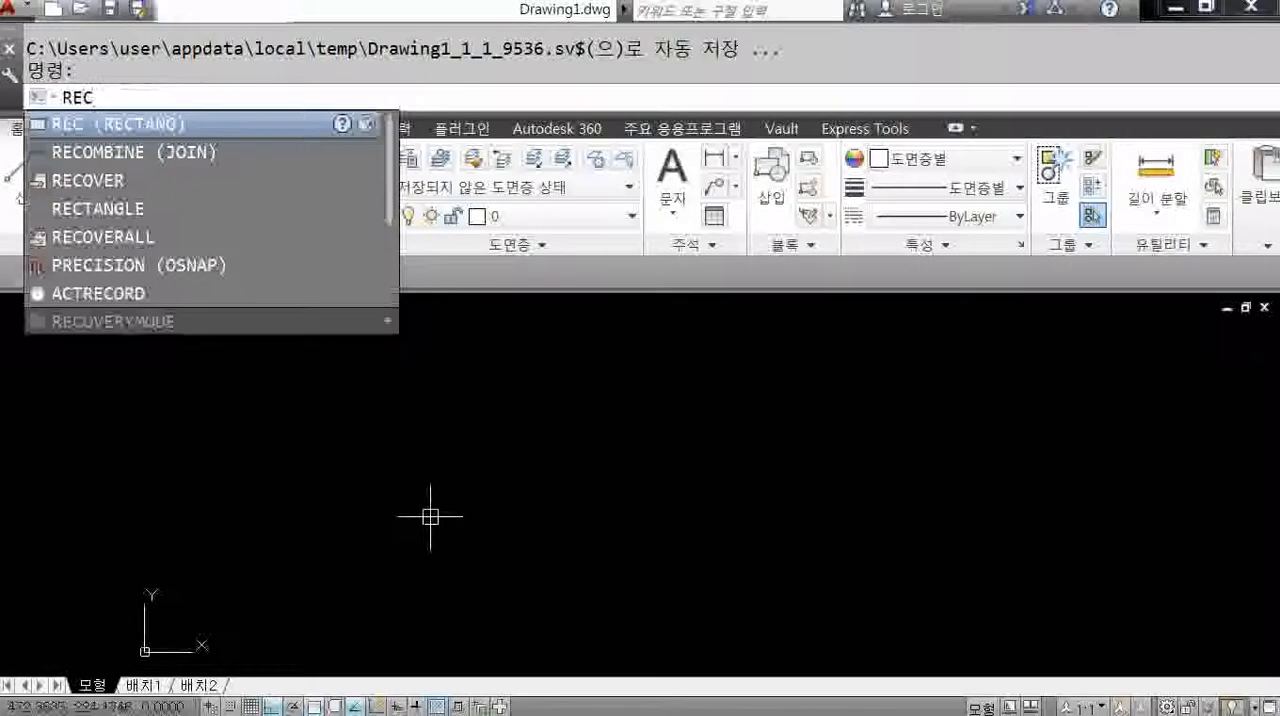
{"action": "key", "text": "Return"}
{"action": "left_click", "coordinate": [407, 517]}
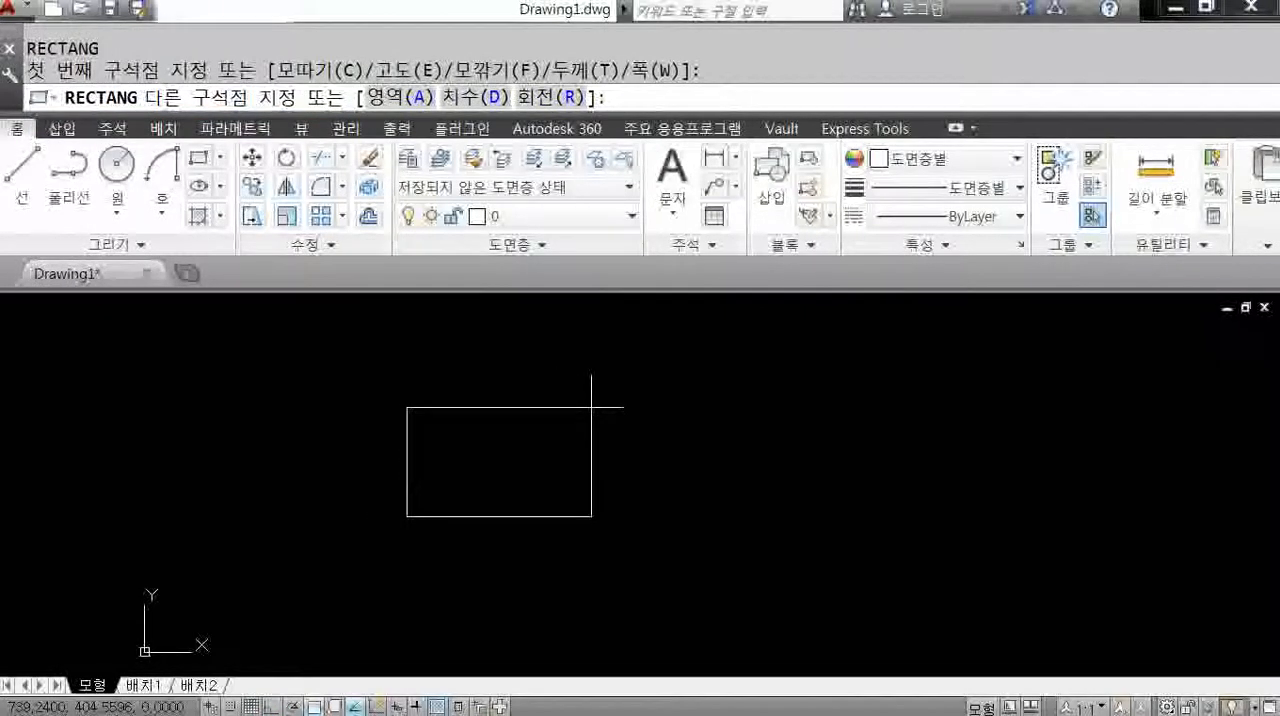
{"action": "type", "text": "@"}
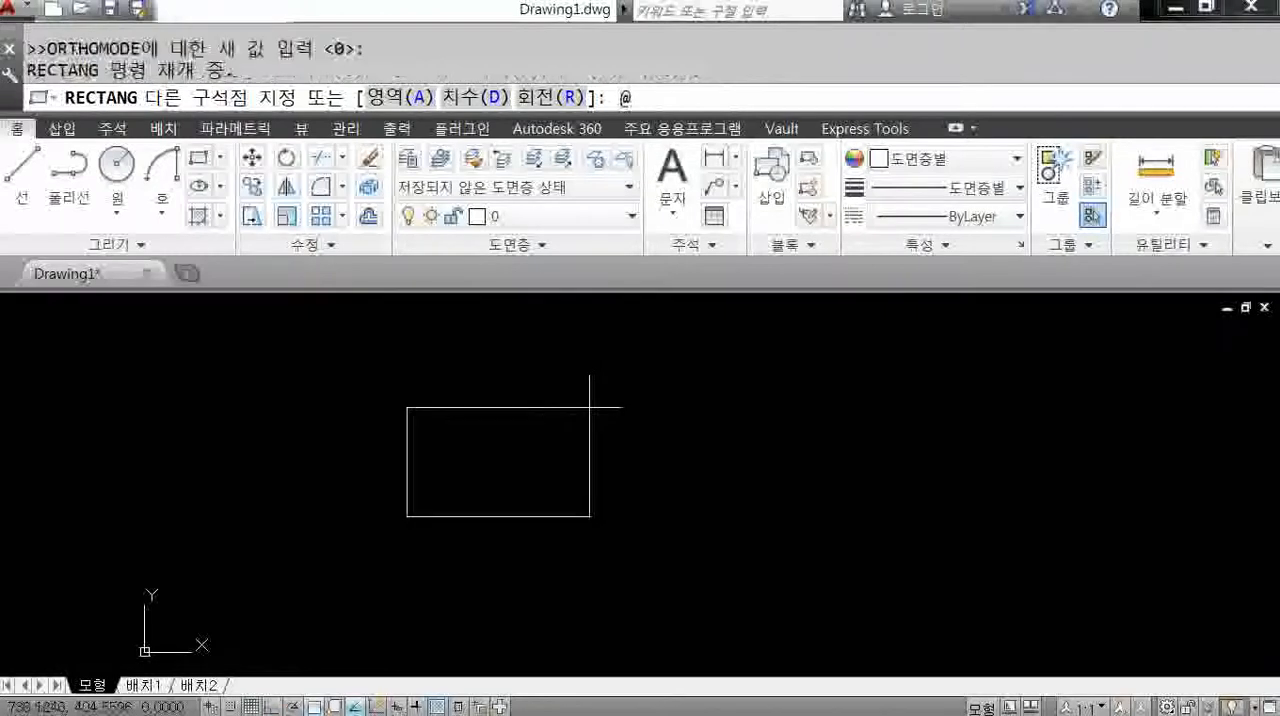
{"action": "key", "text": "Escape"}
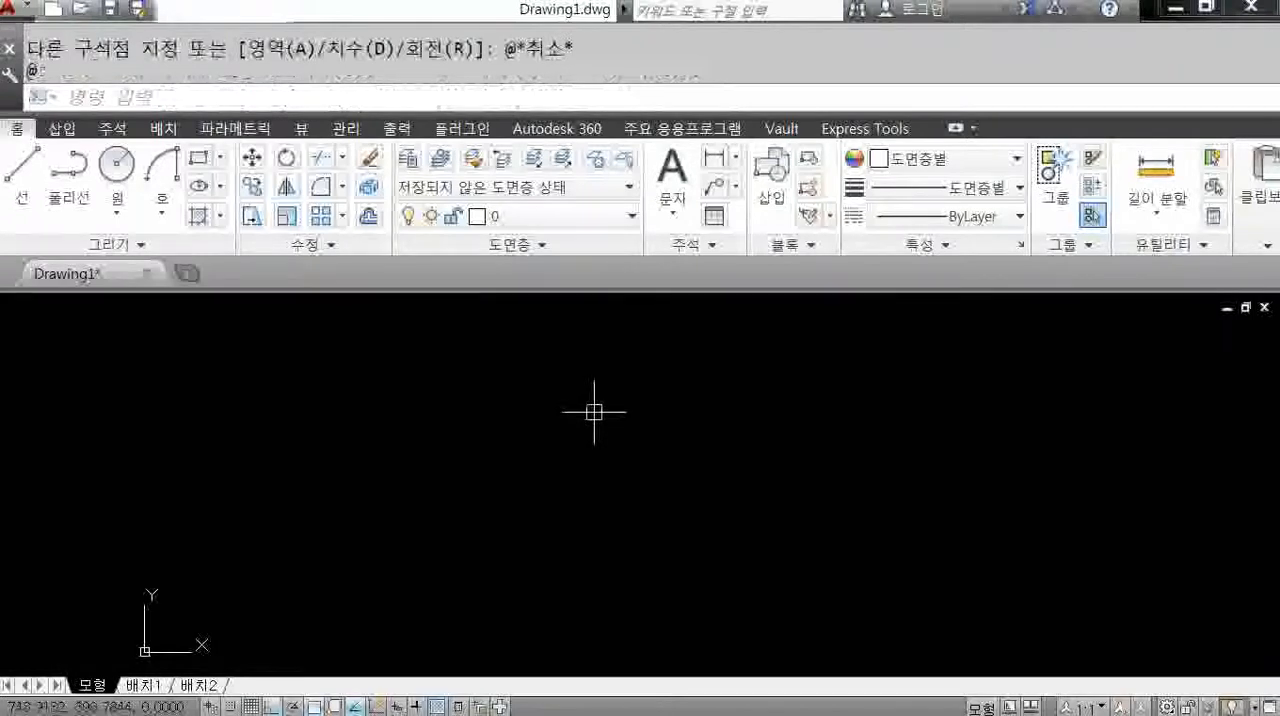
Draw a closed rectangle 300 wide and 150 high from four connected lines.
{"action": "type", "text": "l"}
{"action": "key", "text": "Return"}
{"action": "left_click", "coordinate": [380, 493]}
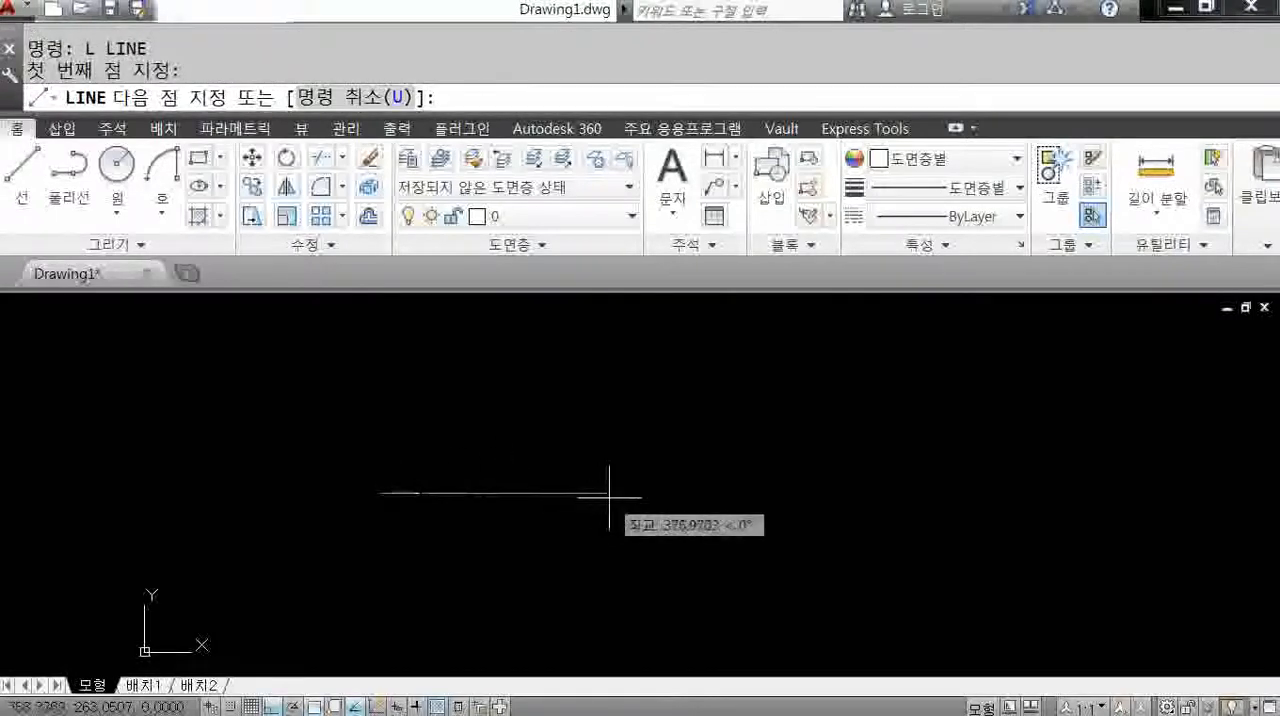
{"action": "type", "text": "300"}
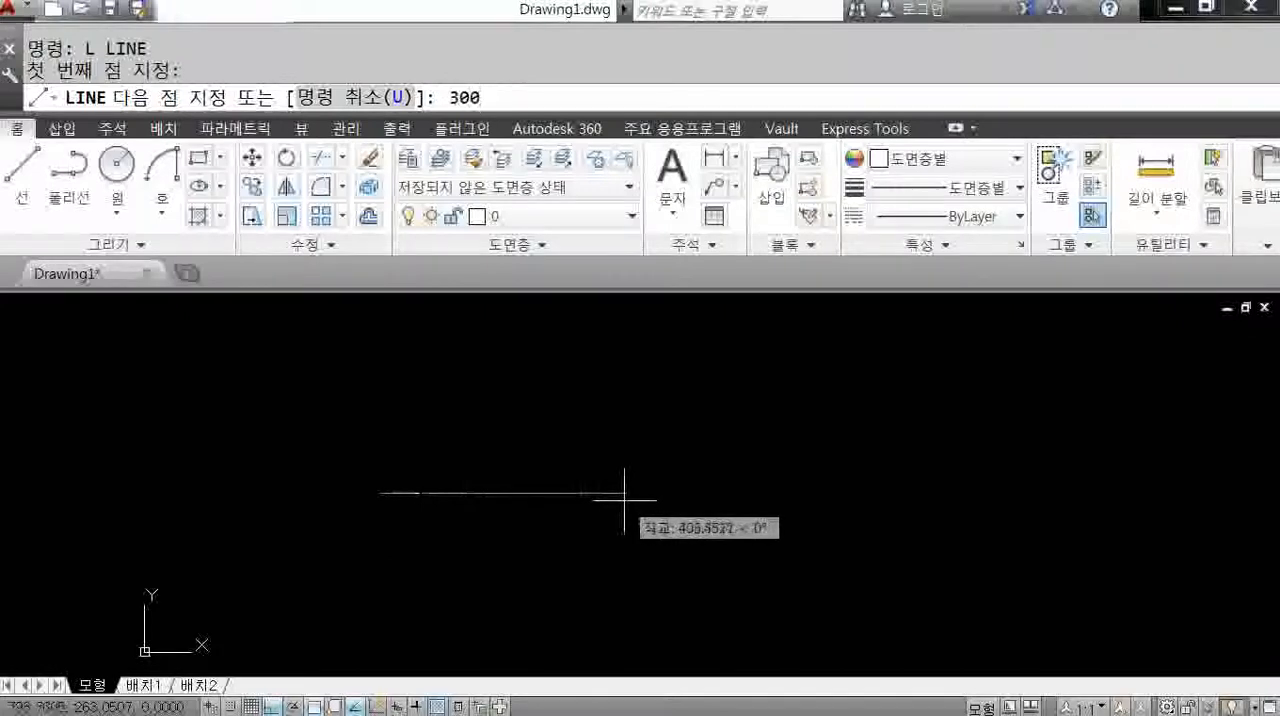
{"action": "key", "text": "Return"}
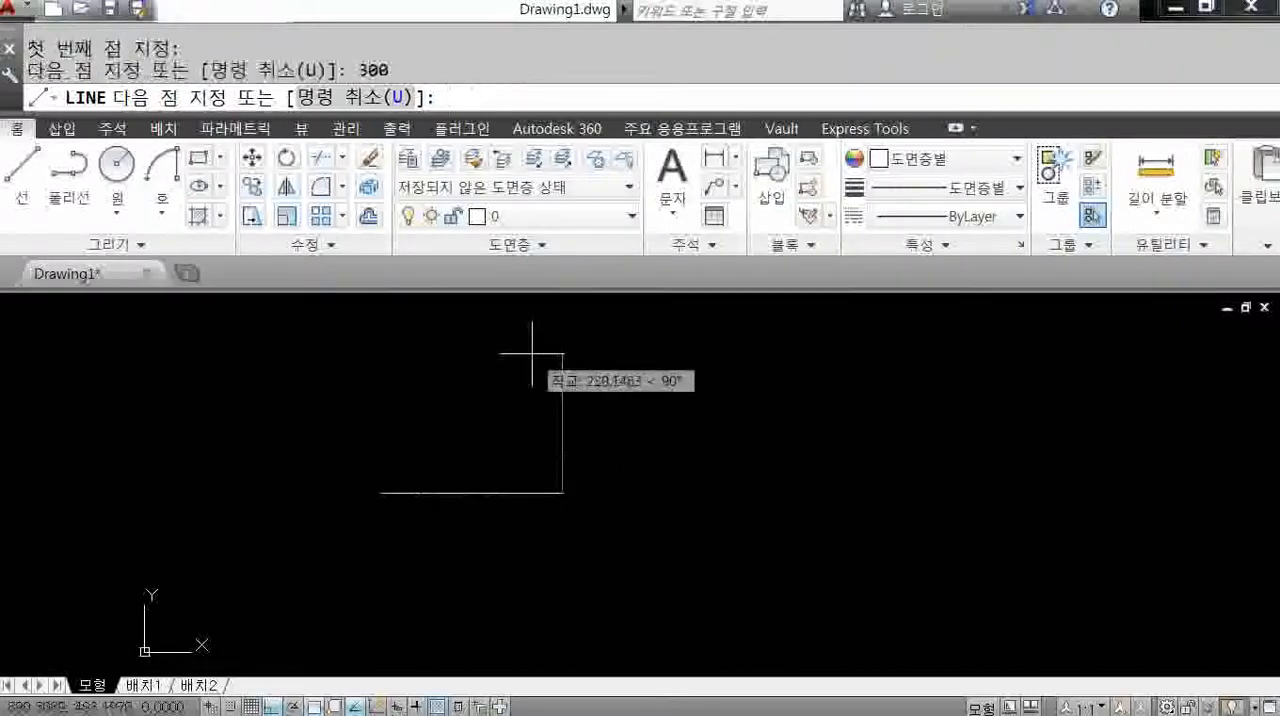
{"action": "type", "text": "150"}
{"action": "key", "text": "Return"}
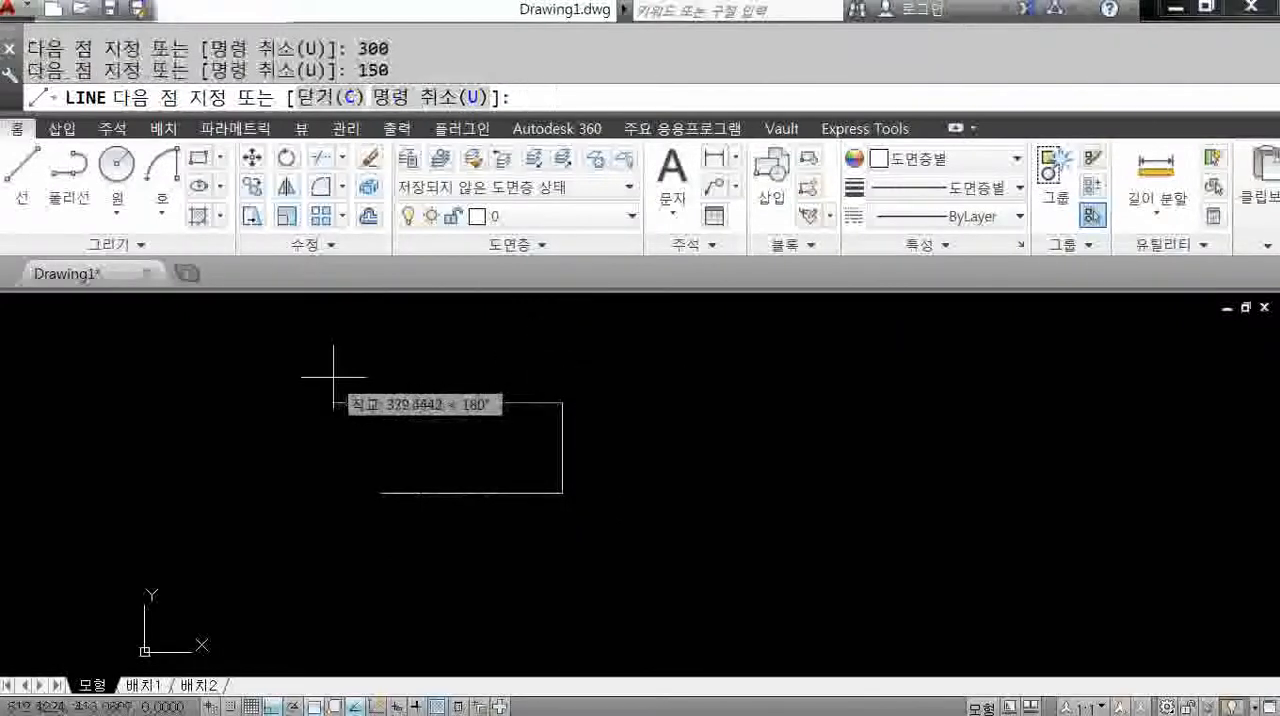
{"action": "type", "text": "300"}
{"action": "key", "text": "Return"}
{"action": "type", "text": "c"}
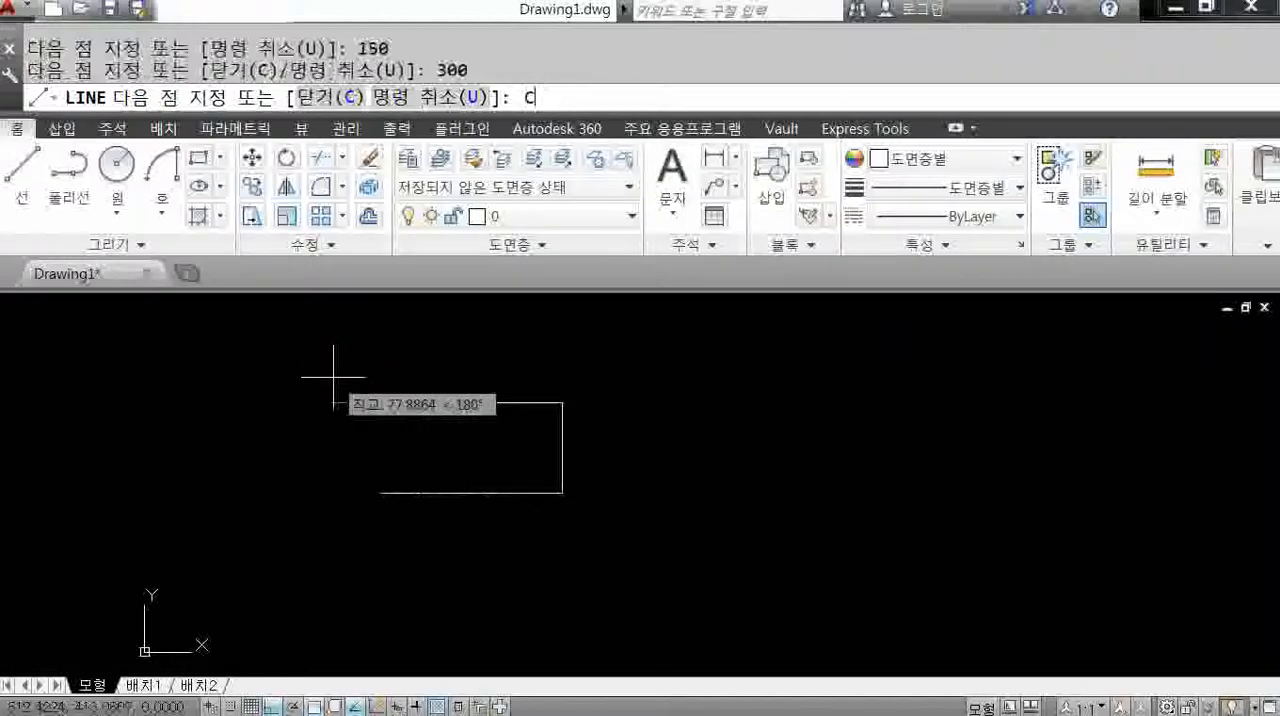
{"action": "key", "text": "Return"}
Add a linear dimension to the rectangle's top edge by selecting that edge, with the dimension line placed above it.
{"action": "mouse_move", "coordinate": [434, 475]}
{"action": "middle_mouse_down"}
{"action": "mouse_move", "coordinate": [357, 462]}
{"action": "mouse_move", "coordinate": [427, 518]}
{"action": "middle_mouse_up"}
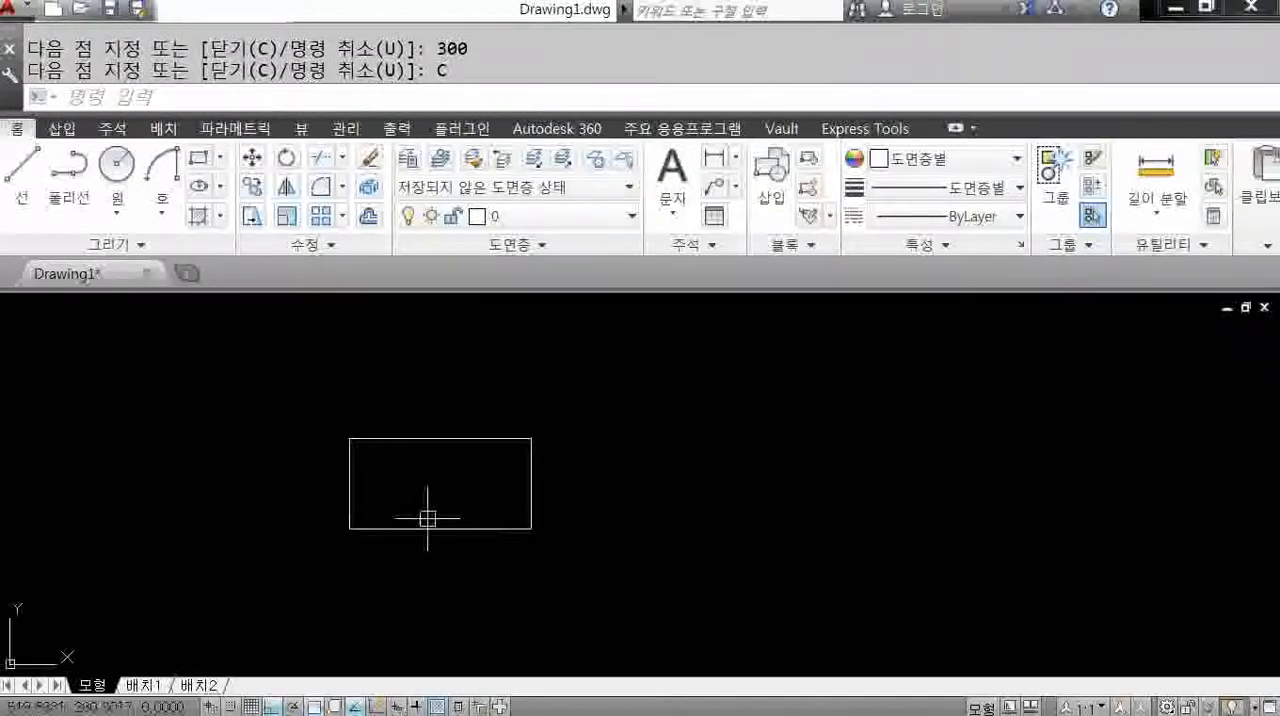
{"action": "type", "text": "dli"}
{"action": "key", "text": "Return"}
{"action": "key", "text": "Return"}
{"action": "left_click", "coordinate": [431, 438]}
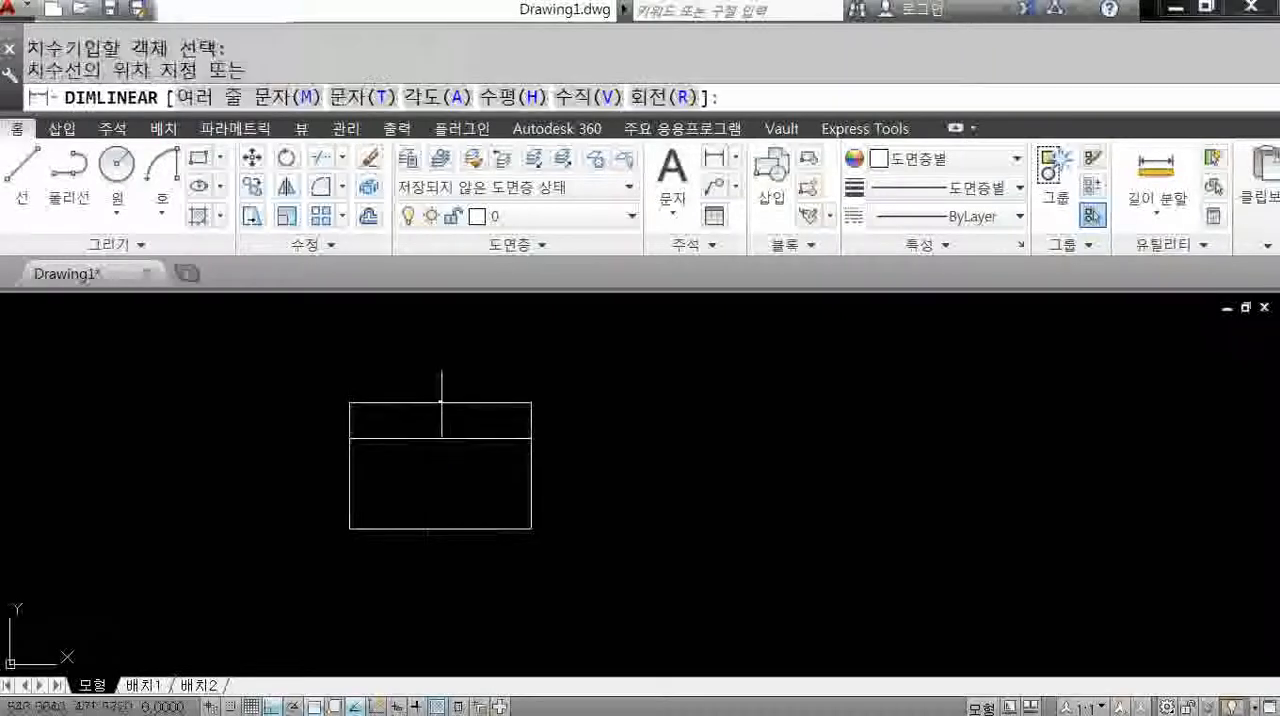
{"action": "left_click", "coordinate": [441, 408]}
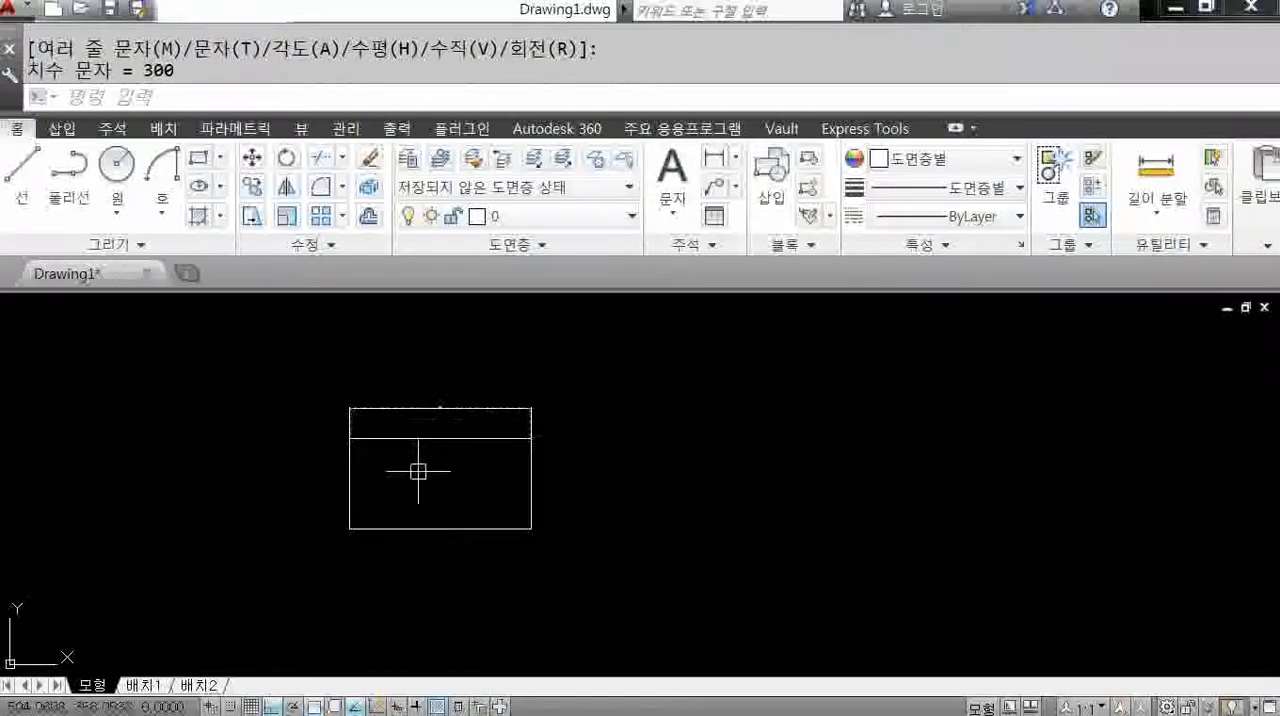
Modify the ISO-25 dimension style to use an overall scale of 5.
{"action": "type", "text": "D"}
{"action": "key", "text": "Return"}
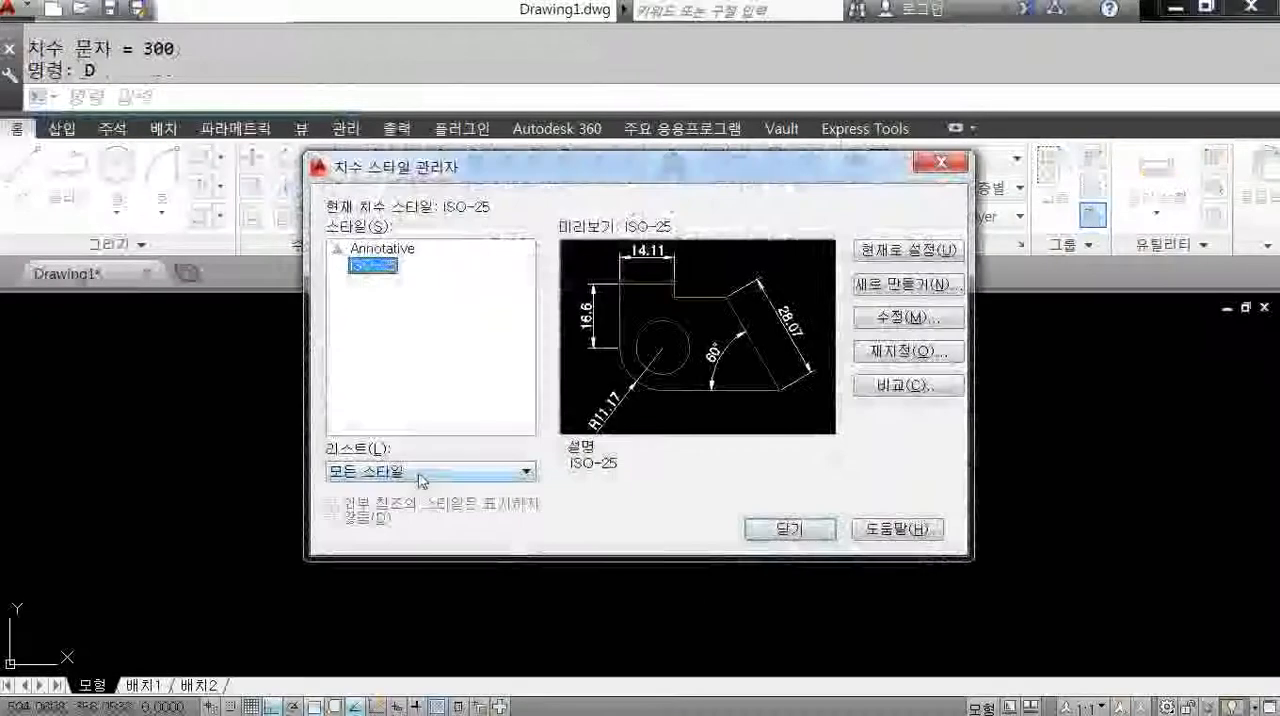
{"action": "left_click", "coordinate": [908, 317]}
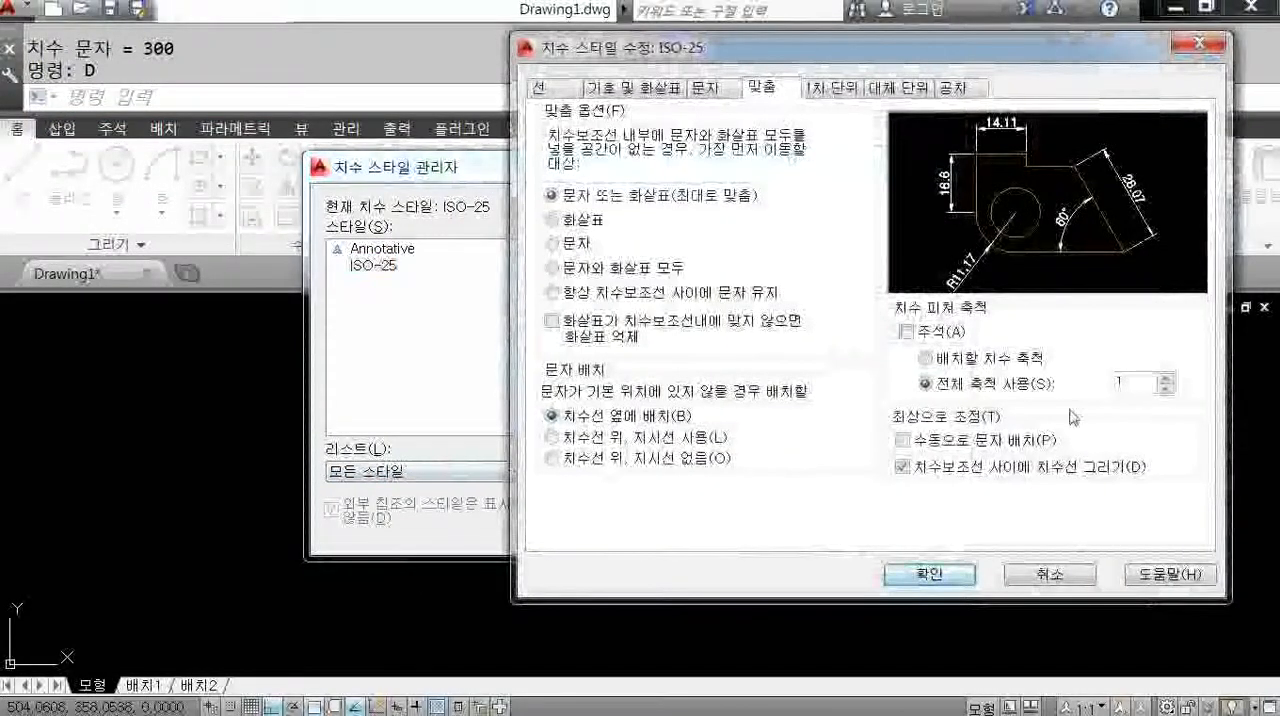
{"action": "double_click", "coordinate": [1125, 384]}
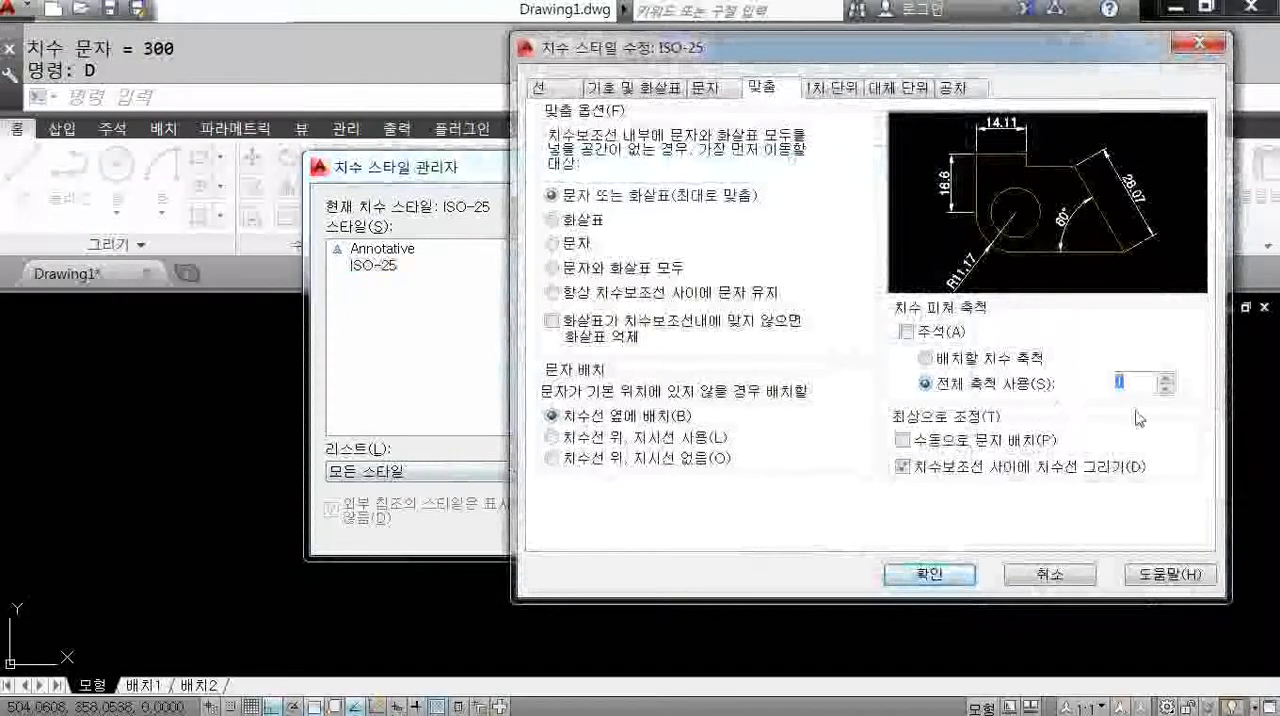
{"action": "type", "text": "5"}
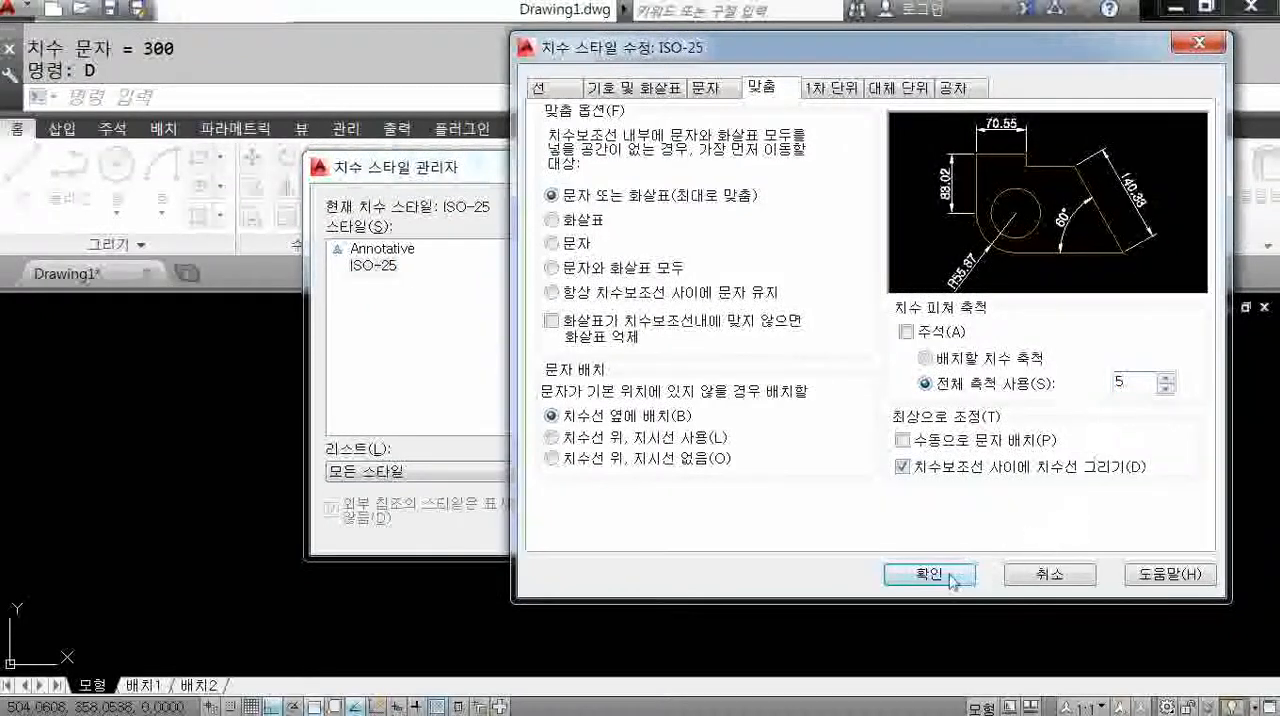
{"action": "left_click", "coordinate": [930, 575]}
{"action": "left_click", "coordinate": [831, 528]}
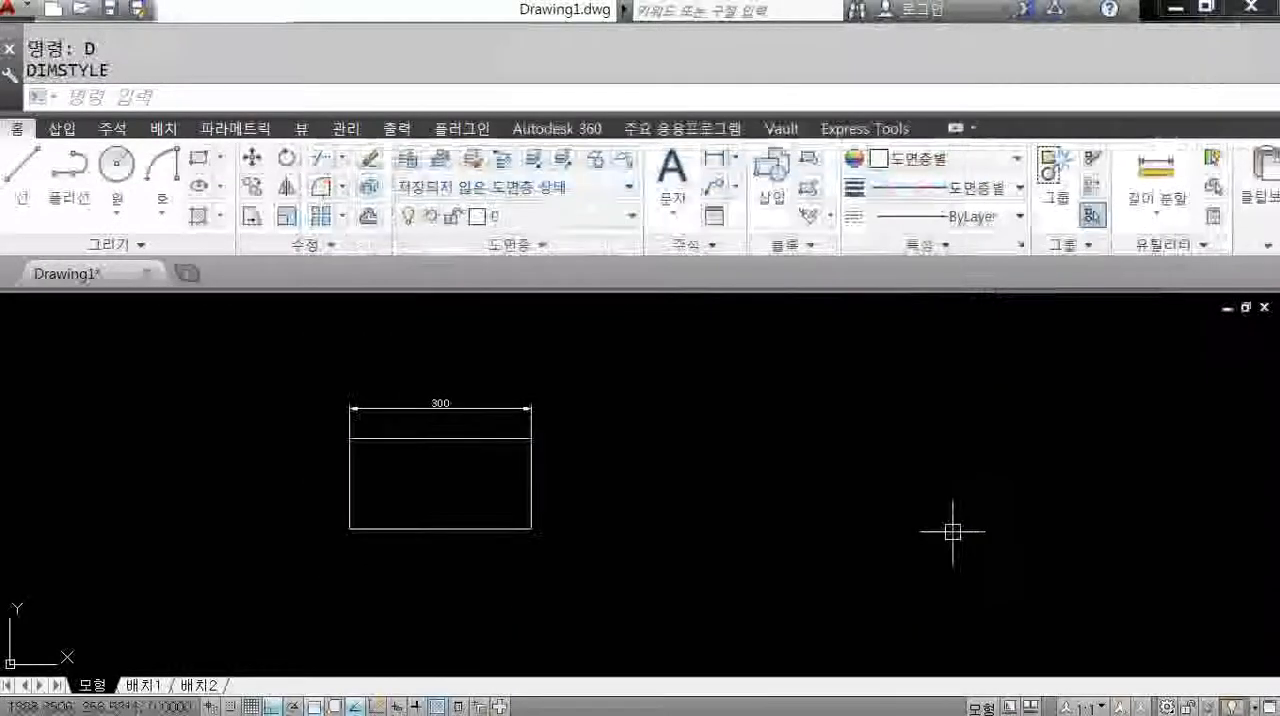
Raise the overall scale of the ISO-25 dimension style to 10.
{"action": "key", "text": "Return"}
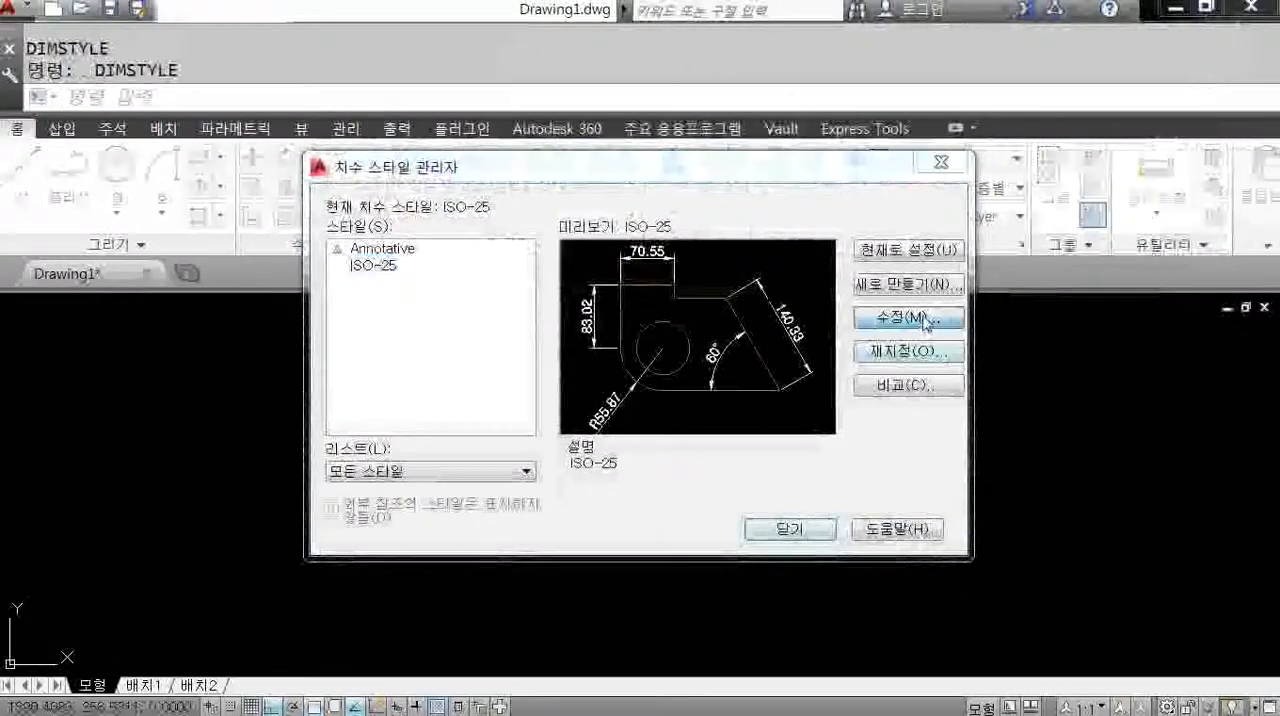
{"action": "left_click", "coordinate": [908, 318]}
{"action": "type", "text": "10"}
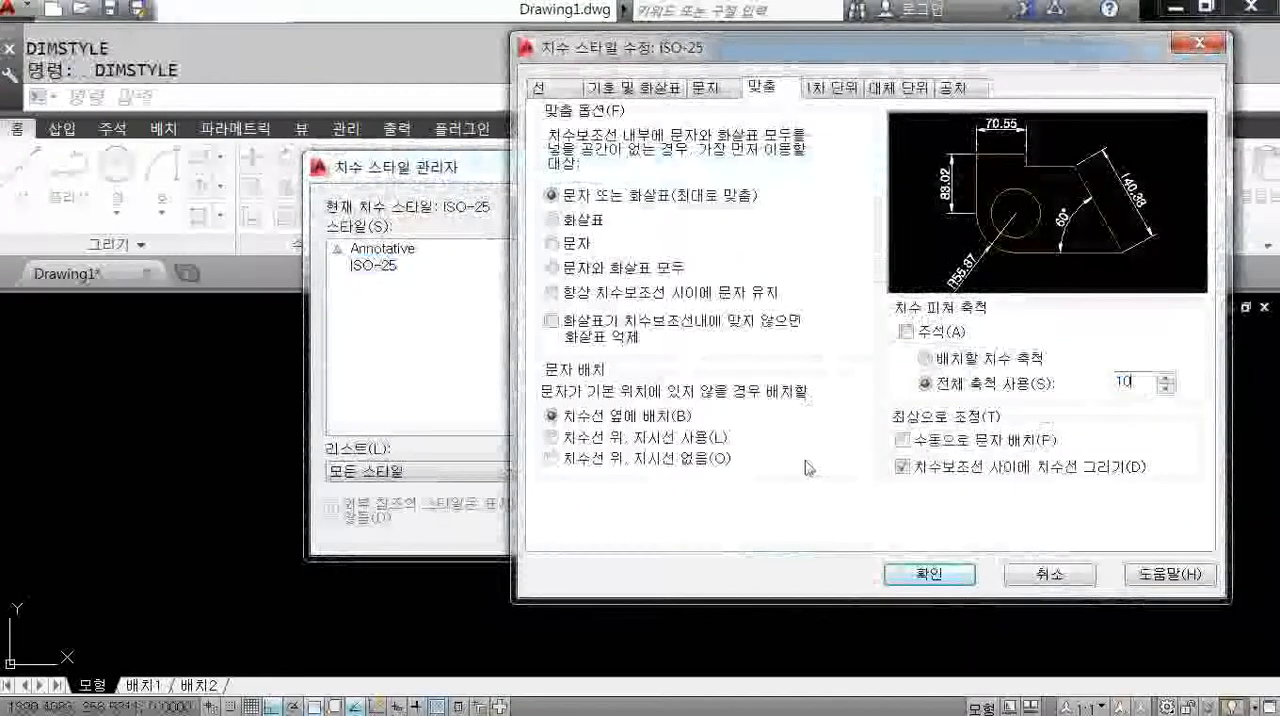
{"action": "left_click", "coordinate": [930, 575]}
{"action": "left_click", "coordinate": [838, 527]}
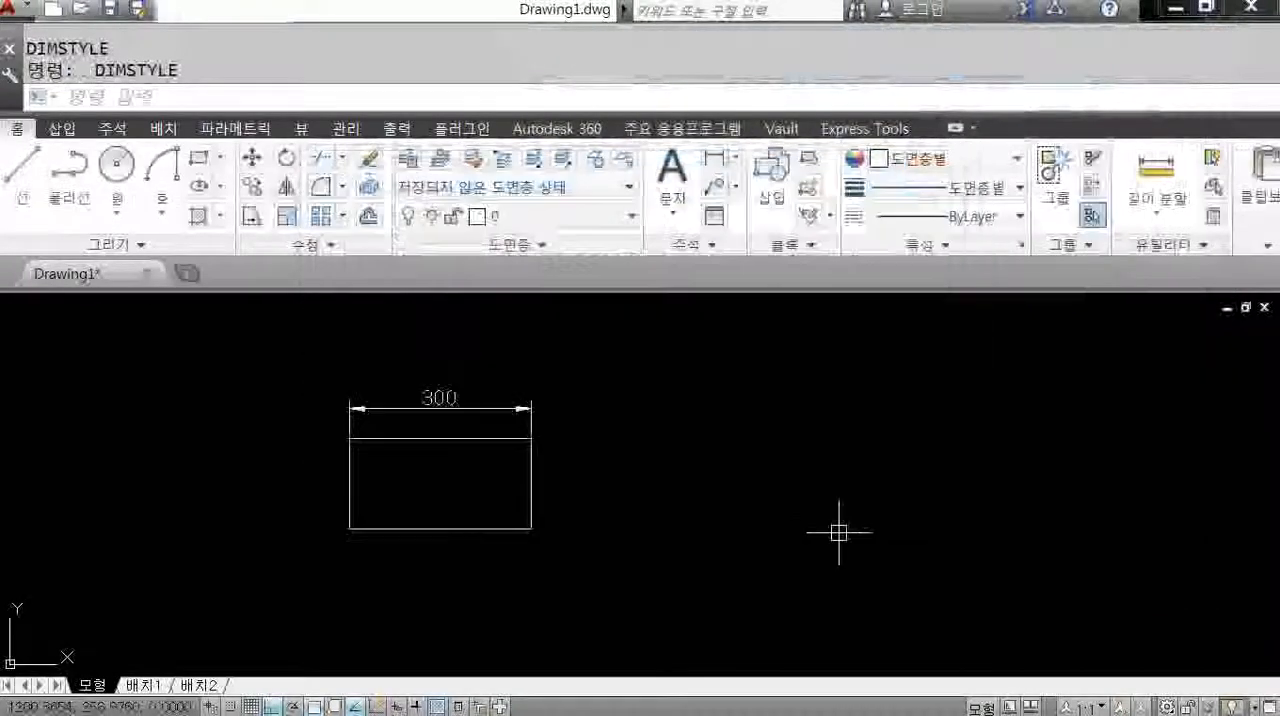
Set the overall scale of the ISO-25 dimension style to 7.
{"action": "key", "text": "Return"}
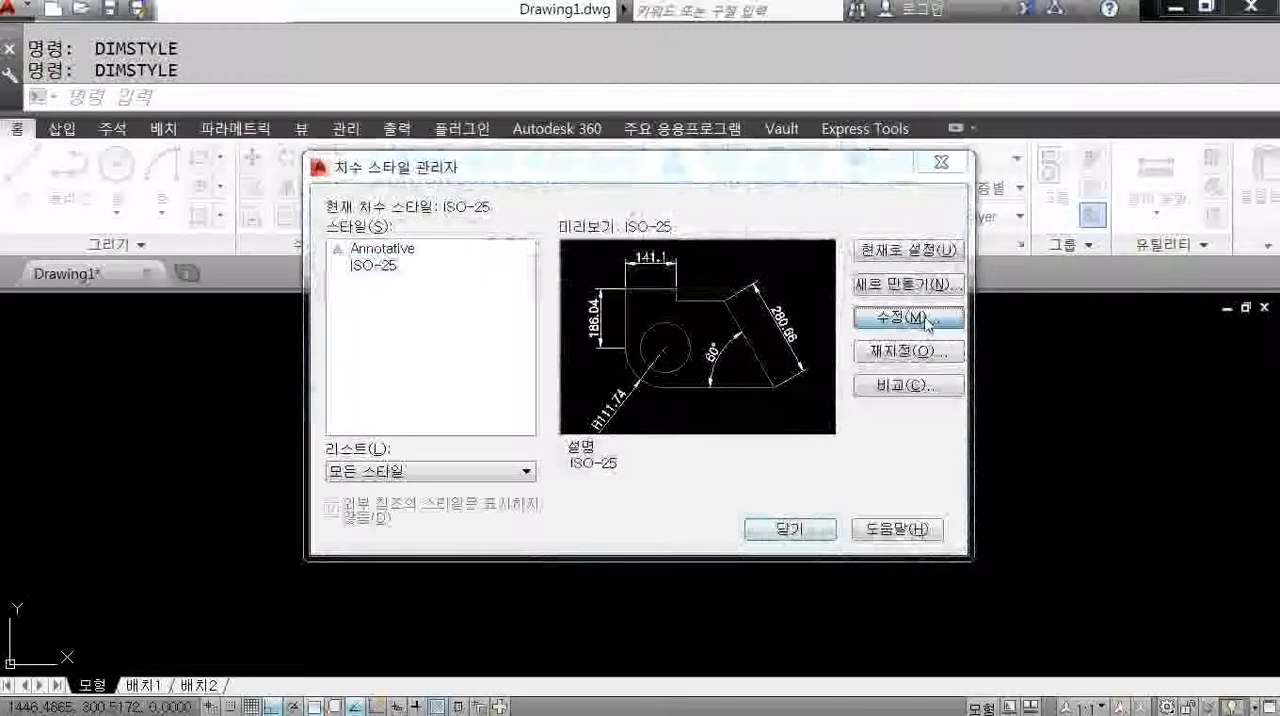
{"action": "left_click", "coordinate": [908, 318]}
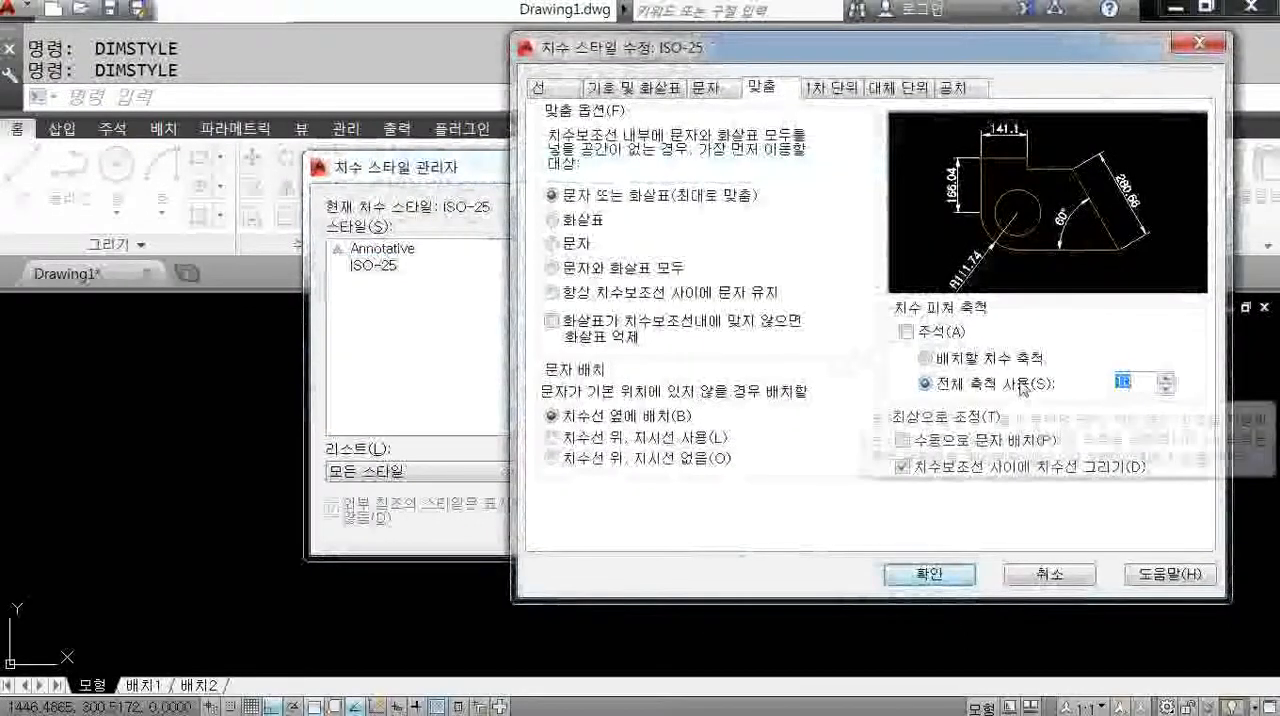
{"action": "type", "text": "5"}
{"action": "left_click", "coordinate": [930, 575]}
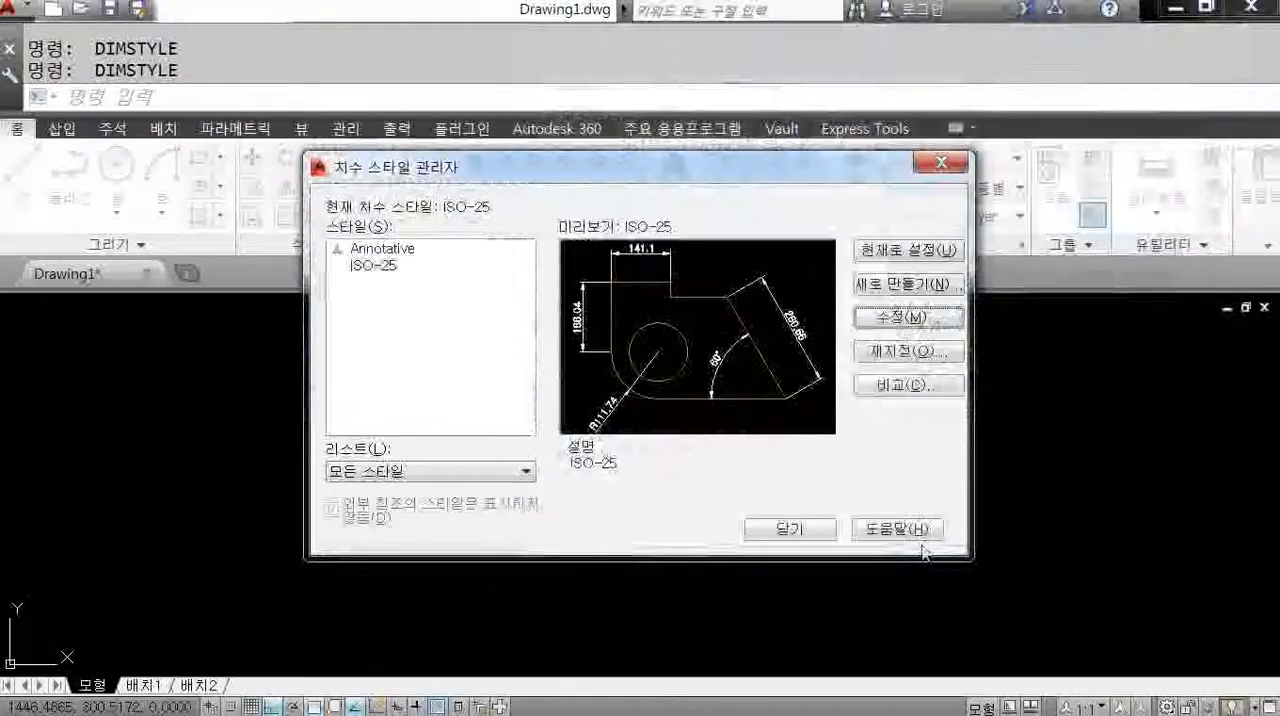
{"action": "left_click", "coordinate": [790, 530]}
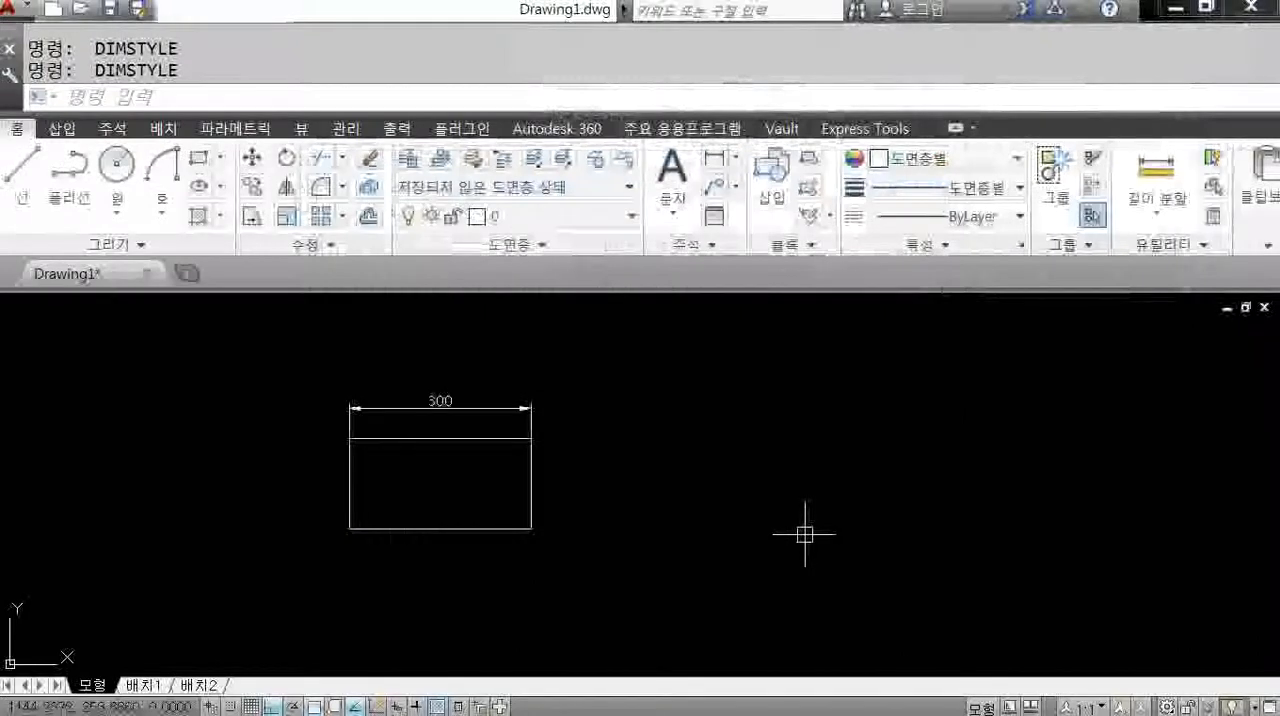
{"action": "middle_click_drag", "start_coordinate": [441, 534], "coordinate": [503, 526]}
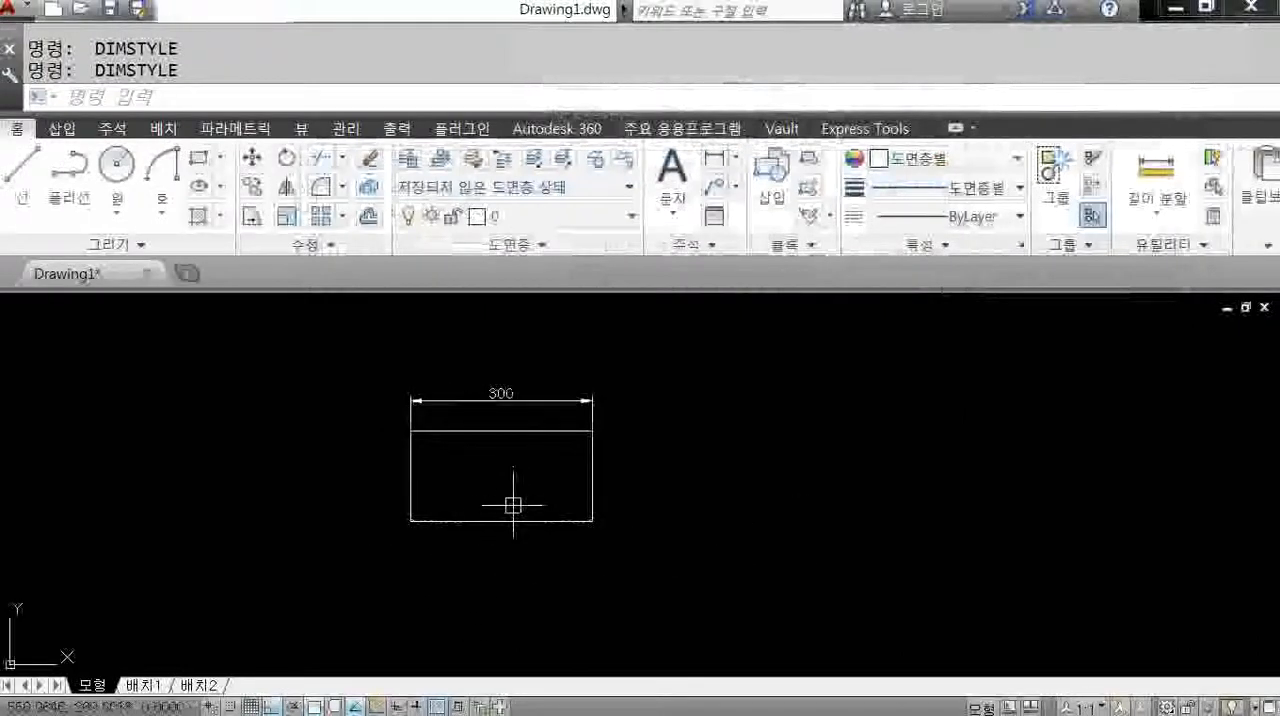
{"action": "key", "text": "Return"}
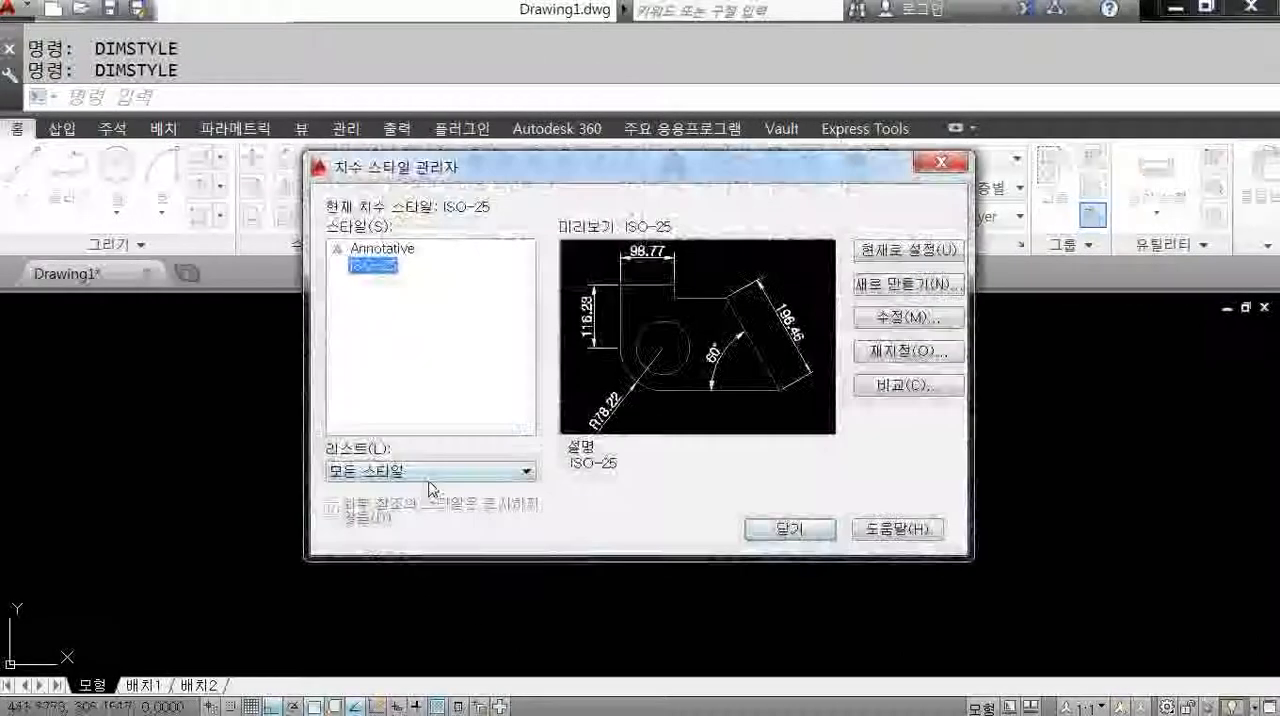
{"action": "left_click", "coordinate": [789, 529]}
Add a vertical linear dimension to the rectangle's left edge by selecting that edge, placing the dimension line outside the shape.
{"action": "type", "text": "DLI"}
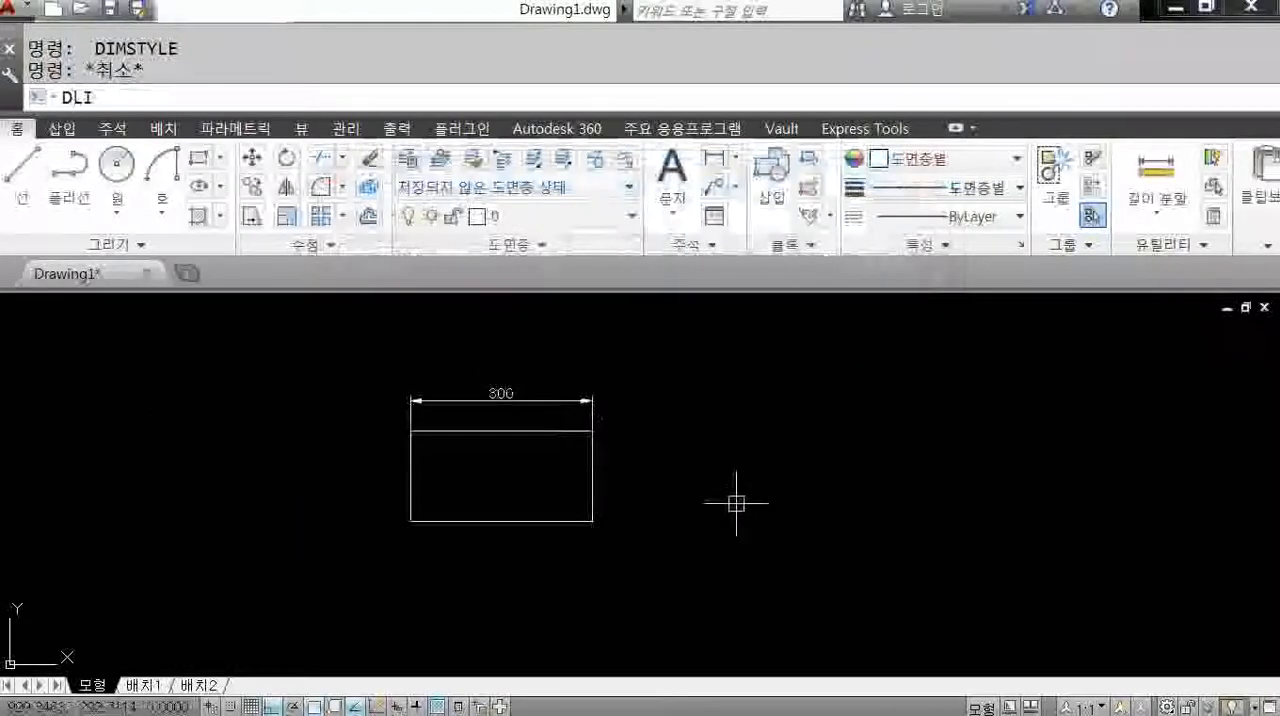
{"action": "key", "text": "Return"}
{"action": "key", "text": "Return"}
{"action": "left_click", "coordinate": [411, 467]}
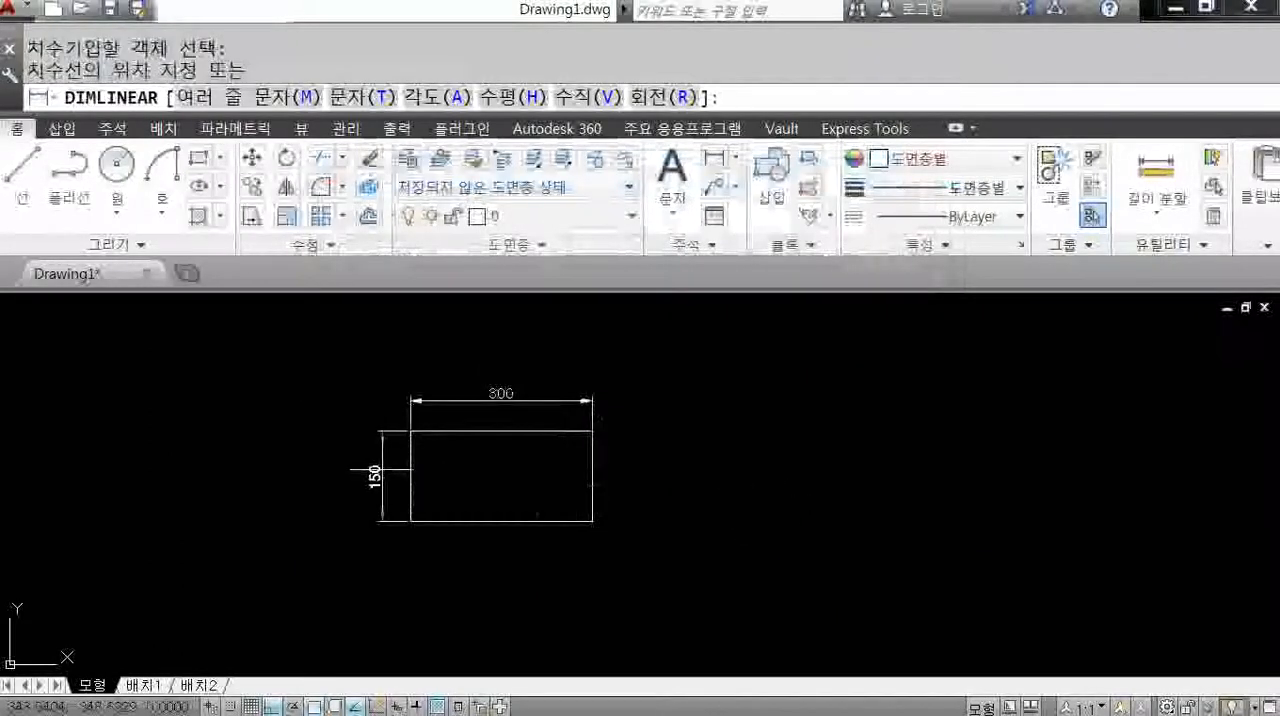
{"action": "left_click", "coordinate": [381, 468]}
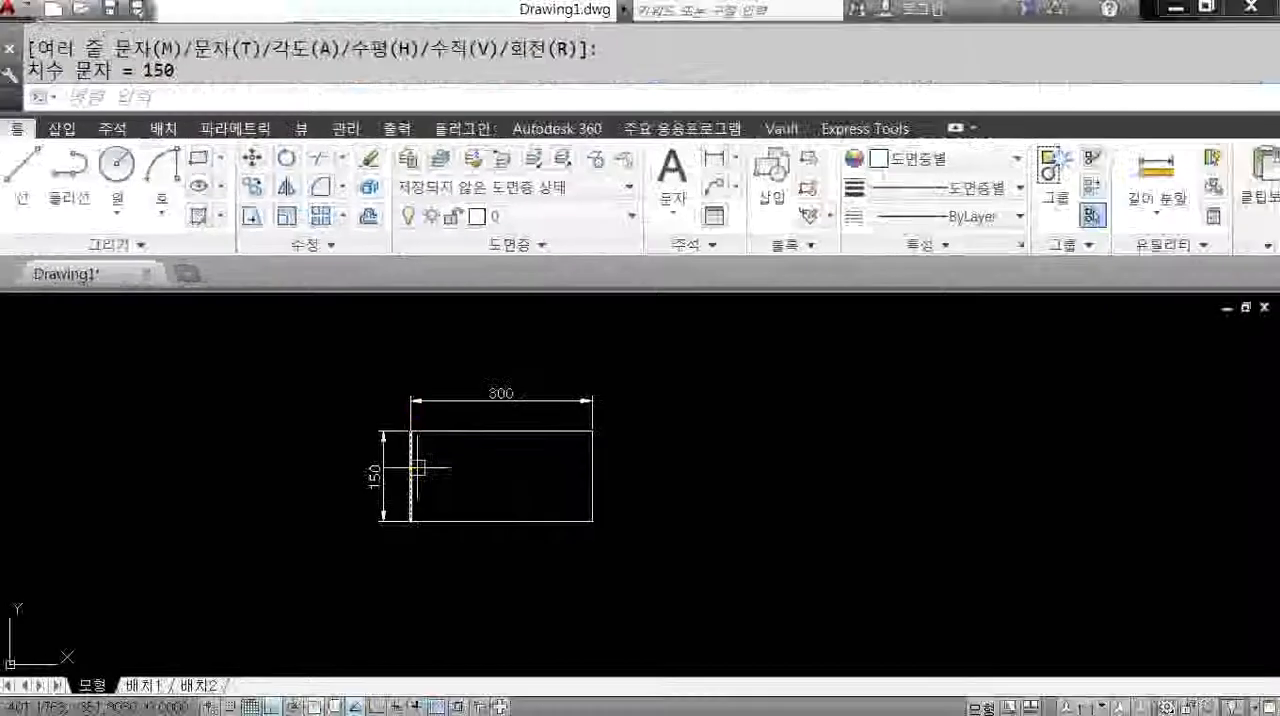
Select the rectangle's top line and change its color to green (초록색).
{"action": "scroll", "coordinate": [449, 506], "scroll_direction": "up", "scroll_amount": 3}
{"action": "middle_click_drag", "start_coordinate": [446, 479], "coordinate": [486, 465]}
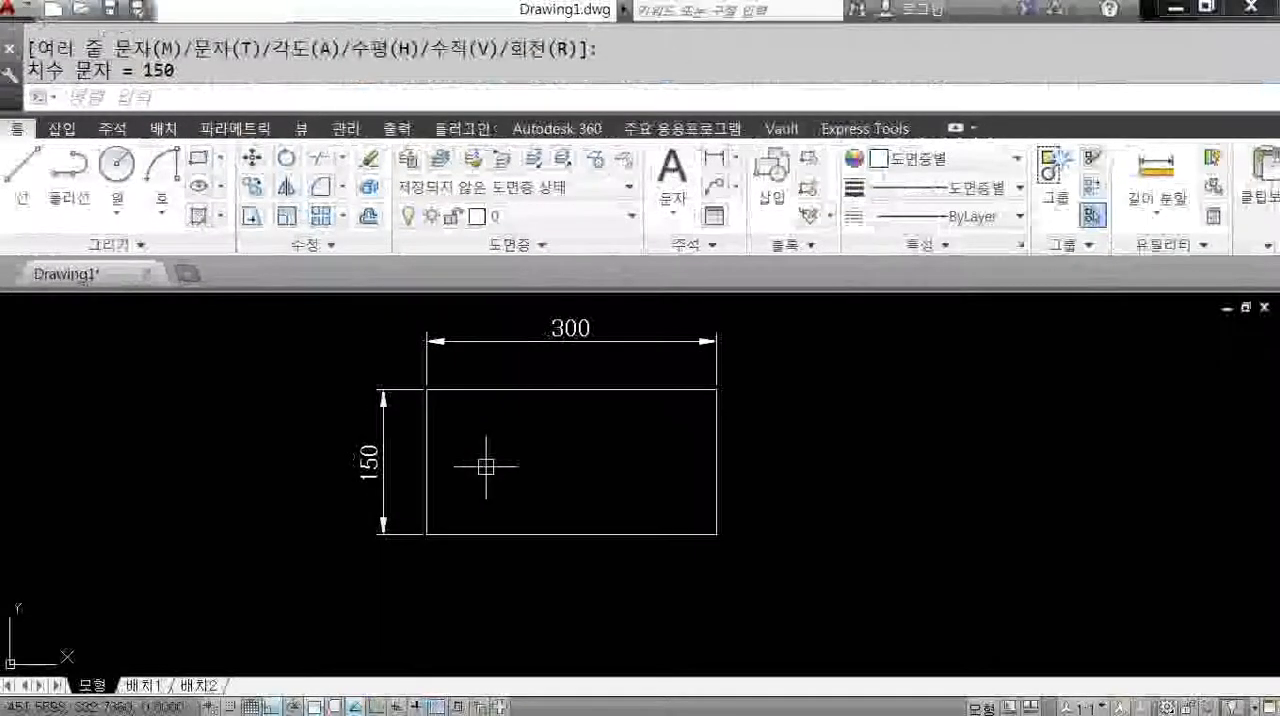
{"action": "left_click", "coordinate": [544, 401]}
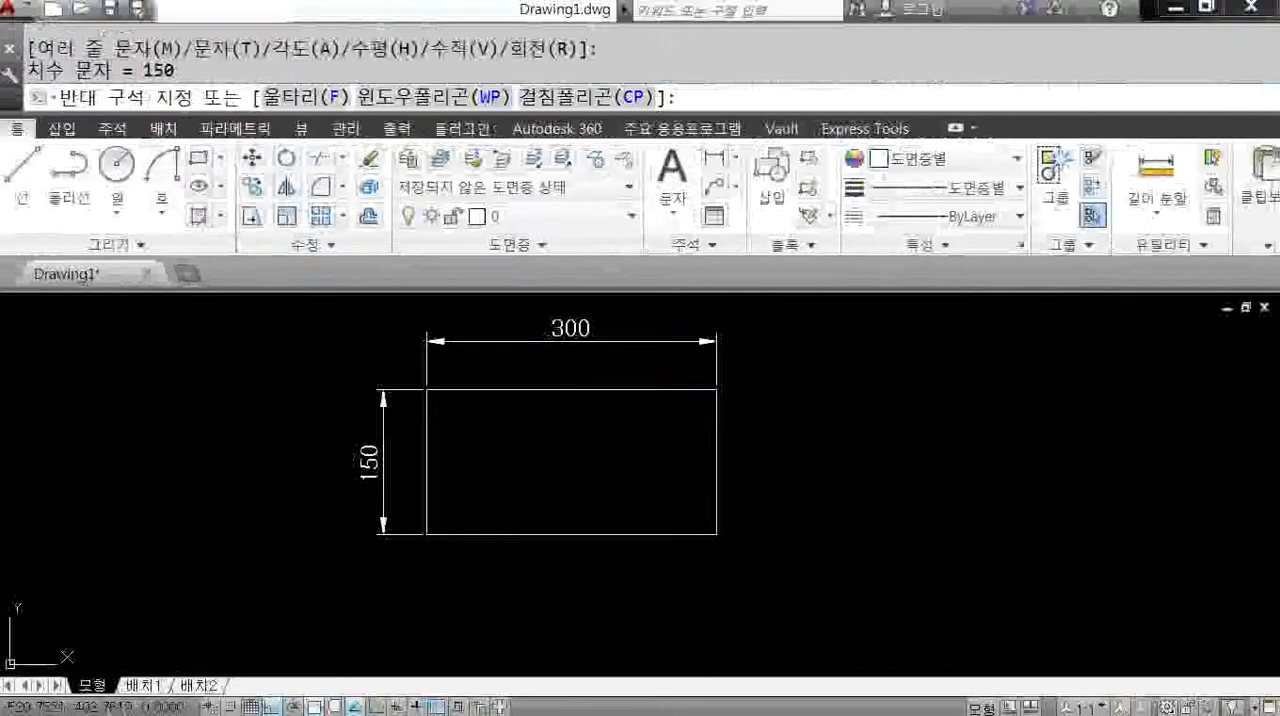
{"action": "left_click", "coordinate": [532, 381]}
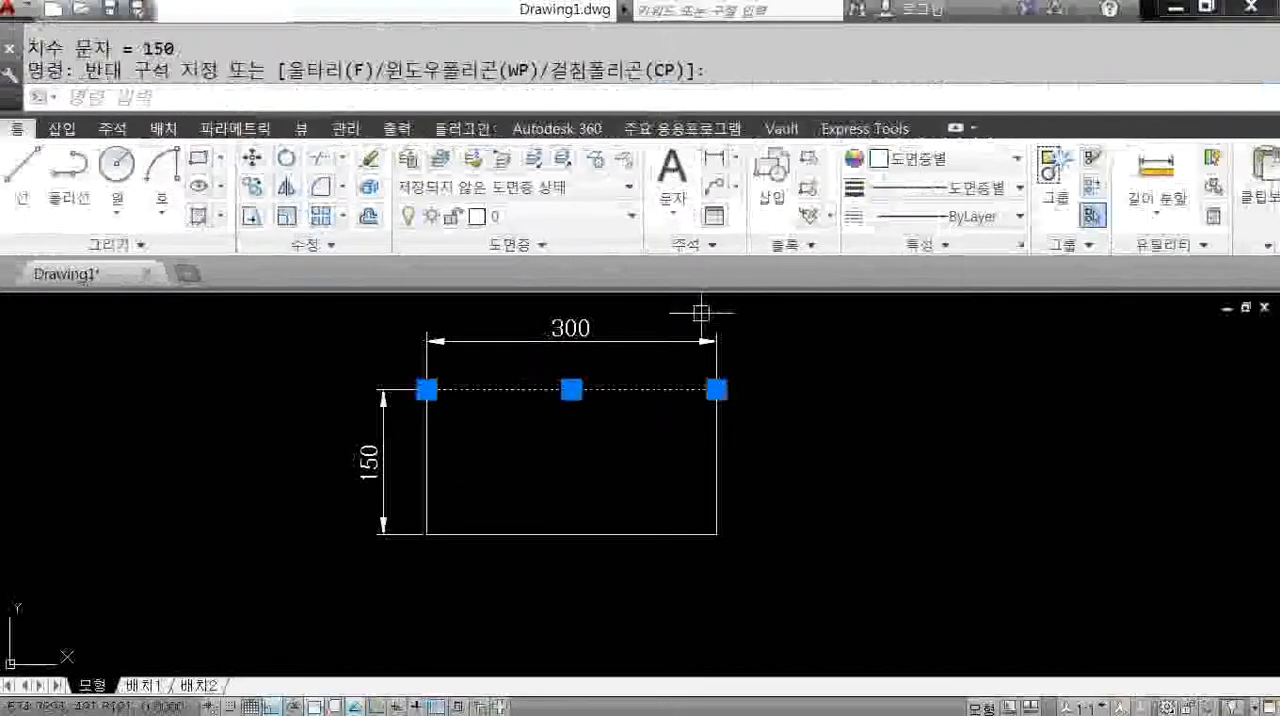
{"action": "left_click", "coordinate": [945, 158]}
{"action": "left_click", "coordinate": [918, 300]}
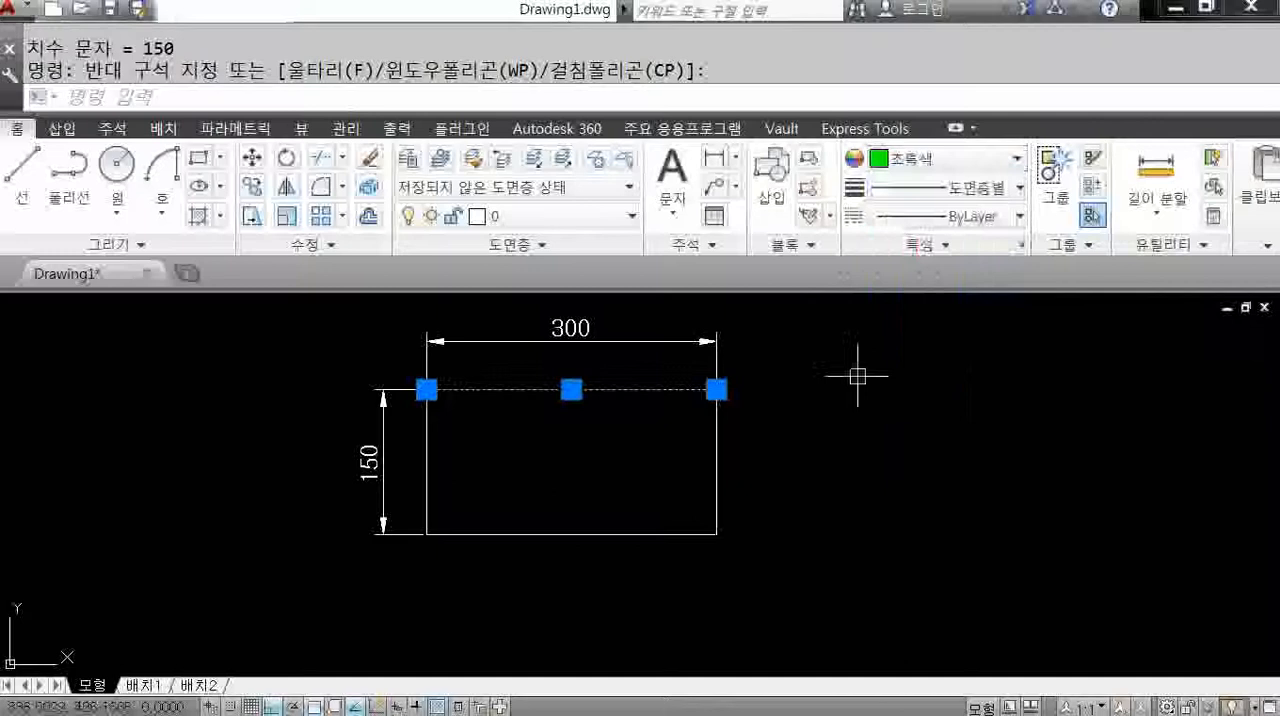
Add the rectangle's left, right and bottom lines to the selection, color all four lines green (초록색), and clear the selection.
{"action": "left_click", "coordinate": [766, 461]}
{"action": "left_click", "coordinate": [416, 544]}
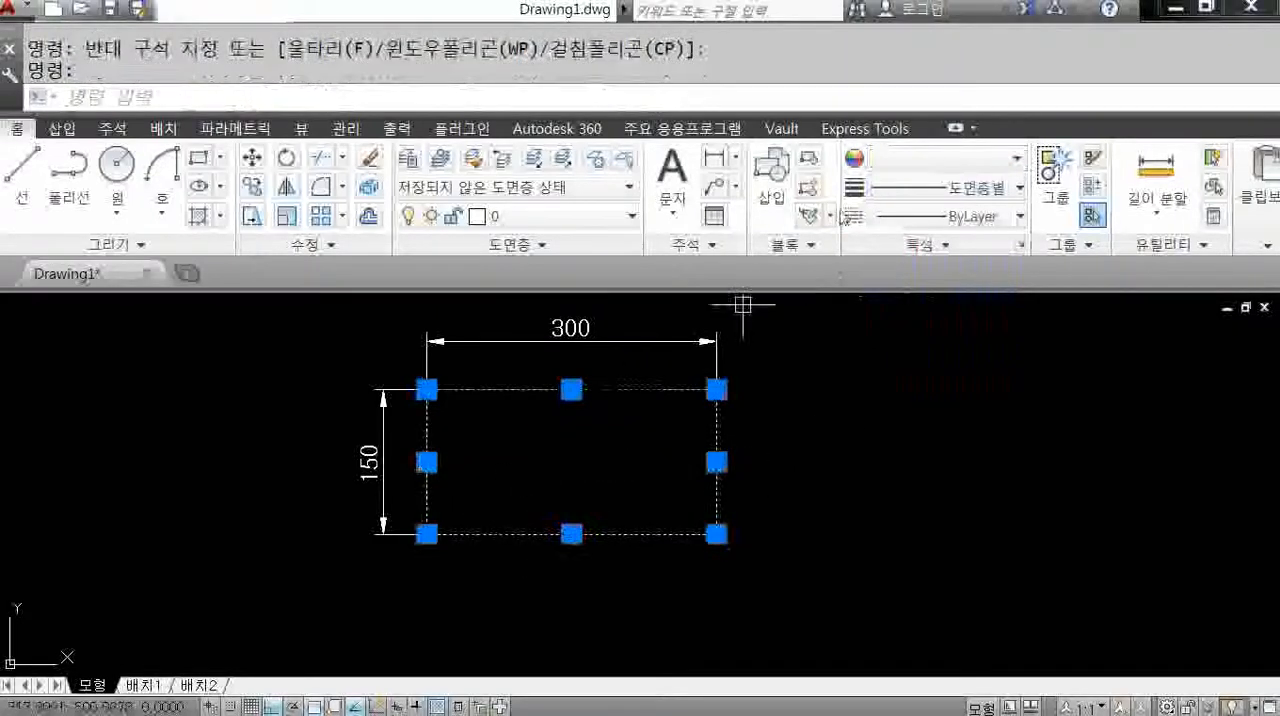
{"action": "left_click", "coordinate": [933, 161]}
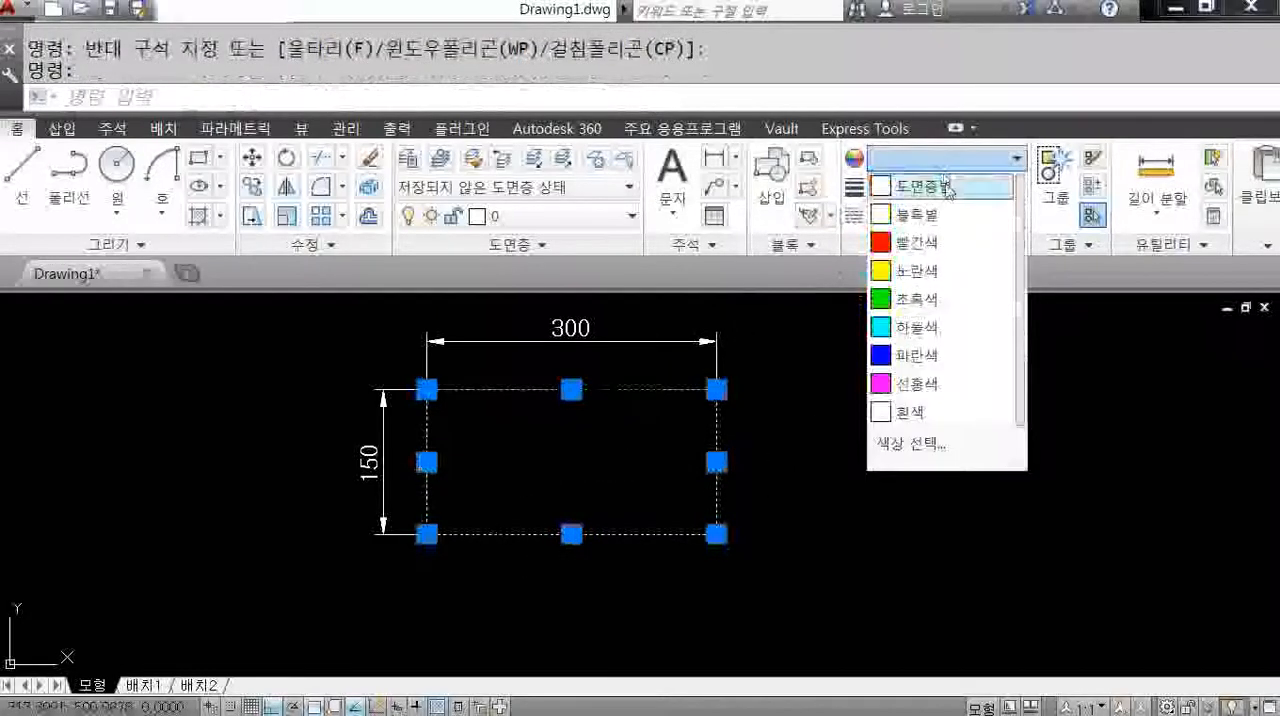
{"action": "left_click", "coordinate": [918, 298]}
{"action": "key", "text": "Escape"}
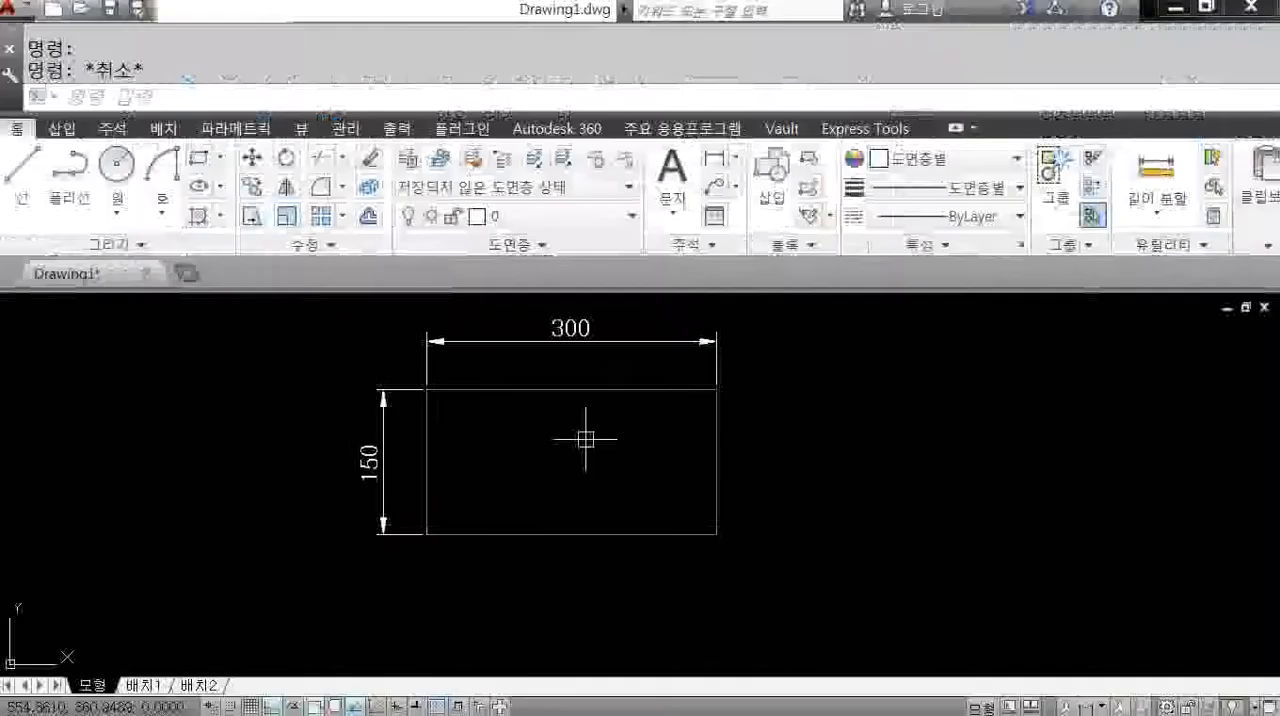
{"action": "left_click", "coordinate": [595, 367]}
{"action": "left_click", "coordinate": [589, 440]}
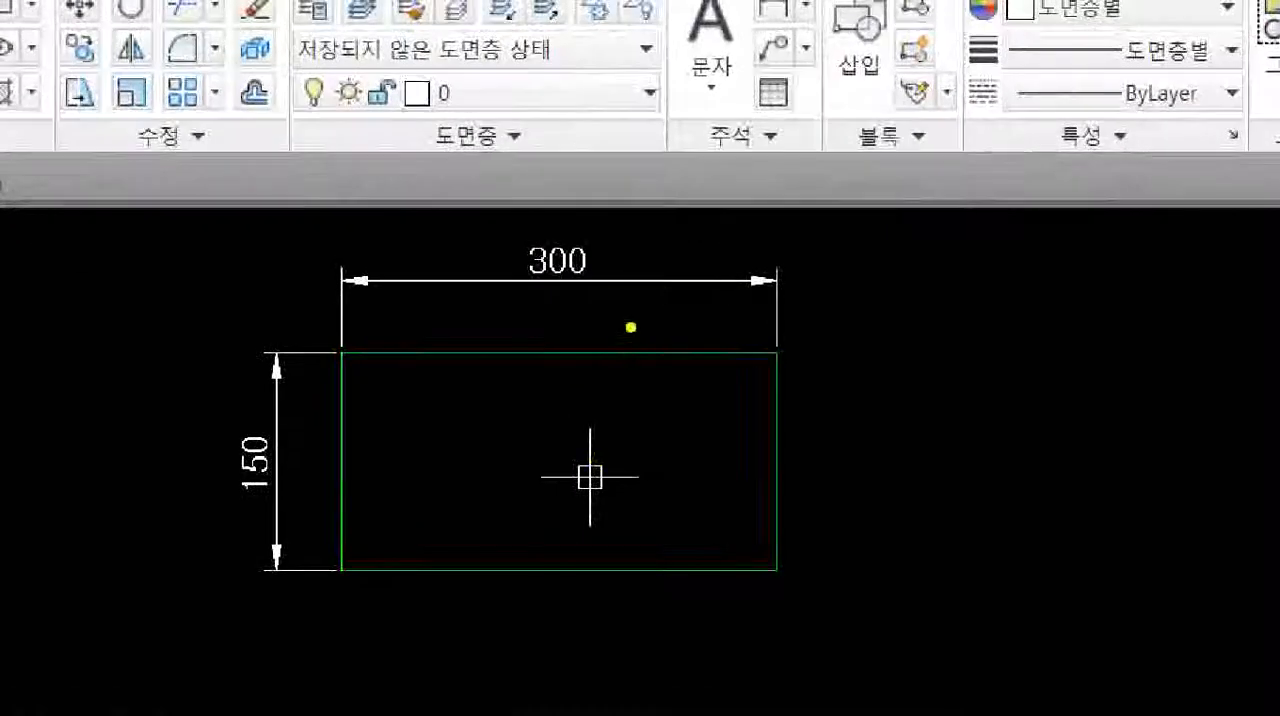
{"action": "left_click_drag", "start_coordinate": [710, 321], "coordinate": [734, 353]}
{"action": "left_click_drag", "start_coordinate": [812, 292], "coordinate": [852, 266]}
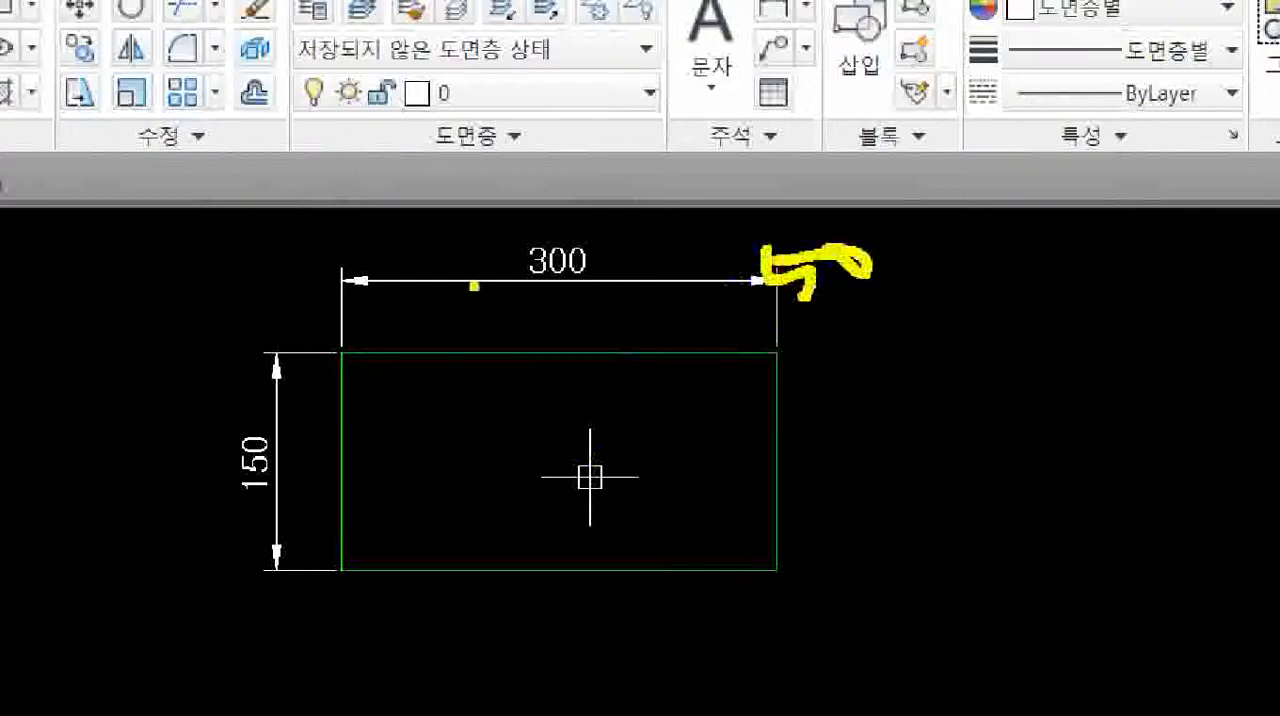
{"action": "key", "text": "Escape"}
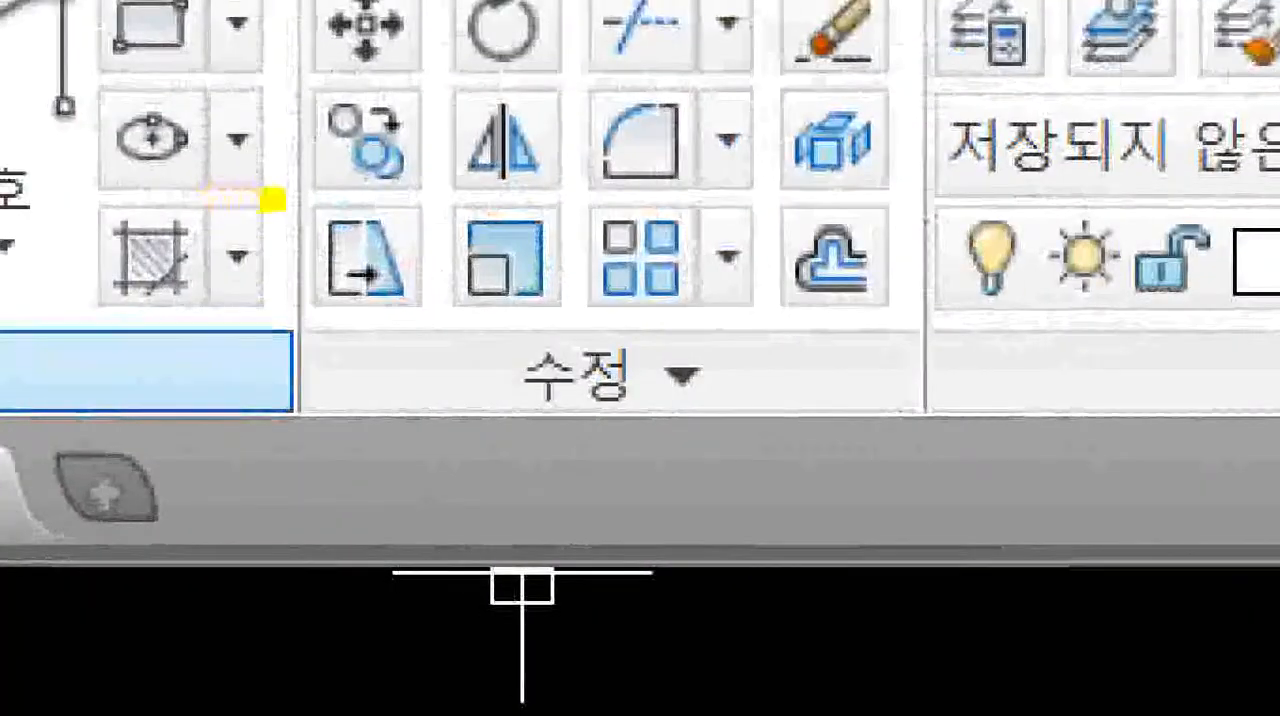
{"action": "left_click_drag", "start_coordinate": [255, 171], "coordinate": [325, 249]}
{"action": "left_click_drag", "start_coordinate": [403, 344], "coordinate": [451, 342]}
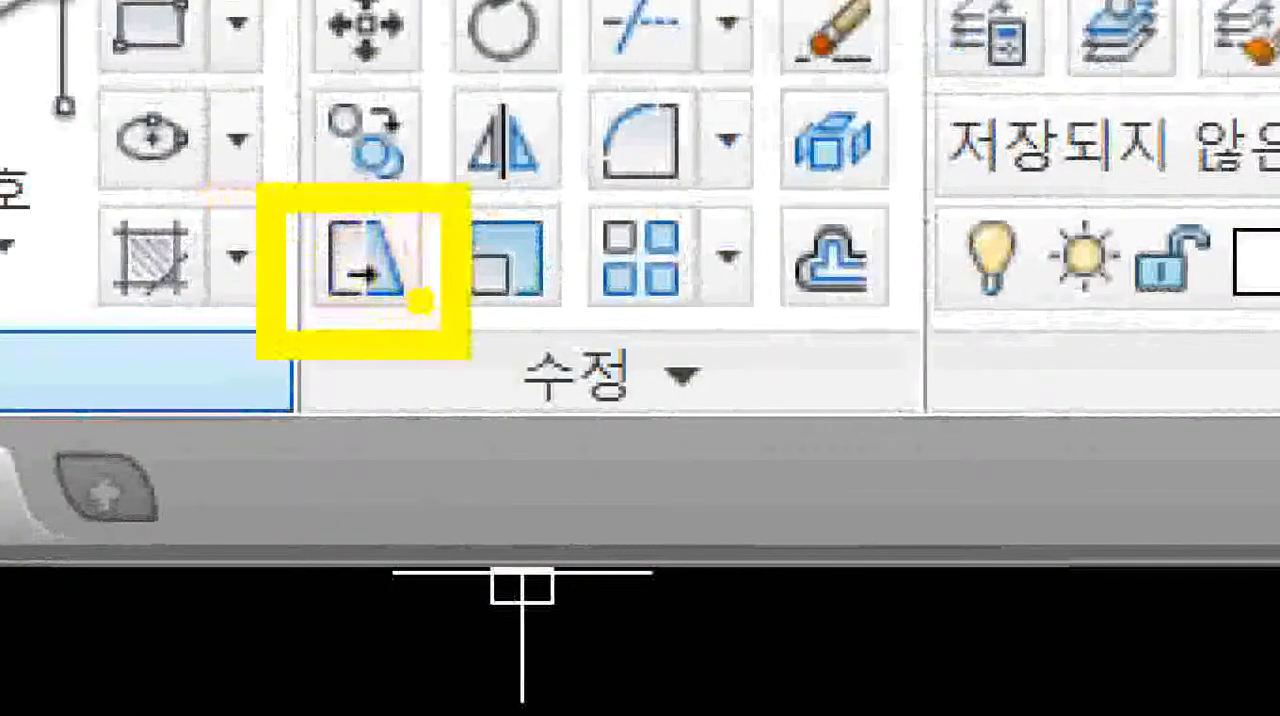
{"action": "left_click_drag", "start_coordinate": [652, 229], "coordinate": [581, 239]}
{"action": "mouse_move", "coordinate": [945, 282]}
{"action": "left_mouse_down"}
{"action": "mouse_move", "coordinate": [1165, 555]}
{"action": "mouse_move", "coordinate": [970, 500]}
{"action": "mouse_move", "coordinate": [1060, 495]}
{"action": "left_mouse_up"}
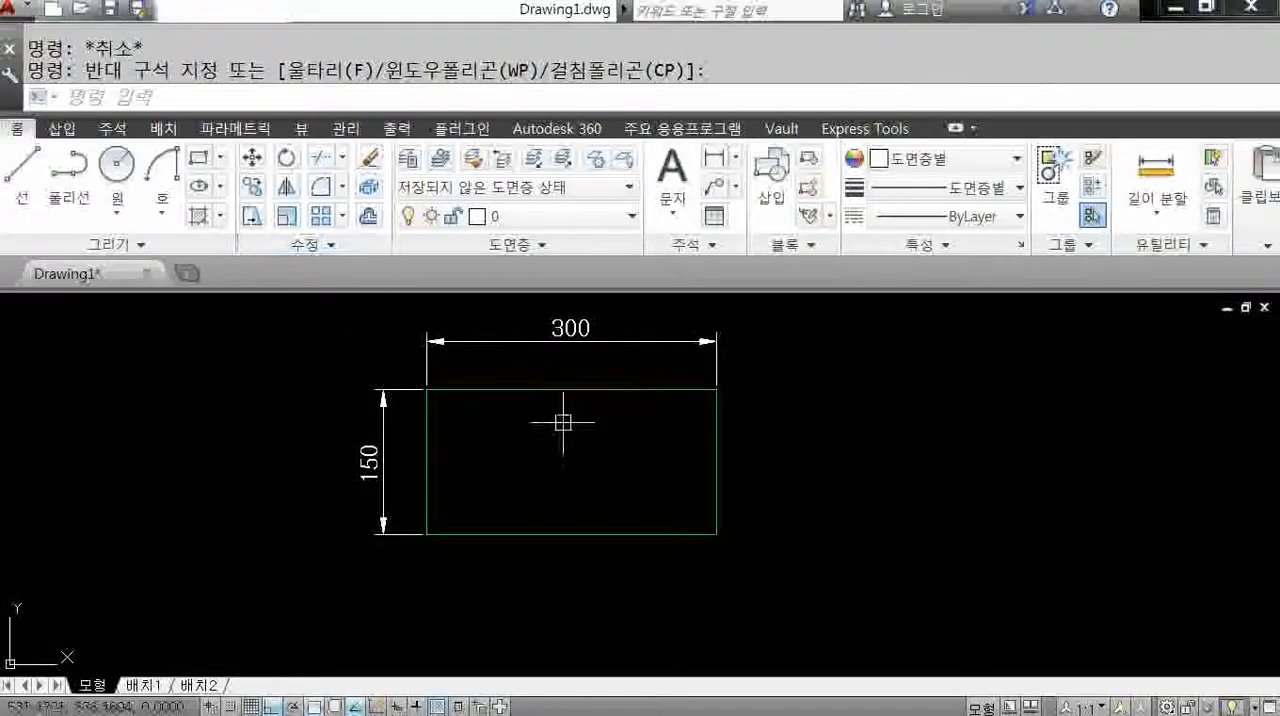
Try to Stretch only the rectangle's individually picked right line outward to the right, and undo it.
{"action": "type", "text": "S"}
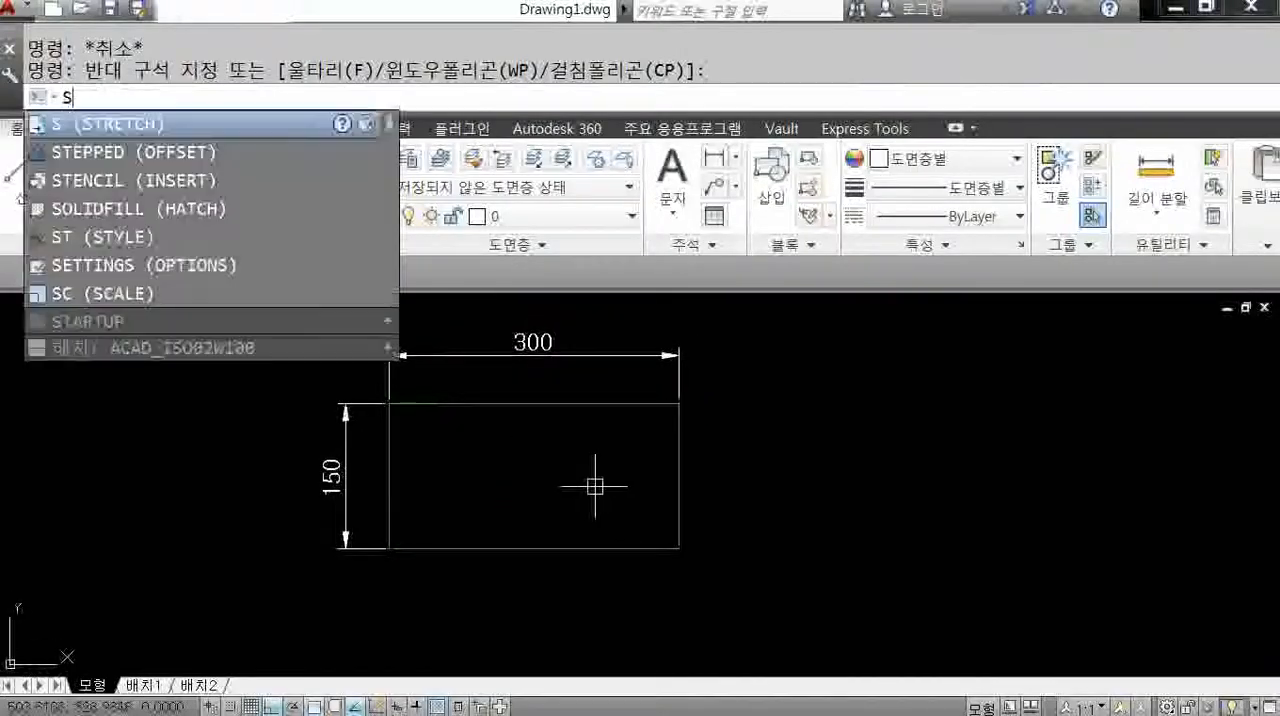
{"action": "key", "text": "Return"}
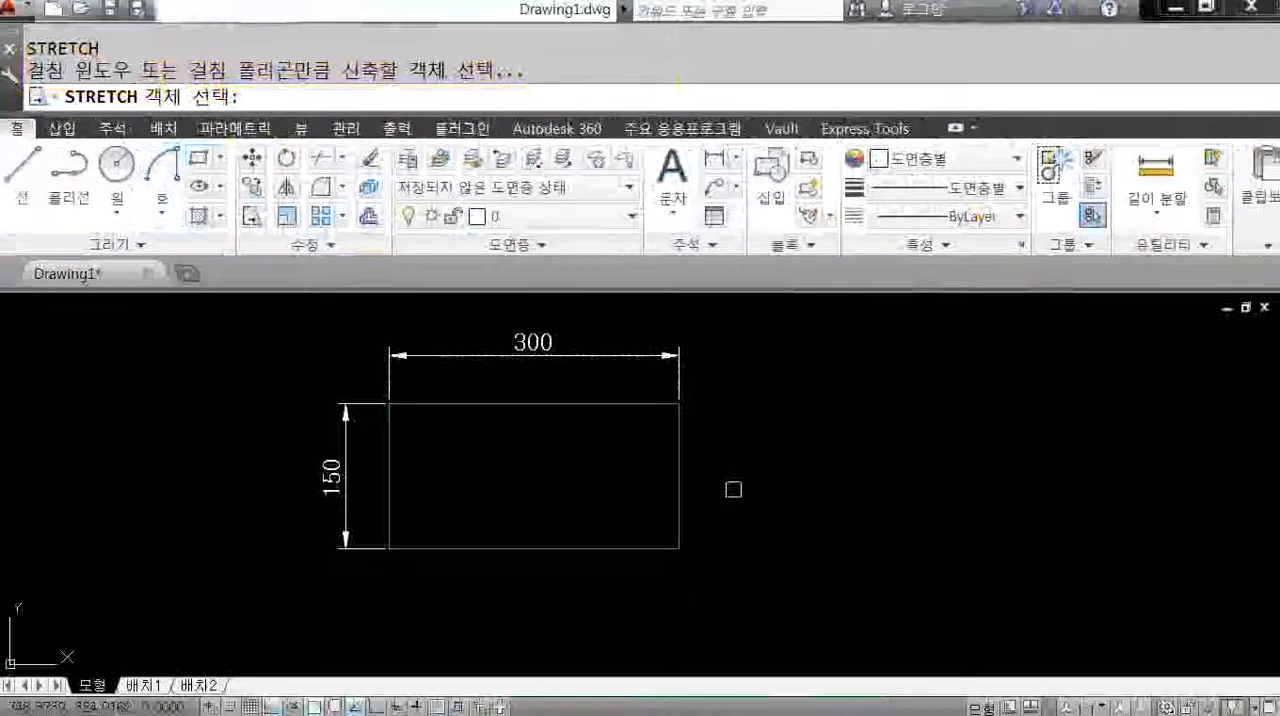
{"action": "middle_click_drag", "start_coordinate": [732, 486], "coordinate": [710, 446]}
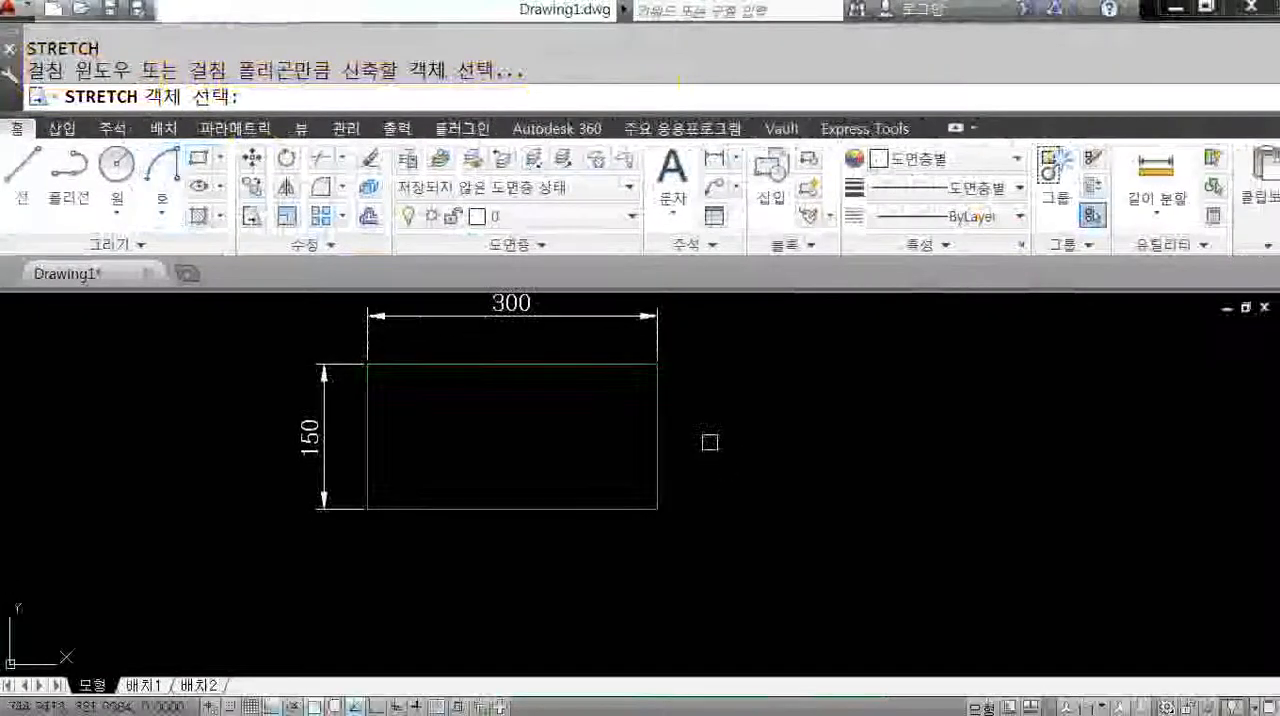
{"action": "left_click", "coordinate": [657, 406]}
{"action": "key", "text": "Return"}
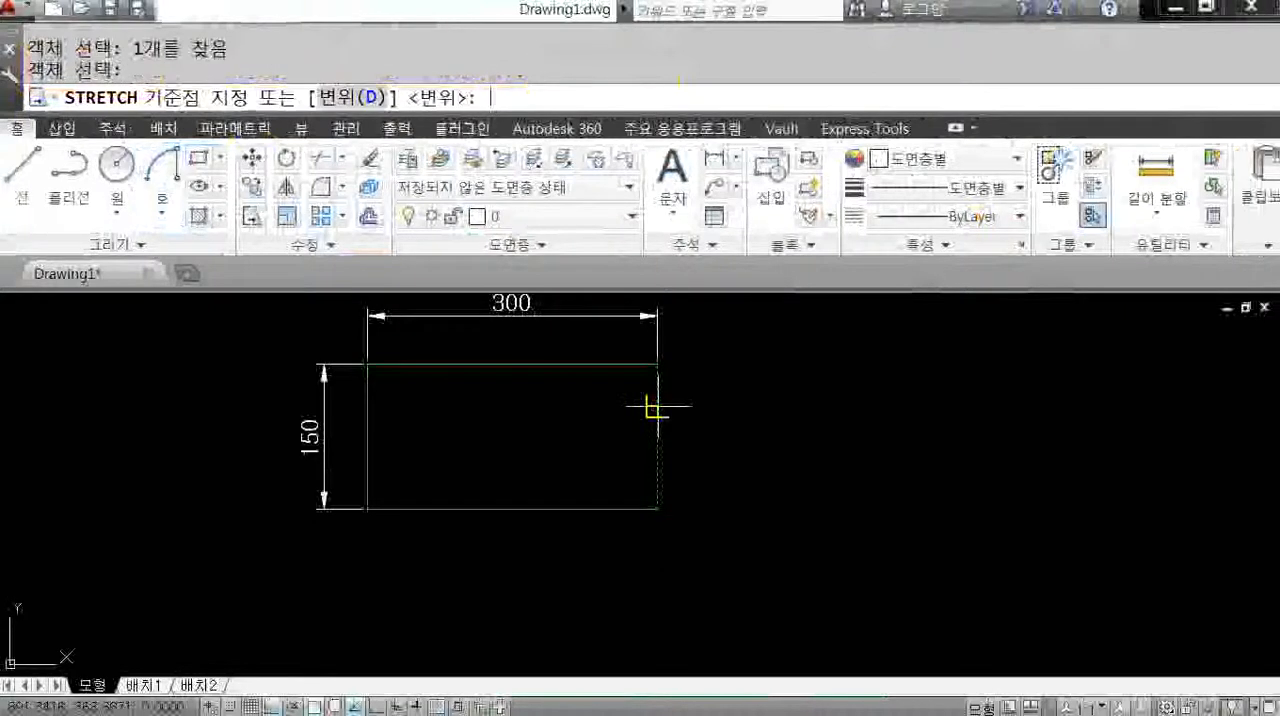
{"action": "left_click", "coordinate": [657, 406]}
{"action": "left_click", "coordinate": [829, 412]}
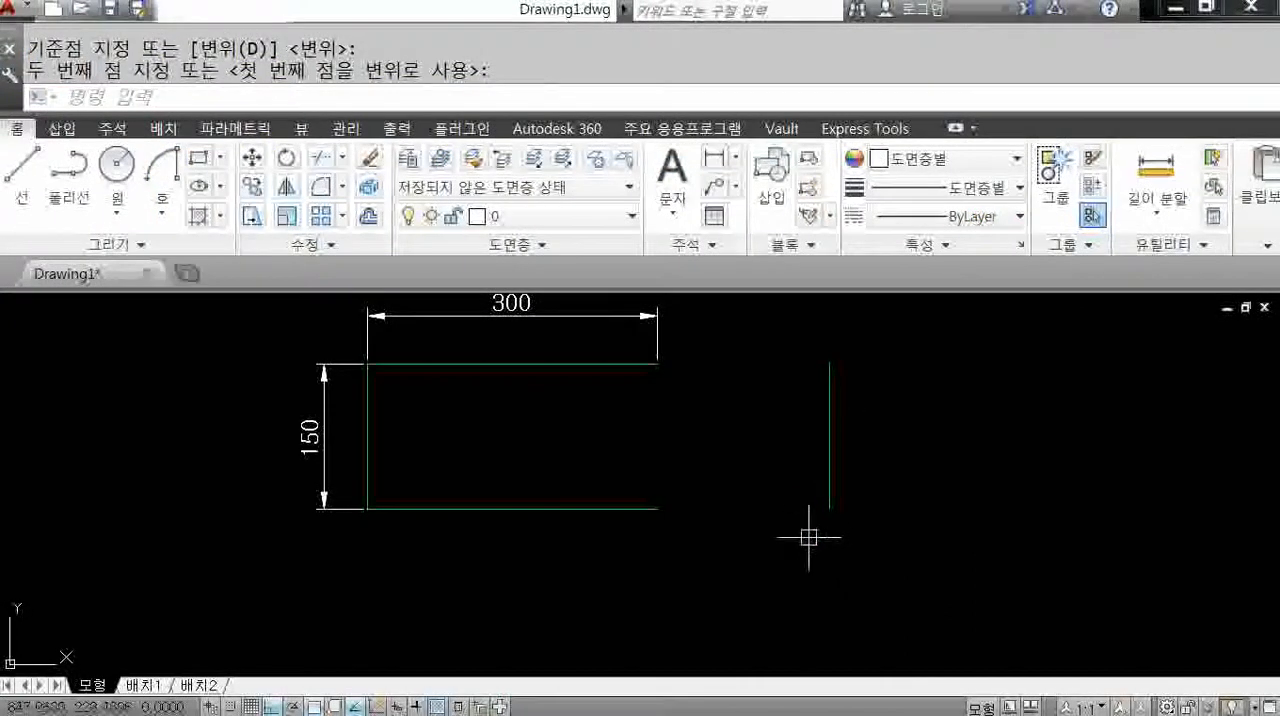
{"action": "type", "text": "u"}
{"action": "key", "text": "Return"}
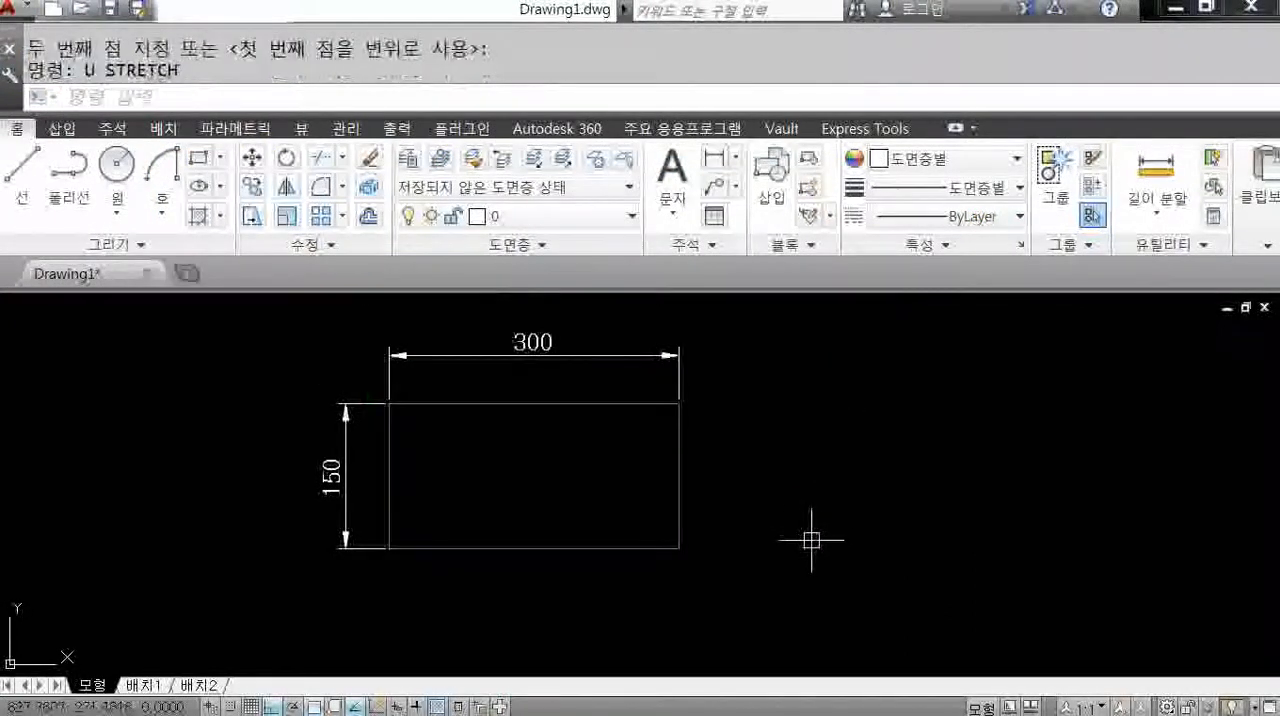
Try to Stretch the individually picked right, top and bottom lines about 158 units to the right from the upper-right corner, and undo it.
{"action": "type", "text": "s"}
{"action": "key", "text": "Return"}
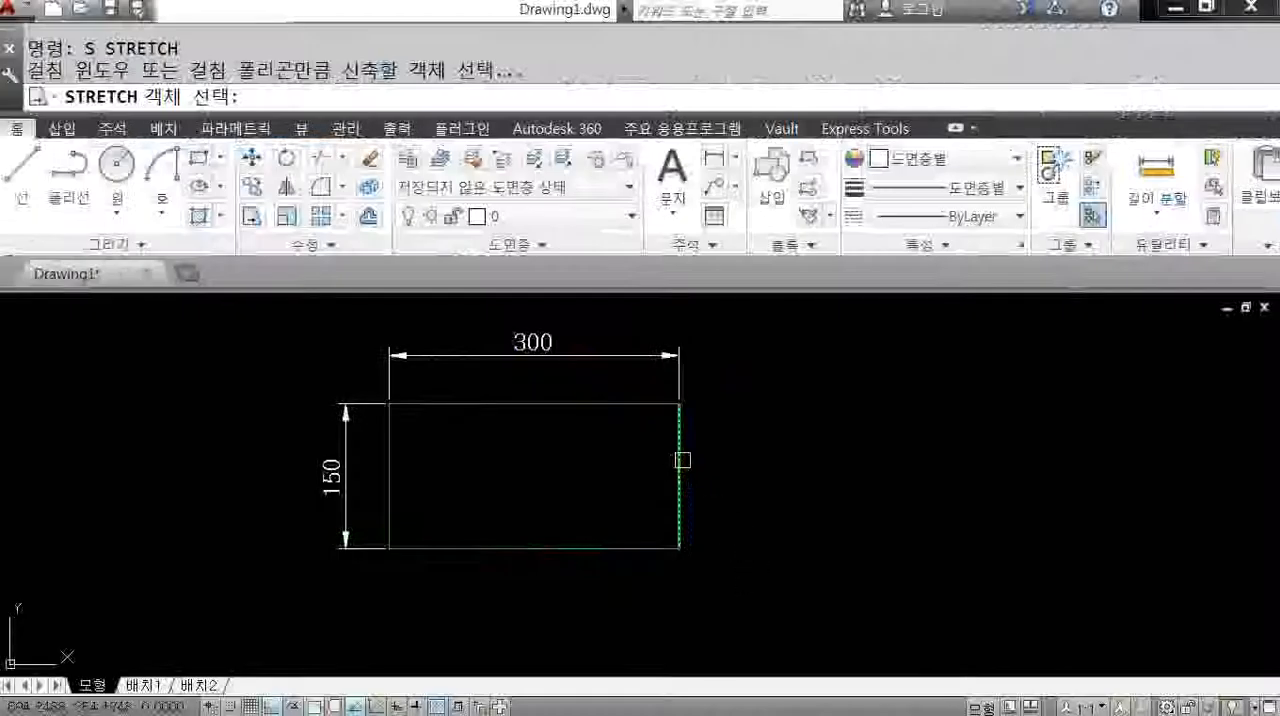
{"action": "left_click", "coordinate": [651, 395]}
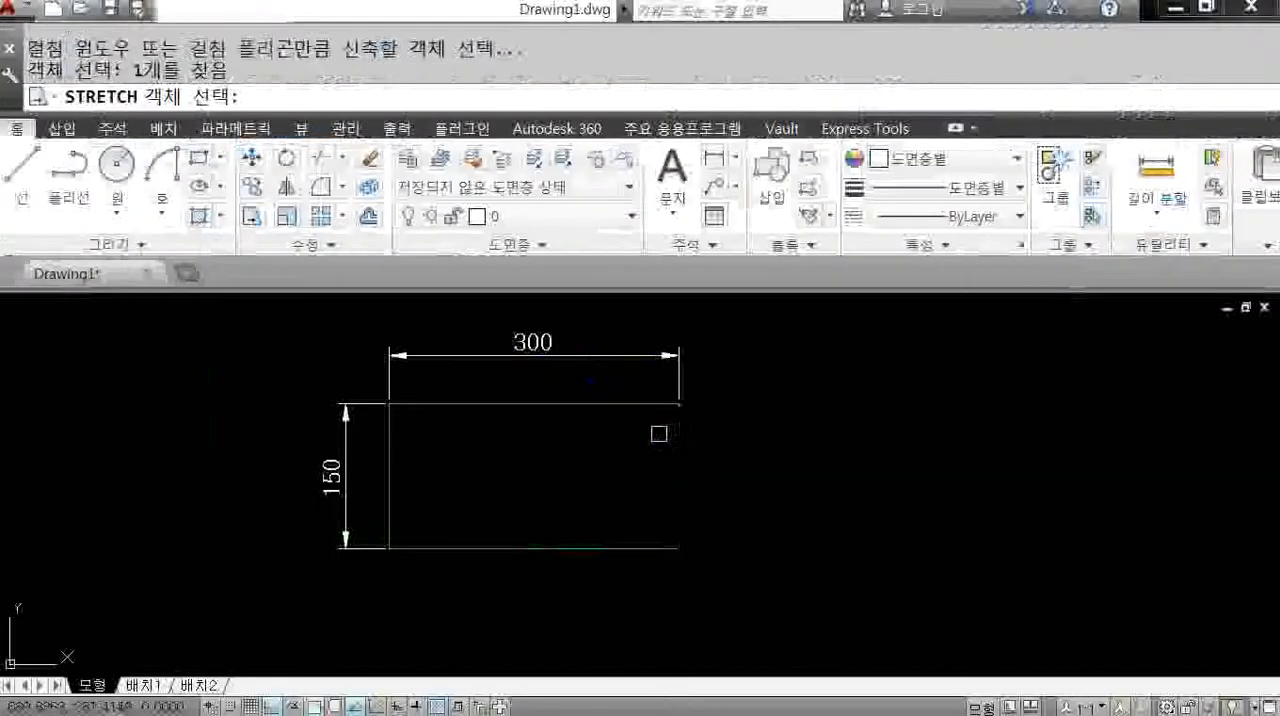
{"action": "left_click", "coordinate": [592, 314]}
{"action": "left_click", "coordinate": [617, 547]}
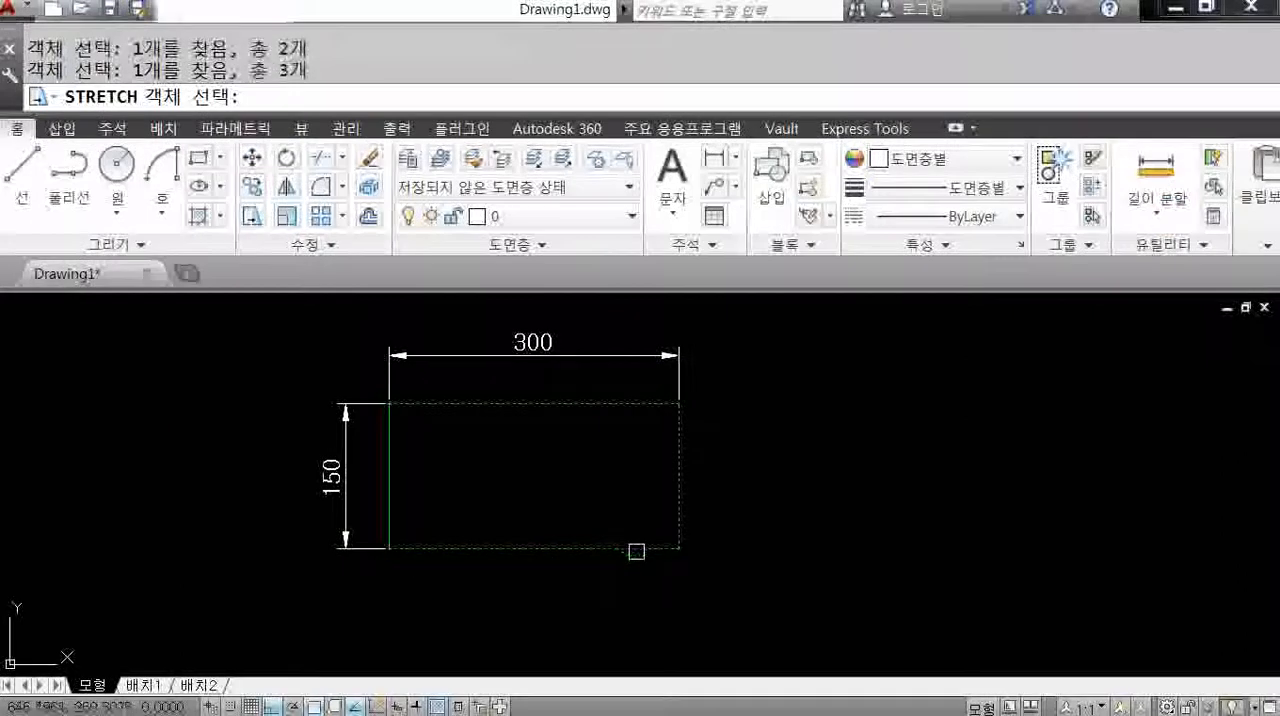
{"action": "key", "text": "Return"}
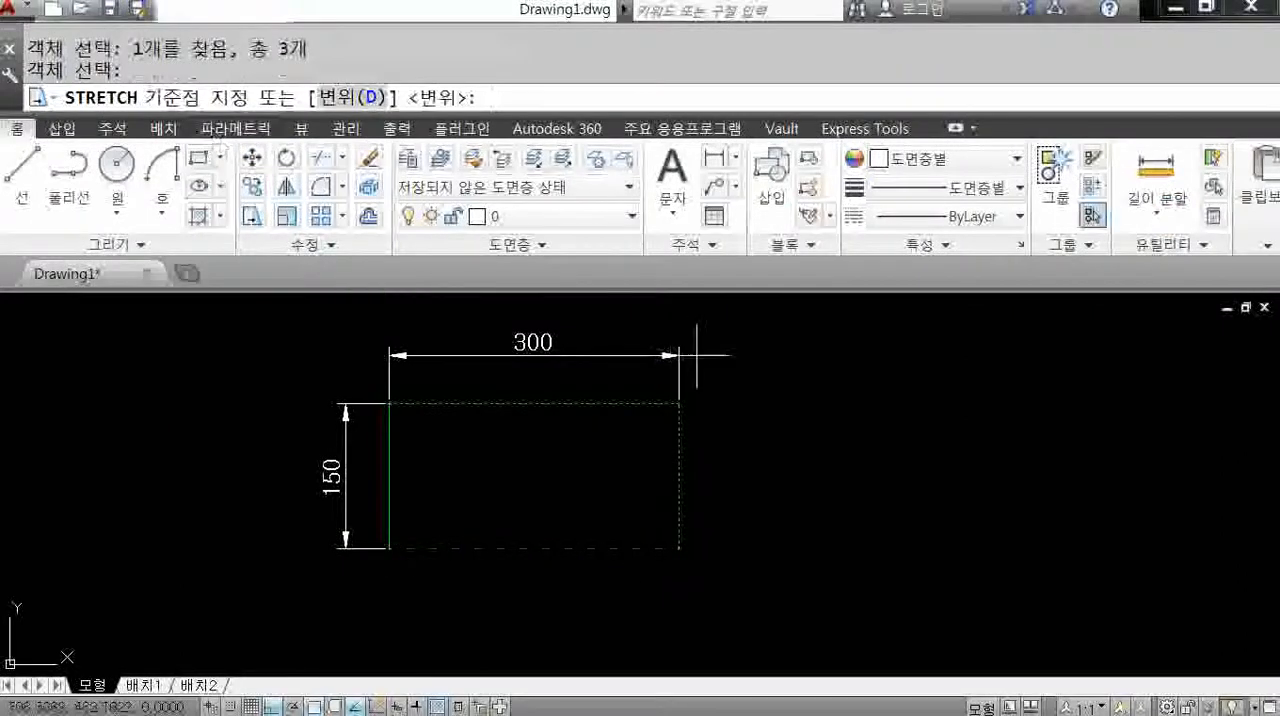
{"action": "left_click", "coordinate": [679, 404]}
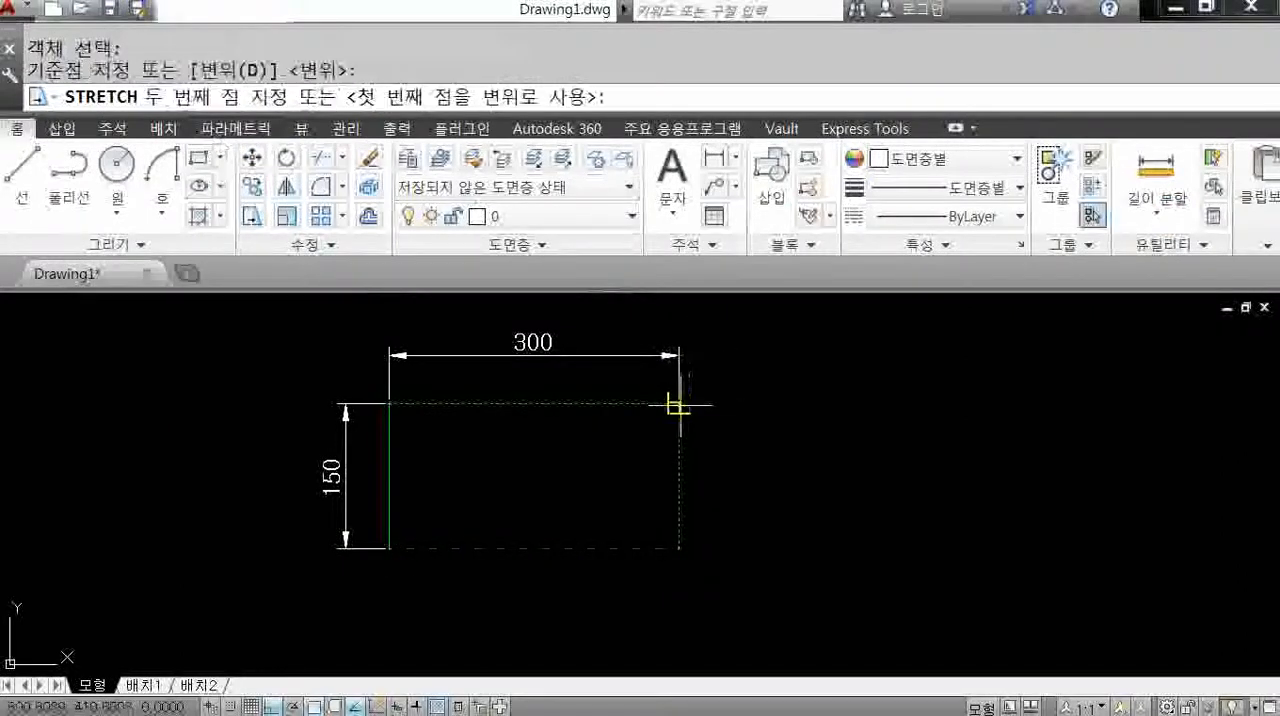
{"action": "left_click", "coordinate": [831, 408]}
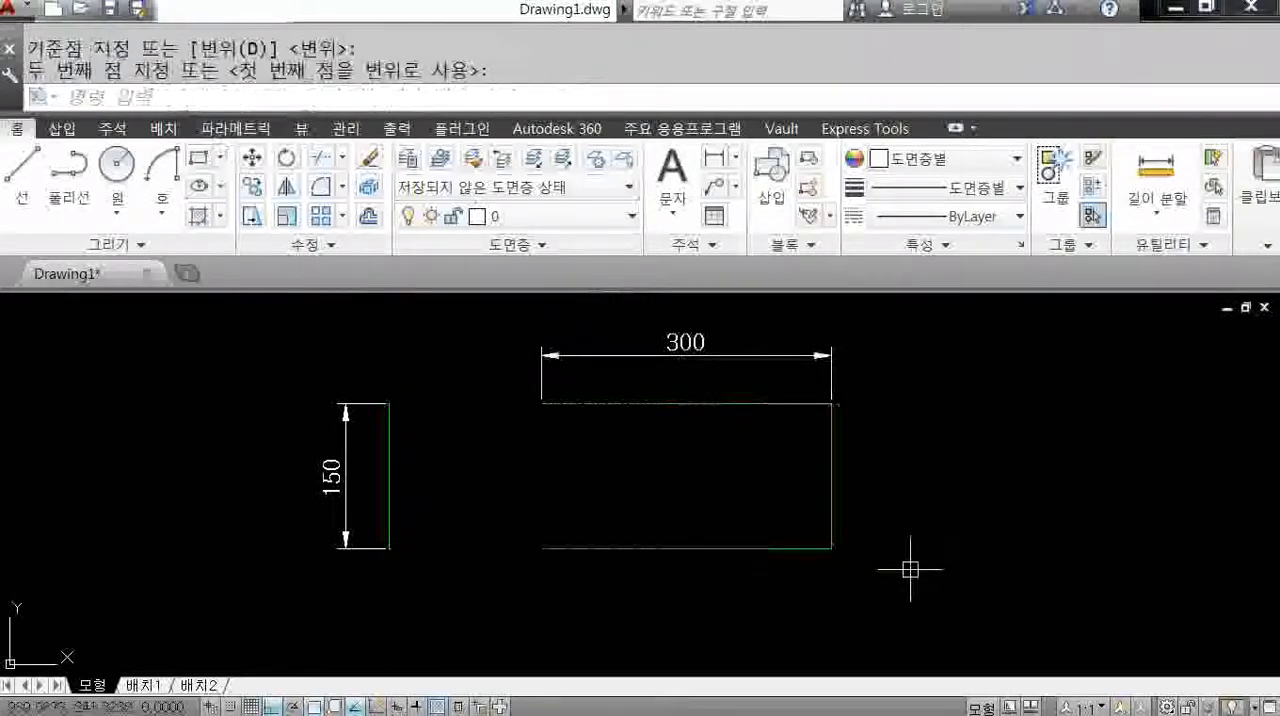
{"action": "type", "text": "u"}
{"action": "key", "text": "Return"}
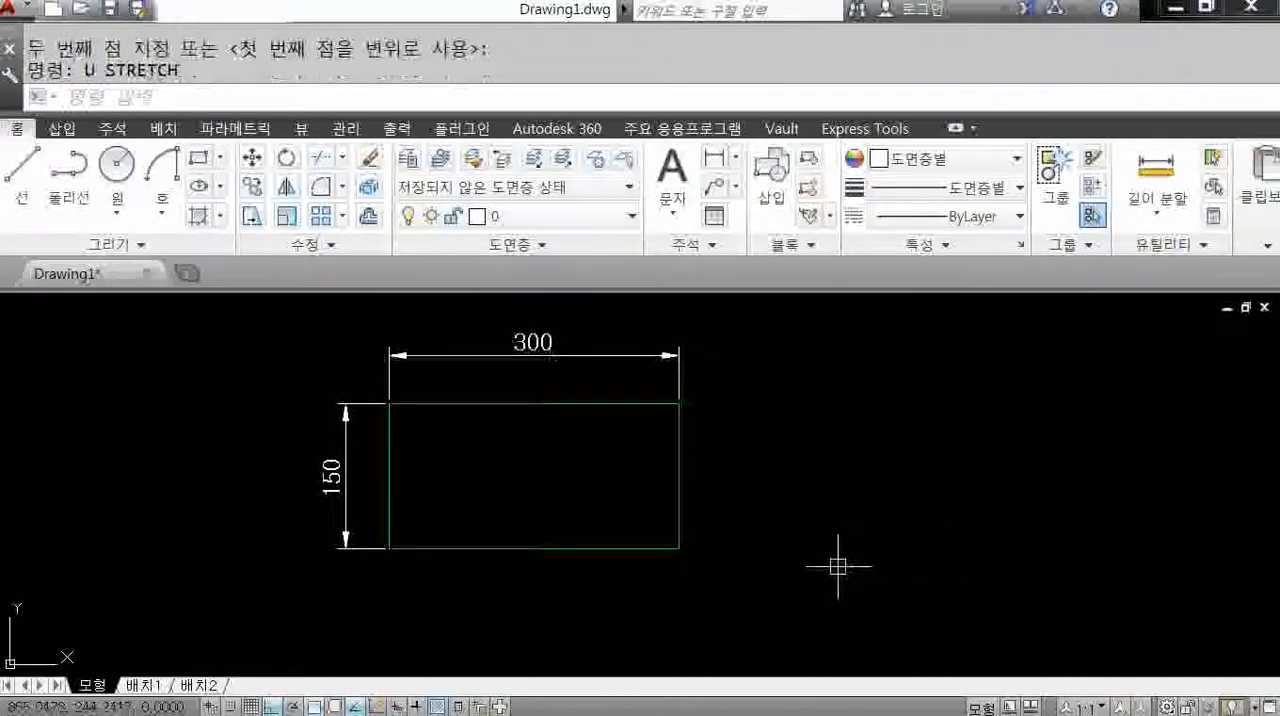
Start Stretch and try enclosing (non-crossing) window selections over parts of the rectangle and its dimensions, cancelling the last window.
{"action": "type", "text": "s"}
{"action": "key", "text": "Return"}
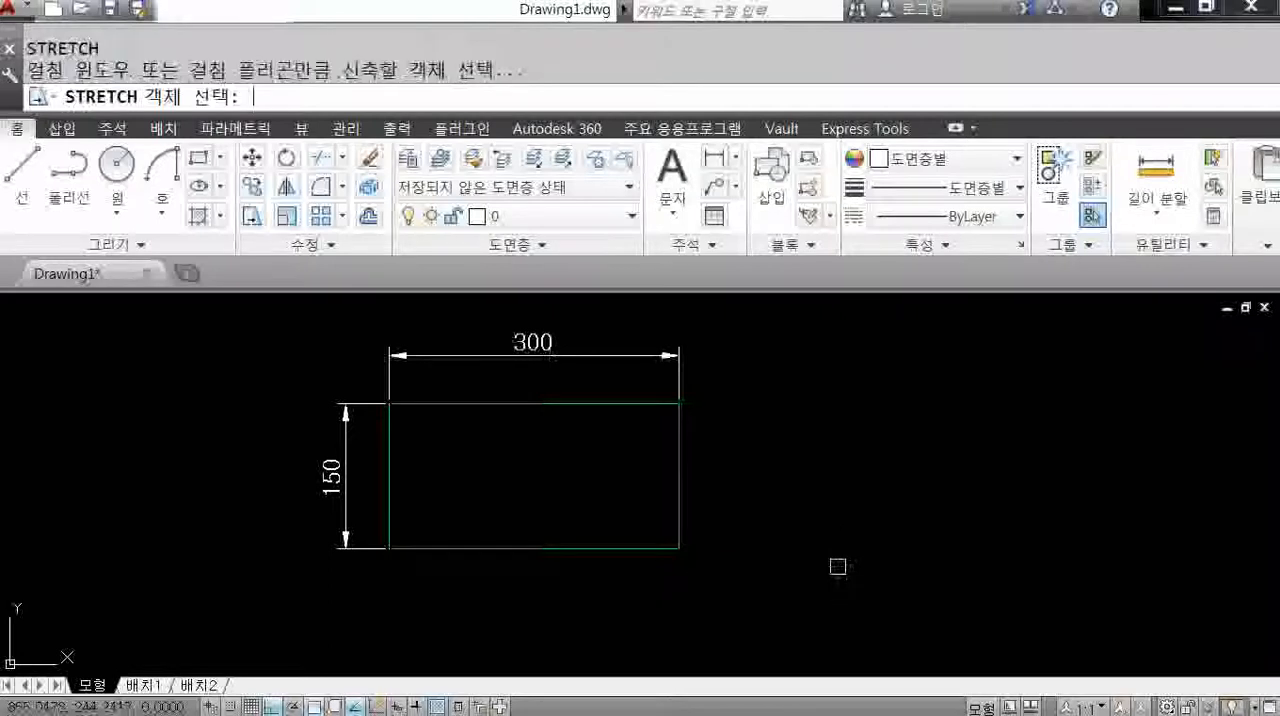
{"action": "left_click", "coordinate": [503, 330]}
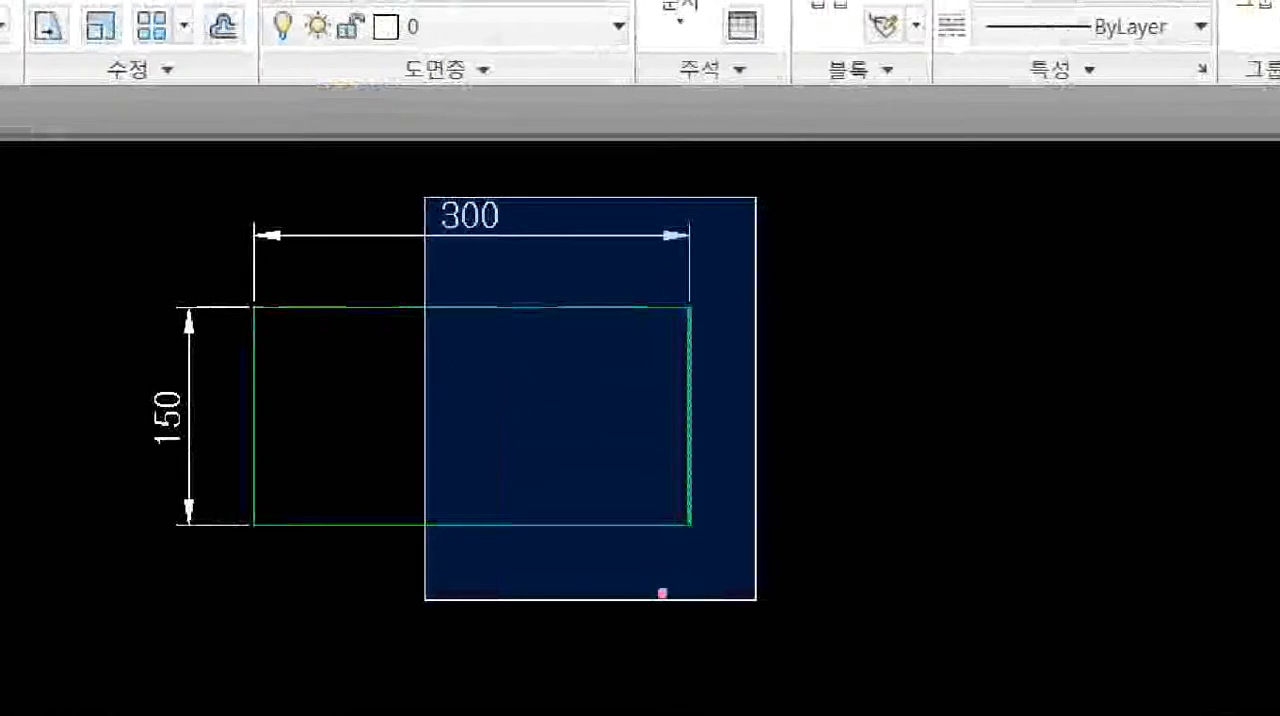
{"action": "left_click_drag", "start_coordinate": [694, 307], "coordinate": [694, 526]}
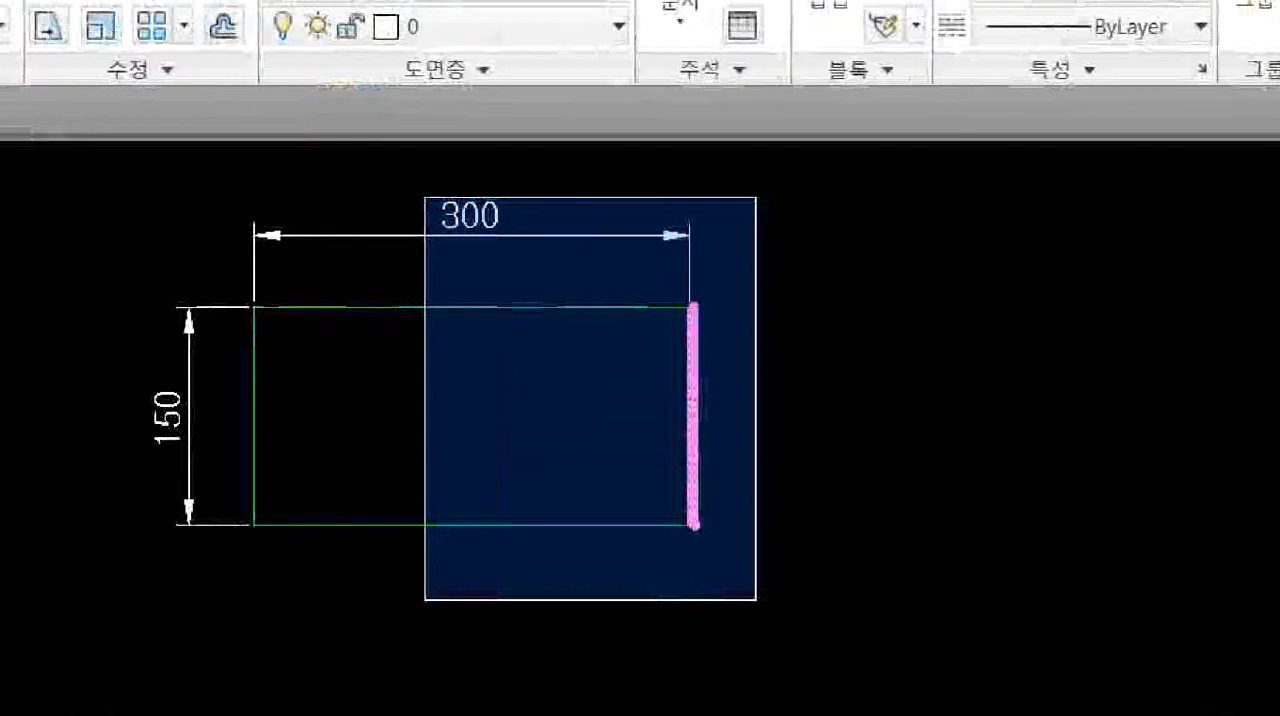
{"action": "left_click_drag", "start_coordinate": [390, 318], "coordinate": [395, 350]}
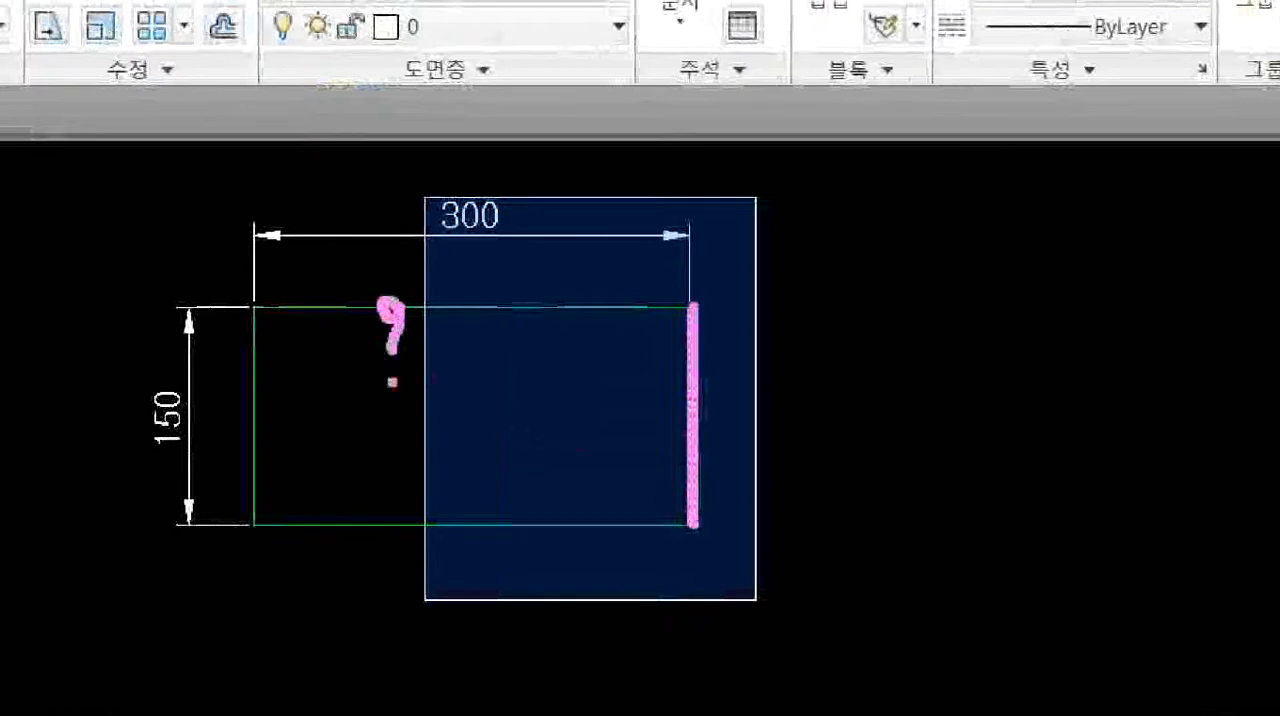
{"action": "left_click_drag", "start_coordinate": [403, 517], "coordinate": [414, 520]}
{"action": "left_click_drag", "start_coordinate": [688, 433], "coordinate": [703, 460]}
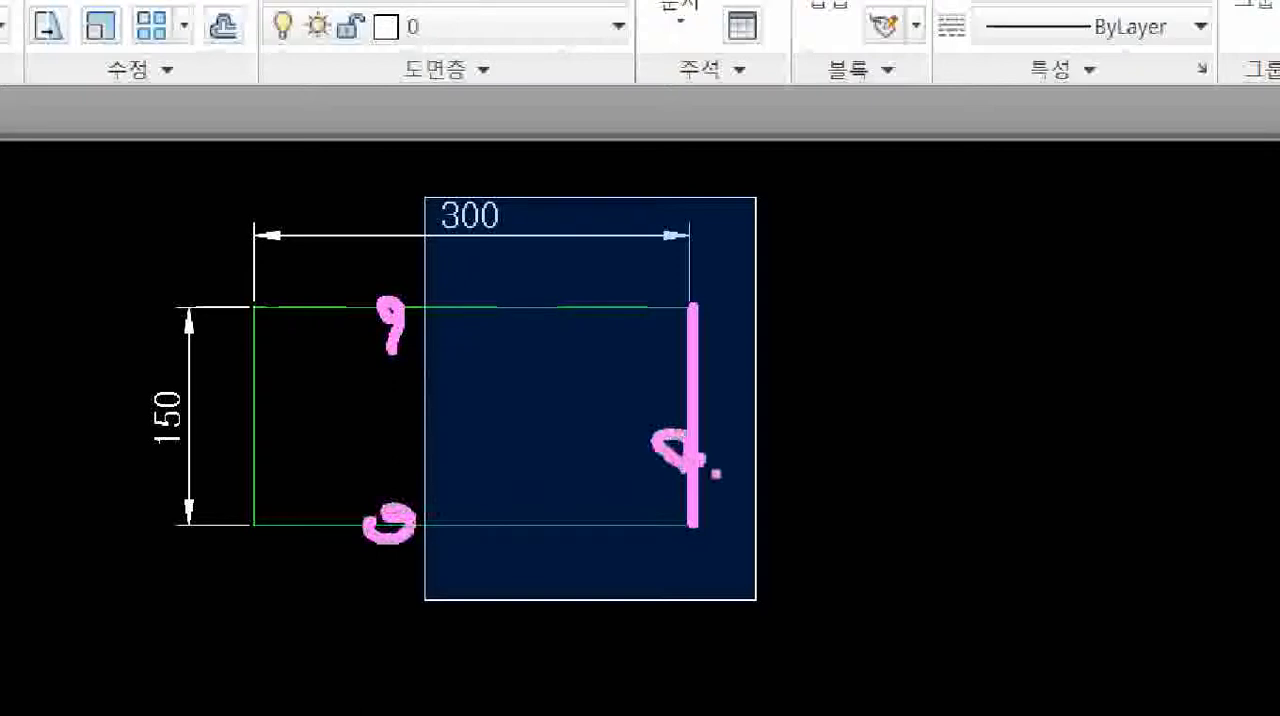
{"action": "left_click_drag", "start_coordinate": [583, 262], "coordinate": [545, 330]}
{"action": "left_click_drag", "start_coordinate": [545, 268], "coordinate": [578, 300]}
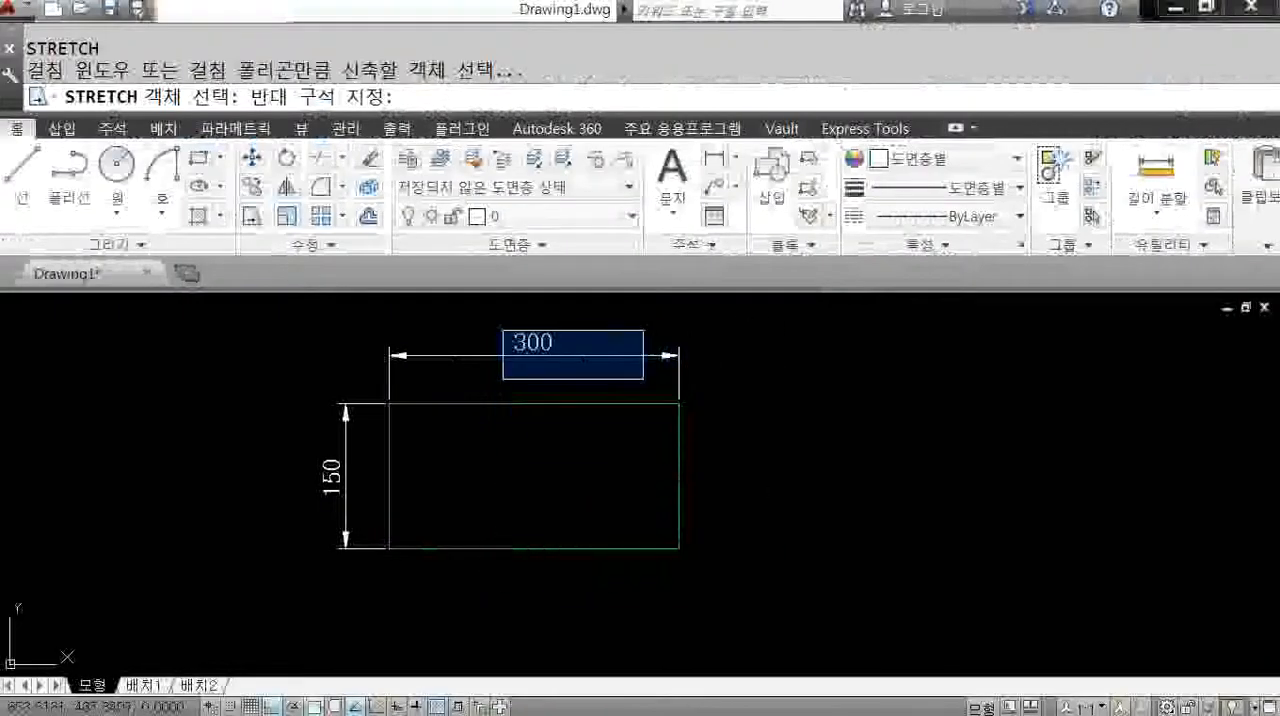
{"action": "left_click", "coordinate": [612, 257]}
{"action": "left_click", "coordinate": [252, 319]}
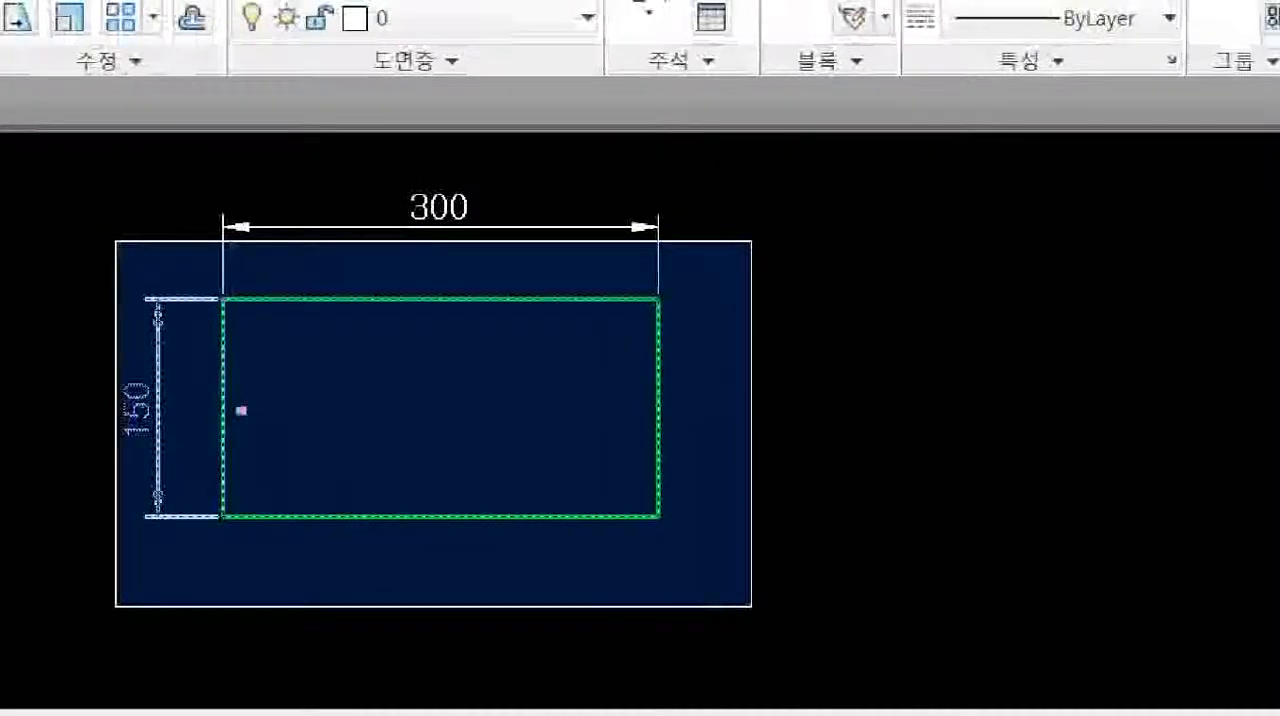
{"action": "mouse_move", "coordinate": [241, 410]}
{"action": "left_mouse_down"}
{"action": "mouse_move", "coordinate": [224, 428]}
{"action": "mouse_move", "coordinate": [234, 466]}
{"action": "left_mouse_up"}
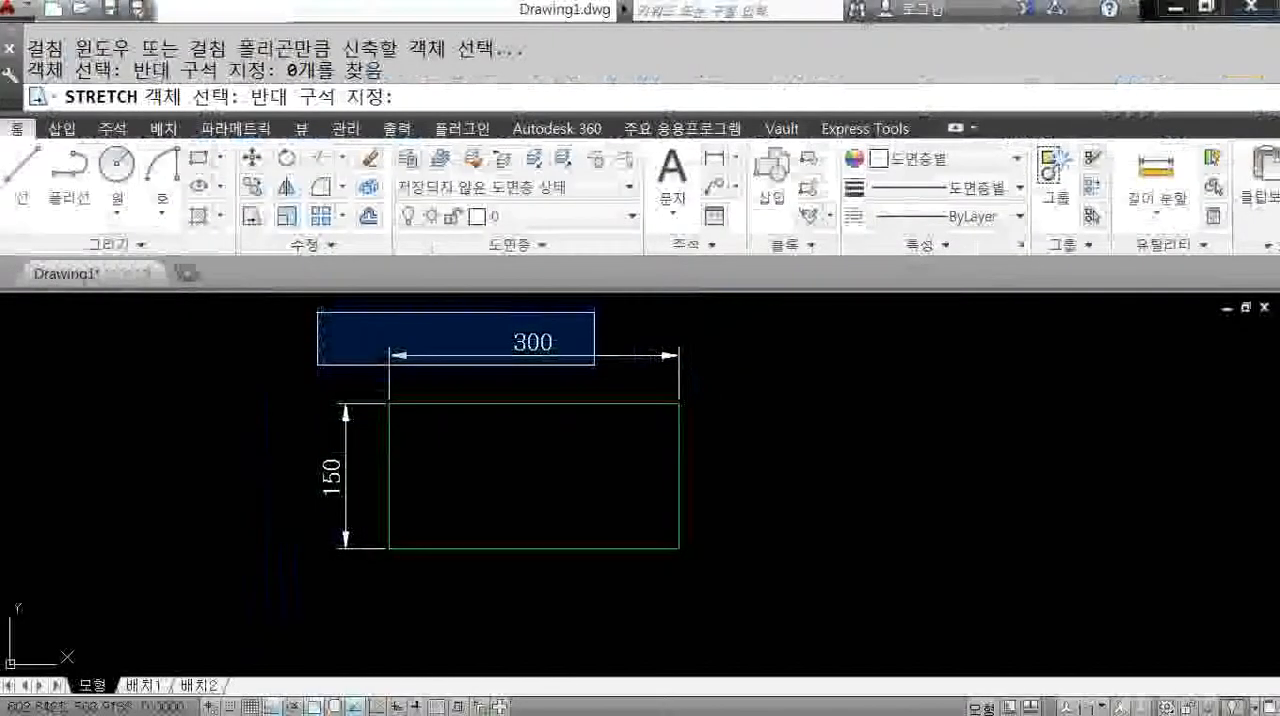
{"action": "left_click", "coordinate": [535, 176]}
{"action": "left_click", "coordinate": [596, 322]}
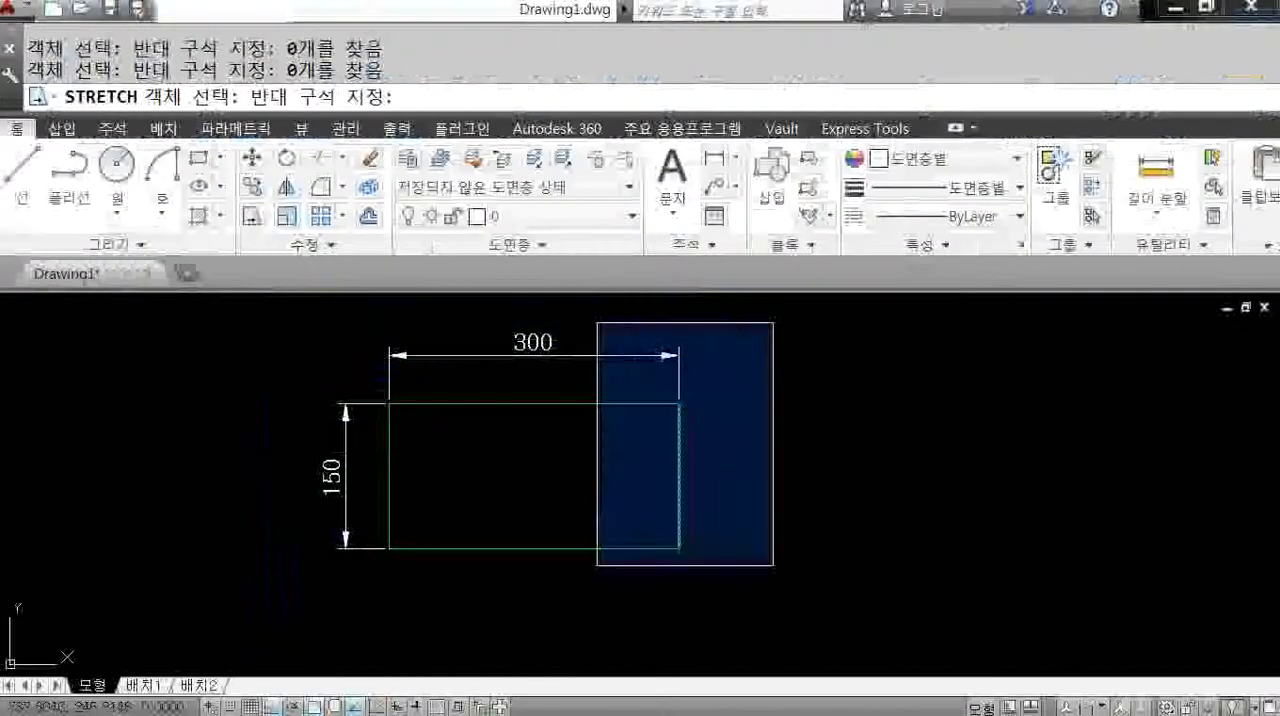
{"action": "key", "text": "Escape"}
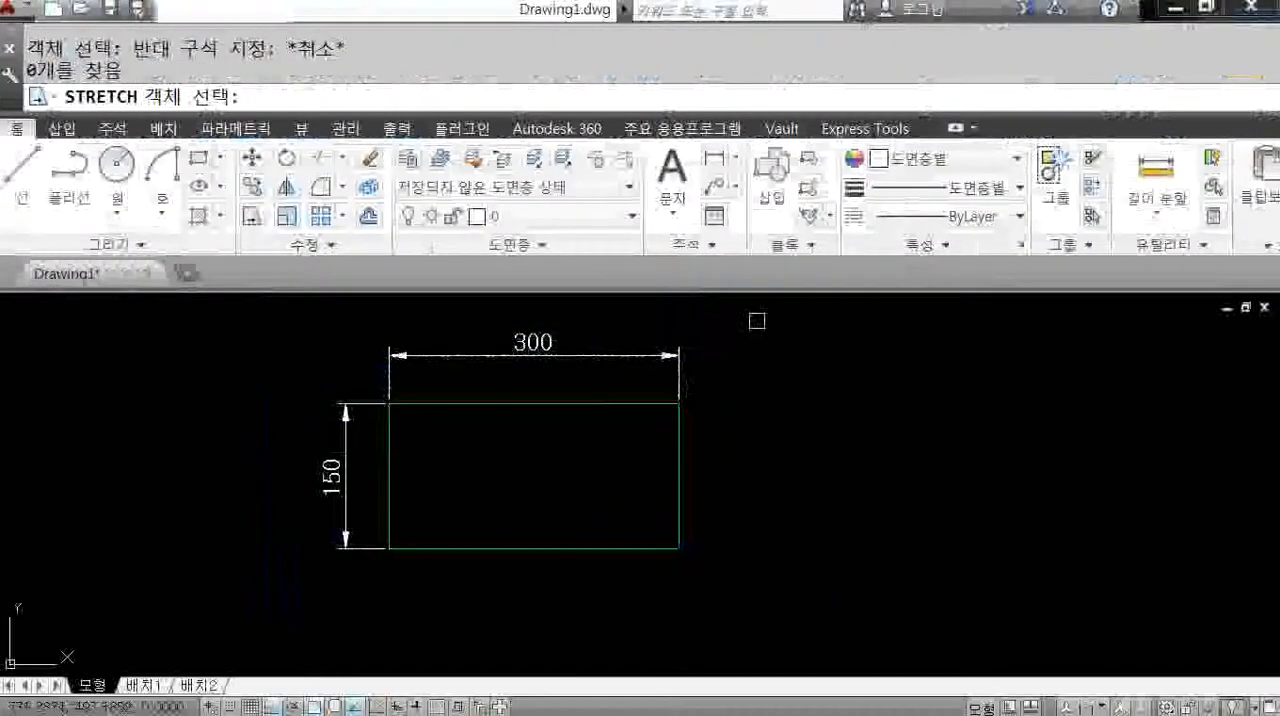
Stretch the rectangle's right part, picked with a crossing window, horizontally from its lower-right corner to a total width of about 661.
{"action": "left_click", "coordinate": [757, 321]}
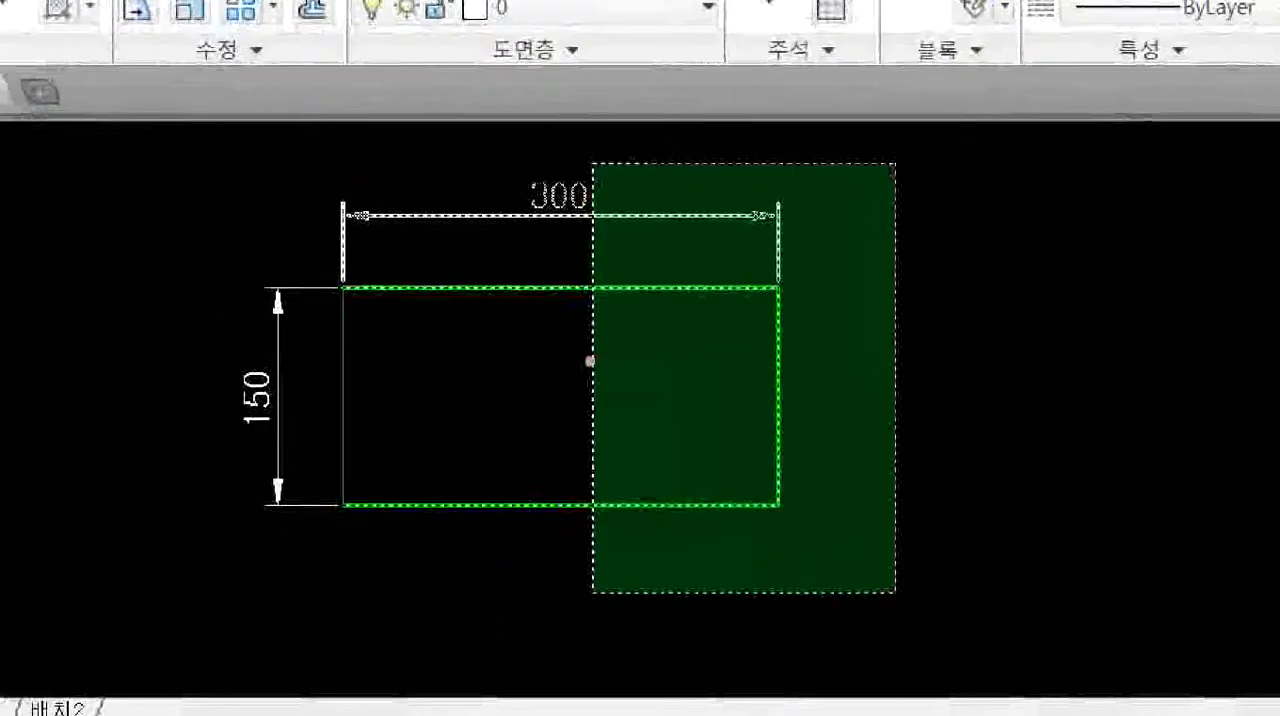
{"action": "mouse_move", "coordinate": [622, 313]}
{"action": "left_mouse_down"}
{"action": "mouse_move", "coordinate": [594, 286]}
{"action": "mouse_move", "coordinate": [620, 311]}
{"action": "left_mouse_up"}
{"action": "mouse_move", "coordinate": [779, 415]}
{"action": "left_mouse_down"}
{"action": "mouse_move", "coordinate": [758, 402]}
{"action": "mouse_move", "coordinate": [779, 430]}
{"action": "left_mouse_up"}
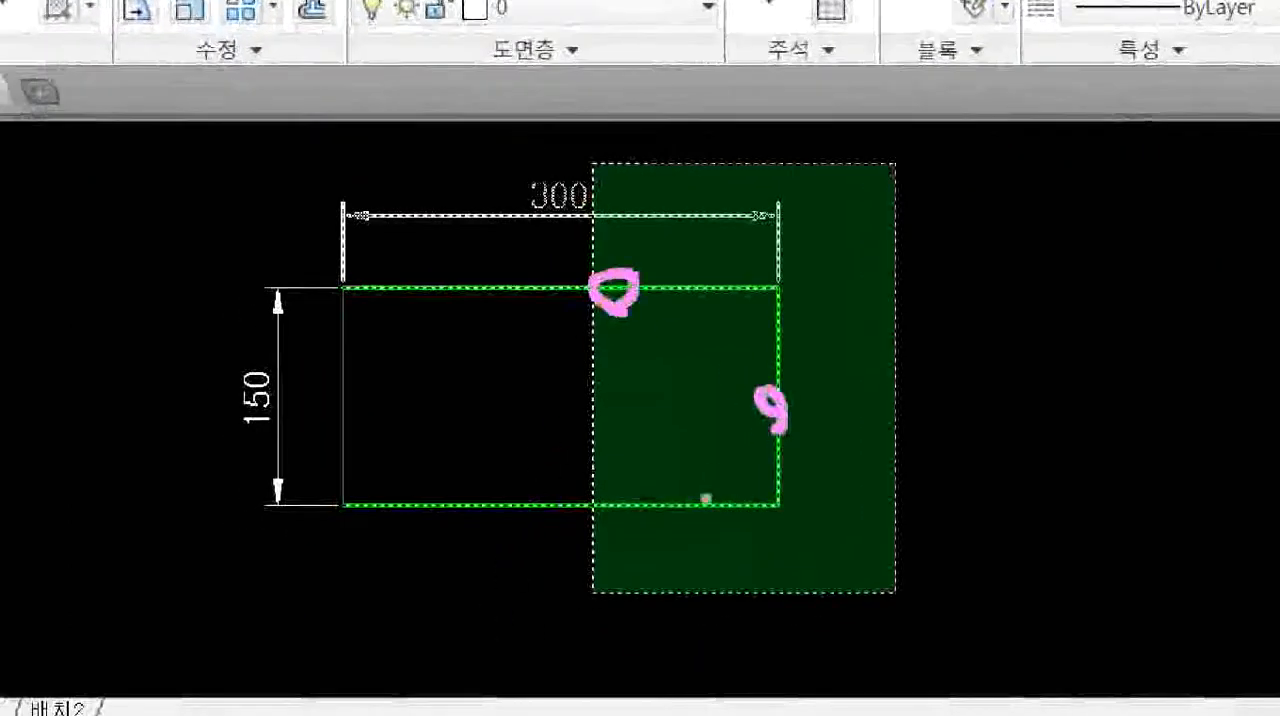
{"action": "mouse_move", "coordinate": [622, 492]}
{"action": "left_mouse_down"}
{"action": "mouse_move", "coordinate": [612, 524]}
{"action": "mouse_move", "coordinate": [625, 536]}
{"action": "left_mouse_up"}
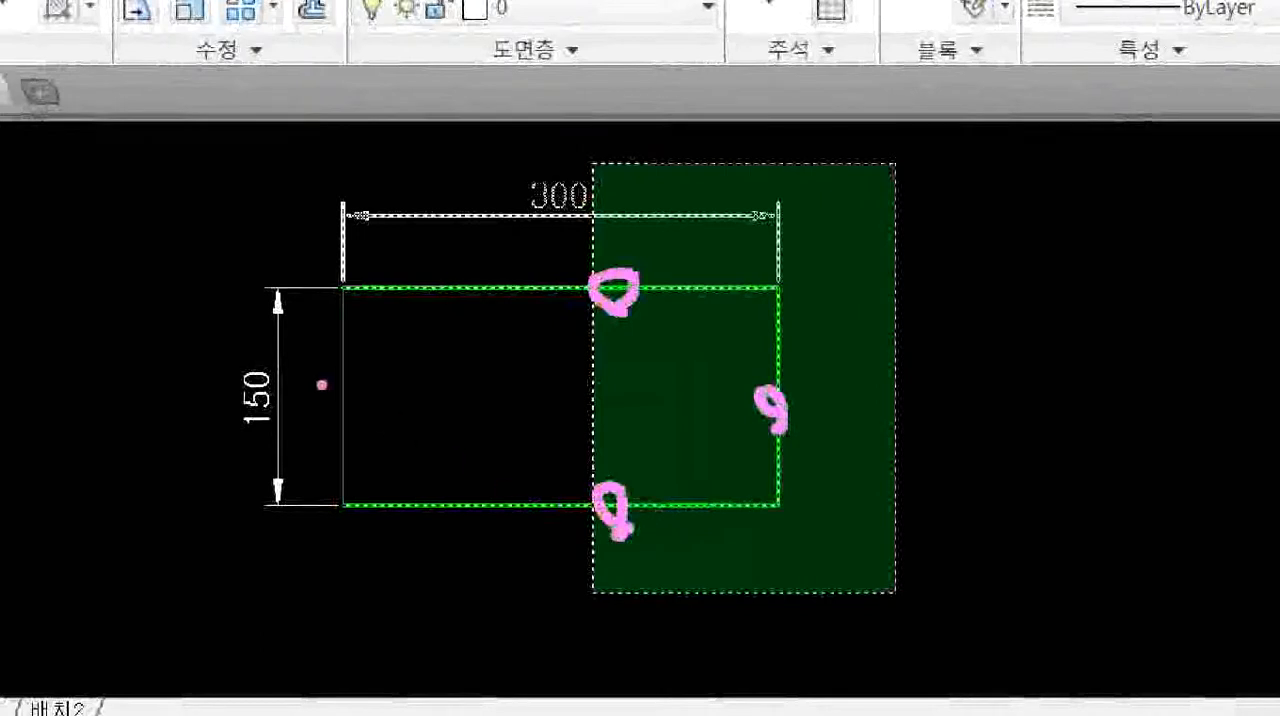
{"action": "mouse_move", "coordinate": [340, 357]}
{"action": "left_mouse_down"}
{"action": "mouse_move", "coordinate": [338, 390]}
{"action": "mouse_move", "coordinate": [352, 390]}
{"action": "left_mouse_up"}
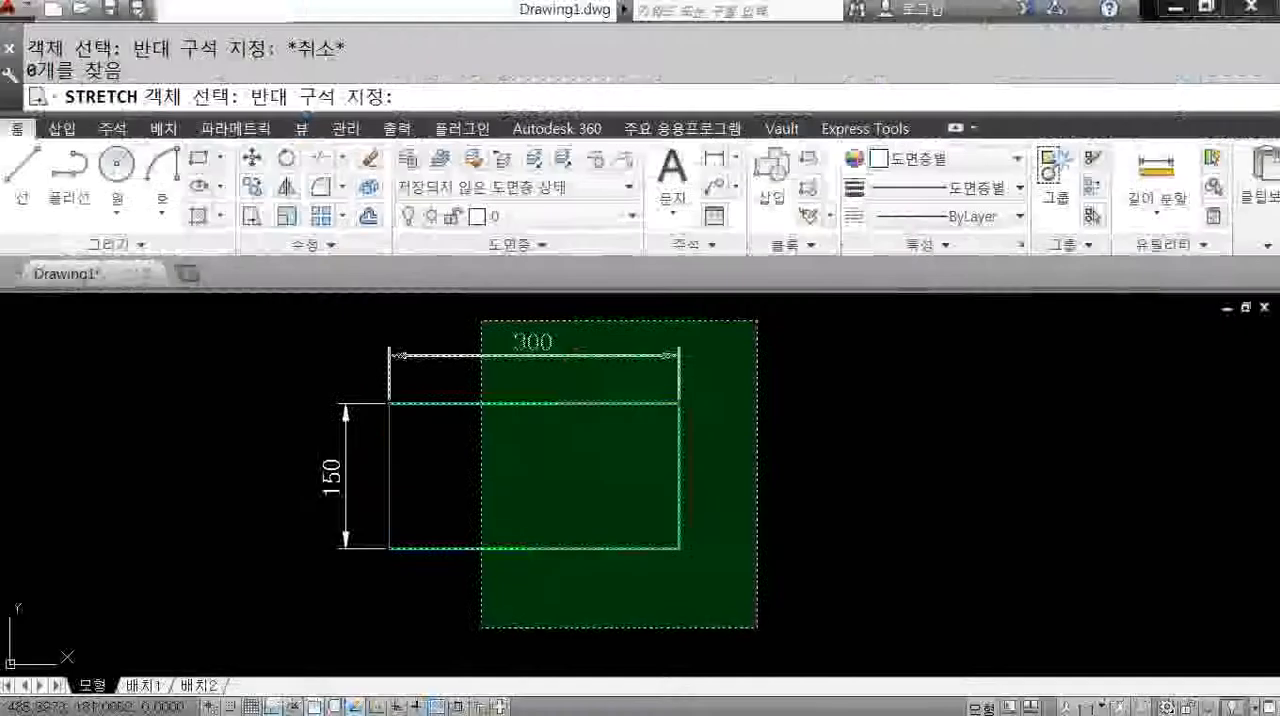
{"action": "left_click", "coordinate": [598, 628]}
{"action": "key", "text": "Return"}
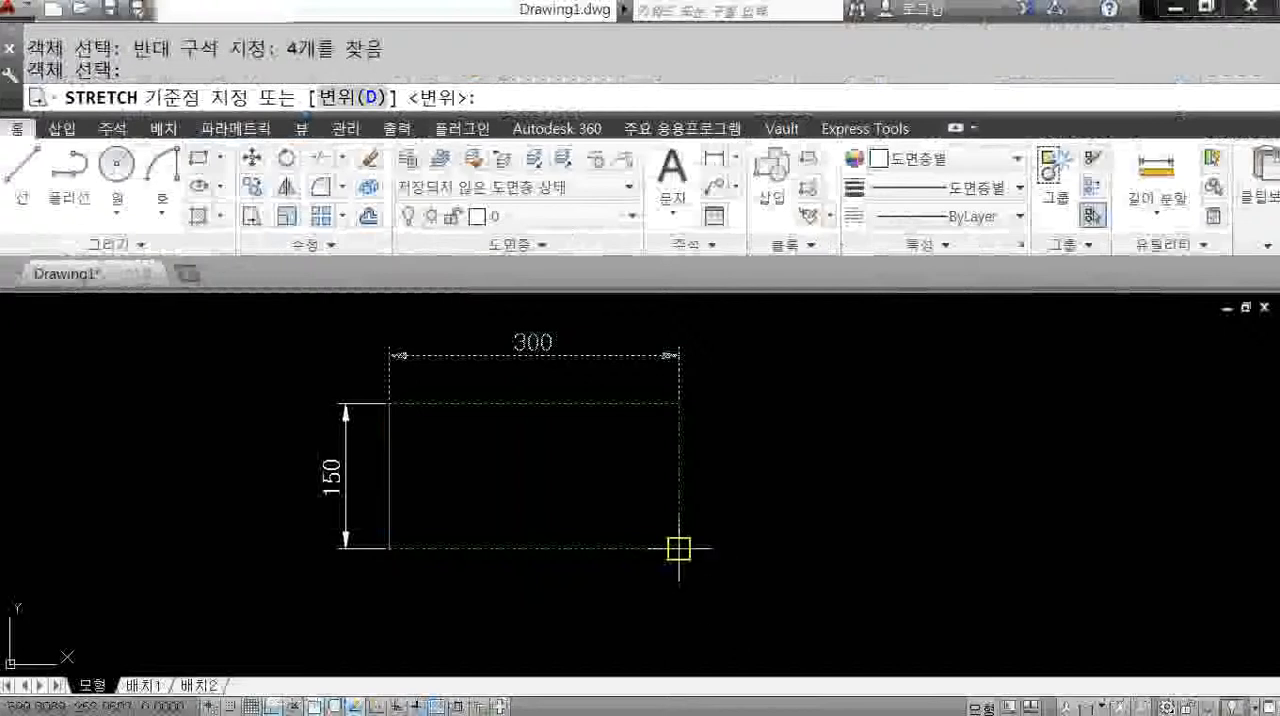
{"action": "left_click", "coordinate": [680, 548]}
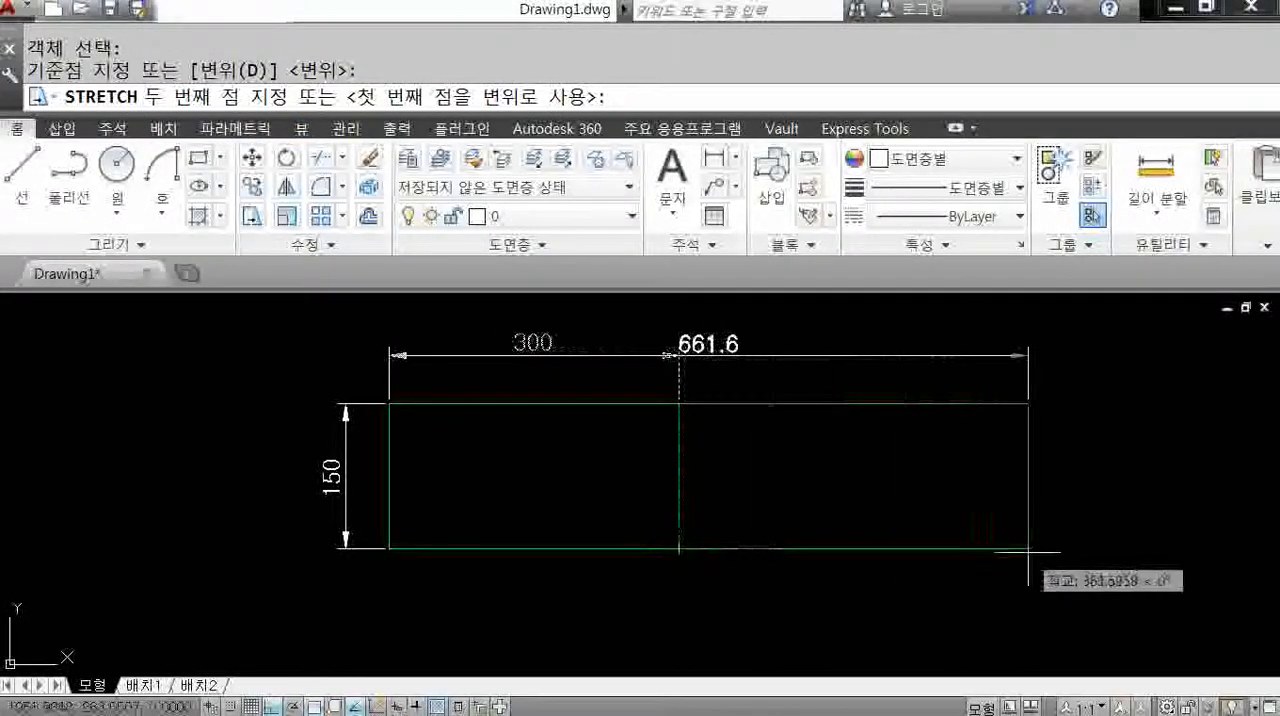
{"action": "left_click", "coordinate": [1027, 551]}
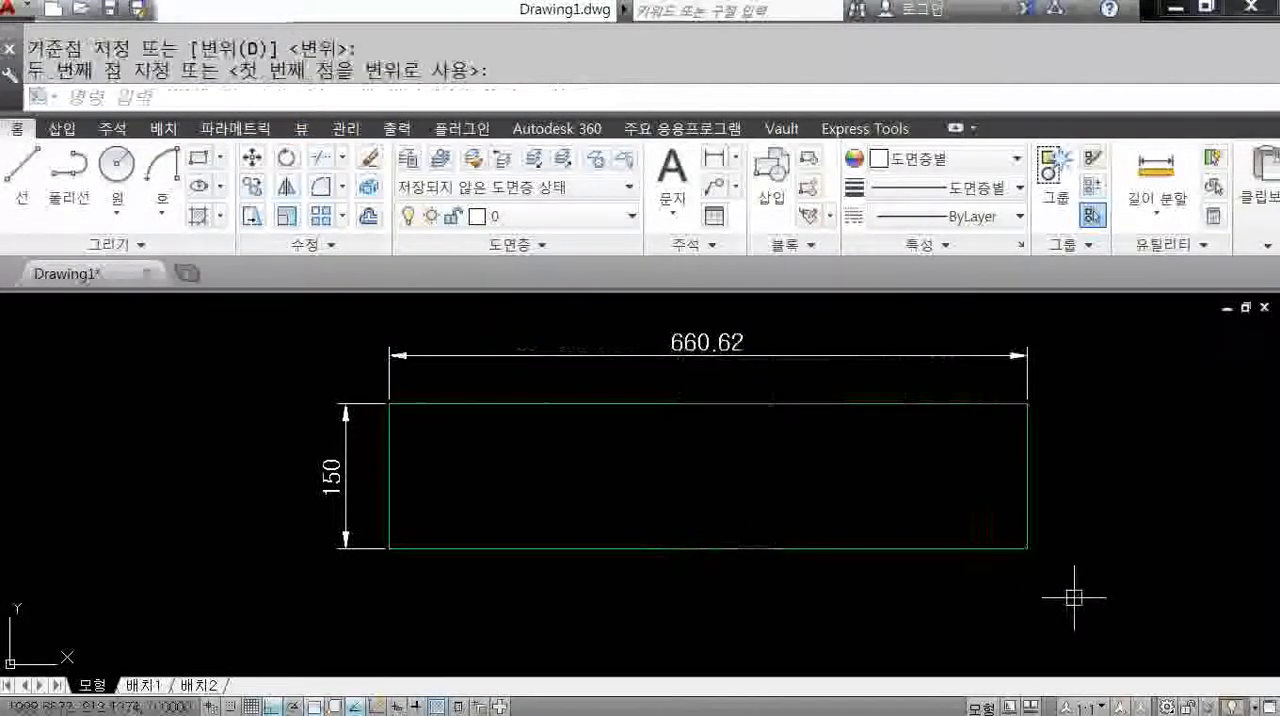
Undo the last stretch of the rectangle, then start Stretch and begin a crossing window from outside its upper-right corner.
{"action": "type", "text": "u"}
{"action": "key", "text": "Return"}
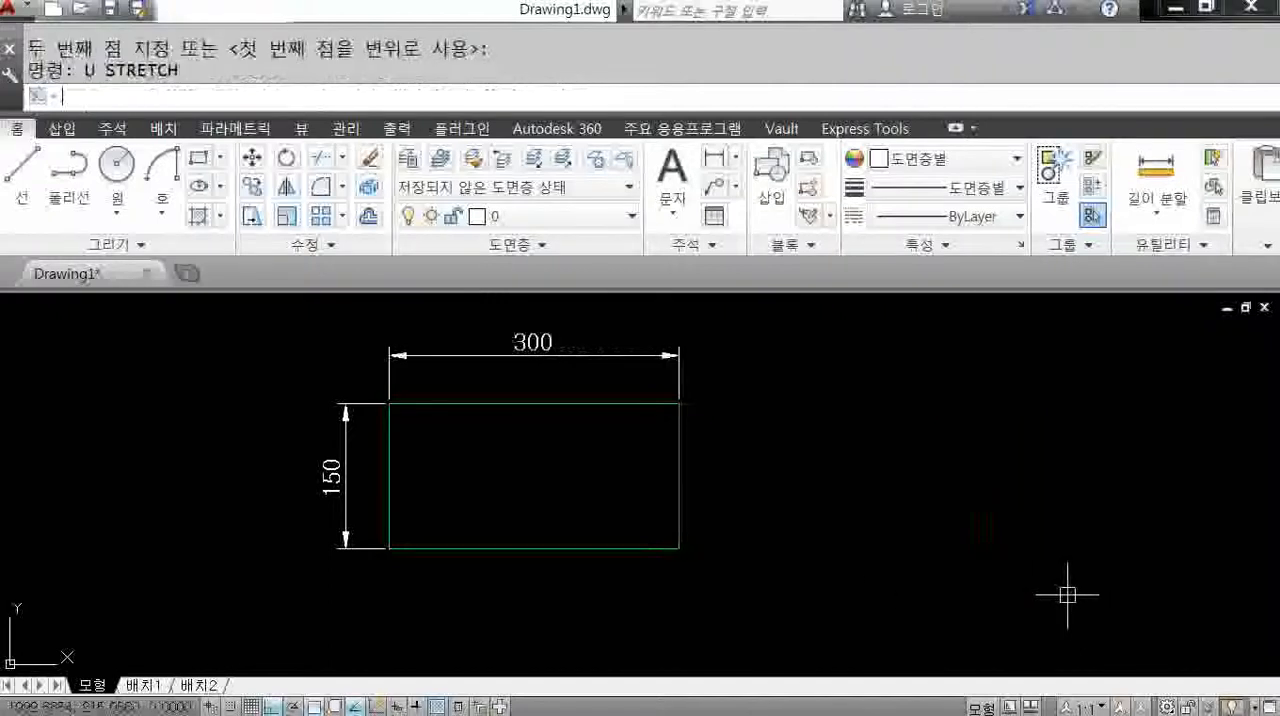
{"action": "left_click", "coordinate": [252, 216]}
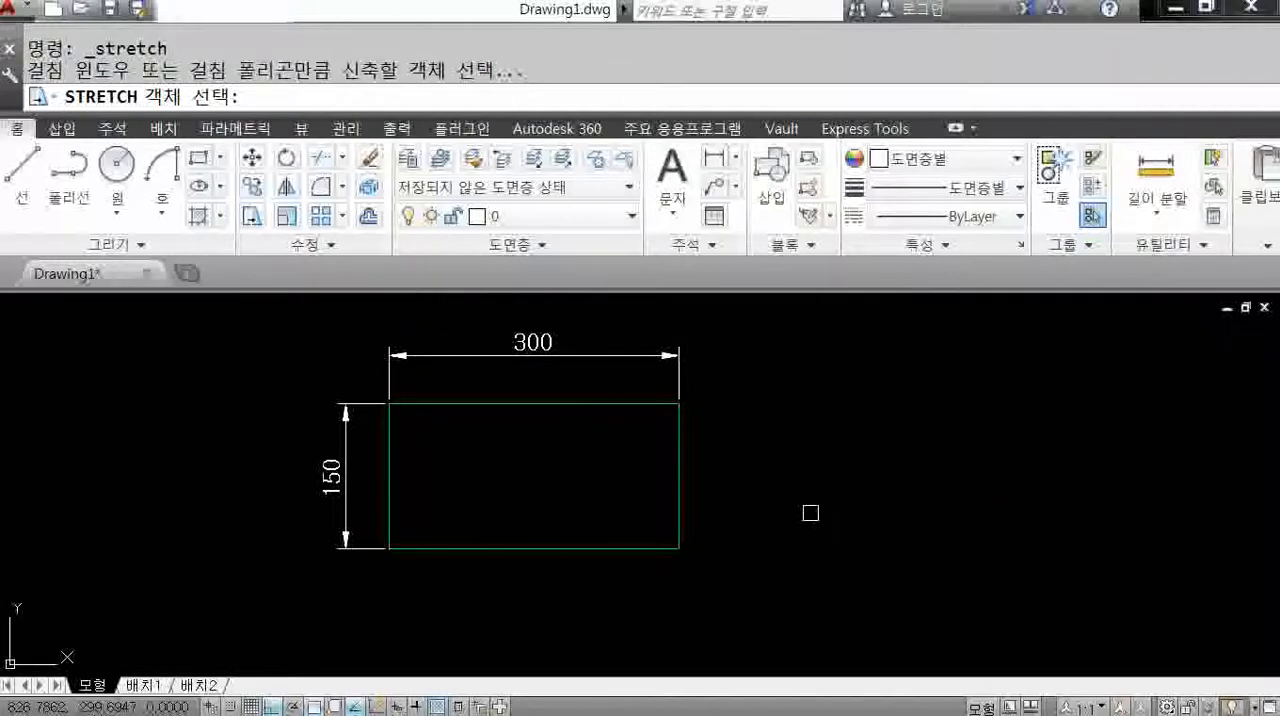
{"action": "left_click", "coordinate": [762, 375]}
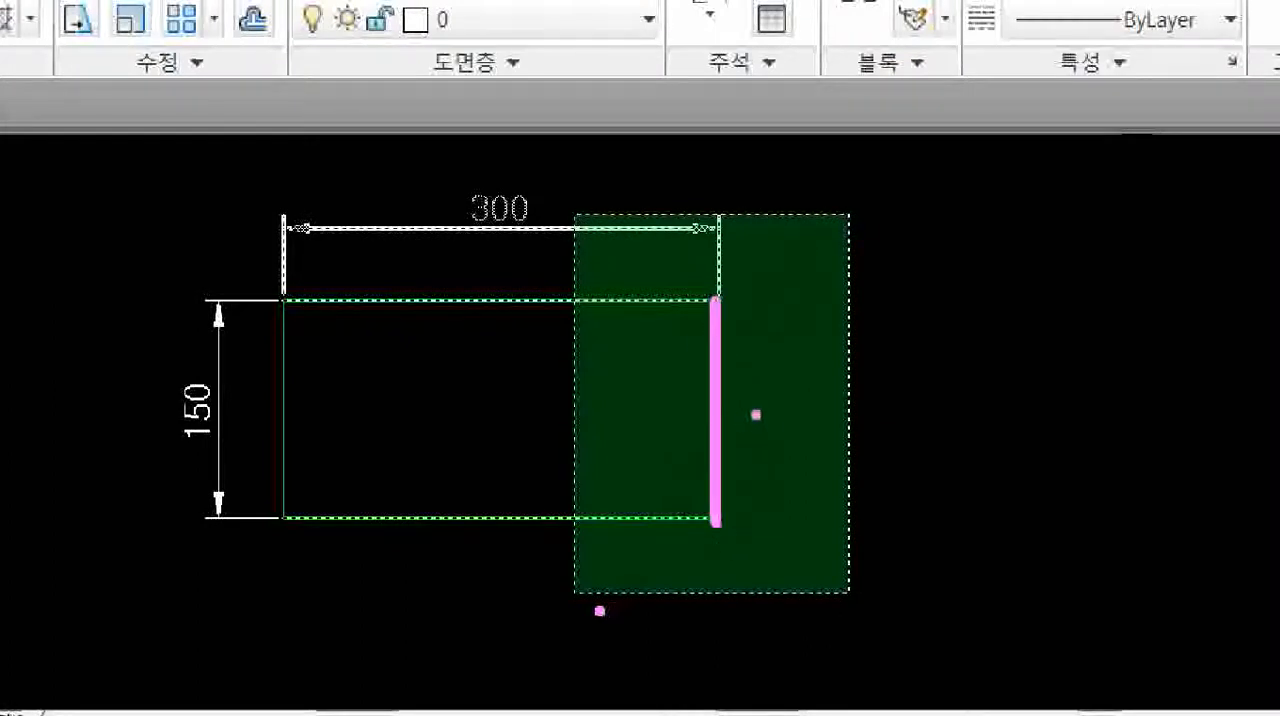
{"action": "mouse_move", "coordinate": [744, 412]}
{"action": "left_mouse_down", "text": "ctrl+shift"}
{"action": "mouse_move", "coordinate": [946, 412]}
{"action": "mouse_move", "coordinate": [981, 440]}
{"action": "left_mouse_up", "text": "ctrl+shift"}
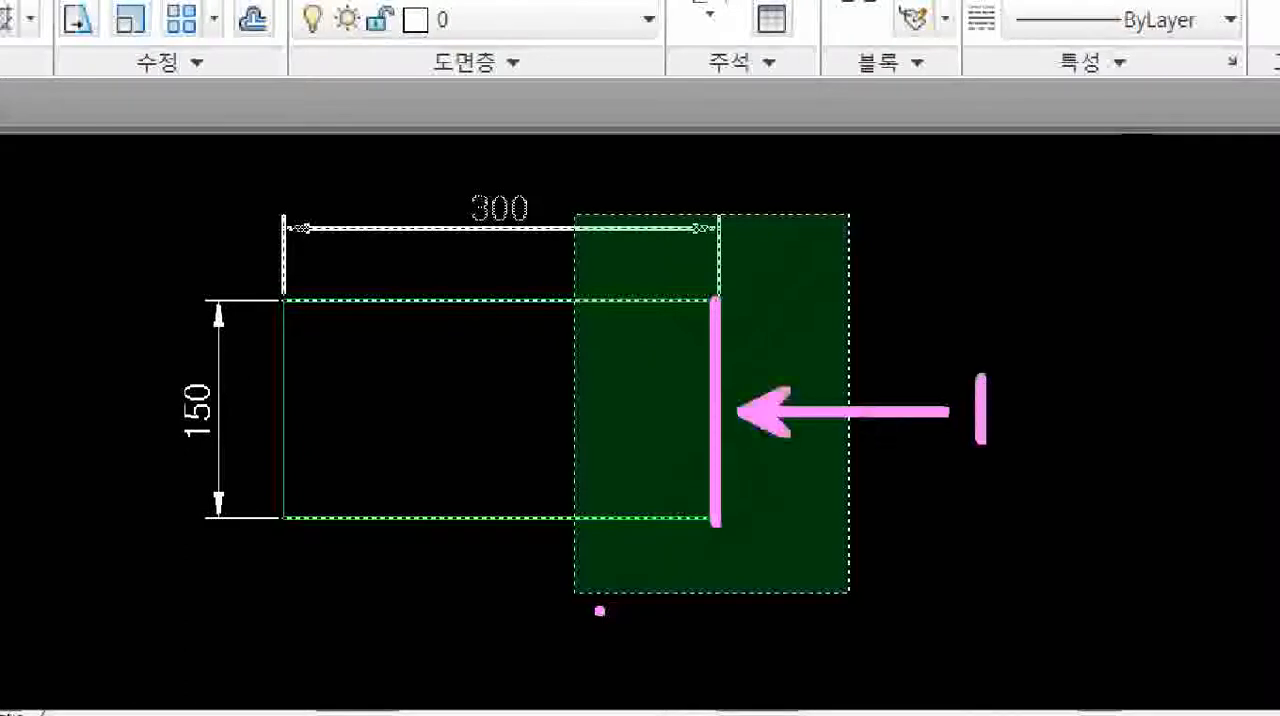
{"action": "mouse_move", "coordinate": [981, 380]}
{"action": "left_mouse_down"}
{"action": "mouse_move", "coordinate": [1027, 369]}
{"action": "mouse_move", "coordinate": [1033, 450]}
{"action": "left_mouse_up"}
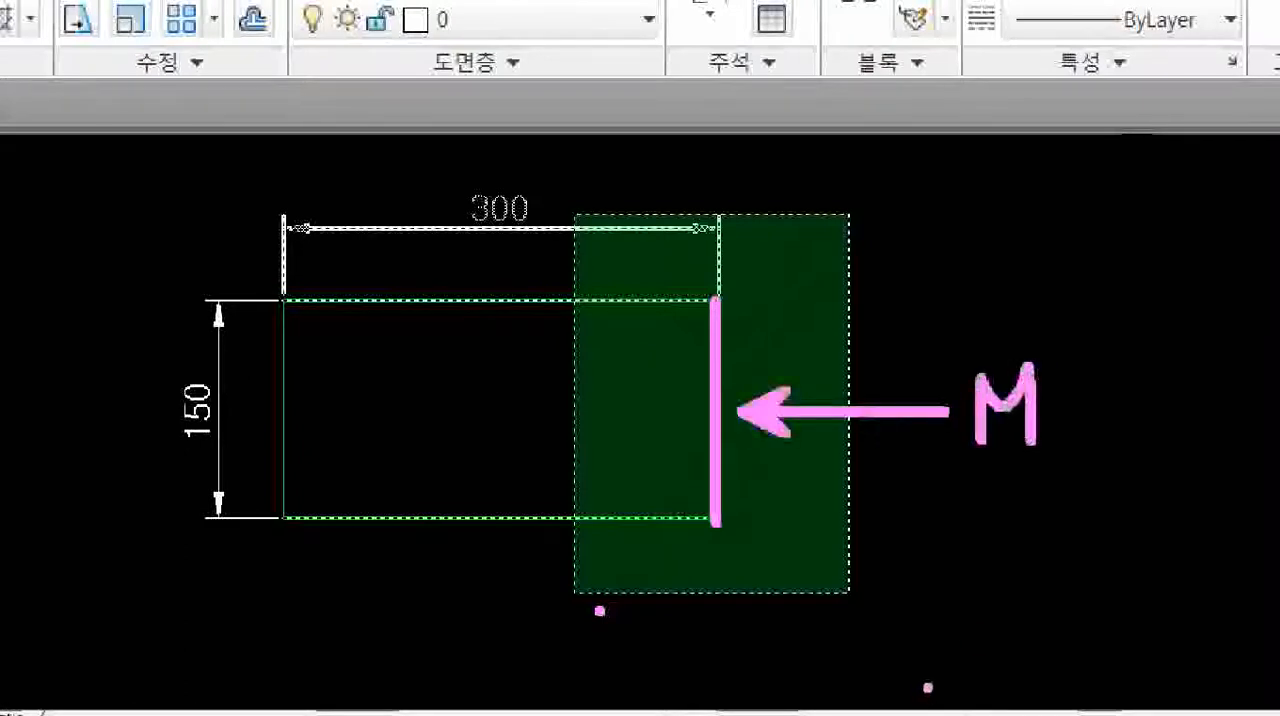
{"action": "key", "text": "ctrl+z"}
{"action": "key", "text": "ctrl+z"}
{"action": "key", "text": "ctrl+z"}
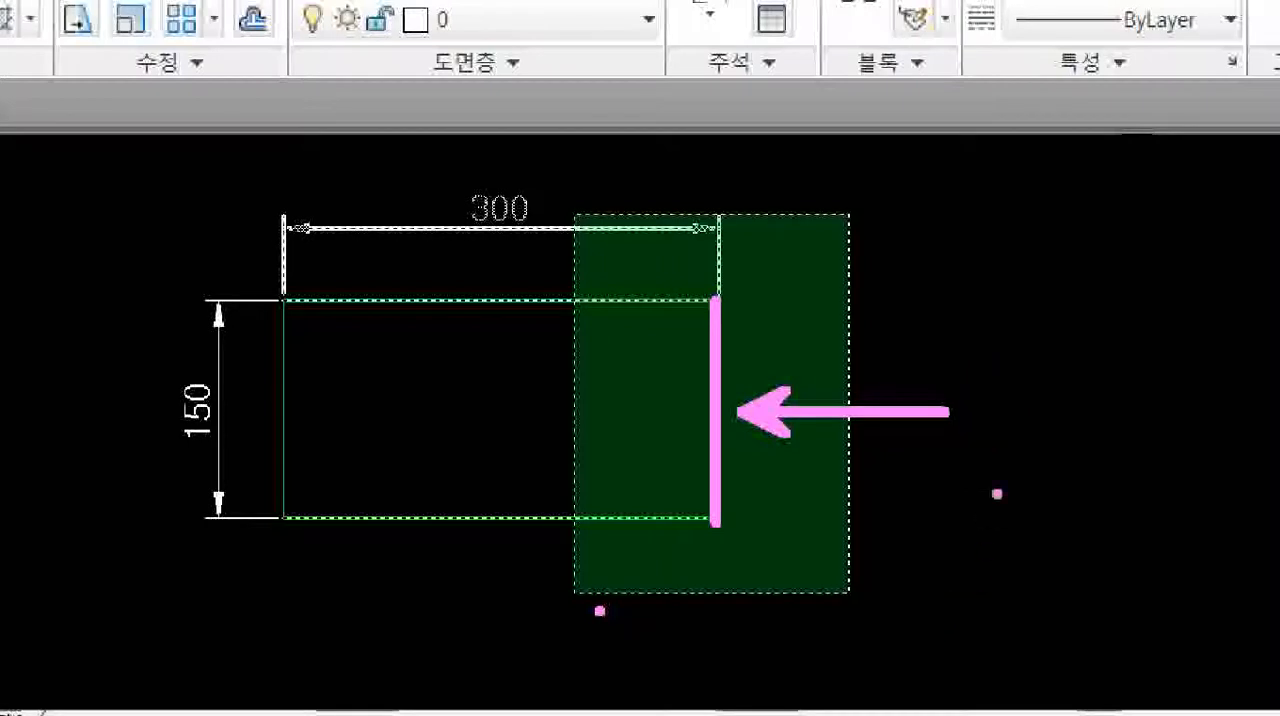
{"action": "mouse_move", "coordinate": [996, 392]}
{"action": "left_mouse_down"}
{"action": "mouse_move", "coordinate": [1020, 428]}
{"action": "mouse_move", "coordinate": [1028, 384]}
{"action": "left_mouse_up"}
{"action": "mouse_move", "coordinate": [1048, 372]}
{"action": "left_mouse_down"}
{"action": "mouse_move", "coordinate": [1052, 460]}
{"action": "mouse_move", "coordinate": [1105, 405]}
{"action": "mouse_move", "coordinate": [1142, 452]}
{"action": "left_mouse_up"}
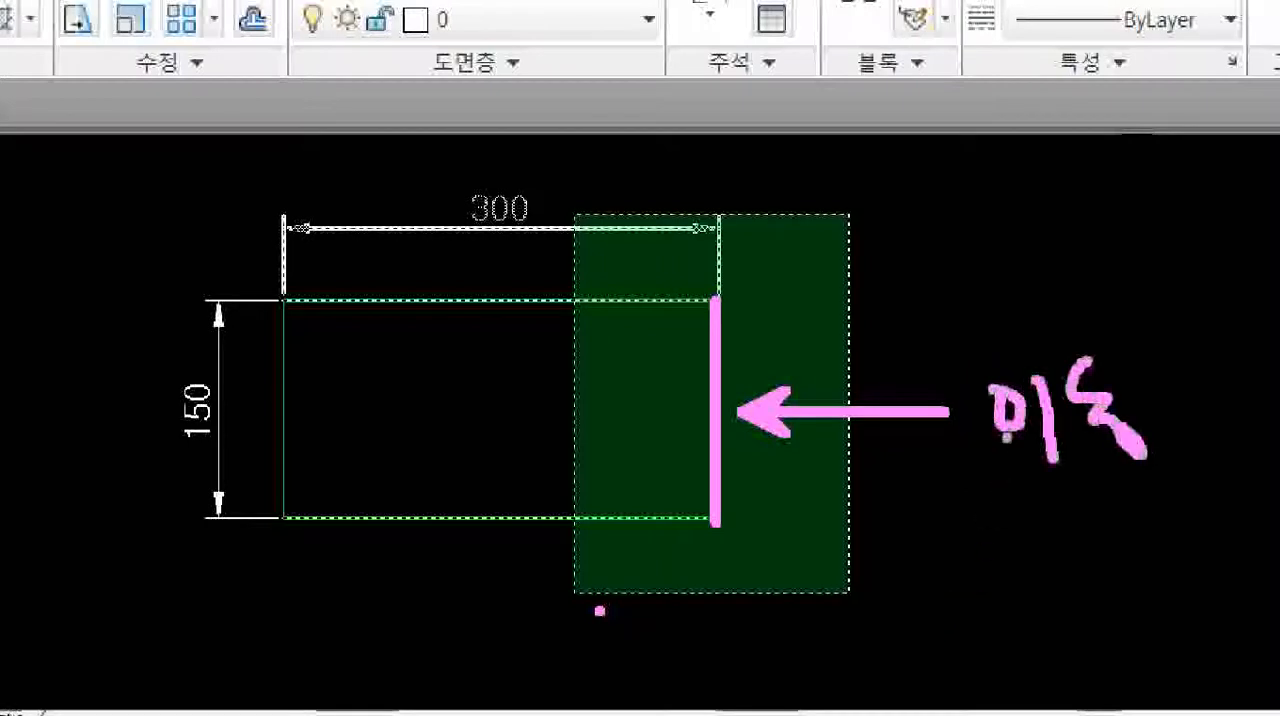
{"action": "left_click_drag", "start_coordinate": [708, 300], "coordinate": [408, 300]}
{"action": "left_click_drag", "start_coordinate": [678, 518], "coordinate": [458, 517]}
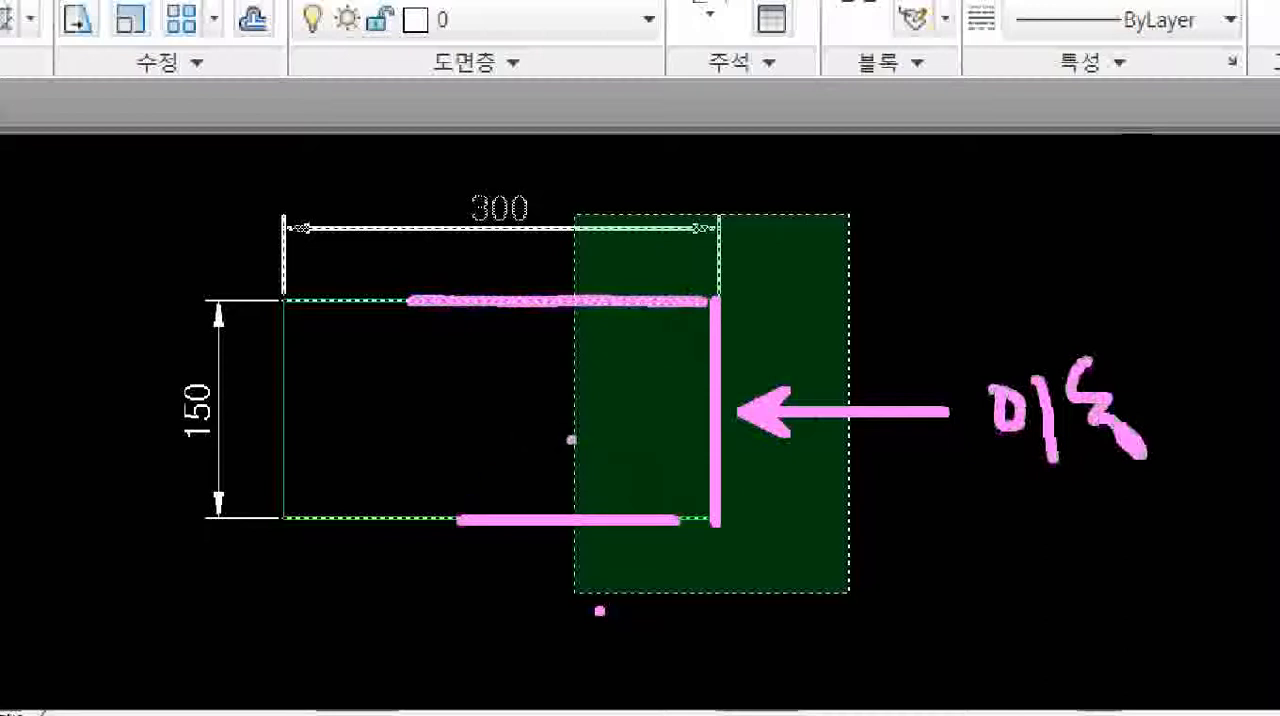
{"action": "key", "text": "ctrl+z"}
{"action": "key", "text": "ctrl+z"}
{"action": "left_click_drag", "start_coordinate": [662, 300], "coordinate": [480, 300]}
{"action": "left_click_drag", "start_coordinate": [660, 525], "coordinate": [467, 525]}
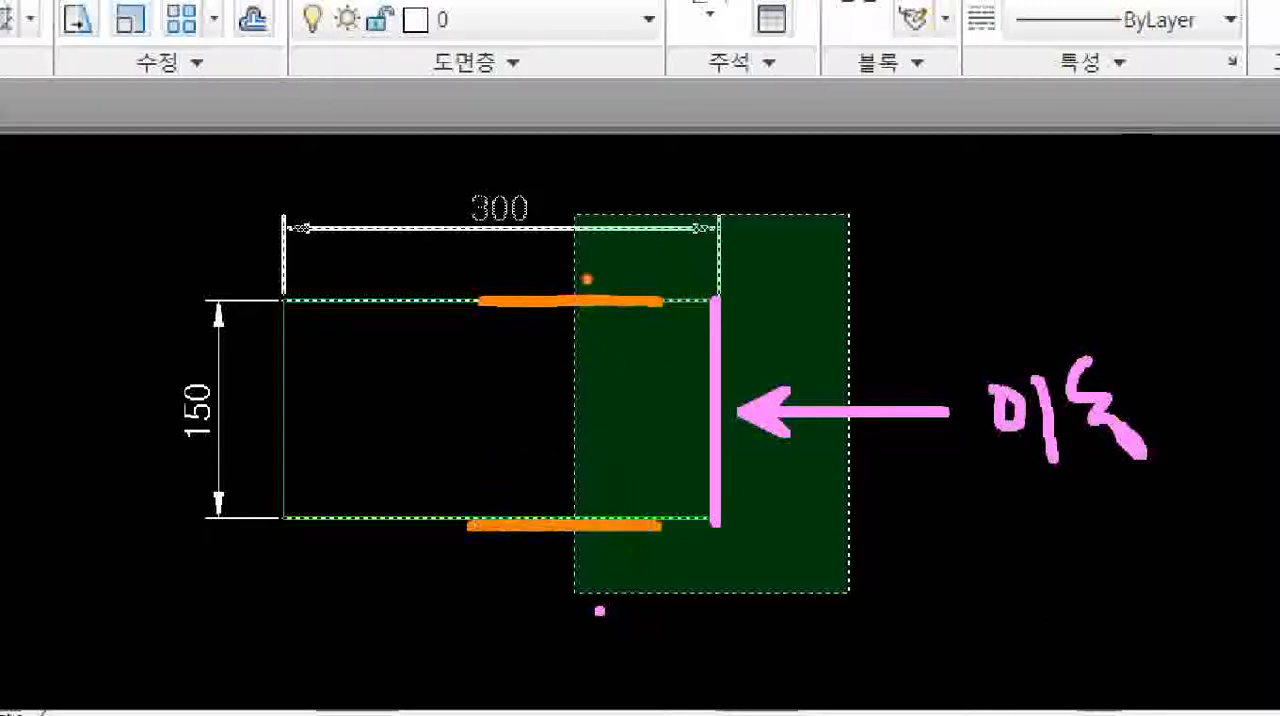
{"action": "type", "text": "t"}
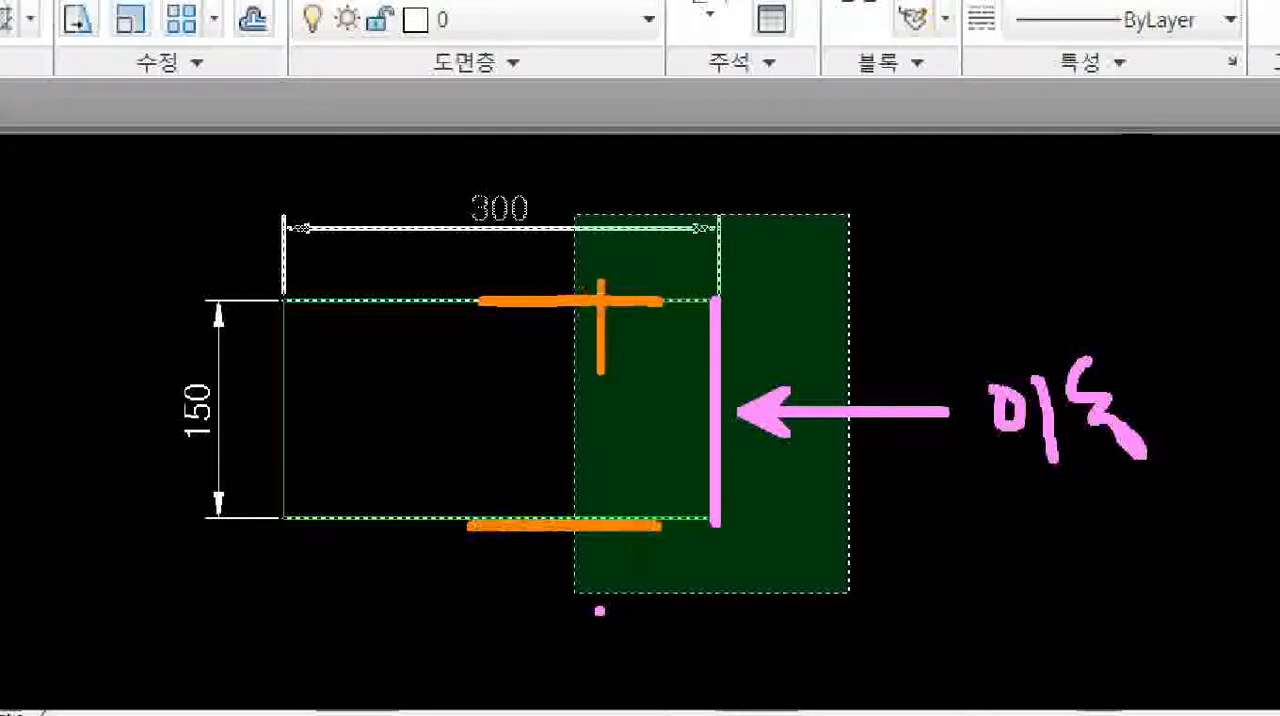
{"action": "type", "text": "Y"}
{"action": "key", "text": "Escape"}
{"action": "mouse_move", "coordinate": [572, 250]}
{"action": "left_mouse_down", "text": "shift"}
{"action": "mouse_move", "coordinate": [588, 398]}
{"action": "mouse_move", "coordinate": [571, 585]}
{"action": "left_mouse_up", "text": "shift"}
{"action": "left_click_drag", "start_coordinate": [523, 335], "coordinate": [534, 345]}
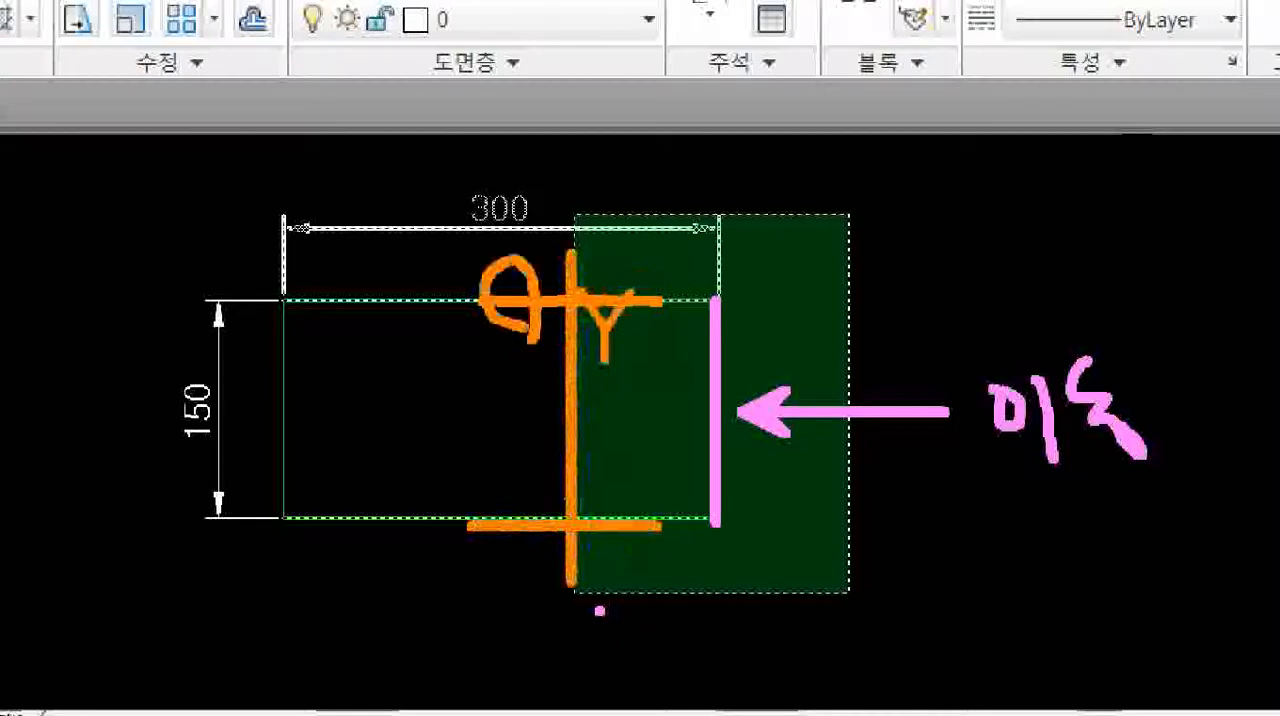
{"action": "left_click_drag", "start_coordinate": [545, 545], "coordinate": [505, 470]}
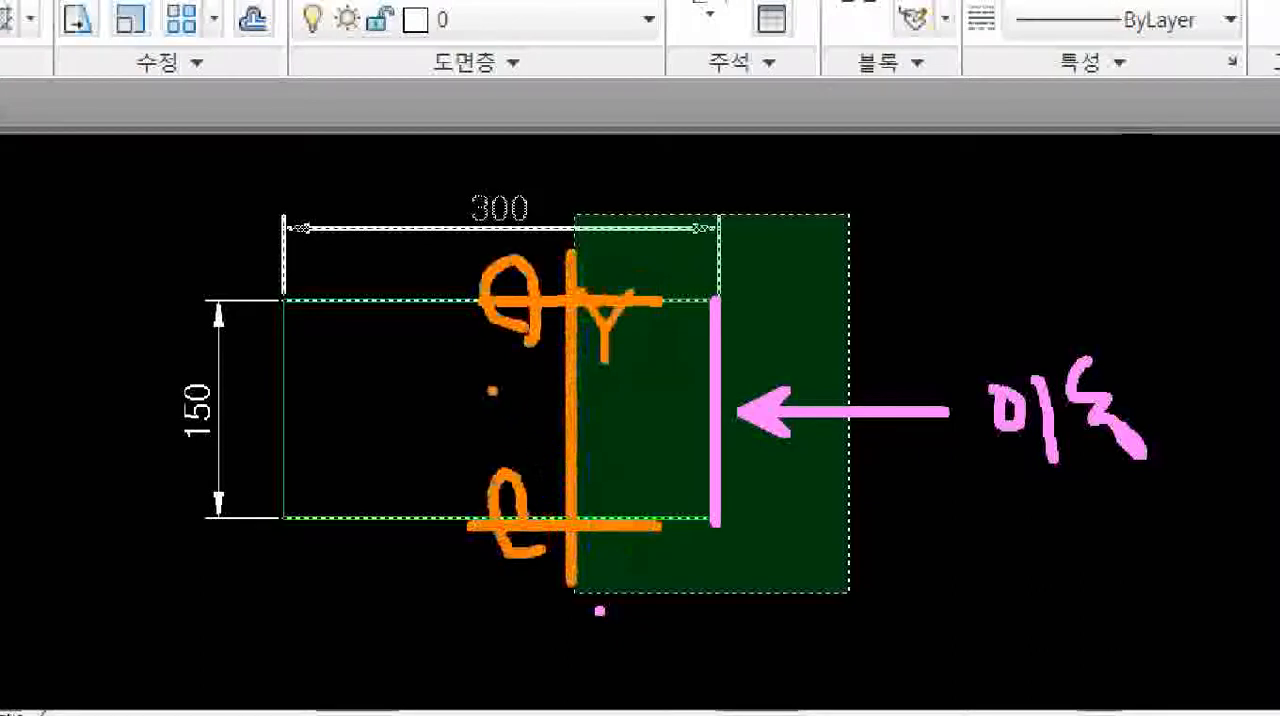
{"action": "mouse_move", "coordinate": [390, 375]}
{"action": "left_mouse_down"}
{"action": "mouse_move", "coordinate": [440, 395]}
{"action": "mouse_move", "coordinate": [482, 446]}
{"action": "mouse_move", "coordinate": [540, 418]}
{"action": "mouse_move", "coordinate": [610, 432]}
{"action": "mouse_move", "coordinate": [628, 400]}
{"action": "mouse_move", "coordinate": [682, 386]}
{"action": "mouse_move", "coordinate": [700, 412]}
{"action": "left_mouse_up"}
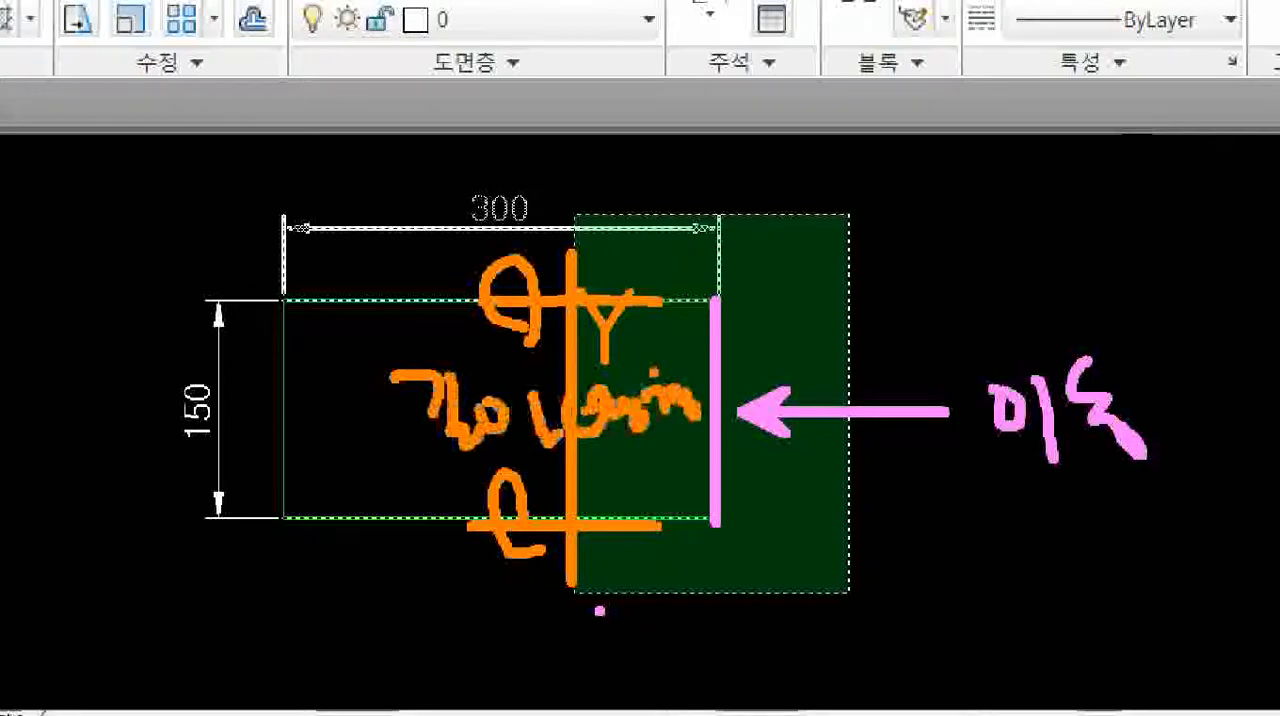
{"action": "key", "text": "Escape"}
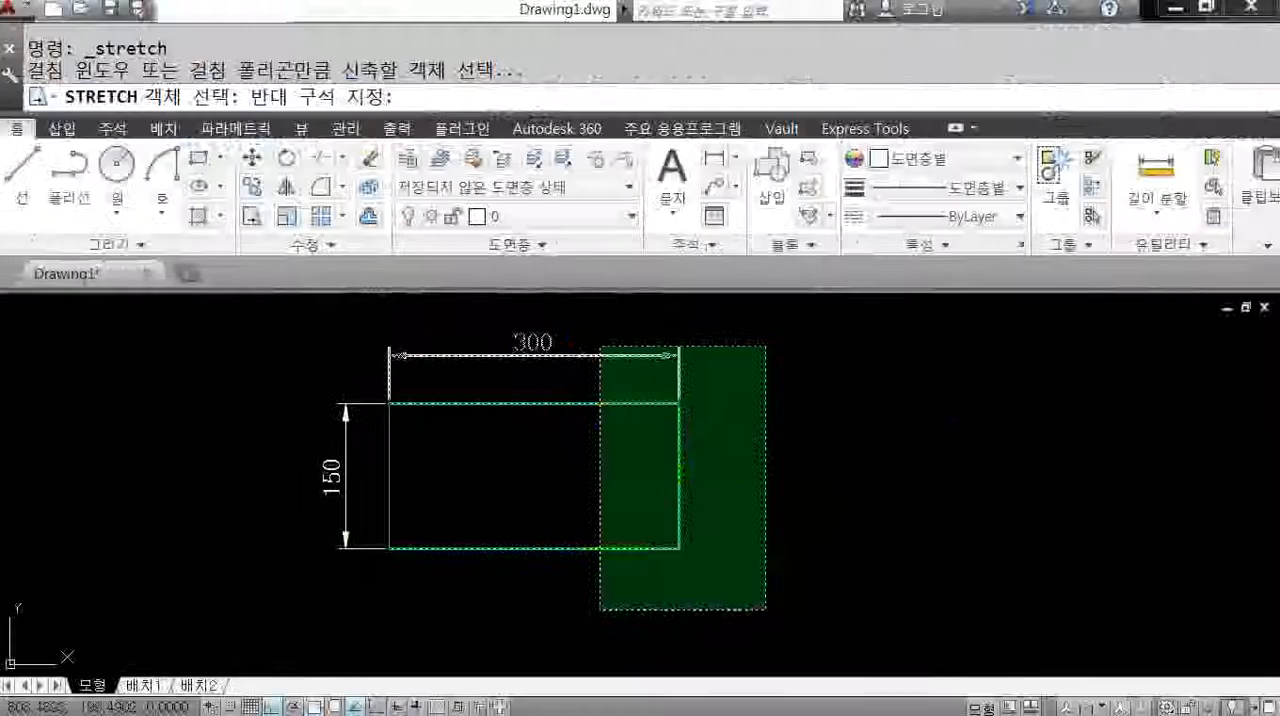
Try stretching the rectangle's right part, picked with a crossing window, horizontally outward from its lower-right corner, and cancel.
{"action": "left_click", "coordinate": [600, 610]}
{"action": "key", "text": "Return"}
{"action": "left_click", "coordinate": [679, 548]}
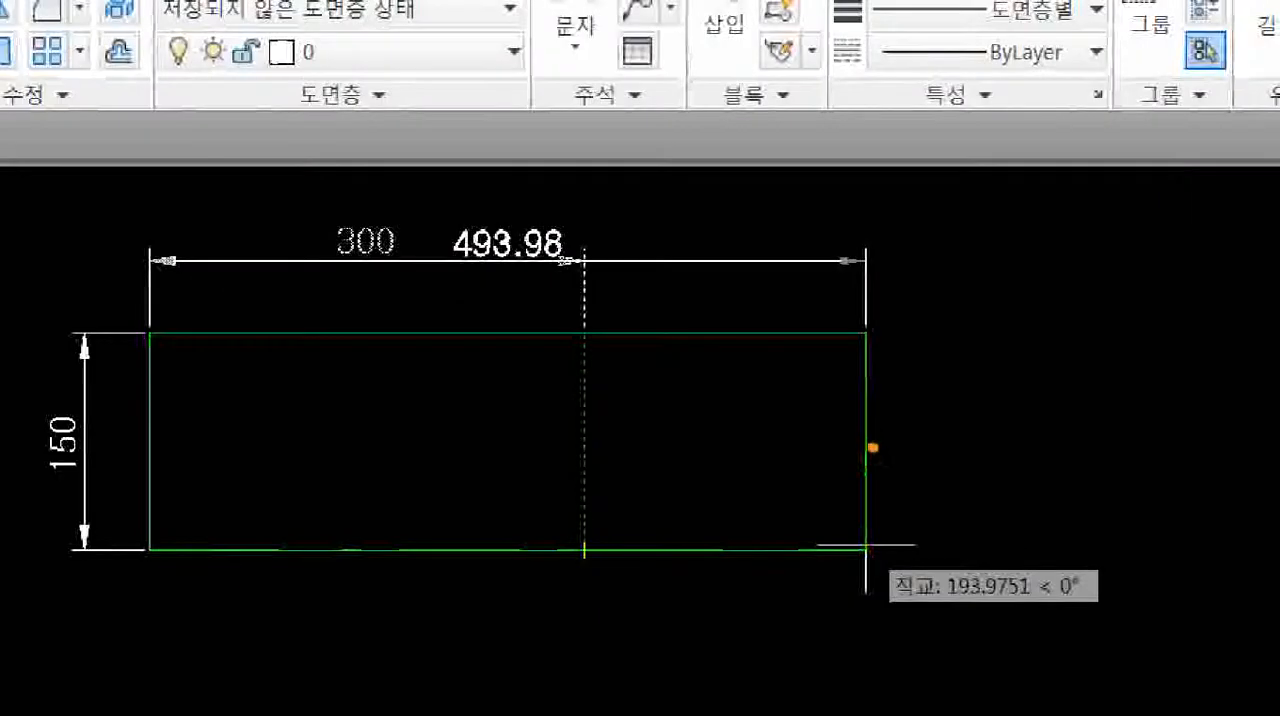
{"action": "left_click_drag", "start_coordinate": [873, 447], "coordinate": [880, 478]}
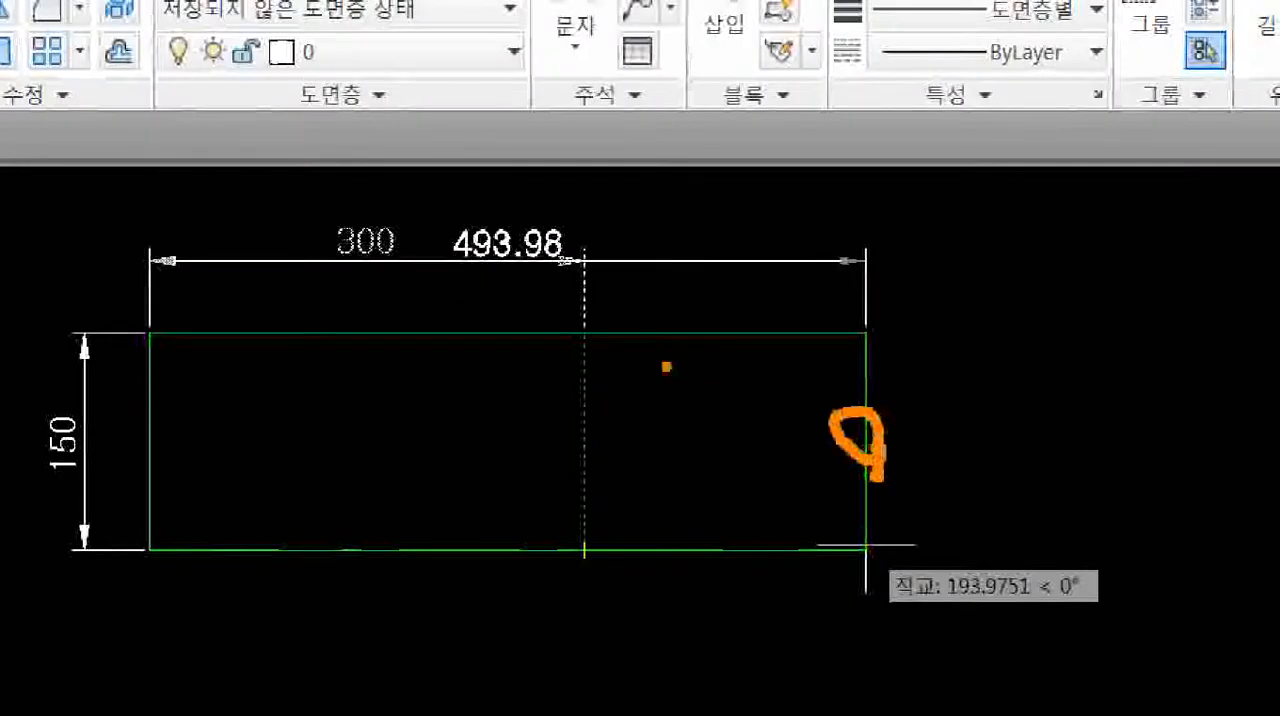
{"action": "mouse_move", "coordinate": [652, 330]}
{"action": "left_mouse_down"}
{"action": "mouse_move", "coordinate": [668, 345]}
{"action": "mouse_move", "coordinate": [625, 382]}
{"action": "left_mouse_up"}
{"action": "left_click_drag", "start_coordinate": [580, 555], "coordinate": [638, 625]}
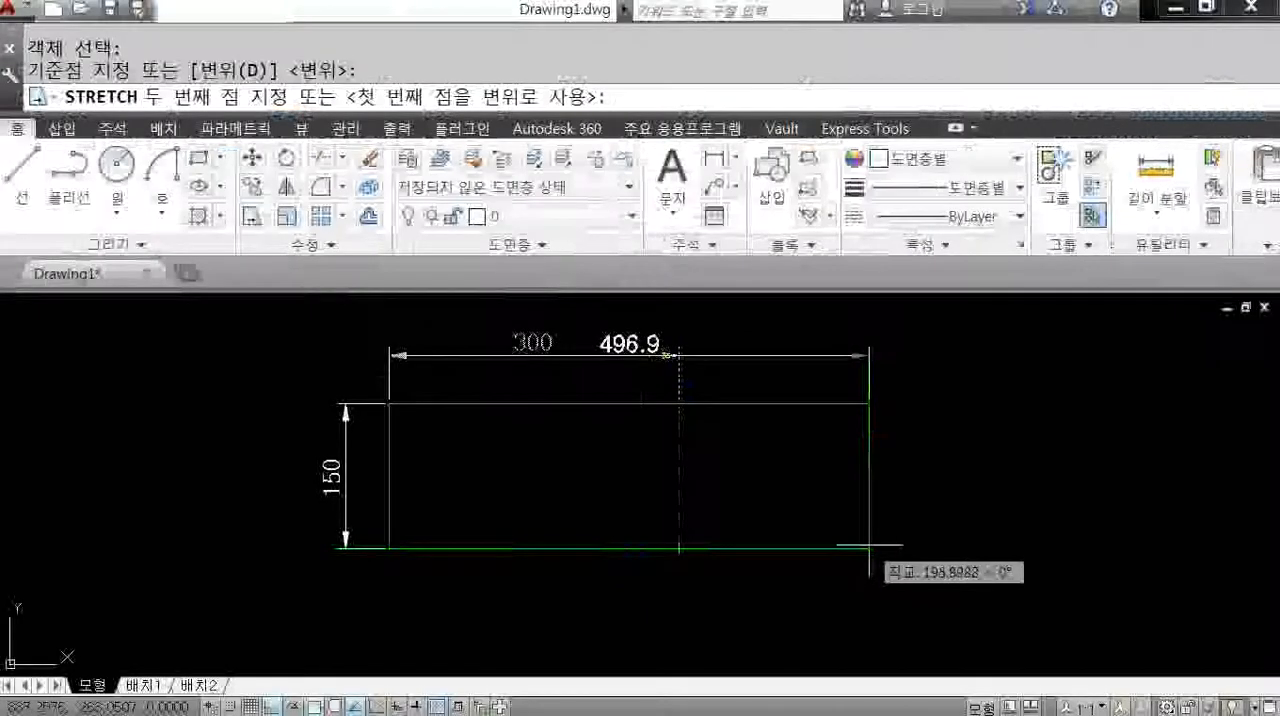
{"action": "key", "text": "Escape"}
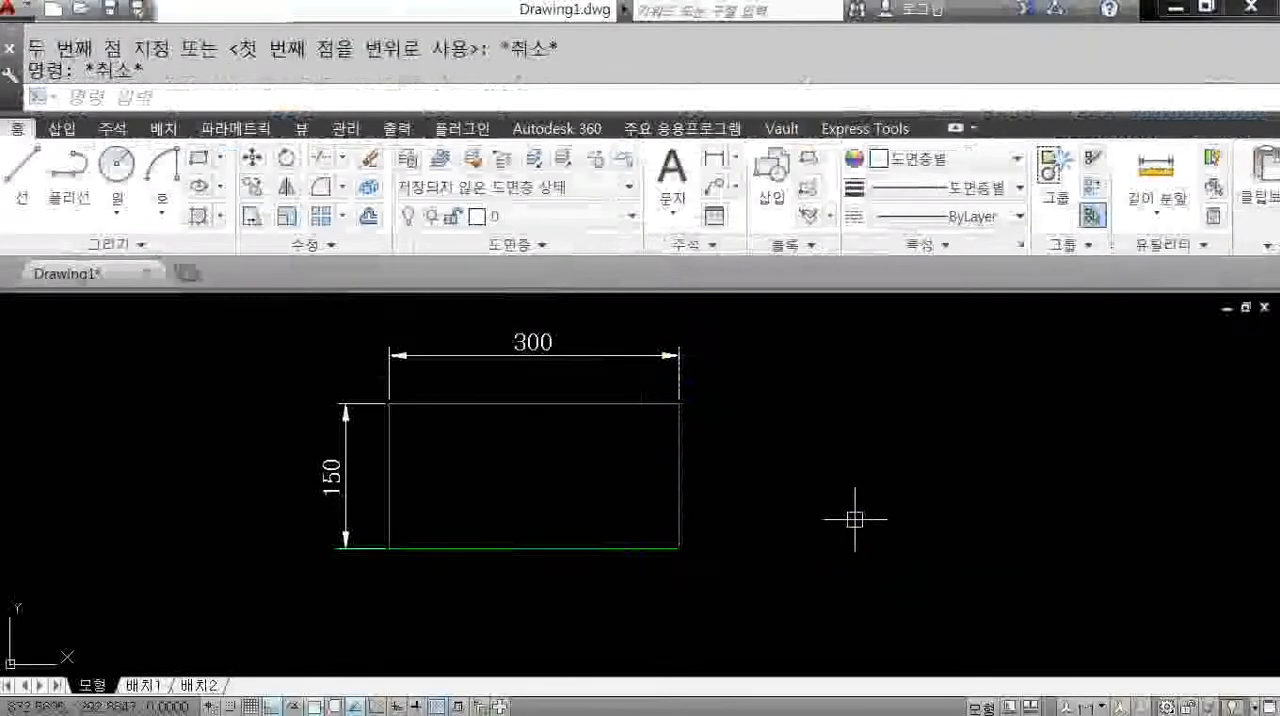
Stretch the rectangle's right part, picked with a crossing window, 200 to the right from its lower-right corner.
{"action": "type", "text": "s"}
{"action": "key", "text": "Return"}
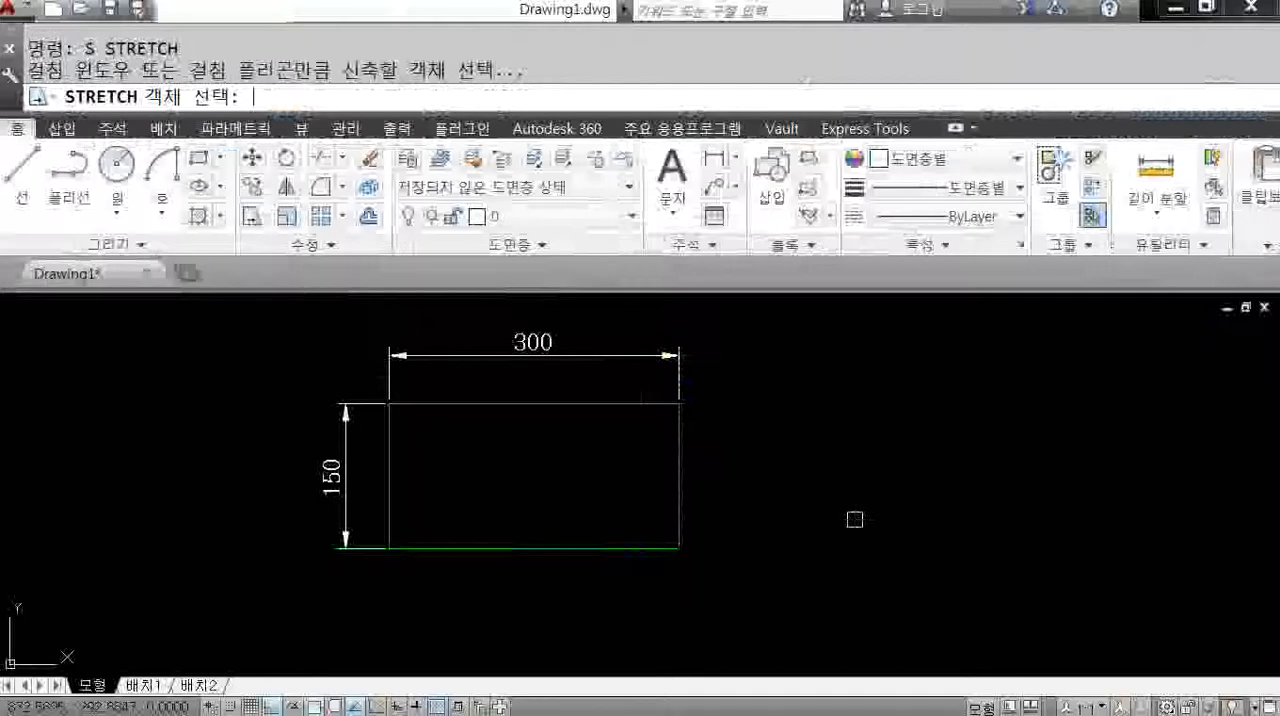
{"action": "left_click", "coordinate": [786, 333]}
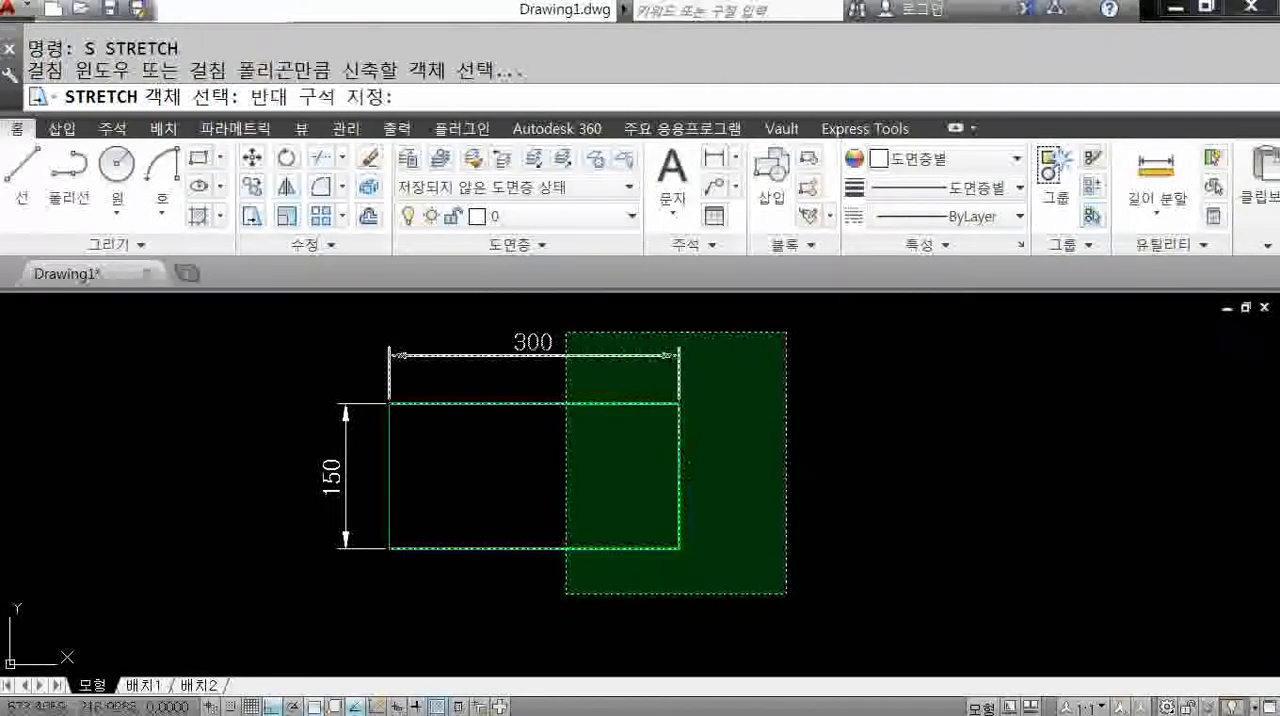
{"action": "left_click", "coordinate": [567, 594]}
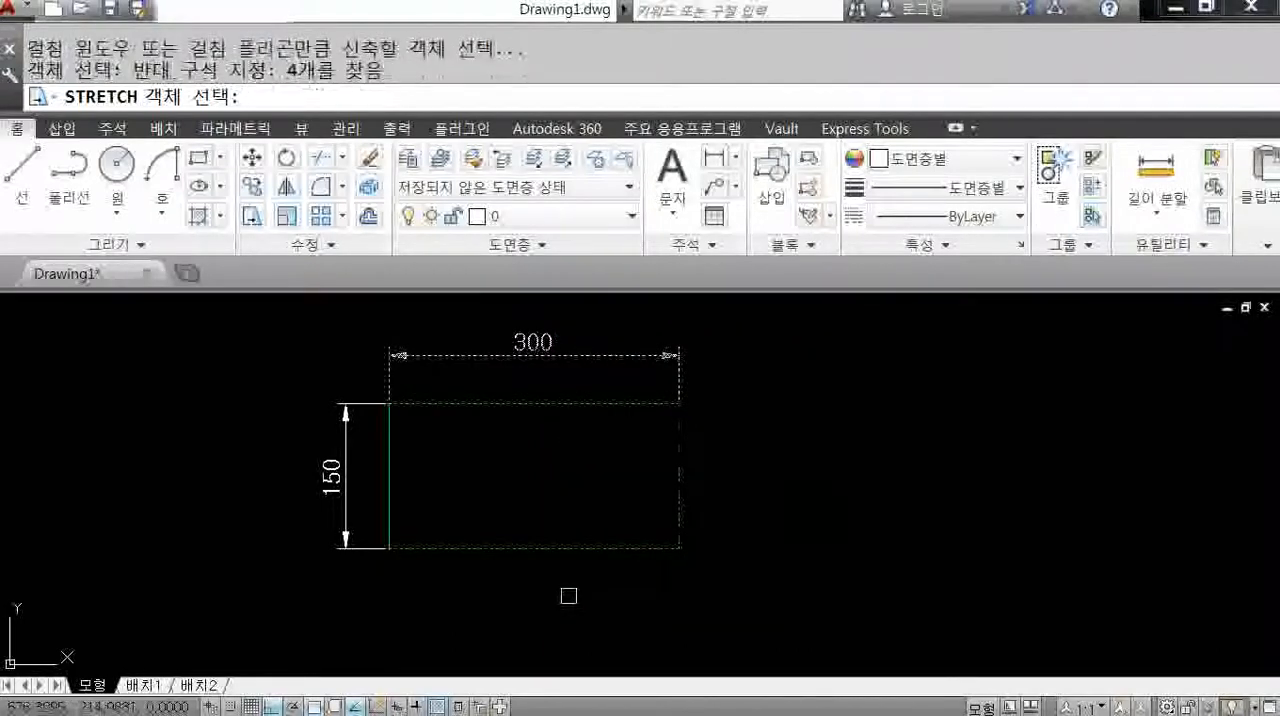
{"action": "key", "text": "Return"}
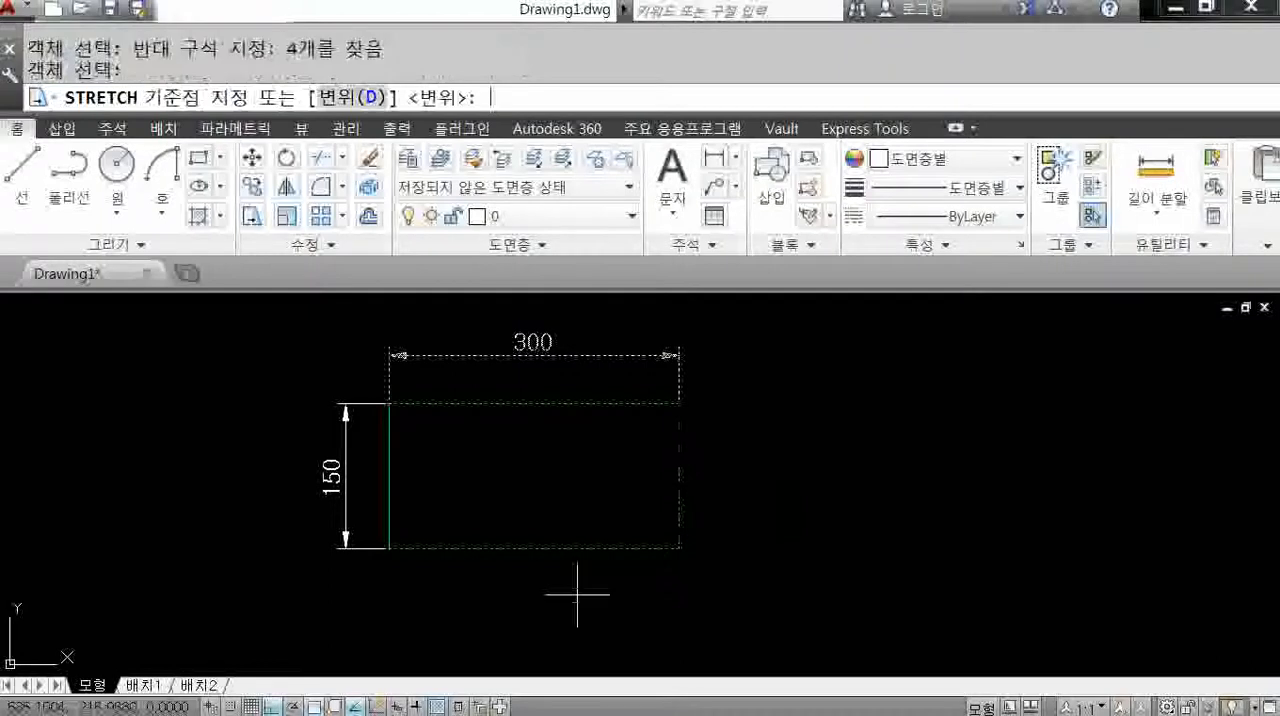
{"action": "left_click", "coordinate": [679, 548]}
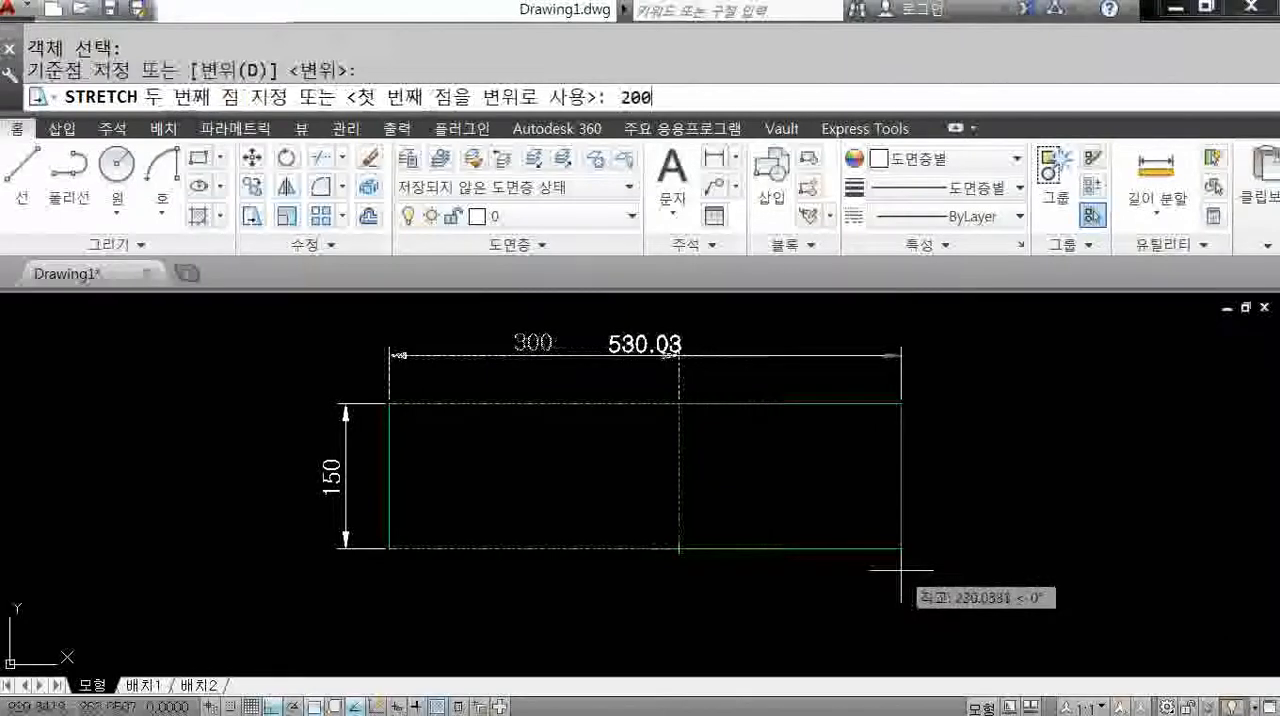
{"action": "key", "text": "Return"}
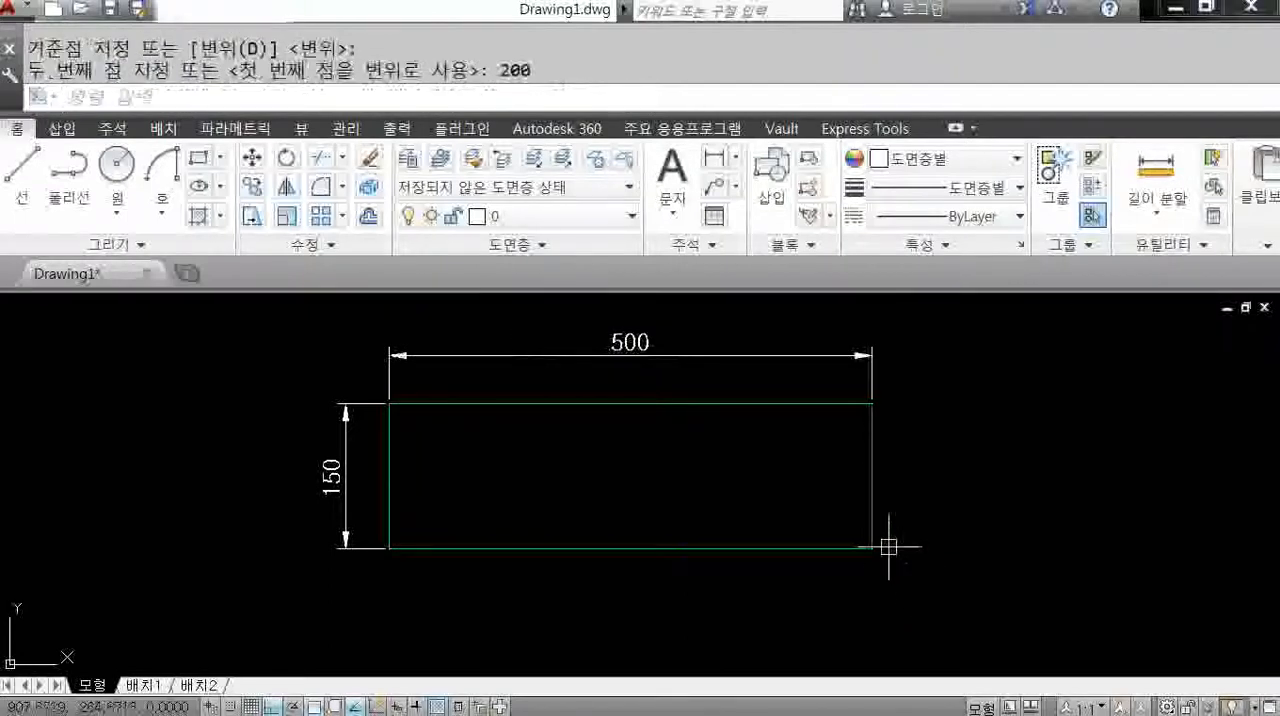
Start Stretch and try a crossing window around the lower part of the rectangle.
{"action": "middle_click_drag", "start_coordinate": [745, 535], "coordinate": [738, 496]}
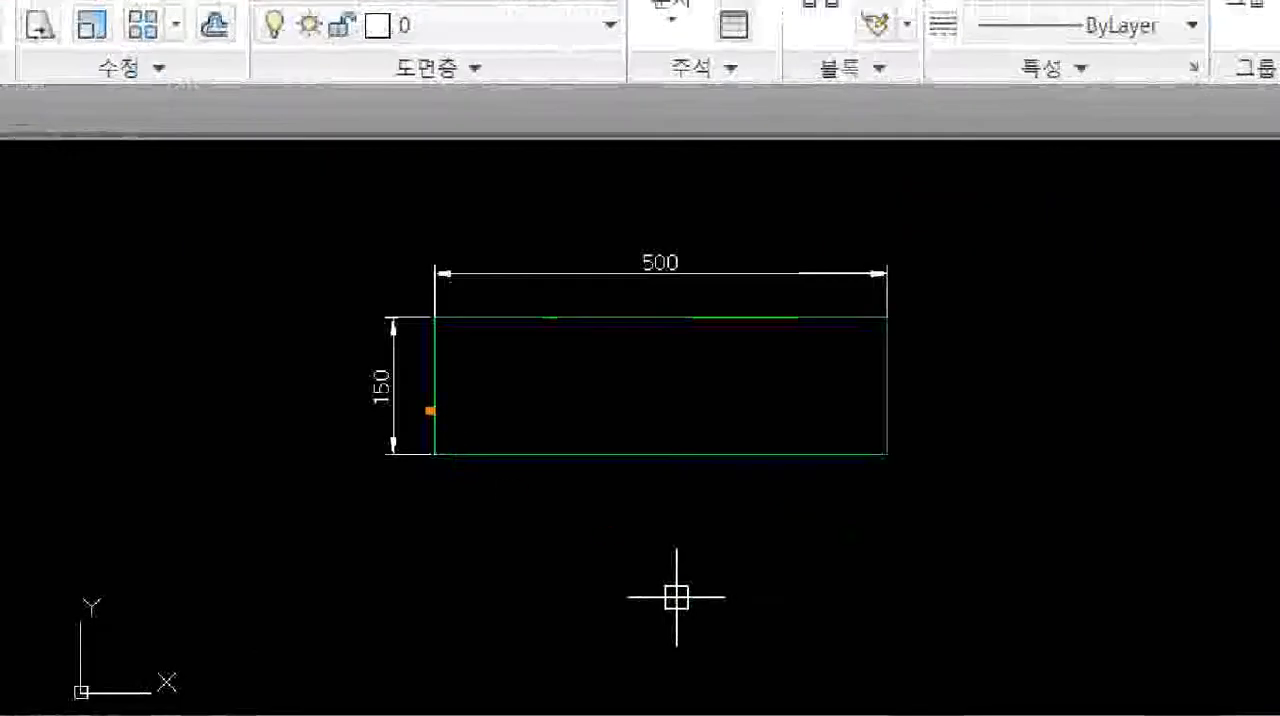
{"action": "mouse_move", "coordinate": [430, 415]}
{"action": "left_mouse_down"}
{"action": "mouse_move", "coordinate": [394, 341]}
{"action": "mouse_move", "coordinate": [430, 432]}
{"action": "left_mouse_up"}
{"action": "mouse_move", "coordinate": [270, 493]}
{"action": "left_mouse_down"}
{"action": "mouse_move", "coordinate": [323, 520]}
{"action": "mouse_move", "coordinate": [384, 508]}
{"action": "mouse_move", "coordinate": [366, 494]}
{"action": "left_mouse_up"}
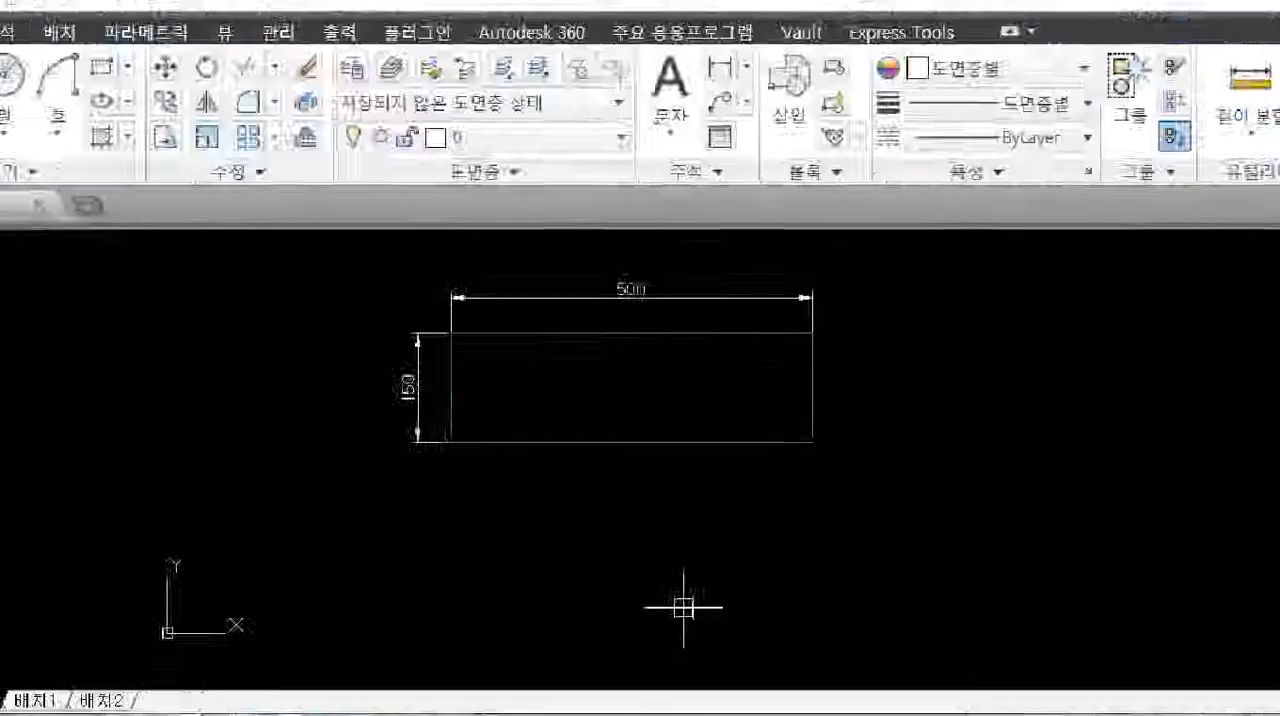
{"action": "type", "text": "s"}
{"action": "key", "text": "Return"}
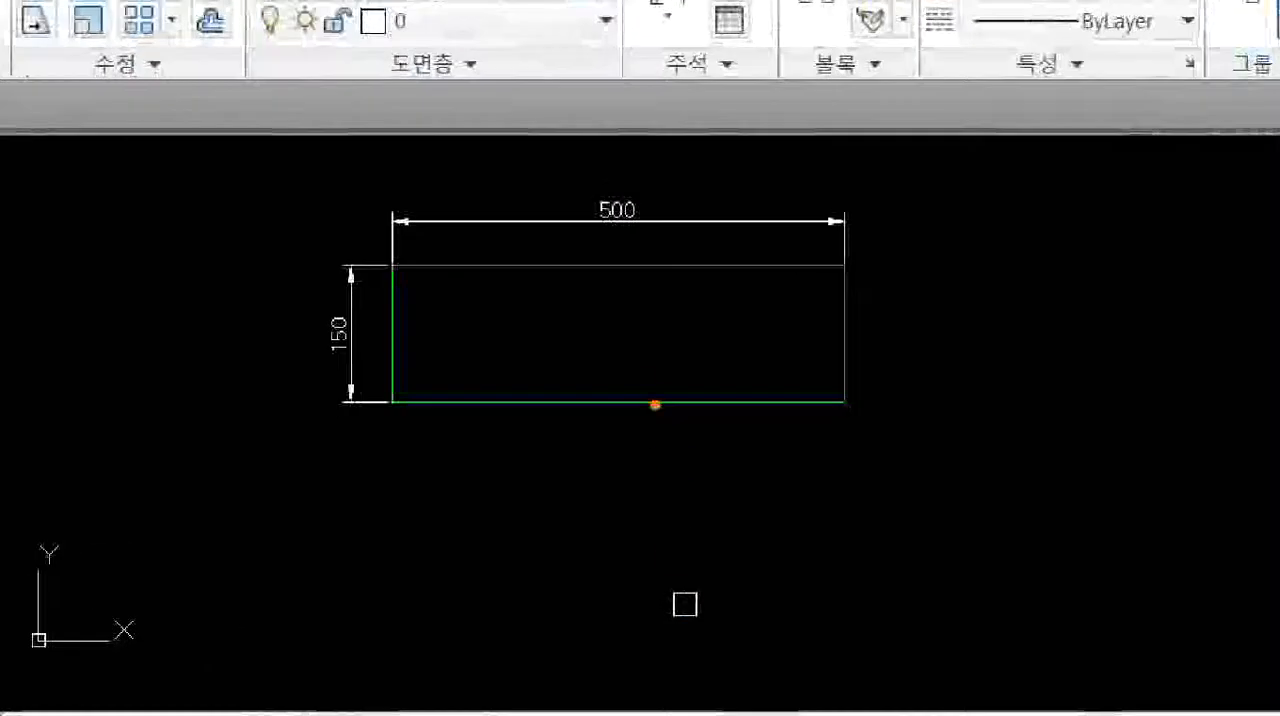
{"action": "mouse_move", "coordinate": [636, 381]}
{"action": "left_mouse_down"}
{"action": "mouse_move", "coordinate": [683, 414]}
{"action": "mouse_move", "coordinate": [706, 452]}
{"action": "mouse_move", "coordinate": [722, 545]}
{"action": "left_mouse_up"}
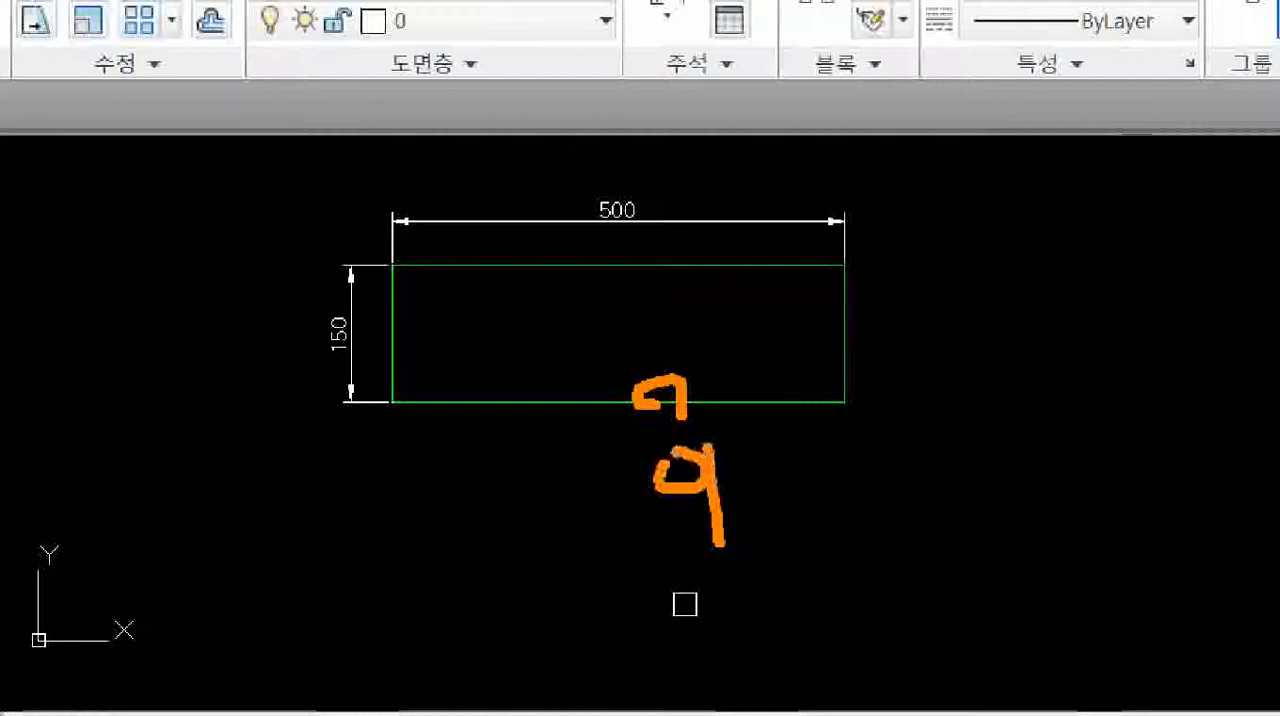
{"action": "mouse_move", "coordinate": [828, 314]}
{"action": "left_mouse_down"}
{"action": "mouse_move", "coordinate": [838, 332]}
{"action": "mouse_move", "coordinate": [862, 306]}
{"action": "left_mouse_up"}
{"action": "mouse_move", "coordinate": [384, 310]}
{"action": "left_mouse_down"}
{"action": "mouse_move", "coordinate": [398, 345]}
{"action": "mouse_move", "coordinate": [412, 314]}
{"action": "left_mouse_up"}
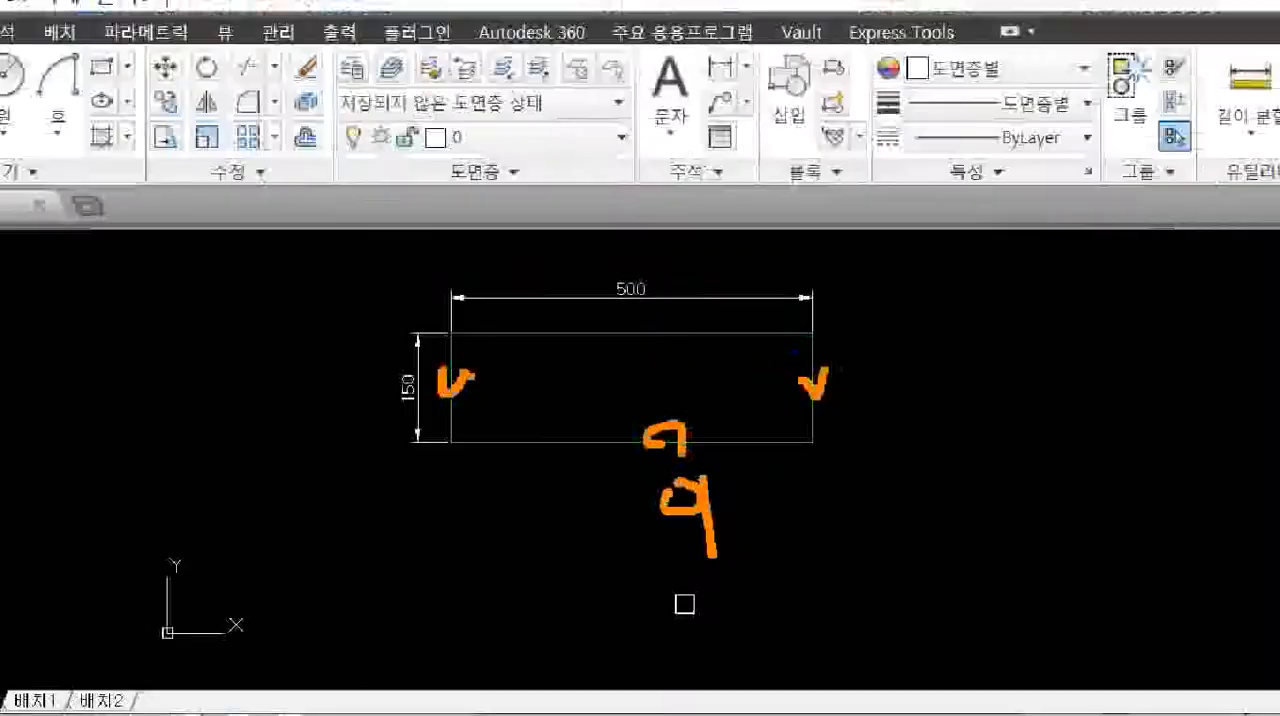
{"action": "left_click", "coordinate": [935, 559]}
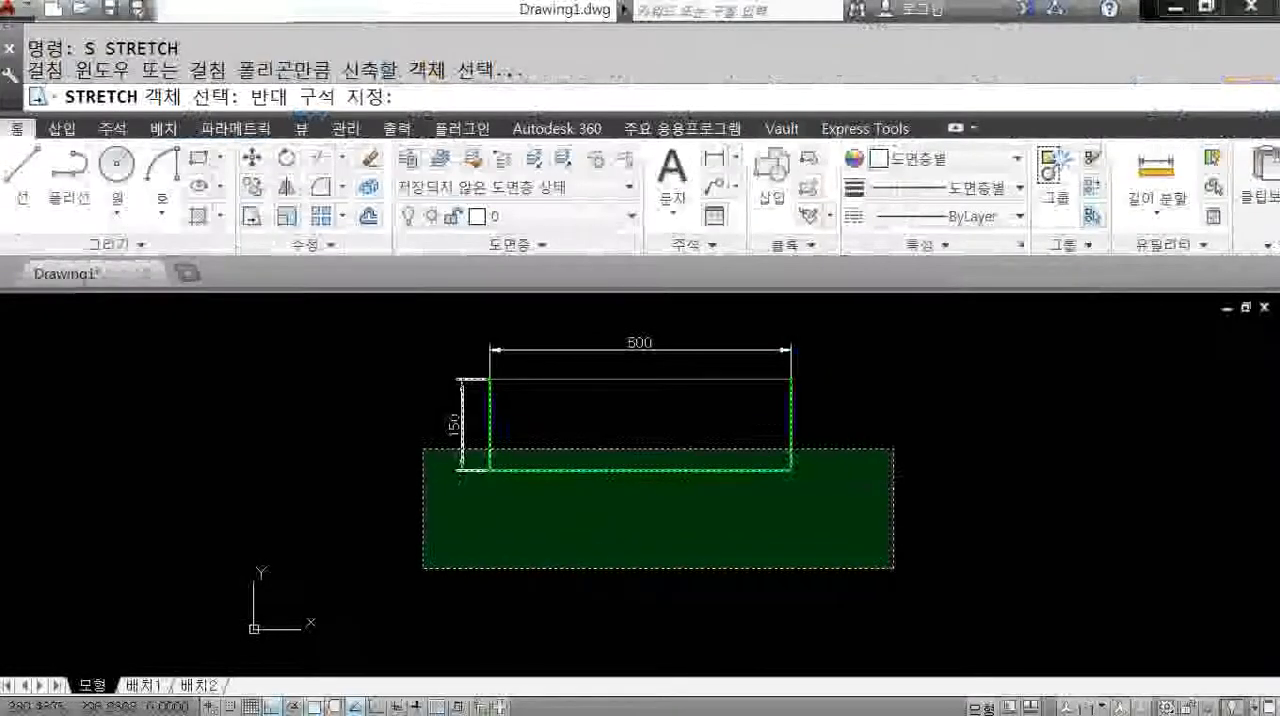
{"action": "left_click", "coordinate": [476, 474]}
{"action": "middle_click_drag", "start_coordinate": [701, 517], "coordinate": [706, 540]}
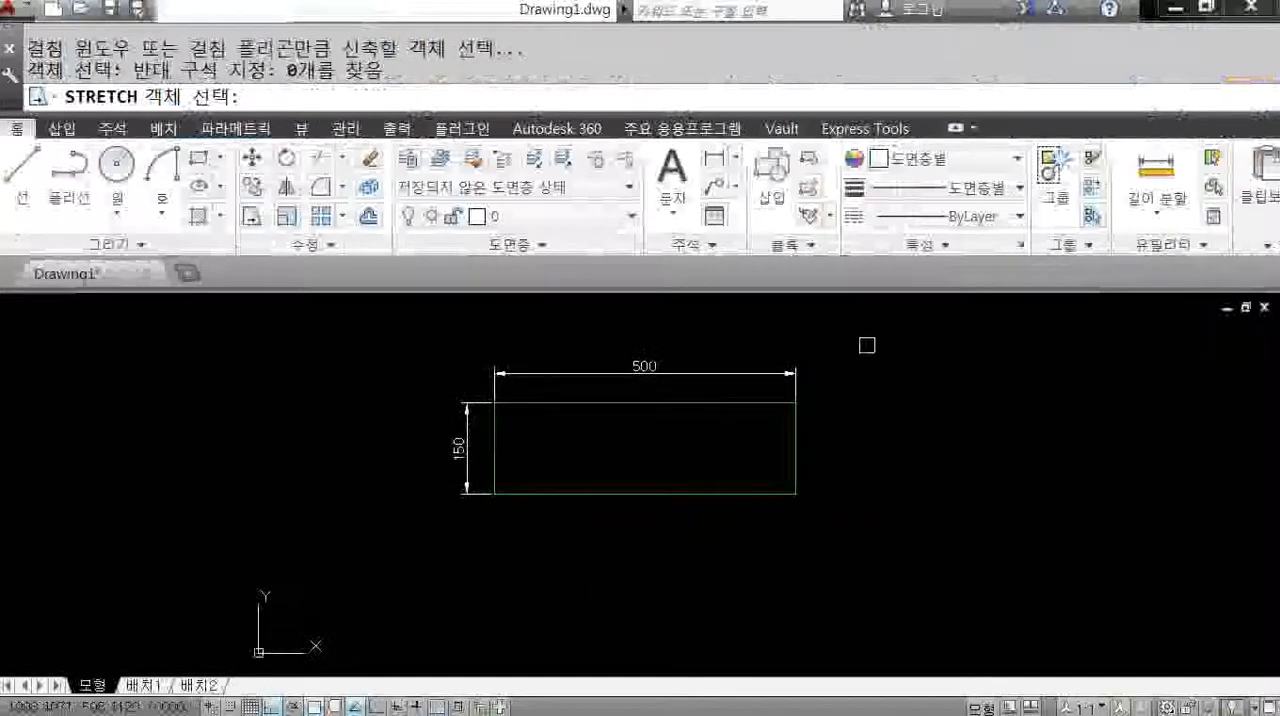
Stretch the rectangle's upper part, picked with a crossing window, 50 upward from its upper-left corner.
{"action": "left_click", "coordinate": [874, 336]}
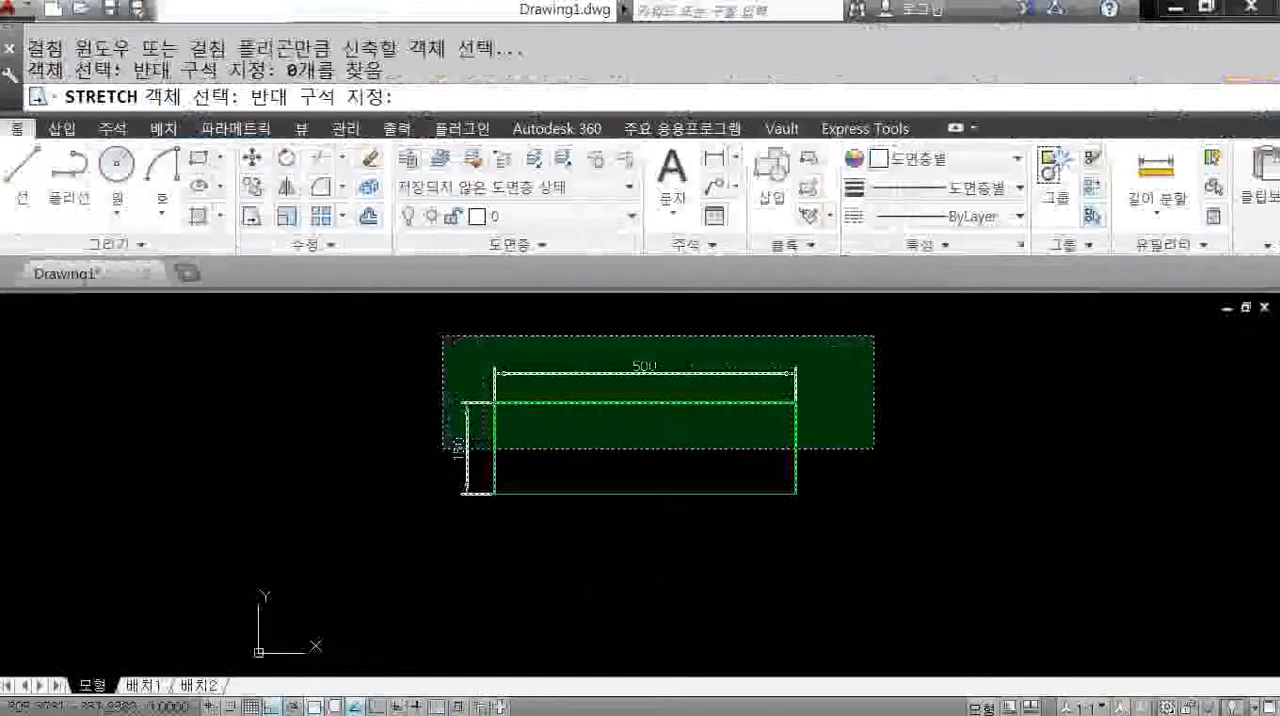
{"action": "left_click", "coordinate": [443, 448]}
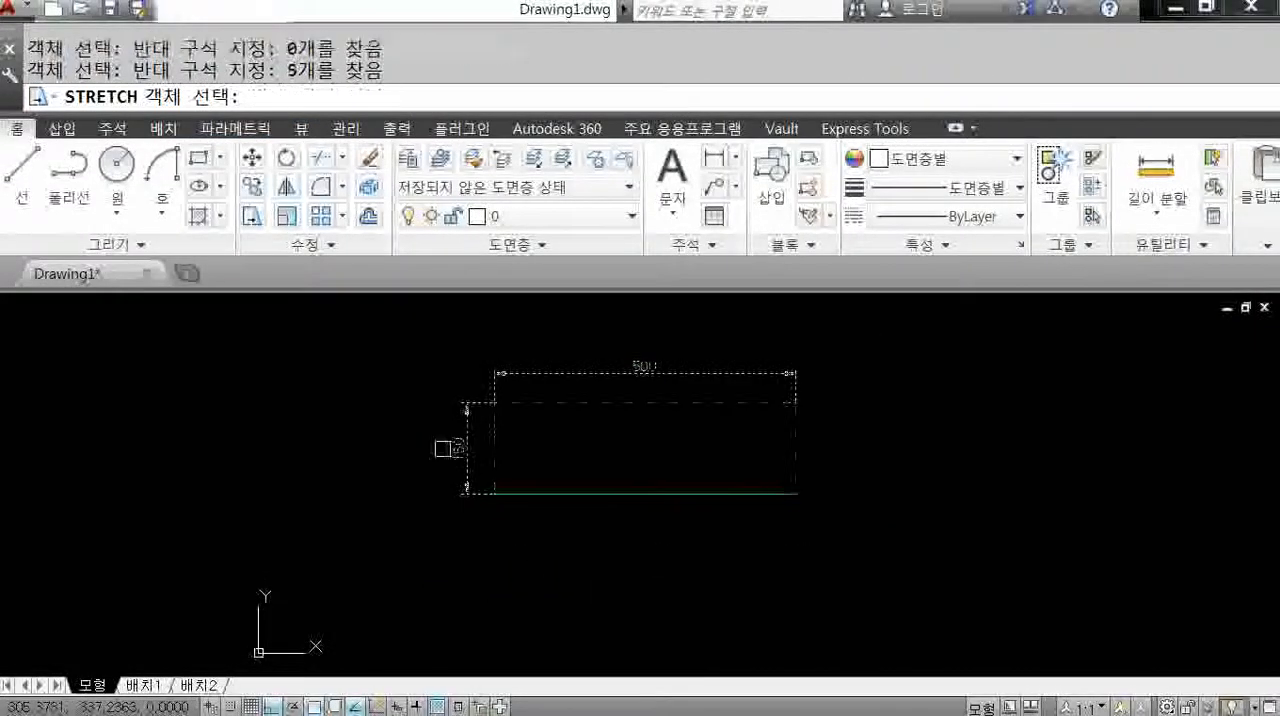
{"action": "key", "text": "Return"}
{"action": "left_click", "coordinate": [491, 403]}
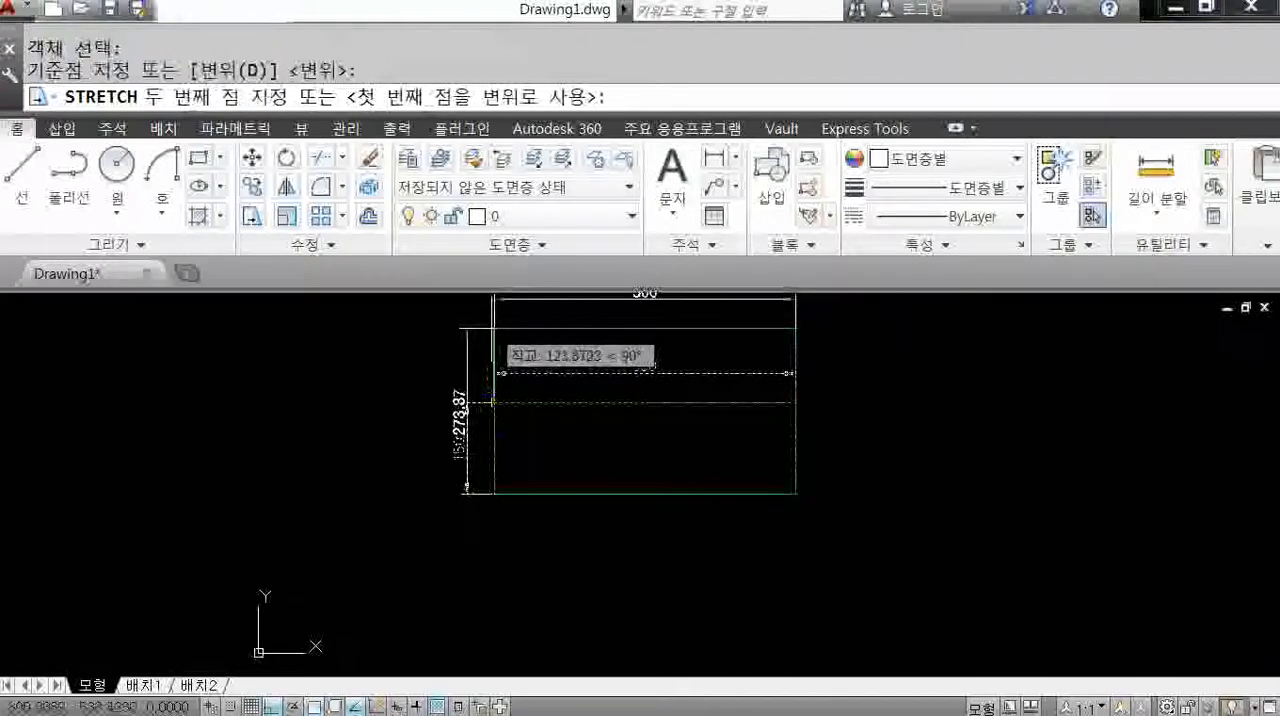
{"action": "type", "text": "50"}
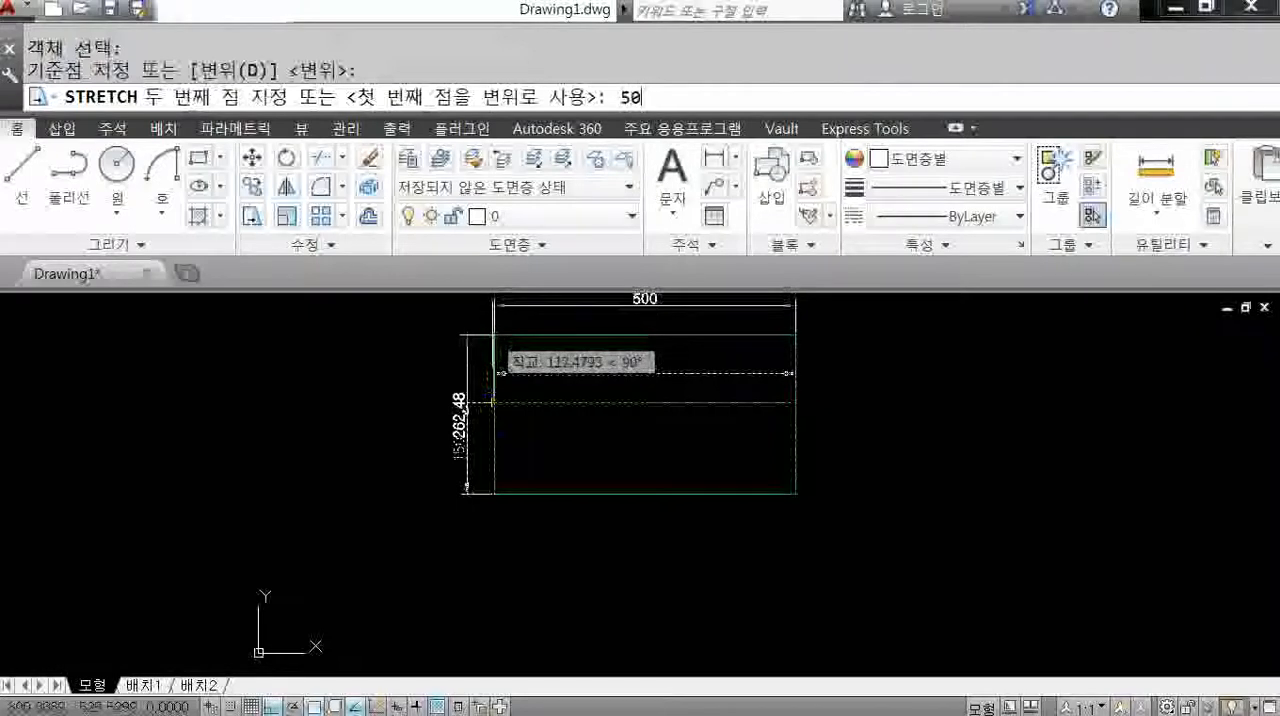
{"action": "key", "text": "Return"}
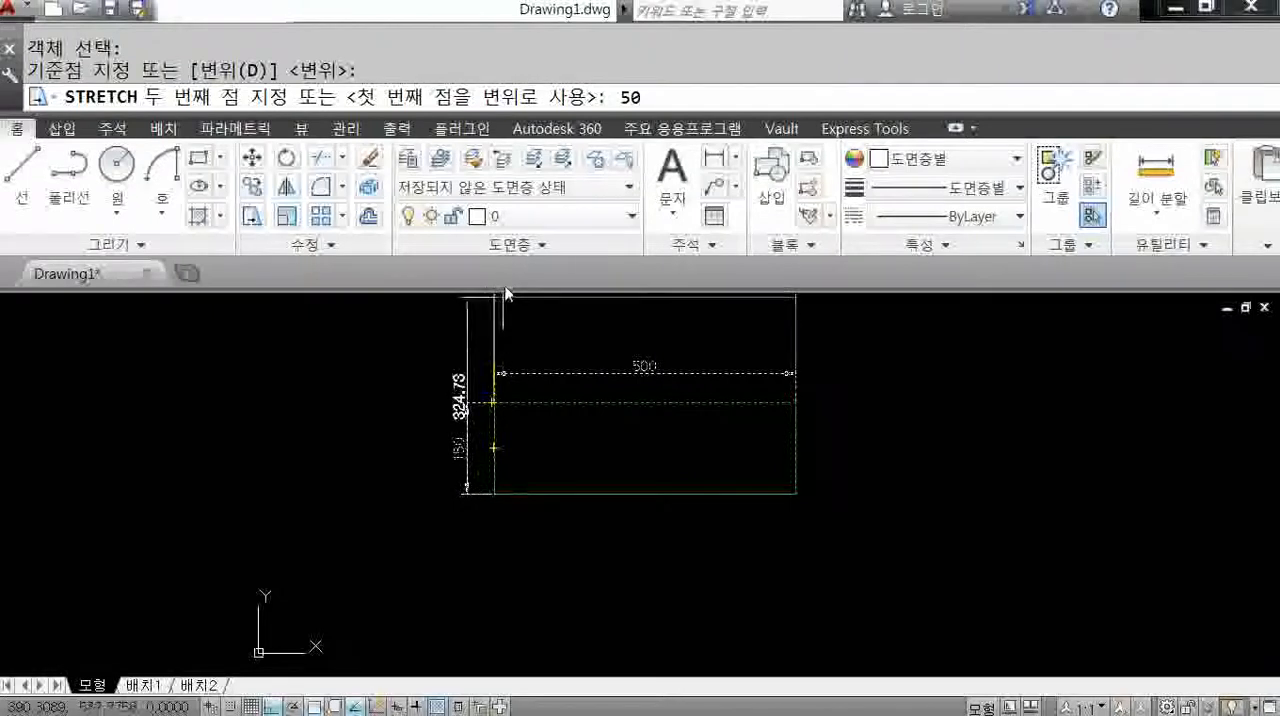
{"action": "key", "text": "Return"}
Stretch the right end of the four-part rectangle, picked with a crossing window, 175 to the right from its lower-right corner.
{"action": "mouse_move", "coordinate": [688, 534]}
{"action": "middle_mouse_down"}
{"action": "mouse_move", "coordinate": [574, 543]}
{"action": "mouse_move", "coordinate": [500, 523]}
{"action": "middle_mouse_up"}
{"action": "scroll", "coordinate": [624, 544], "scroll_direction": "up", "scroll_amount": 2}
{"action": "scroll", "coordinate": [629, 544], "scroll_direction": "down", "scroll_amount": 2}
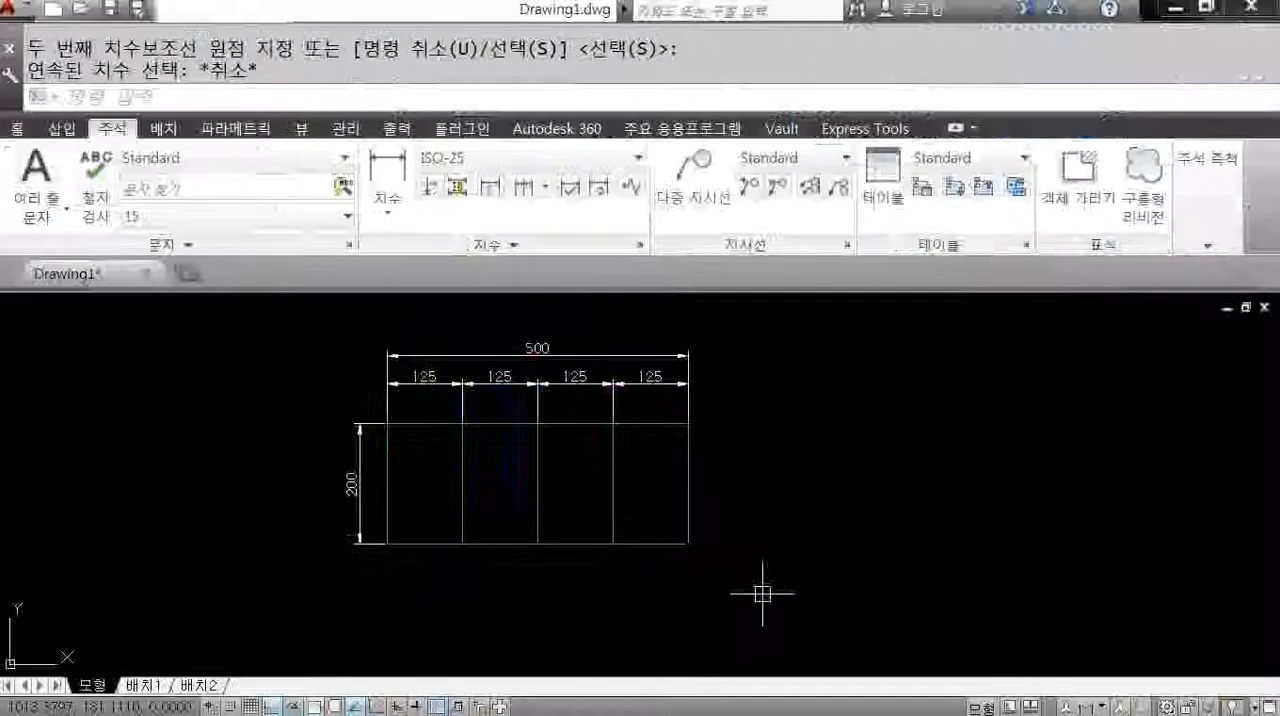
{"action": "type", "text": "s"}
{"action": "key", "text": "Return"}
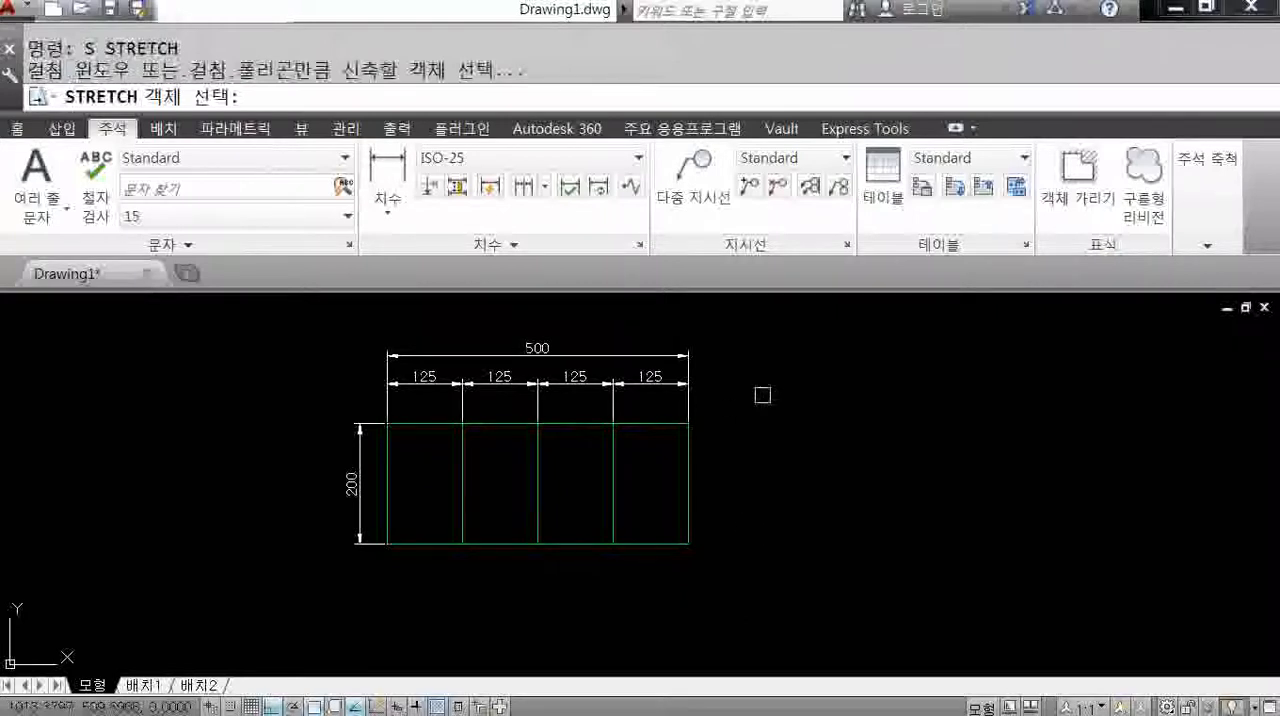
{"action": "left_click", "coordinate": [762, 345]}
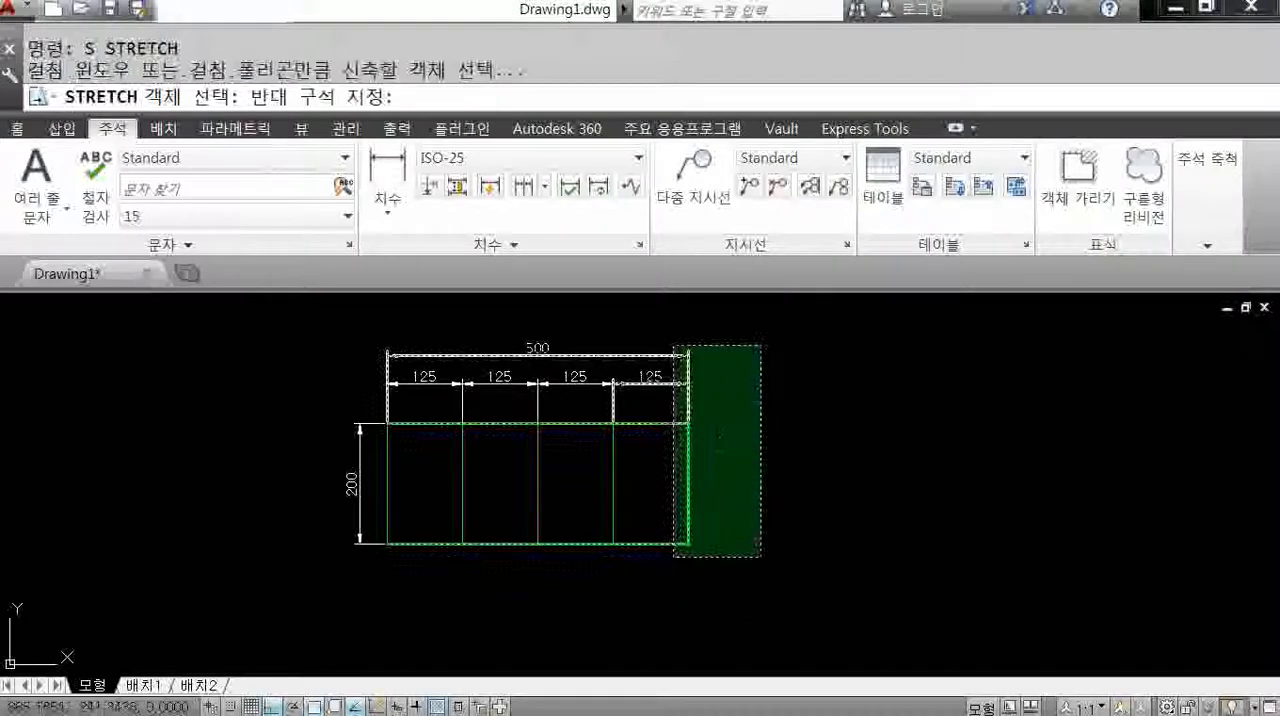
{"action": "left_click", "coordinate": [659, 573]}
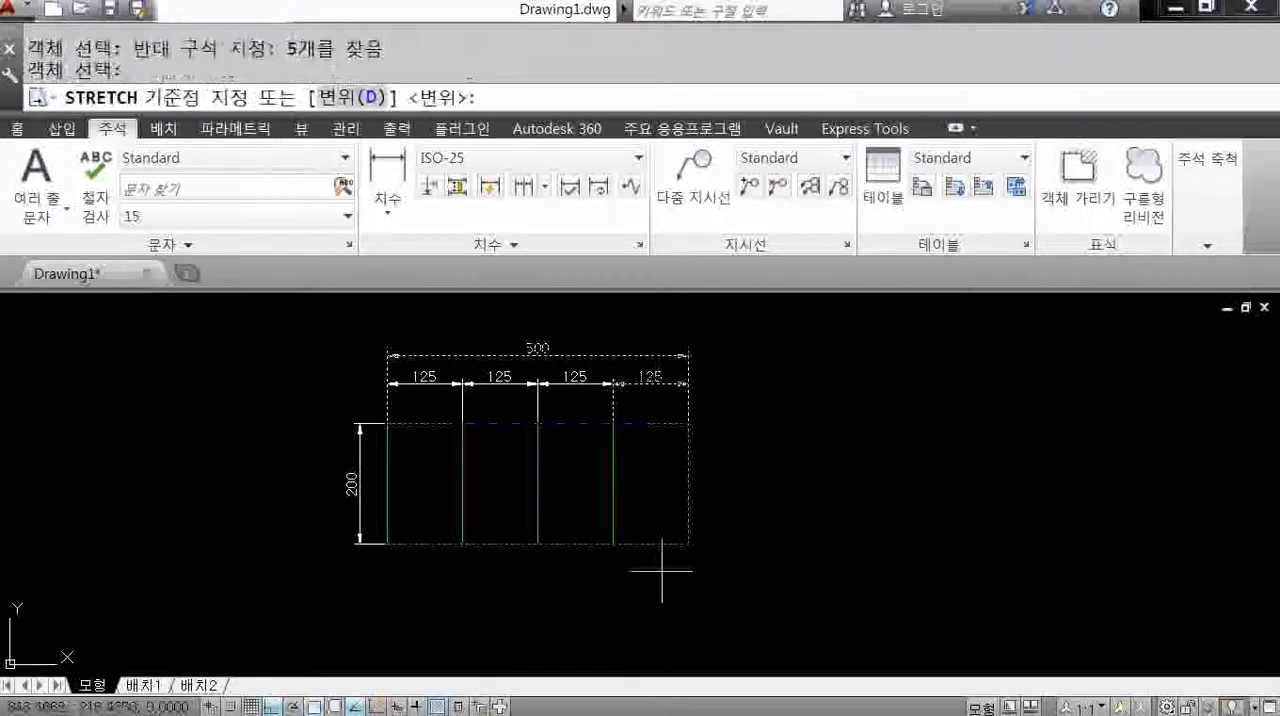
{"action": "left_click", "coordinate": [688, 543]}
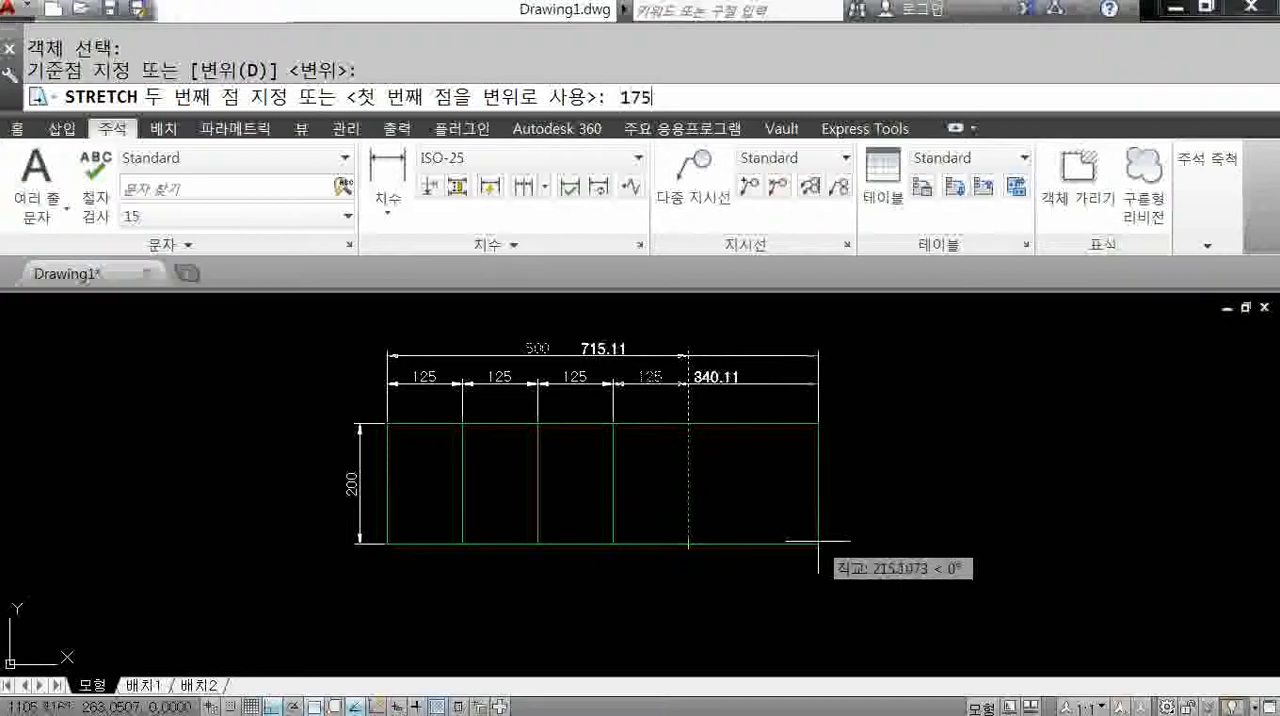
{"action": "key", "text": "Return"}
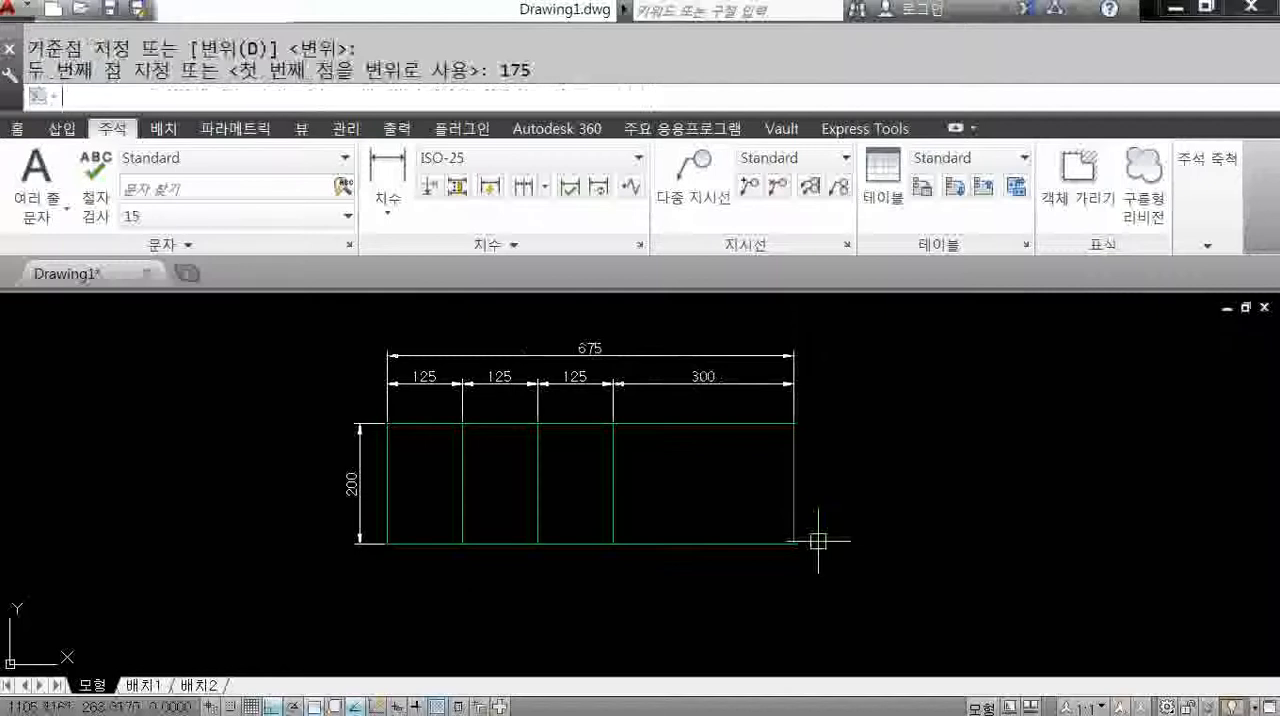
Try stretching only the third divider, picked with a crossing window, horizontally to the right, and cancel.
{"action": "middle_click_drag", "start_coordinate": [818, 541], "coordinate": [833, 534]}
{"action": "key", "text": "Return"}
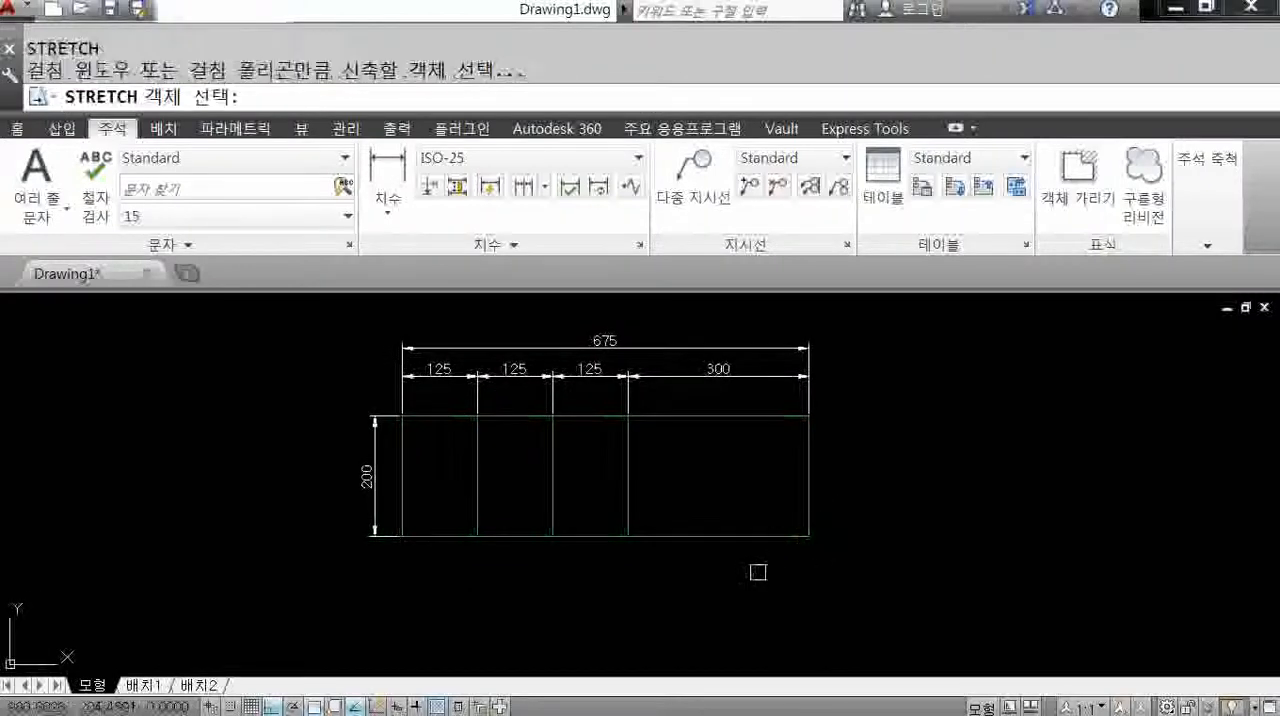
{"action": "left_click", "coordinate": [718, 590]}
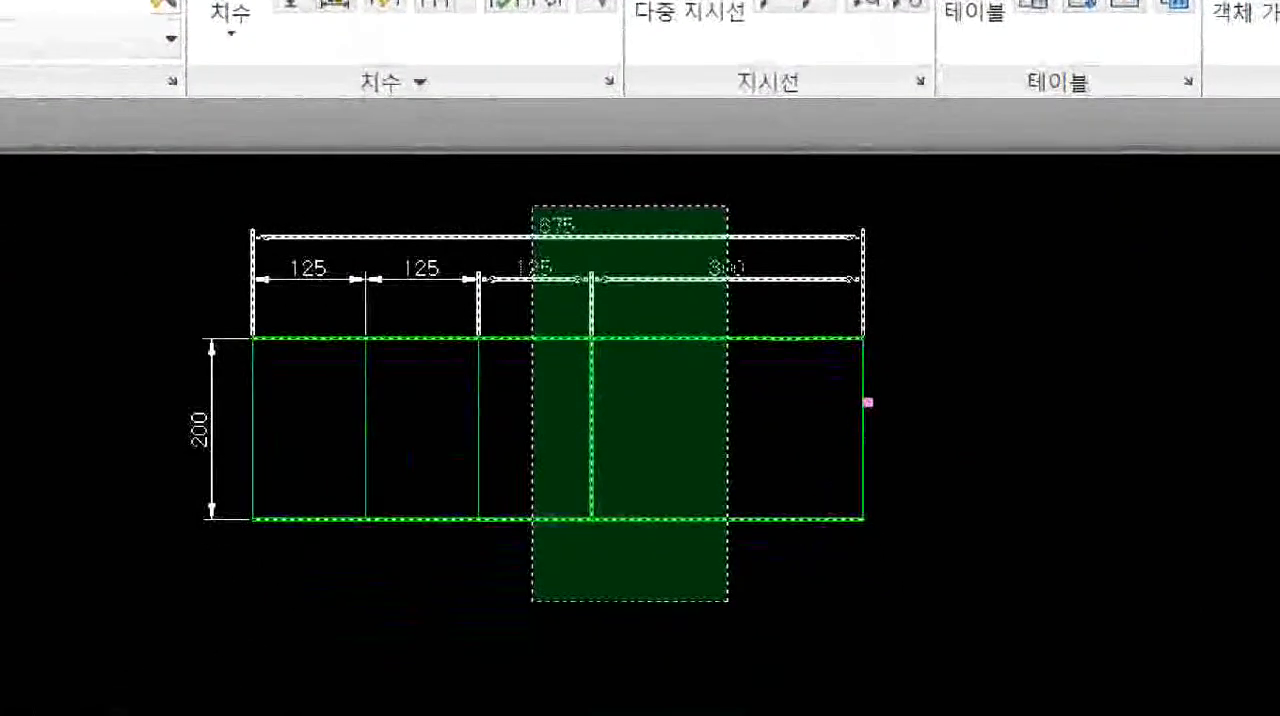
{"action": "mouse_move", "coordinate": [880, 399]}
{"action": "left_mouse_down"}
{"action": "mouse_move", "coordinate": [880, 414]}
{"action": "mouse_move", "coordinate": [938, 437]}
{"action": "left_mouse_up"}
{"action": "mouse_move", "coordinate": [400, 414]}
{"action": "left_mouse_down"}
{"action": "mouse_move", "coordinate": [433, 430]}
{"action": "mouse_move", "coordinate": [430, 450]}
{"action": "left_mouse_up"}
{"action": "left_click_drag", "start_coordinate": [571, 422], "coordinate": [587, 420]}
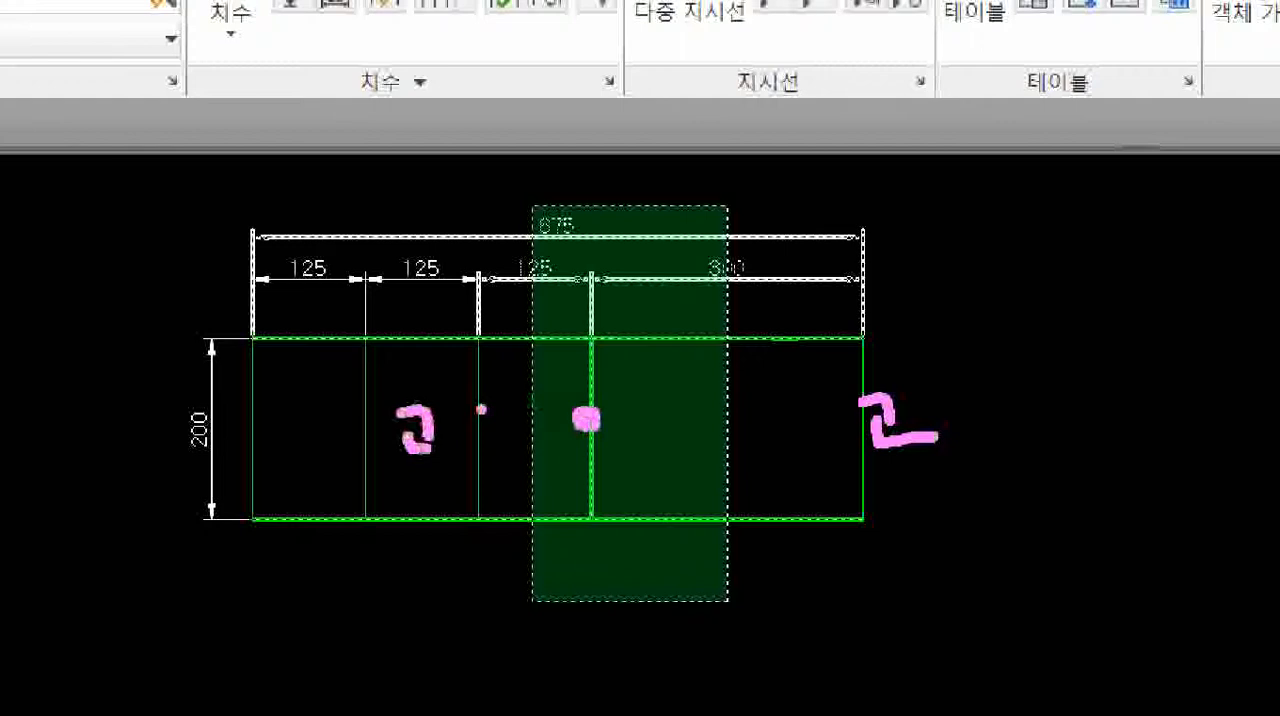
{"action": "key", "text": "Escape"}
{"action": "left_click", "coordinate": [586, 320]}
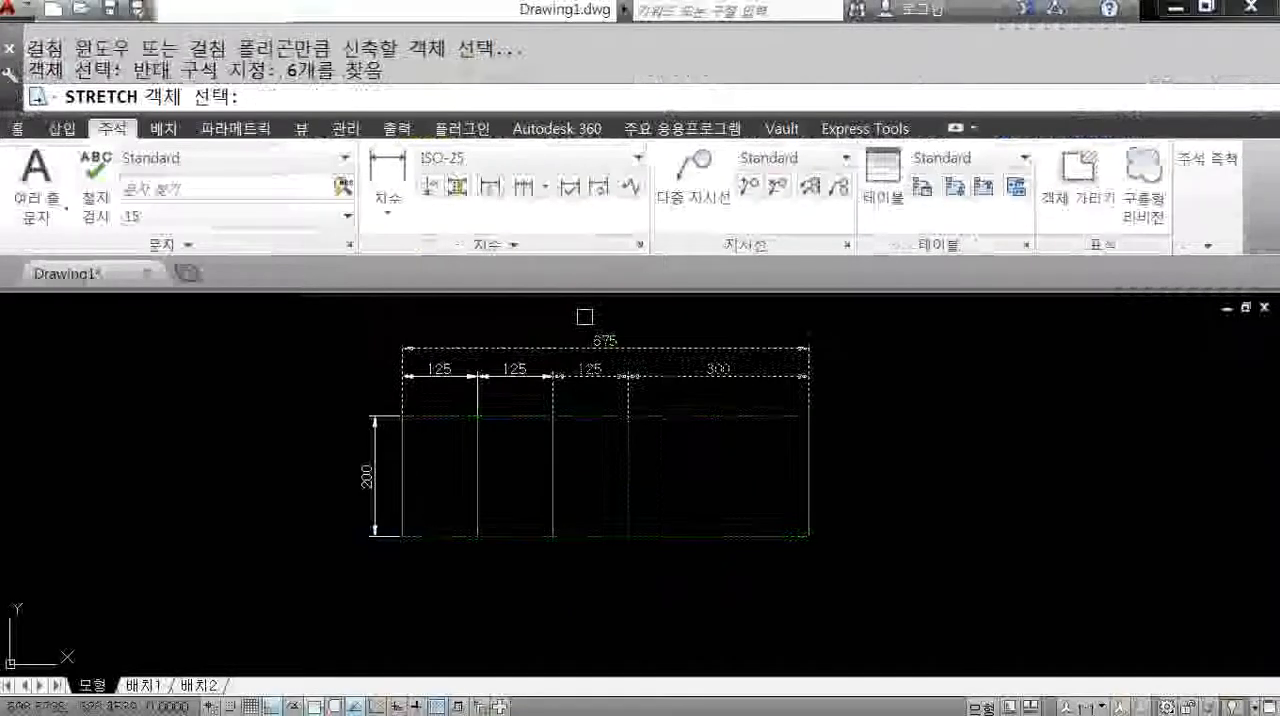
{"action": "key", "text": "Return"}
{"action": "left_click", "coordinate": [664, 485]}
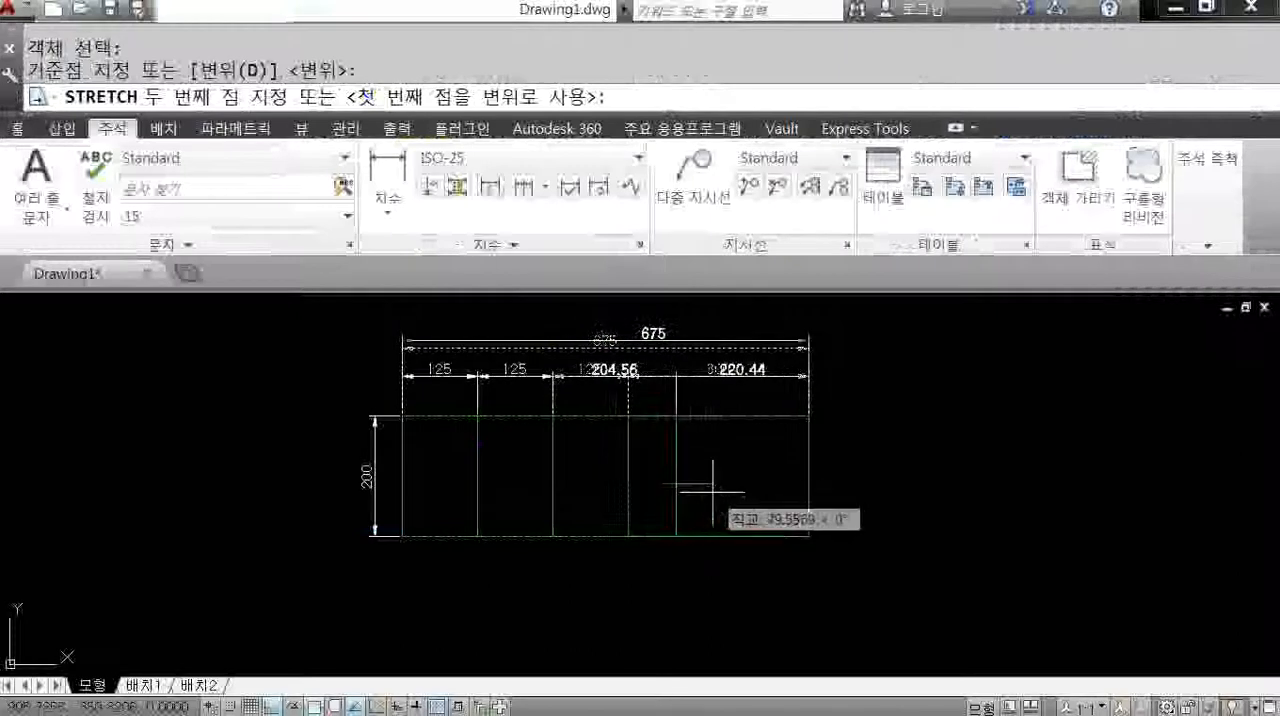
{"action": "key", "text": "Escape"}
Stretch the third divider together with the right end 175 to the right, using the upper-right corner as base point.
{"action": "key", "text": "Return"}
{"action": "left_click", "coordinate": [930, 585]}
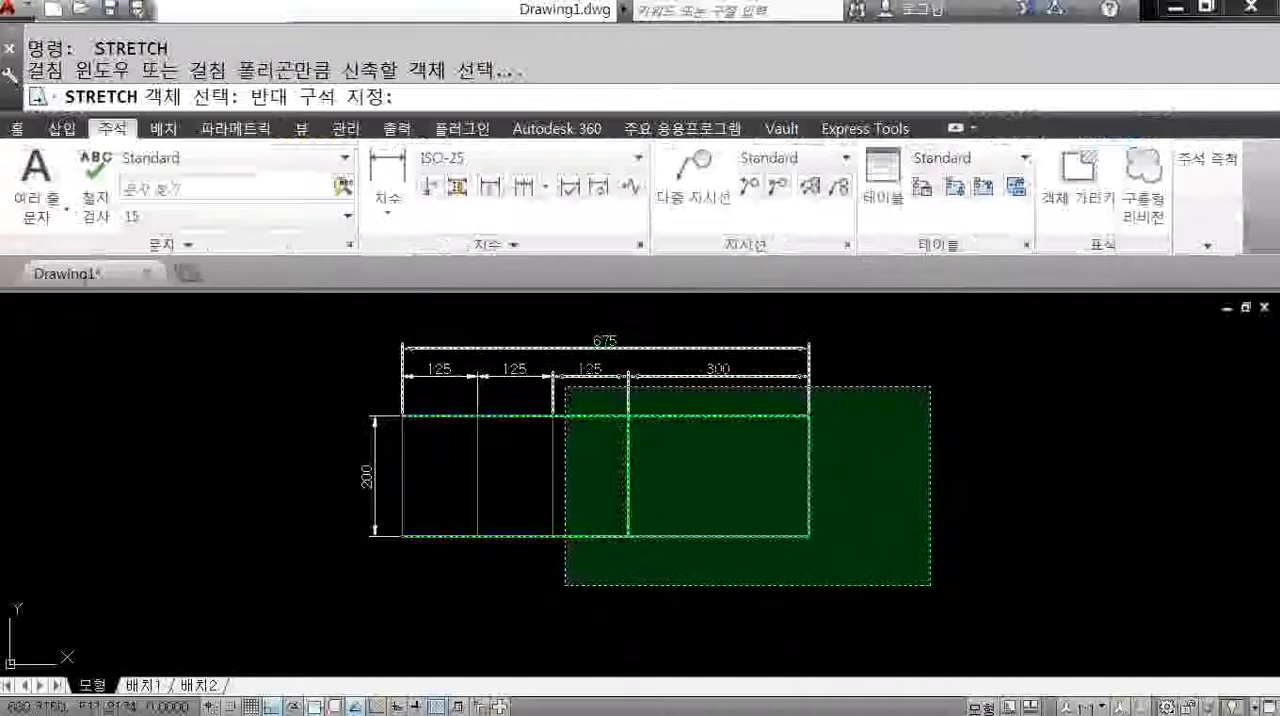
{"action": "left_click", "coordinate": [566, 254]}
{"action": "key", "text": "Return"}
{"action": "left_click", "coordinate": [808, 416]}
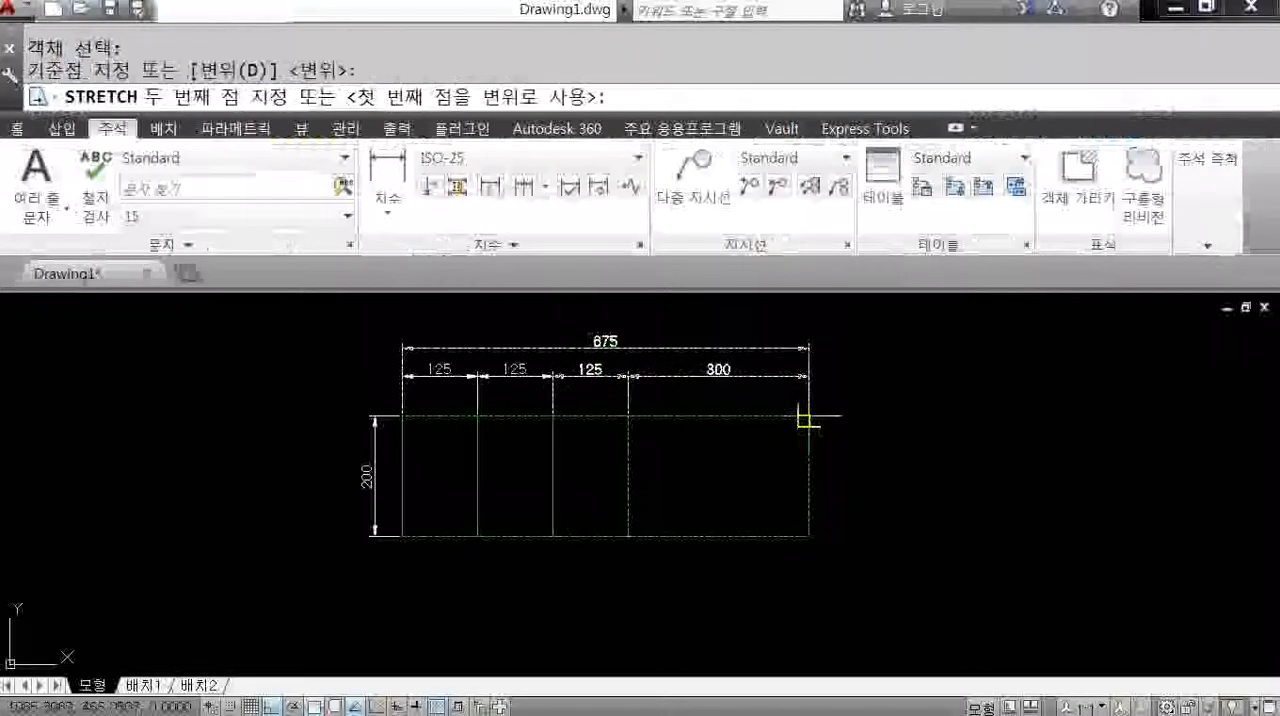
{"action": "key", "text": "Return"}
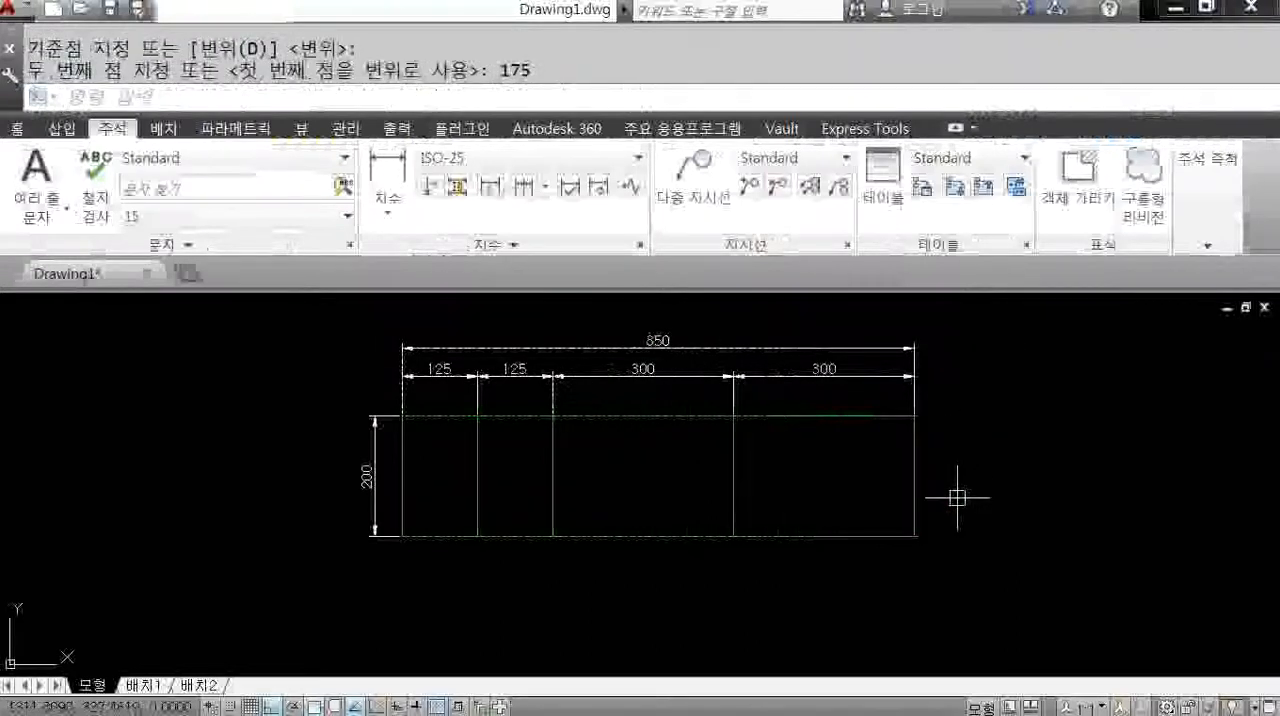
Stretch everything from the second divider to the right end 175 to the right, using the lower-right corner as base point.
{"action": "key", "text": "Return"}
{"action": "left_click", "coordinate": [1046, 581]}
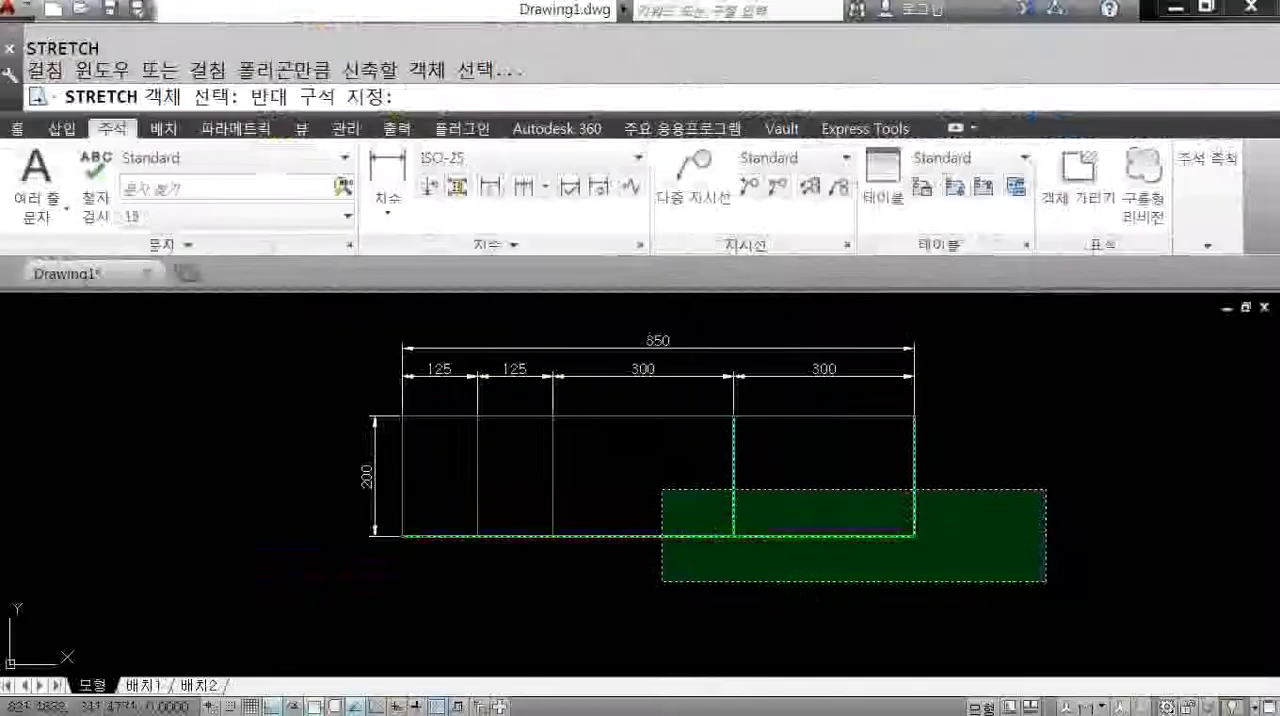
{"action": "left_click", "coordinate": [360, 216]}
{"action": "key", "text": "Return"}
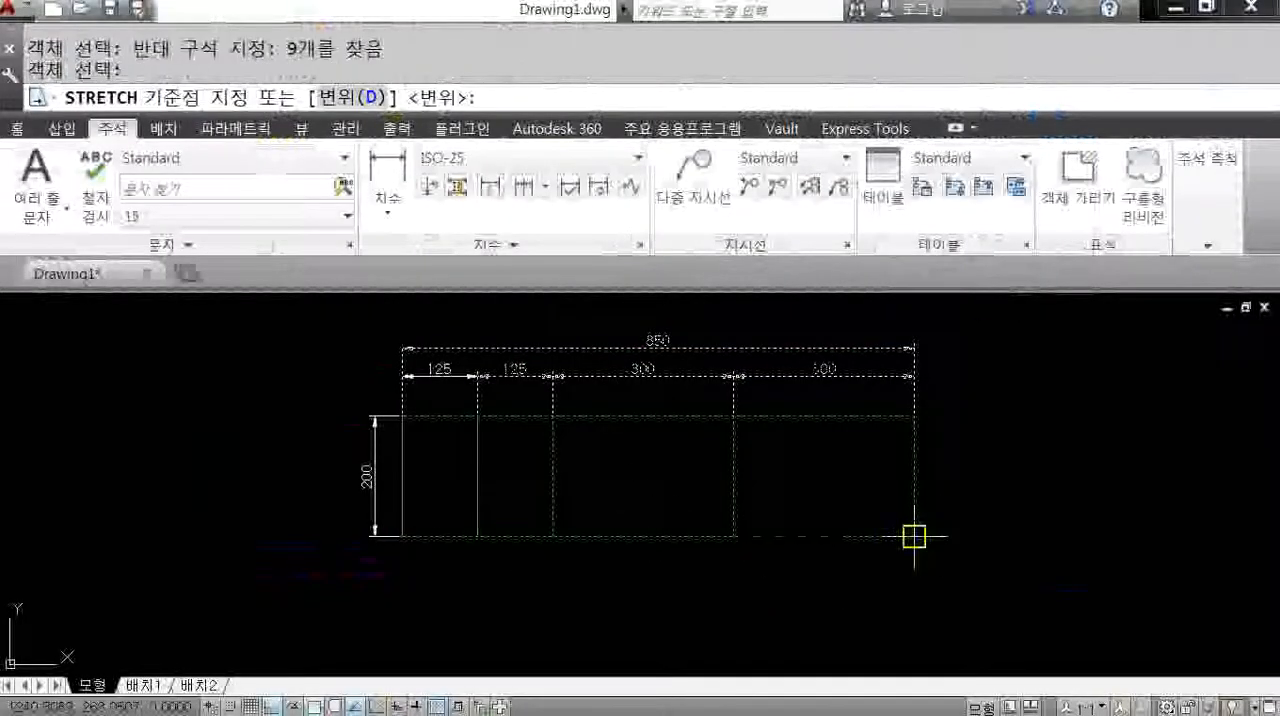
{"action": "left_click", "coordinate": [914, 536]}
{"action": "type", "text": "175"}
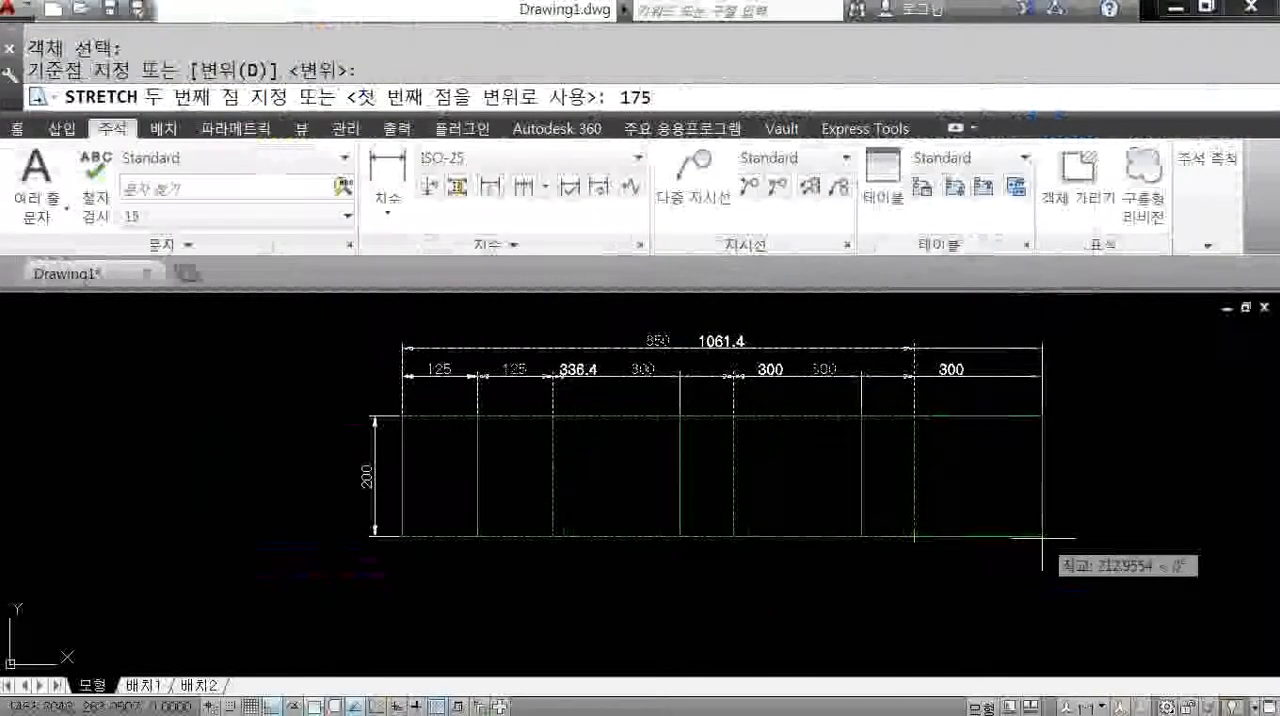
{"action": "key", "text": "Return"}
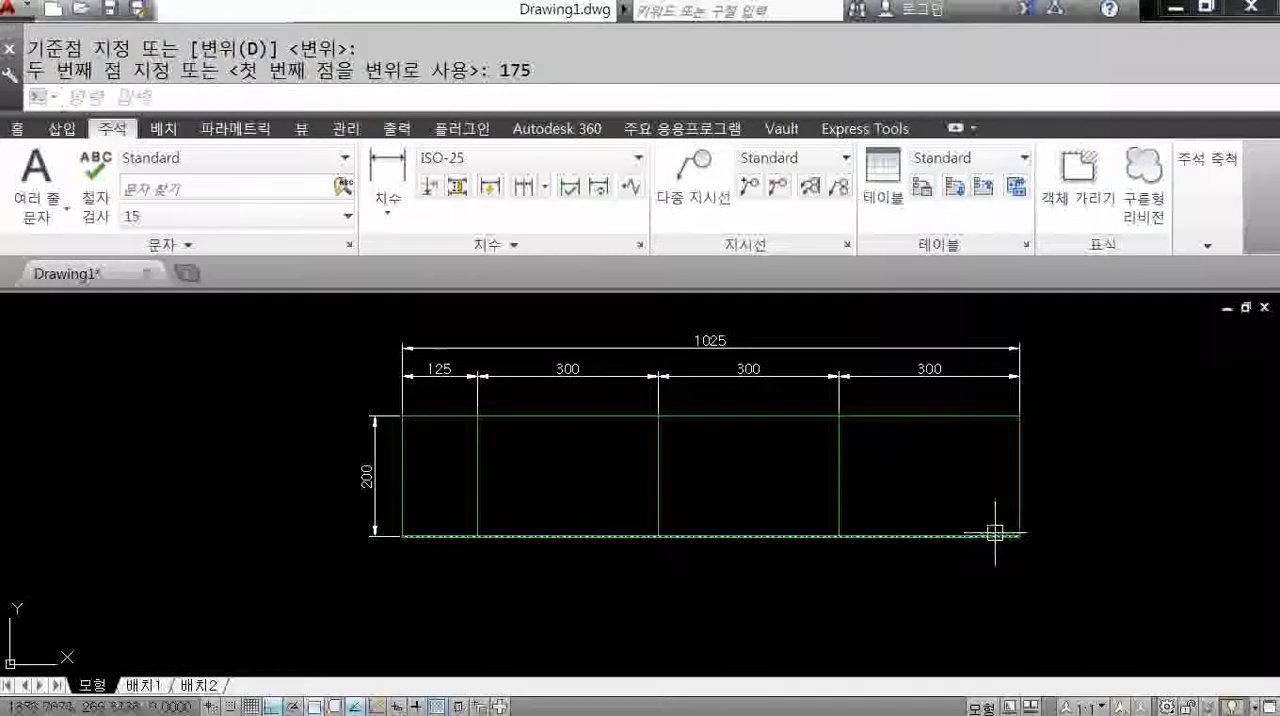
Stretch everything from the first divider to the right end 175 to the right, using the first divider's lower end as base point.
{"action": "scroll", "coordinate": [995, 534], "scroll_direction": "down", "scroll_amount": 2}
{"action": "key", "text": "Return"}
{"action": "left_click", "coordinate": [1136, 605]}
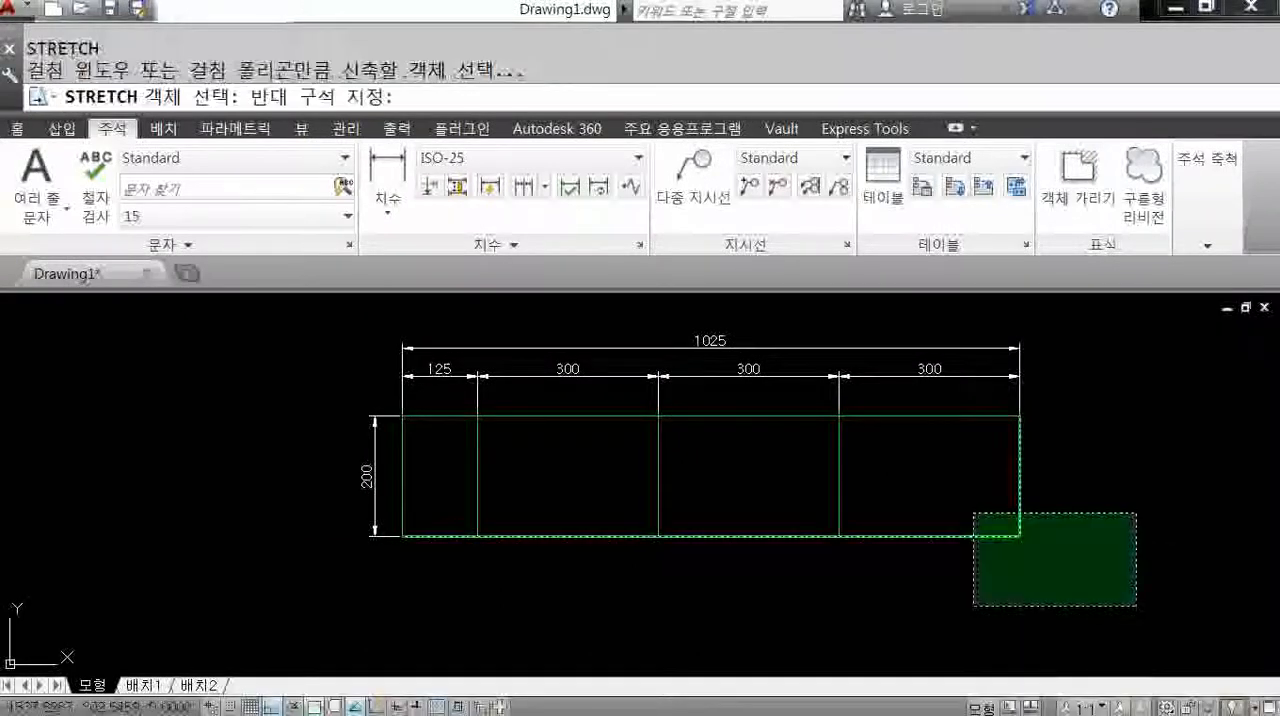
{"action": "left_click", "coordinate": [440, 313]}
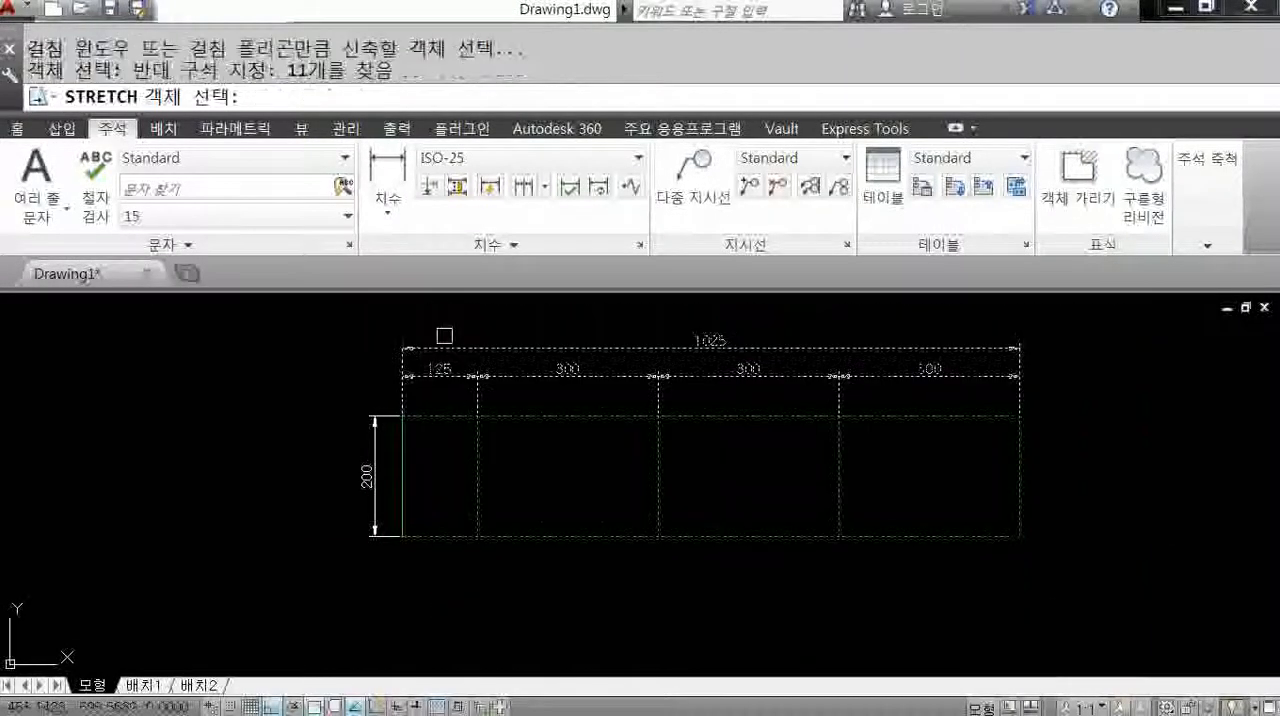
{"action": "key", "text": "Return"}
{"action": "left_click", "coordinate": [476, 534]}
{"action": "type", "text": "175"}
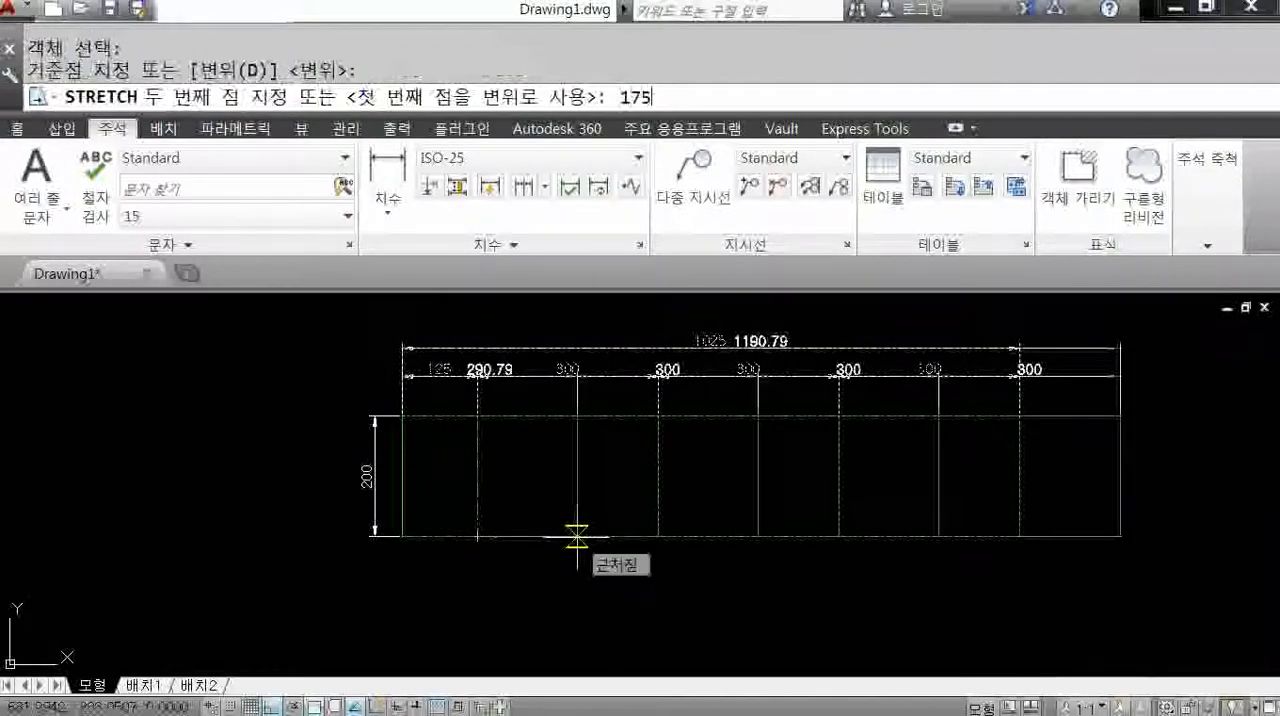
{"action": "key", "text": "Return"}
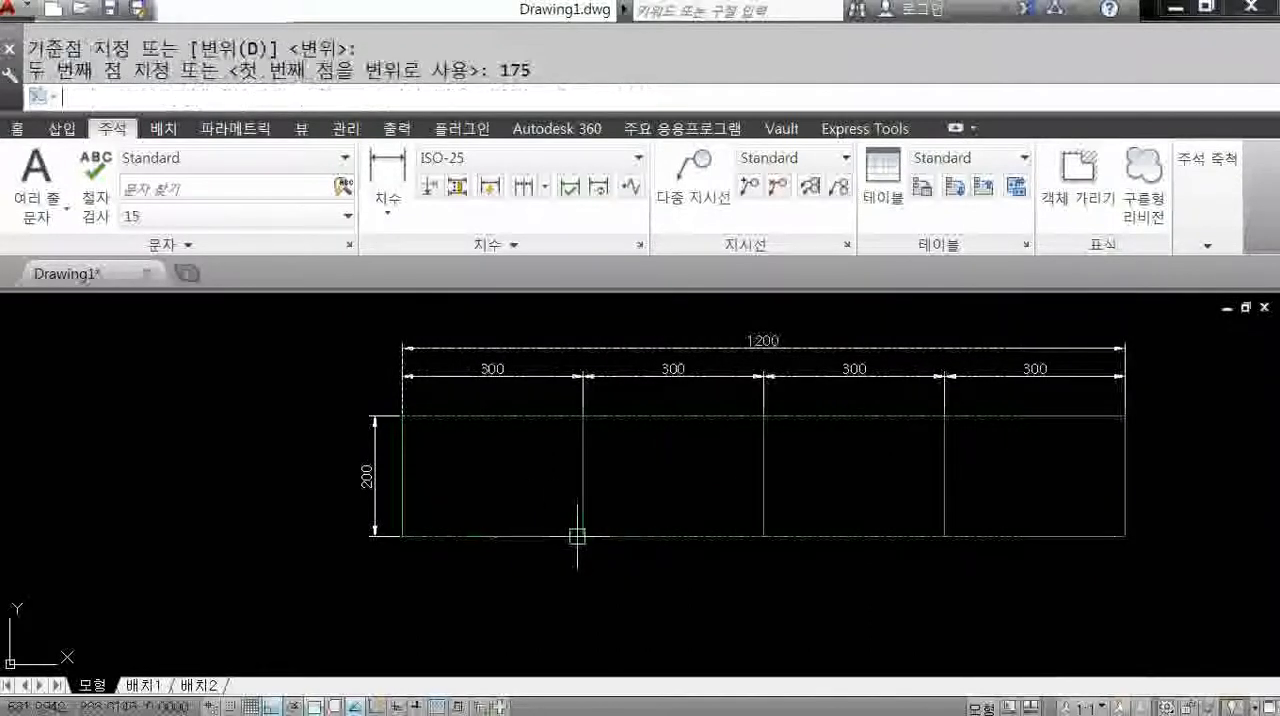
Stretch the whole lower part of the rectangle, dividers included, 50 upward from its lower-left corner.
{"action": "key", "text": "Return"}
{"action": "left_click", "coordinate": [1229, 582]}
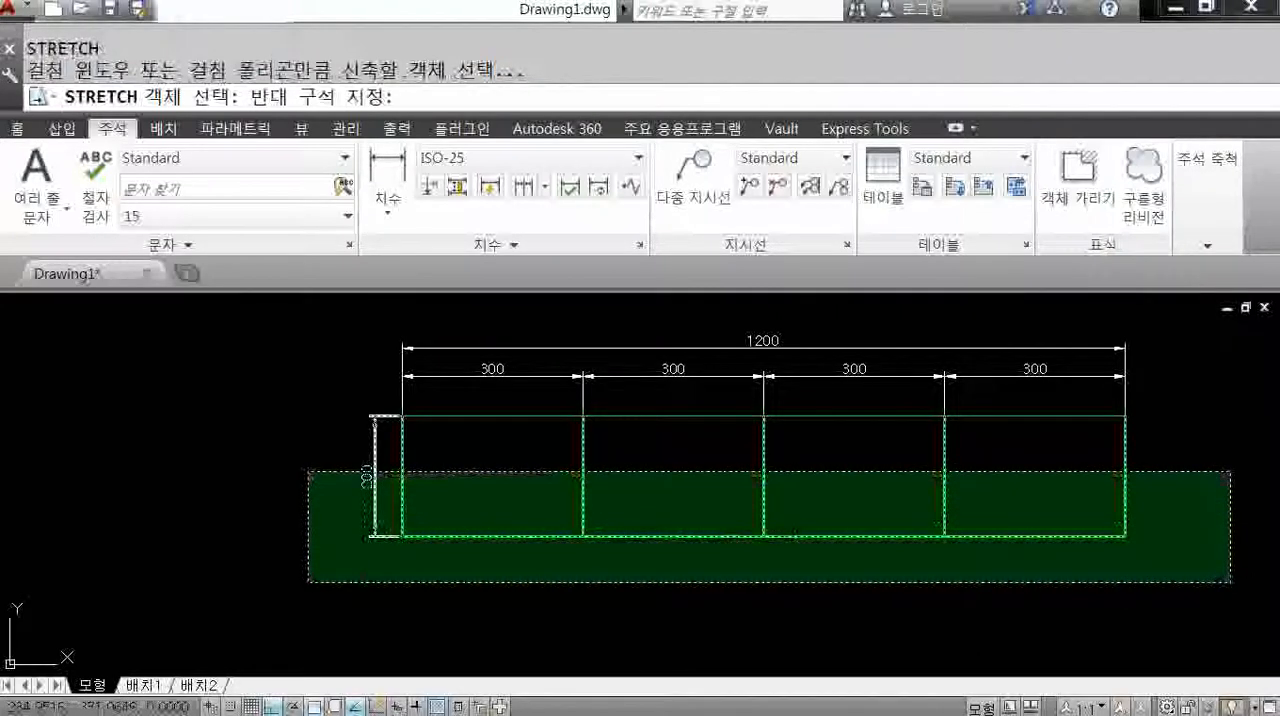
{"action": "left_click", "coordinate": [308, 472]}
{"action": "key", "text": "Return"}
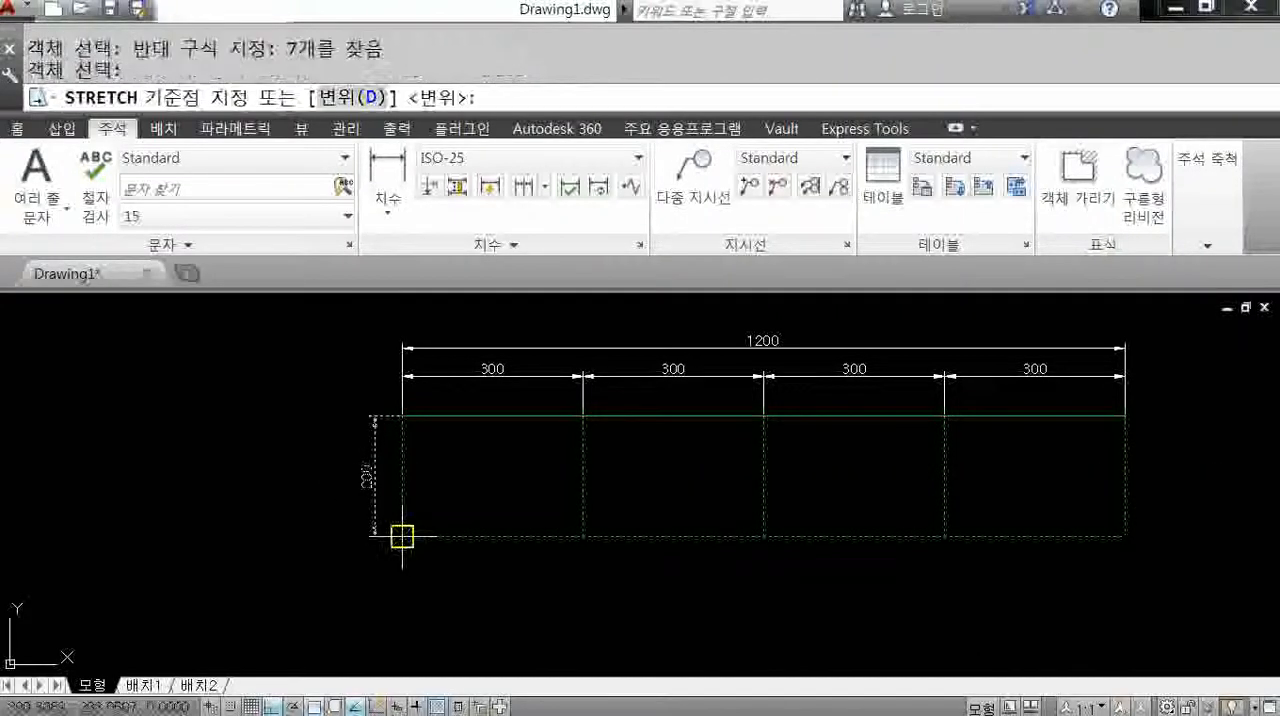
{"action": "left_click", "coordinate": [401, 535]}
{"action": "type", "text": "50"}
{"action": "key", "text": "Return"}
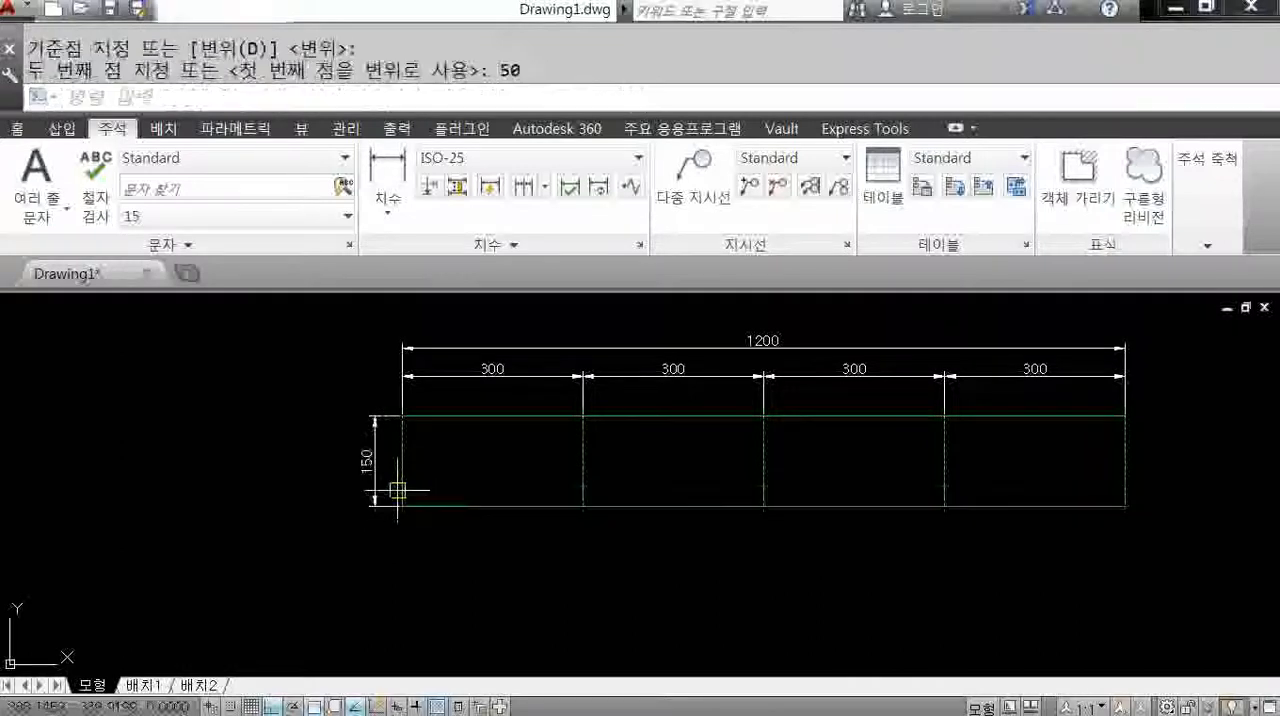
{"action": "middle_click_drag", "start_coordinate": [586, 518], "coordinate": [466, 543]}
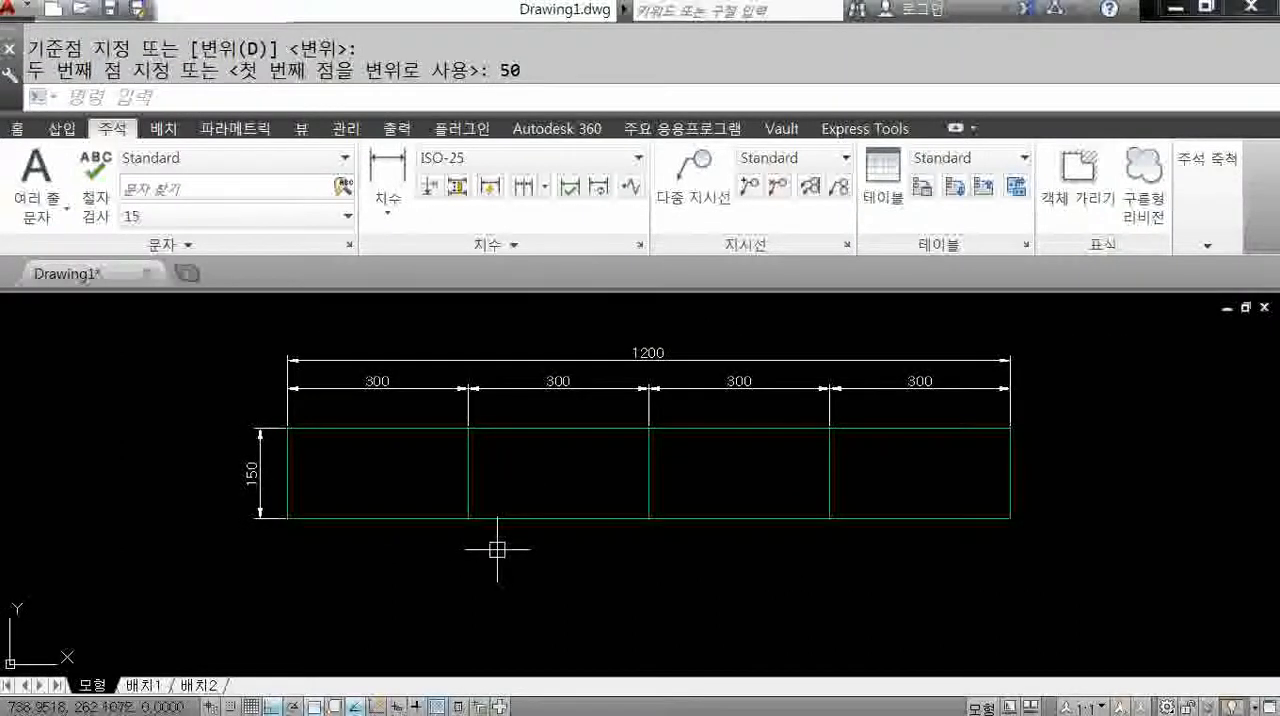
{"action": "middle_click_drag", "start_coordinate": [657, 399], "coordinate": [685, 456]}
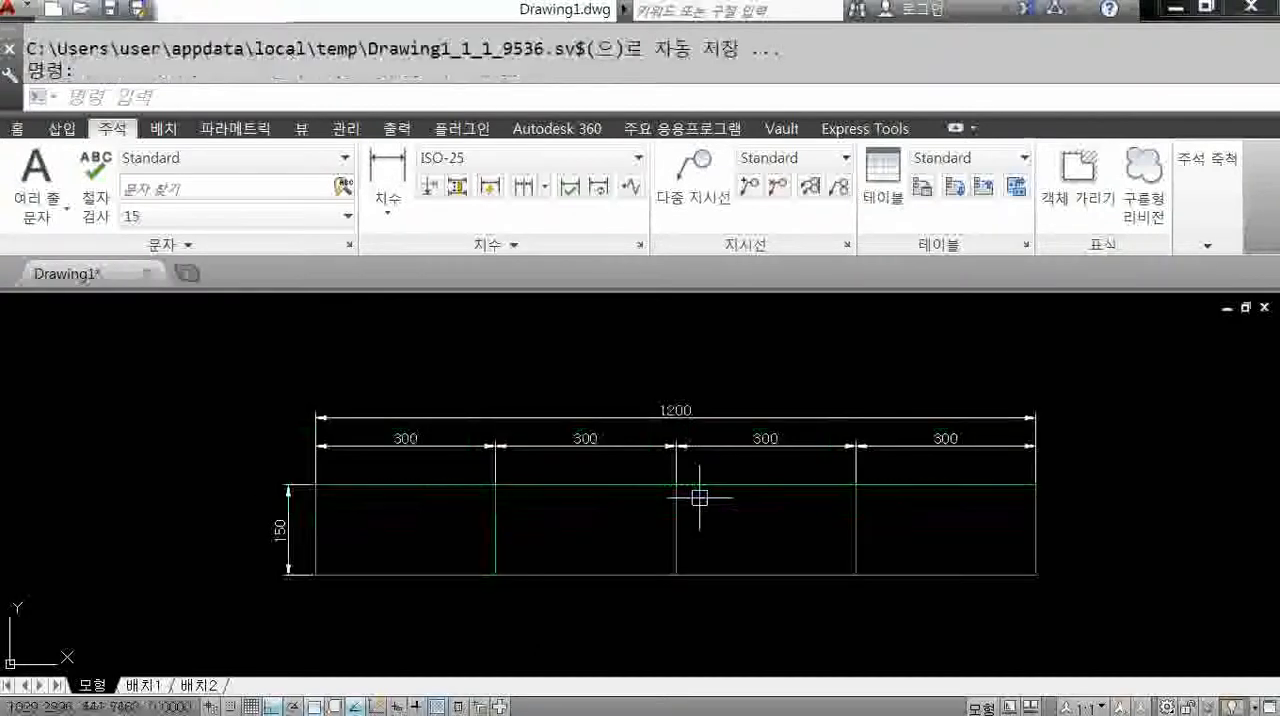
{"action": "middle_click_drag", "start_coordinate": [755, 528], "coordinate": [727, 505]}
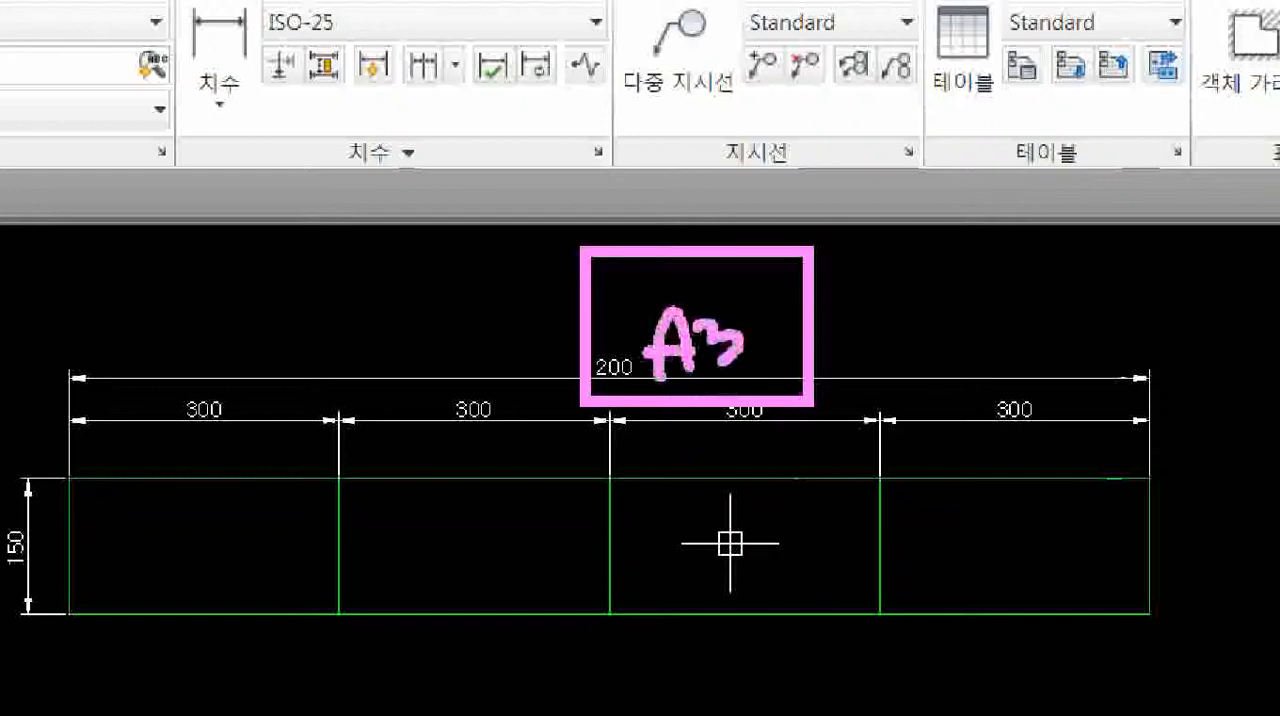
{"action": "mouse_move", "coordinate": [697, 458]}
{"action": "left_mouse_down"}
{"action": "mouse_move", "coordinate": [691, 502]}
{"action": "mouse_move", "coordinate": [773, 472]}
{"action": "left_mouse_up"}
{"action": "mouse_move", "coordinate": [822, 323]}
{"action": "left_mouse_down"}
{"action": "mouse_move", "coordinate": [826, 354]}
{"action": "mouse_move", "coordinate": [904, 366]}
{"action": "left_mouse_up"}
{"action": "mouse_move", "coordinate": [914, 304]}
{"action": "left_mouse_down"}
{"action": "mouse_move", "coordinate": [938, 338]}
{"action": "mouse_move", "coordinate": [922, 342]}
{"action": "left_mouse_up"}
{"action": "key", "text": "Escape"}
{"action": "key", "text": "ctrl+1"}
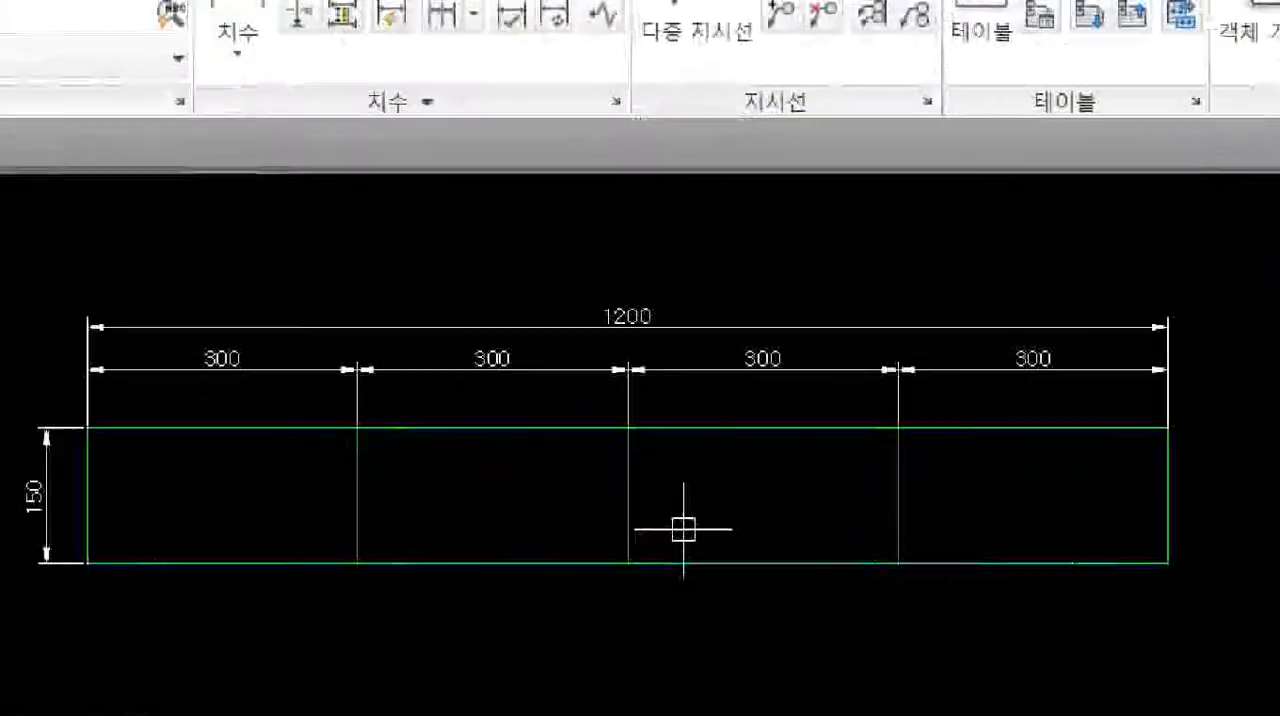
{"action": "scroll", "coordinate": [710, 497], "scroll_direction": "up", "scroll_amount": 1}
{"action": "left_click", "coordinate": [709, 495]}
{"action": "mouse_move", "coordinate": [635, 318]}
{"action": "left_mouse_down"}
{"action": "mouse_move", "coordinate": [598, 220]}
{"action": "mouse_move", "coordinate": [636, 320]}
{"action": "mouse_move", "coordinate": [625, 347]}
{"action": "left_mouse_up"}
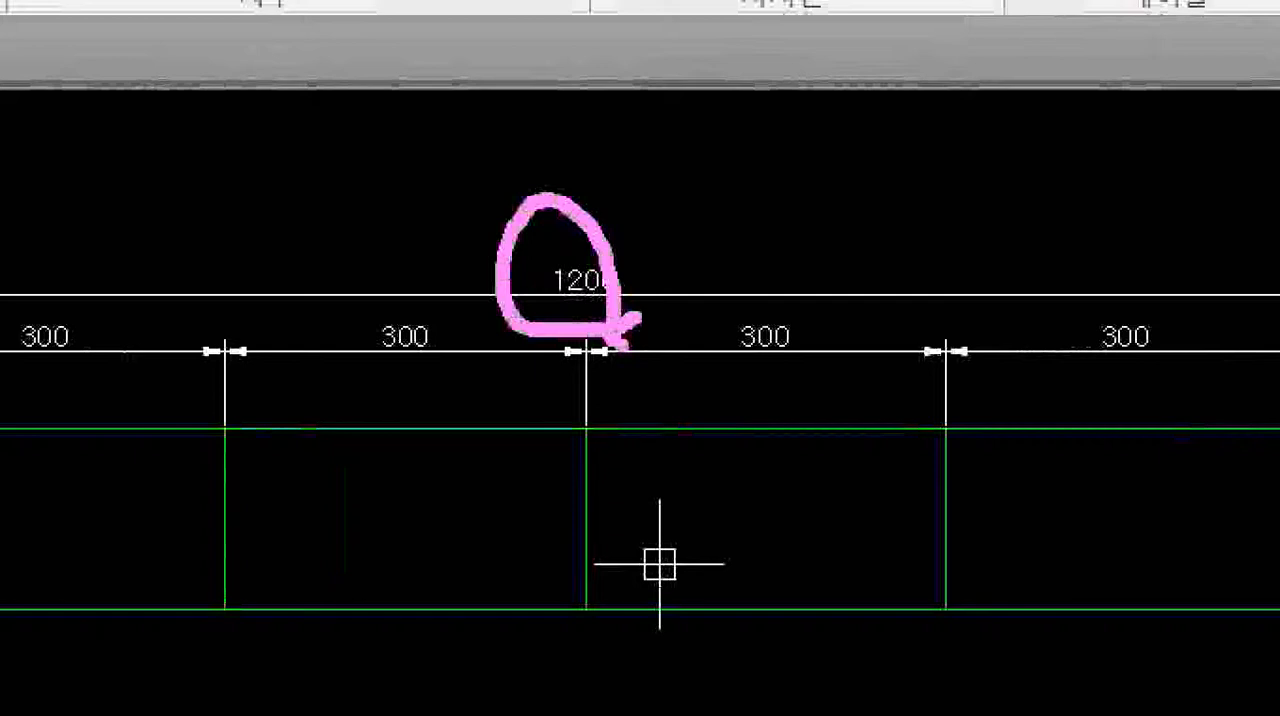
{"action": "key", "text": "Escape"}
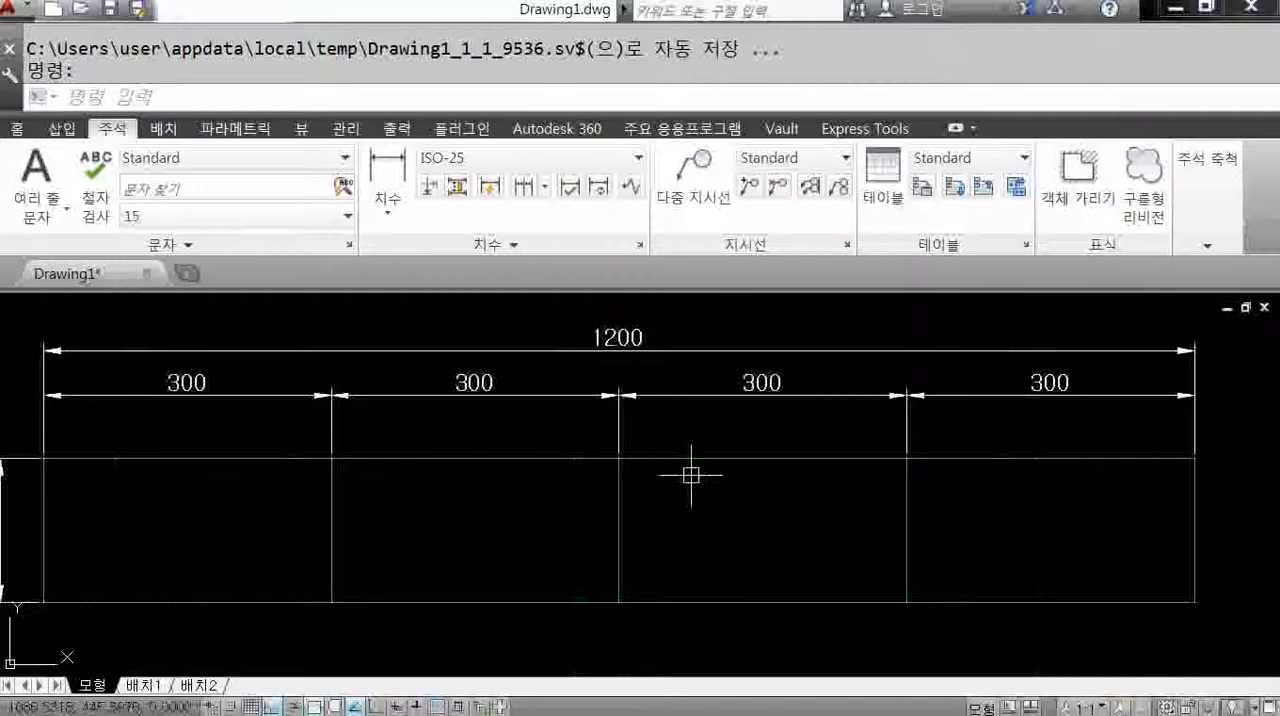
{"action": "scroll", "coordinate": [440, 535], "scroll_direction": "up", "scroll_amount": 2}
{"action": "middle_click_drag", "start_coordinate": [522, 545], "coordinate": [518, 479]}
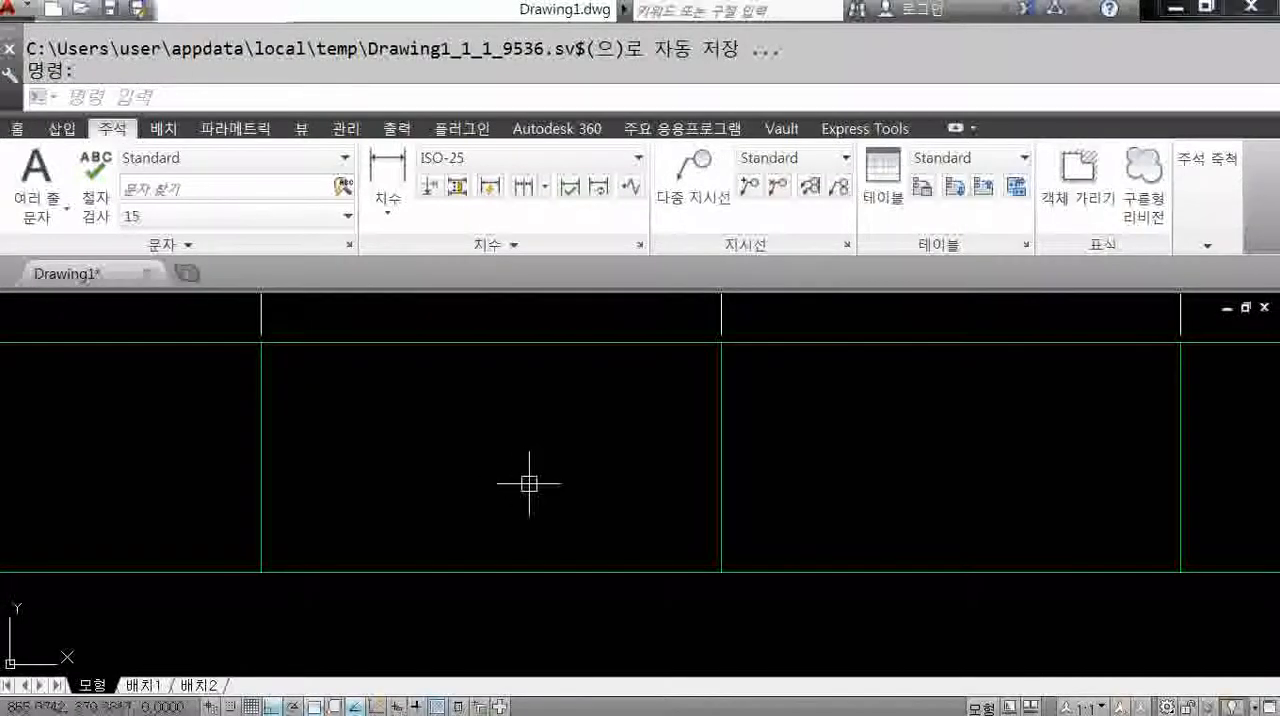
{"action": "middle_click", "coordinate": [529, 483]}
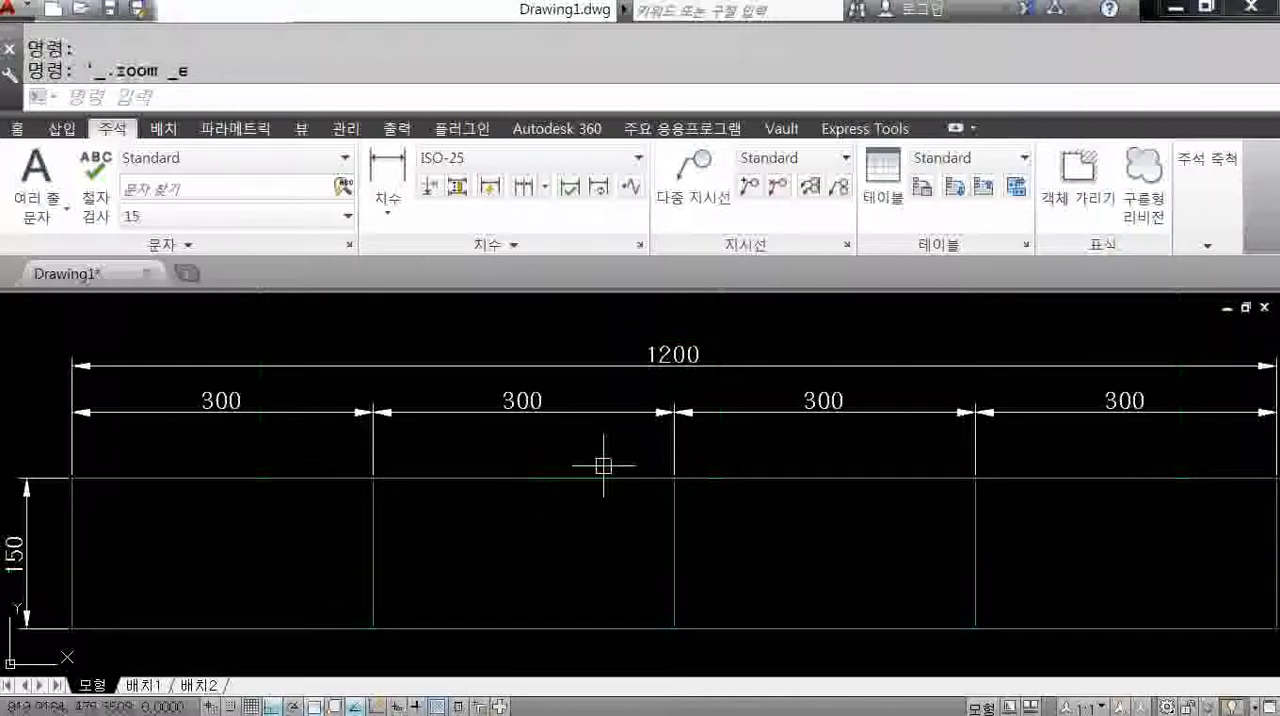
{"action": "scroll", "coordinate": [623, 457], "scroll_direction": "down", "scroll_amount": 3}
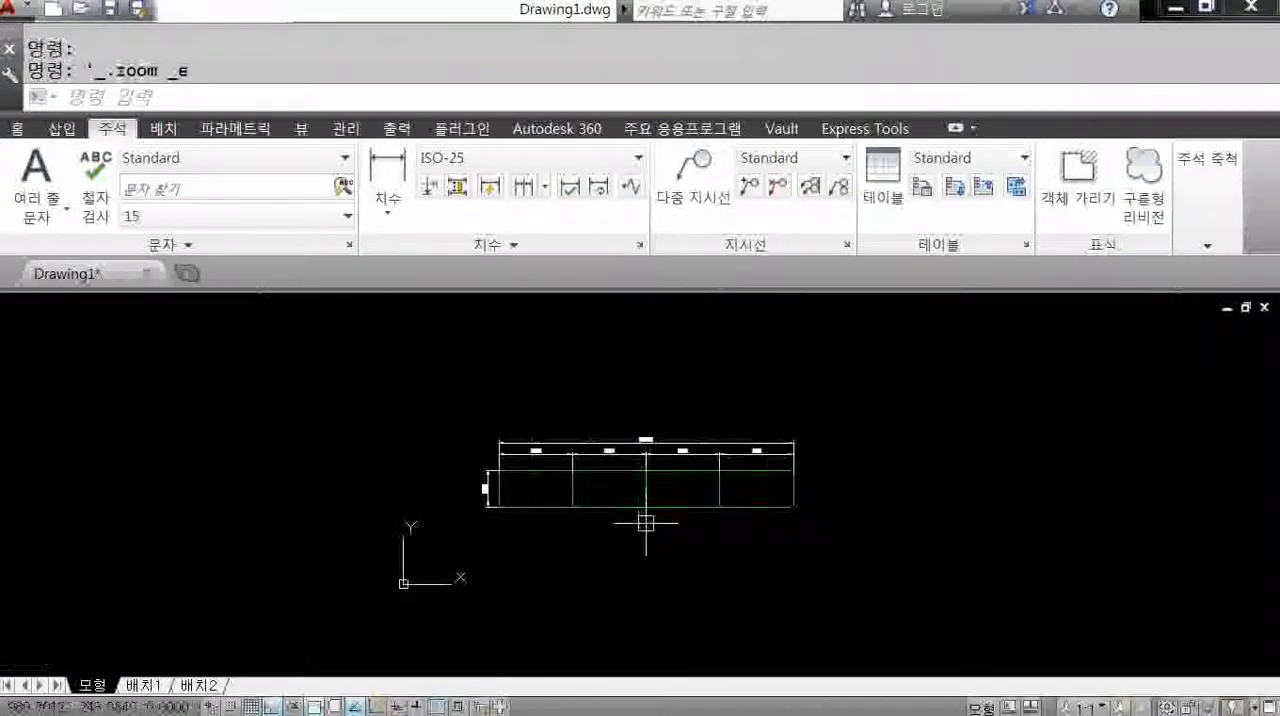
{"action": "middle_click_drag", "start_coordinate": [651, 536], "coordinate": [641, 527]}
{"action": "scroll", "coordinate": [637, 463], "scroll_direction": "up", "scroll_amount": 1}
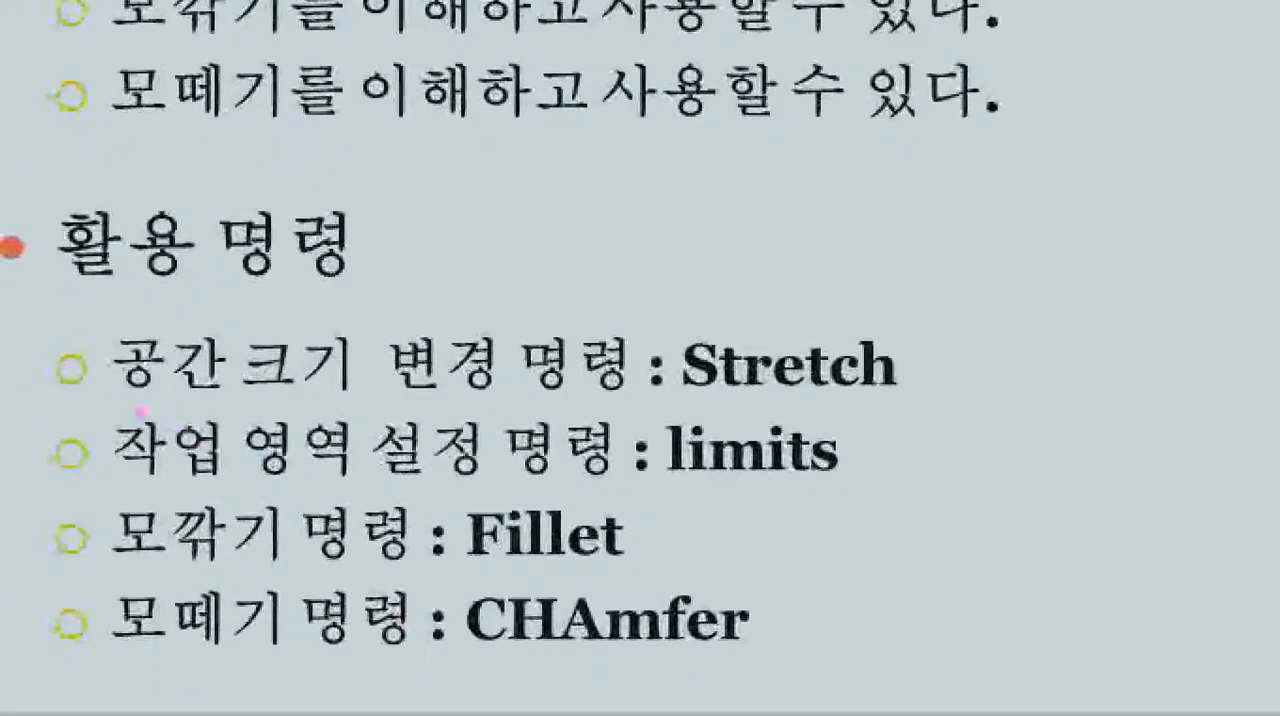
{"action": "mouse_move", "coordinate": [74, 399]}
{"action": "left_mouse_down", "text": "ctrl"}
{"action": "mouse_move", "coordinate": [696, 445]}
{"action": "mouse_move", "coordinate": [924, 492]}
{"action": "left_mouse_up", "text": "ctrl"}
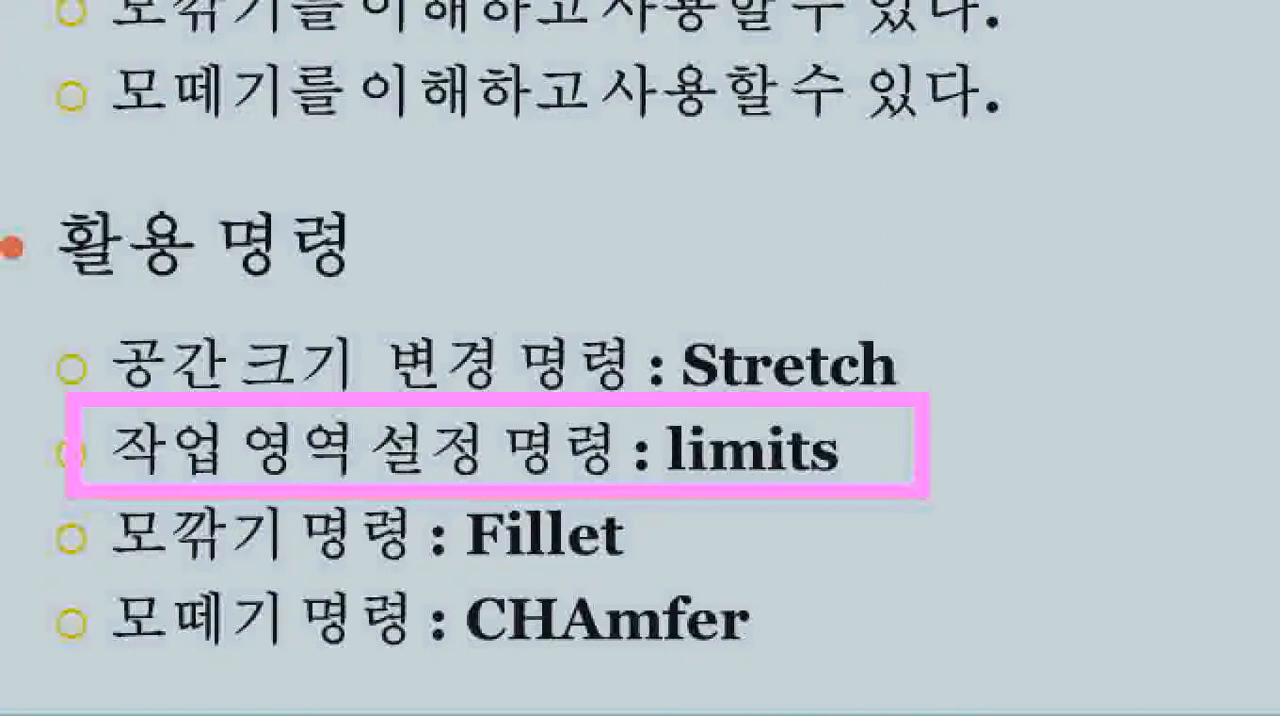
{"action": "mouse_move", "coordinate": [736, 322]}
{"action": "left_mouse_down"}
{"action": "mouse_move", "coordinate": [781, 314]}
{"action": "mouse_move", "coordinate": [764, 283]}
{"action": "left_mouse_up"}
{"action": "left_click_drag", "start_coordinate": [788, 262], "coordinate": [838, 296]}
{"action": "mouse_move", "coordinate": [867, 229]}
{"action": "left_mouse_down"}
{"action": "mouse_move", "coordinate": [866, 268]}
{"action": "mouse_move", "coordinate": [924, 288]}
{"action": "left_mouse_up"}
{"action": "left_click_drag", "start_coordinate": [892, 232], "coordinate": [902, 314]}
{"action": "mouse_move", "coordinate": [920, 250]}
{"action": "left_mouse_down"}
{"action": "mouse_move", "coordinate": [978, 272]}
{"action": "mouse_move", "coordinate": [998, 264]}
{"action": "left_mouse_up"}
{"action": "mouse_move", "coordinate": [850, 332]}
{"action": "left_mouse_down"}
{"action": "mouse_move", "coordinate": [952, 314]}
{"action": "mouse_move", "coordinate": [815, 186]}
{"action": "mouse_move", "coordinate": [822, 334]}
{"action": "left_mouse_up"}
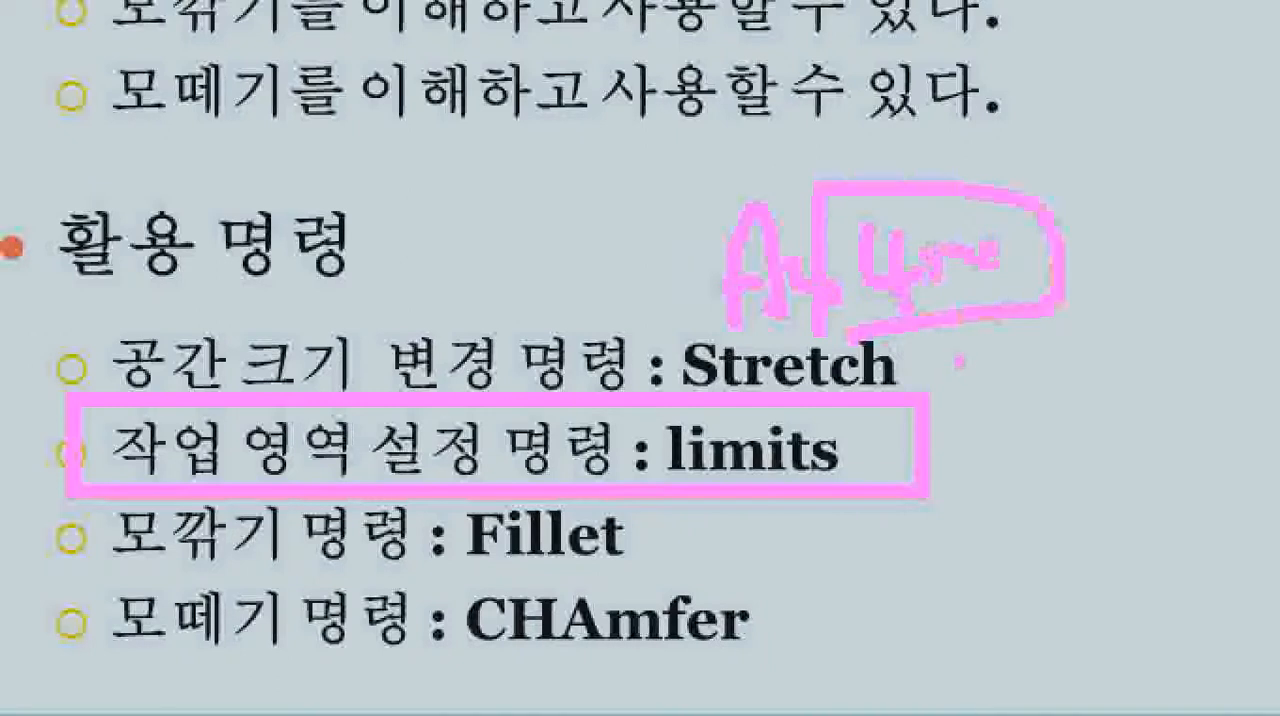
{"action": "mouse_move", "coordinate": [962, 365]}
{"action": "left_mouse_down"}
{"action": "mouse_move", "coordinate": [1000, 402]}
{"action": "mouse_move", "coordinate": [962, 366]}
{"action": "mouse_move", "coordinate": [1009, 438]}
{"action": "left_mouse_up"}
{"action": "mouse_move", "coordinate": [1061, 430]}
{"action": "left_mouse_down"}
{"action": "mouse_move", "coordinate": [940, 440]}
{"action": "mouse_move", "coordinate": [1068, 440]}
{"action": "left_mouse_up"}
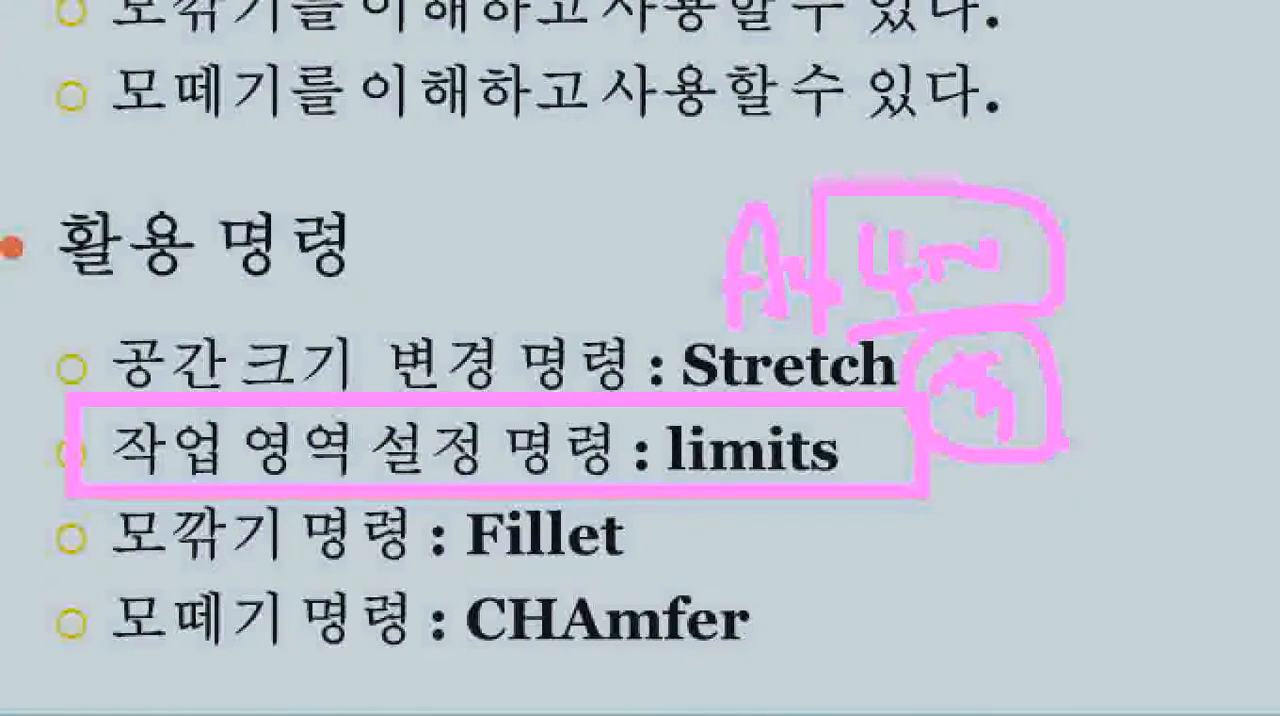
{"action": "key", "text": "Escape"}
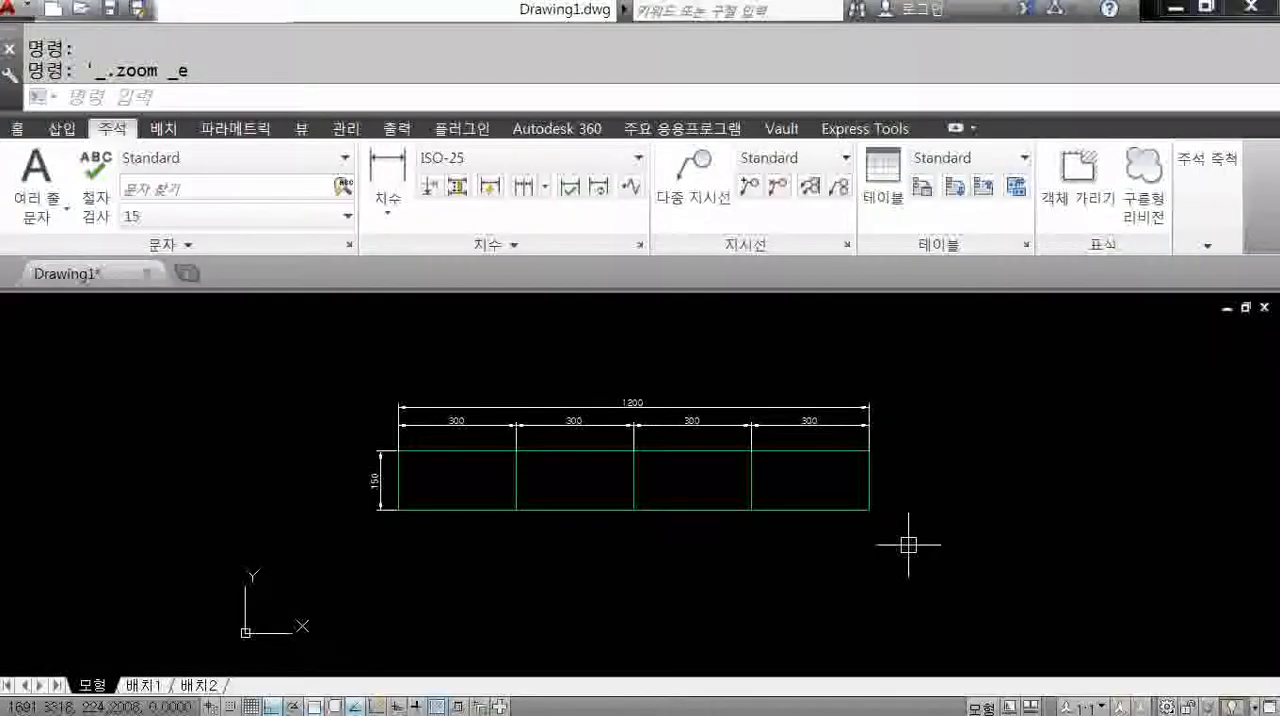
Erase all objects in the drawing, including the divided rectangle and its dimensions, using the ALL selection option.
{"action": "type", "text": "E"}
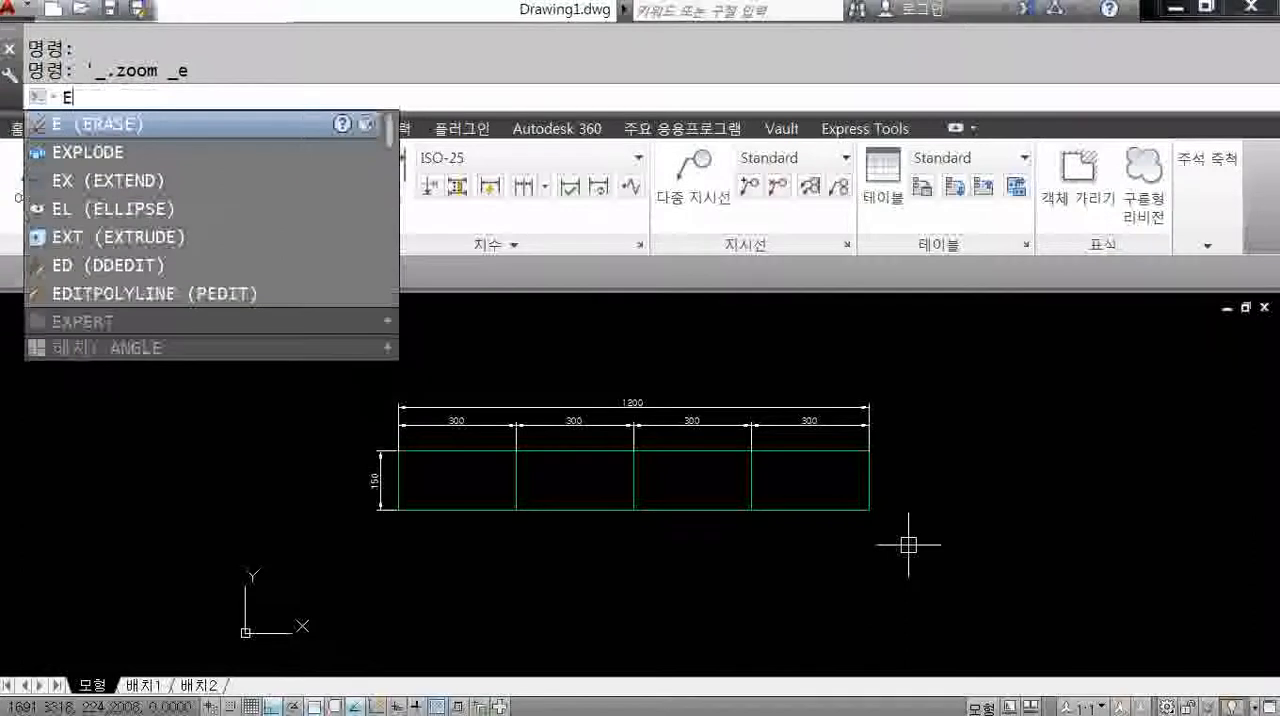
{"action": "key", "text": "Return"}
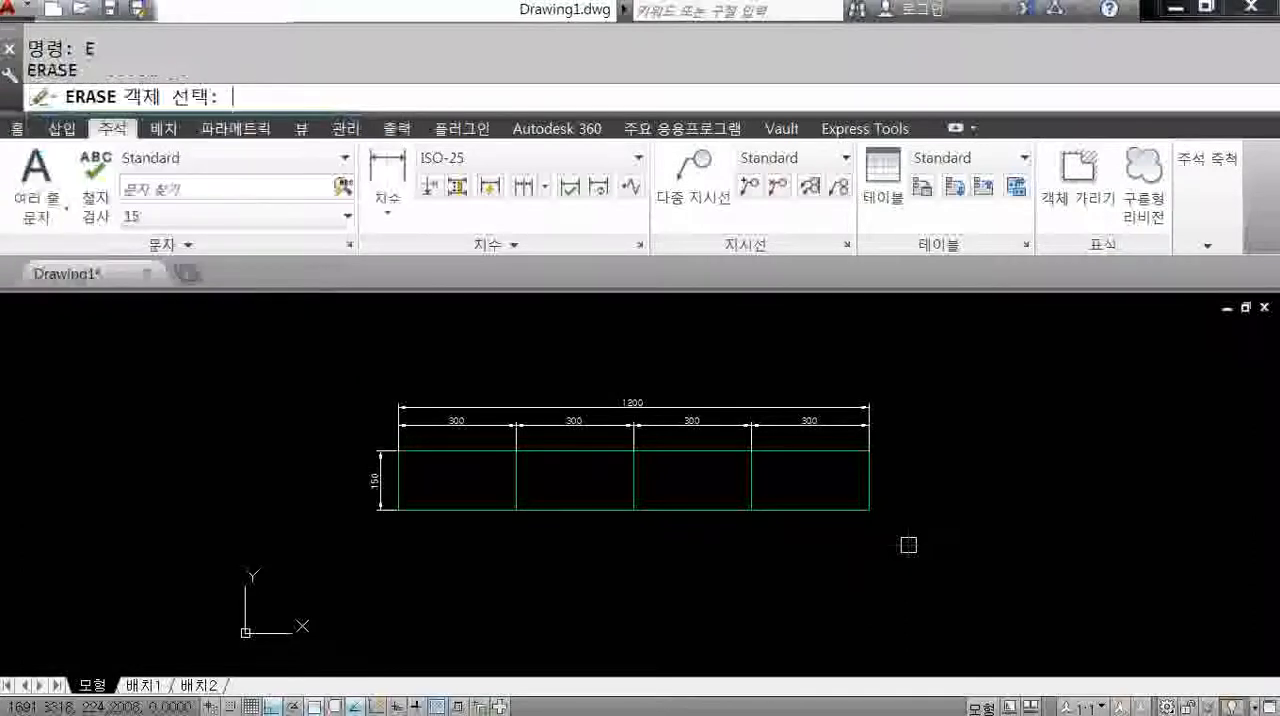
{"action": "type", "text": "ALL"}
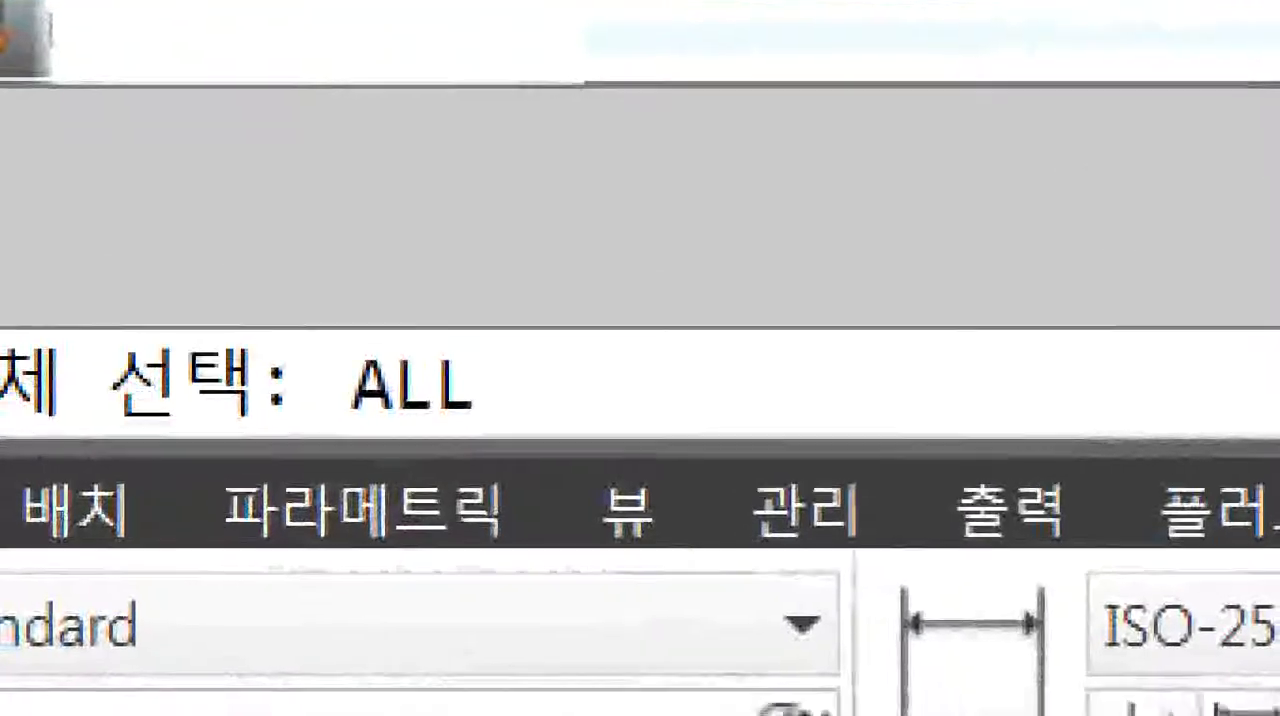
{"action": "left_click", "coordinate": [233, 98]}
{"action": "left_click_drag", "start_coordinate": [348, 194], "coordinate": [604, 323], "text": "ctrl"}
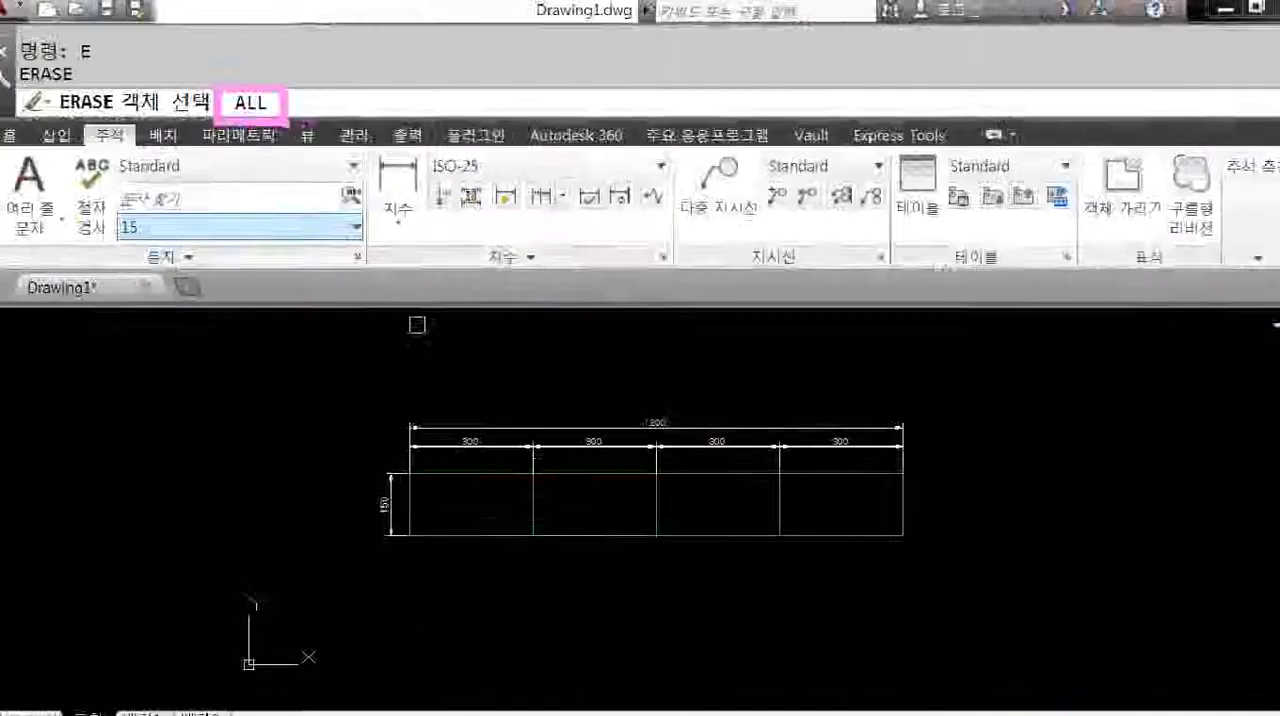
{"action": "key", "text": "Return"}
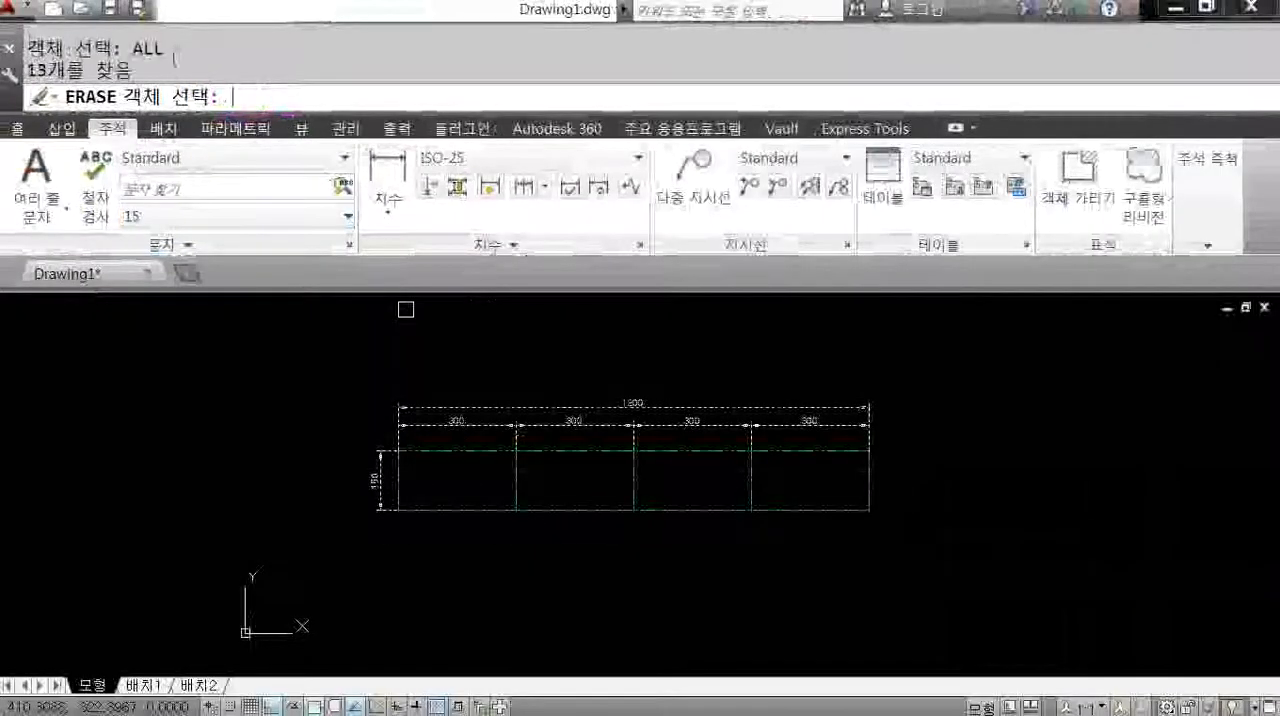
{"action": "key", "text": "Return"}
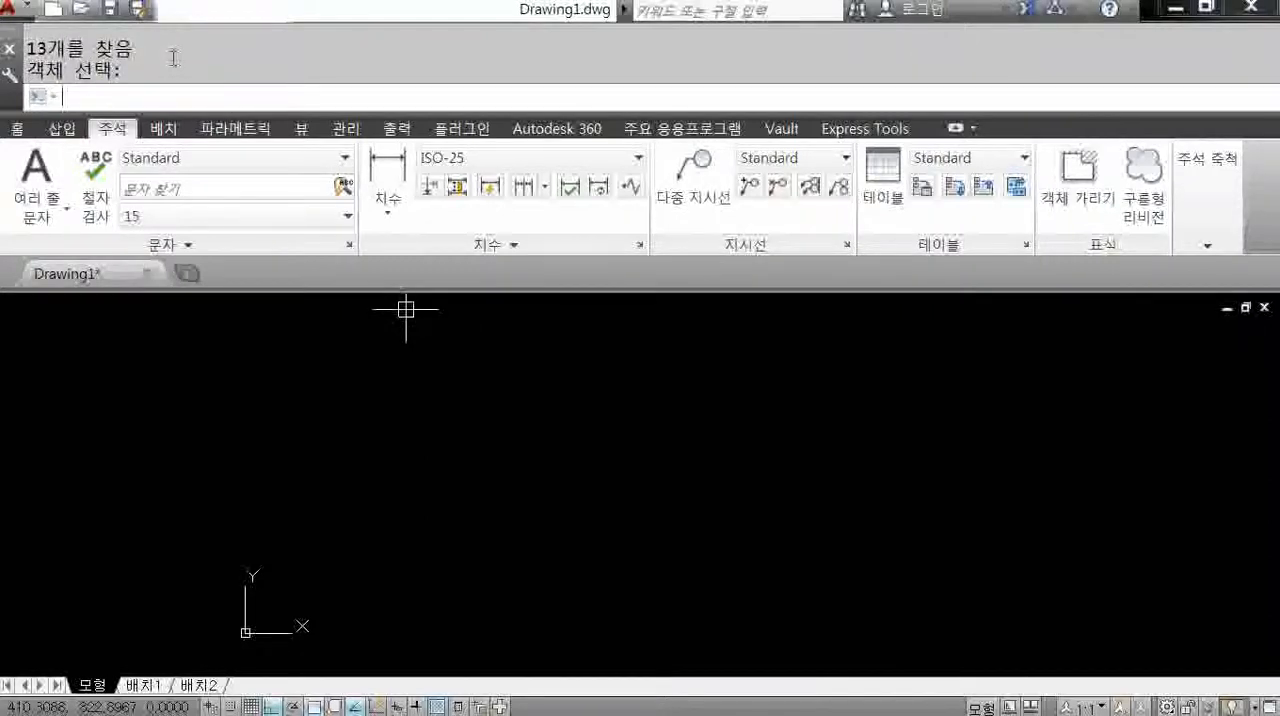
Run LIMITS and accept the default lower-left corner 0,0 and upper-right corner 420,297.
{"action": "type", "text": "LIMITS"}
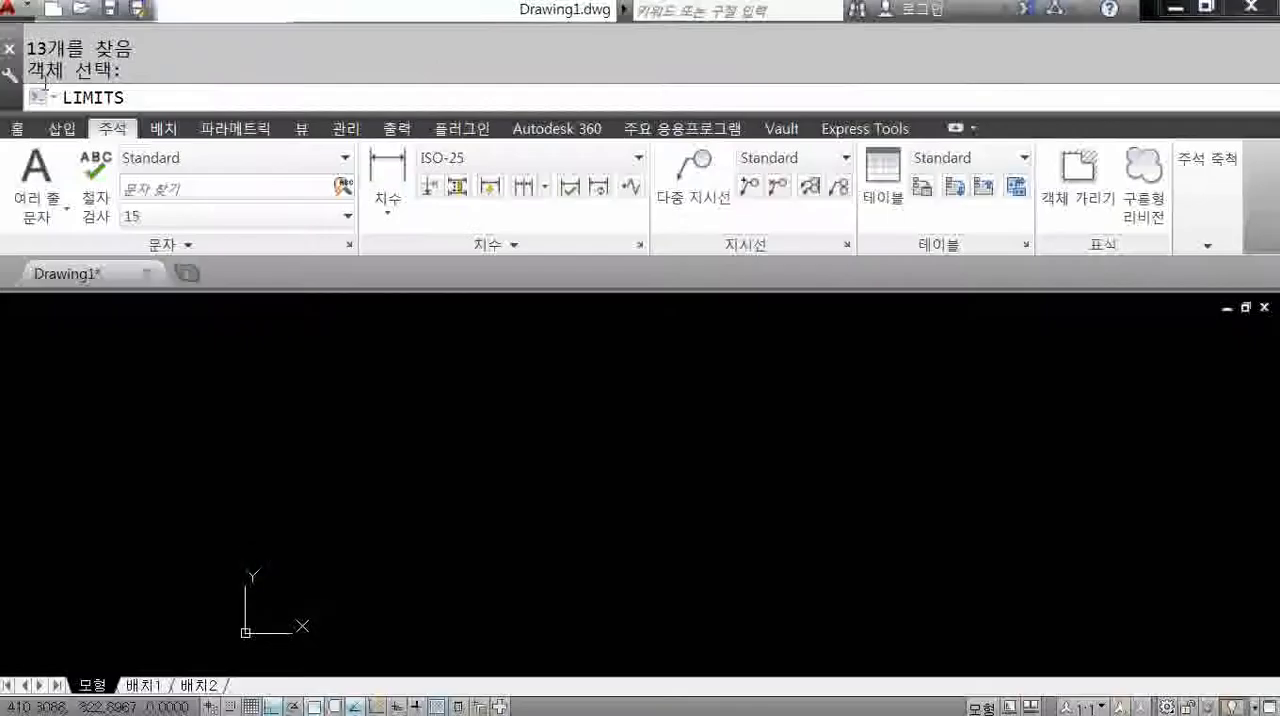
{"action": "key", "text": "Return"}
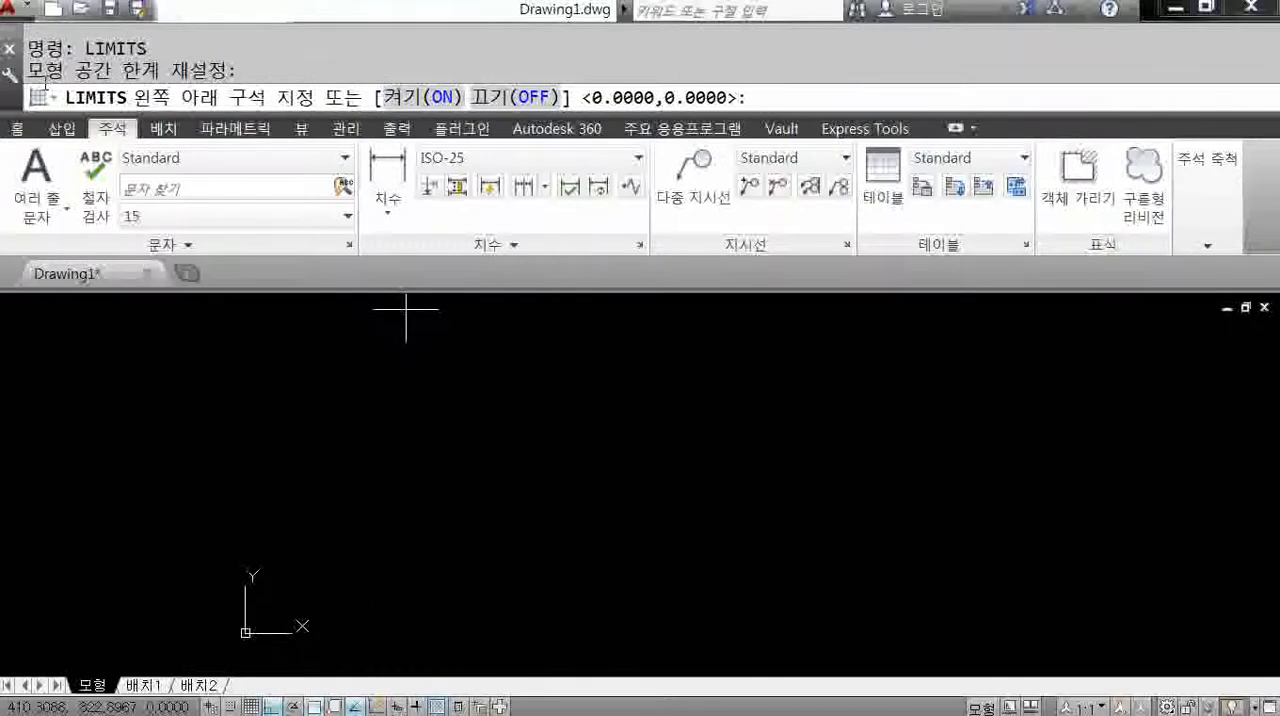
{"action": "key", "text": "Return"}
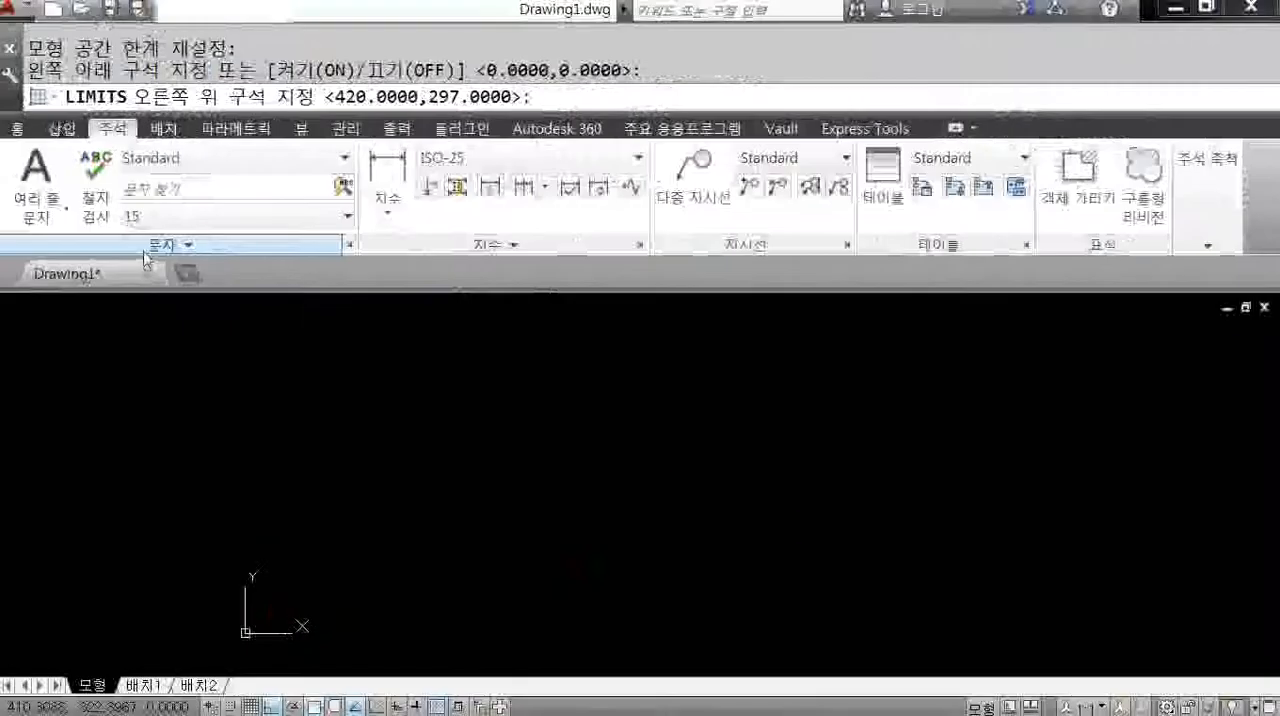
{"action": "key", "text": "Return"}
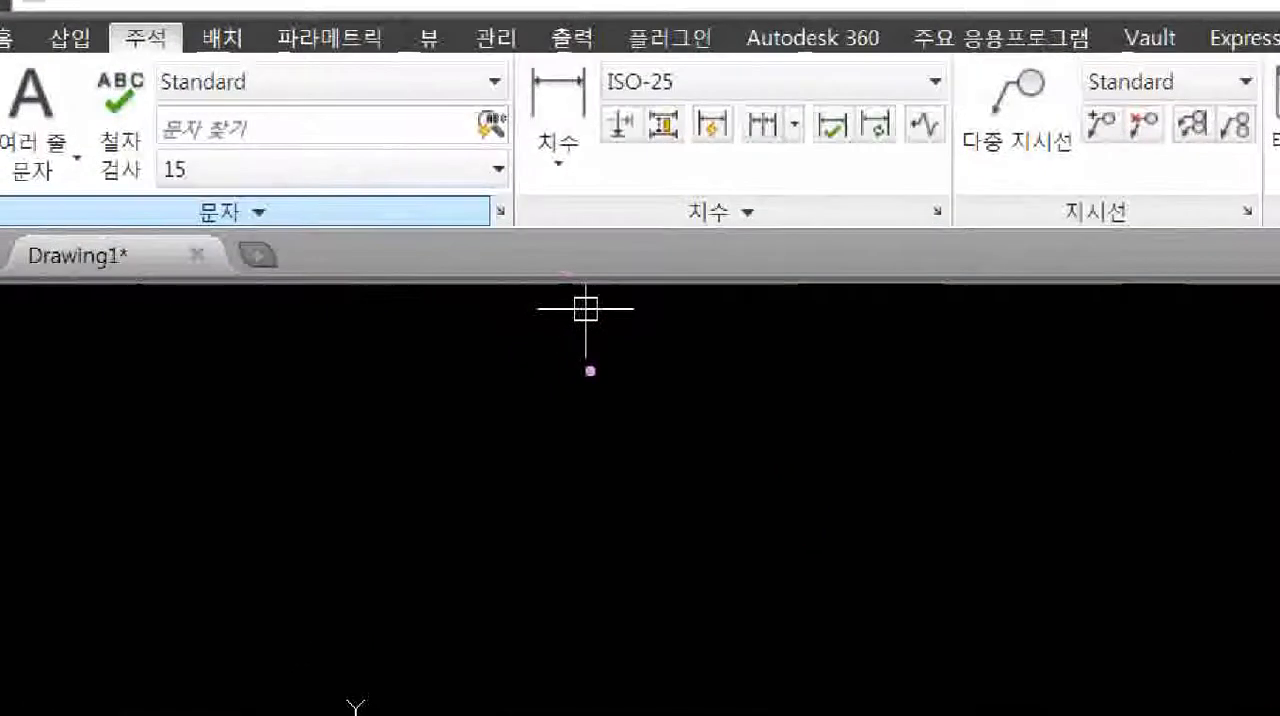
{"action": "left_click_drag", "start_coordinate": [592, 335], "coordinate": [622, 353]}
{"action": "left_click_drag", "start_coordinate": [590, 371], "coordinate": [621, 404]}
{"action": "left_click_drag", "start_coordinate": [671, 350], "coordinate": [686, 394]}
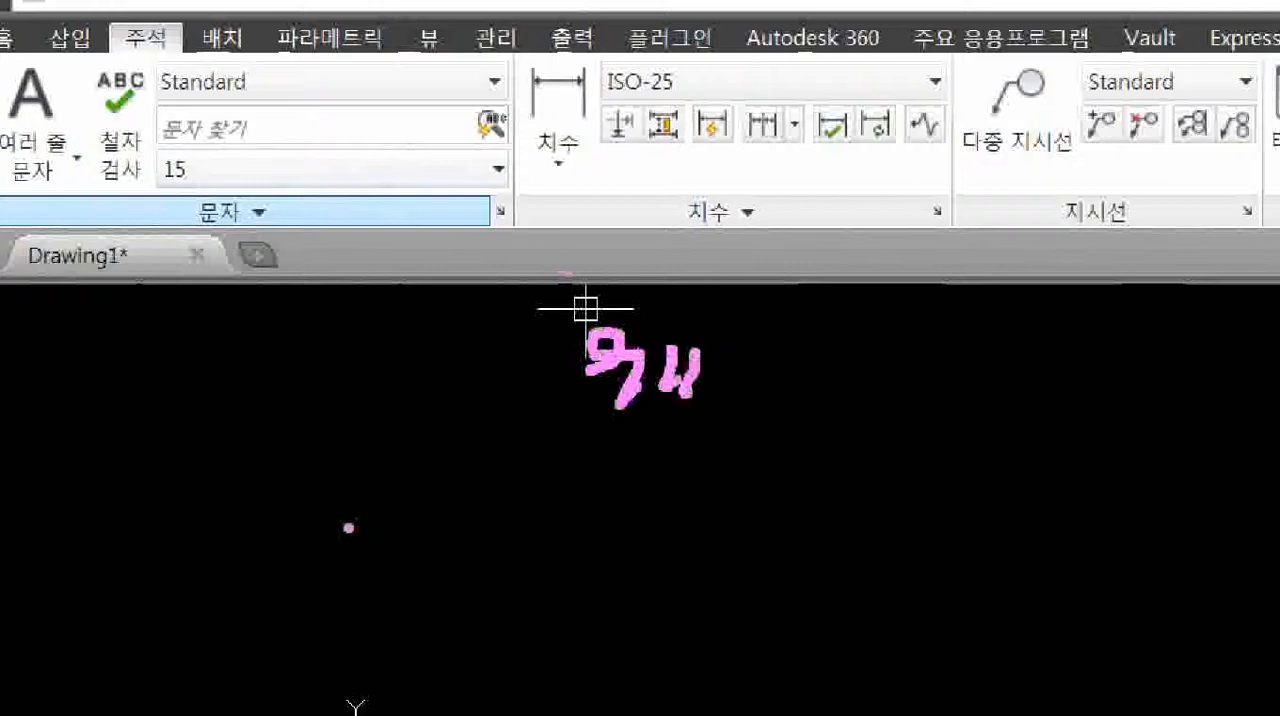
{"action": "mouse_move", "coordinate": [311, 503]}
{"action": "left_mouse_down"}
{"action": "mouse_move", "coordinate": [313, 488]}
{"action": "mouse_move", "coordinate": [330, 548]}
{"action": "left_mouse_up"}
{"action": "left_click_drag", "start_coordinate": [365, 503], "coordinate": [366, 537]}
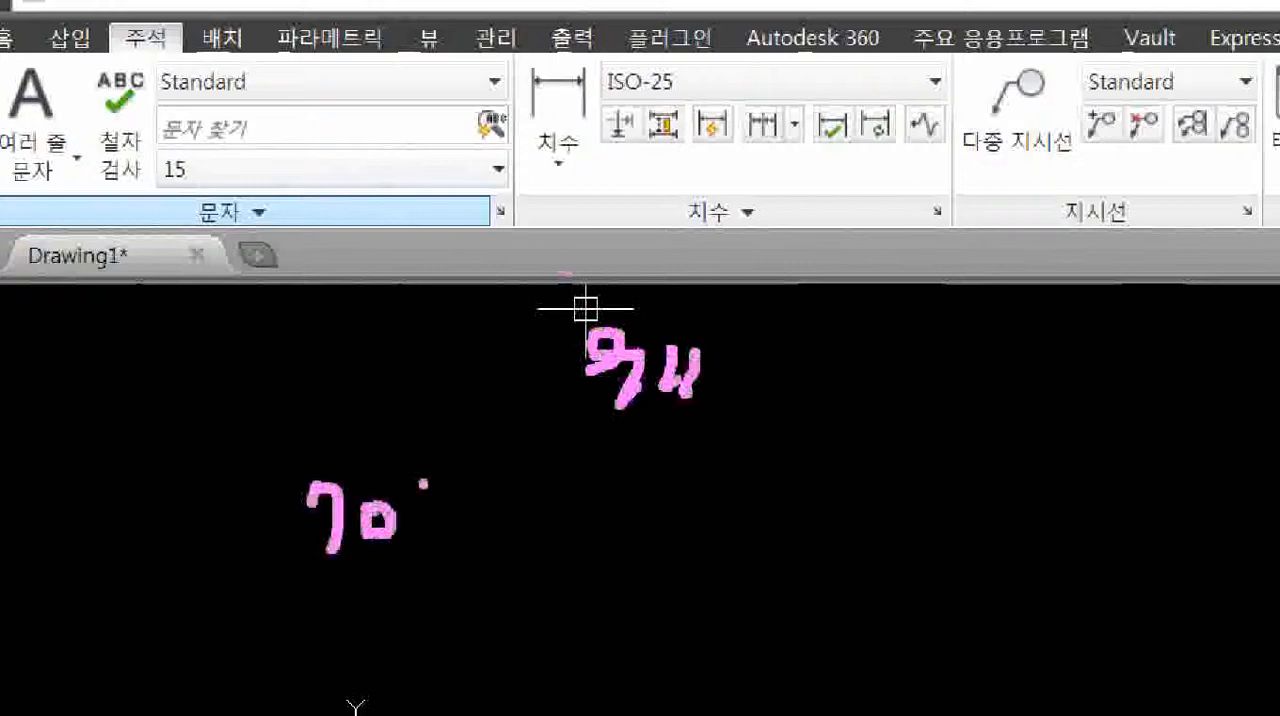
{"action": "left_click_drag", "start_coordinate": [423, 484], "coordinate": [420, 588]}
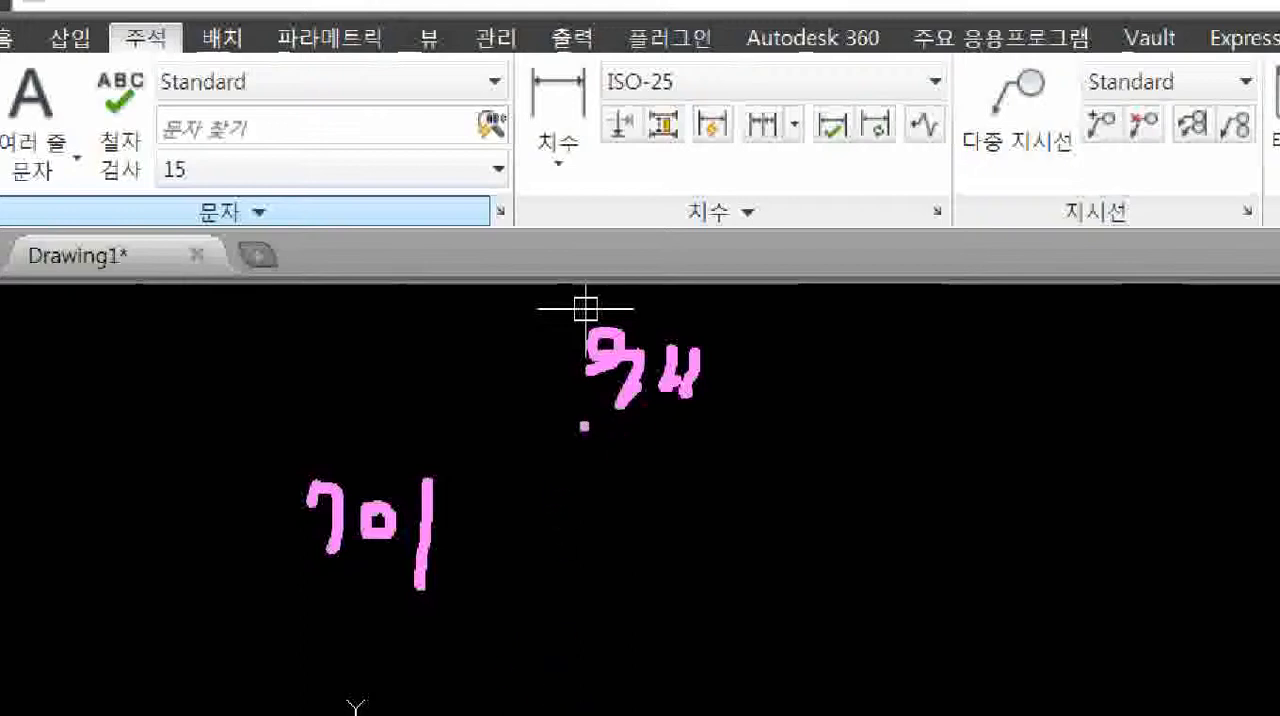
{"action": "left_click_drag", "start_coordinate": [582, 427], "coordinate": [765, 420]}
{"action": "left_click_drag", "start_coordinate": [312, 588], "coordinate": [433, 597]}
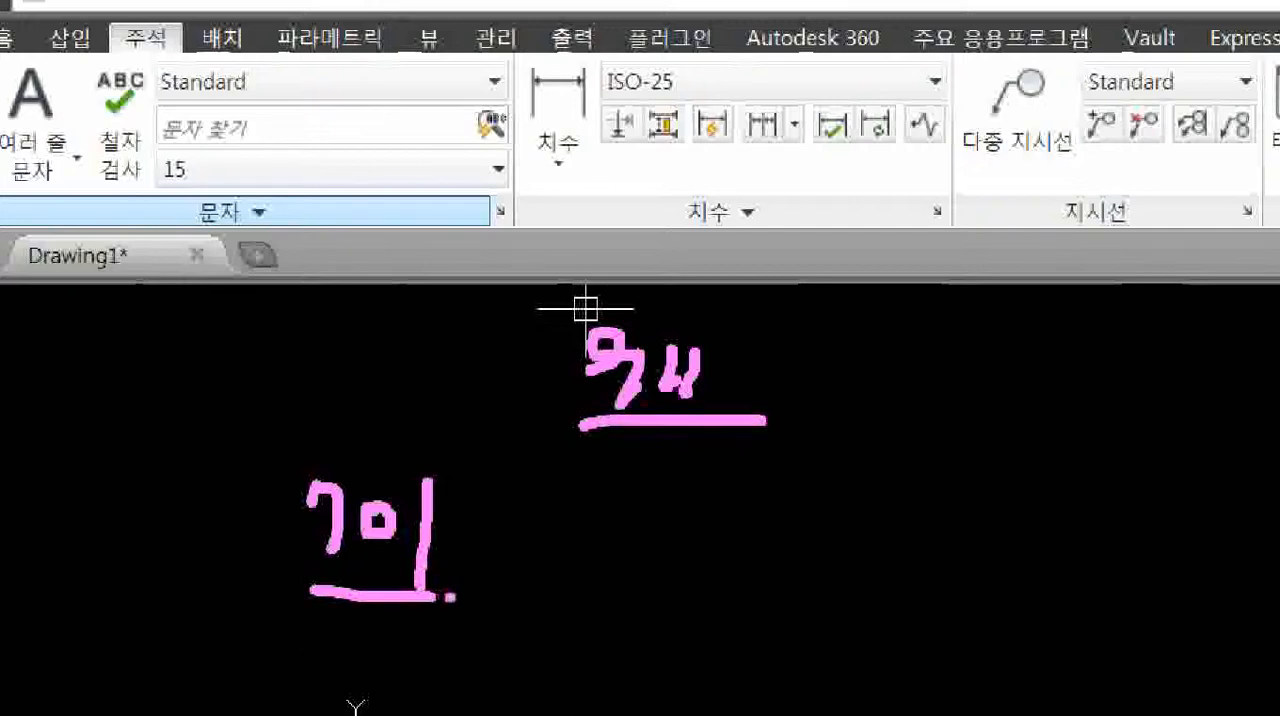
{"action": "mouse_move", "coordinate": [695, 467]}
{"action": "left_mouse_down"}
{"action": "mouse_move", "coordinate": [632, 285]}
{"action": "mouse_move", "coordinate": [735, 435]}
{"action": "left_mouse_up"}
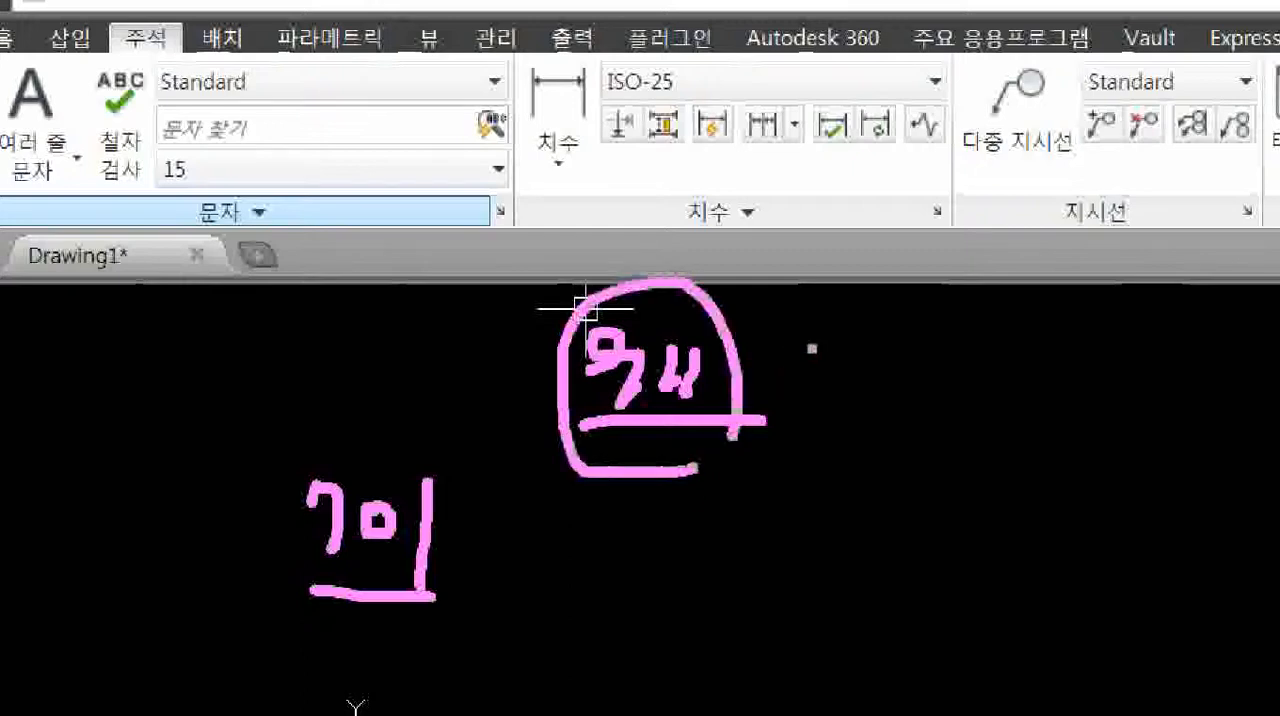
{"action": "mouse_move", "coordinate": [770, 345]}
{"action": "left_mouse_down"}
{"action": "mouse_move", "coordinate": [810, 398]}
{"action": "mouse_move", "coordinate": [772, 400]}
{"action": "left_mouse_up"}
{"action": "mouse_move", "coordinate": [848, 368]}
{"action": "left_mouse_down"}
{"action": "mouse_move", "coordinate": [876, 408]}
{"action": "mouse_move", "coordinate": [904, 378]}
{"action": "mouse_move", "coordinate": [958, 410]}
{"action": "left_mouse_up"}
{"action": "left_click_drag", "start_coordinate": [1058, 436], "coordinate": [838, 442]}
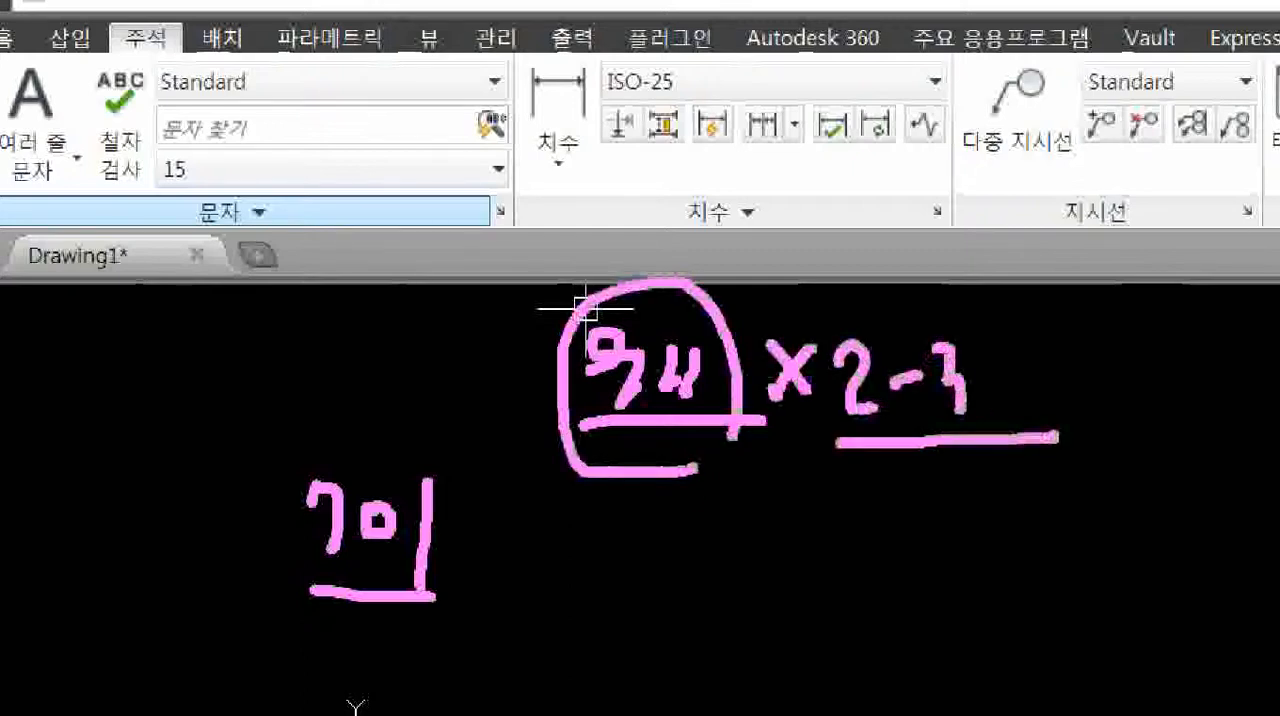
{"action": "mouse_move", "coordinate": [766, 466]}
{"action": "left_mouse_down"}
{"action": "mouse_move", "coordinate": [756, 512]}
{"action": "mouse_move", "coordinate": [790, 484]}
{"action": "left_mouse_up"}
{"action": "mouse_move", "coordinate": [796, 466]}
{"action": "left_mouse_down"}
{"action": "mouse_move", "coordinate": [822, 494]}
{"action": "mouse_move", "coordinate": [914, 504]}
{"action": "left_mouse_up"}
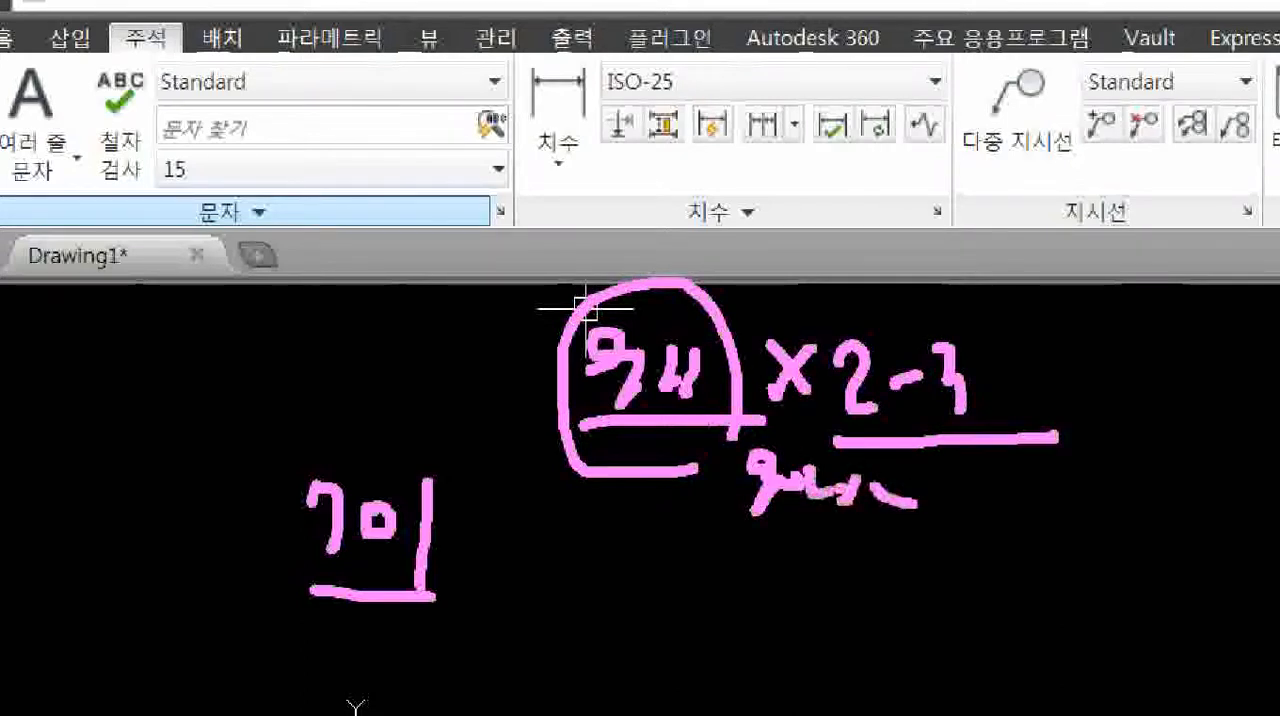
{"action": "left_click_drag", "start_coordinate": [692, 538], "coordinate": [714, 556]}
{"action": "left_click_drag", "start_coordinate": [757, 548], "coordinate": [804, 545]}
{"action": "mouse_move", "coordinate": [855, 585]}
{"action": "left_mouse_down"}
{"action": "mouse_move", "coordinate": [748, 600]}
{"action": "mouse_move", "coordinate": [722, 560]}
{"action": "left_mouse_up"}
{"action": "left_click_drag", "start_coordinate": [886, 543], "coordinate": [876, 582]}
{"action": "mouse_move", "coordinate": [900, 565]}
{"action": "left_mouse_down"}
{"action": "mouse_move", "coordinate": [980, 548]}
{"action": "mouse_move", "coordinate": [940, 535]}
{"action": "left_mouse_up"}
{"action": "mouse_move", "coordinate": [1036, 518]}
{"action": "left_mouse_down"}
{"action": "mouse_move", "coordinate": [1022, 562]}
{"action": "mouse_move", "coordinate": [1049, 546]}
{"action": "left_mouse_up"}
{"action": "mouse_move", "coordinate": [1058, 524]}
{"action": "left_mouse_down"}
{"action": "mouse_move", "coordinate": [1068, 543]}
{"action": "mouse_move", "coordinate": [1112, 522]}
{"action": "left_mouse_up"}
{"action": "mouse_move", "coordinate": [1146, 541]}
{"action": "left_mouse_down"}
{"action": "mouse_move", "coordinate": [843, 534]}
{"action": "mouse_move", "coordinate": [1126, 518]}
{"action": "left_mouse_up"}
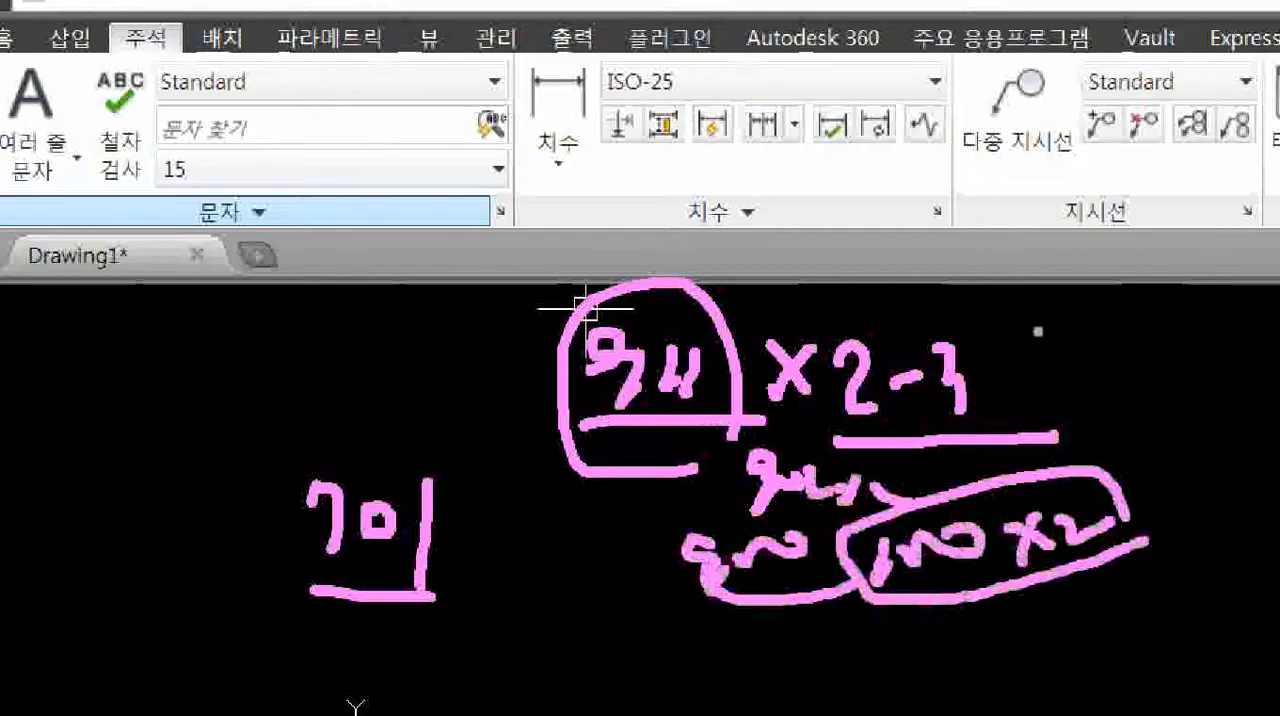
{"action": "mouse_move", "coordinate": [1008, 332]}
{"action": "left_mouse_down"}
{"action": "mouse_move", "coordinate": [1040, 350]}
{"action": "mouse_move", "coordinate": [1140, 352]}
{"action": "mouse_move", "coordinate": [1128, 322]}
{"action": "left_mouse_up"}
{"action": "mouse_move", "coordinate": [444, 528]}
{"action": "left_mouse_down"}
{"action": "mouse_move", "coordinate": [390, 566]}
{"action": "mouse_move", "coordinate": [434, 522]}
{"action": "left_mouse_up"}
{"action": "mouse_move", "coordinate": [222, 400]}
{"action": "left_mouse_down"}
{"action": "mouse_move", "coordinate": [302, 434]}
{"action": "mouse_move", "coordinate": [350, 428]}
{"action": "left_mouse_up"}
{"action": "left_click_drag", "start_coordinate": [236, 468], "coordinate": [336, 458]}
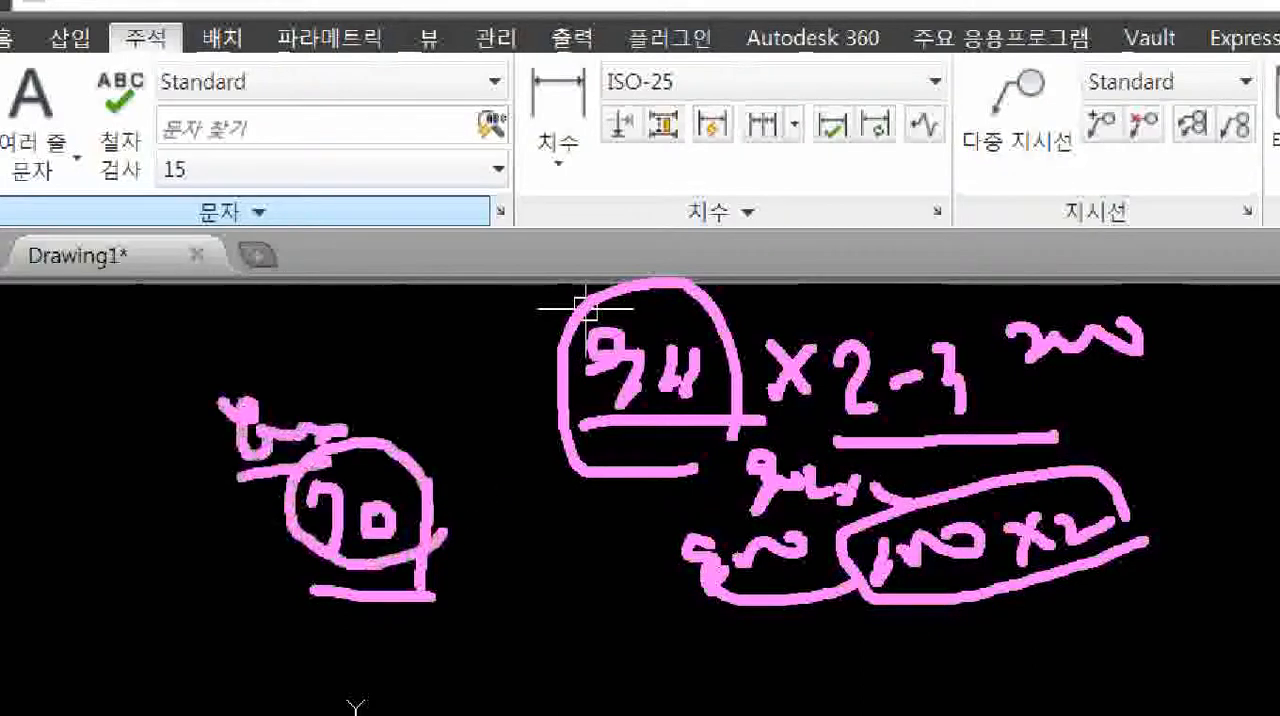
{"action": "left_click", "coordinate": [371, 431]}
{"action": "left_click_drag", "start_coordinate": [386, 384], "coordinate": [396, 436]}
{"action": "left_click_drag", "start_coordinate": [404, 388], "coordinate": [518, 424]}
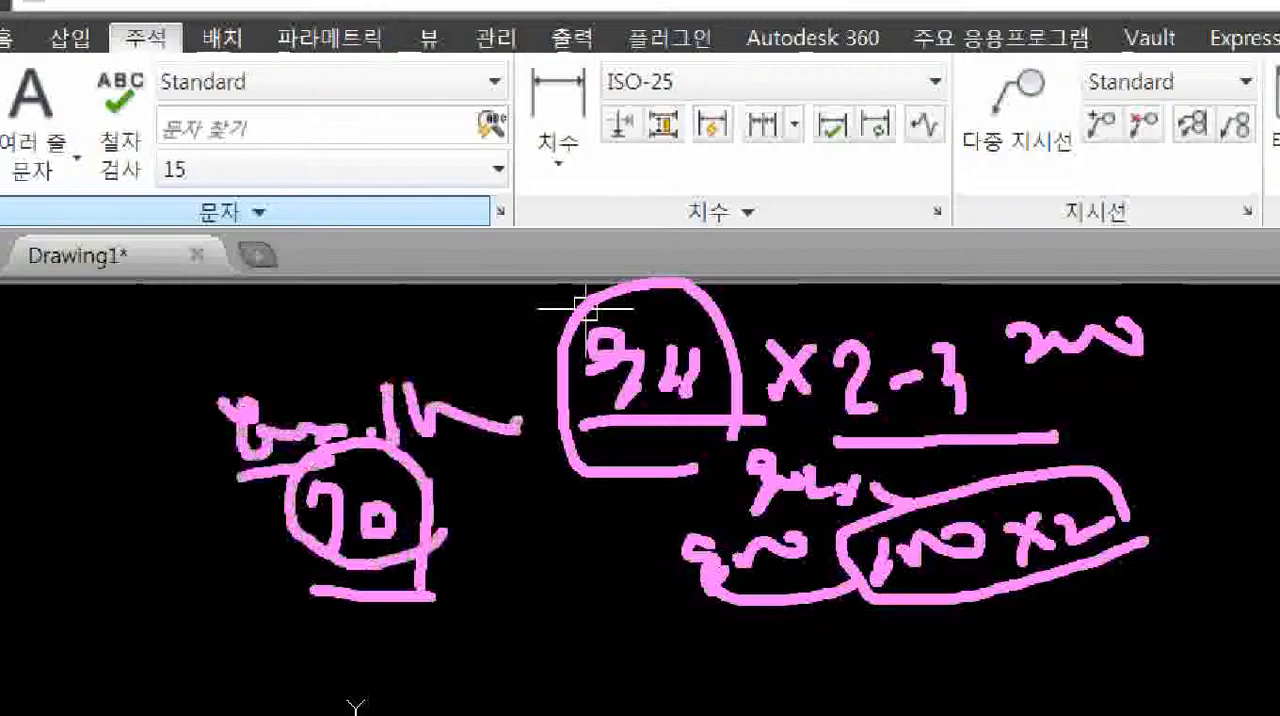
{"action": "key", "text": "Escape"}
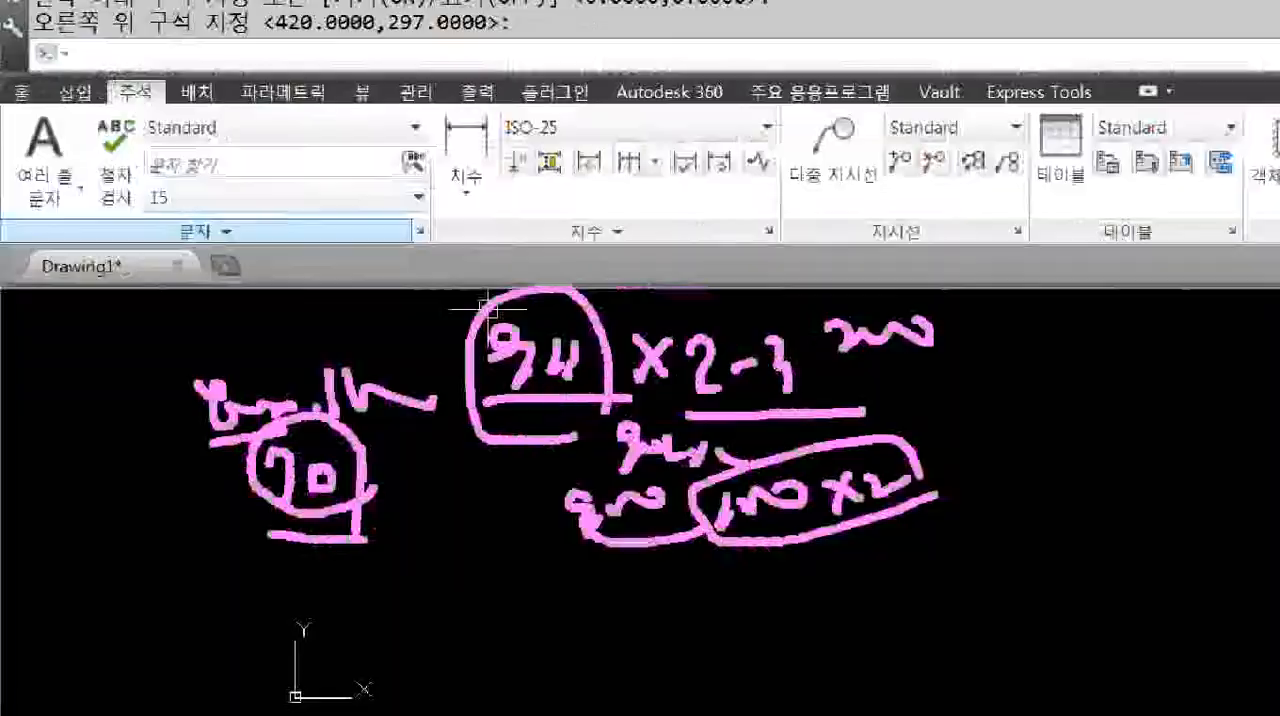
Set the model space limits with lower-left corner 0,0 and upper-right corner 2000,1600.
{"action": "type", "text": "limits"}
{"action": "key", "text": "Return"}
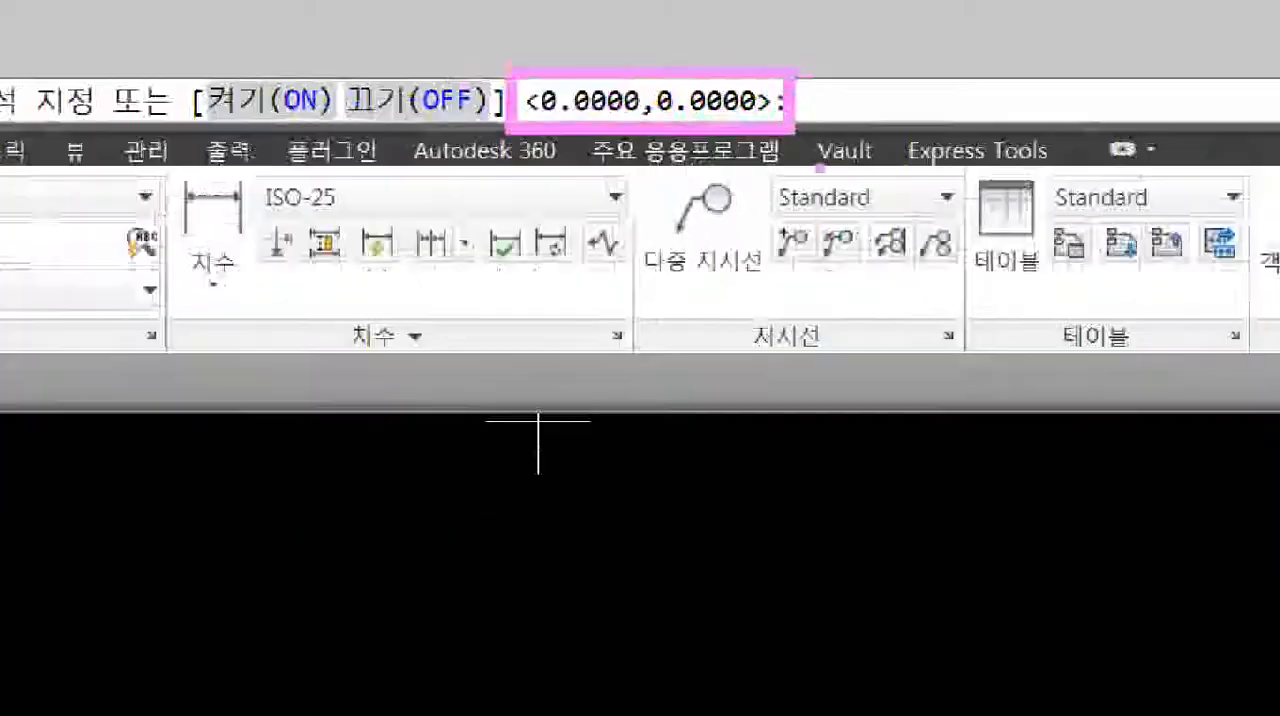
{"action": "key", "text": "Return"}
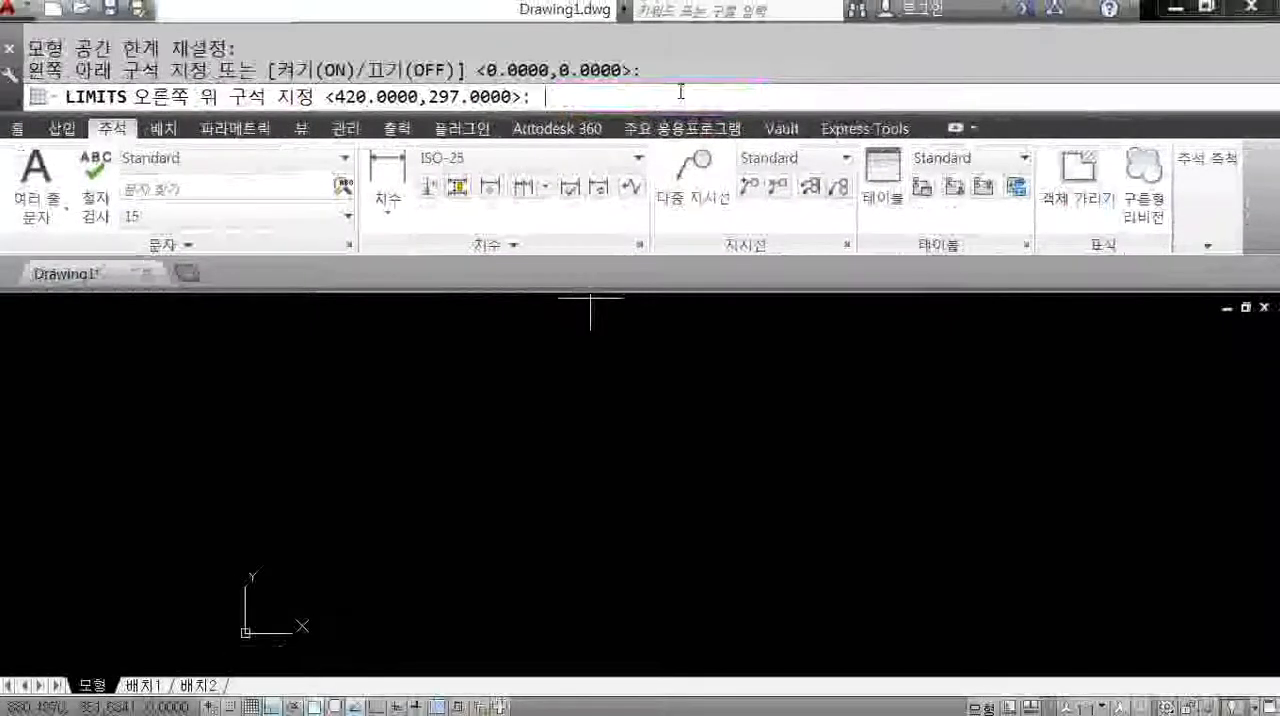
{"action": "type", "text": "2000,1"}
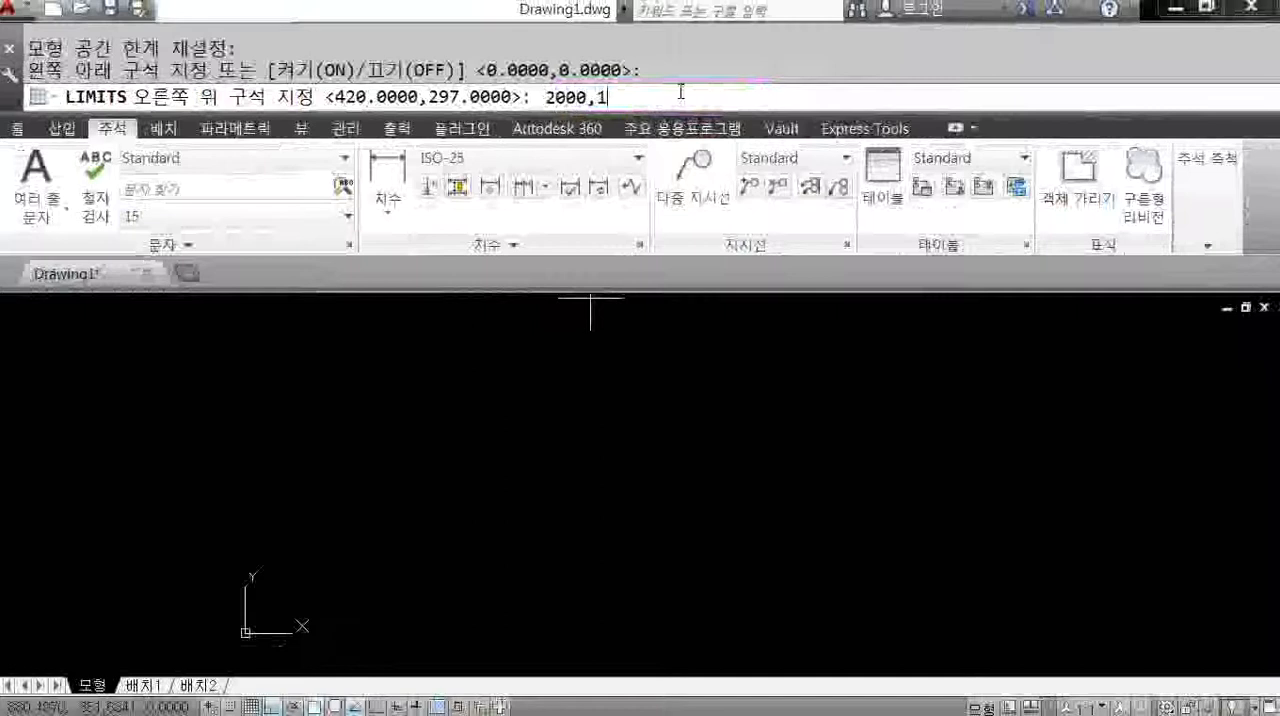
{"action": "type", "text": "600"}
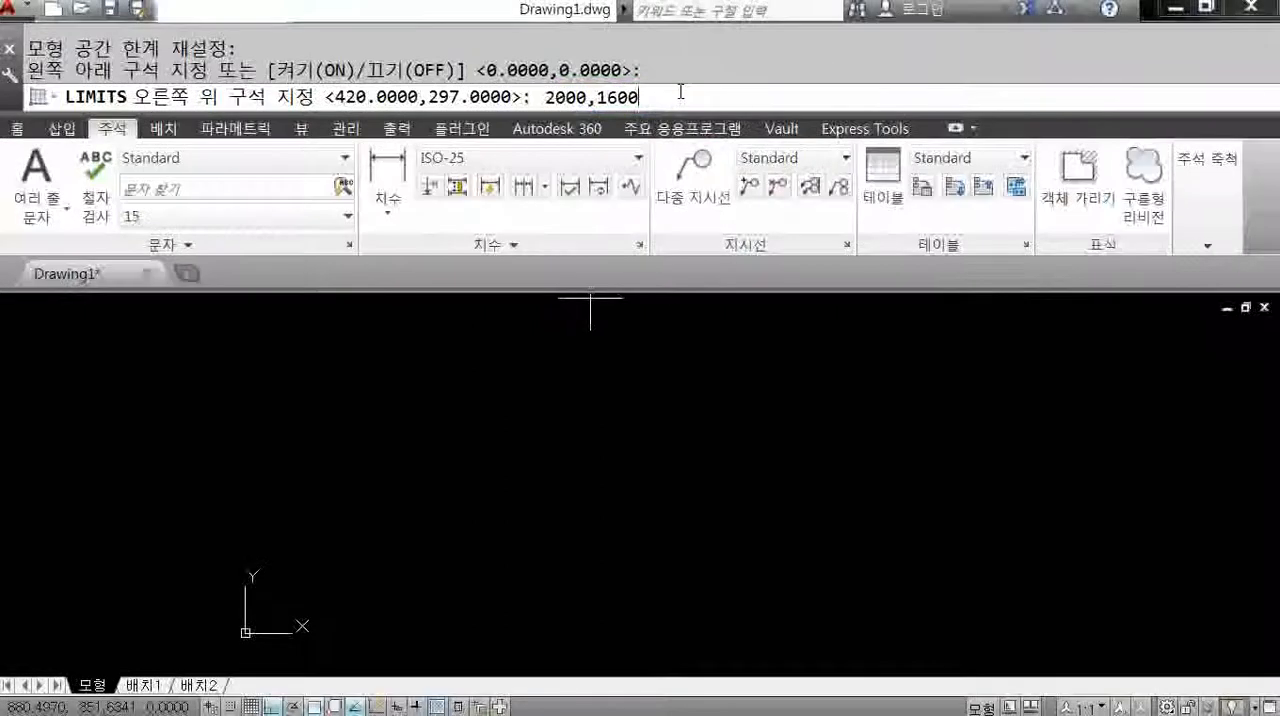
{"action": "key", "text": "Return"}
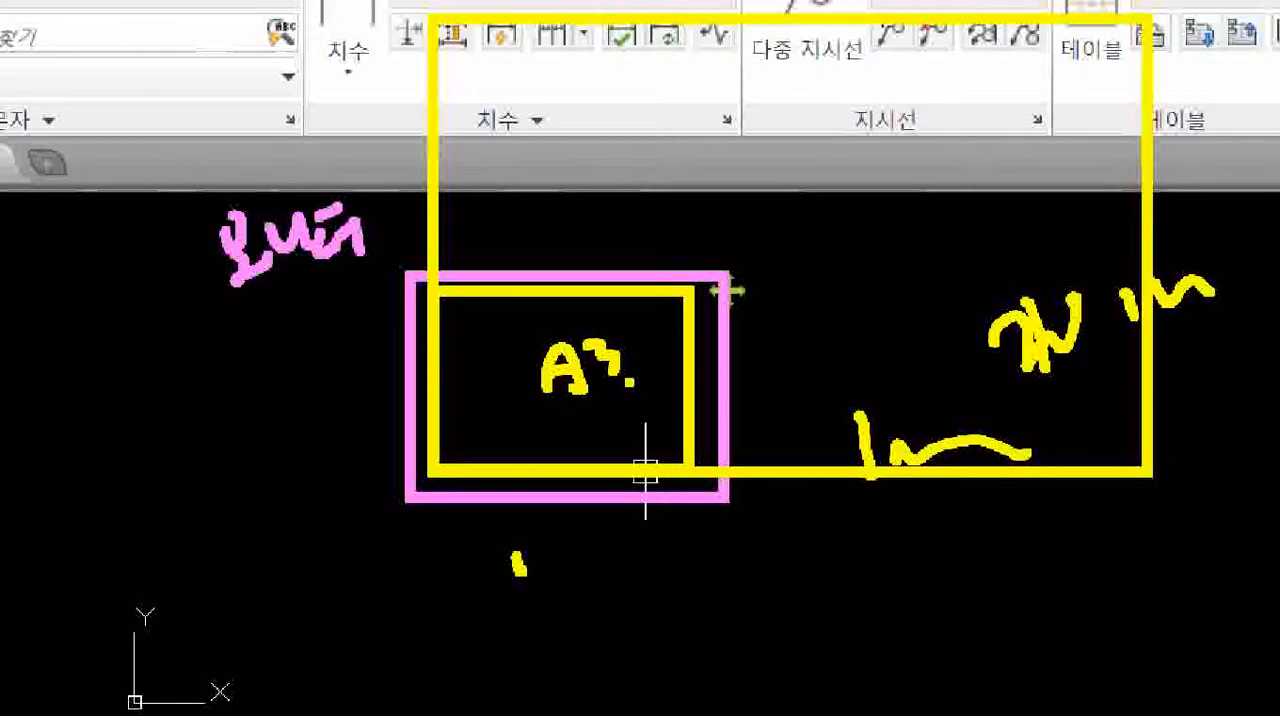
Zoom the view to All so the full drawing limits are displayed.
{"action": "mouse_move", "coordinate": [1144, 10]}
{"action": "left_mouse_down"}
{"action": "mouse_move", "coordinate": [914, 286]}
{"action": "mouse_move", "coordinate": [646, 374]}
{"action": "mouse_move", "coordinate": [656, 358]}
{"action": "mouse_move", "coordinate": [681, 396]}
{"action": "left_mouse_up"}
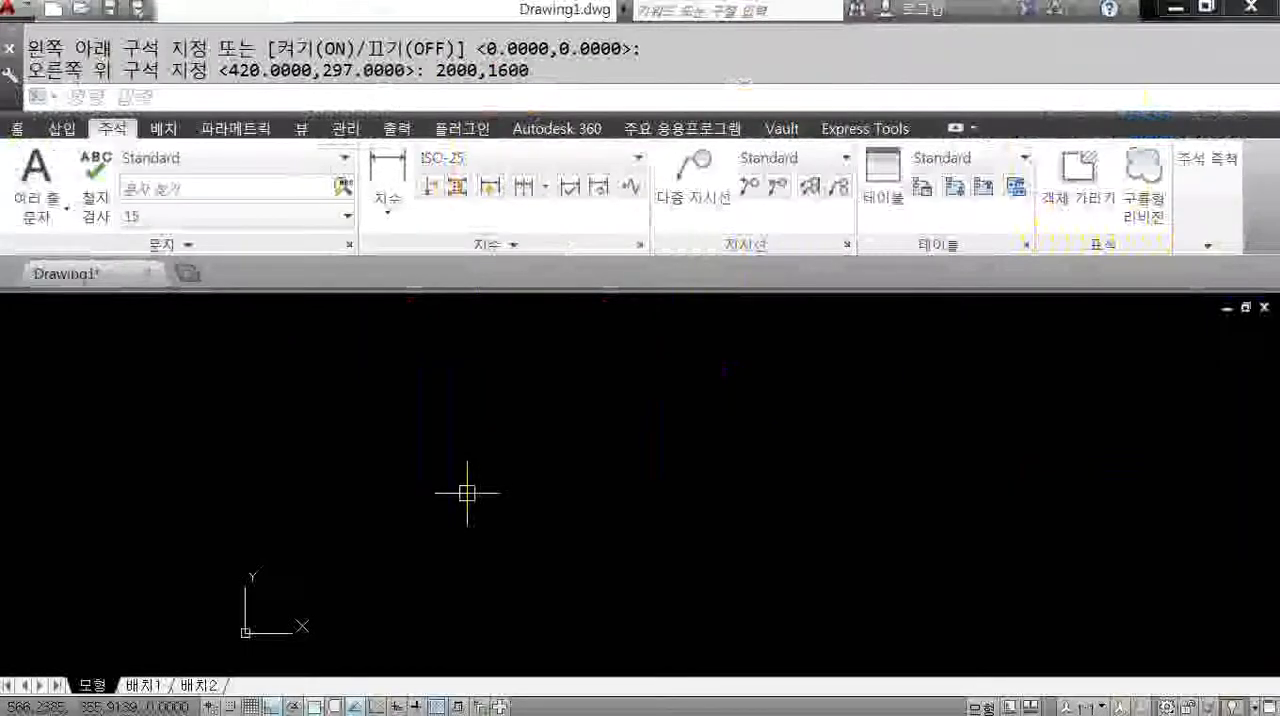
{"action": "type", "text": "Z"}
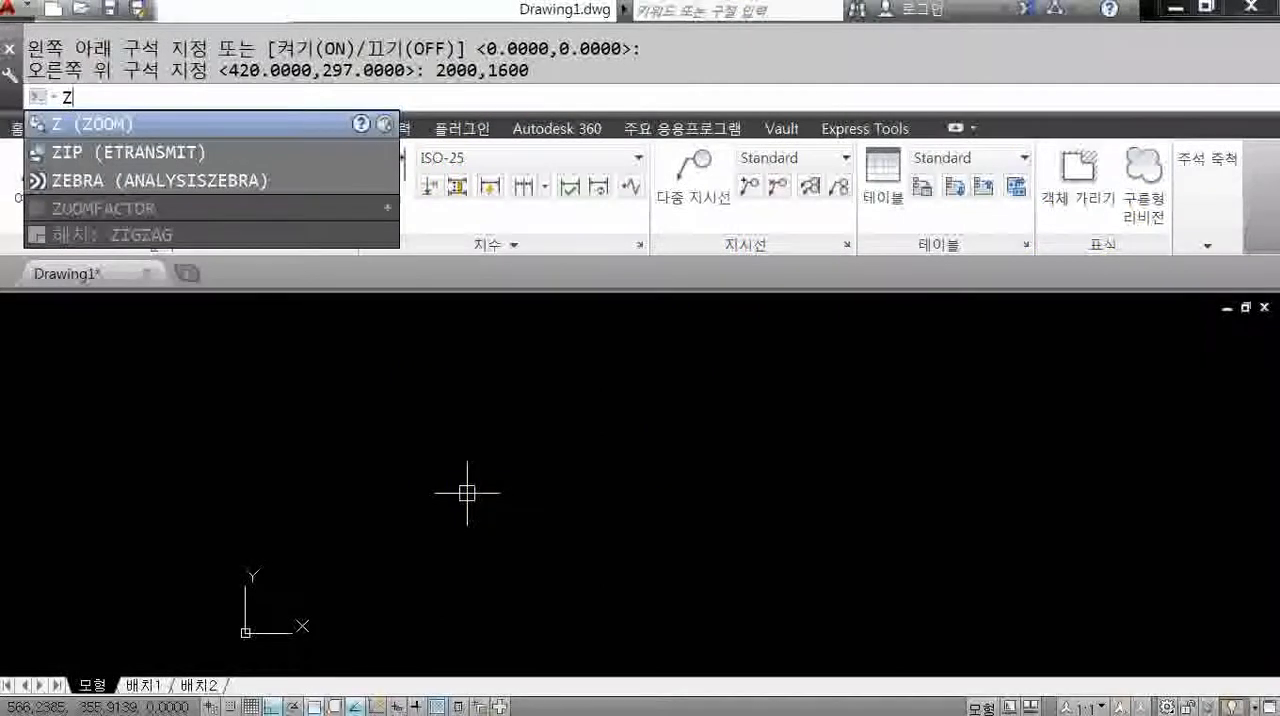
{"action": "key", "text": "Return"}
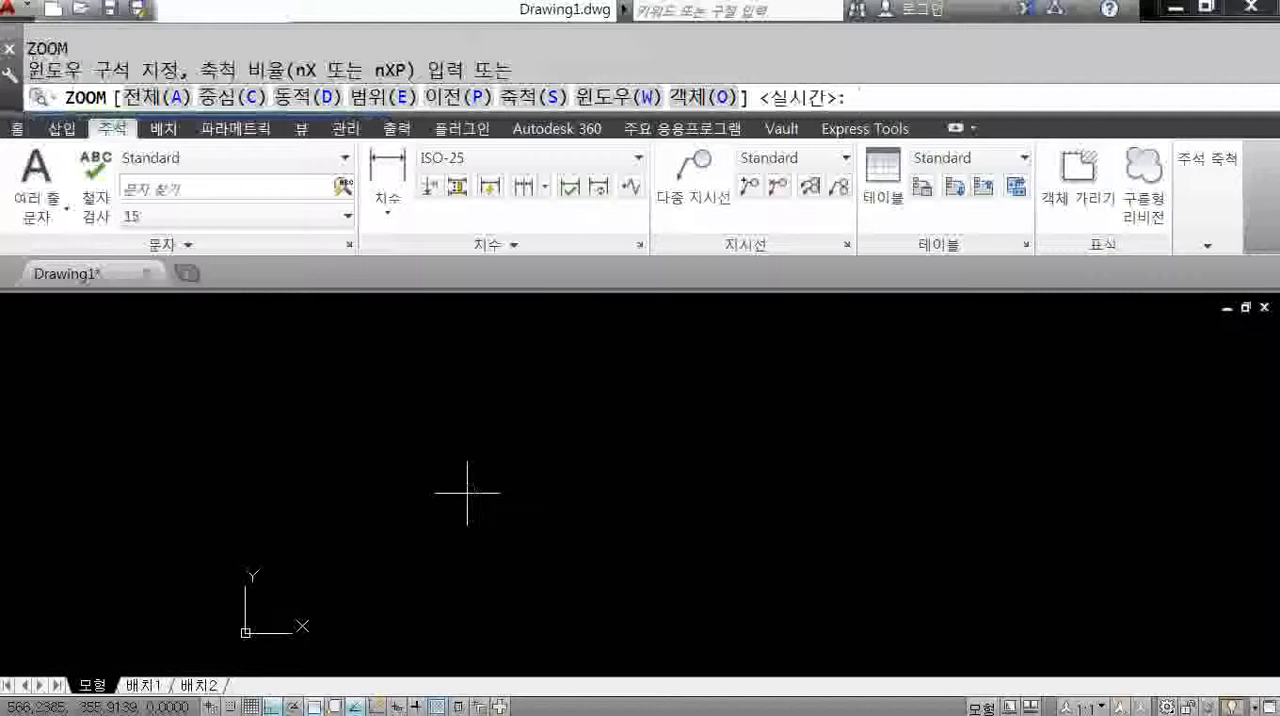
{"action": "type", "text": "A"}
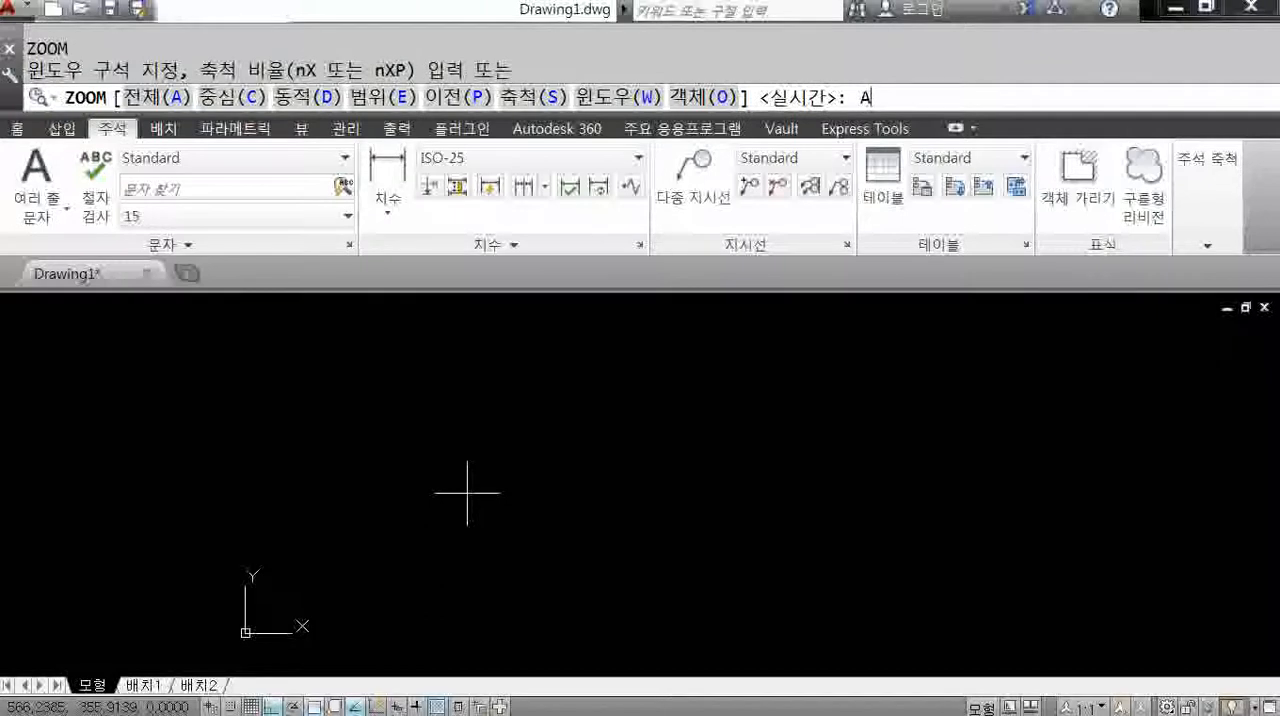
{"action": "key", "text": "Return"}
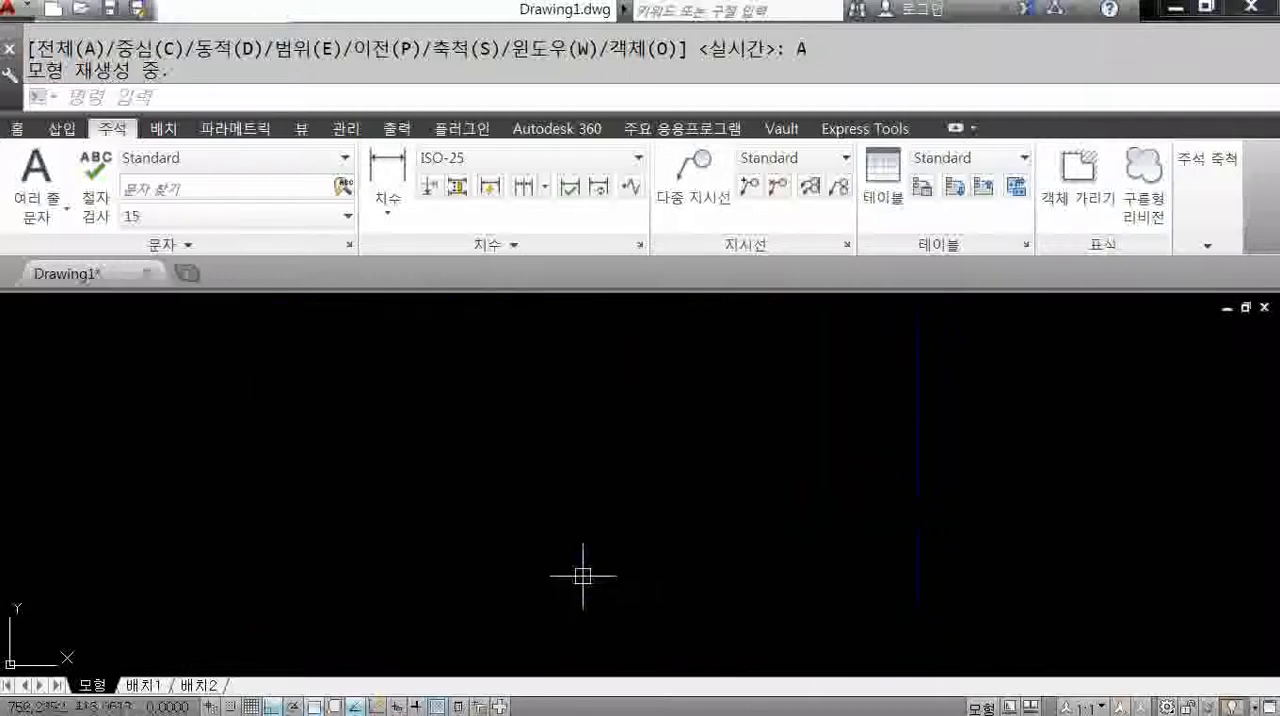
{"action": "type", "text": "l"}
{"action": "key", "text": "Return"}
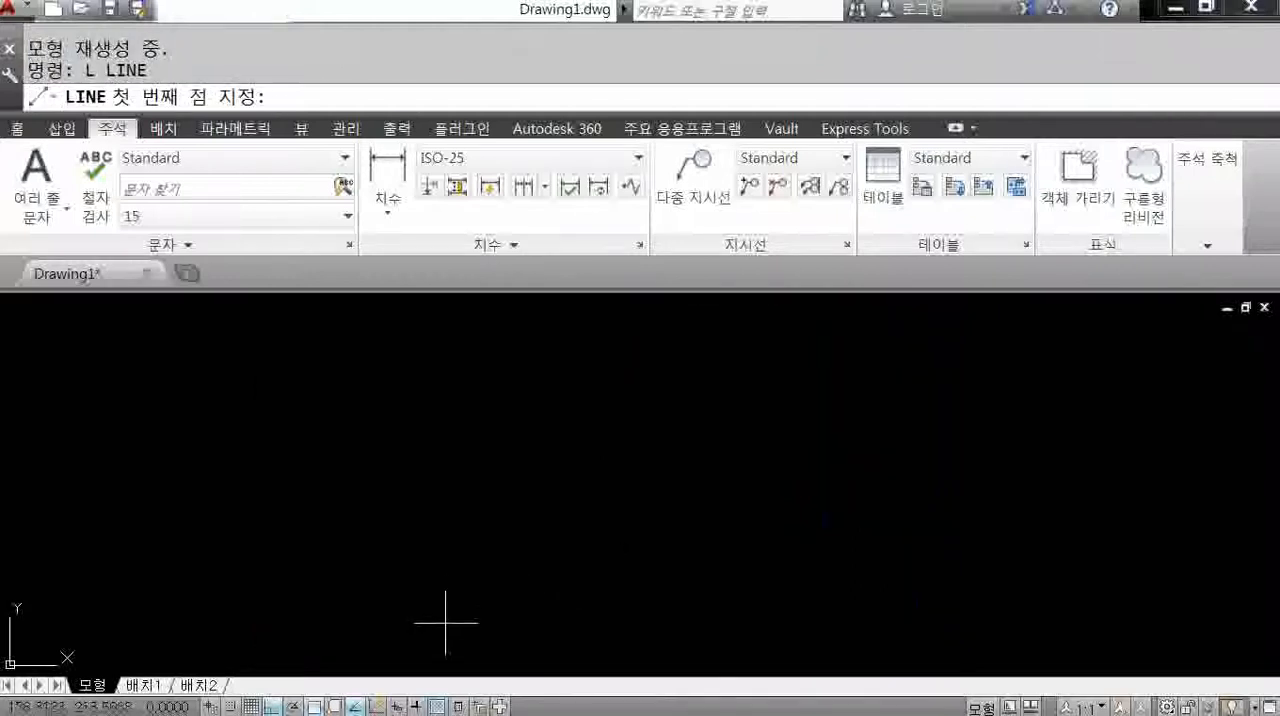
{"action": "left_click", "coordinate": [446, 624]}
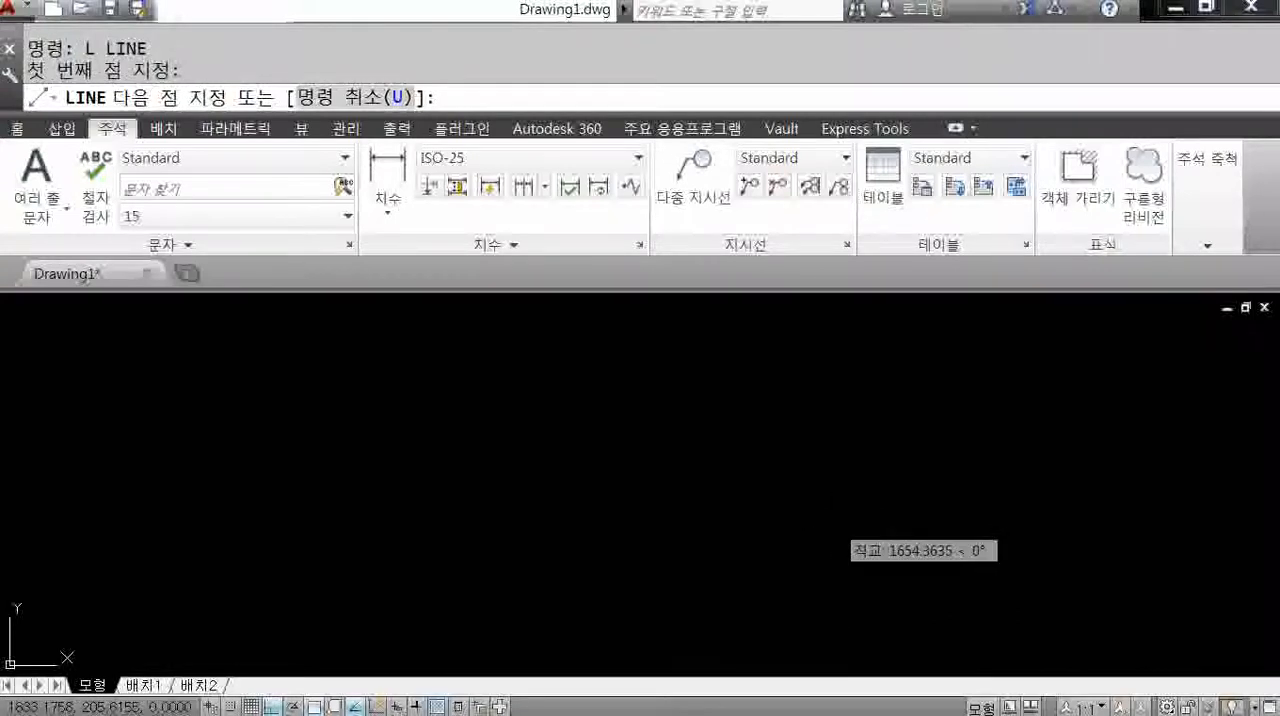
{"action": "key", "text": "Escape"}
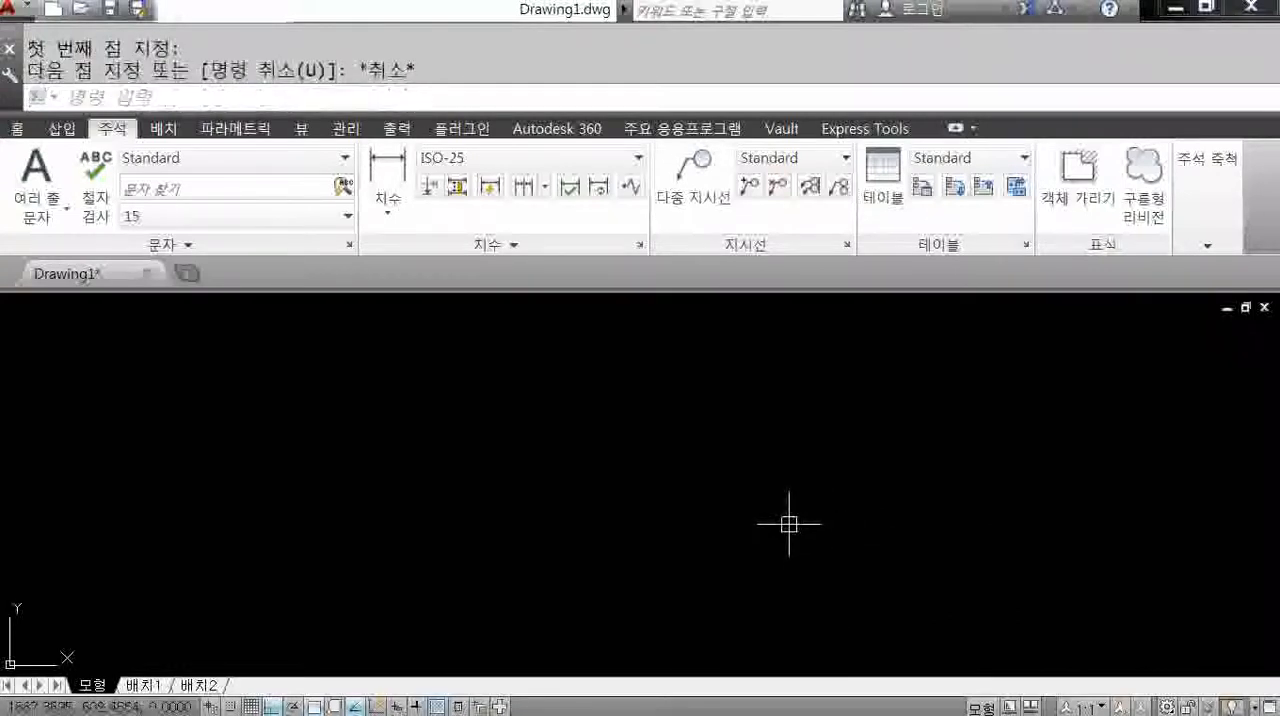
Draw a closed rectangle from four separate lines, 911 wide and 701 high, starting at its lower-left corner.
{"action": "type", "text": "l"}
{"action": "key", "text": "Return"}
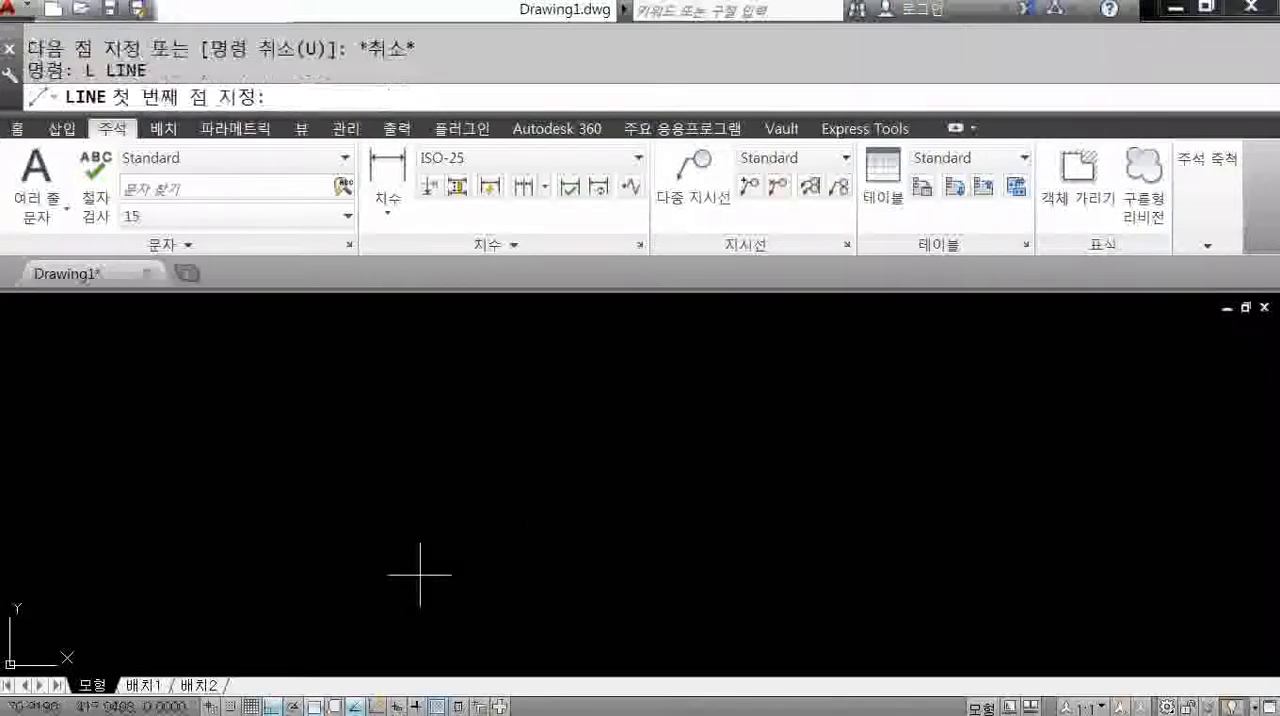
{"action": "left_click", "coordinate": [385, 596]}
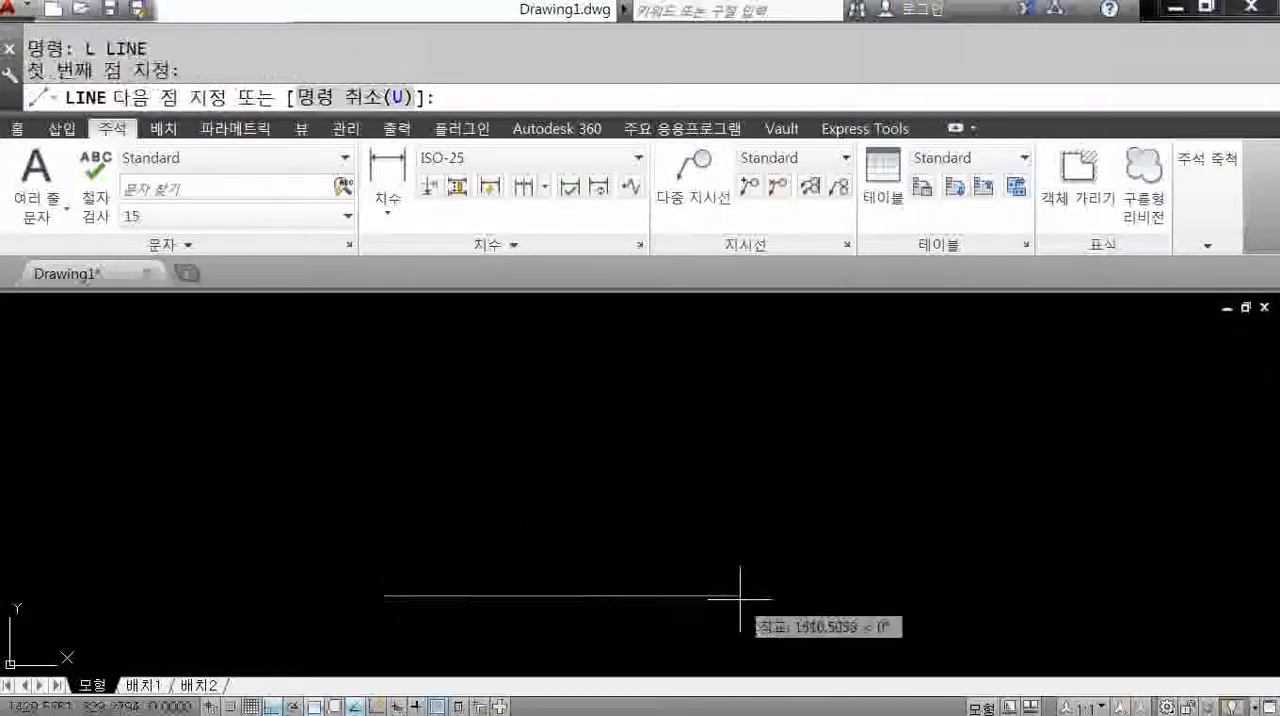
{"action": "type", "text": "911"}
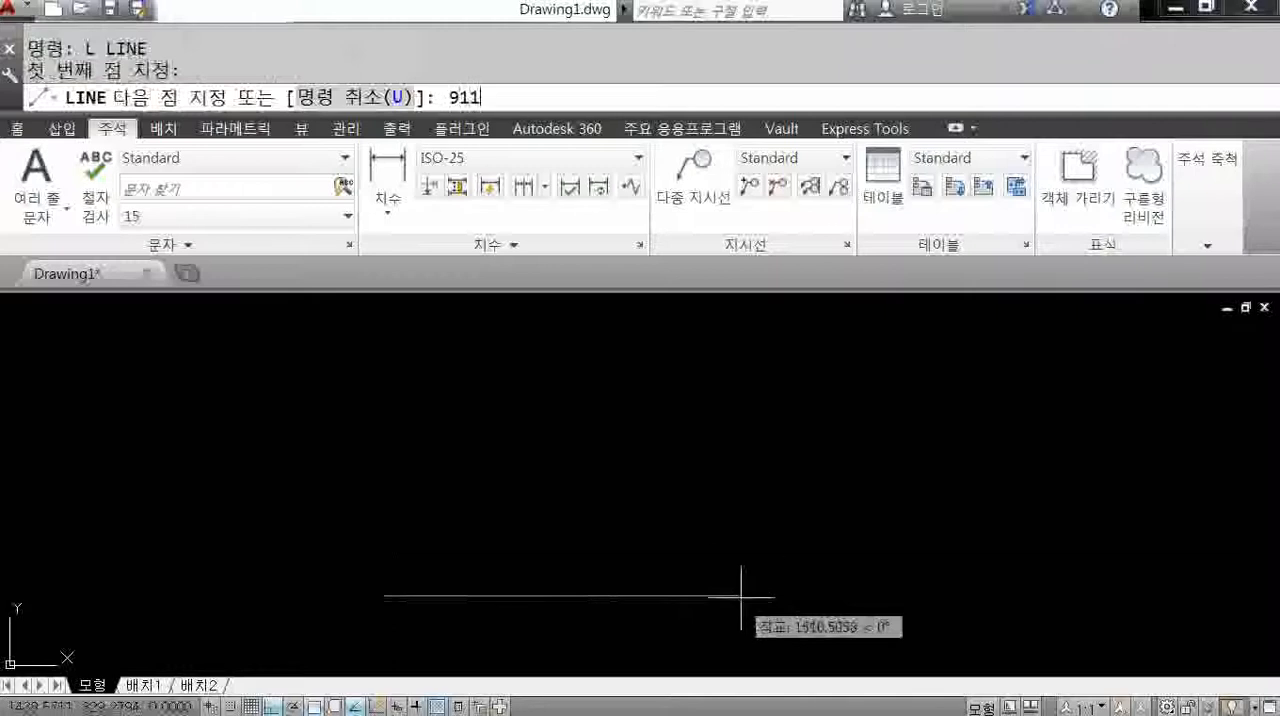
{"action": "key", "text": "Return"}
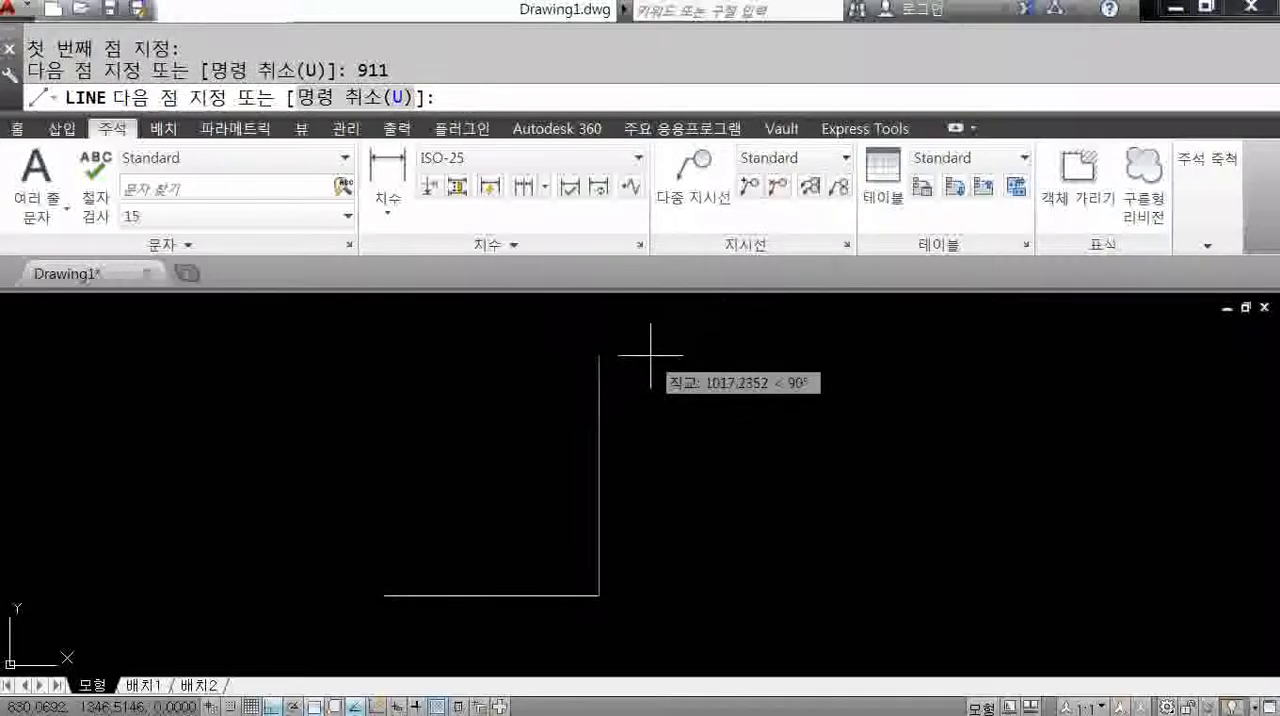
{"action": "type", "text": "701"}
{"action": "key", "text": "Return"}
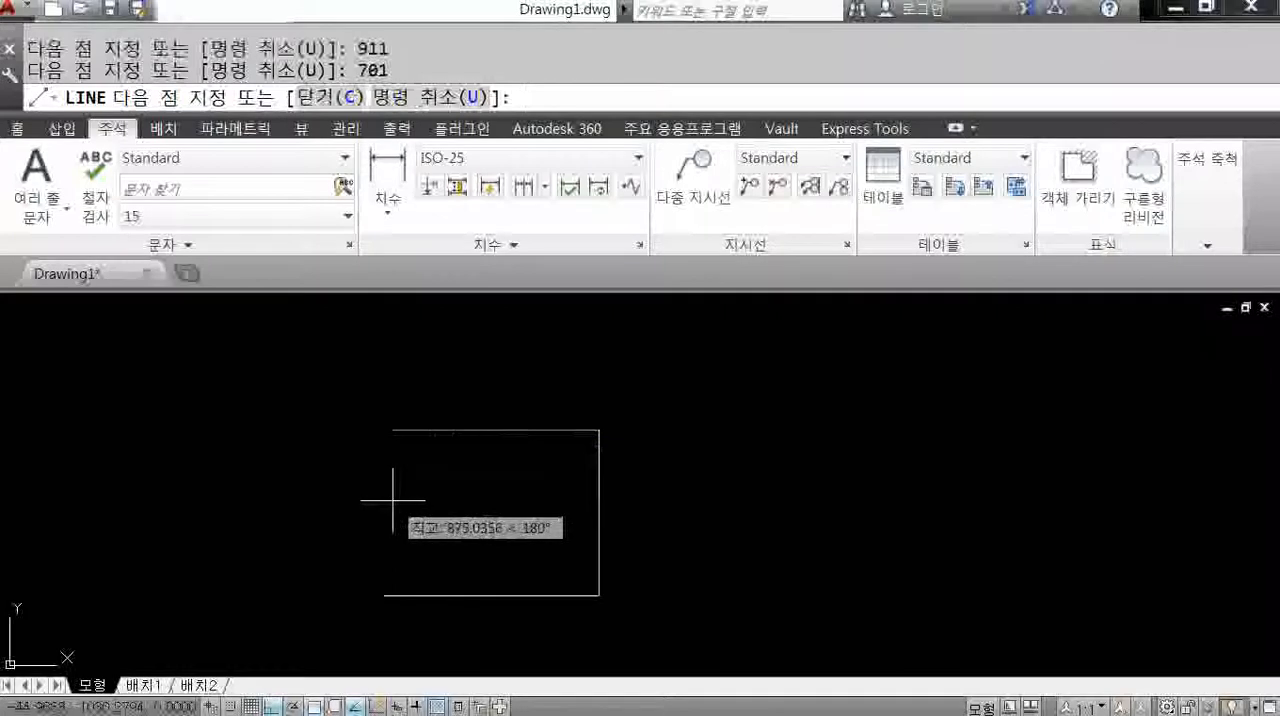
{"action": "type", "text": "911"}
{"action": "key", "text": "Return"}
{"action": "type", "text": "C"}
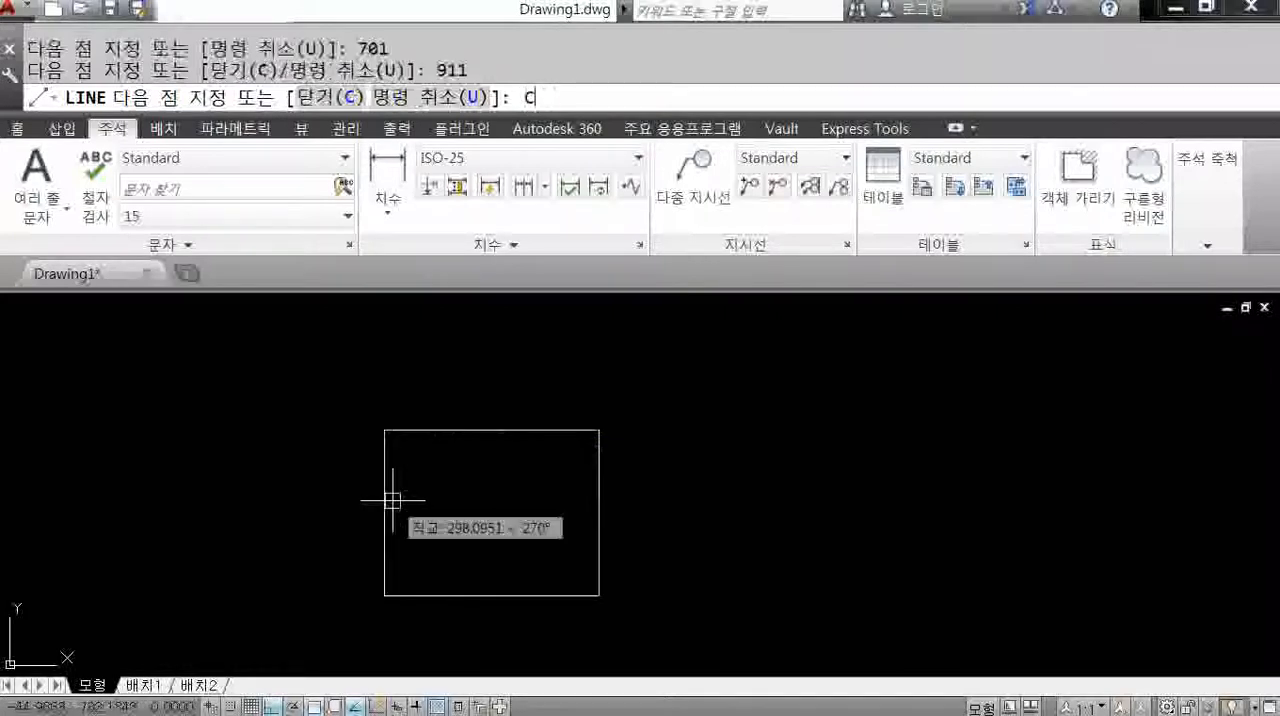
{"action": "key", "text": "Return"}
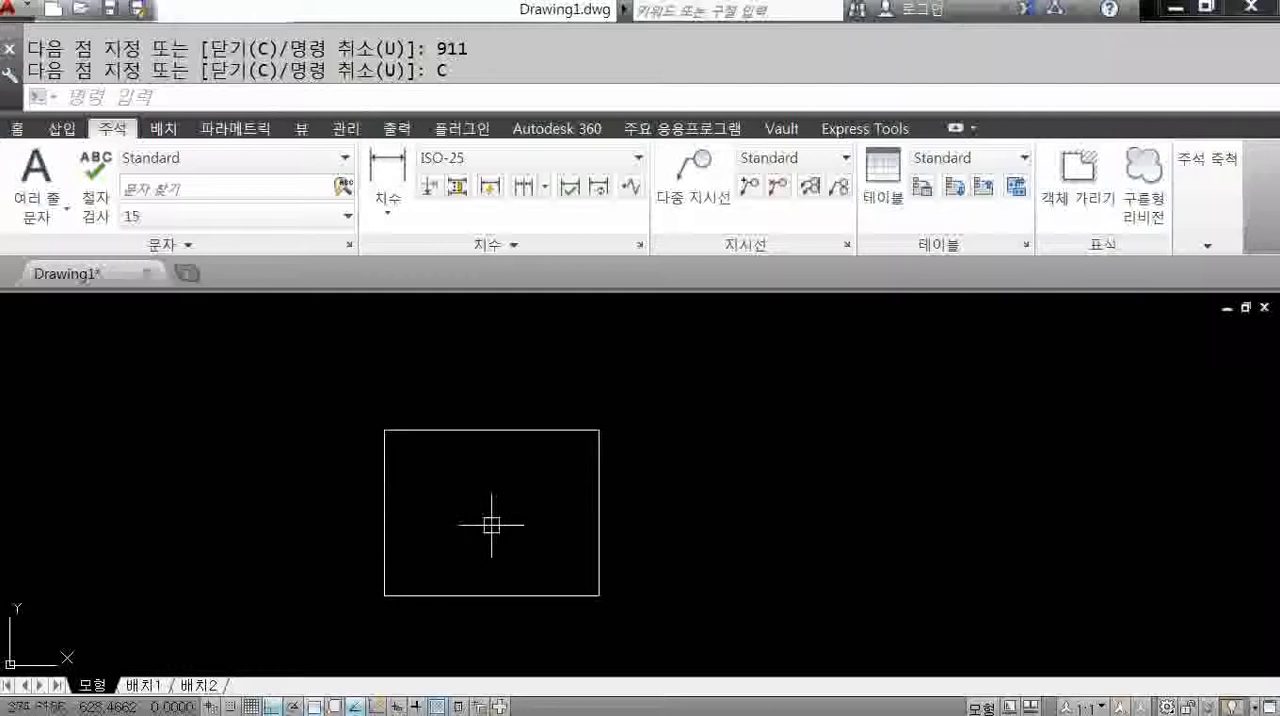
{"action": "type", "text": "O"}
{"action": "key", "text": "Return"}
{"action": "type", "text": "8"}
{"action": "key", "text": "Return"}
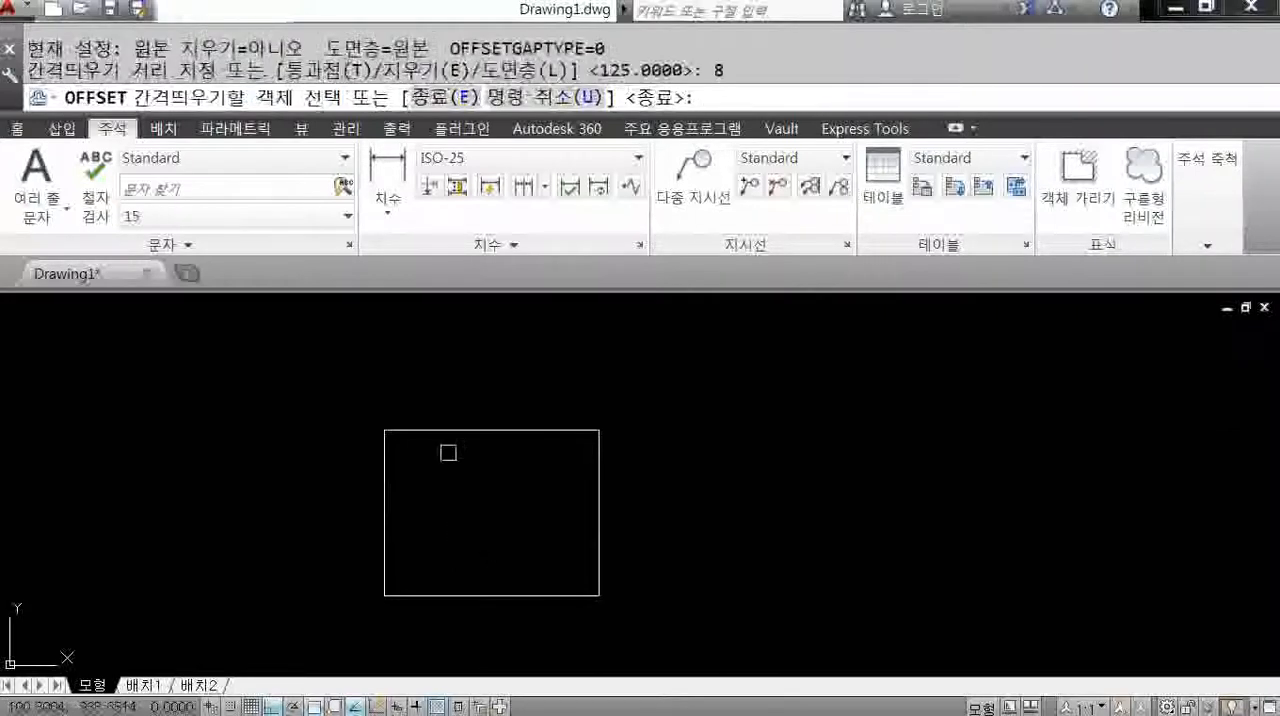
{"action": "left_click", "coordinate": [449, 430]}
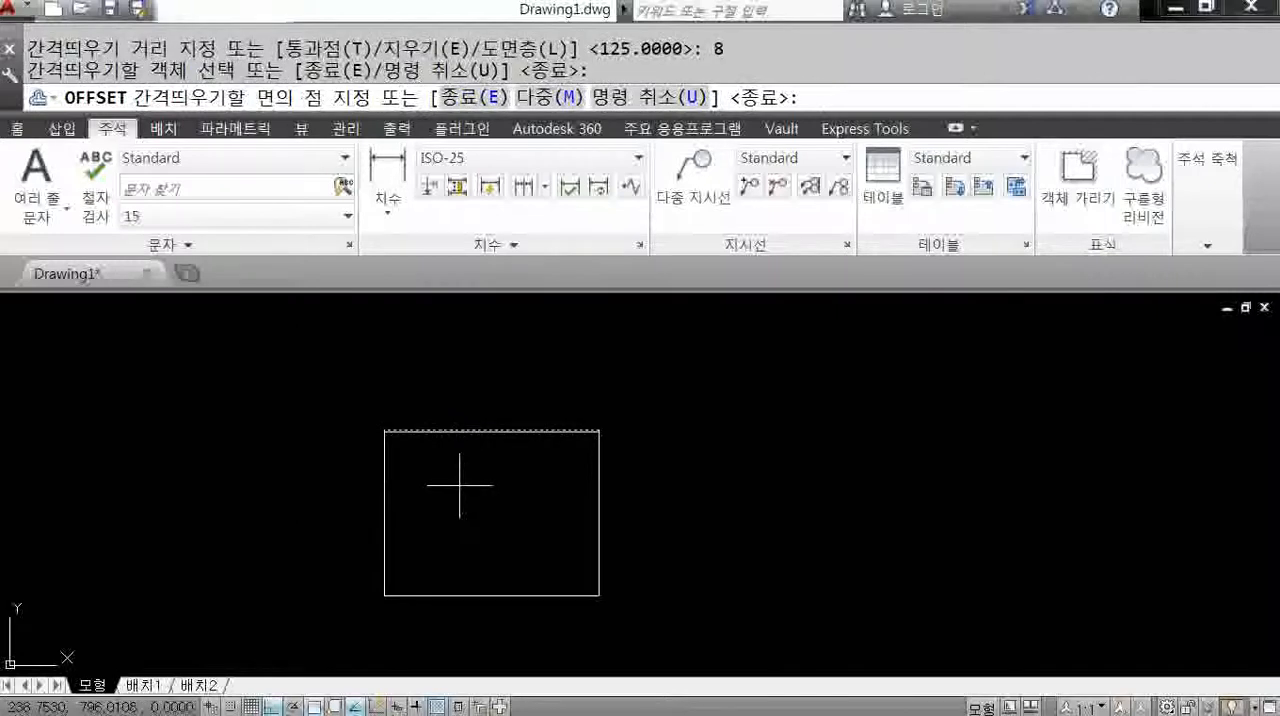
{"action": "key", "text": "Escape"}
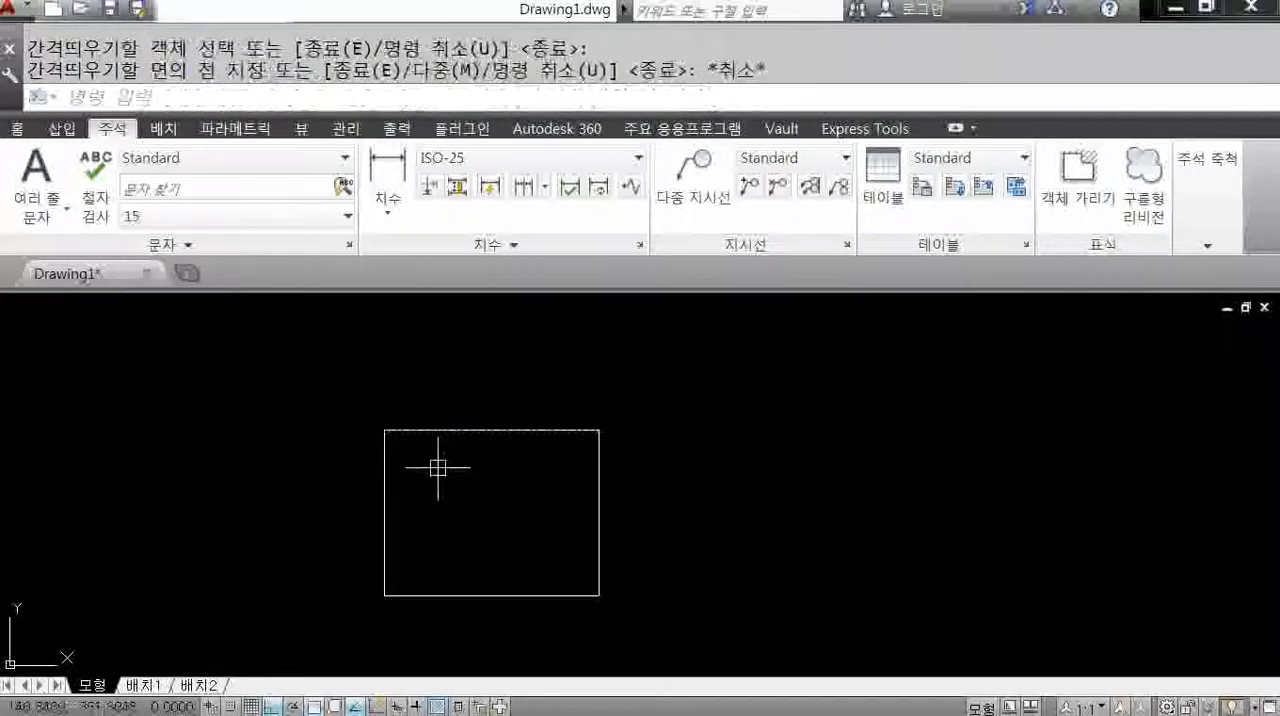
Offset the top, left, bottom and right sides of the rectangle inward by 18, one line at a time.
{"action": "key", "text": "Return"}
{"action": "type", "text": "1"}
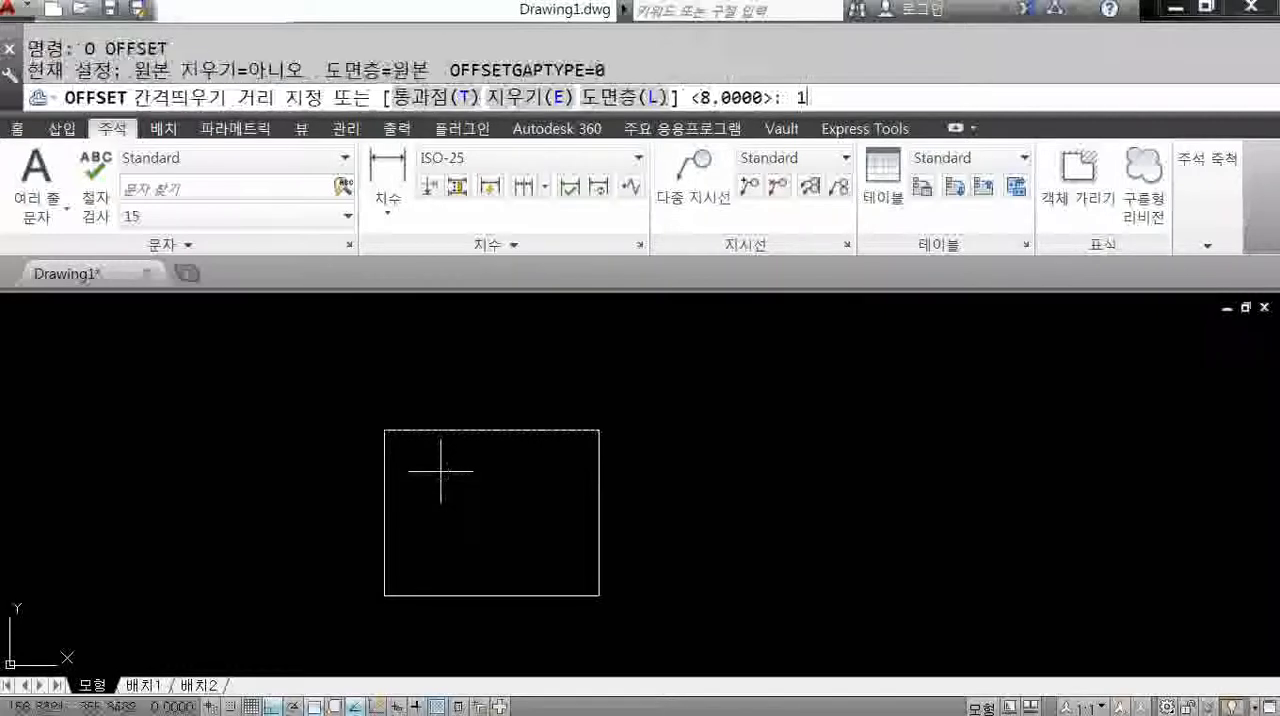
{"action": "type", "text": "8"}
{"action": "key", "text": "Return"}
{"action": "left_click", "coordinate": [435, 431]}
{"action": "left_click", "coordinate": [442, 455]}
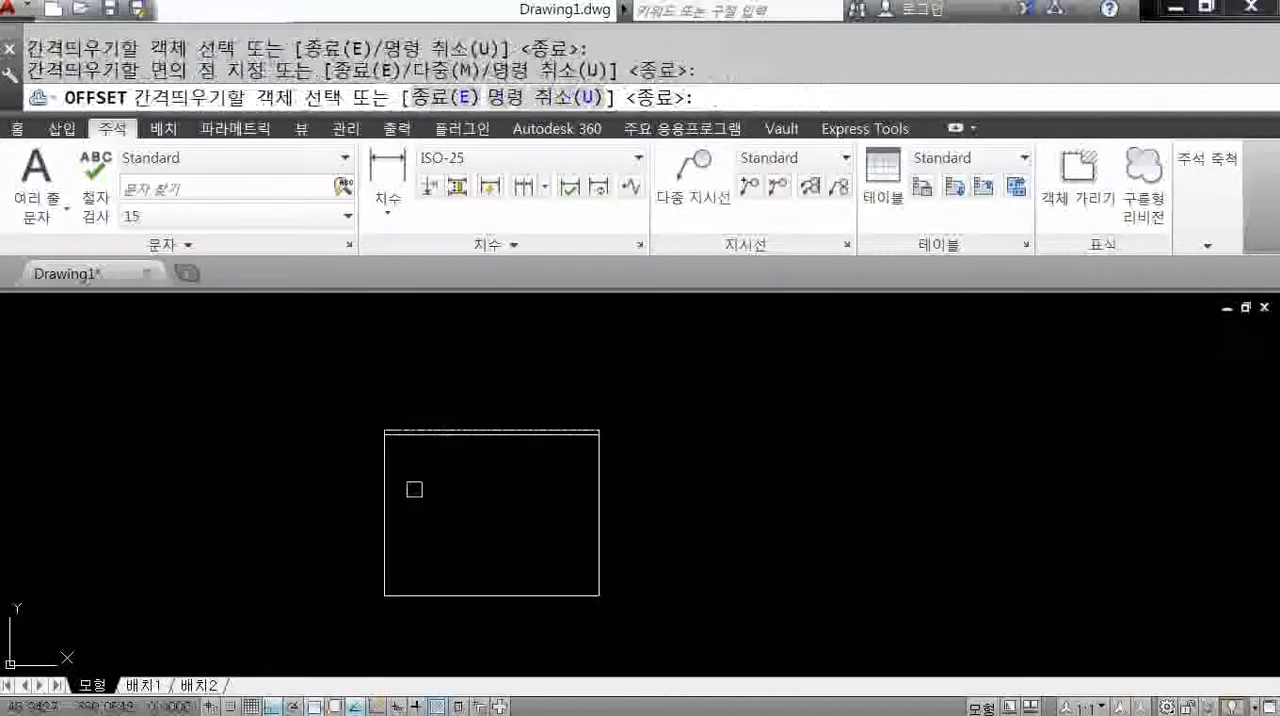
{"action": "scroll", "coordinate": [414, 487], "scroll_direction": "up", "scroll_amount": 2}
{"action": "left_click", "coordinate": [369, 478]}
{"action": "left_click", "coordinate": [457, 508]}
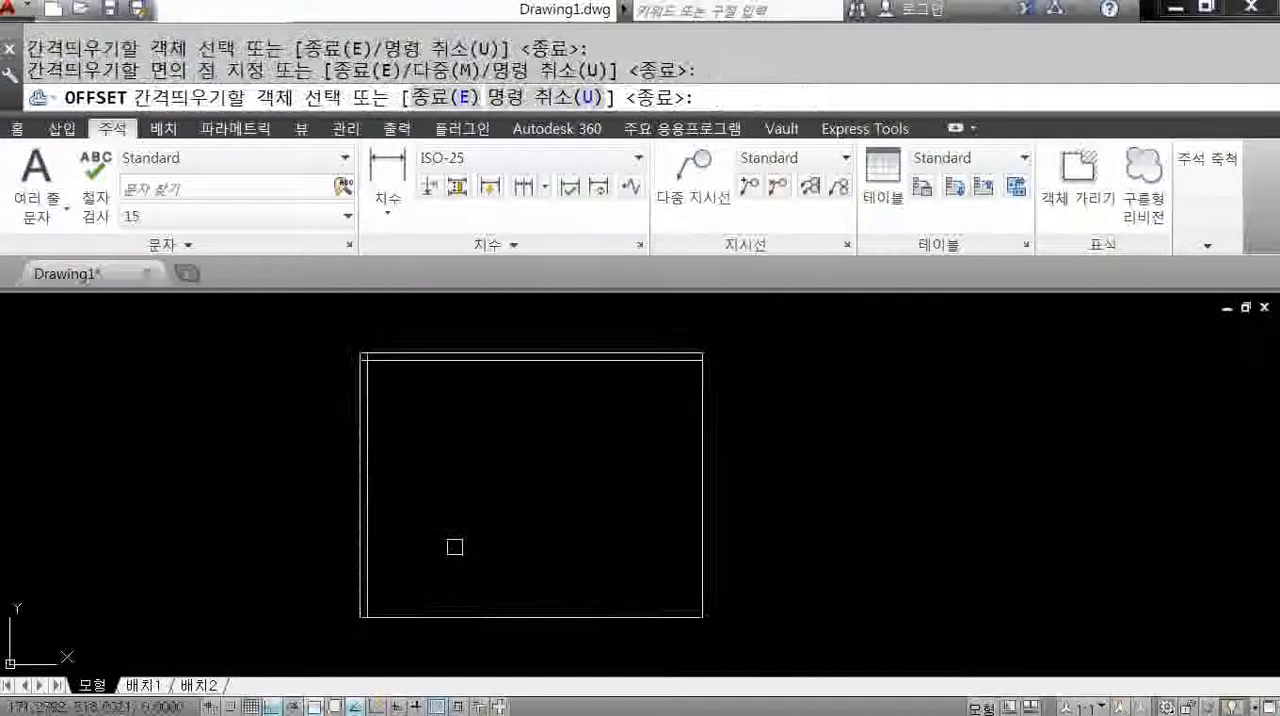
{"action": "left_click", "coordinate": [443, 614]}
{"action": "left_click", "coordinate": [619, 500]}
{"action": "left_click", "coordinate": [705, 497]}
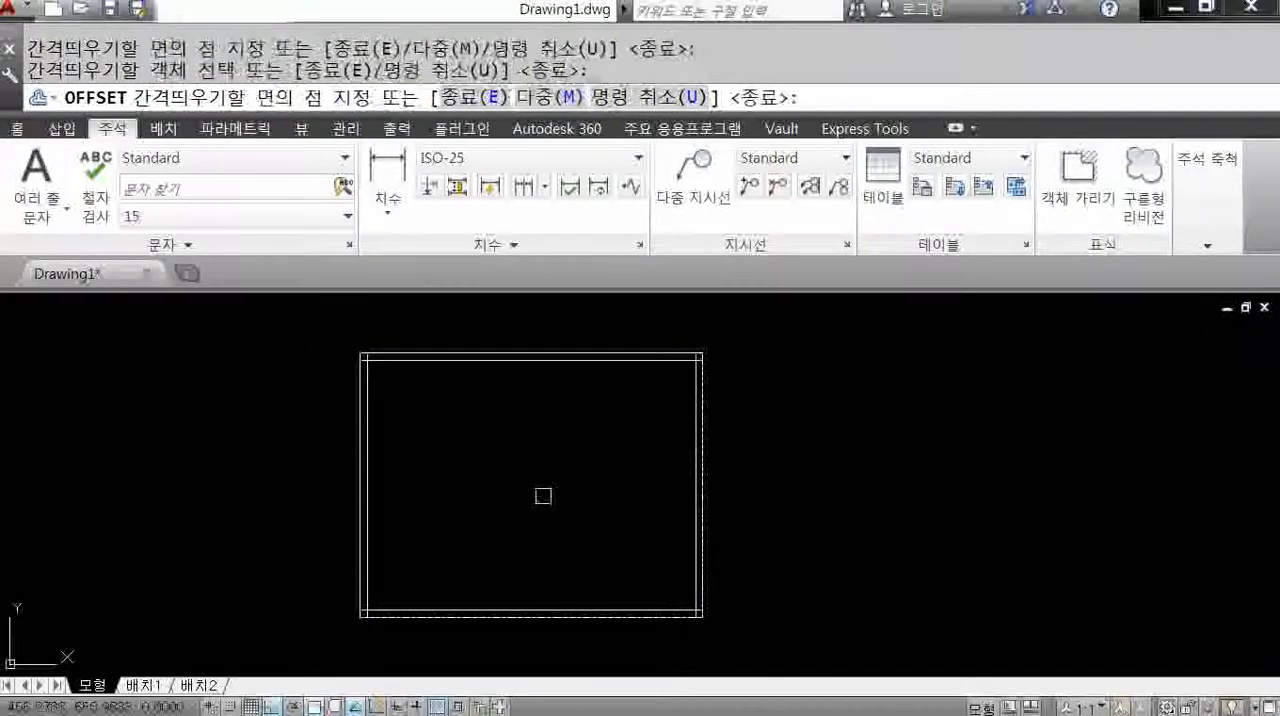
{"action": "left_click", "coordinate": [543, 497]}
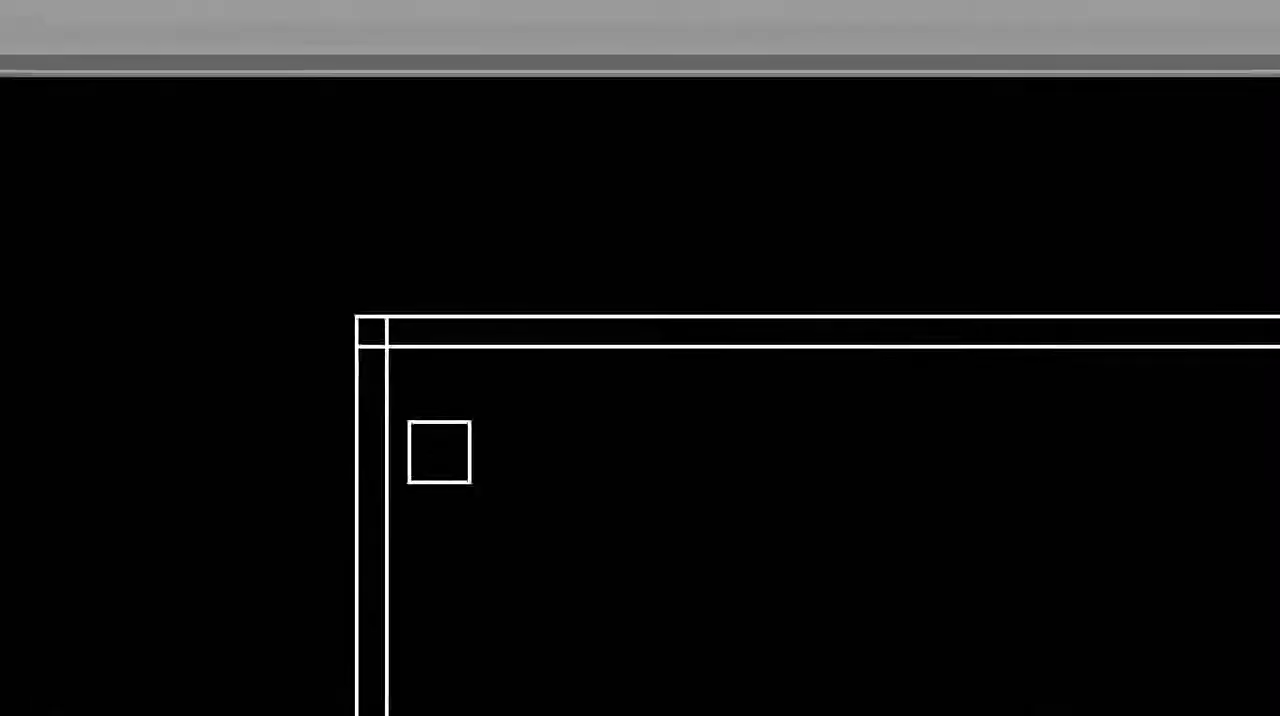
End the Offset command and undo the inward offsets of the rectangle's four sides.
{"action": "mouse_move", "coordinate": [406, 349]}
{"action": "left_mouse_down"}
{"action": "mouse_move", "coordinate": [294, 363]}
{"action": "mouse_move", "coordinate": [343, 209]}
{"action": "mouse_move", "coordinate": [426, 401]}
{"action": "left_mouse_up"}
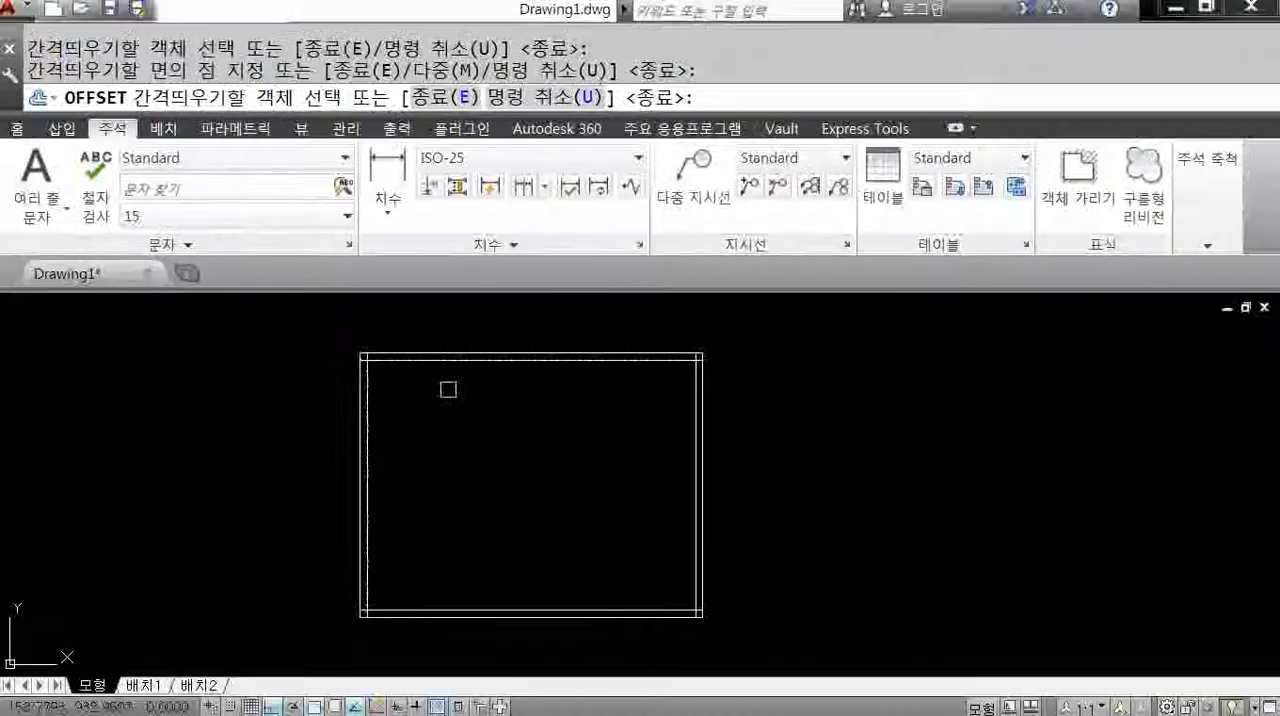
{"action": "key", "text": "Escape"}
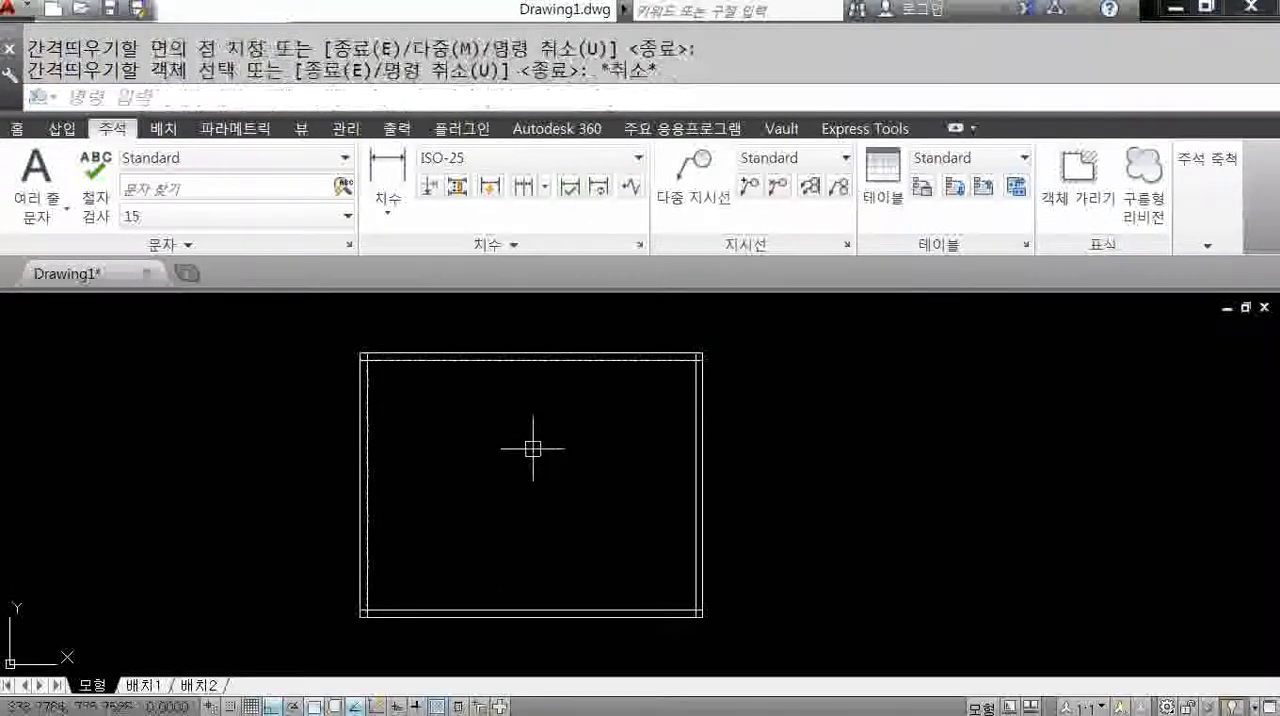
{"action": "type", "text": "u"}
{"action": "key", "text": "Return"}
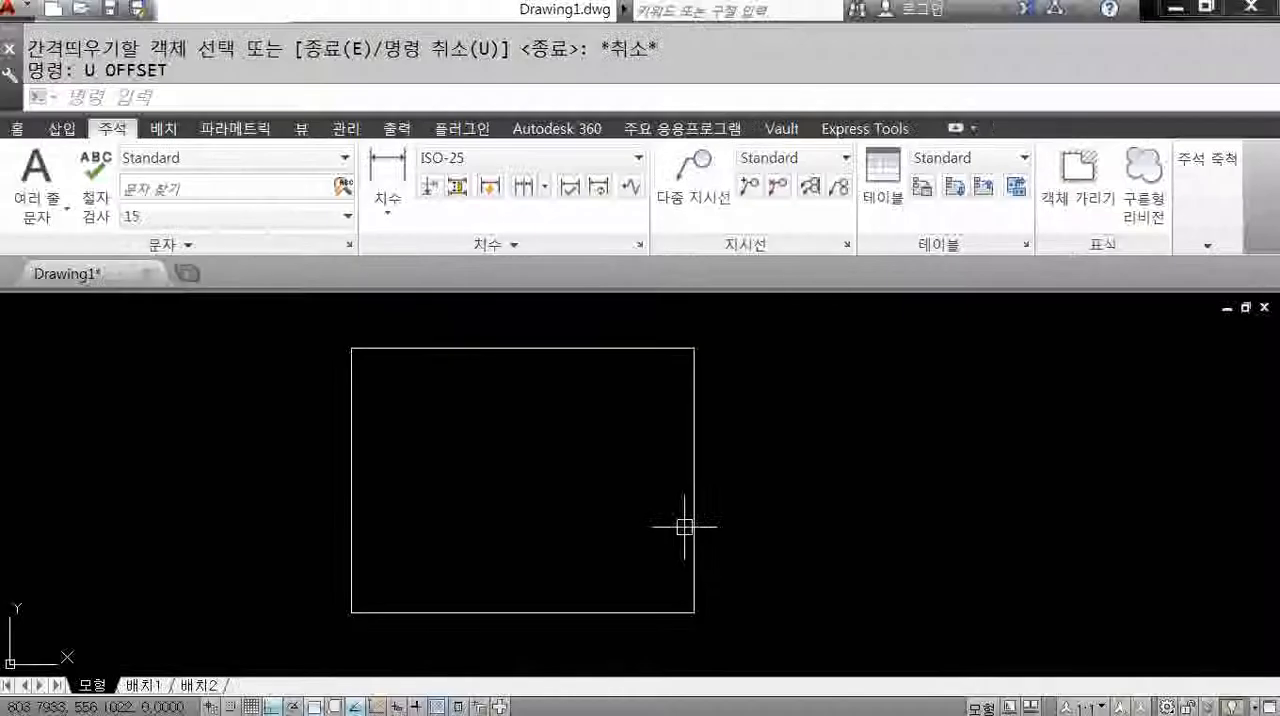
Draw a smaller freehand rectangle with the RECTANG command to the right of the line-drawn one, about half as wide.
{"action": "type", "text": "REC"}
{"action": "key", "text": "Return"}
{"action": "left_click", "coordinate": [843, 404]}
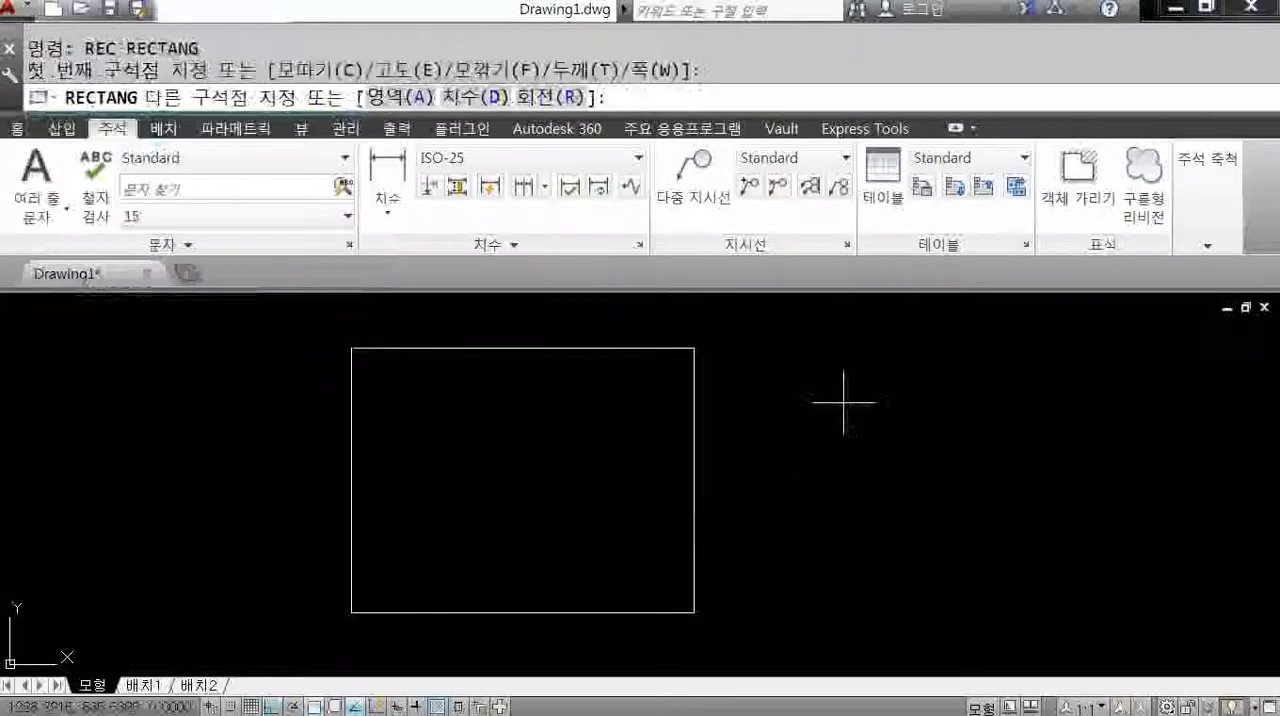
{"action": "left_click", "coordinate": [1000, 518]}
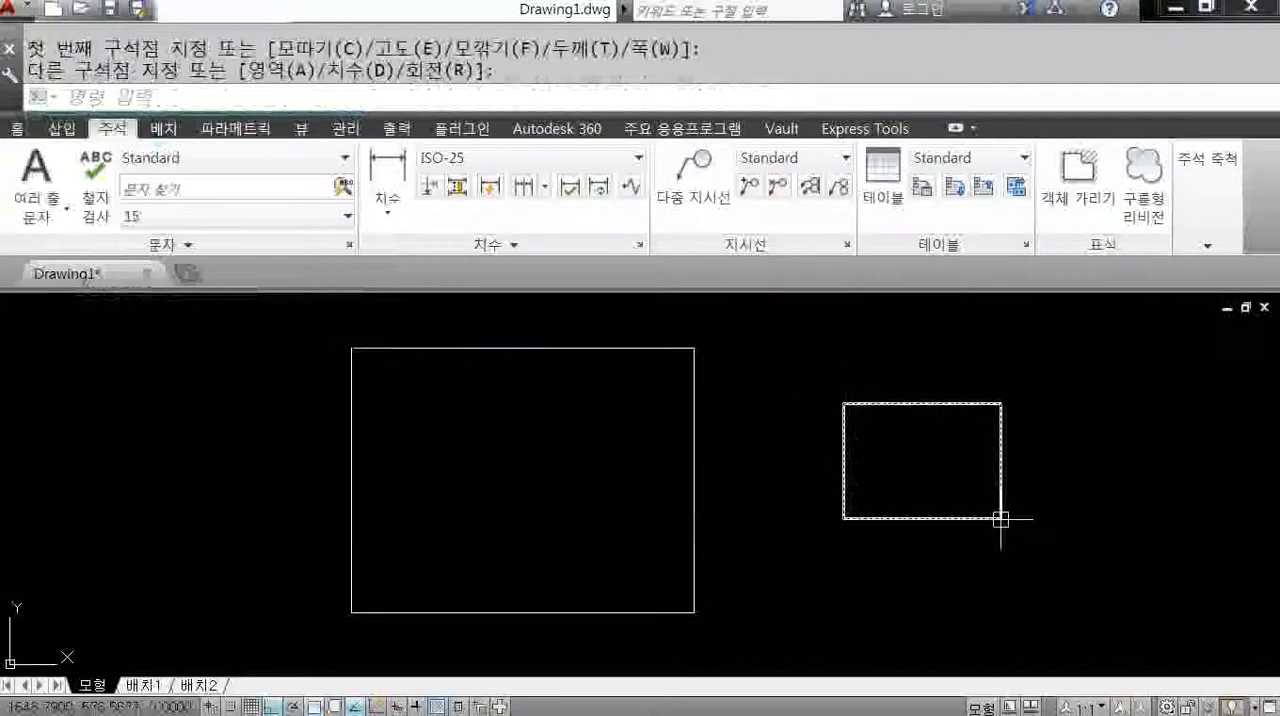
{"action": "type", "text": "o"}
{"action": "key", "text": "Return"}
{"action": "key", "text": "Return"}
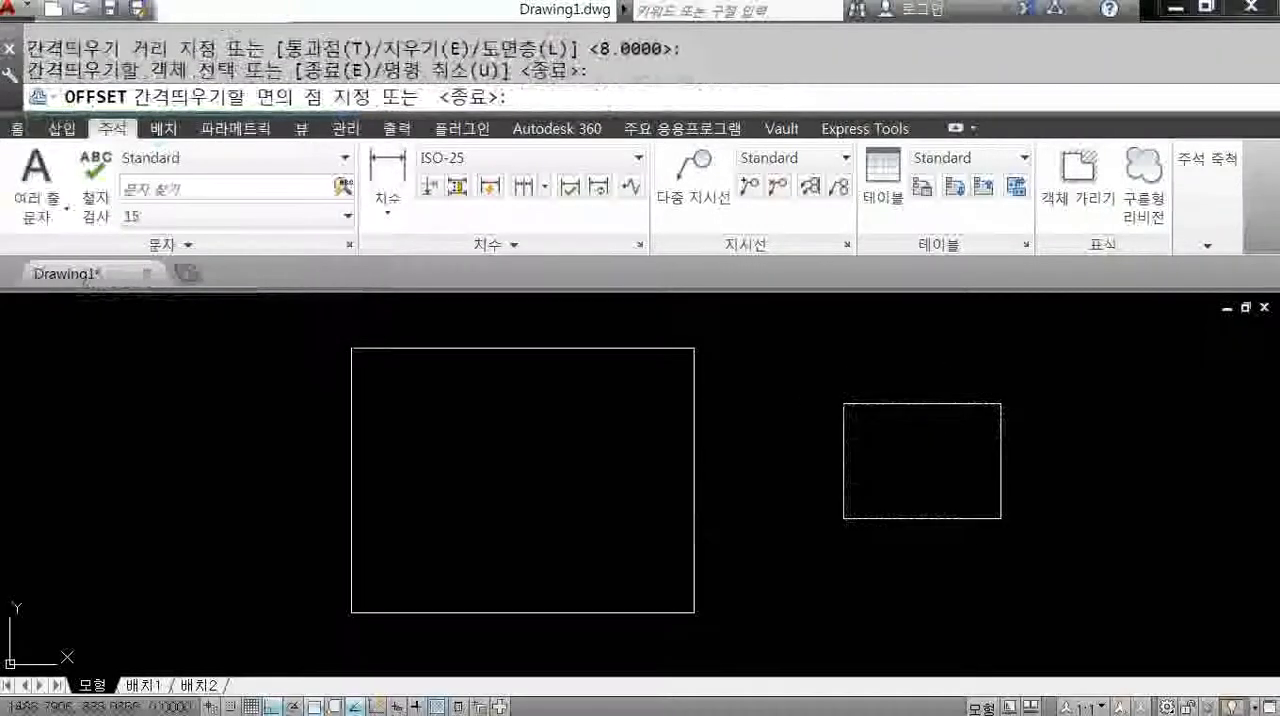
{"action": "key", "text": "Escape"}
{"action": "key", "text": "Escape"}
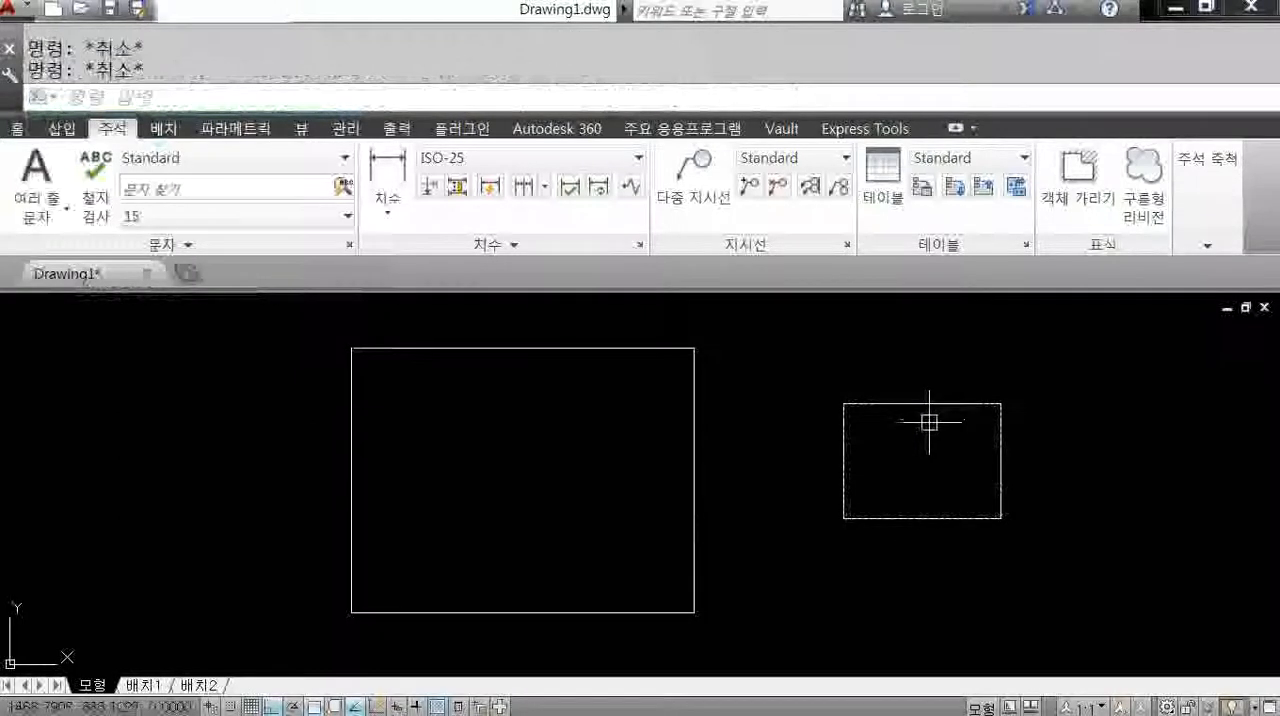
{"action": "key", "text": "Escape"}
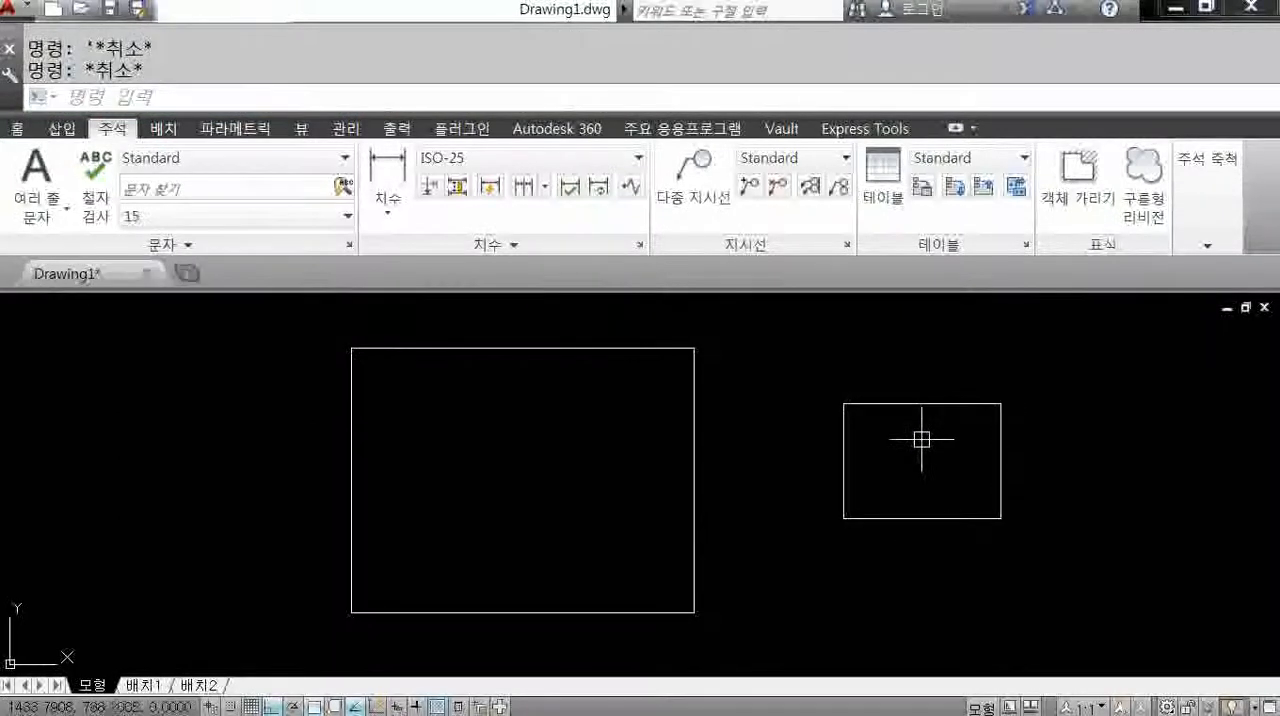
Offset the small rectangle inward by the default distance of 8.
{"action": "type", "text": "o"}
{"action": "key", "text": "Return"}
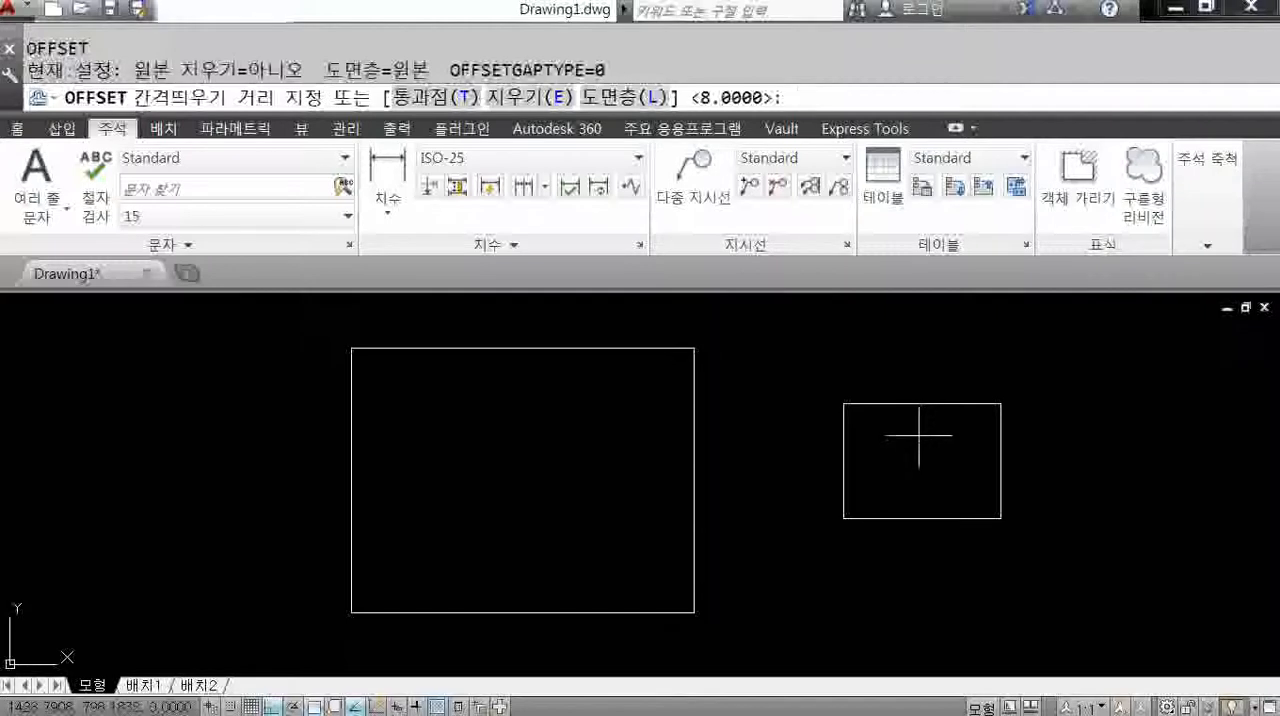
{"action": "key", "text": "Return"}
{"action": "left_click", "coordinate": [922, 404]}
{"action": "left_click", "coordinate": [927, 438]}
{"action": "scroll", "coordinate": [911, 421], "scroll_direction": "up", "scroll_amount": 6}
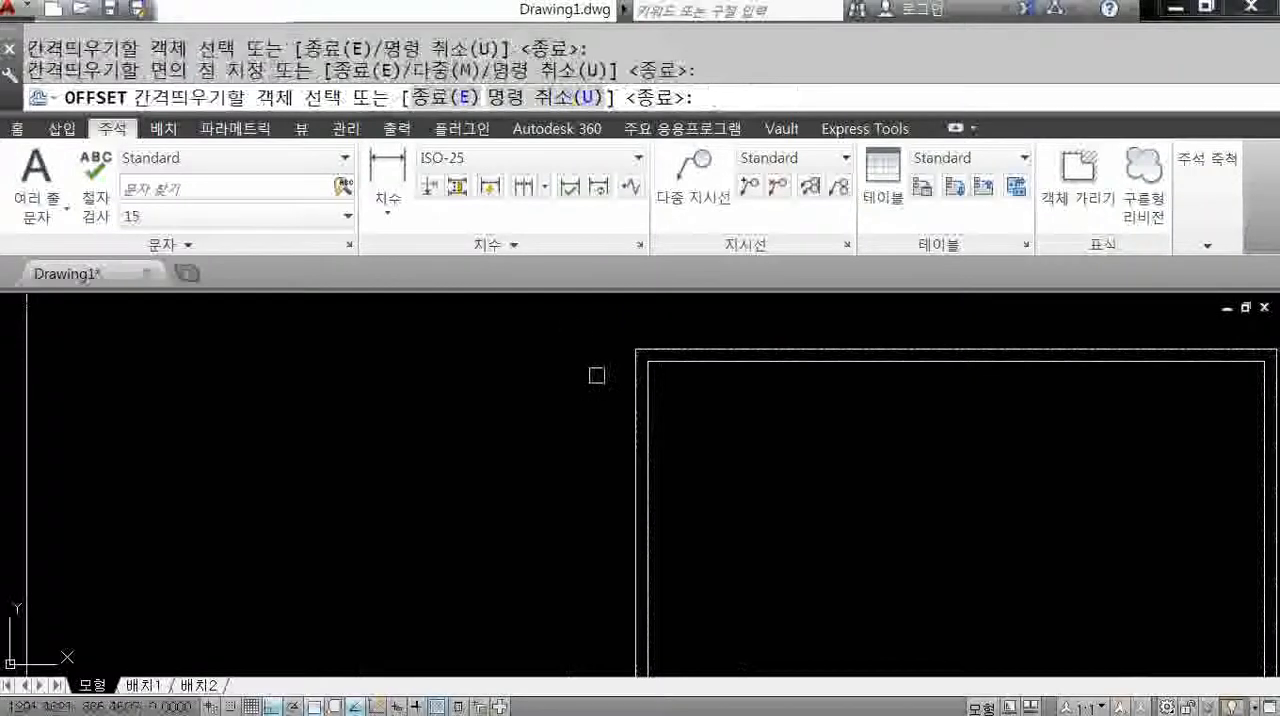
{"action": "key", "text": "Escape"}
End the Offset command and select the large rectangle's top line and the small rectangle's outer outline to compare them.
{"action": "scroll", "coordinate": [643, 391], "scroll_direction": "down", "scroll_amount": 6}
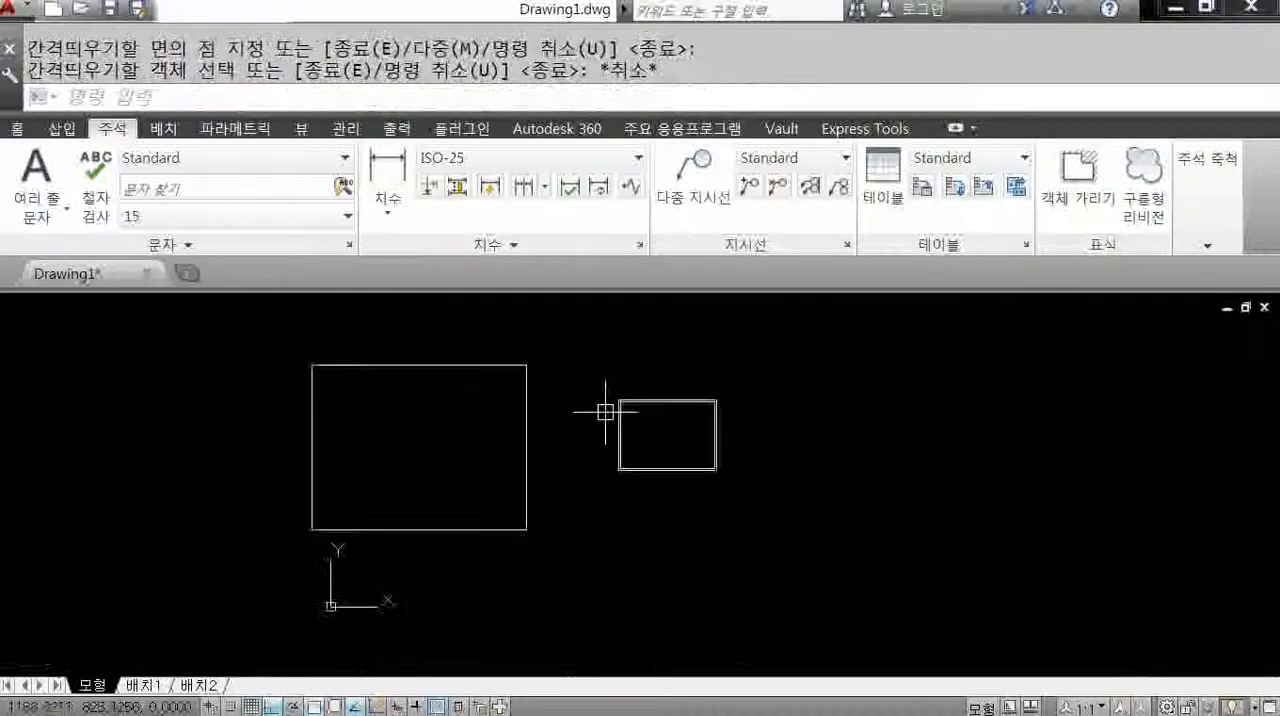
{"action": "scroll", "coordinate": [663, 420], "scroll_direction": "up", "scroll_amount": 2}
{"action": "left_click", "coordinate": [485, 353]}
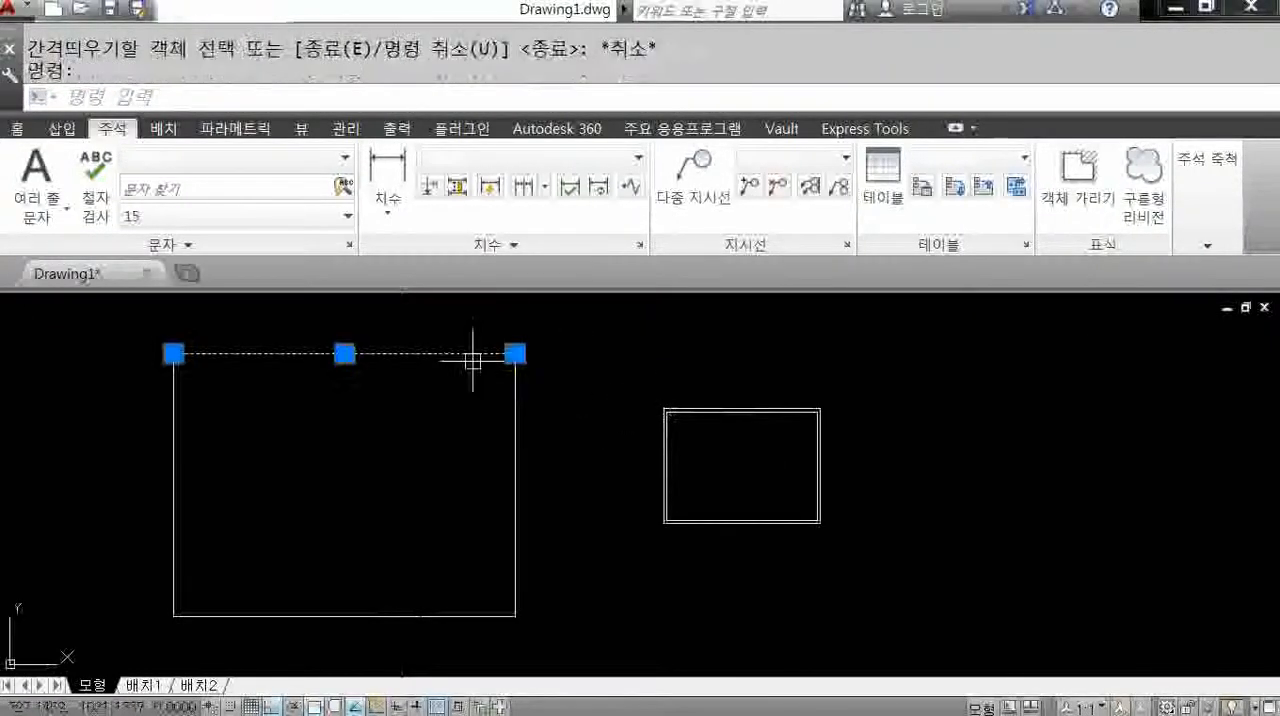
{"action": "left_click", "coordinate": [676, 406]}
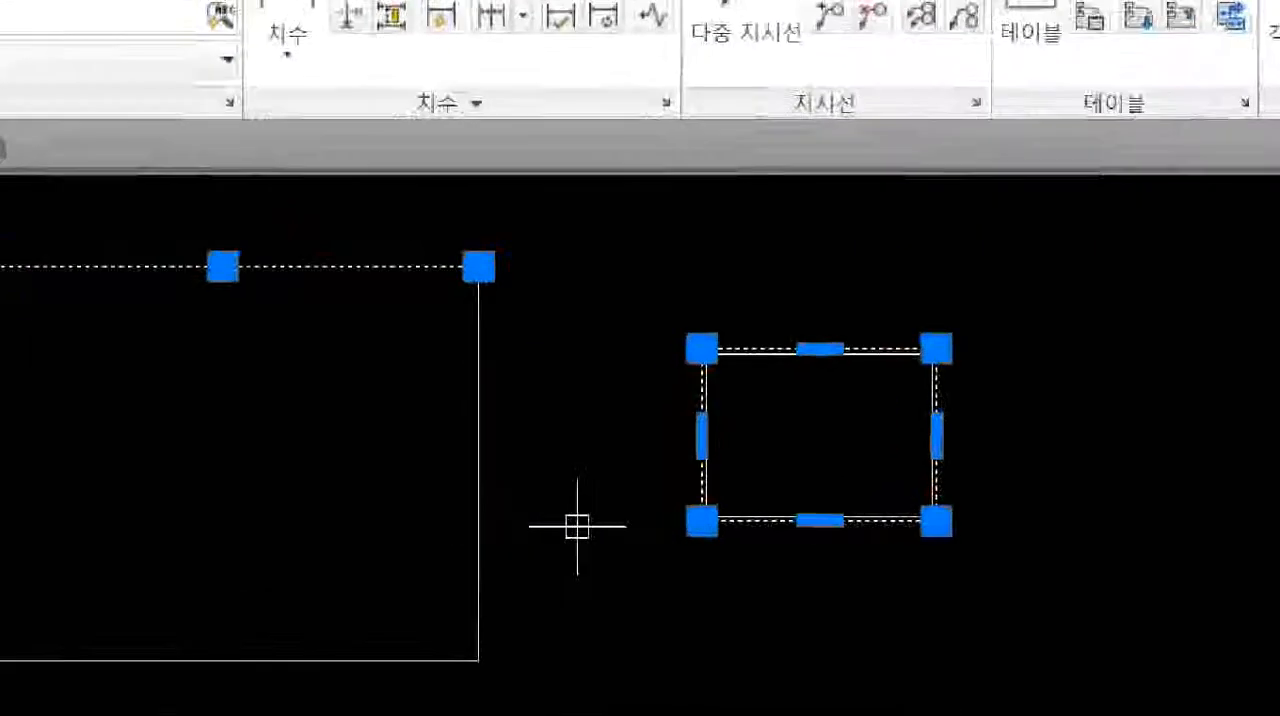
{"action": "left_click_drag", "start_coordinate": [886, 582], "coordinate": [941, 481]}
{"action": "left_click_drag", "start_coordinate": [990, 307], "coordinate": [1032, 352]}
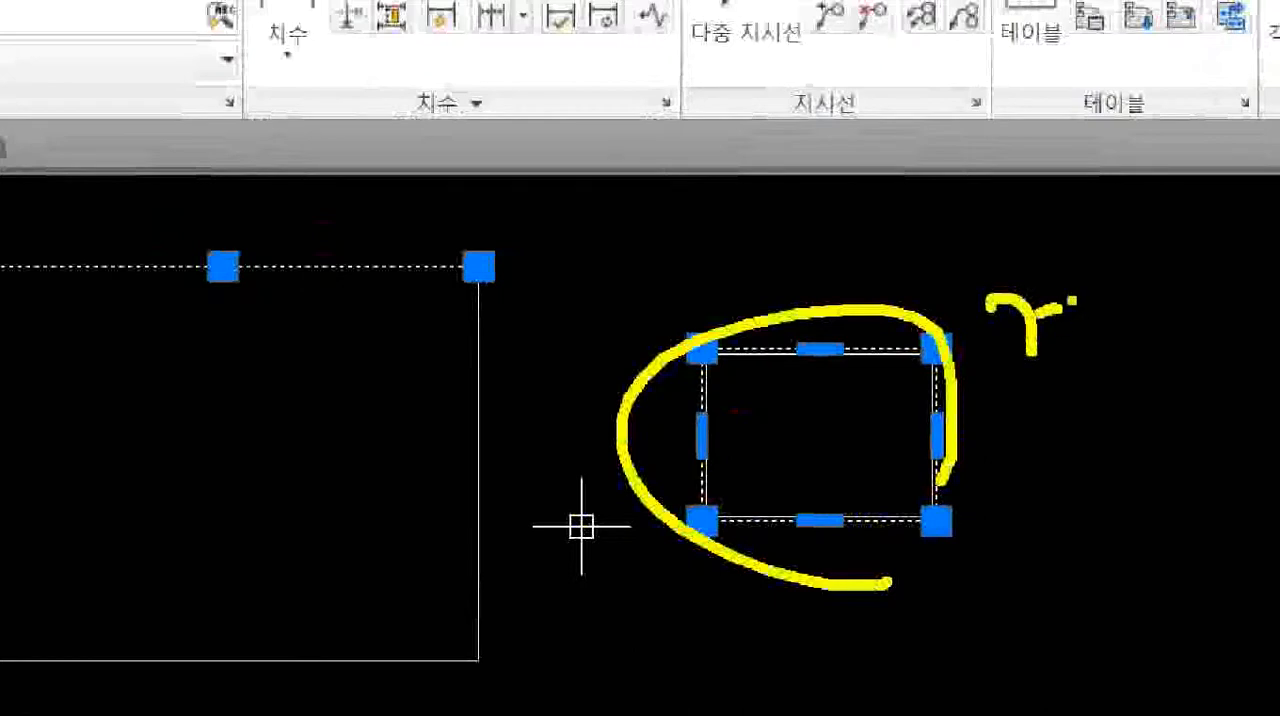
{"action": "left_click_drag", "start_coordinate": [1072, 300], "coordinate": [1071, 342]}
{"action": "left_click_drag", "start_coordinate": [1059, 358], "coordinate": [1077, 374]}
{"action": "left_click_drag", "start_coordinate": [1042, 328], "coordinate": [1056, 325]}
{"action": "left_click_drag", "start_coordinate": [313, 363], "coordinate": [341, 397]}
{"action": "left_click_drag", "start_coordinate": [347, 367], "coordinate": [375, 357]}
{"action": "left_click_drag", "start_coordinate": [355, 379], "coordinate": [374, 375]}
{"action": "mouse_move", "coordinate": [374, 378]}
{"action": "left_mouse_down"}
{"action": "mouse_move", "coordinate": [418, 388]}
{"action": "mouse_move", "coordinate": [441, 344]}
{"action": "left_mouse_up"}
{"action": "left_click_drag", "start_coordinate": [412, 347], "coordinate": [447, 364]}
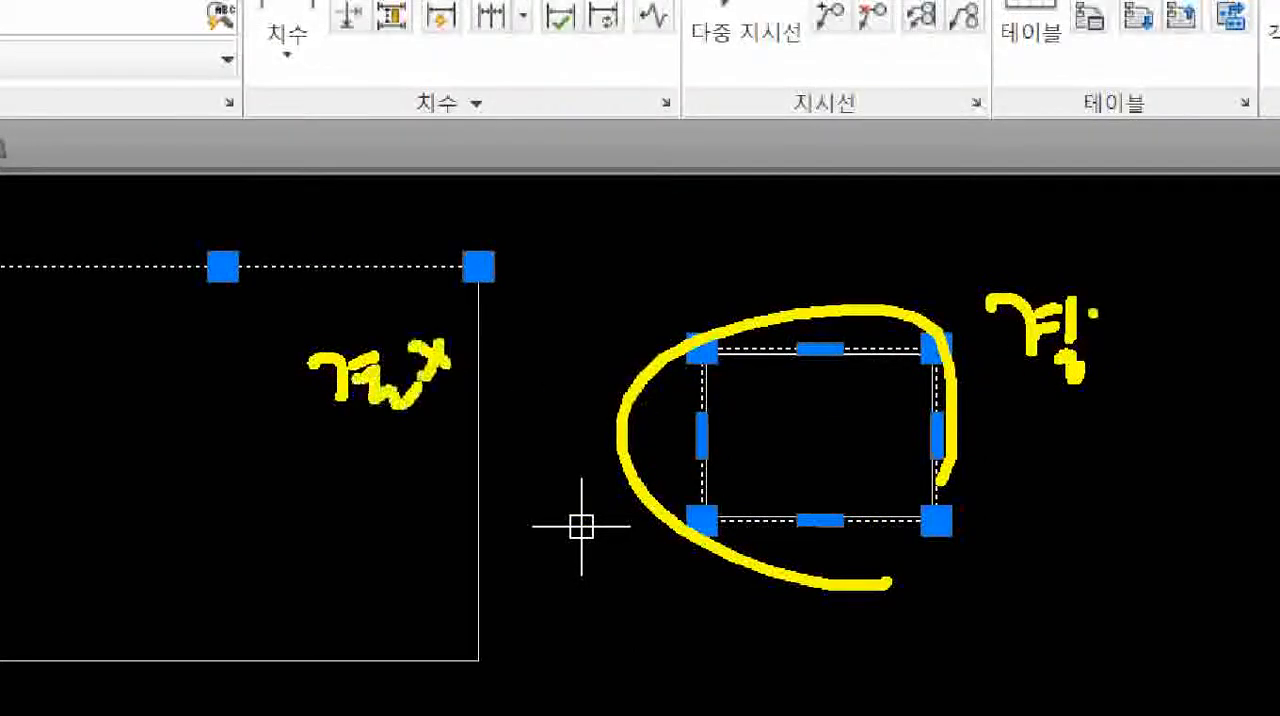
{"action": "left_click_drag", "start_coordinate": [1093, 313], "coordinate": [1090, 318]}
{"action": "left_click_drag", "start_coordinate": [1066, 264], "coordinate": [1110, 336]}
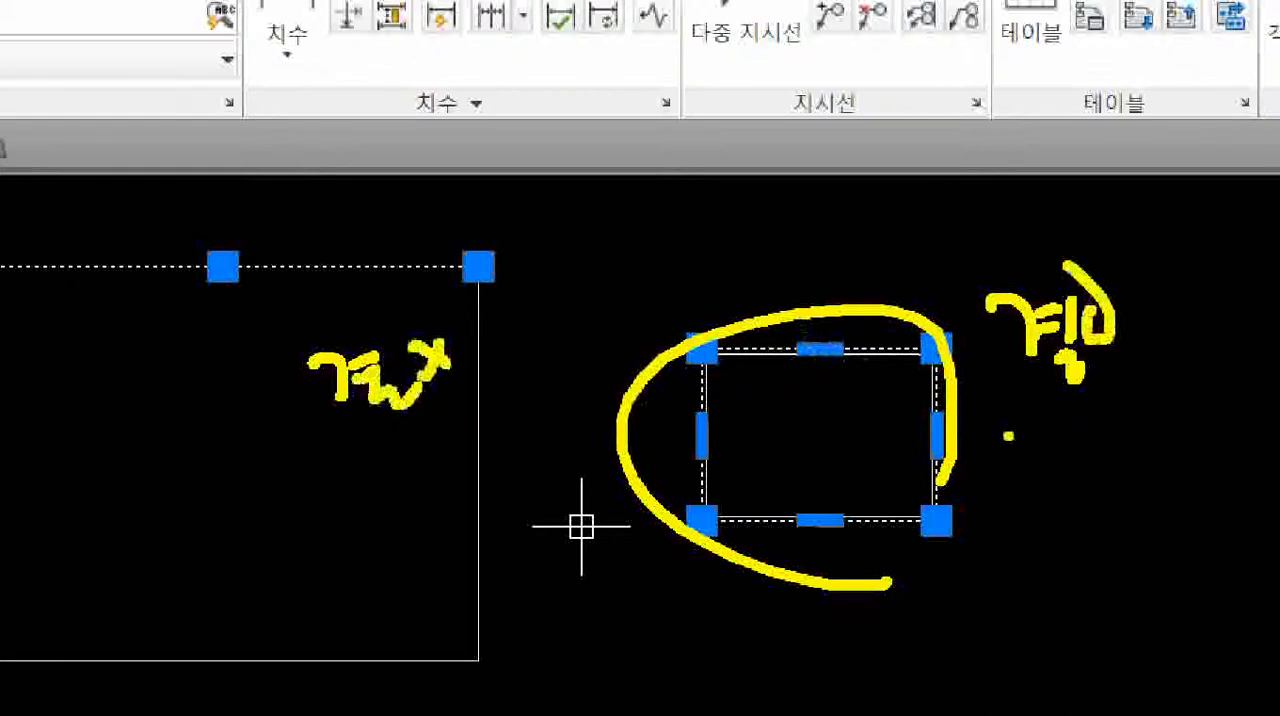
{"action": "left_click_drag", "start_coordinate": [996, 428], "coordinate": [1042, 420]}
{"action": "mouse_move", "coordinate": [1010, 434]}
{"action": "left_mouse_down"}
{"action": "mouse_move", "coordinate": [1012, 456]}
{"action": "mouse_move", "coordinate": [1036, 458]}
{"action": "left_mouse_up"}
{"action": "mouse_move", "coordinate": [996, 472]}
{"action": "left_mouse_down"}
{"action": "mouse_move", "coordinate": [1050, 462]}
{"action": "mouse_move", "coordinate": [1082, 506]}
{"action": "left_mouse_up"}
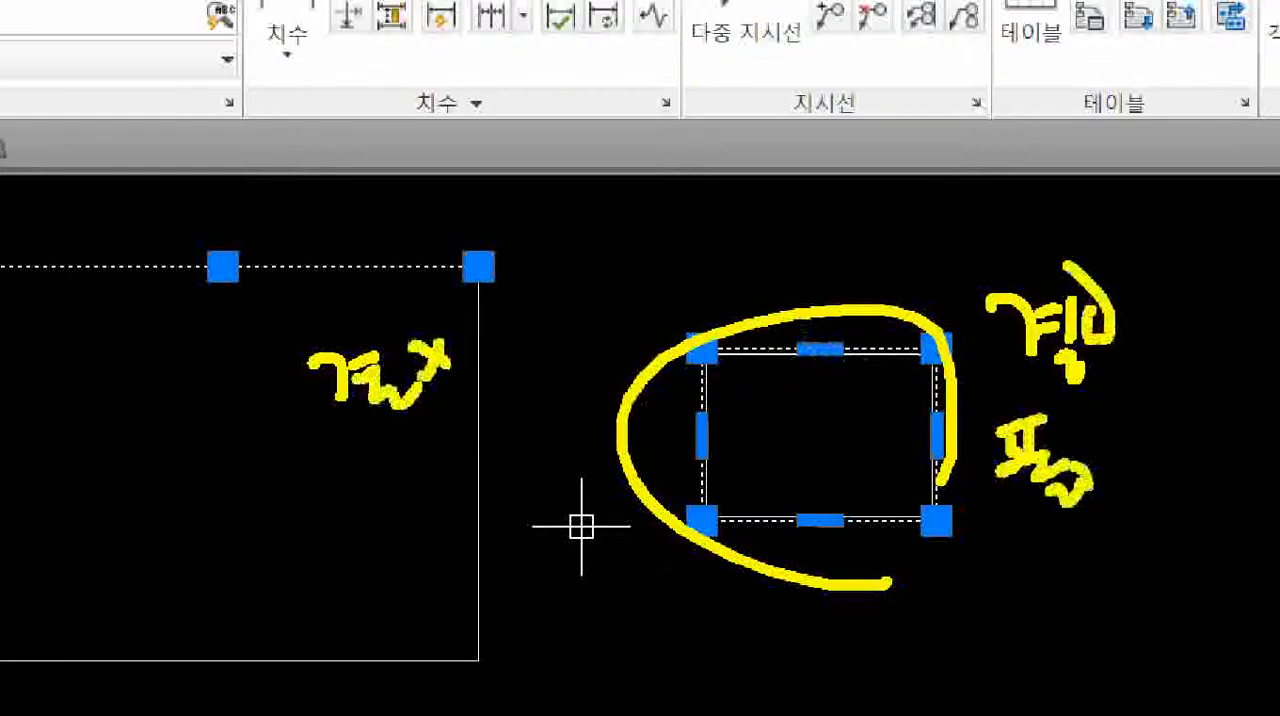
{"action": "left_click_drag", "start_coordinate": [1070, 458], "coordinate": [1100, 496]}
{"action": "mouse_move", "coordinate": [1106, 446]}
{"action": "left_mouse_down"}
{"action": "mouse_move", "coordinate": [1110, 494]}
{"action": "mouse_move", "coordinate": [1150, 490]}
{"action": "left_mouse_up"}
{"action": "mouse_move", "coordinate": [1150, 432]}
{"action": "left_mouse_down"}
{"action": "mouse_move", "coordinate": [1152, 472]}
{"action": "mouse_move", "coordinate": [1206, 494]}
{"action": "left_mouse_up"}
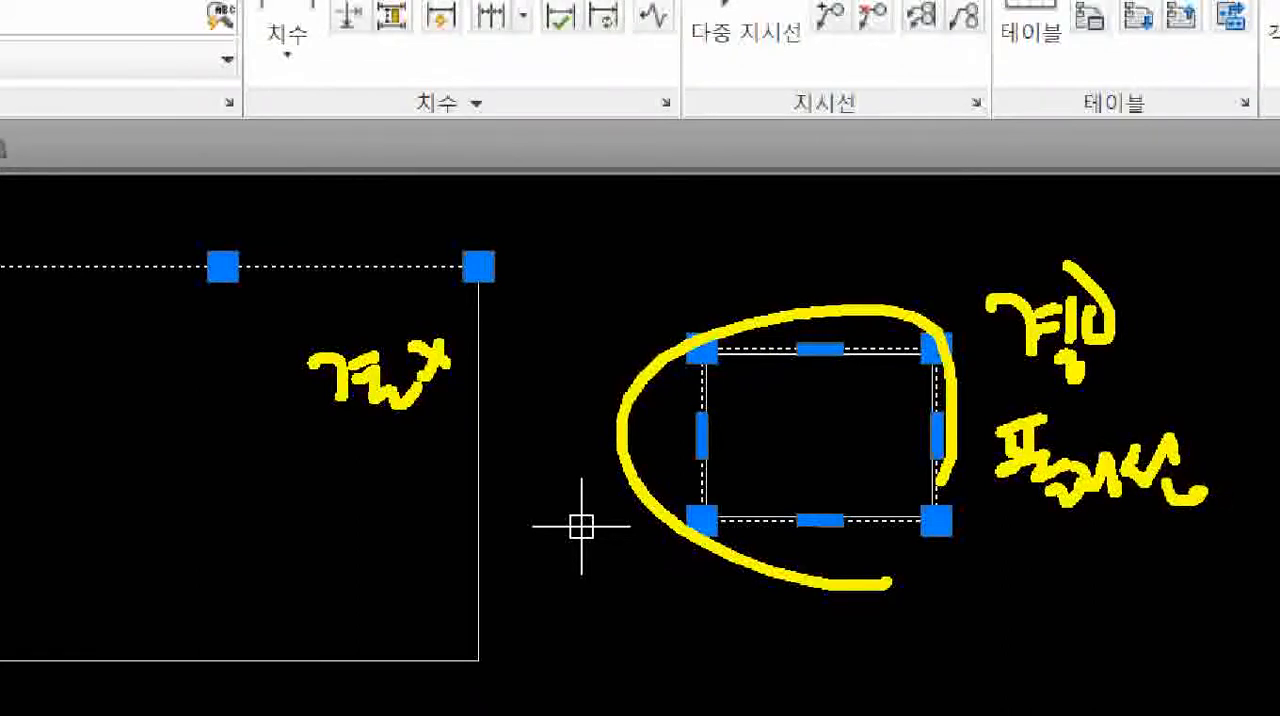
{"action": "left_click_drag", "start_coordinate": [342, 432], "coordinate": [318, 476]}
{"action": "mouse_move", "coordinate": [340, 456]}
{"action": "left_mouse_down"}
{"action": "mouse_move", "coordinate": [368, 480]}
{"action": "mouse_move", "coordinate": [466, 488]}
{"action": "left_mouse_up"}
{"action": "mouse_move", "coordinate": [620, 450]}
{"action": "left_mouse_down"}
{"action": "mouse_move", "coordinate": [488, 448]}
{"action": "mouse_move", "coordinate": [510, 488]}
{"action": "left_mouse_up"}
{"action": "left_click", "coordinate": [492, 432]}
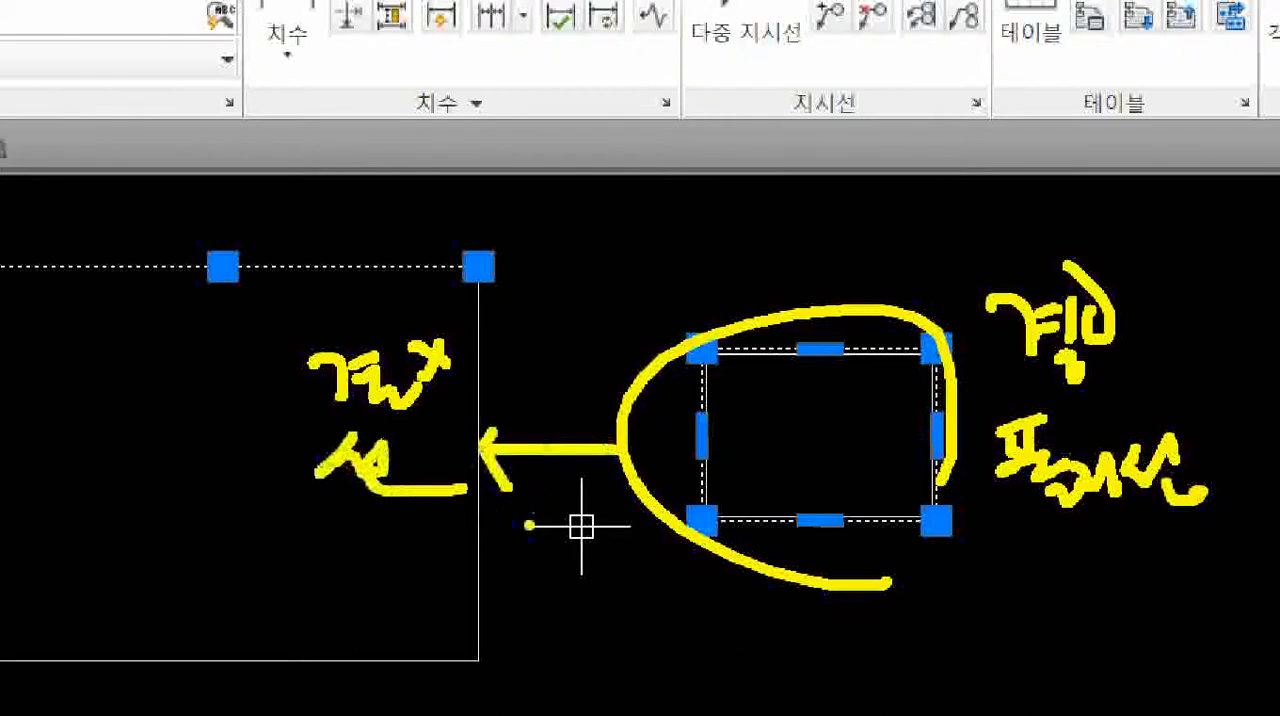
{"action": "left_click_drag", "start_coordinate": [448, 521], "coordinate": [652, 523]}
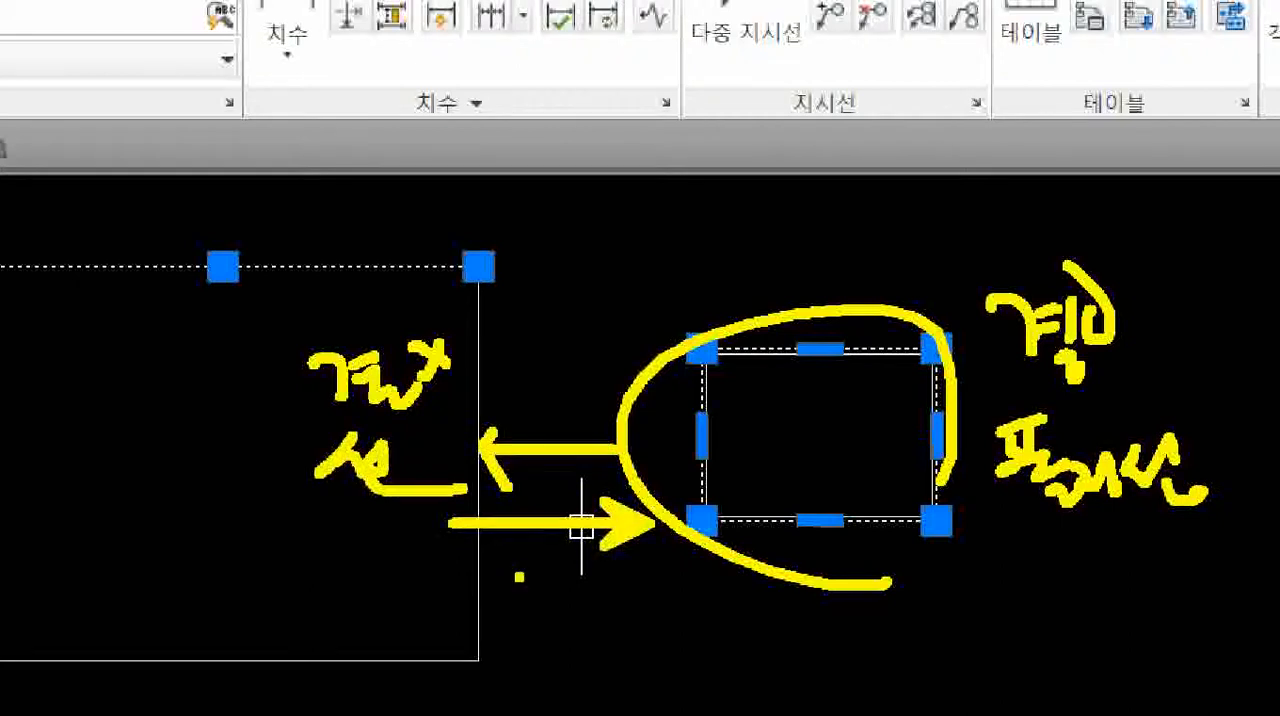
Clear the selection and erase the small rectangle together with its offset copy.
{"action": "key", "text": "Escape"}
{"action": "key", "text": "Escape"}
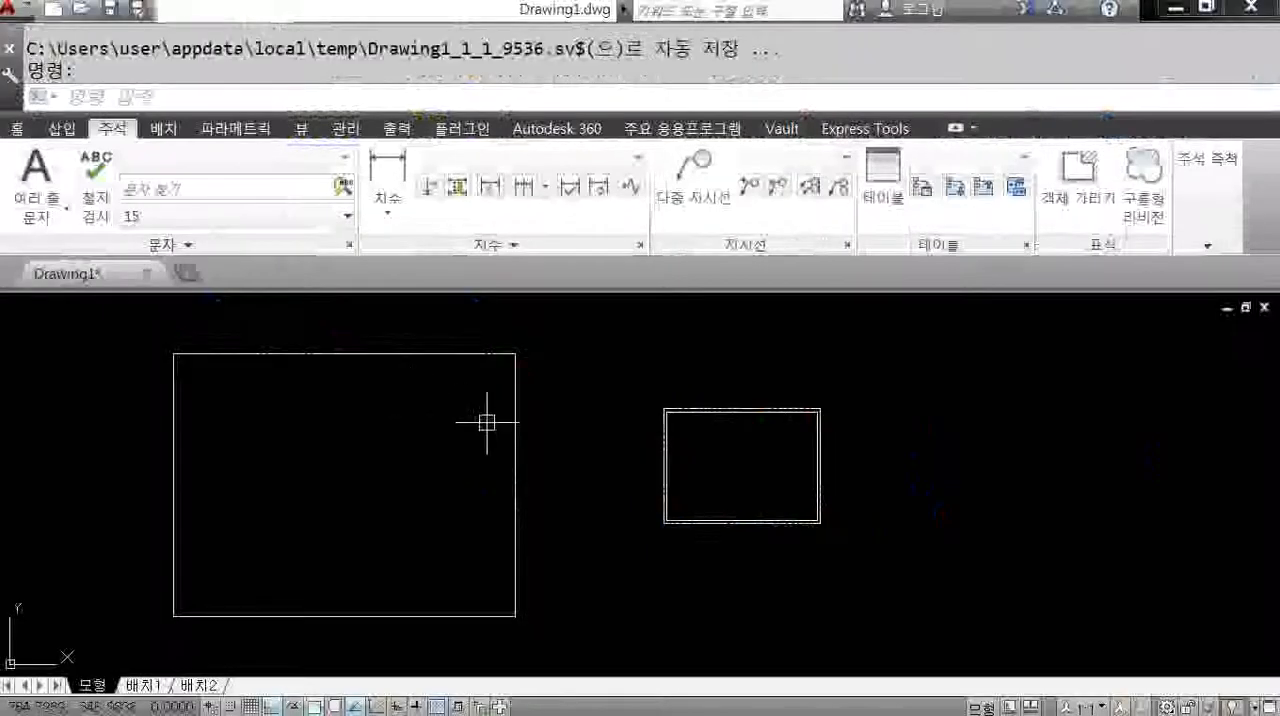
{"action": "left_click", "coordinate": [873, 557]}
{"action": "left_click", "coordinate": [622, 366]}
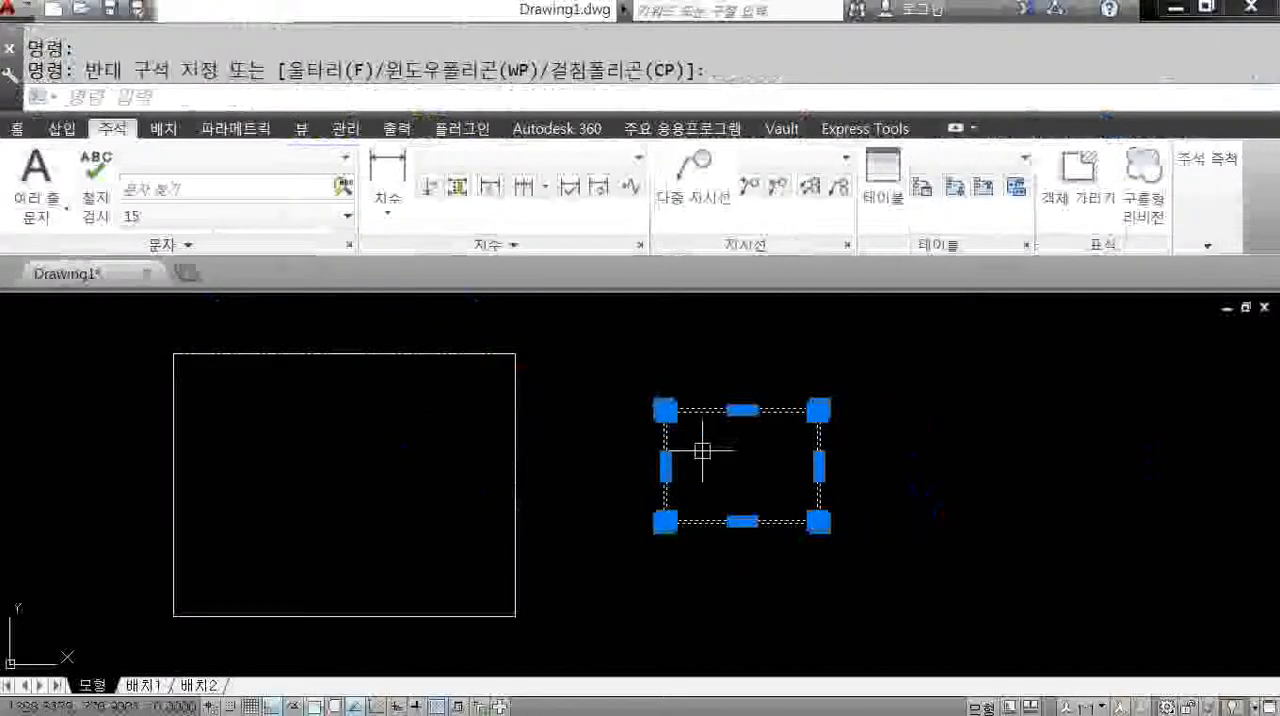
{"action": "key", "text": "Delete"}
Join the four lines of the large rectangle into one polyline and check that it selects as a single object.
{"action": "mouse_move", "coordinate": [611, 459]}
{"action": "middle_mouse_down"}
{"action": "mouse_move", "coordinate": [709, 449]}
{"action": "mouse_move", "coordinate": [703, 437]}
{"action": "mouse_move", "coordinate": [734, 429]}
{"action": "middle_mouse_up"}
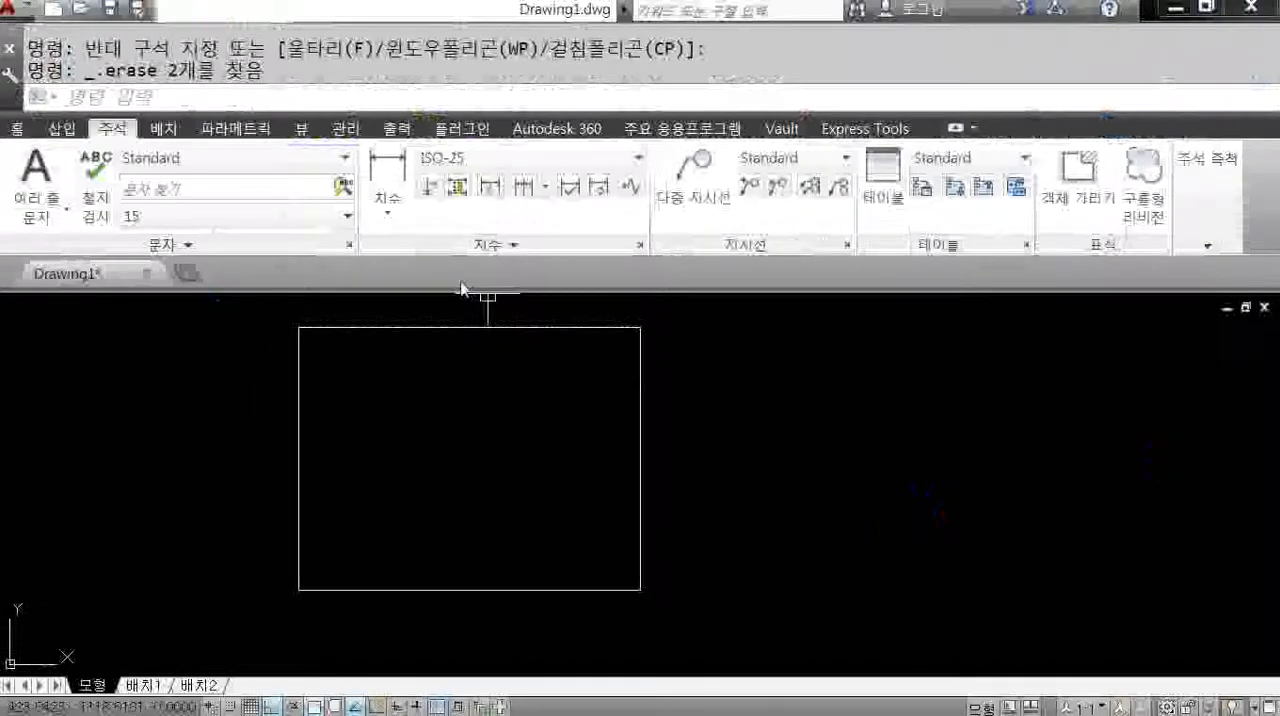
{"action": "left_click", "coordinate": [16, 128]}
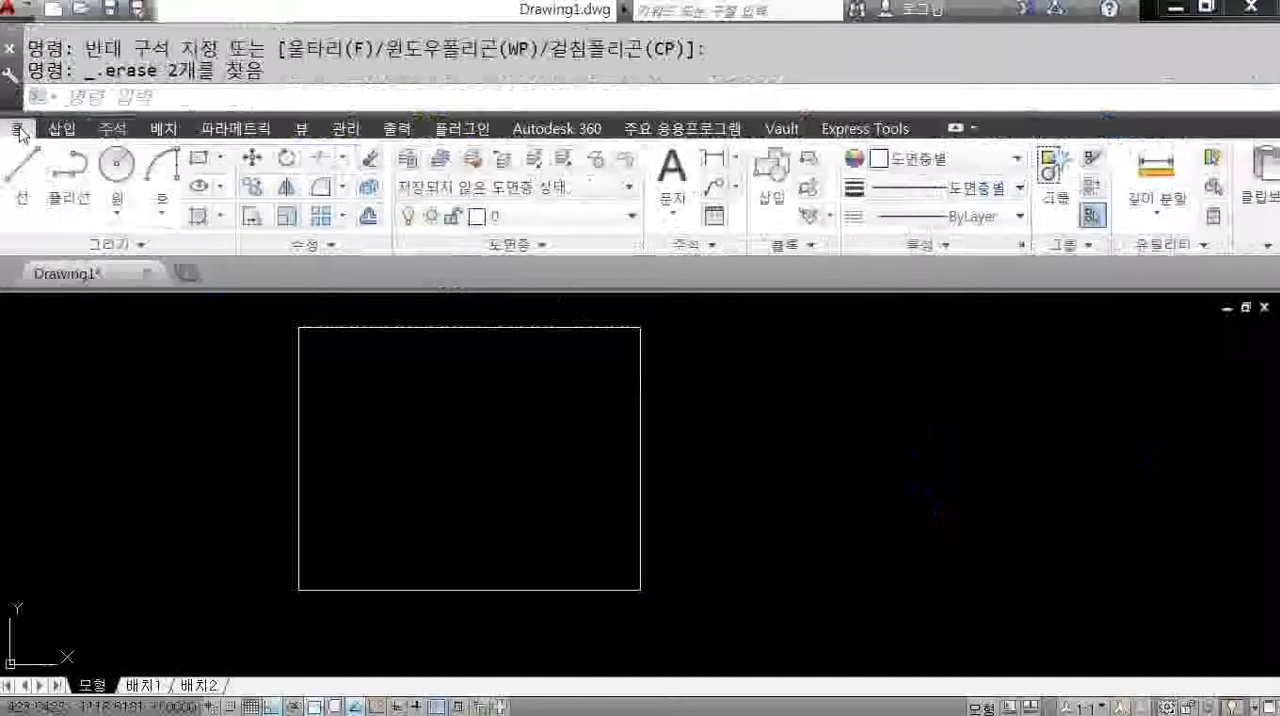
{"action": "left_click", "coordinate": [318, 248]}
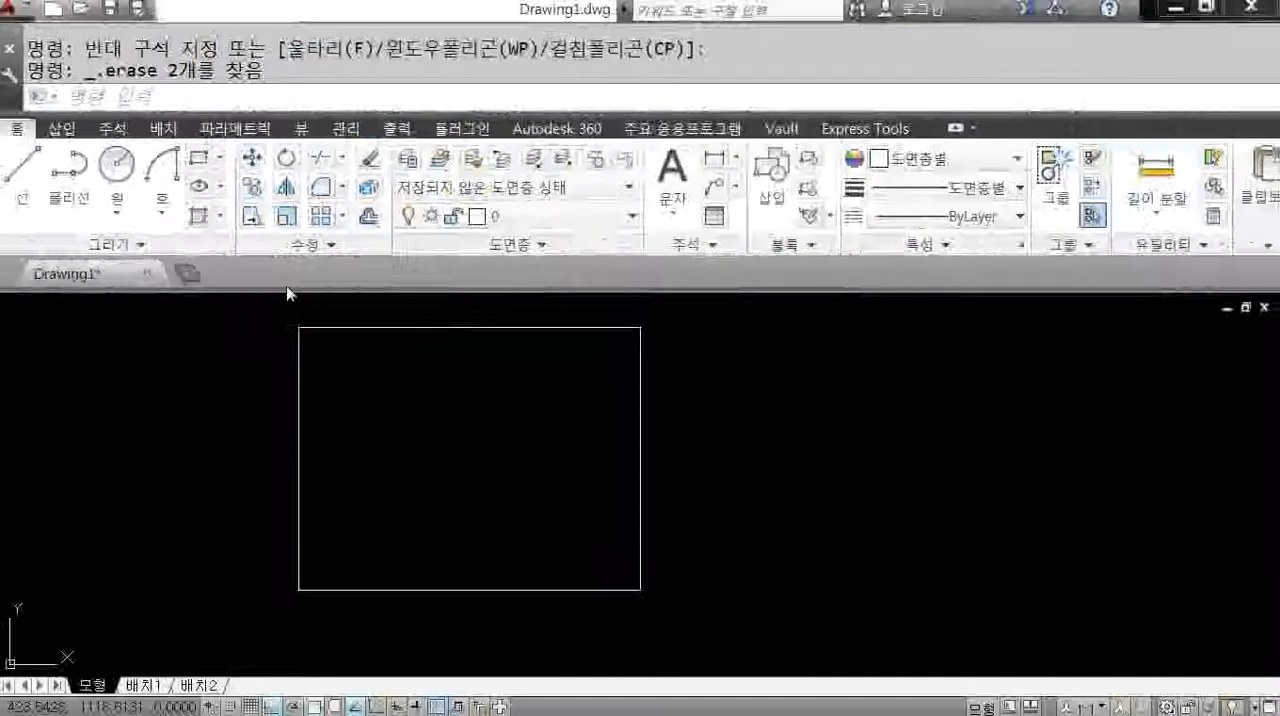
{"action": "key", "text": "Return"}
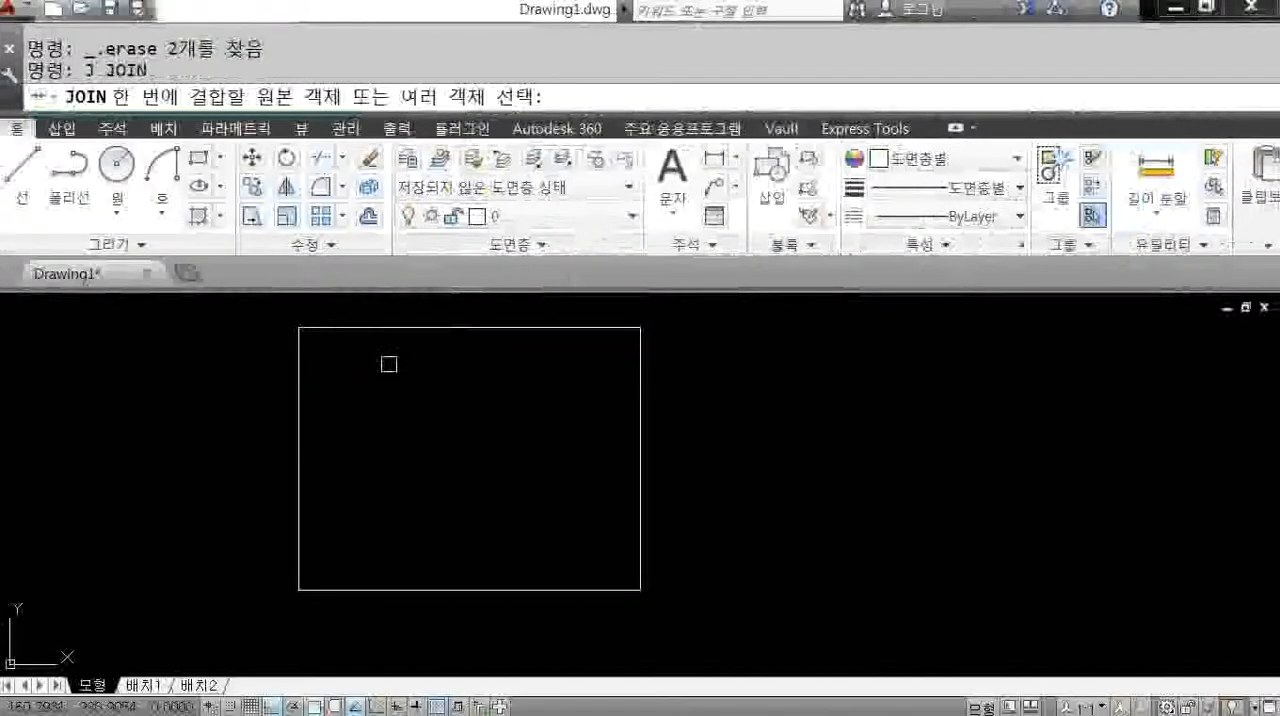
{"action": "left_click", "coordinate": [357, 327]}
{"action": "left_click", "coordinate": [300, 362]}
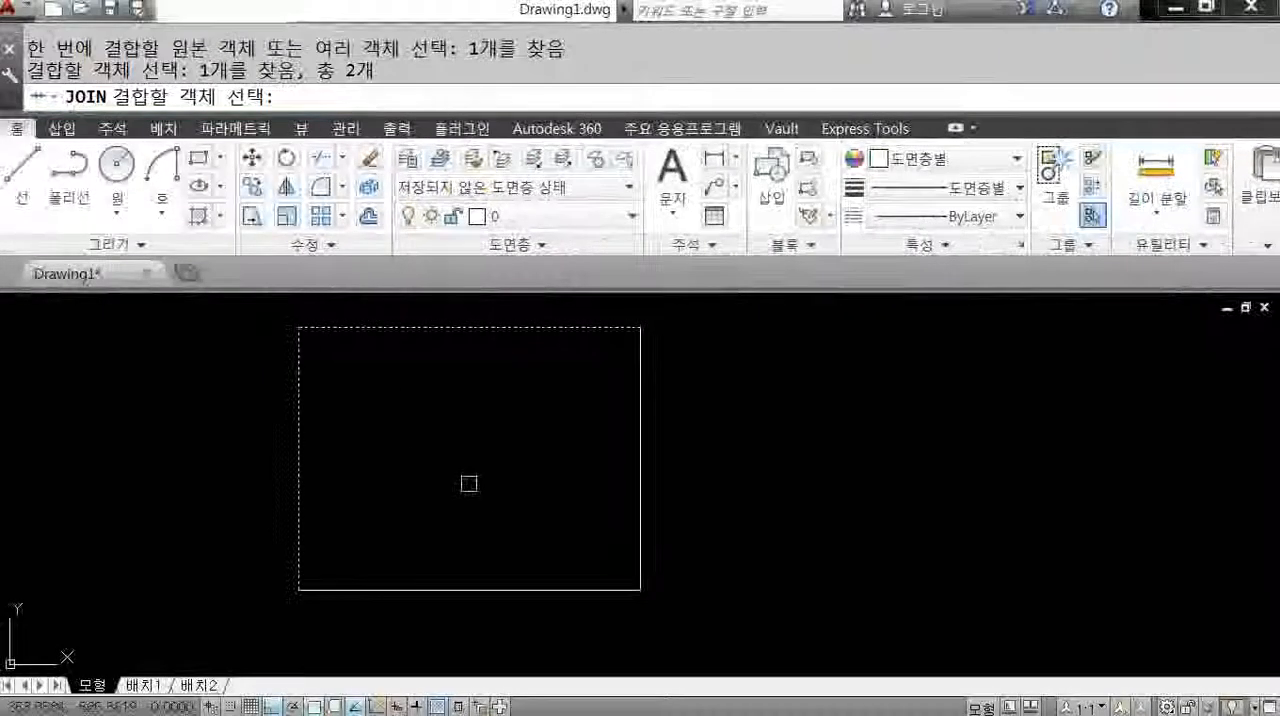
{"action": "left_click", "coordinate": [588, 586]}
{"action": "left_click", "coordinate": [639, 566]}
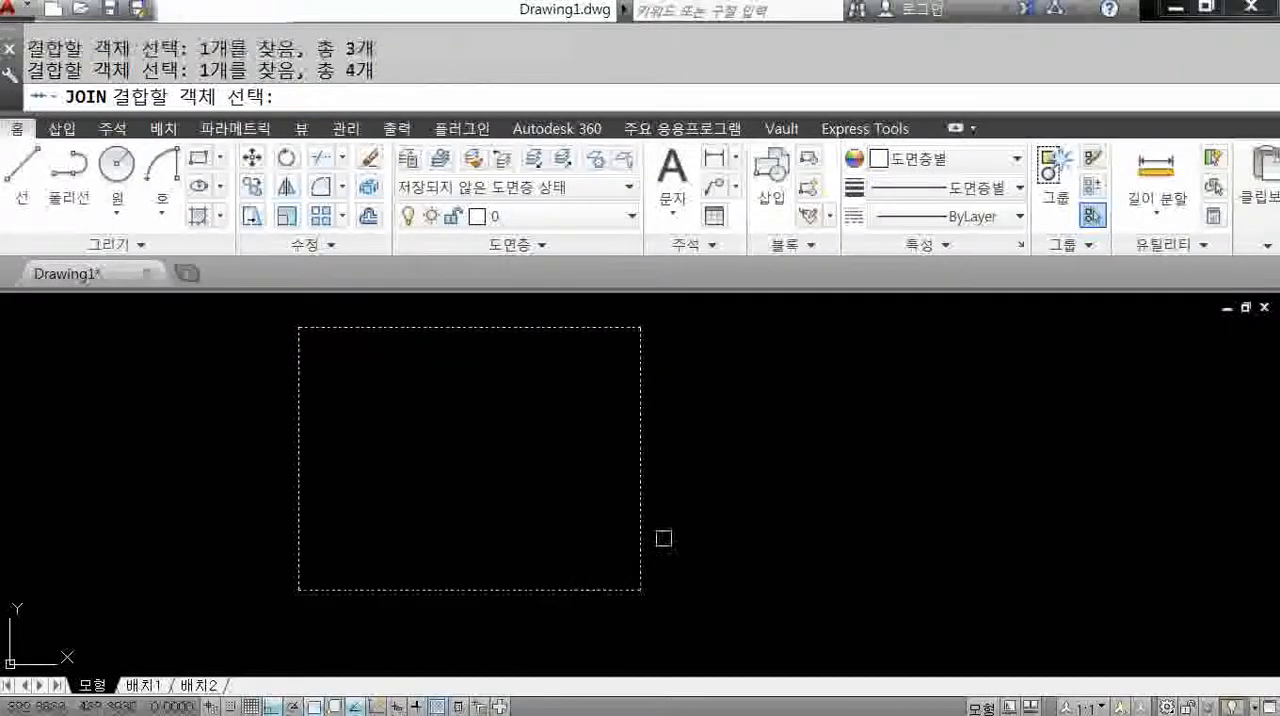
{"action": "key", "text": "Return"}
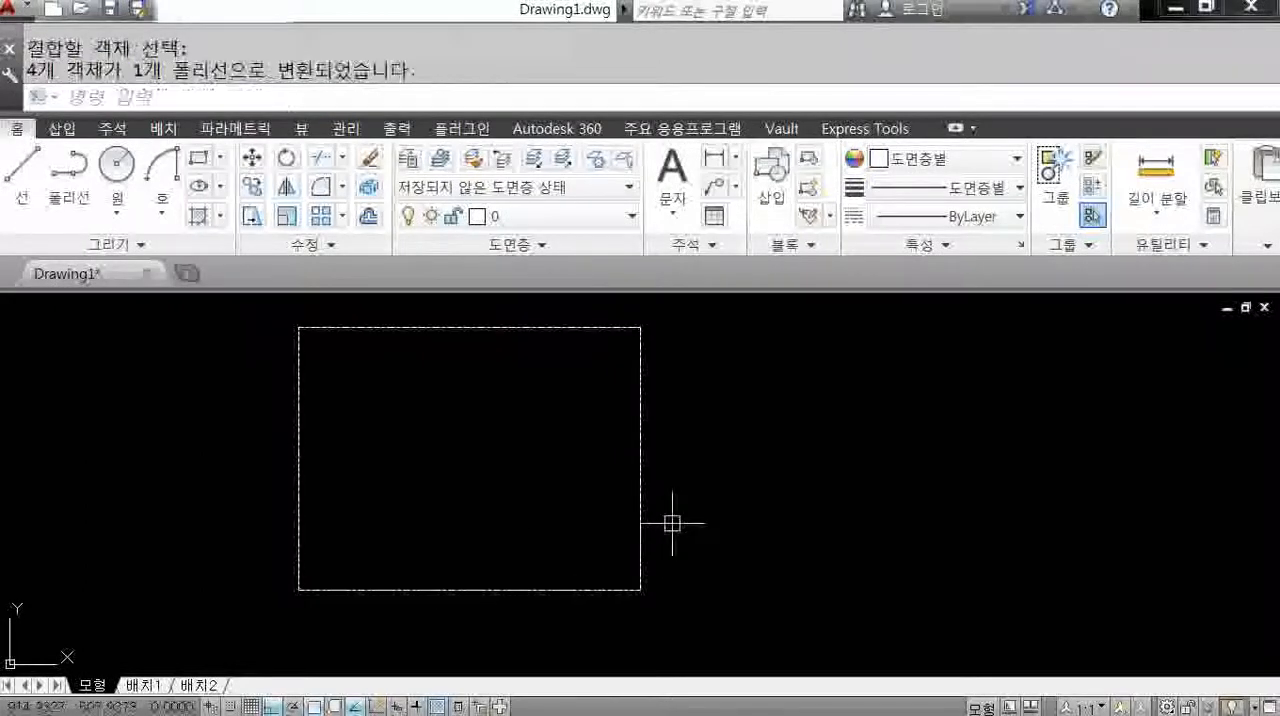
{"action": "left_click", "coordinate": [643, 485]}
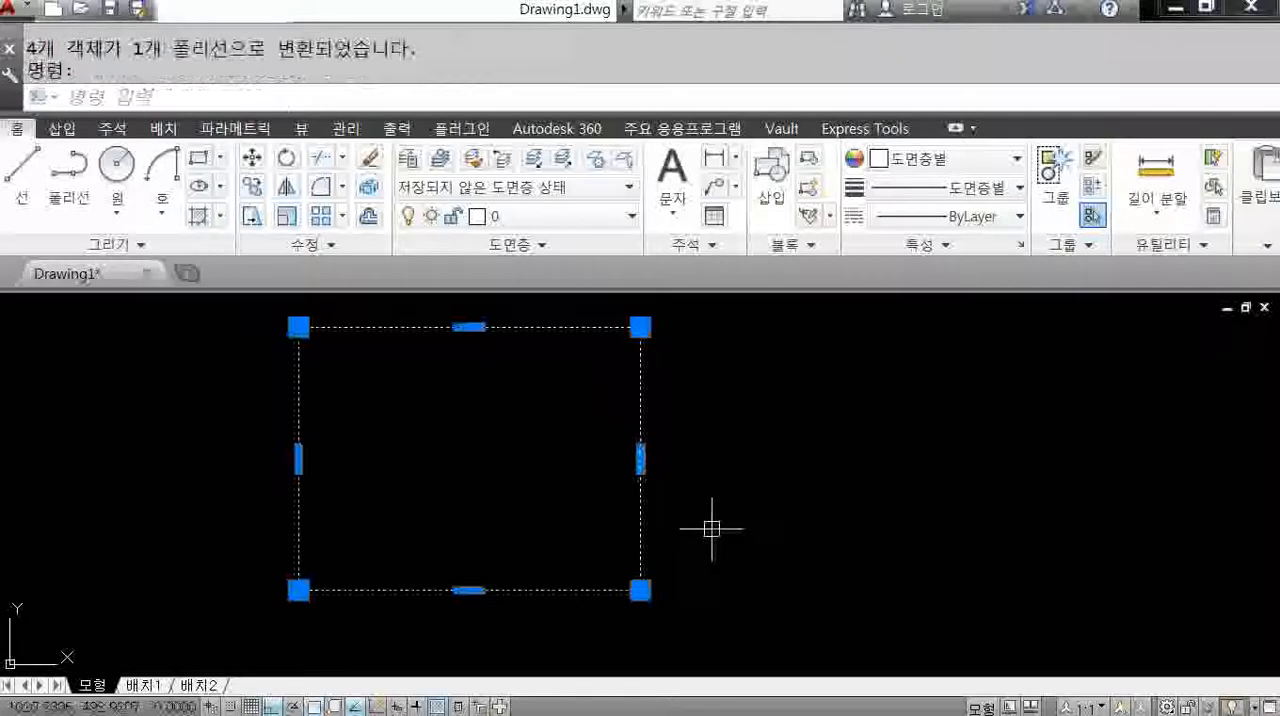
{"action": "key", "text": "Escape"}
Offset the joined rectangle inward by 18 and end the command.
{"action": "type", "text": "o"}
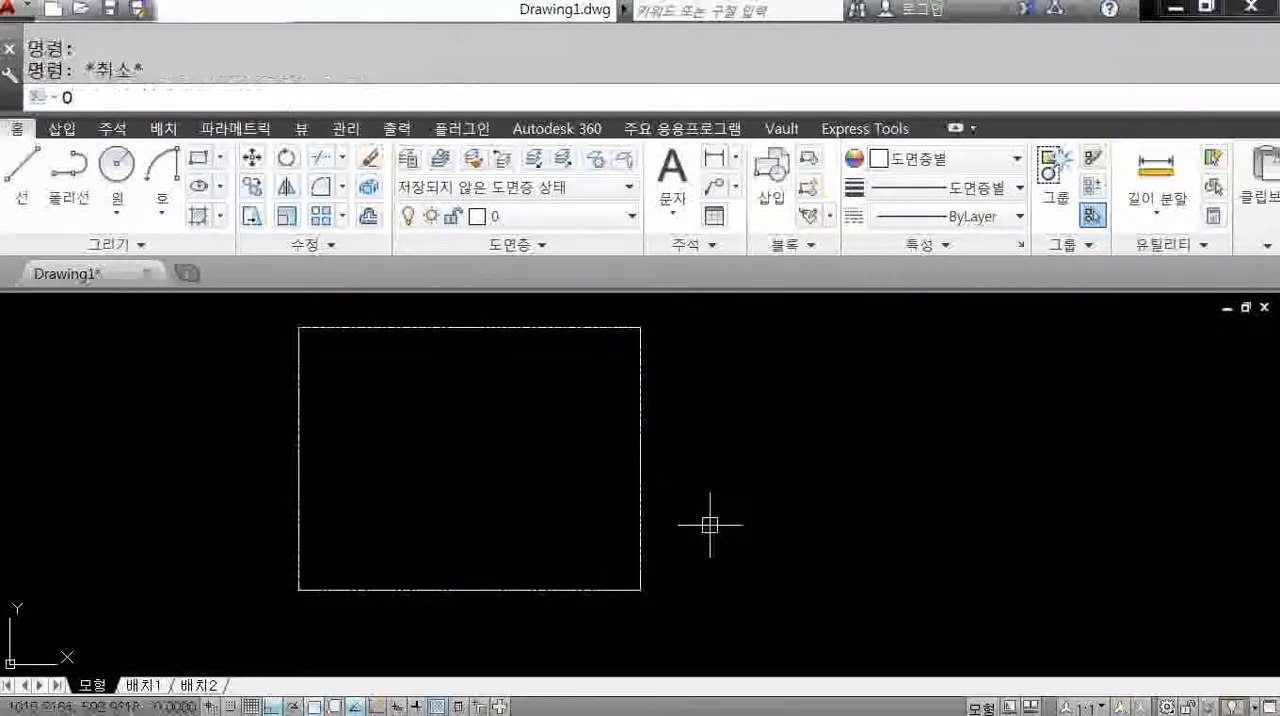
{"action": "key", "text": "Return"}
{"action": "type", "text": "18"}
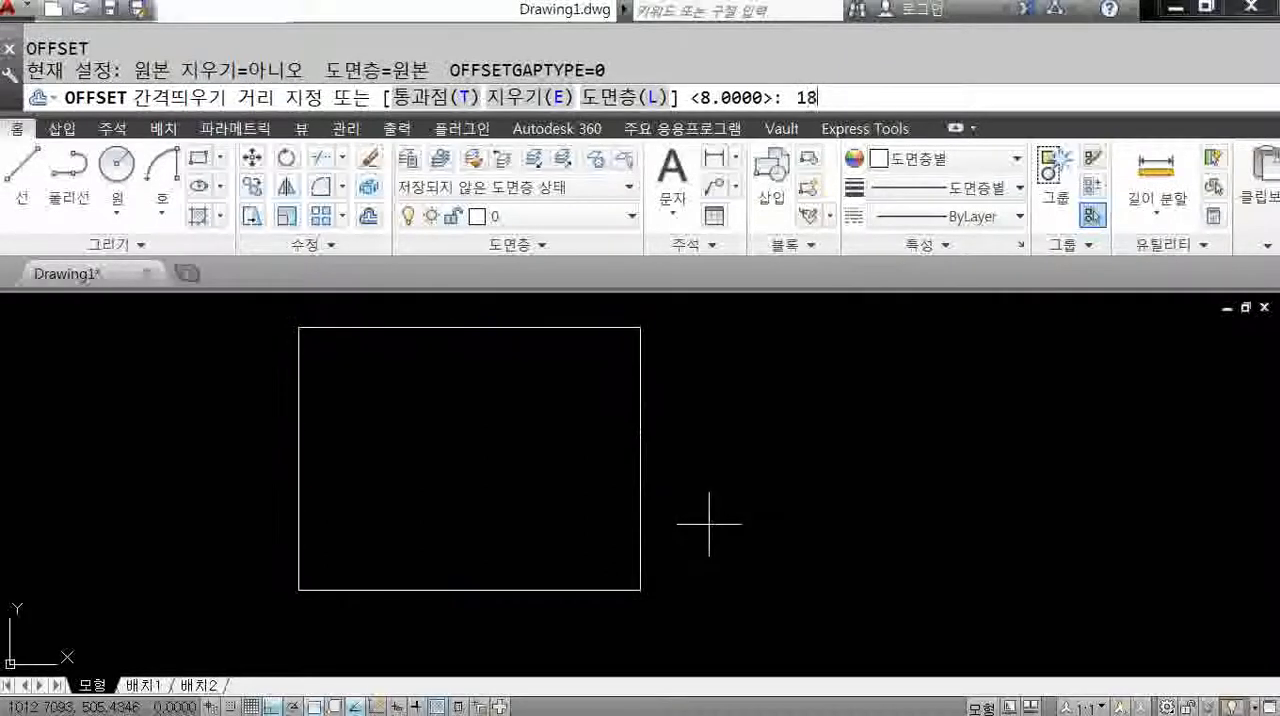
{"action": "key", "text": "Return"}
{"action": "left_click", "coordinate": [594, 330]}
{"action": "left_click", "coordinate": [576, 428]}
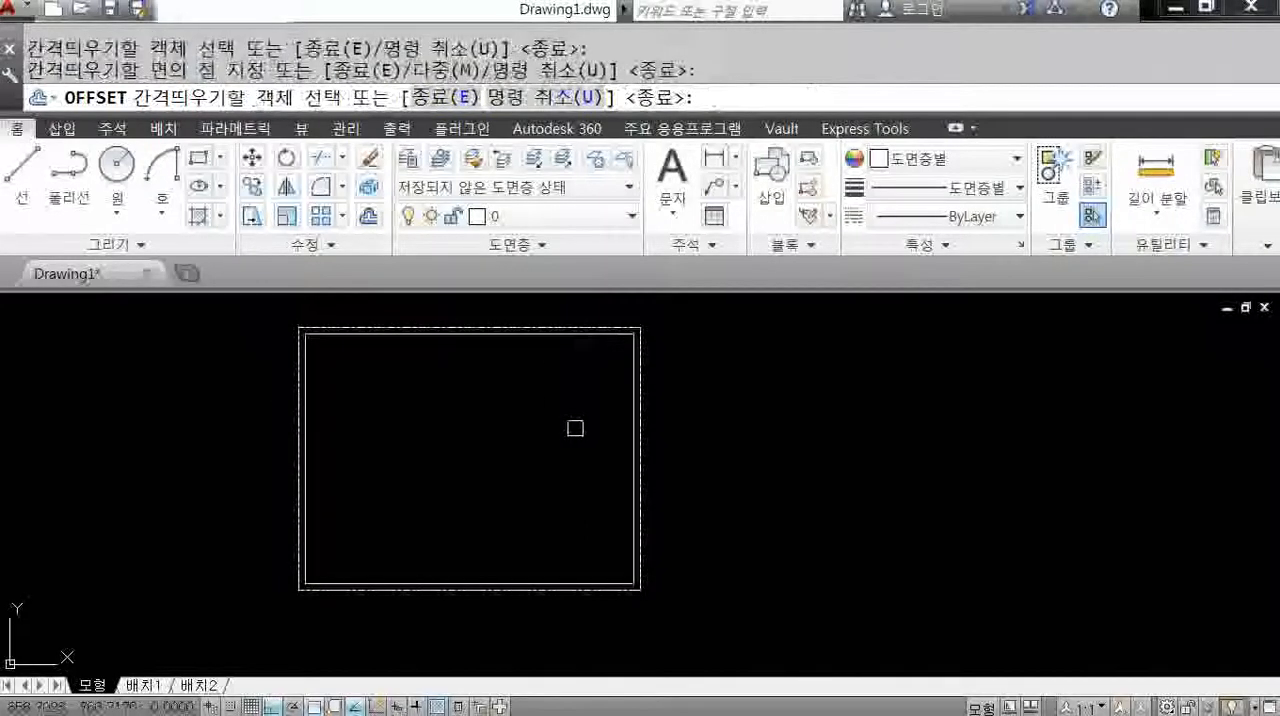
{"action": "key", "text": "Escape"}
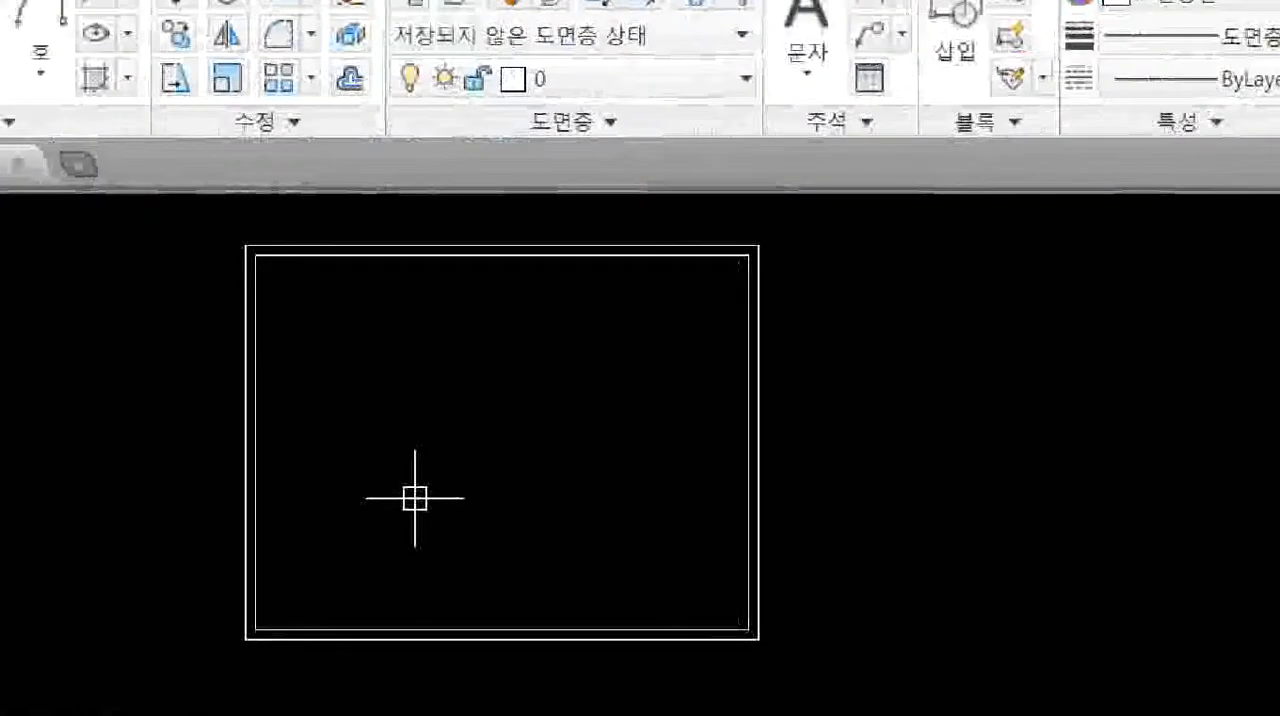
Offset the inner rectangle inward by 45 to add a third nested rectangle.
{"action": "left_click", "coordinate": [405, 490]}
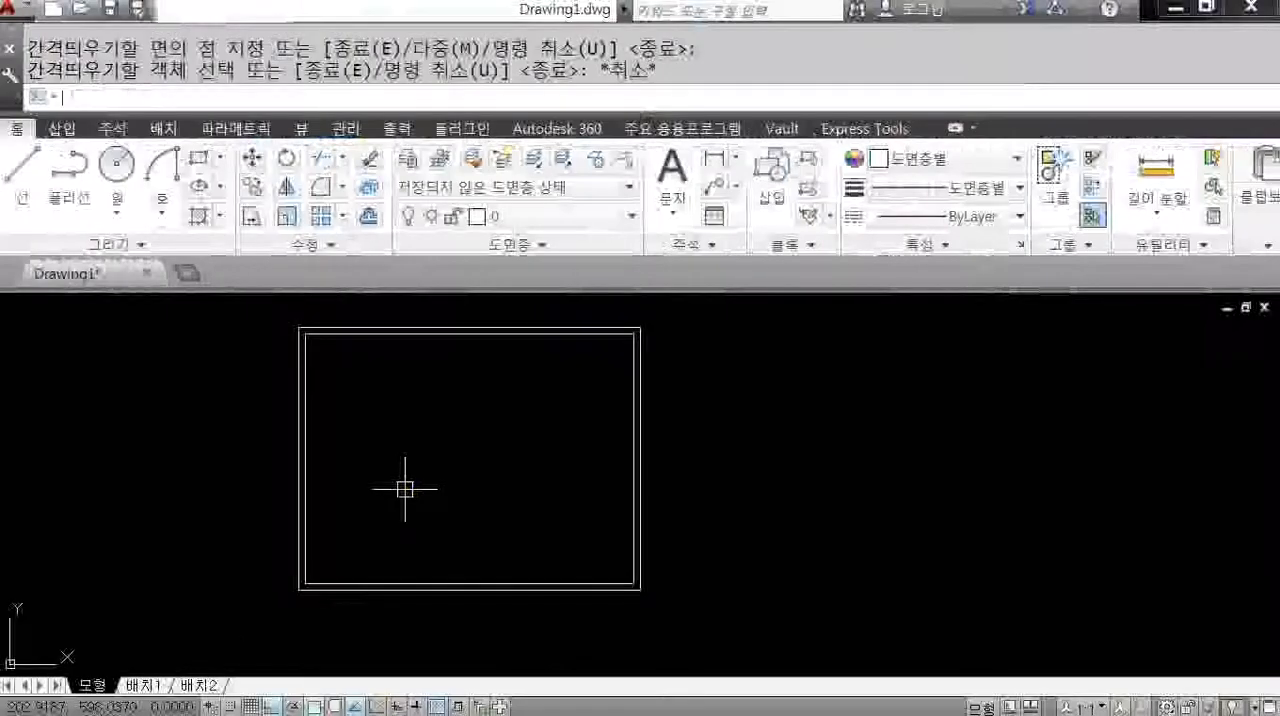
{"action": "key", "text": "Return"}
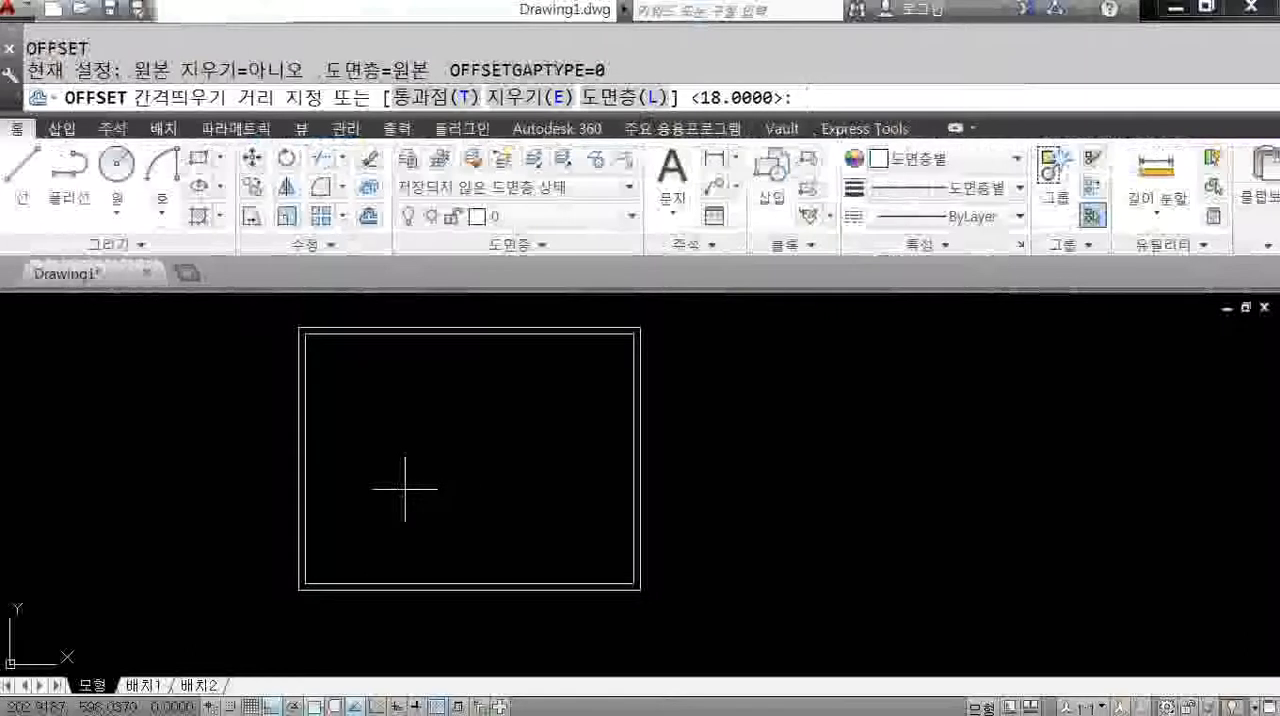
{"action": "type", "text": "45"}
{"action": "key", "text": "Return"}
{"action": "left_click", "coordinate": [443, 334]}
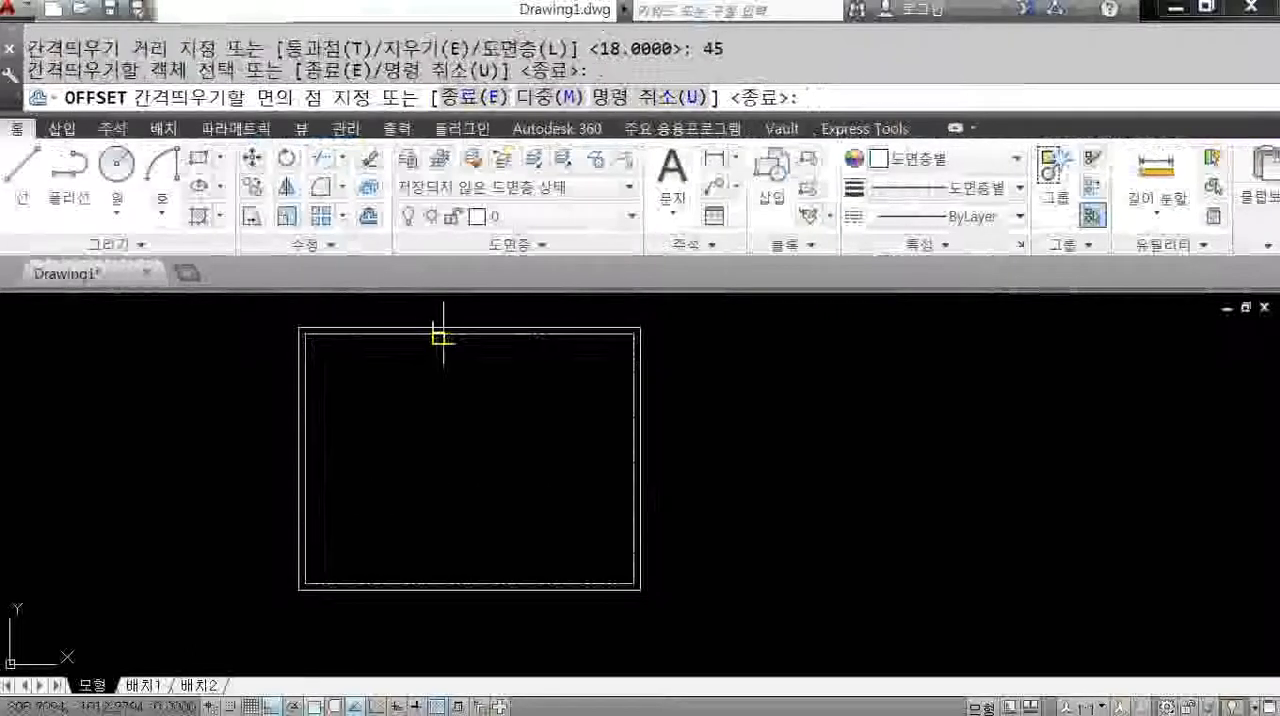
{"action": "left_click", "coordinate": [461, 432]}
{"action": "key", "text": "Escape"}
{"action": "middle_click_drag", "start_coordinate": [469, 453], "coordinate": [544, 477]}
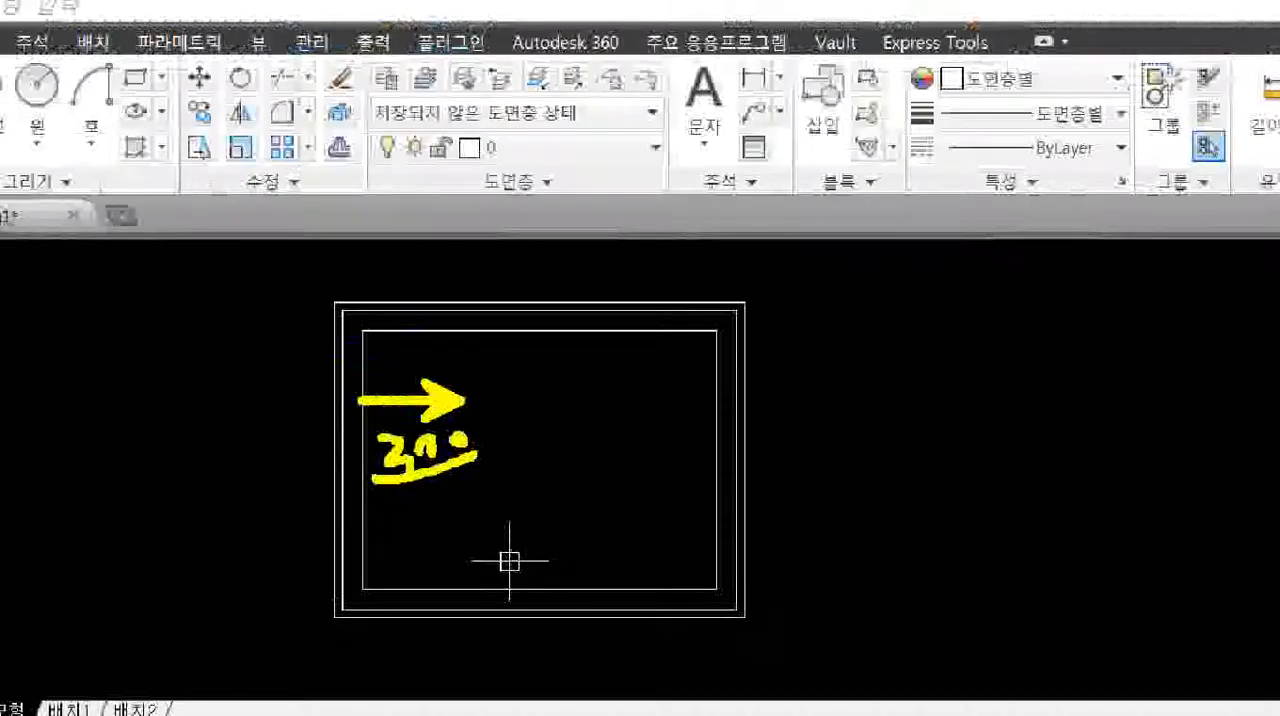
Draw a vertical line from the midpoint of the middle rectangle's top side to the midpoint of its bottom side.
{"action": "key", "text": "Escape"}
{"action": "type", "text": "l"}
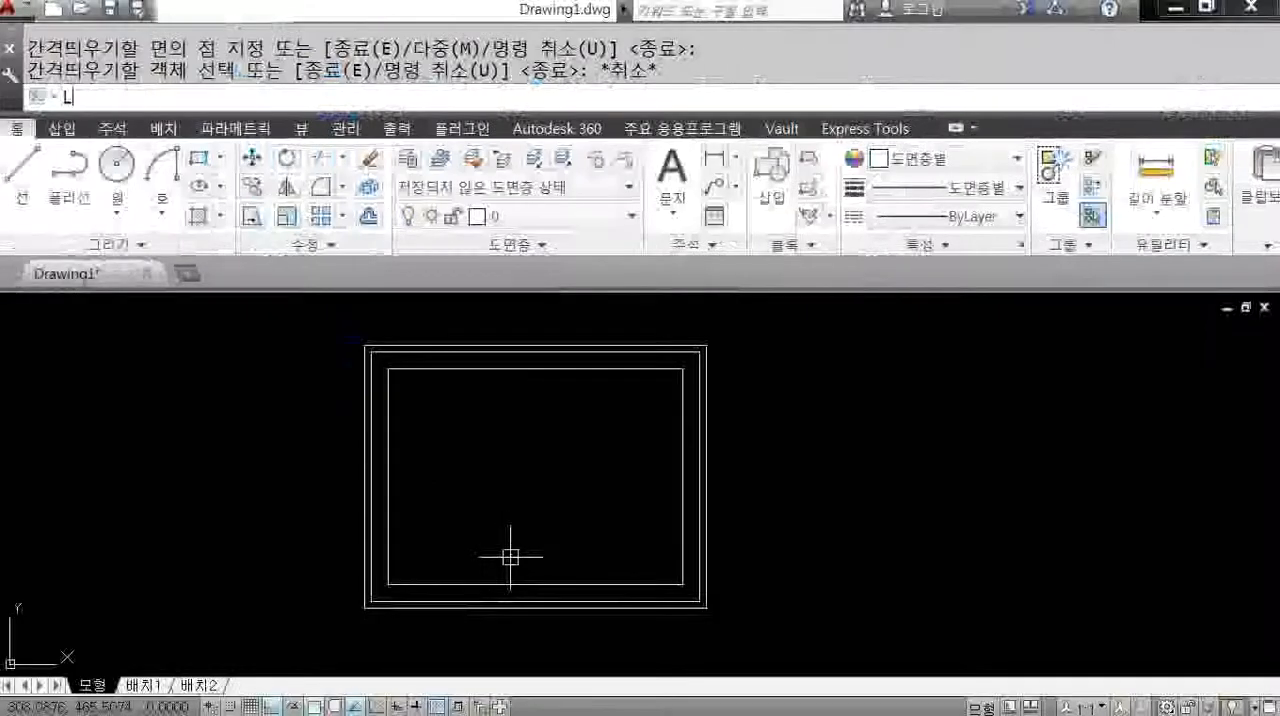
{"action": "key", "text": "Return"}
{"action": "left_click", "coordinate": [537, 350]}
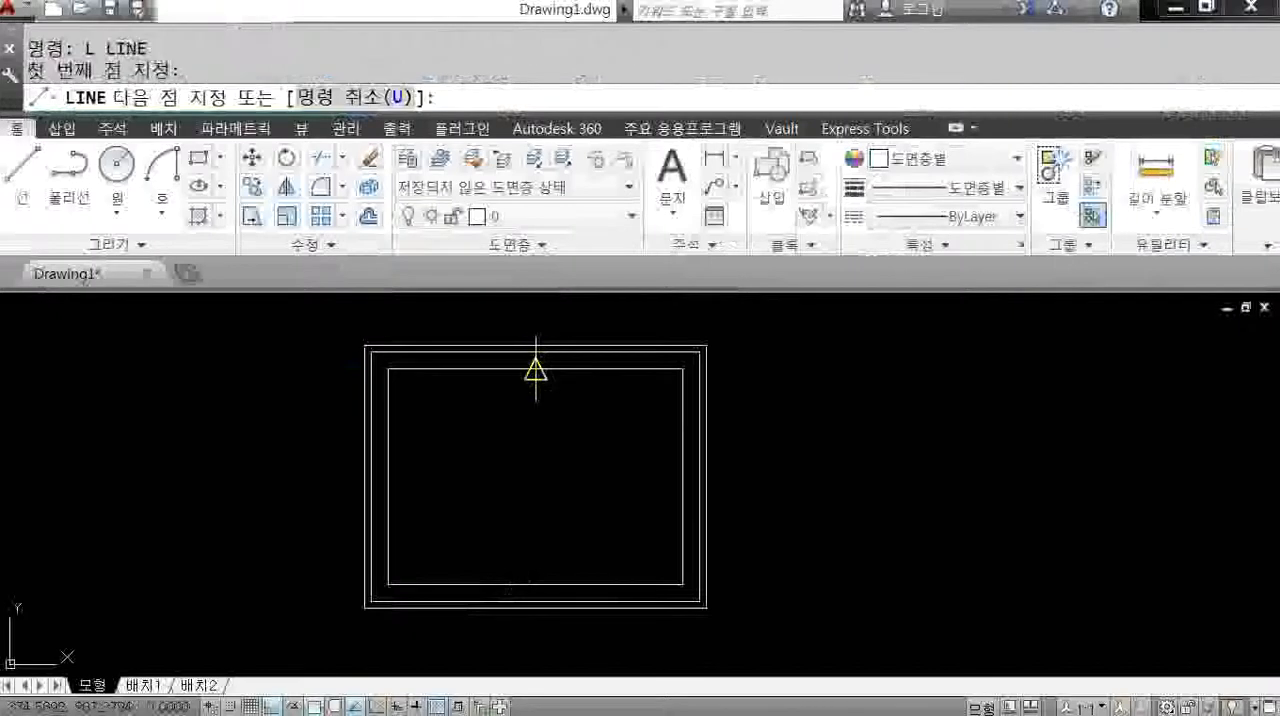
{"action": "left_click", "coordinate": [537, 602]}
{"action": "key", "text": "Return"}
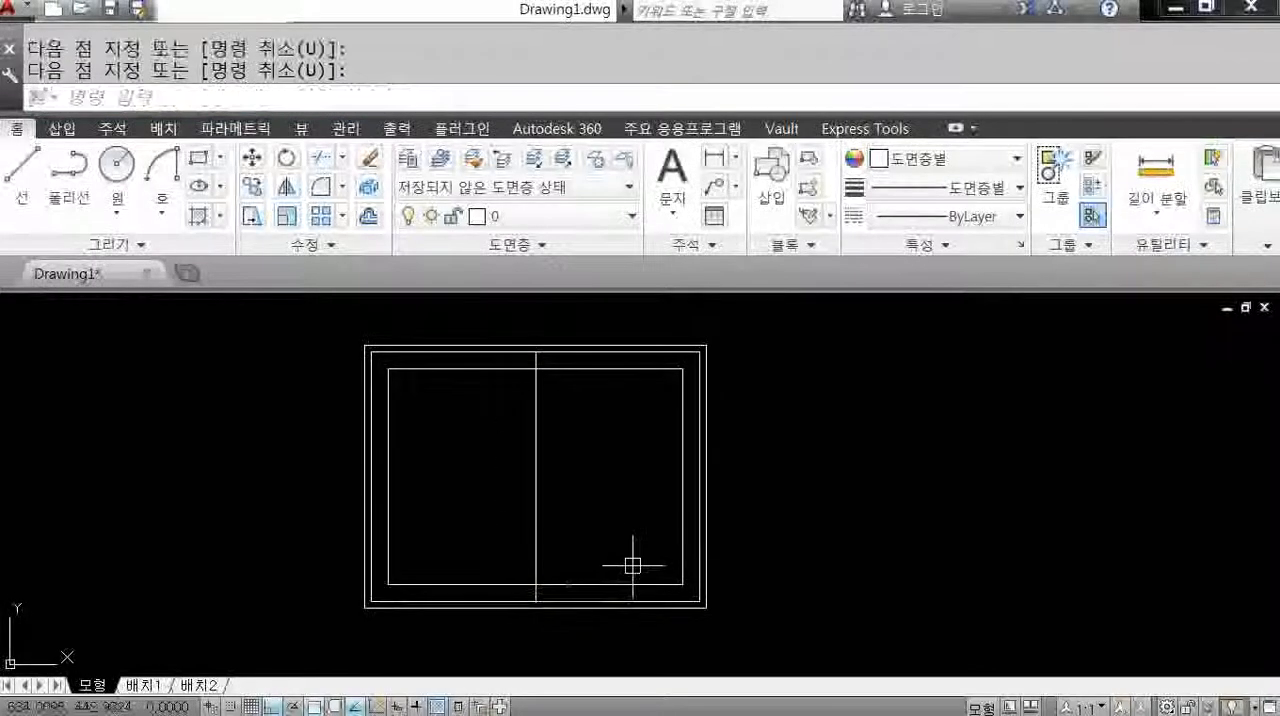
Collapse the ribbon to its tabs to enlarge the drawing area around the nested rectangles.
{"action": "left_click", "coordinate": [957, 128]}
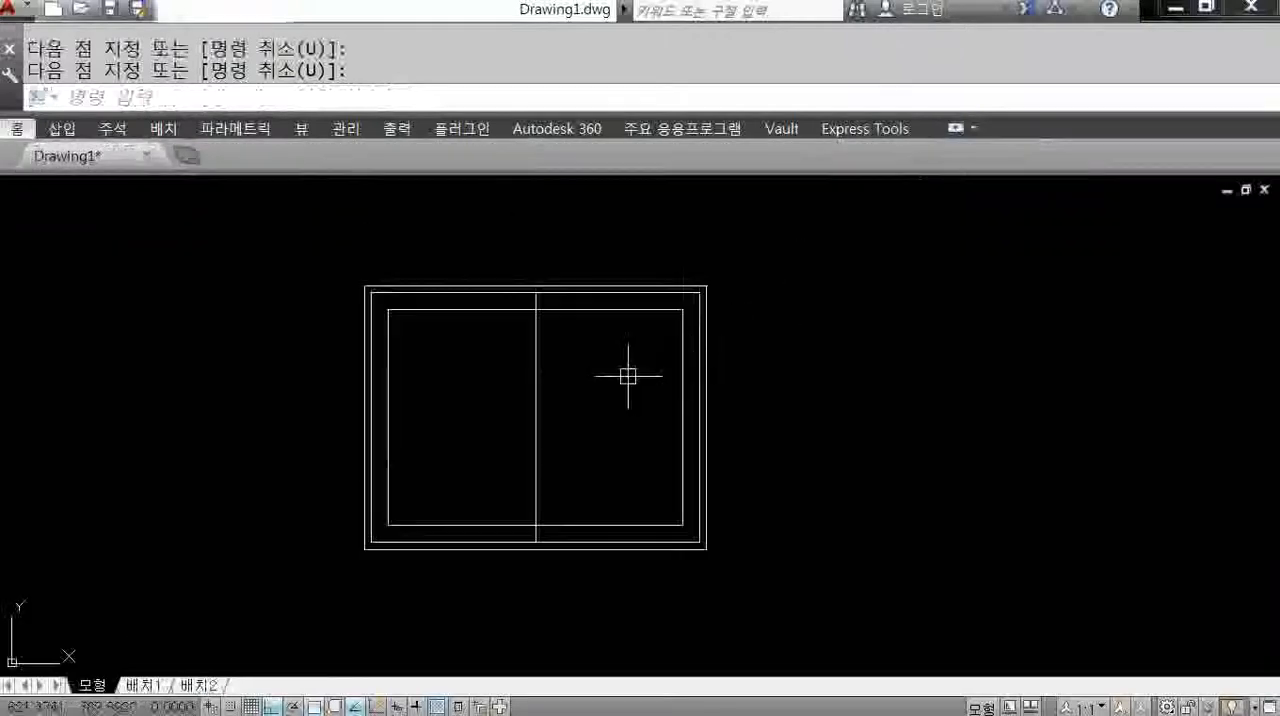
{"action": "scroll", "coordinate": [626, 375], "scroll_direction": "up", "scroll_amount": 2}
{"action": "middle_click_drag", "start_coordinate": [624, 375], "coordinate": [710, 350]}
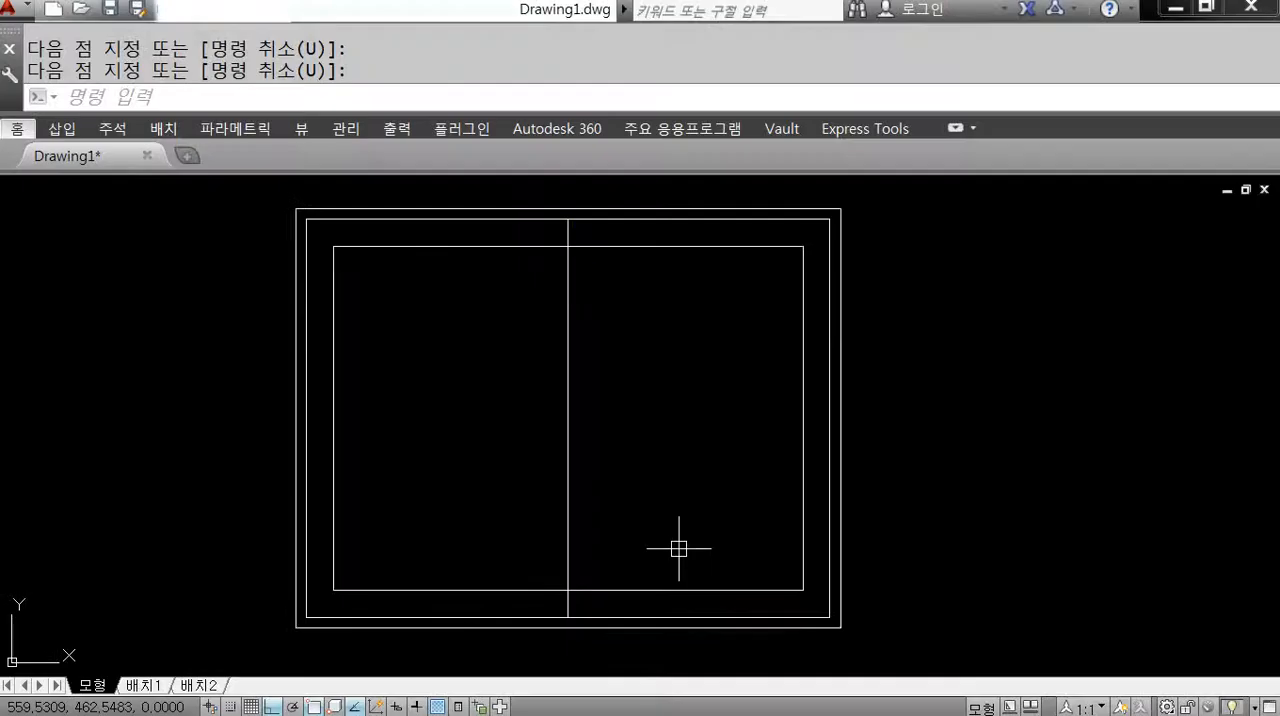
Offset the vertical centre line by 45/2 to both sides and delete the original centre line.
{"action": "type", "text": "o"}
{"action": "key", "text": "Return"}
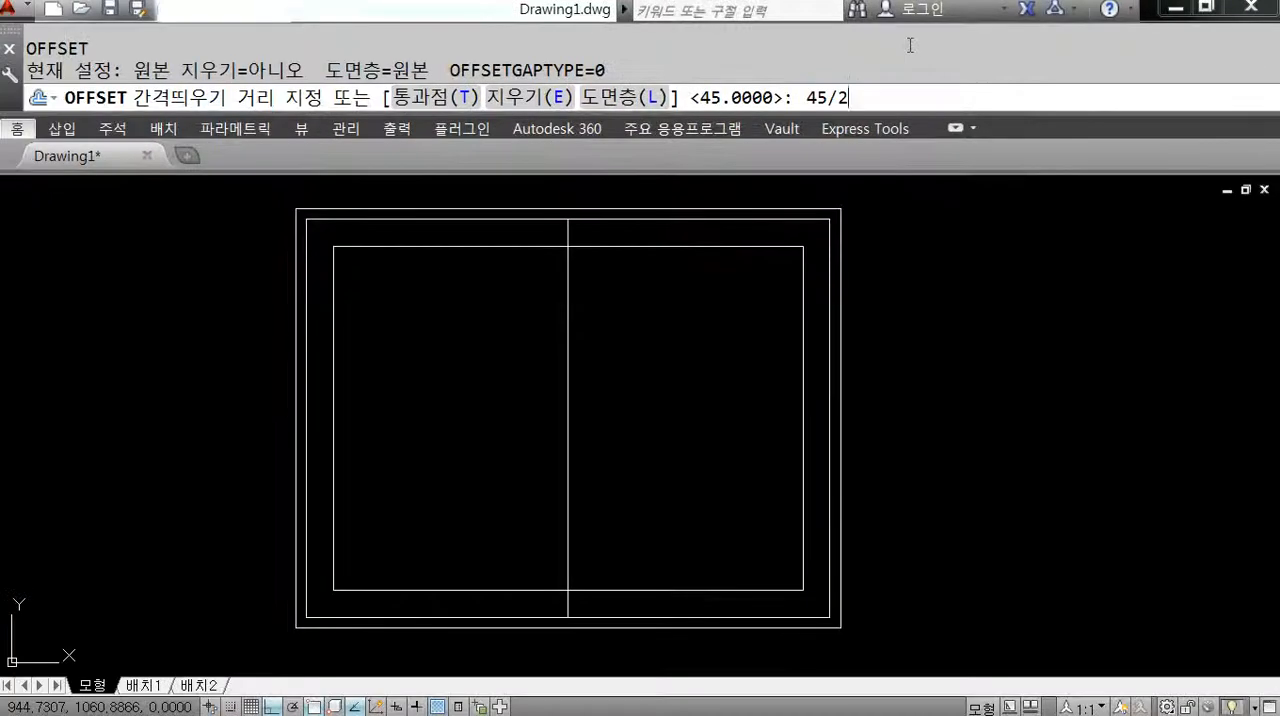
{"action": "key", "text": "Return"}
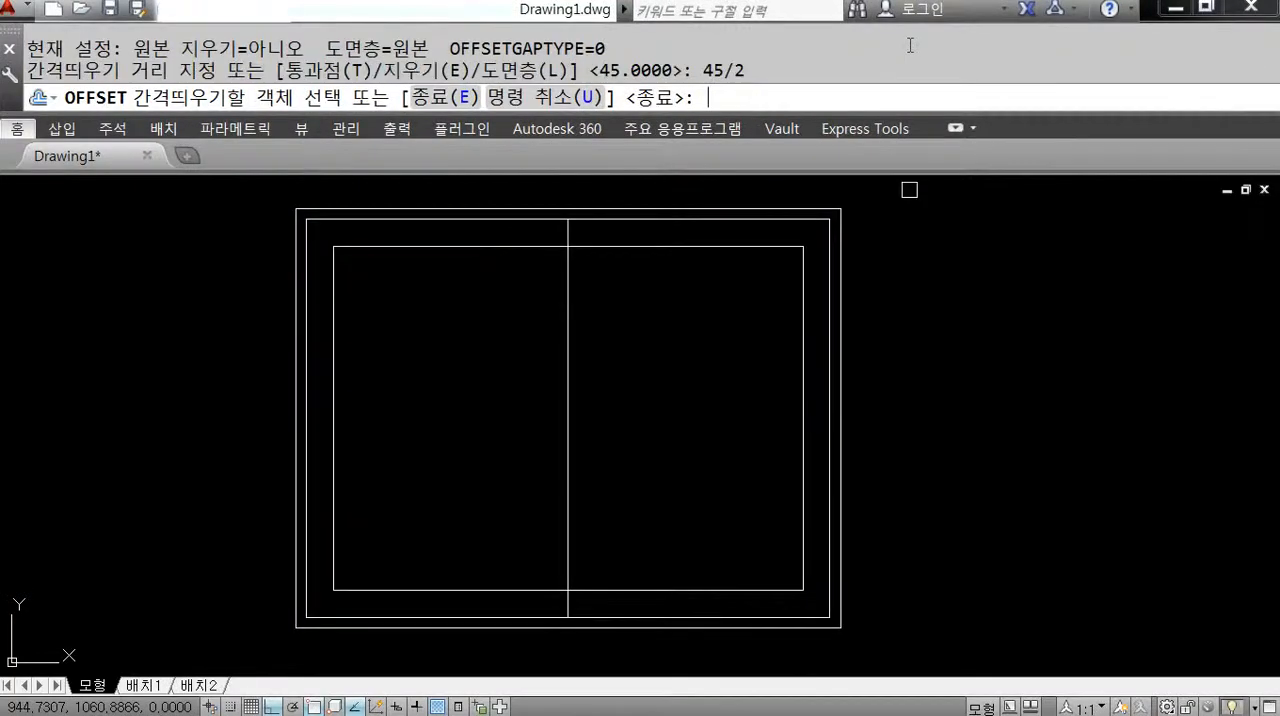
{"action": "left_click", "coordinate": [569, 271]}
{"action": "left_click", "coordinate": [493, 269]}
{"action": "left_click", "coordinate": [567, 287]}
{"action": "left_click", "coordinate": [660, 293]}
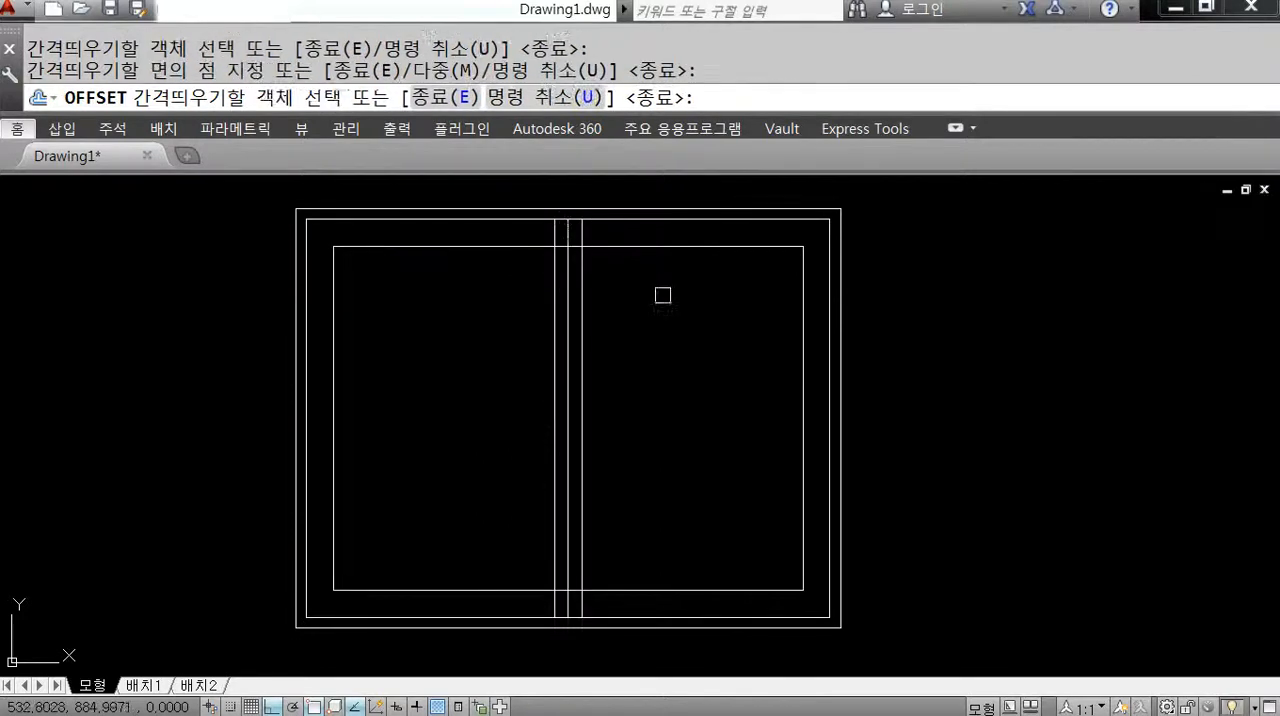
{"action": "key", "text": "Escape"}
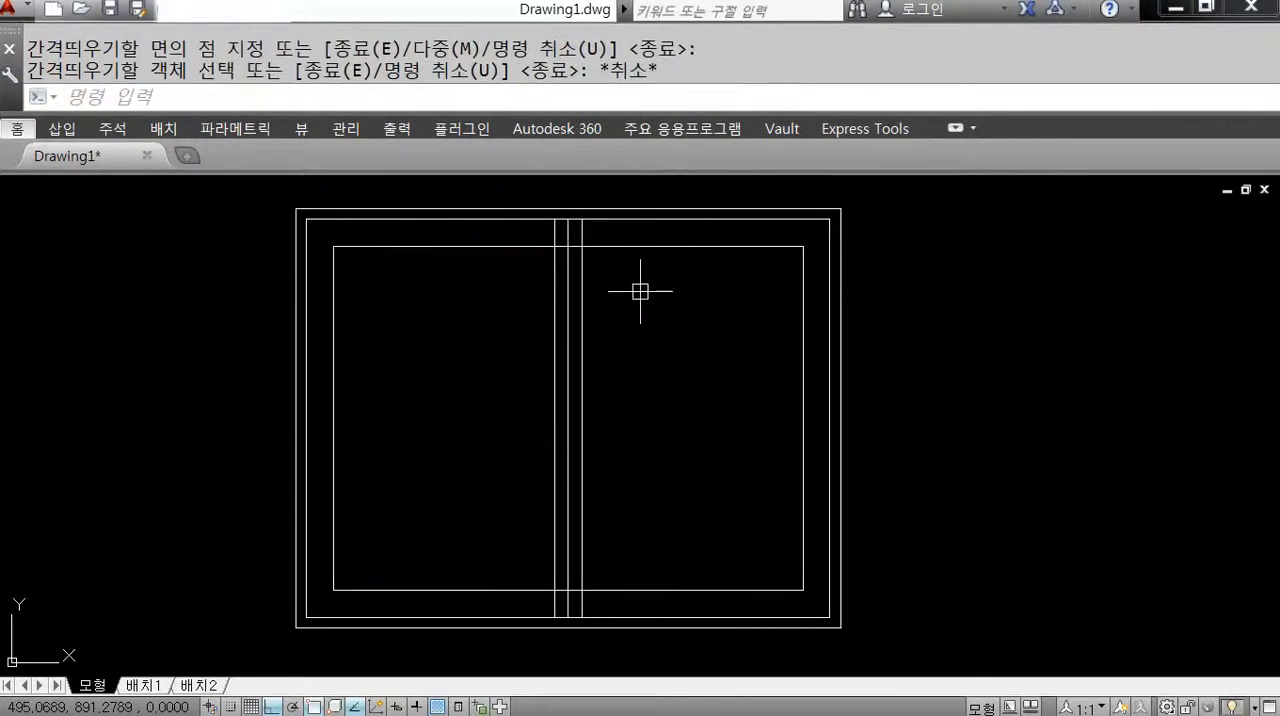
{"action": "left_click", "coordinate": [564, 291]}
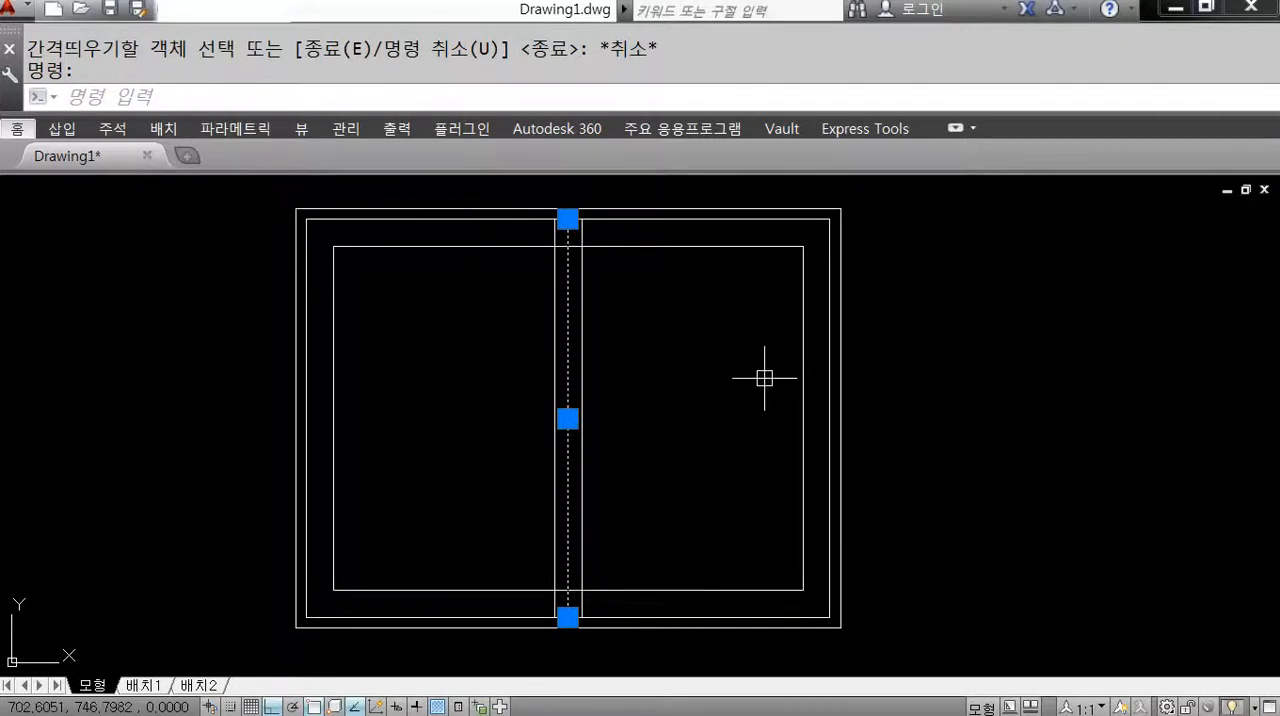
{"action": "key", "text": "Delete"}
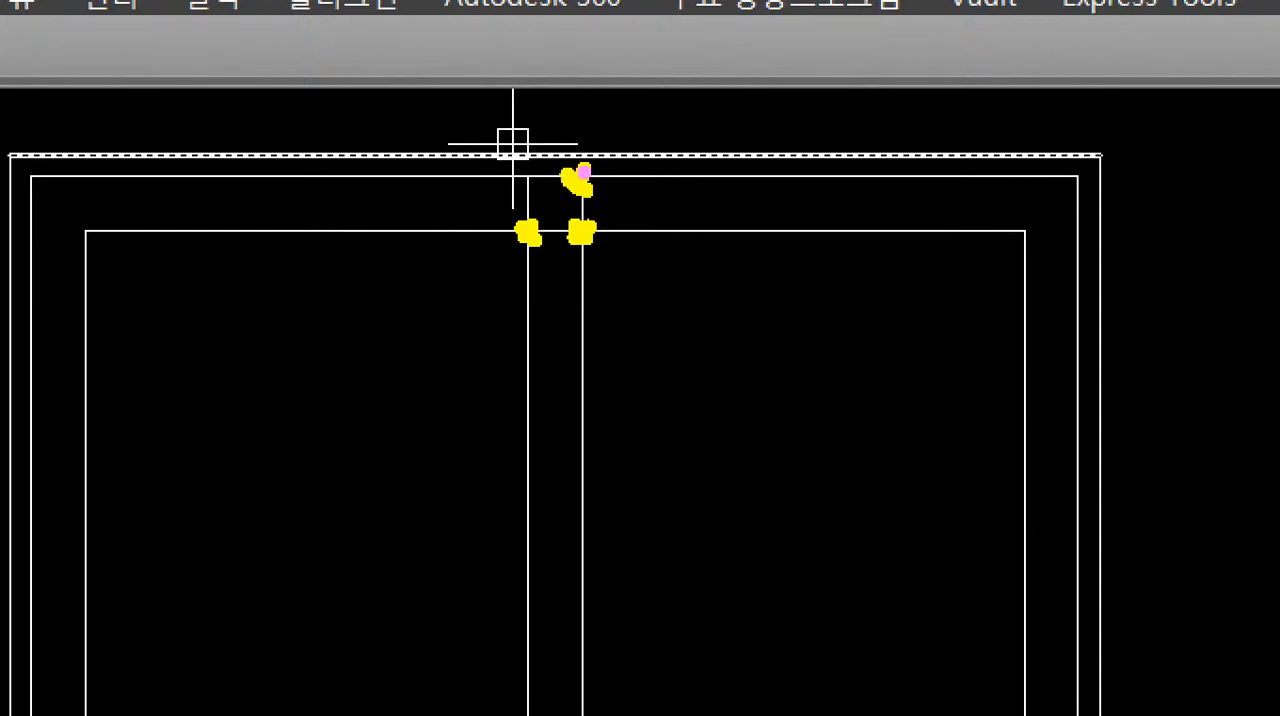
{"action": "left_click_drag", "start_coordinate": [494, 172], "coordinate": [678, 172]}
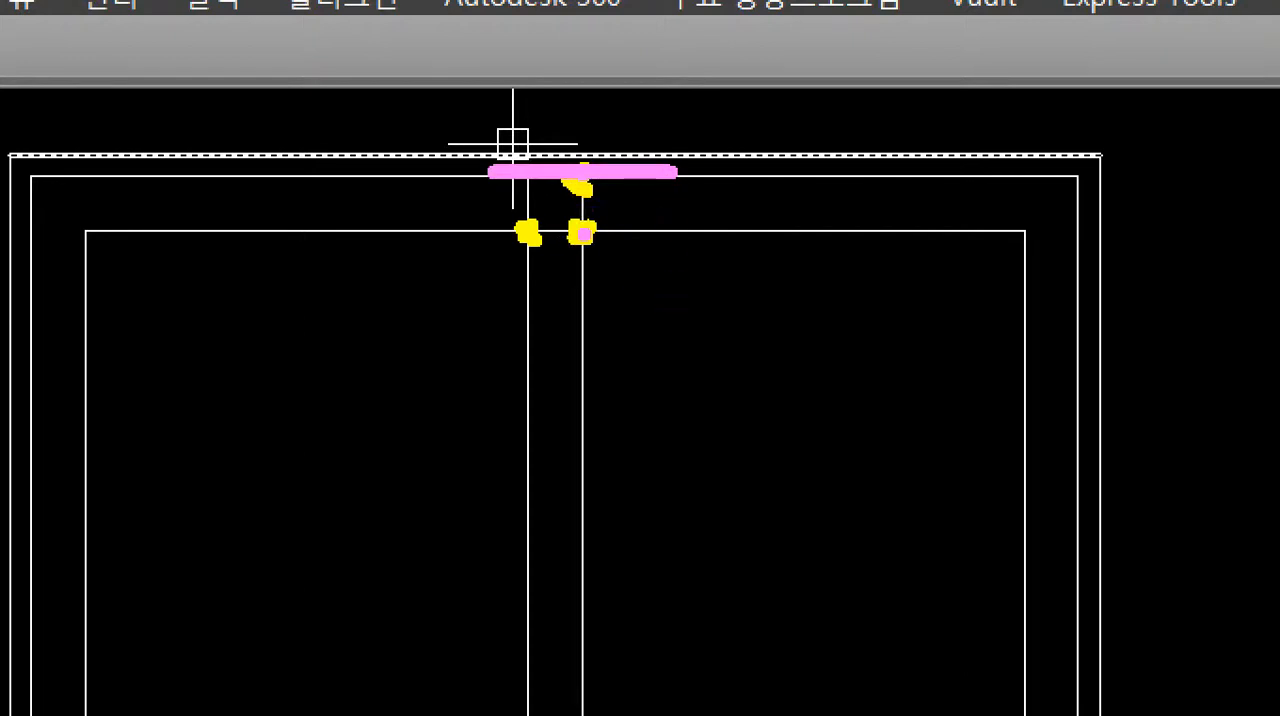
{"action": "left_click_drag", "start_coordinate": [582, 172], "coordinate": [582, 292]}
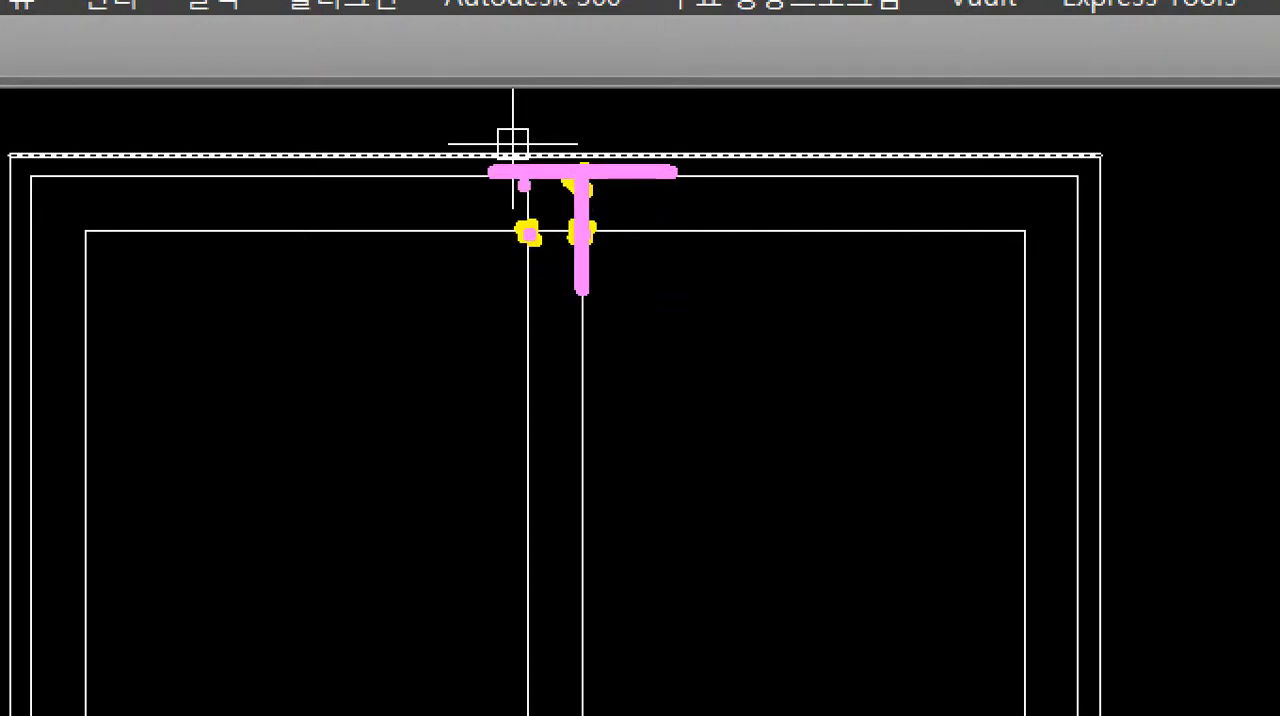
{"action": "left_click_drag", "start_coordinate": [524, 182], "coordinate": [527, 296]}
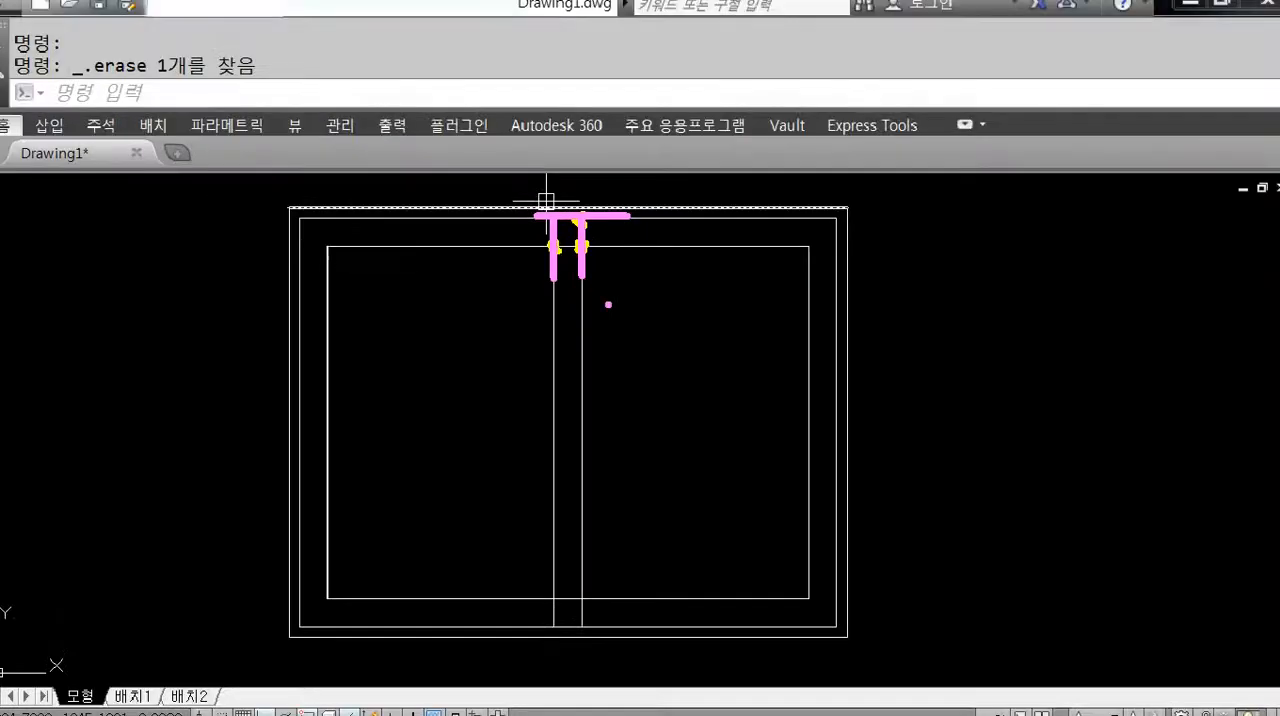
Trim the bar's right line outside the inner rectangle and remove the inner rectangle's segments between the two bar lines, at both ends.
{"action": "type", "text": "tr"}
{"action": "key", "text": "Return"}
{"action": "left_click", "coordinate": [597, 220]}
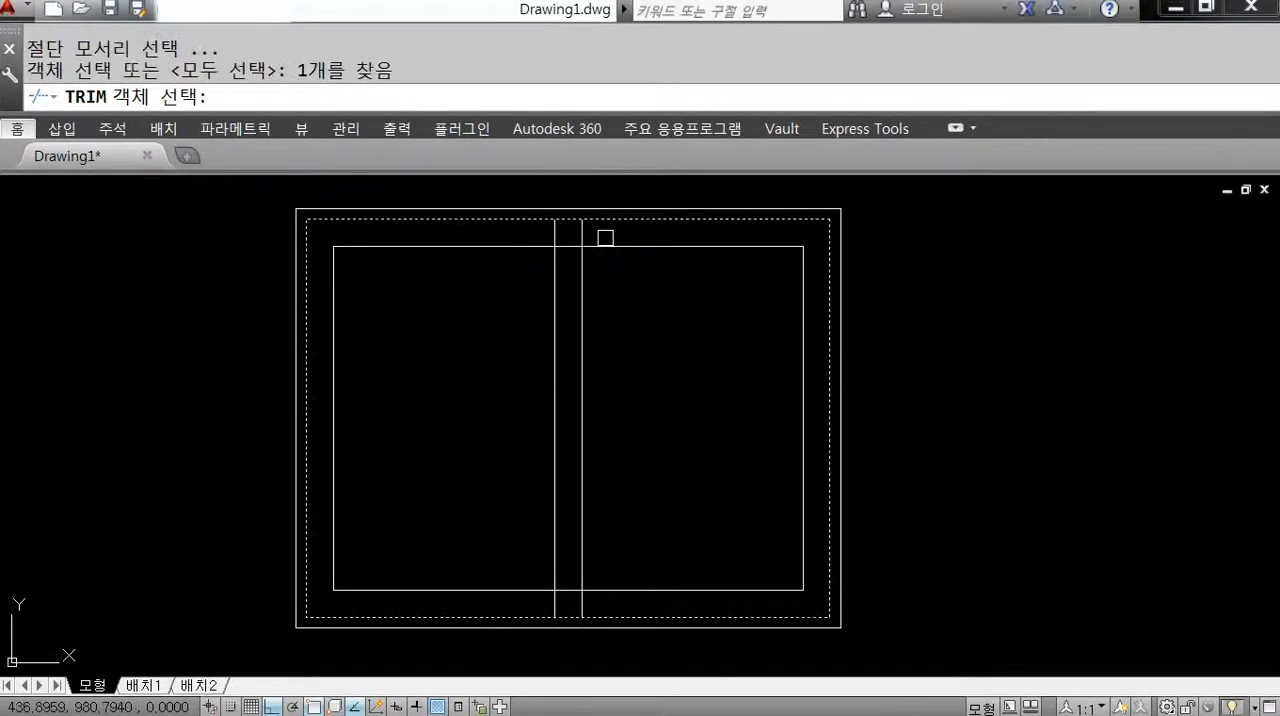
{"action": "left_click", "coordinate": [582, 262]}
{"action": "left_click", "coordinate": [555, 274]}
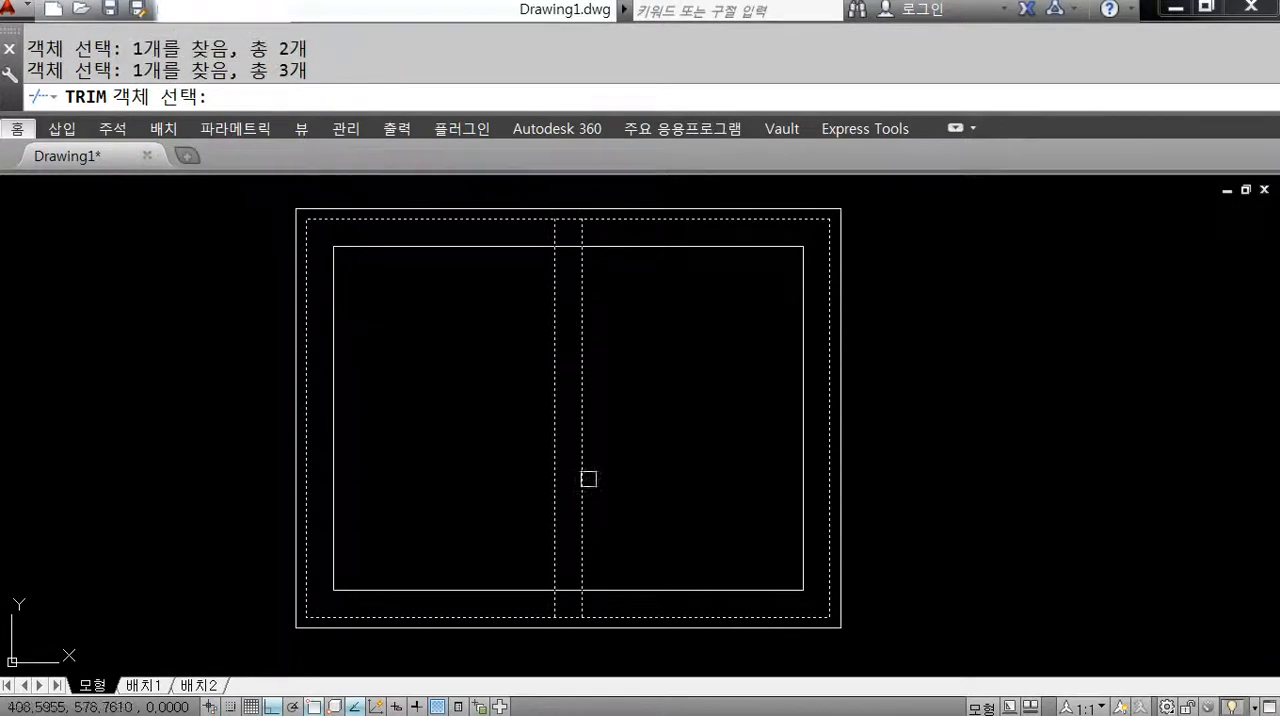
{"action": "middle_click_drag", "start_coordinate": [589, 480], "coordinate": [599, 436]}
{"action": "middle_click_drag", "start_coordinate": [622, 553], "coordinate": [625, 577]}
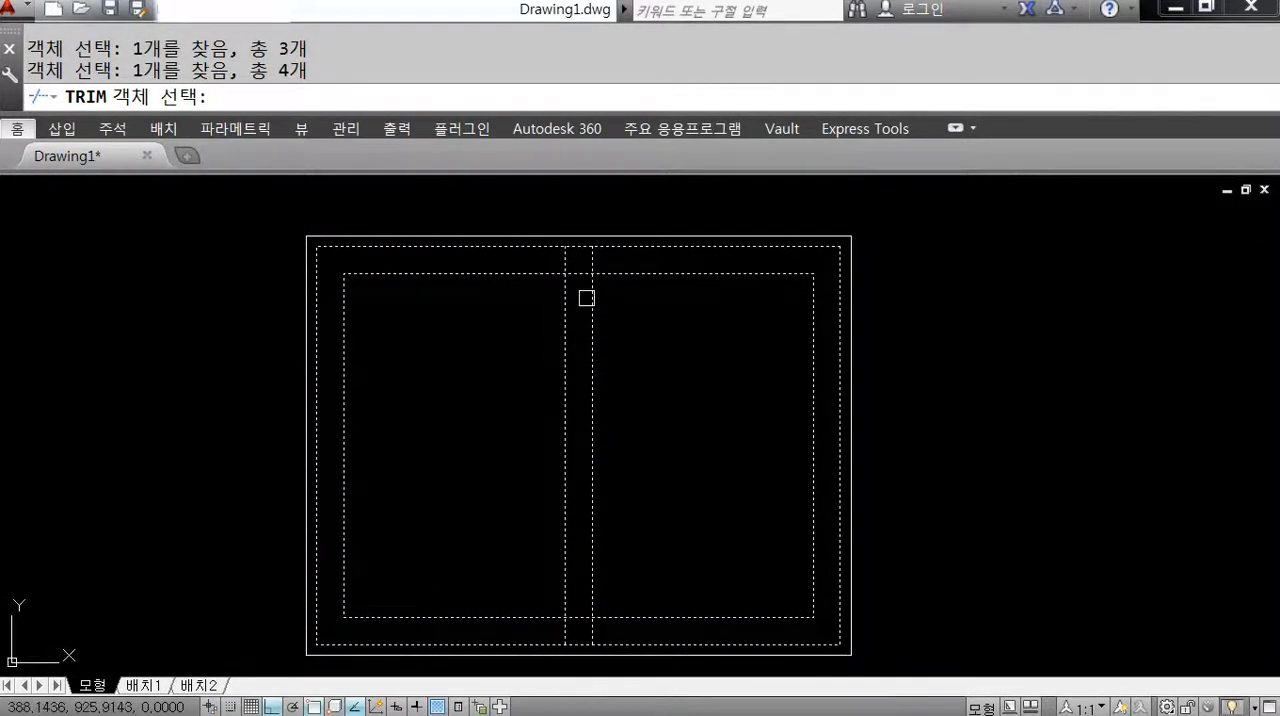
{"action": "key", "text": "Return"}
{"action": "left_click", "coordinate": [591, 264]}
{"action": "left_click", "coordinate": [580, 273]}
{"action": "middle_click_drag", "start_coordinate": [605, 510], "coordinate": [605, 359]}
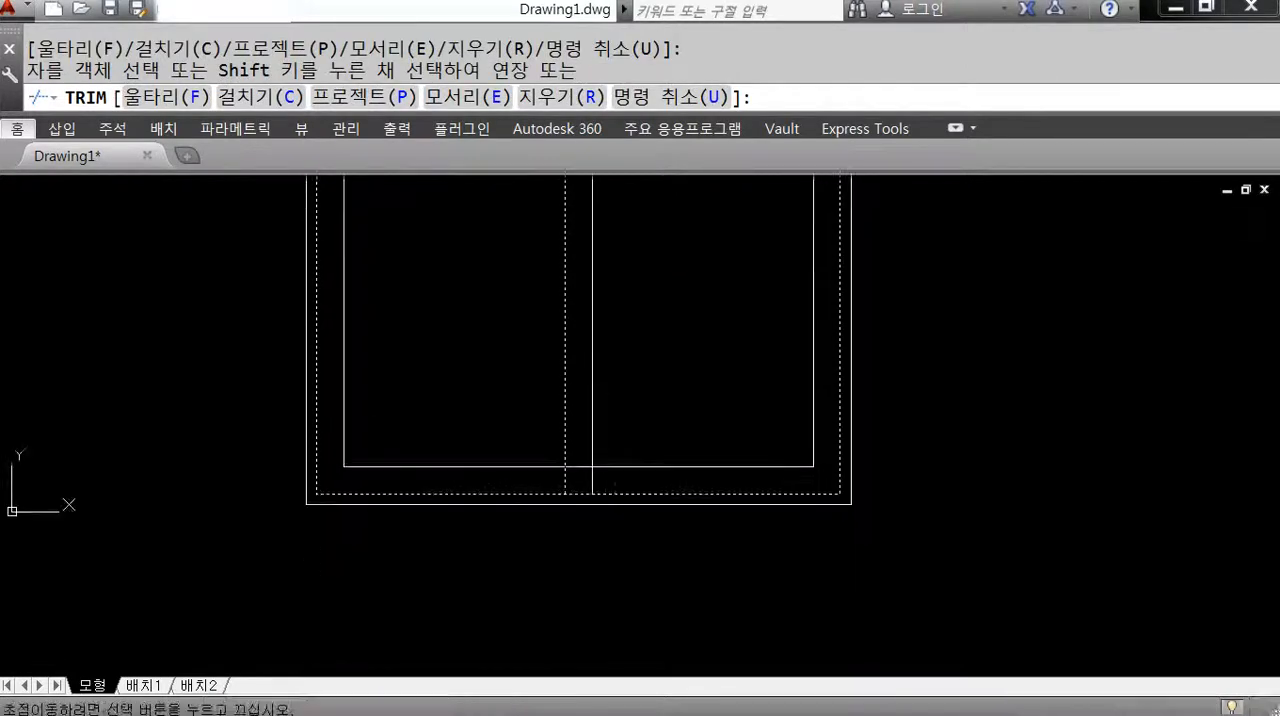
{"action": "scroll", "coordinate": [587, 475], "scroll_direction": "up", "scroll_amount": 2}
{"action": "left_click", "coordinate": [578, 469]}
{"action": "key", "text": "Return"}
{"action": "scroll", "coordinate": [640, 500], "scroll_direction": "down", "scroll_amount": 5}
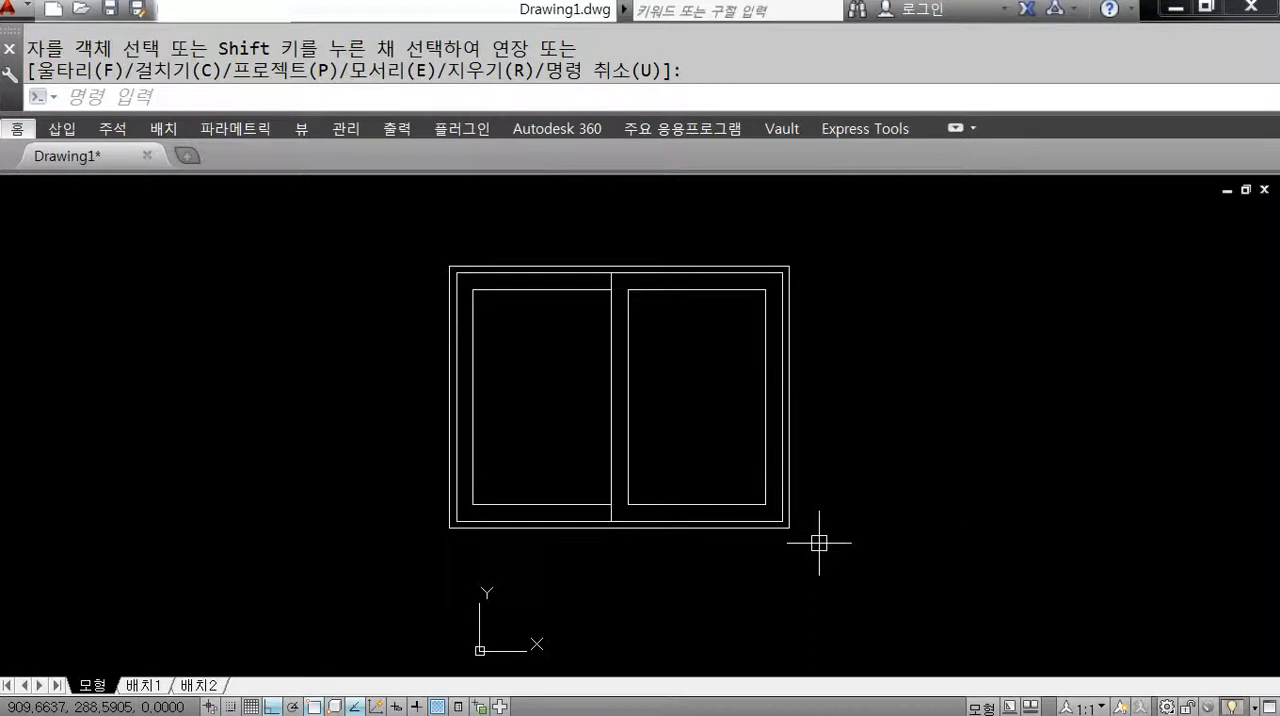
Add linear dimensions for the outer rectangle's overall width above the frame and its overall height beside the left edge.
{"action": "type", "text": "DLI"}
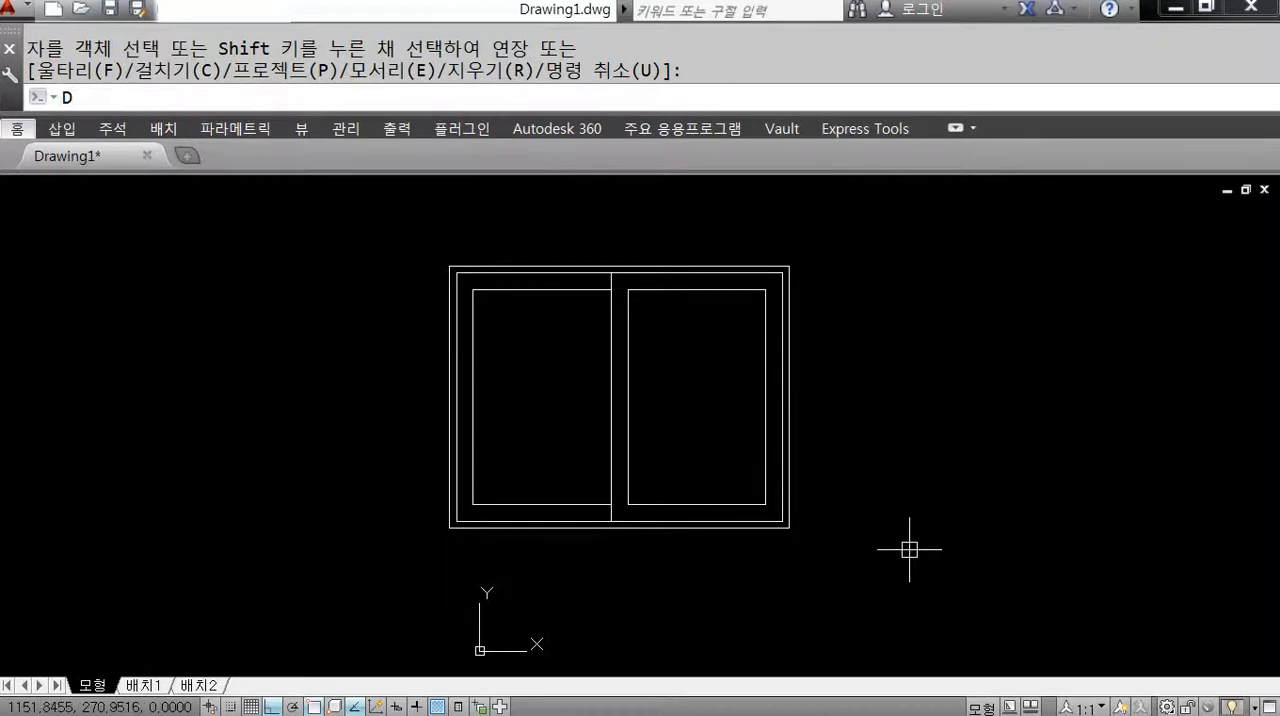
{"action": "key", "text": "Return"}
{"action": "key", "text": "Return"}
{"action": "left_click", "coordinate": [668, 266]}
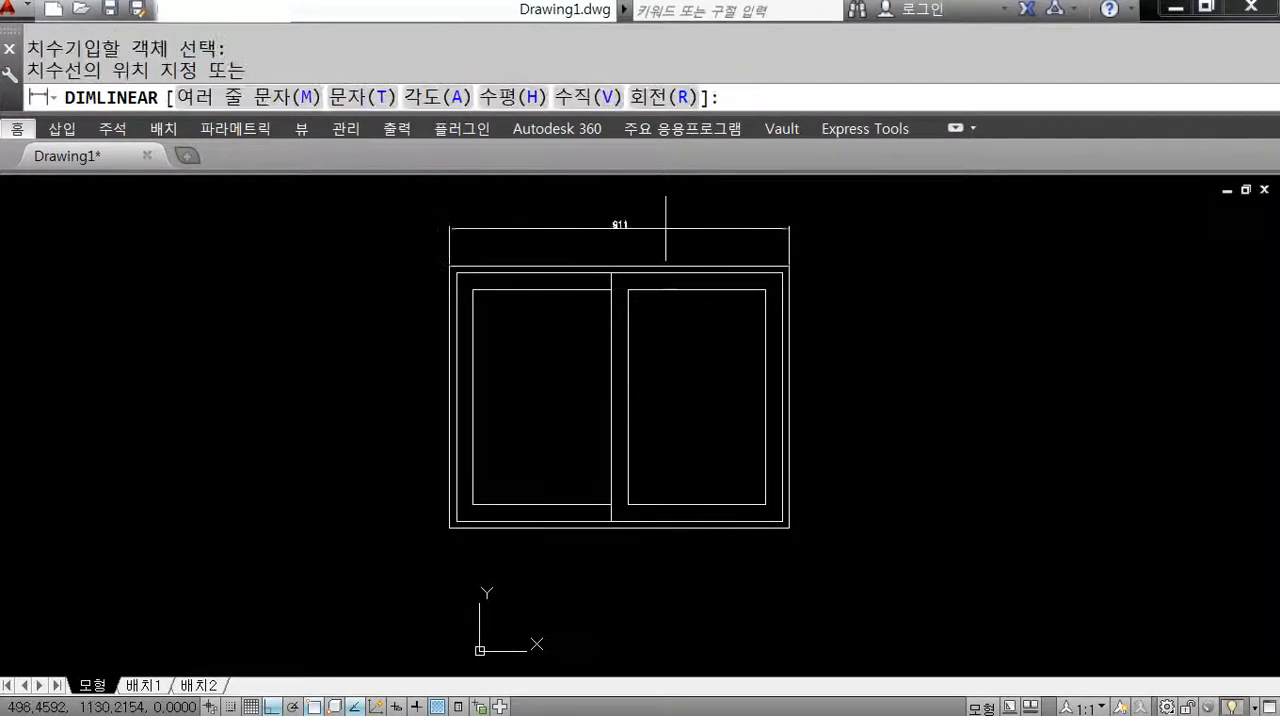
{"action": "left_click", "coordinate": [665, 228]}
{"action": "key", "text": "Return"}
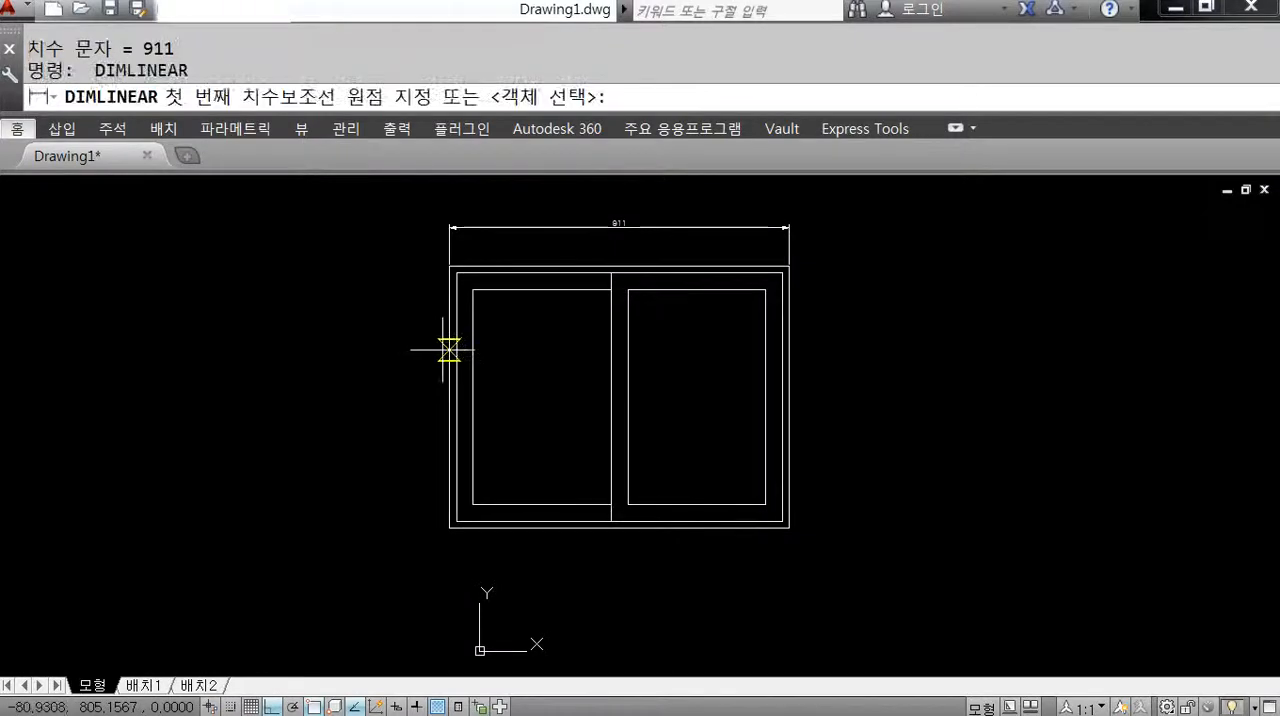
{"action": "key", "text": "Return"}
{"action": "left_click", "coordinate": [443, 350]}
{"action": "left_click", "coordinate": [425, 350]}
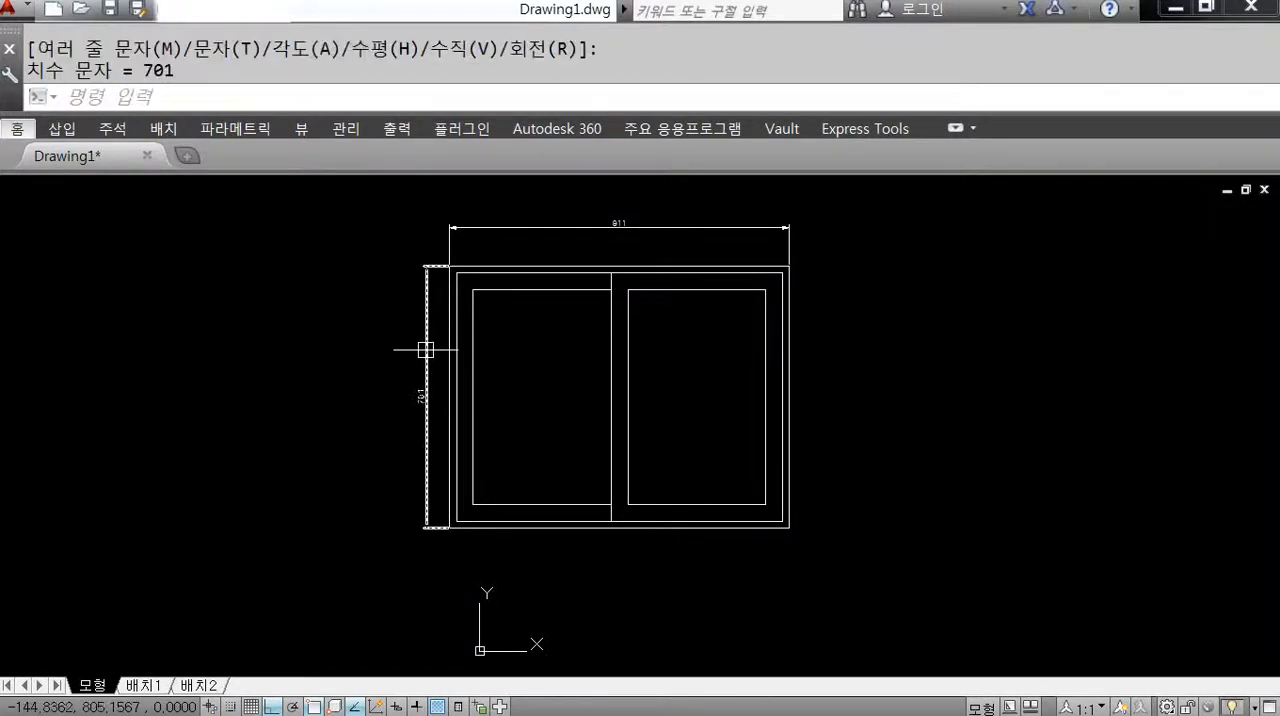
Increase the overall dimension scale of the ISO-25 dimension style so the dimension text and arrows are larger.
{"action": "type", "text": "D"}
{"action": "key", "text": "Return"}
{"action": "left_click", "coordinate": [945, 320]}
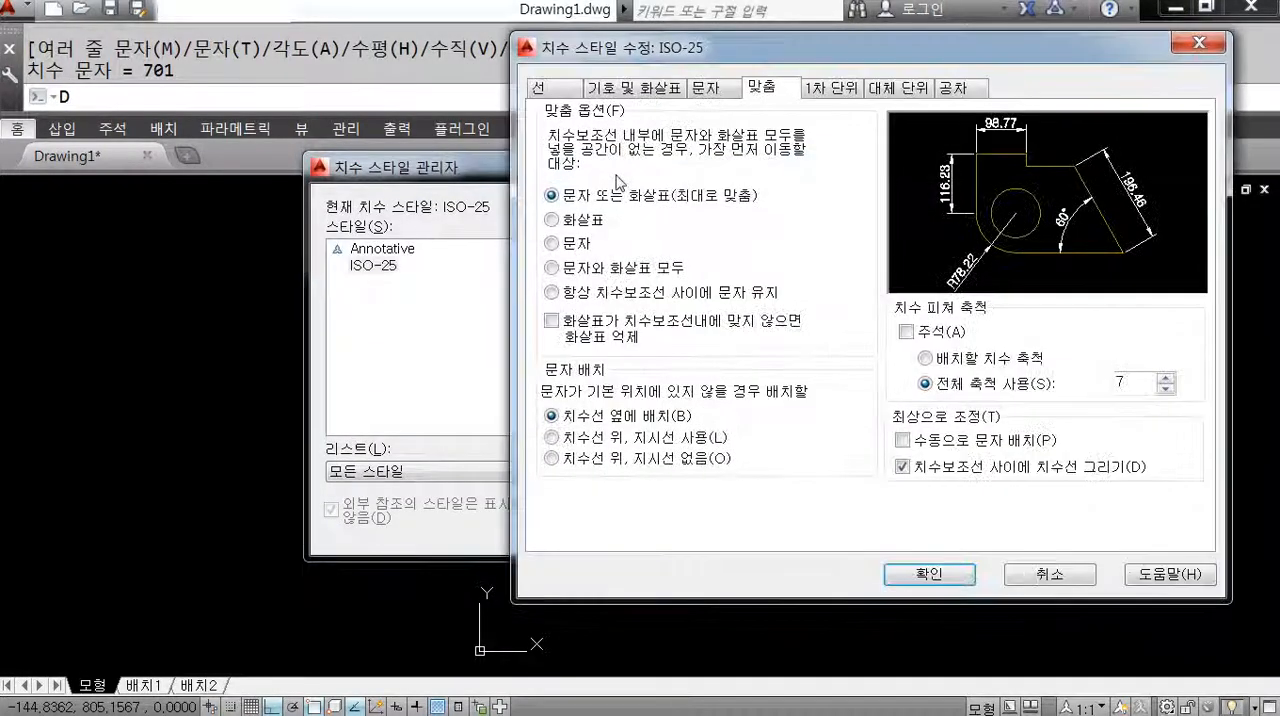
{"action": "left_click_drag", "start_coordinate": [1146, 388], "coordinate": [1052, 397]}
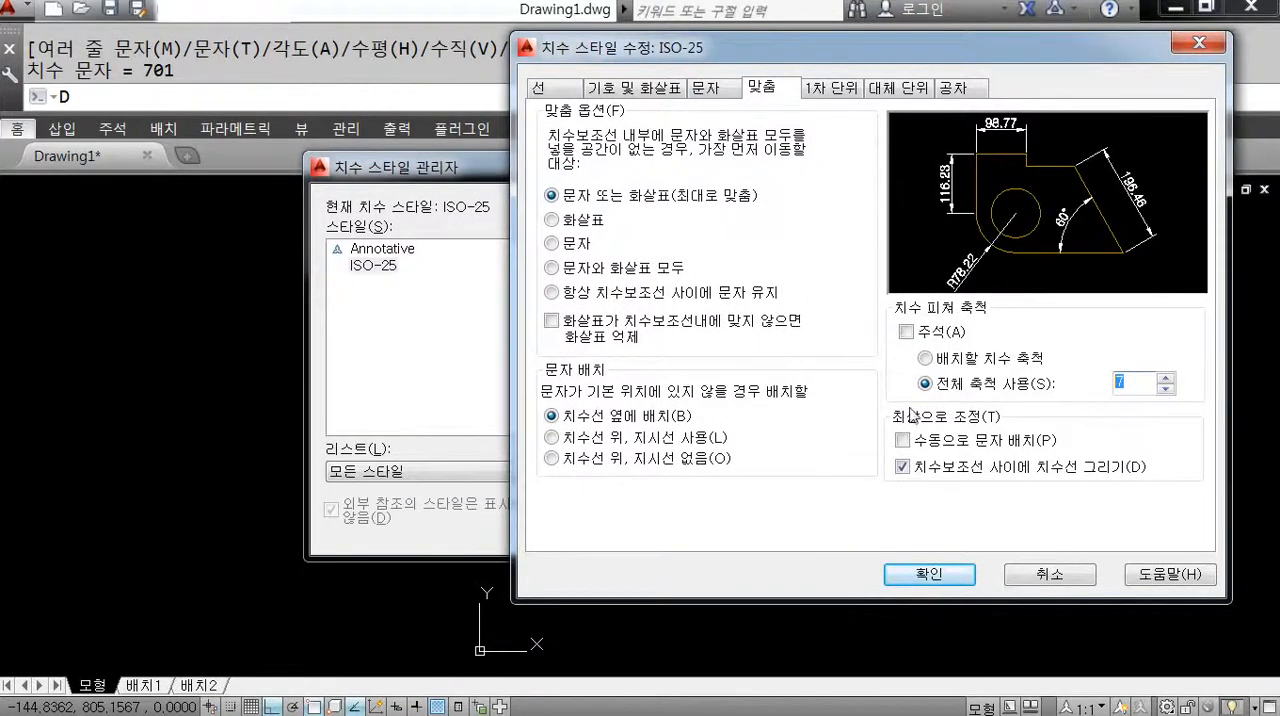
{"action": "left_click", "coordinate": [929, 576]}
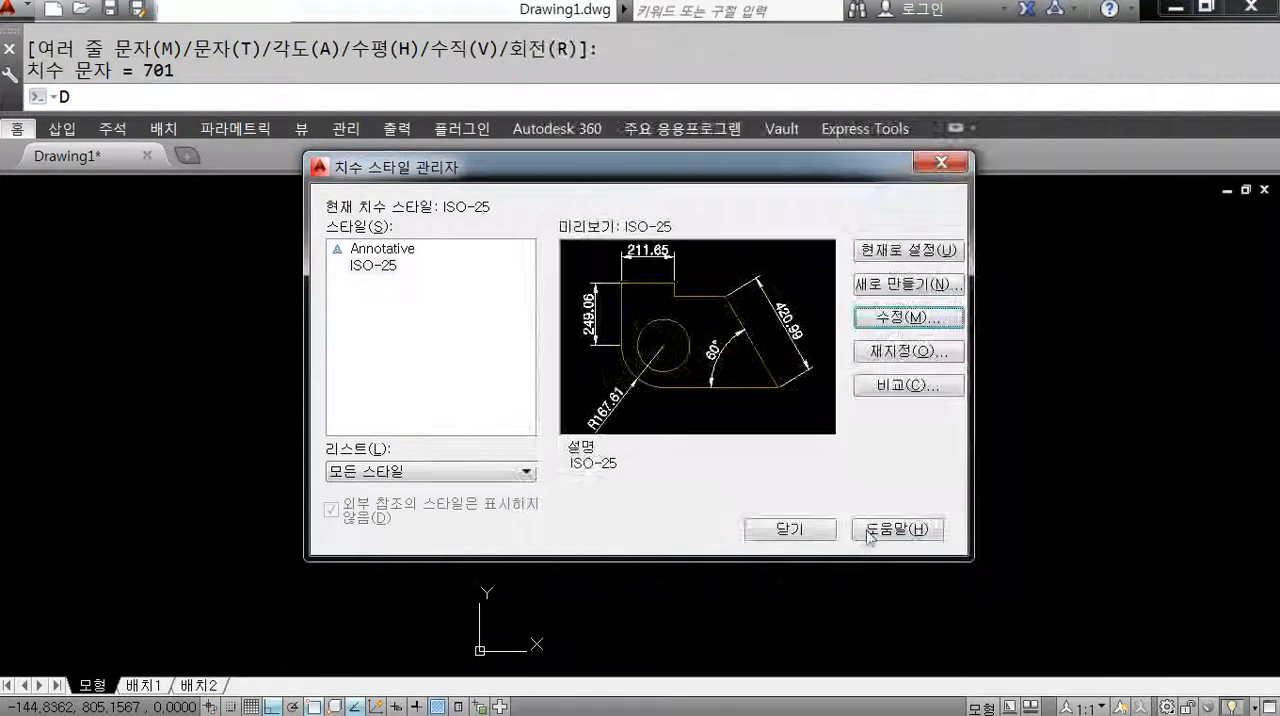
{"action": "left_click", "coordinate": [775, 529]}
{"action": "middle_click_drag", "start_coordinate": [739, 433], "coordinate": [730, 462]}
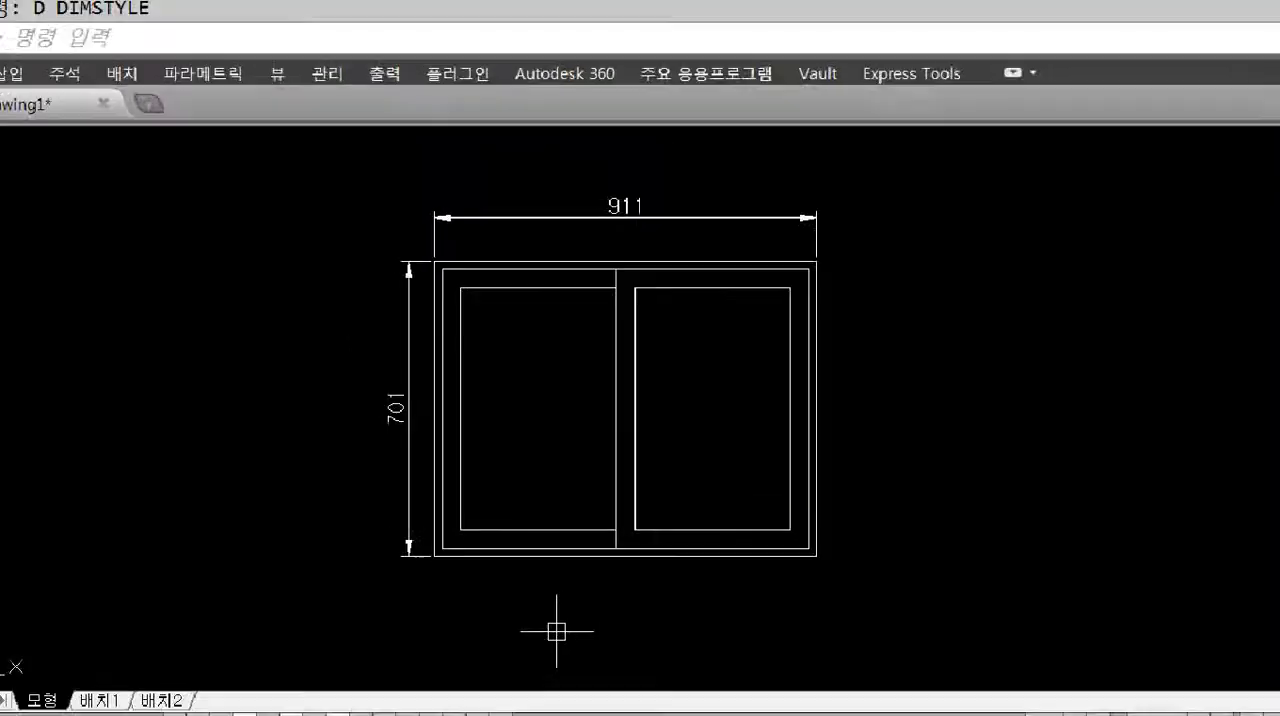
{"action": "mouse_move", "coordinate": [625, 235]}
{"action": "left_mouse_down"}
{"action": "mouse_move", "coordinate": [618, 168]}
{"action": "mouse_move", "coordinate": [652, 248]}
{"action": "left_mouse_up"}
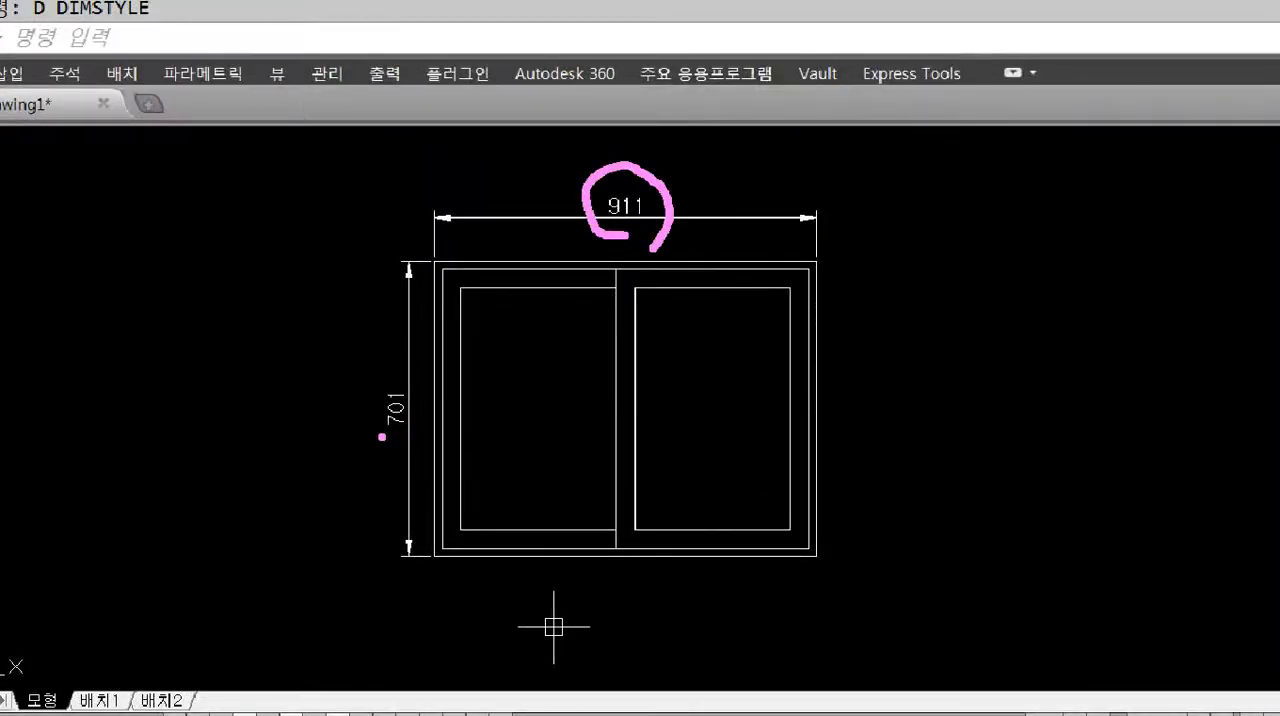
{"action": "mouse_move", "coordinate": [370, 419]}
{"action": "left_mouse_down"}
{"action": "mouse_move", "coordinate": [292, 423]}
{"action": "mouse_move", "coordinate": [305, 446]}
{"action": "left_mouse_up"}
{"action": "left_click_drag", "start_coordinate": [172, 393], "coordinate": [161, 451]}
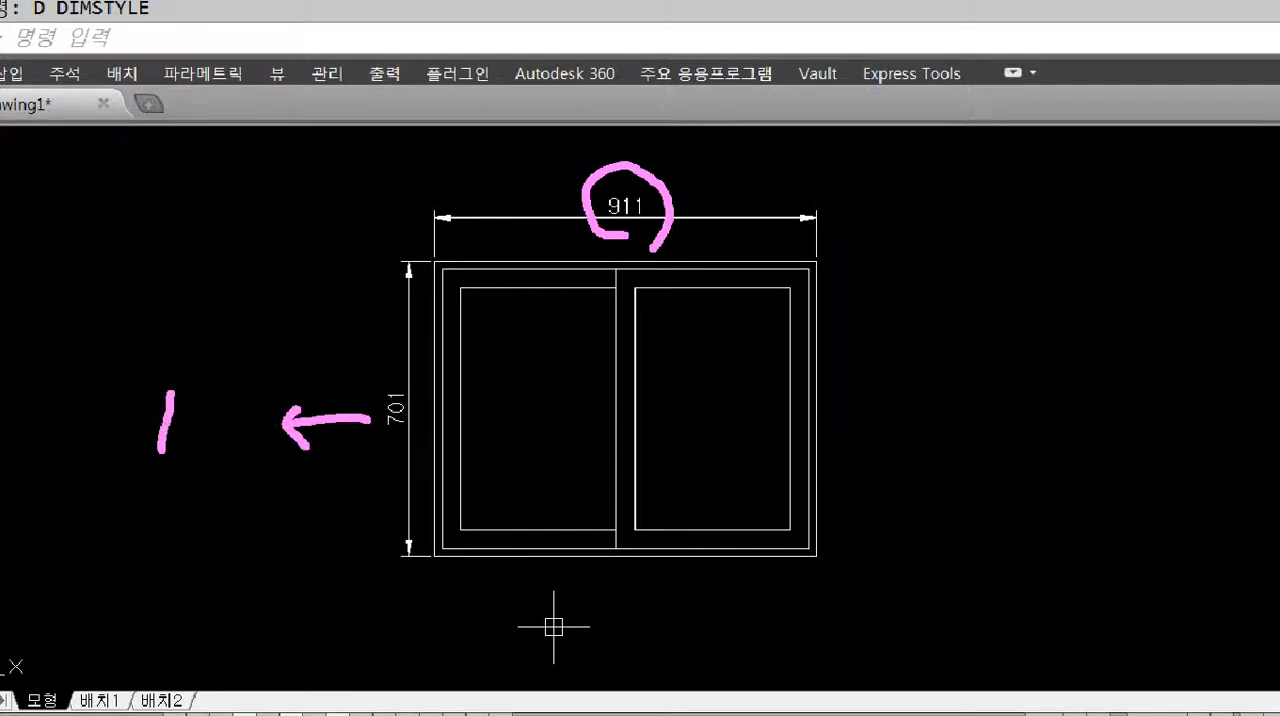
{"action": "left_click_drag", "start_coordinate": [250, 410], "coordinate": [254, 462]}
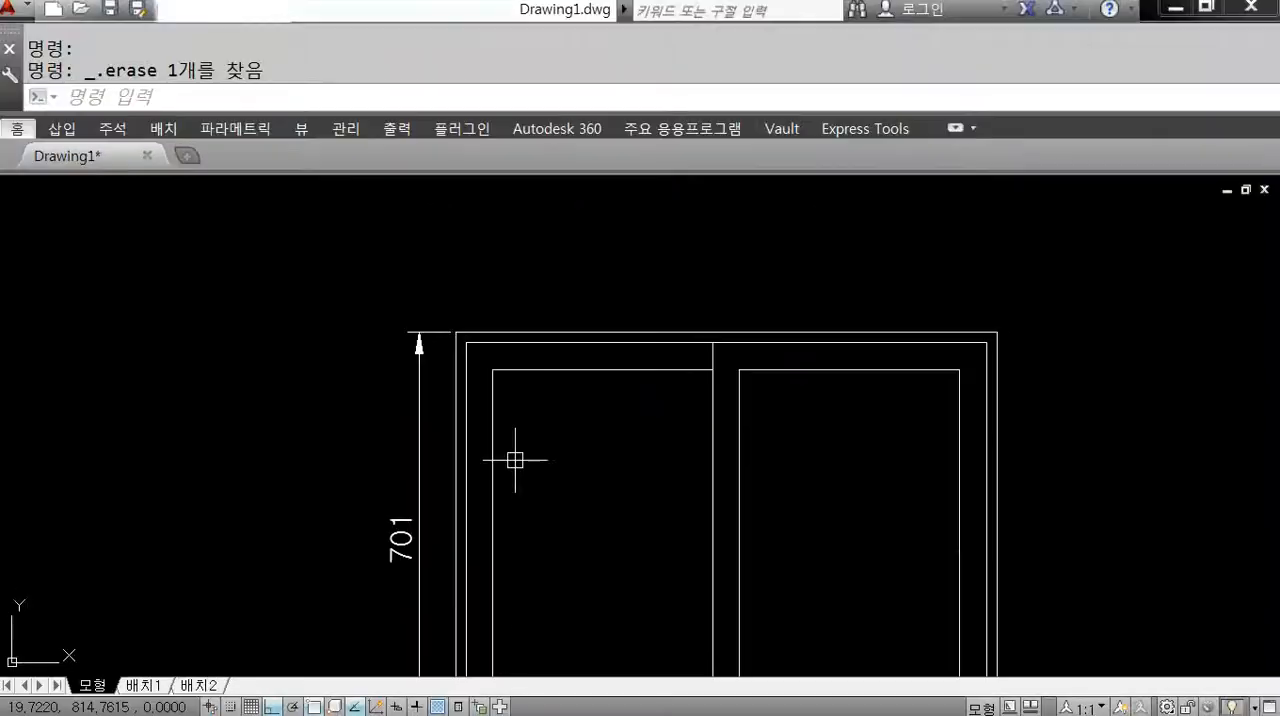
{"action": "key", "text": "ctrl+4"}
{"action": "key", "text": "ctrl+1"}
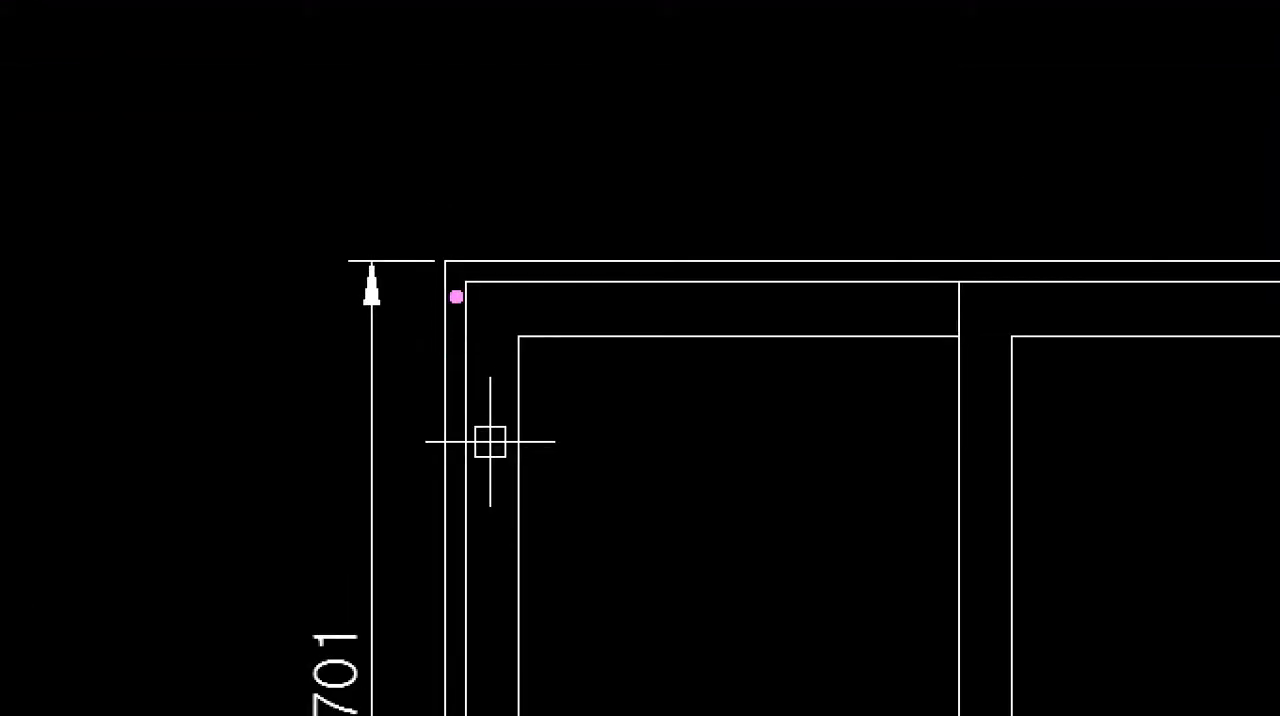
{"action": "left_click_drag", "start_coordinate": [518, 336], "coordinate": [459, 344]}
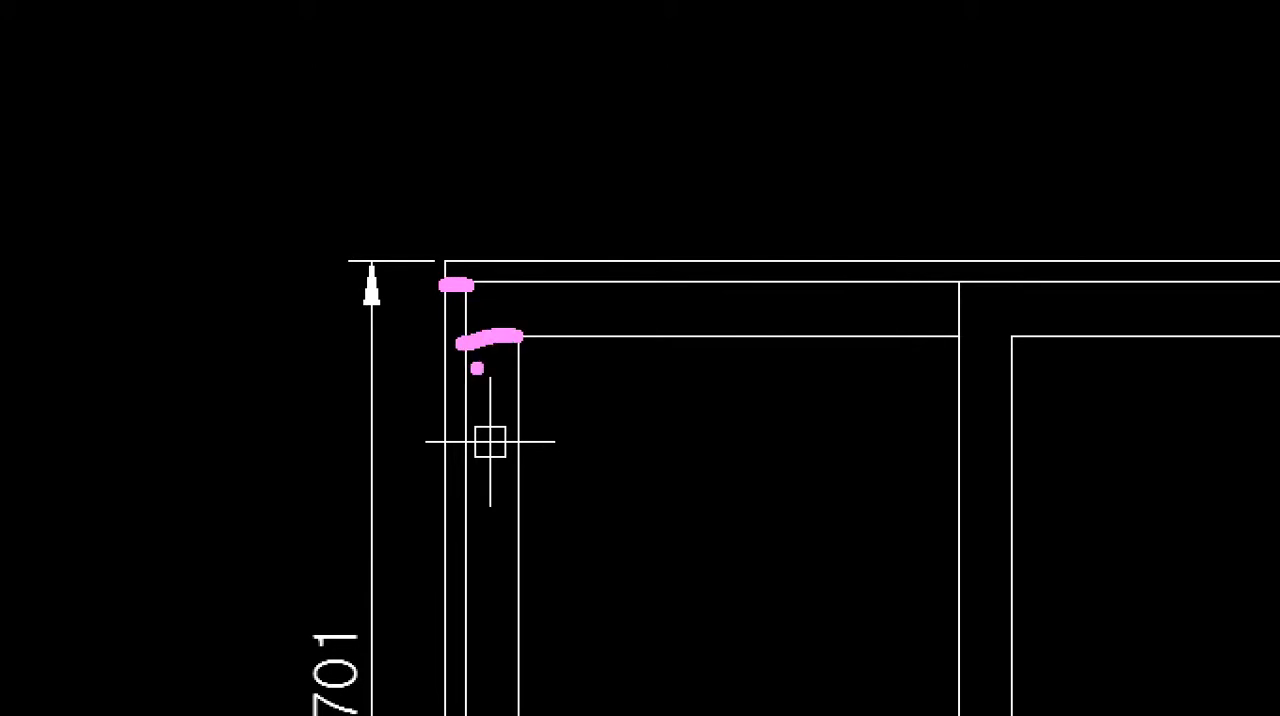
{"action": "key", "text": "Escape"}
Add a horizontal linear dimension above the frame between the upper-left corners of the middle and outer rectangles.
{"action": "type", "text": "D"}
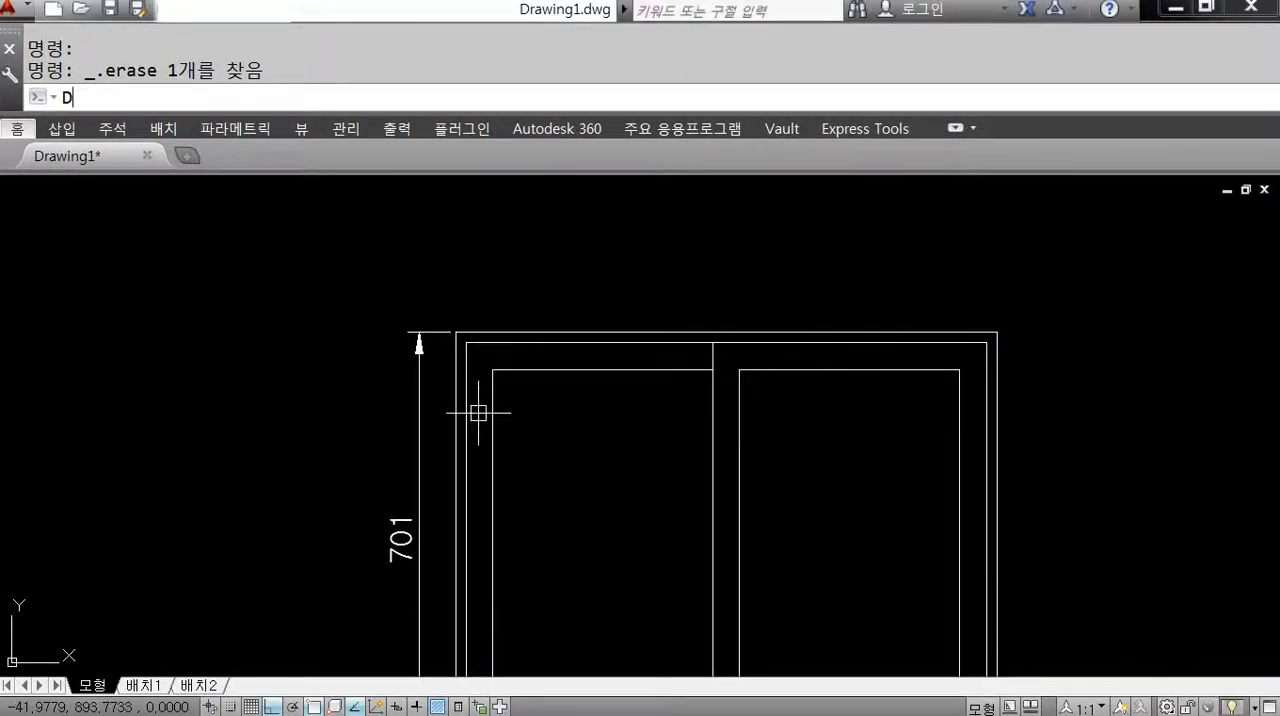
{"action": "type", "text": "LI"}
{"action": "key", "text": "Return"}
{"action": "left_click", "coordinate": [466, 342]}
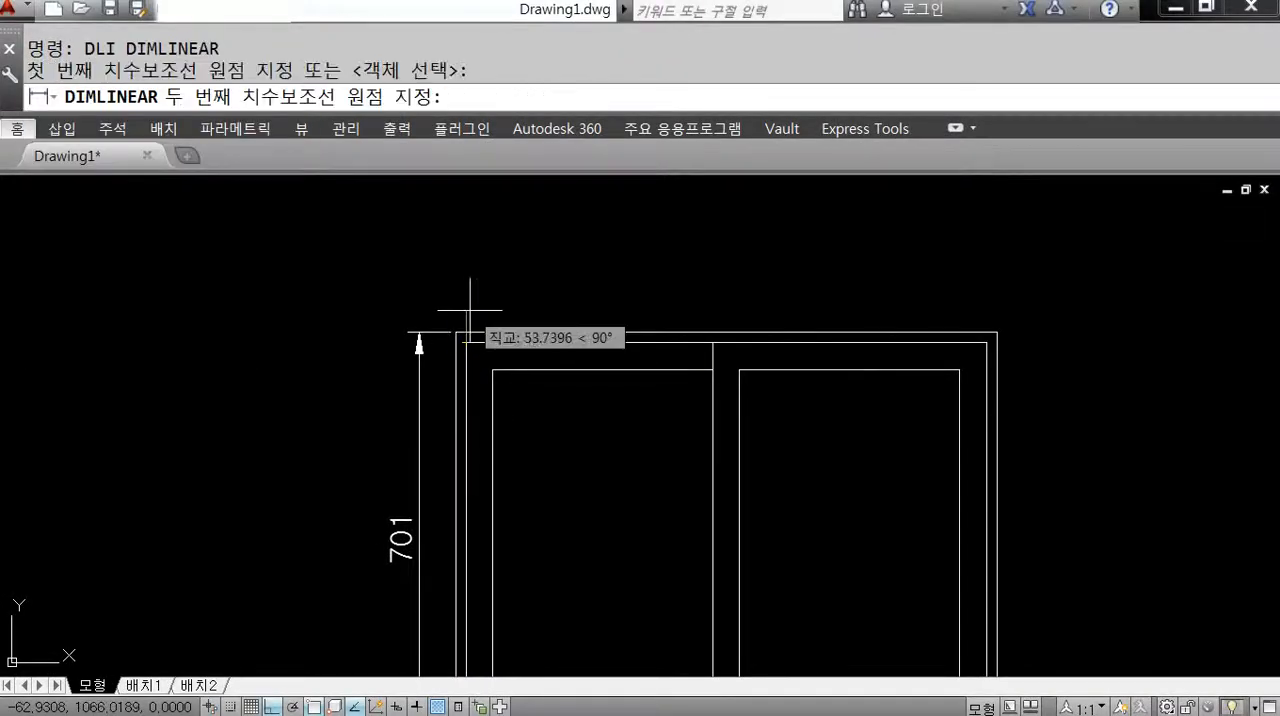
{"action": "scroll", "coordinate": [470, 310], "scroll_direction": "up", "scroll_amount": 2}
{"action": "left_click", "coordinate": [426, 358]}
{"action": "scroll", "coordinate": [426, 360], "scroll_direction": "up", "scroll_amount": 3}
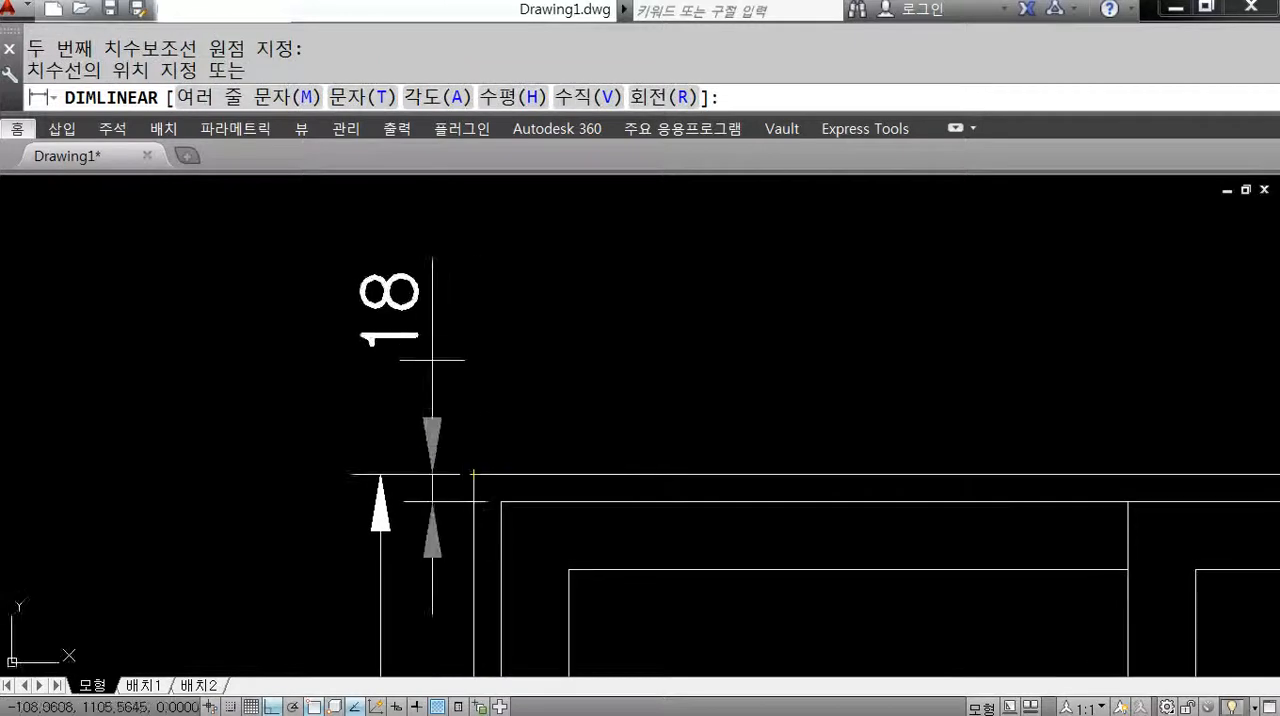
{"action": "middle_click_drag", "start_coordinate": [490, 242], "coordinate": [491, 320]}
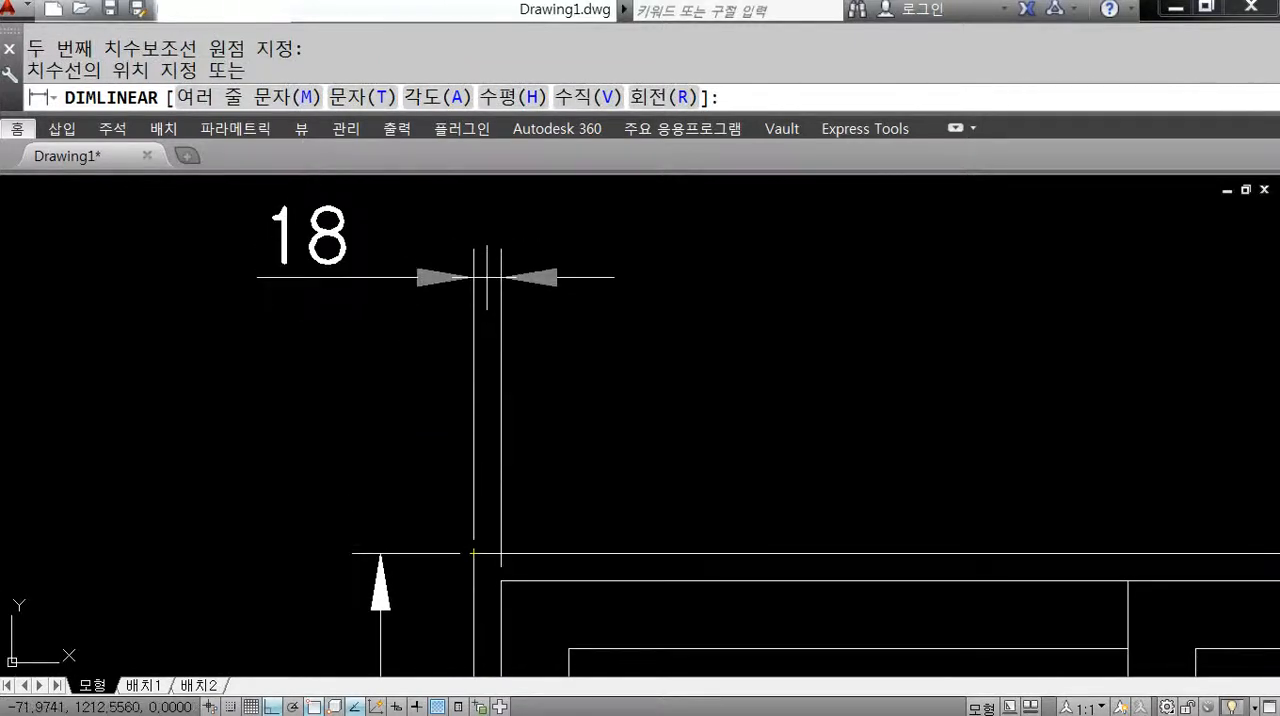
{"action": "left_click", "coordinate": [487, 277]}
Dimension the horizontal gap between the middle and inner rectangles' upper-left corners, in line with the outer gap's dimension.
{"action": "middle_click_drag", "start_coordinate": [510, 496], "coordinate": [523, 408]}
{"action": "key", "text": "Return"}
{"action": "left_click", "coordinate": [513, 505]}
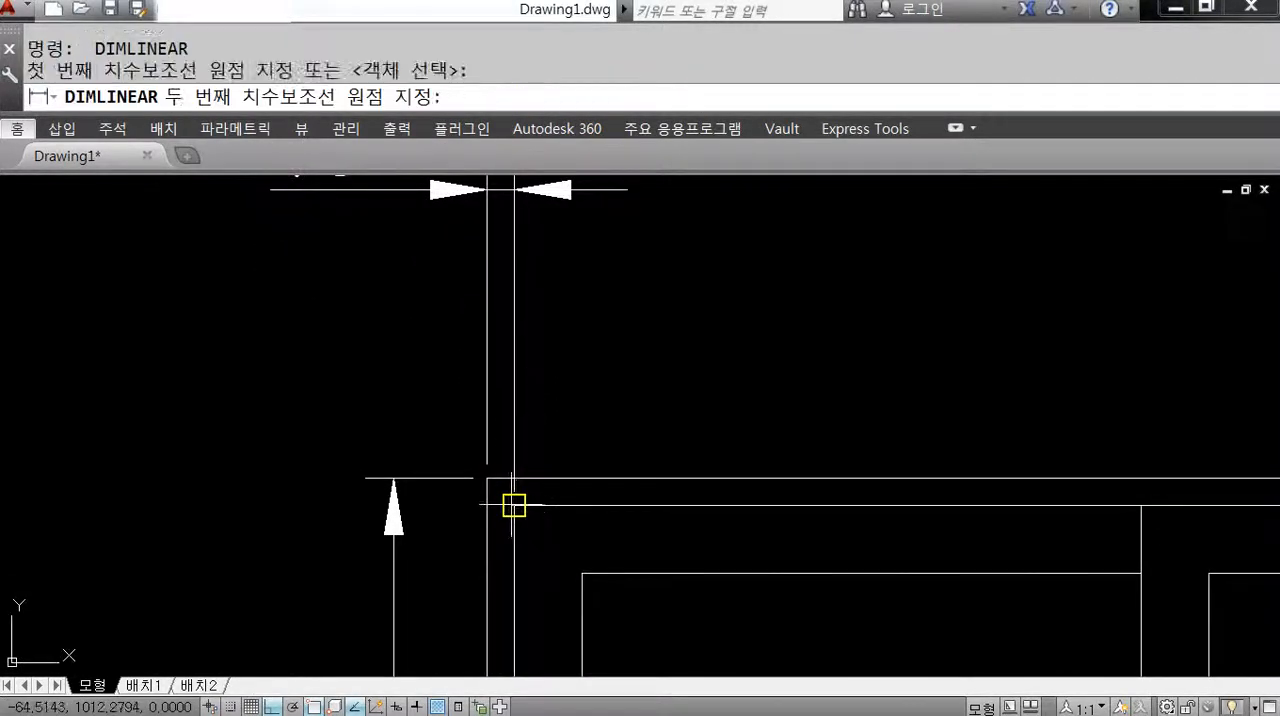
{"action": "left_click", "coordinate": [582, 573]}
{"action": "middle_click_drag", "start_coordinate": [500, 343], "coordinate": [500, 466]}
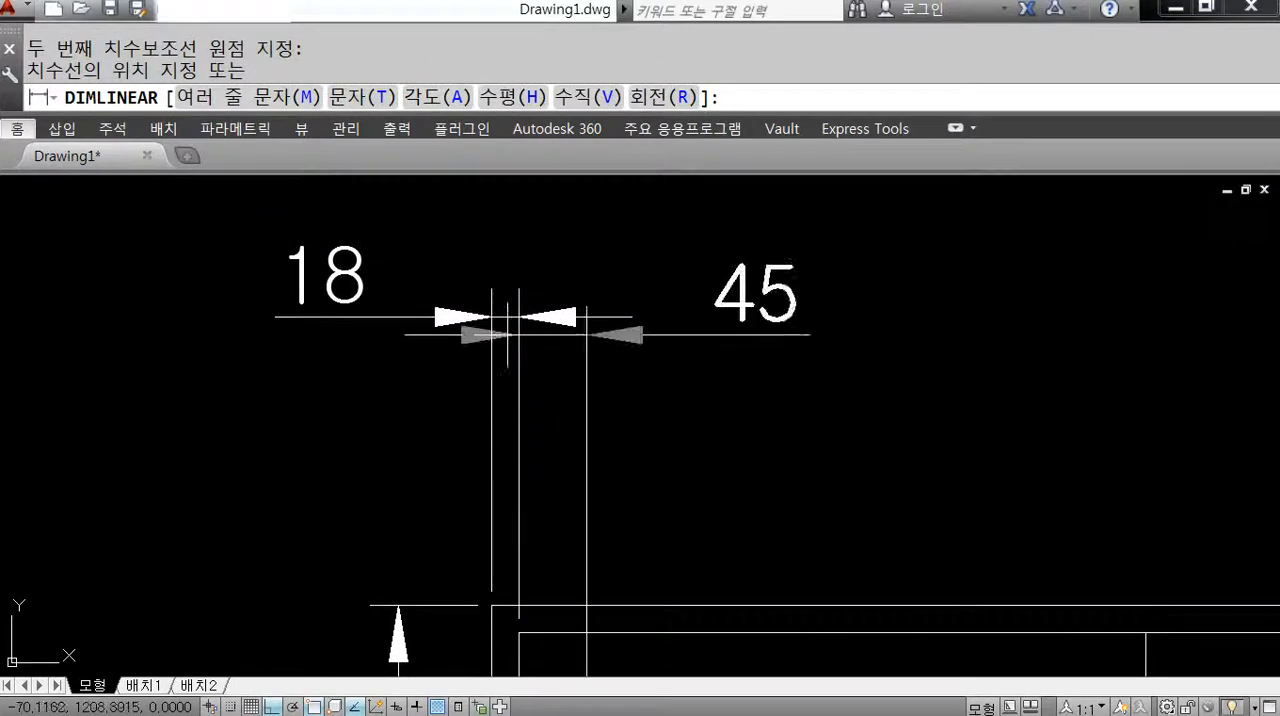
{"action": "left_click", "coordinate": [514, 318]}
{"action": "scroll", "coordinate": [537, 386], "scroll_direction": "down", "scroll_amount": 2}
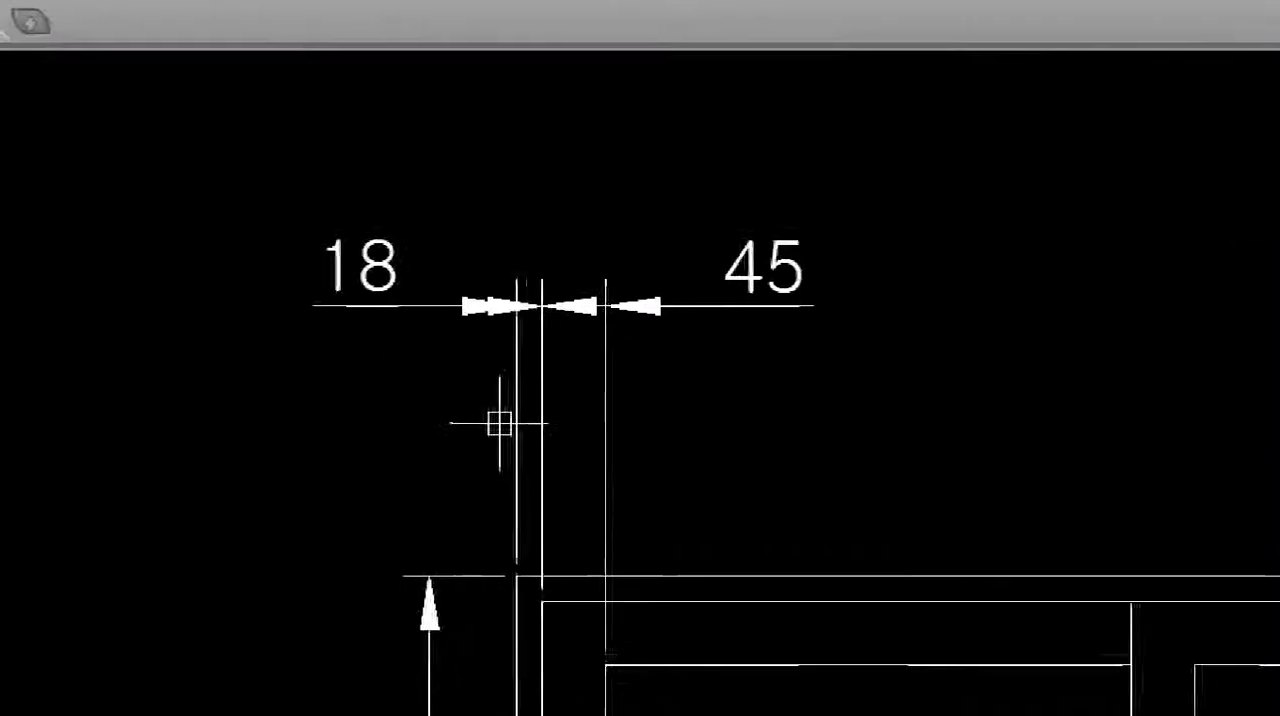
{"action": "mouse_move", "coordinate": [657, 353]}
{"action": "left_mouse_down"}
{"action": "mouse_move", "coordinate": [540, 223]}
{"action": "mouse_move", "coordinate": [678, 447]}
{"action": "left_mouse_up"}
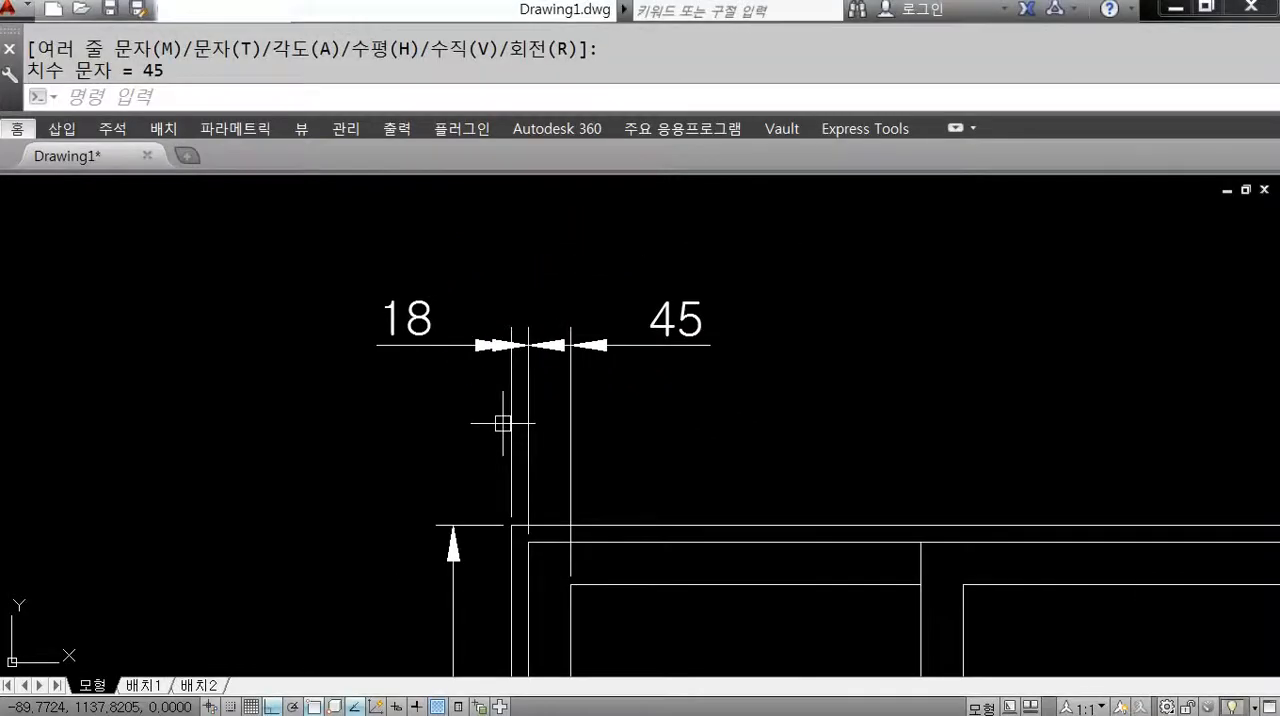
{"action": "middle_click_drag", "start_coordinate": [503, 423], "coordinate": [607, 402]}
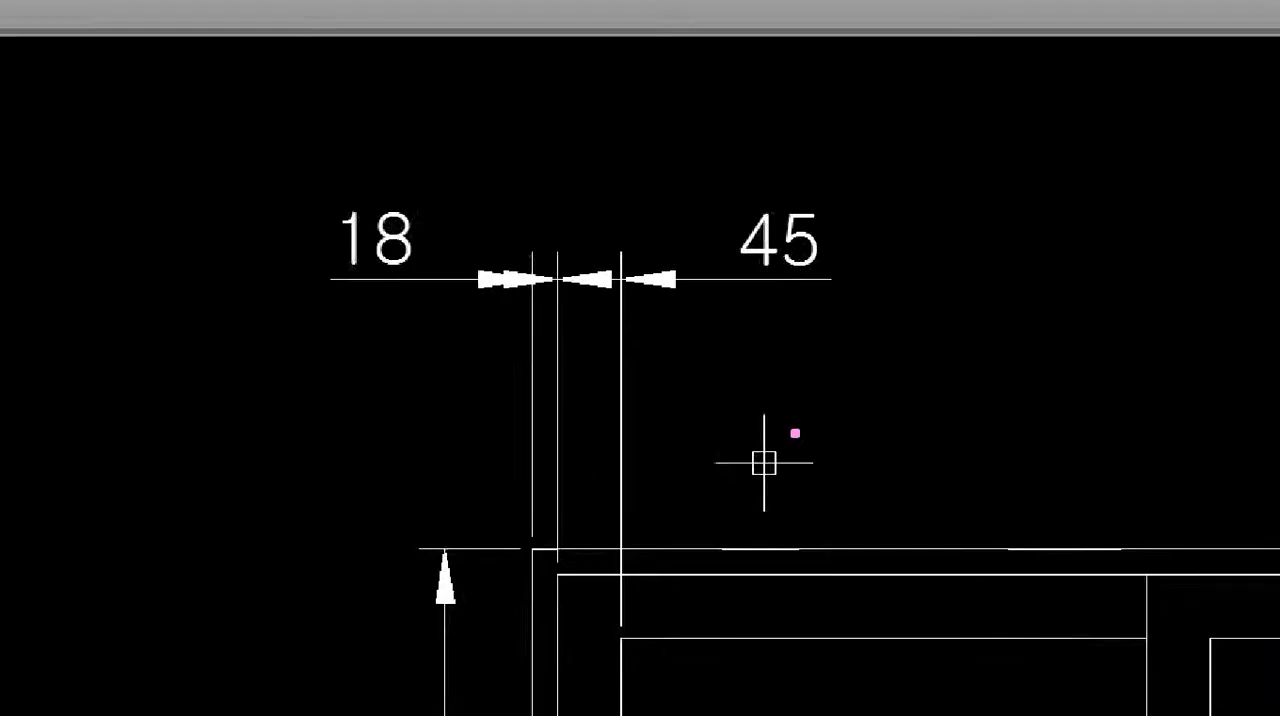
{"action": "left_click_drag", "start_coordinate": [857, 313], "coordinate": [887, 345]}
{"action": "left_click_drag", "start_coordinate": [911, 300], "coordinate": [950, 298]}
{"action": "left_click_drag", "start_coordinate": [958, 269], "coordinate": [967, 268]}
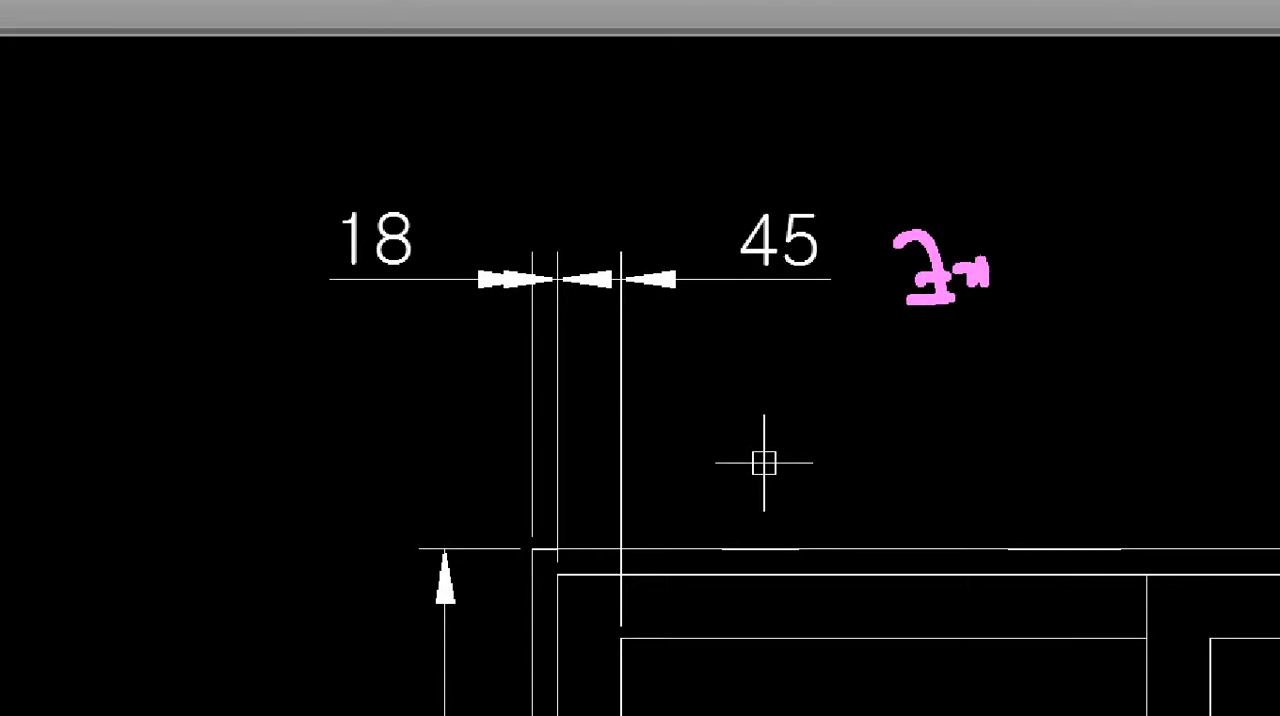
{"action": "left_click_drag", "start_coordinate": [1056, 232], "coordinate": [1058, 295]}
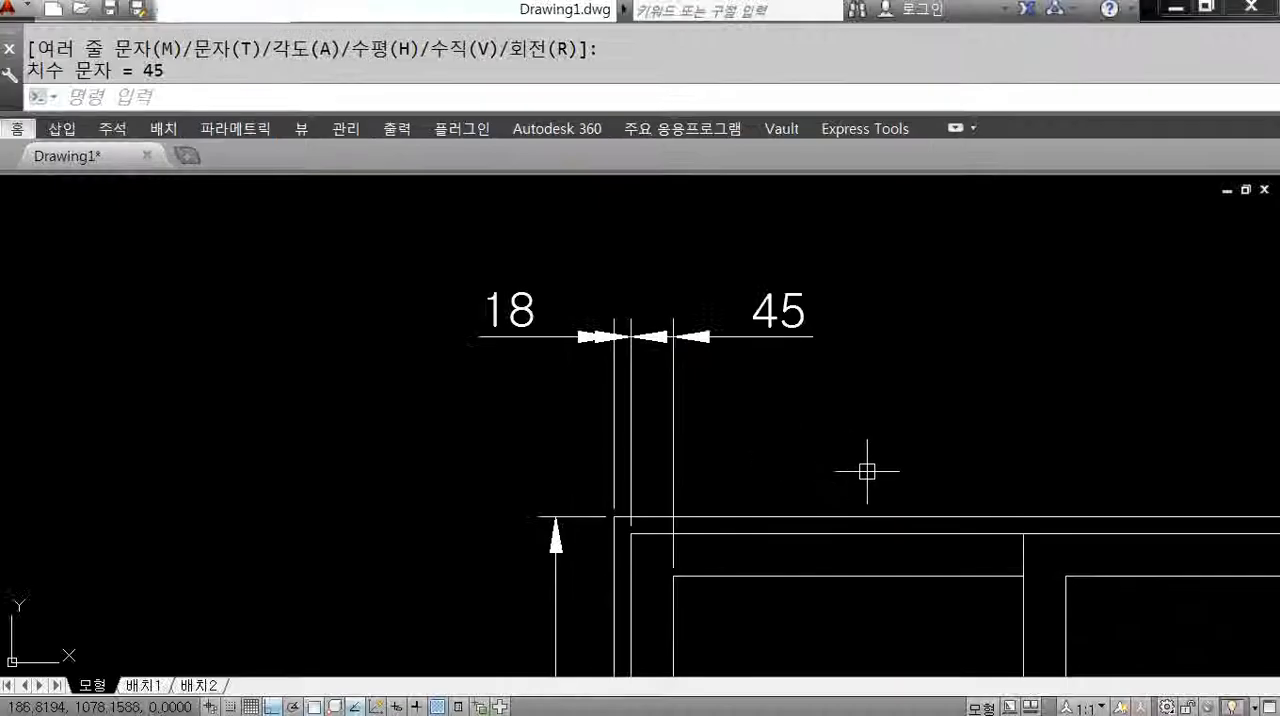
Set the overall dimension scale of the ISO-25 dimension style to 5.
{"action": "type", "text": "D"}
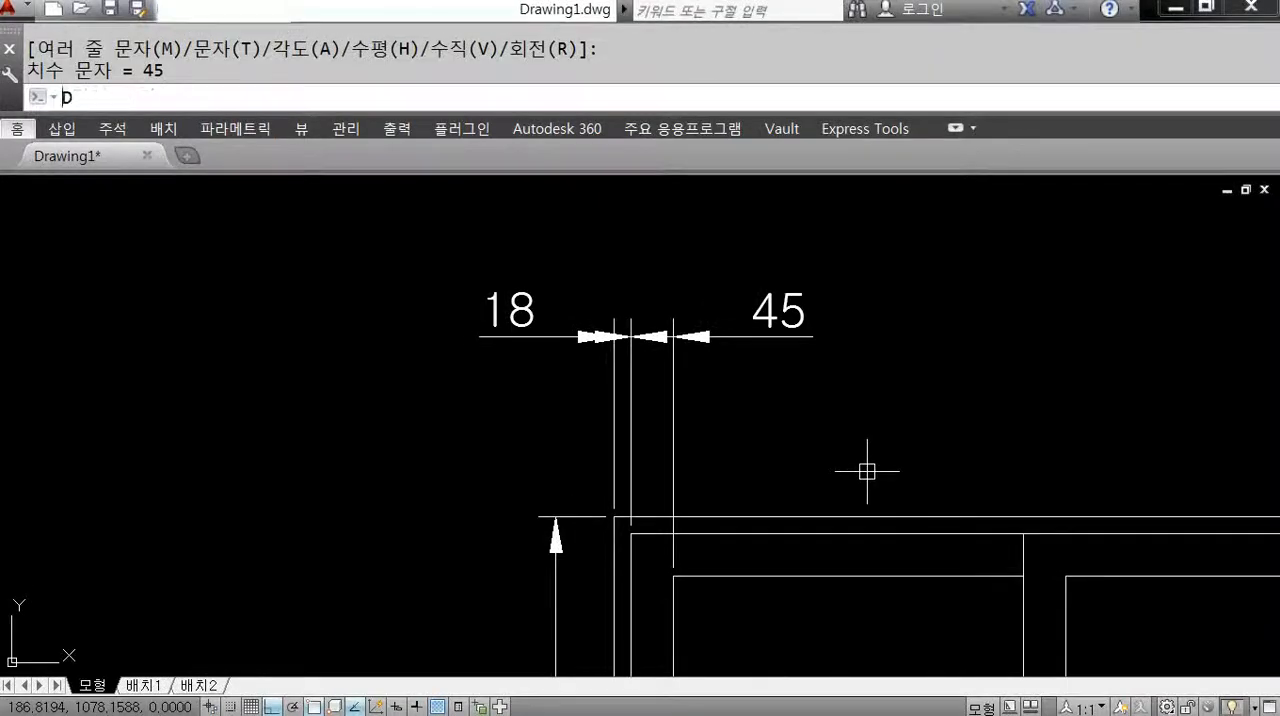
{"action": "key", "text": "Return"}
{"action": "left_click", "coordinate": [935, 320]}
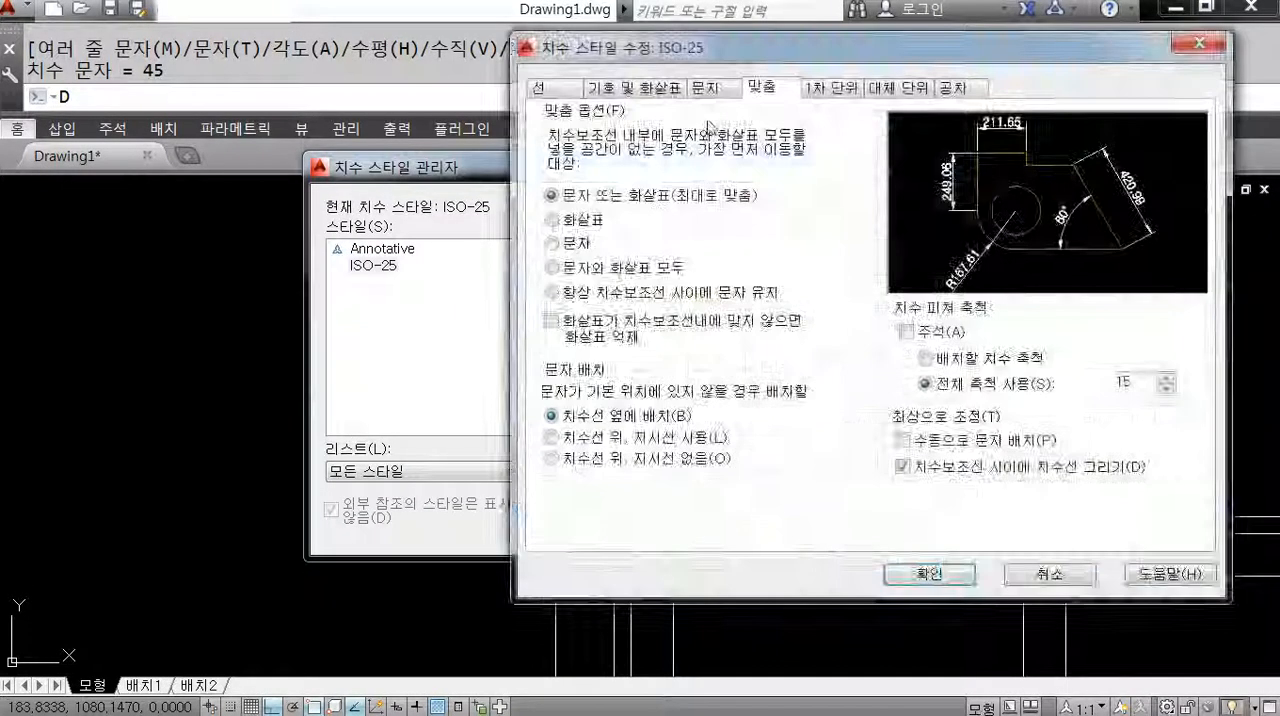
{"action": "left_click_drag", "start_coordinate": [1139, 387], "coordinate": [1008, 404]}
{"action": "type", "text": "5"}
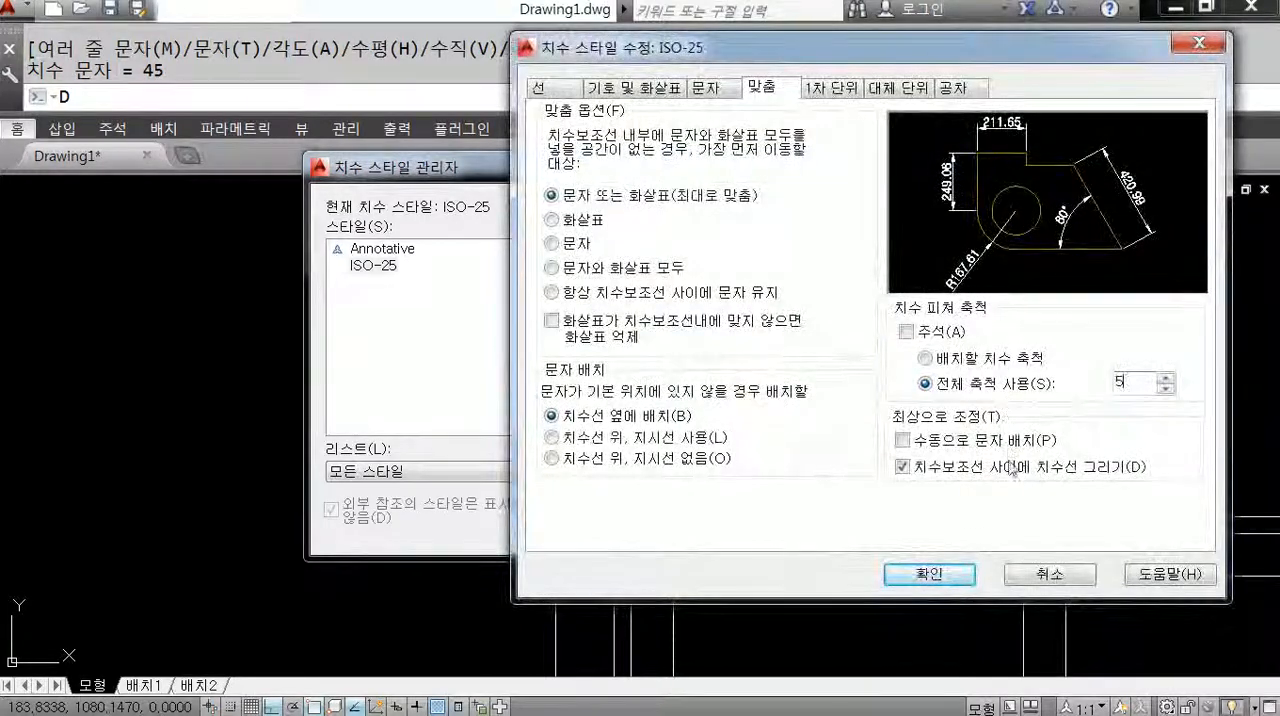
{"action": "left_click", "coordinate": [963, 574]}
{"action": "left_click", "coordinate": [805, 530]}
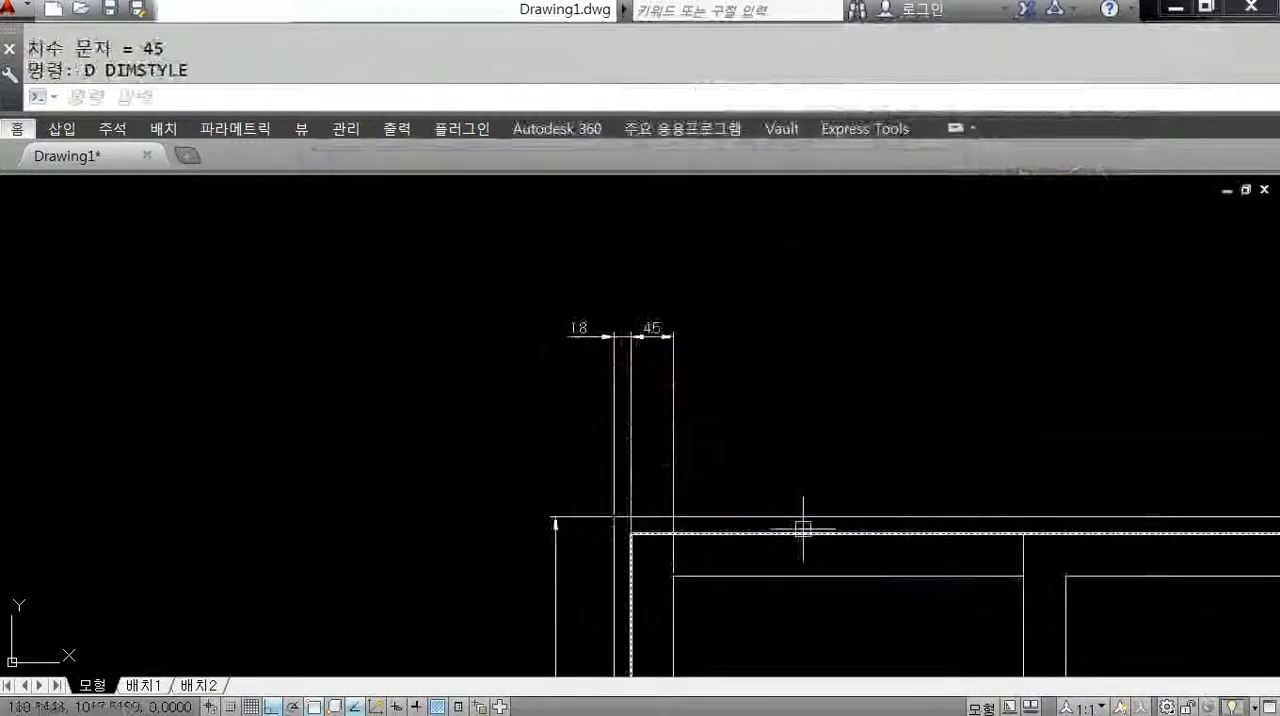
Modify the ISO-25 dimension style so its overall scale is 8, then return to the drawing.
{"action": "scroll", "coordinate": [610, 355], "scroll_direction": "up", "scroll_amount": 2}
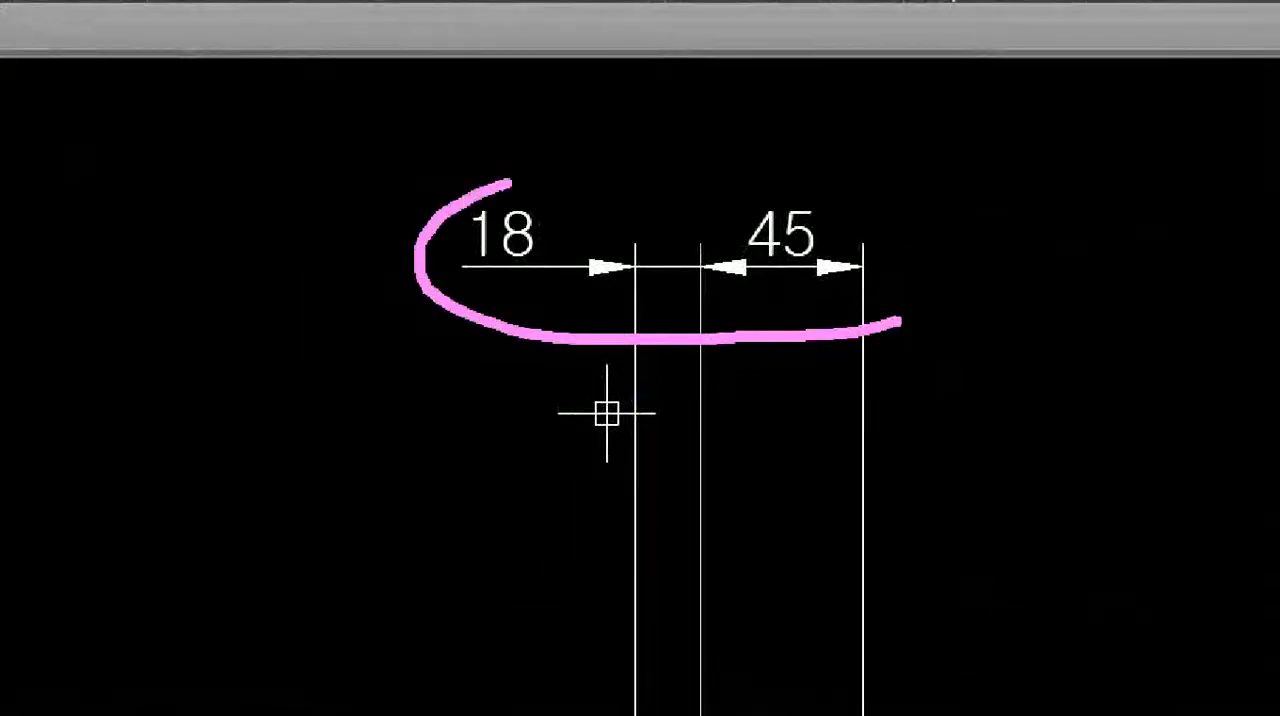
{"action": "scroll", "coordinate": [607, 413], "scroll_direction": "down", "scroll_amount": 5}
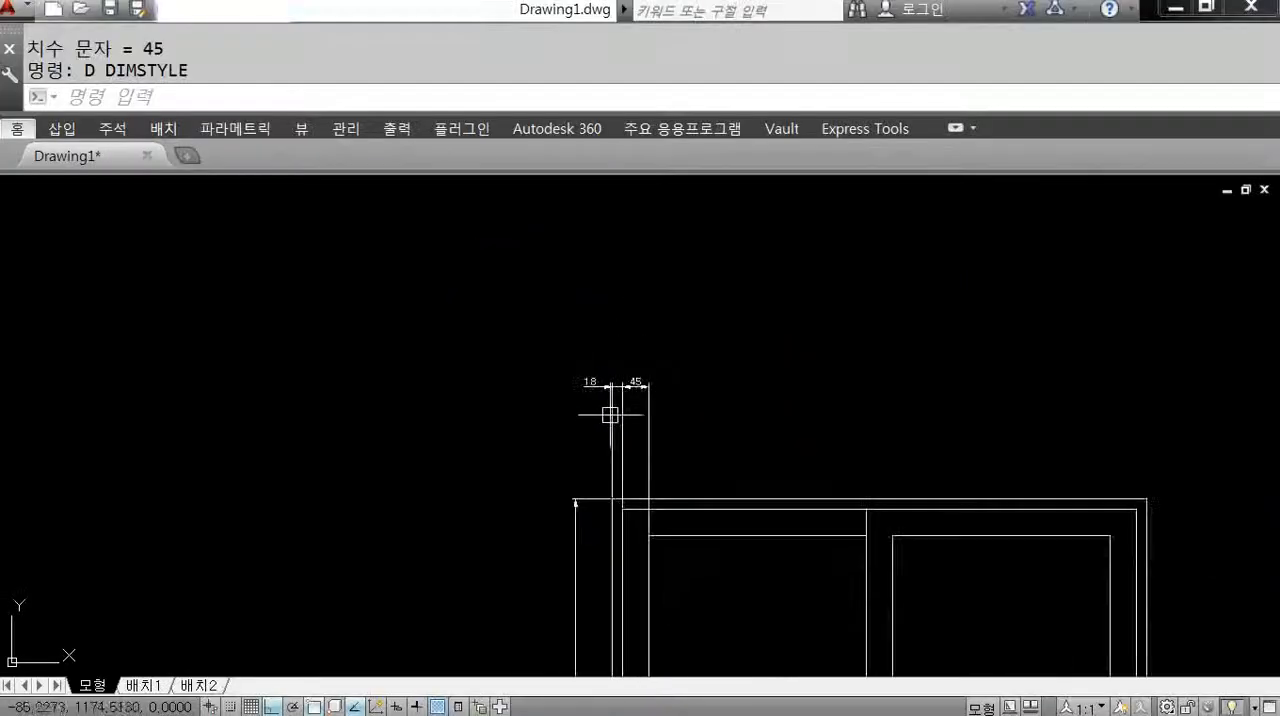
{"action": "scroll", "coordinate": [630, 425], "scroll_direction": "down", "scroll_amount": 3}
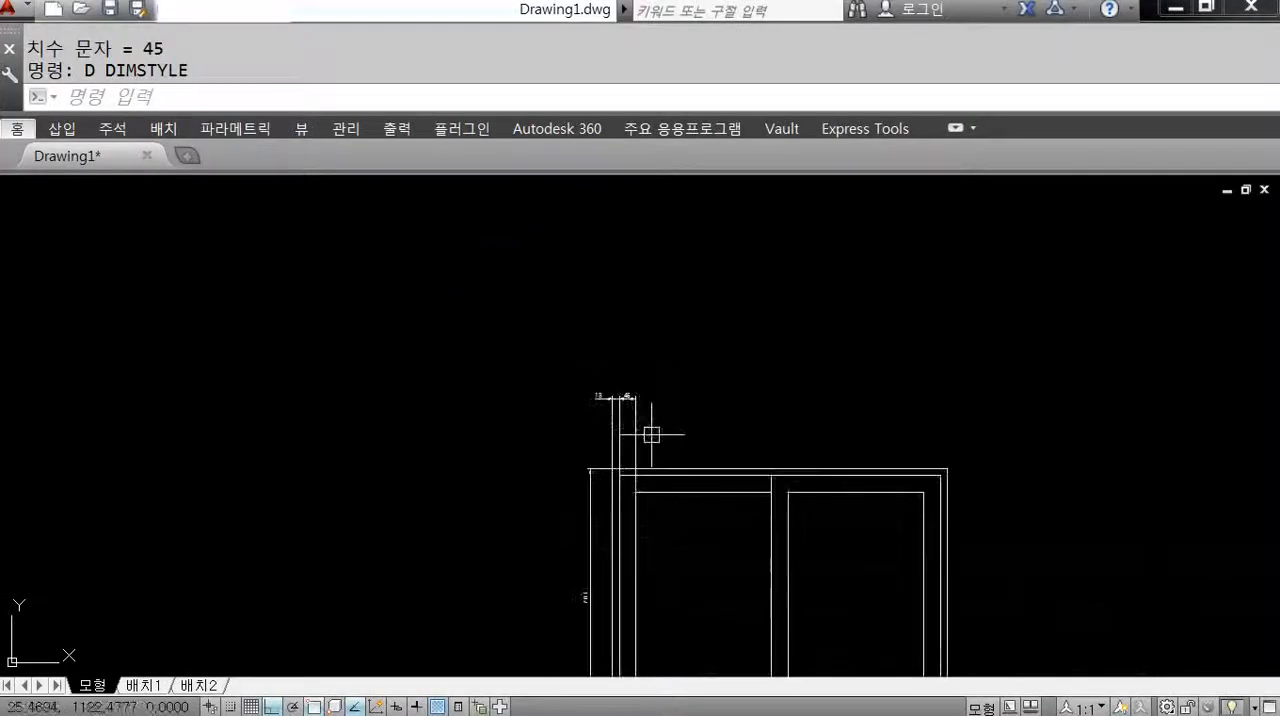
{"action": "scroll", "coordinate": [634, 366], "scroll_direction": "up", "scroll_amount": 3}
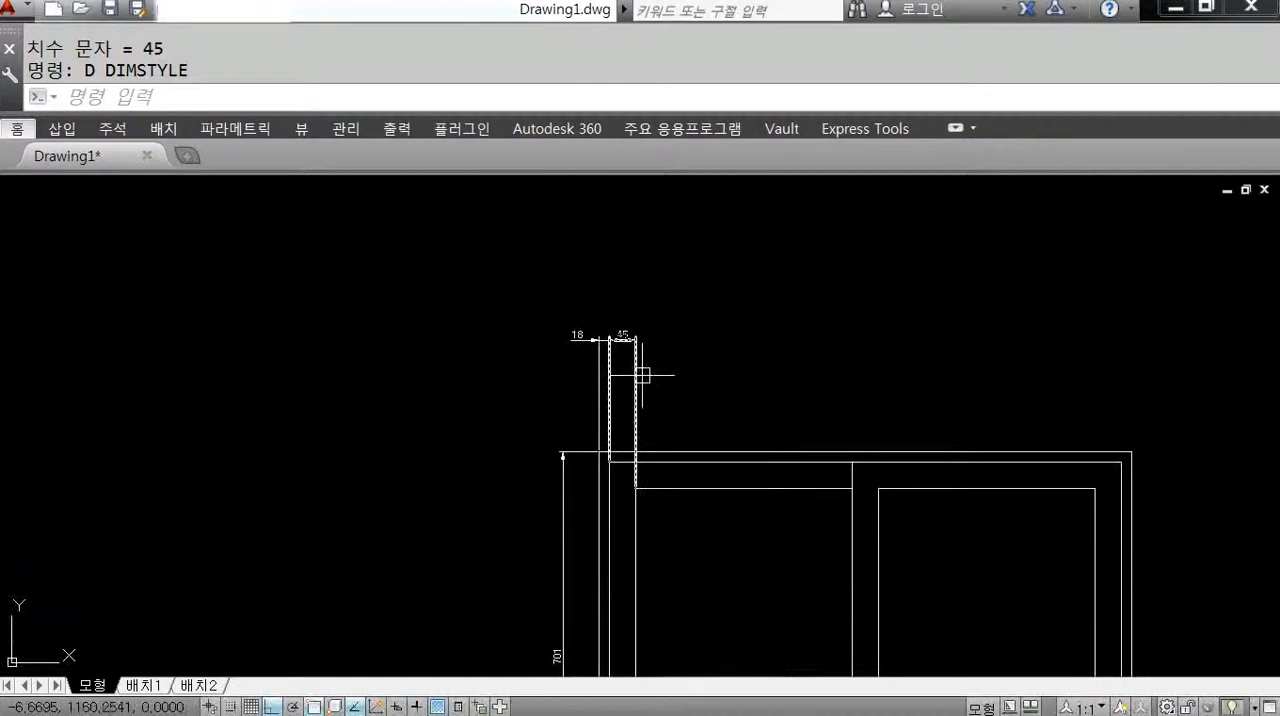
{"action": "scroll", "coordinate": [642, 375], "scroll_direction": "up", "scroll_amount": 2}
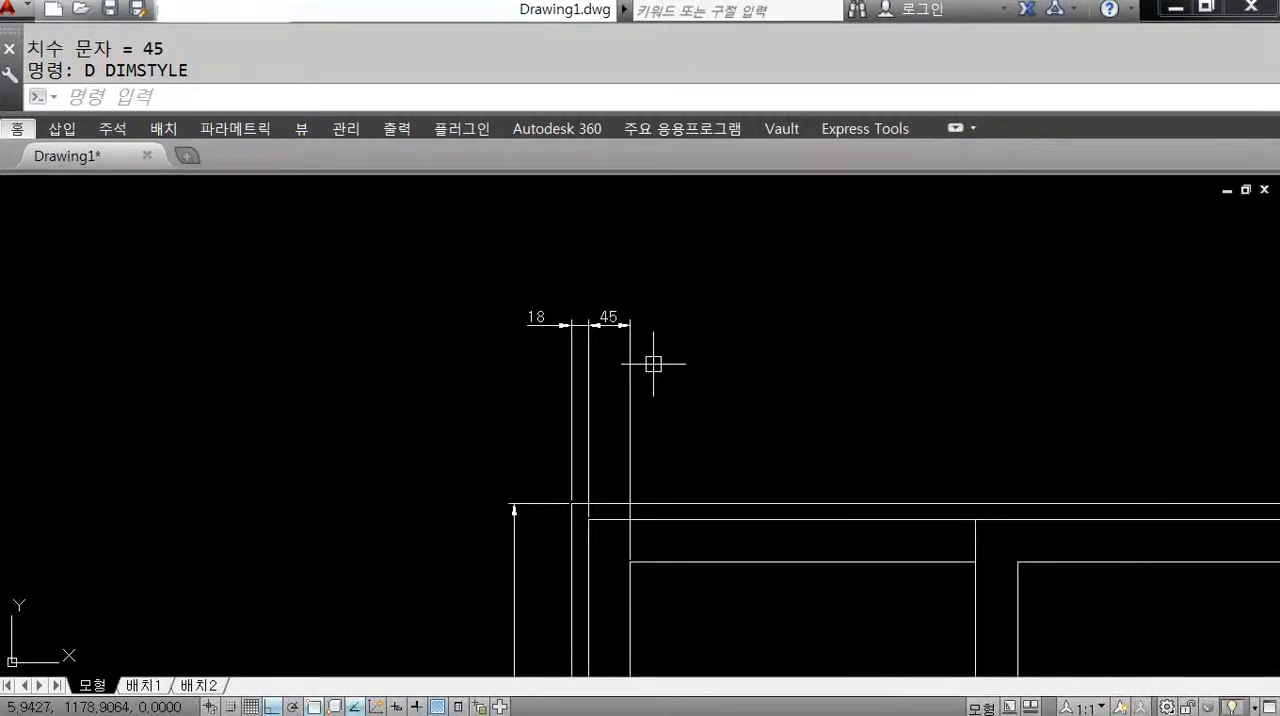
{"action": "scroll", "coordinate": [568, 316], "scroll_direction": "up", "scroll_amount": 2}
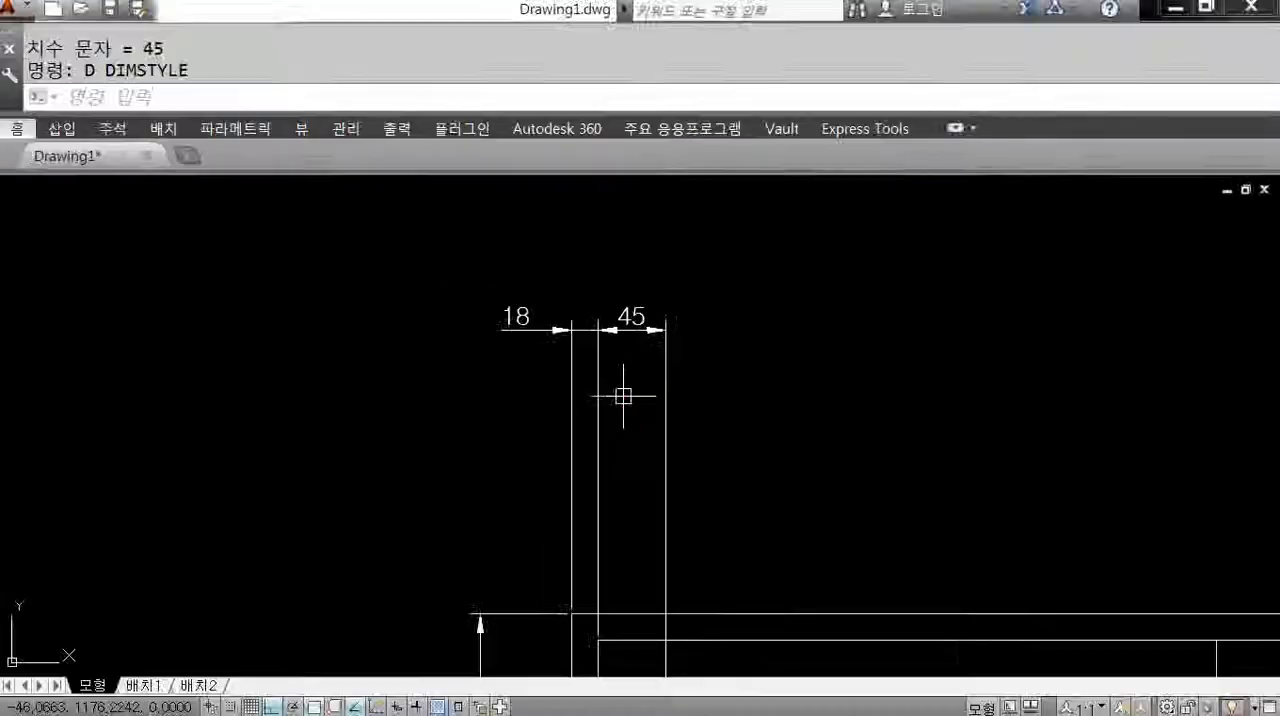
{"action": "type", "text": "D"}
{"action": "key", "text": "Return"}
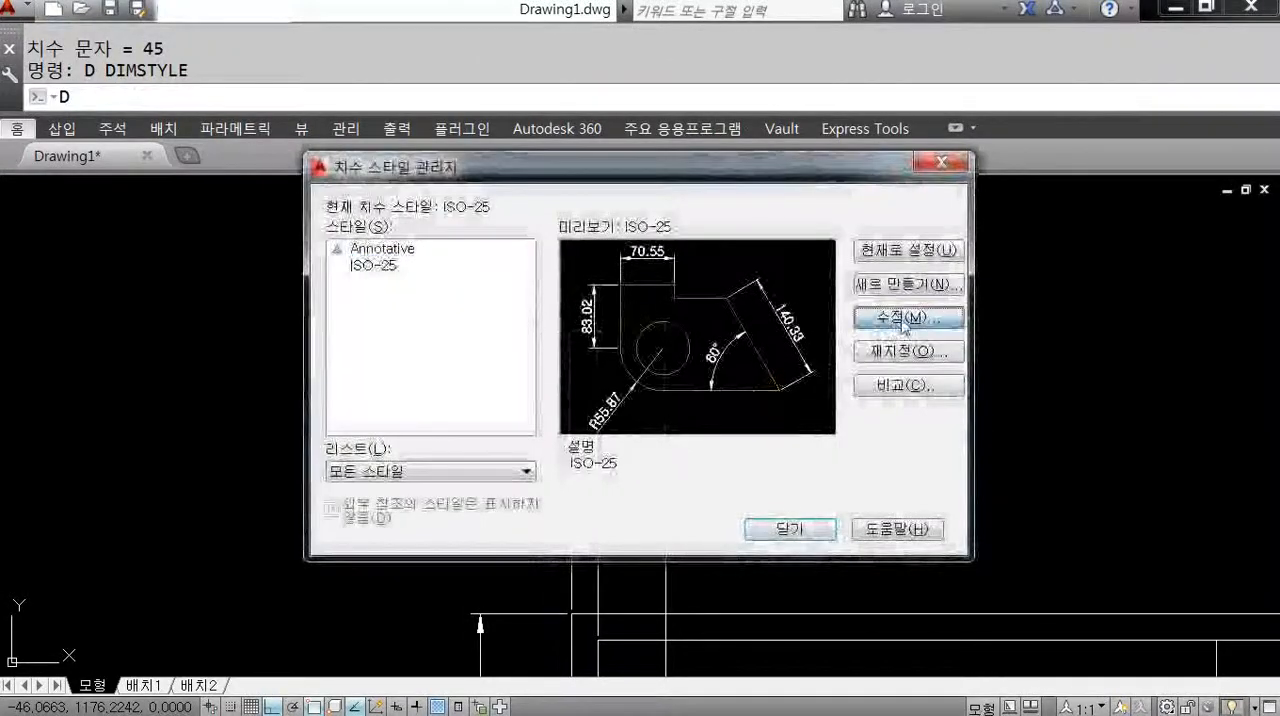
{"action": "left_click", "coordinate": [1220, 317]}
{"action": "double_click", "coordinate": [1122, 381]}
{"action": "type", "text": "8"}
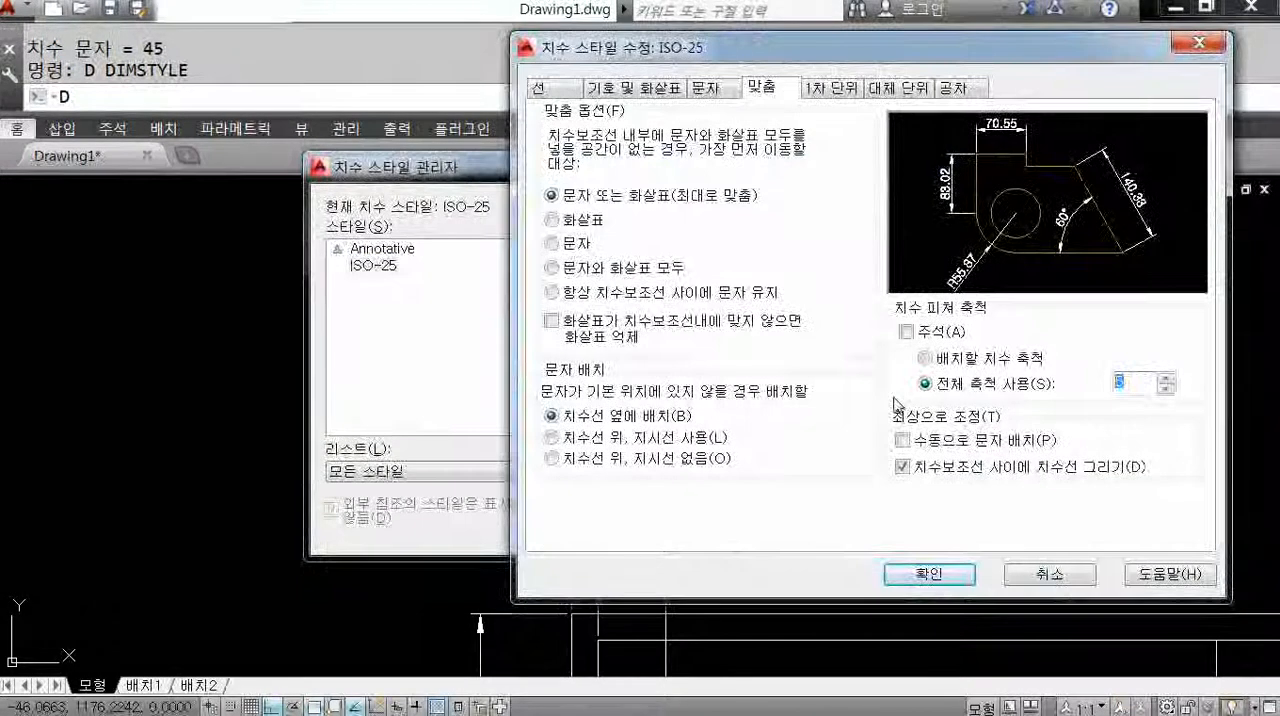
{"action": "left_click", "coordinate": [929, 575]}
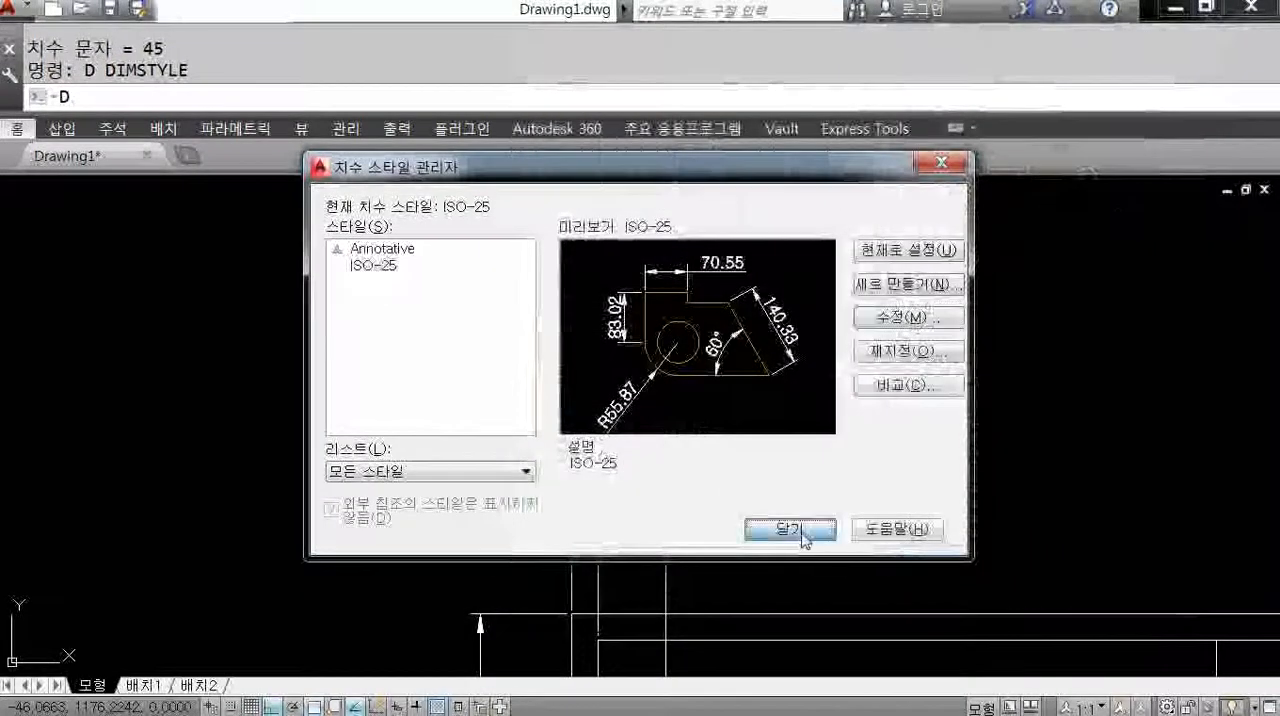
{"action": "left_click", "coordinate": [812, 528]}
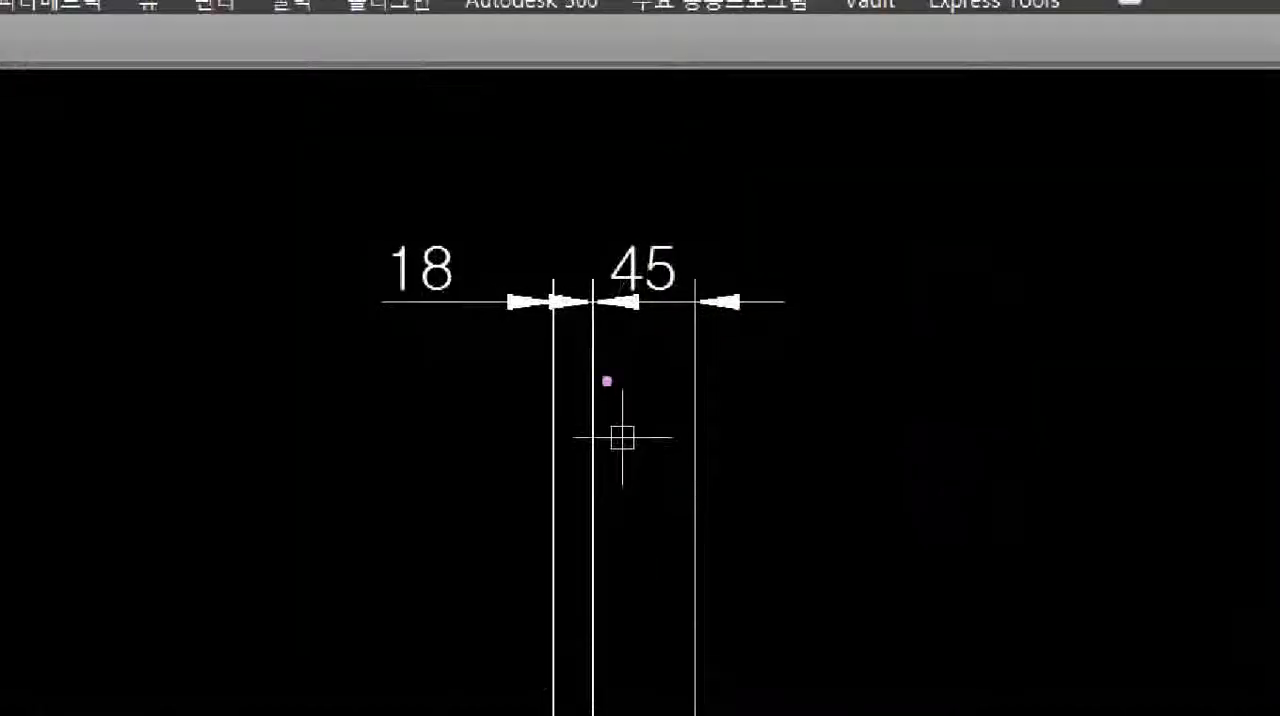
{"action": "mouse_move", "coordinate": [709, 356]}
{"action": "left_mouse_down"}
{"action": "mouse_move", "coordinate": [618, 262]}
{"action": "mouse_move", "coordinate": [637, 447]}
{"action": "left_mouse_up"}
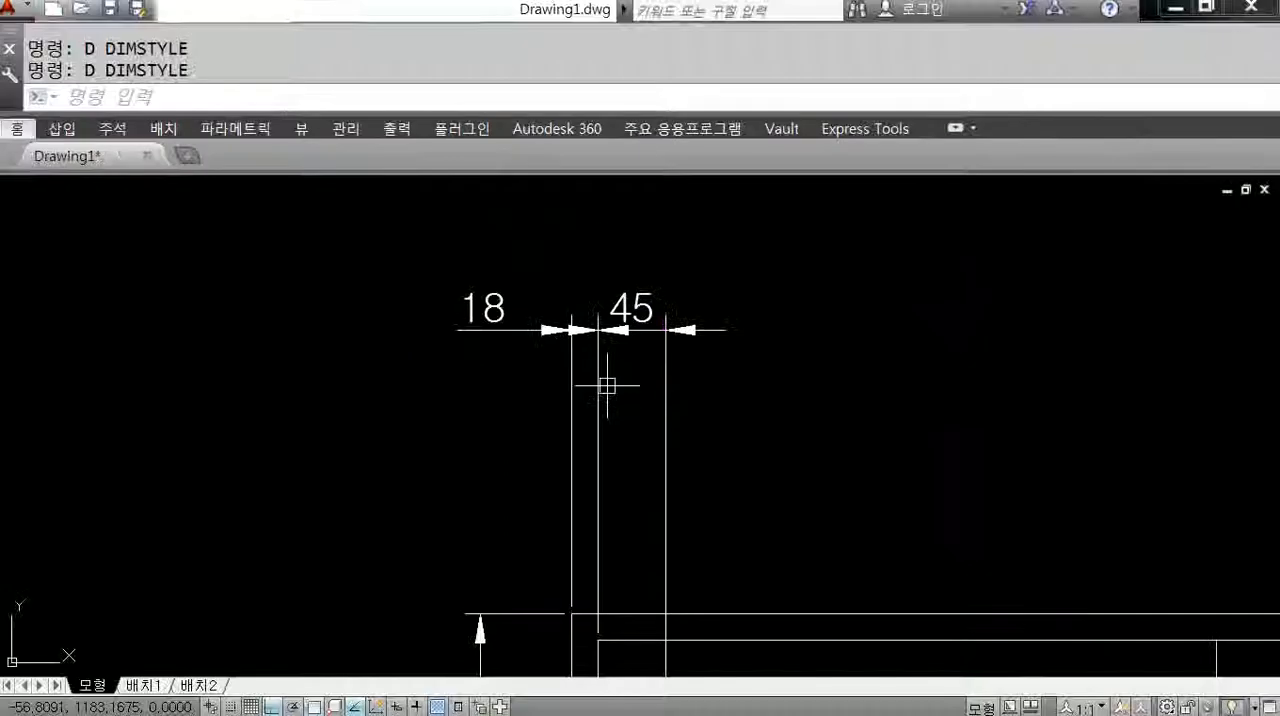
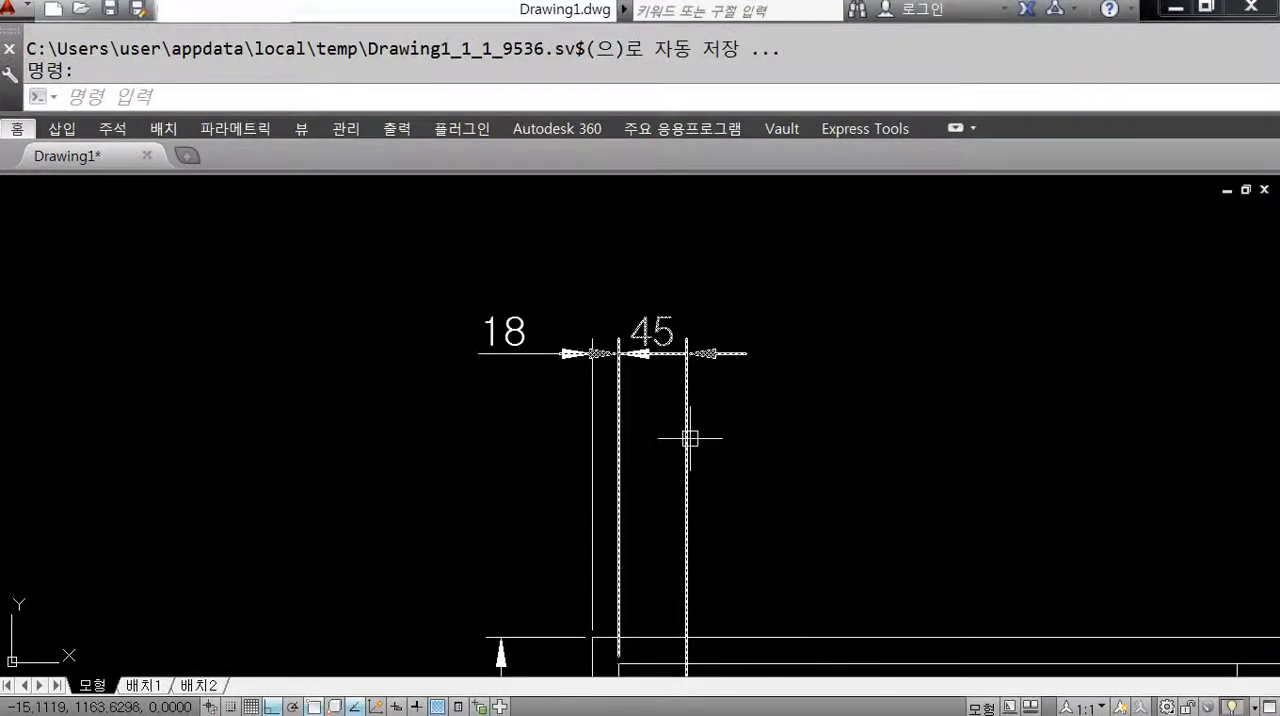
Change the first and second arrowheads of the ISO-25 dimension style to oblique (기울기) and return to the drawing.
{"action": "type", "text": "D"}
{"action": "key", "text": "Return"}
{"action": "left_click", "coordinate": [903, 320]}
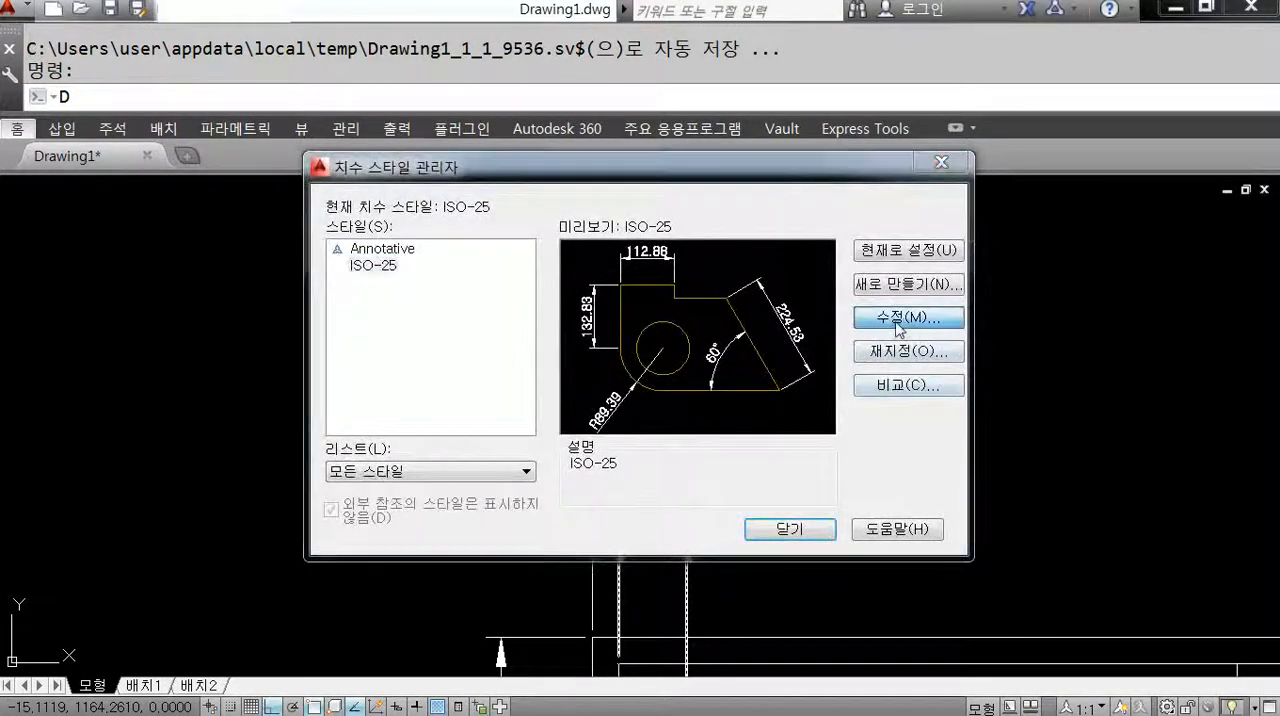
{"action": "left_click", "coordinate": [635, 88]}
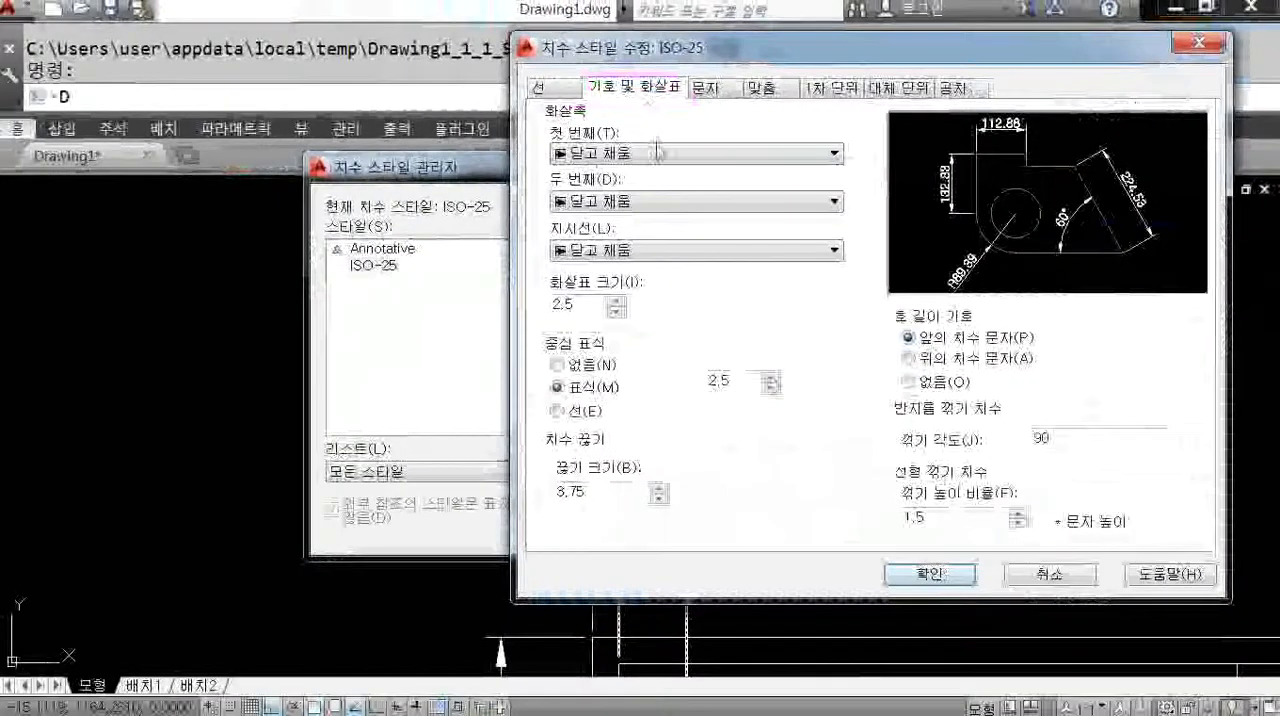
{"action": "left_click", "coordinate": [657, 151]}
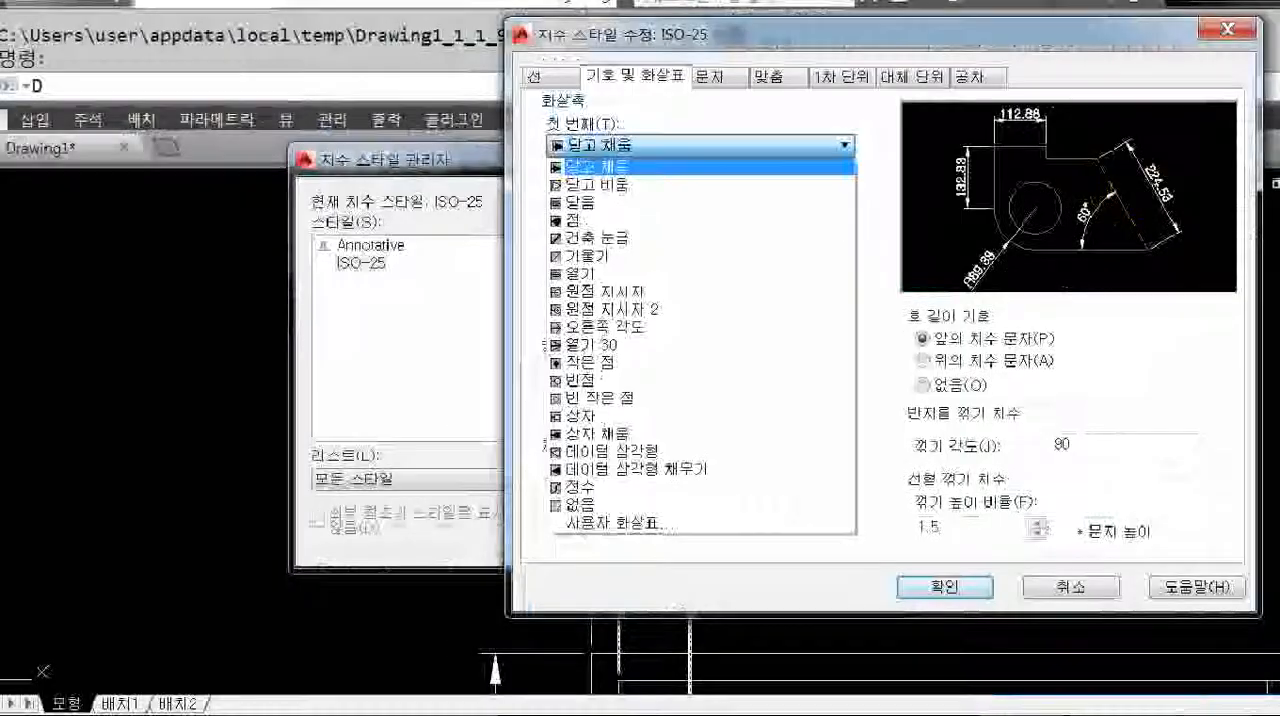
{"action": "left_click", "coordinate": [632, 153]}
{"action": "left_click", "coordinate": [632, 153]}
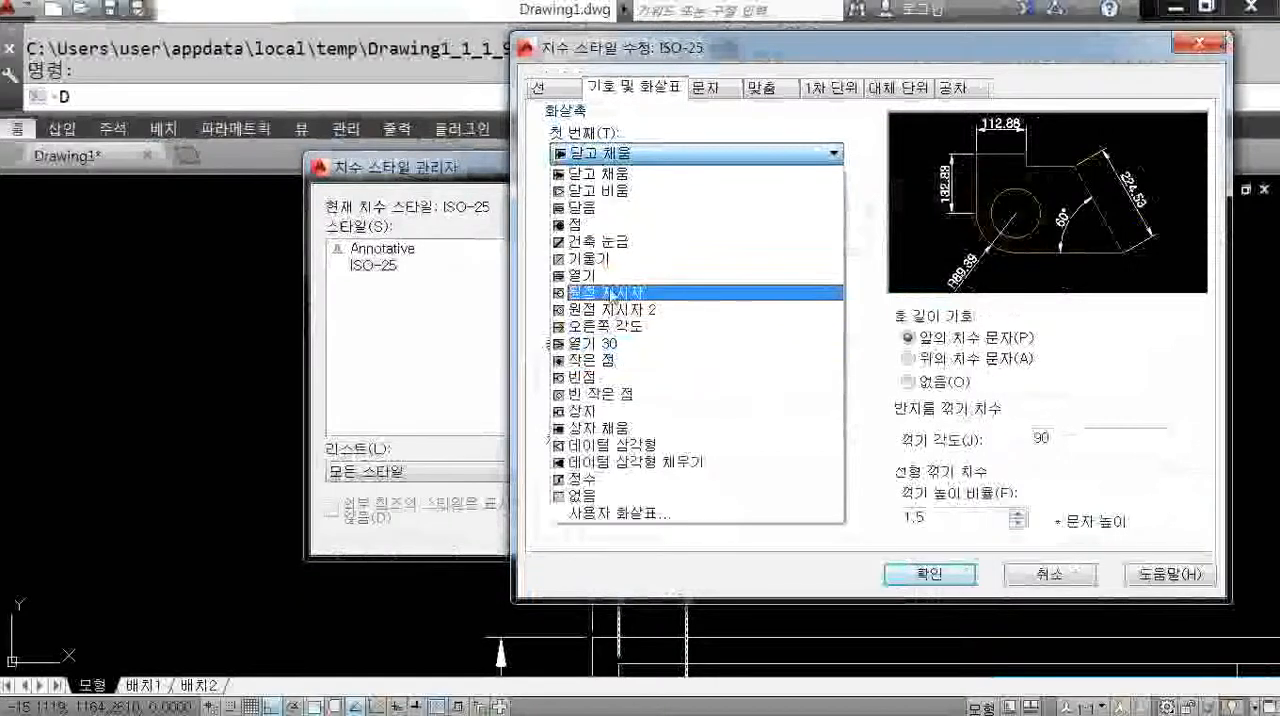
{"action": "left_click", "coordinate": [600, 258]}
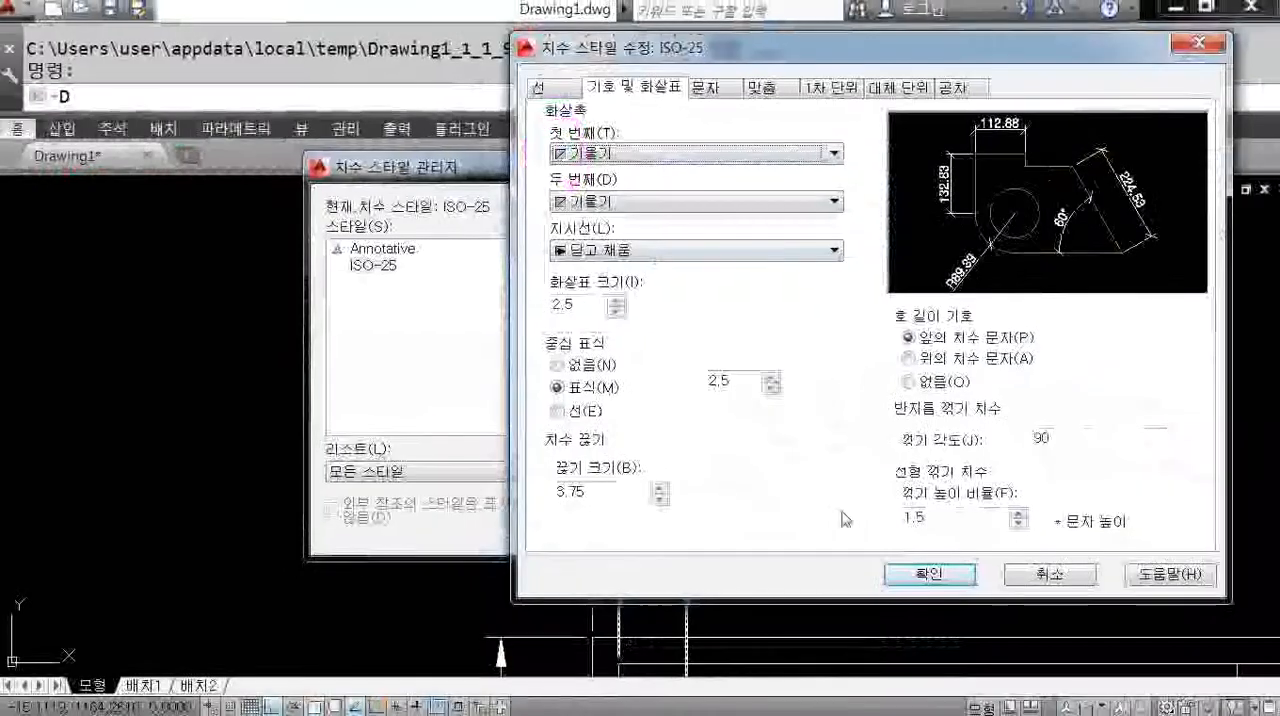
{"action": "left_click", "coordinate": [929, 573]}
{"action": "left_click", "coordinate": [792, 531]}
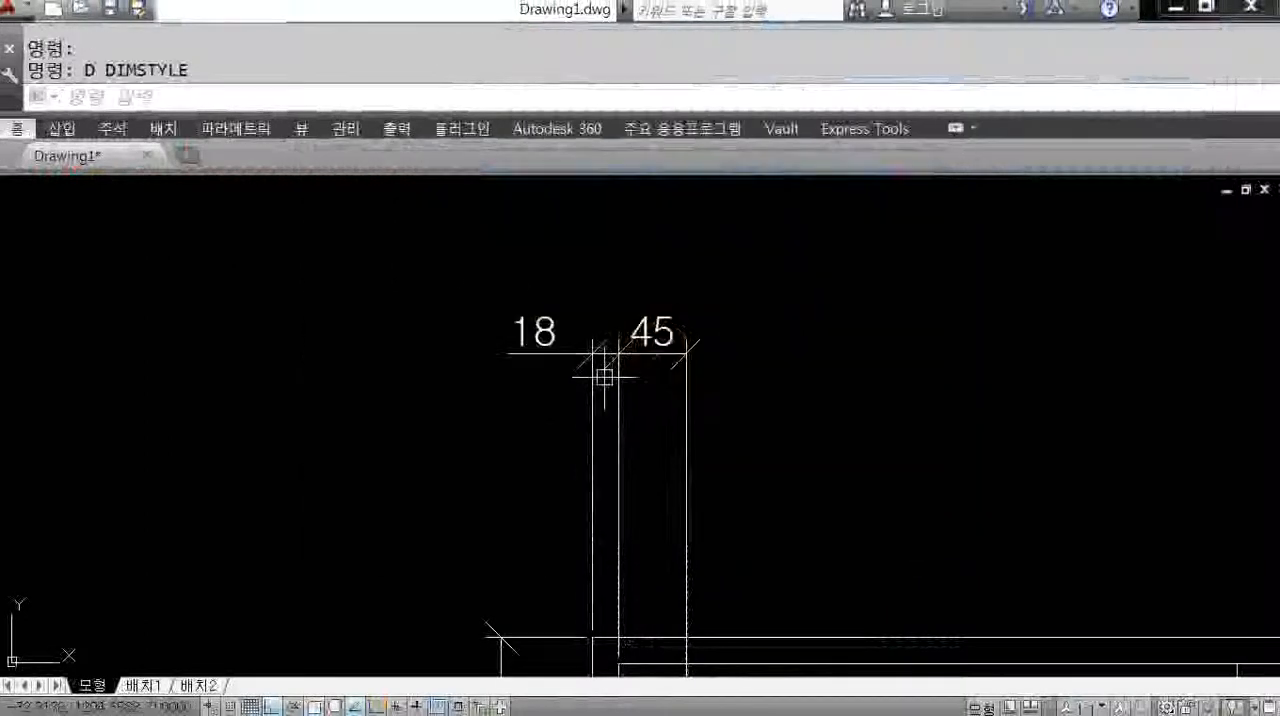
Modify the ISO-25 dimension style so its first and second arrowheads are small dots (작은 점), then return to the drawing.
{"action": "scroll", "coordinate": [620, 420], "scroll_direction": "up", "scroll_amount": 2}
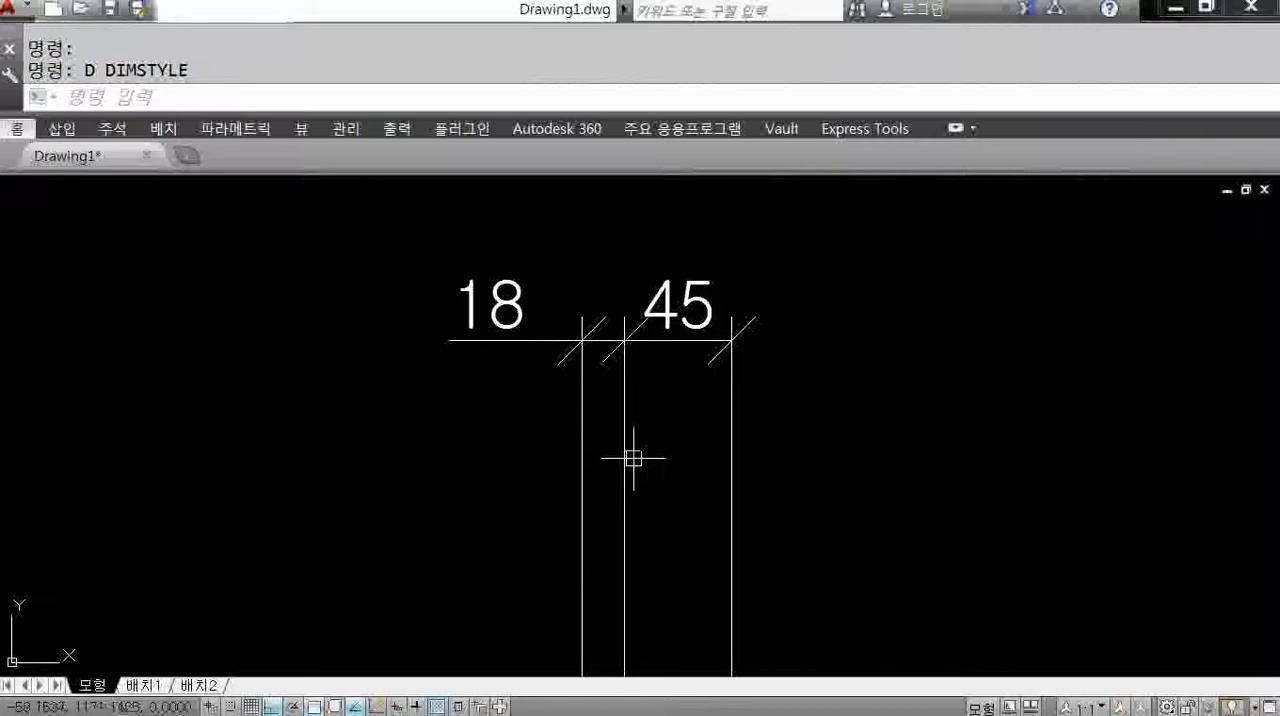
{"action": "type", "text": "d"}
{"action": "key", "text": "Return"}
{"action": "left_click", "coordinate": [910, 321]}
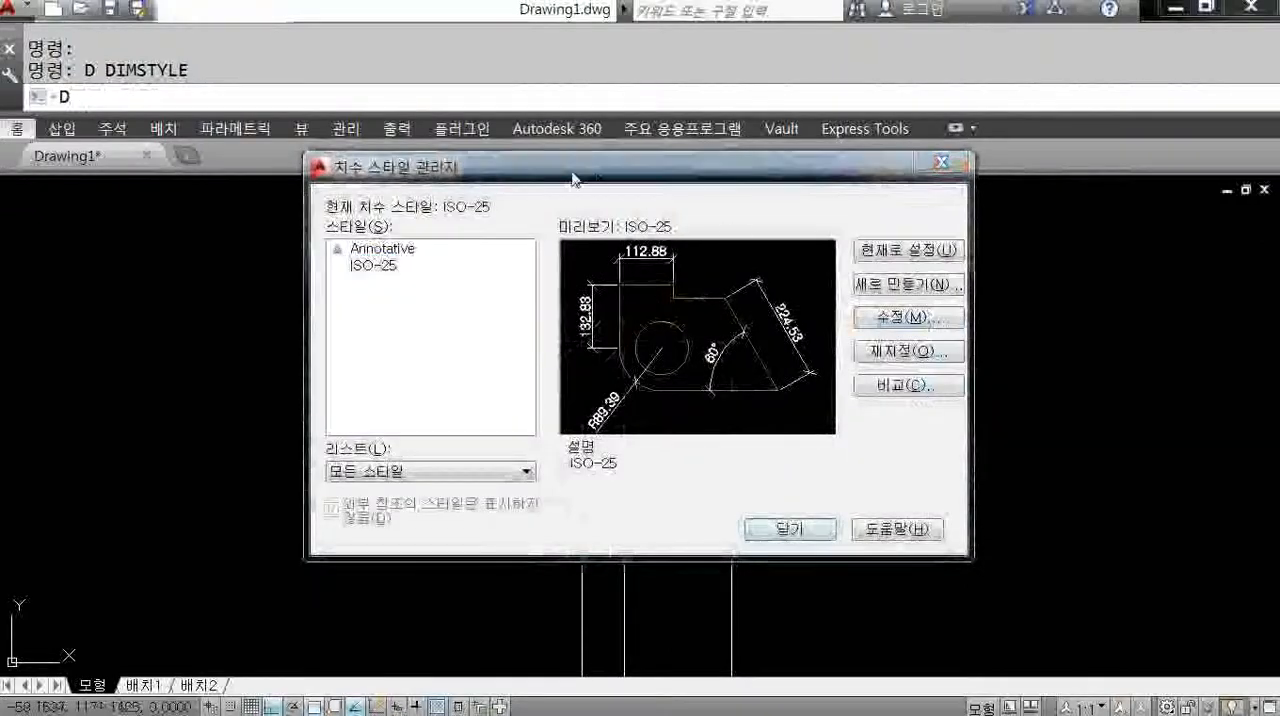
{"action": "left_click", "coordinate": [643, 155]}
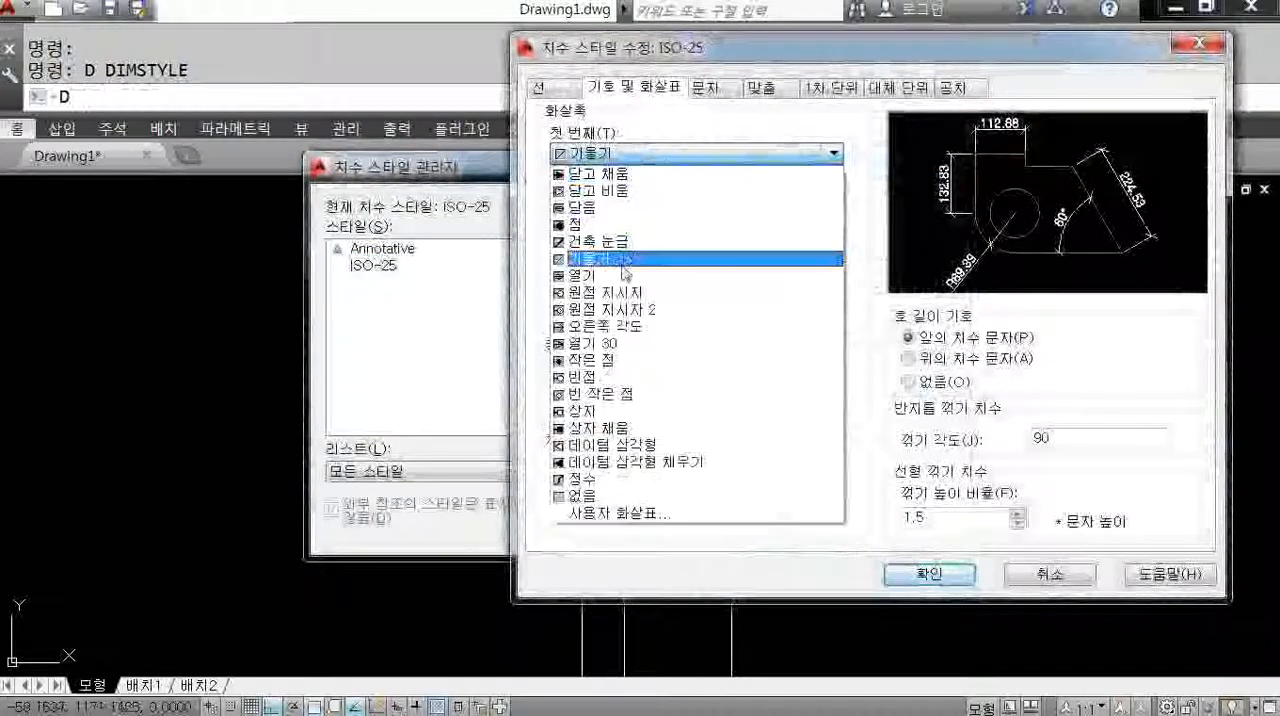
{"action": "left_click", "coordinate": [610, 378]}
{"action": "left_click", "coordinate": [928, 574]}
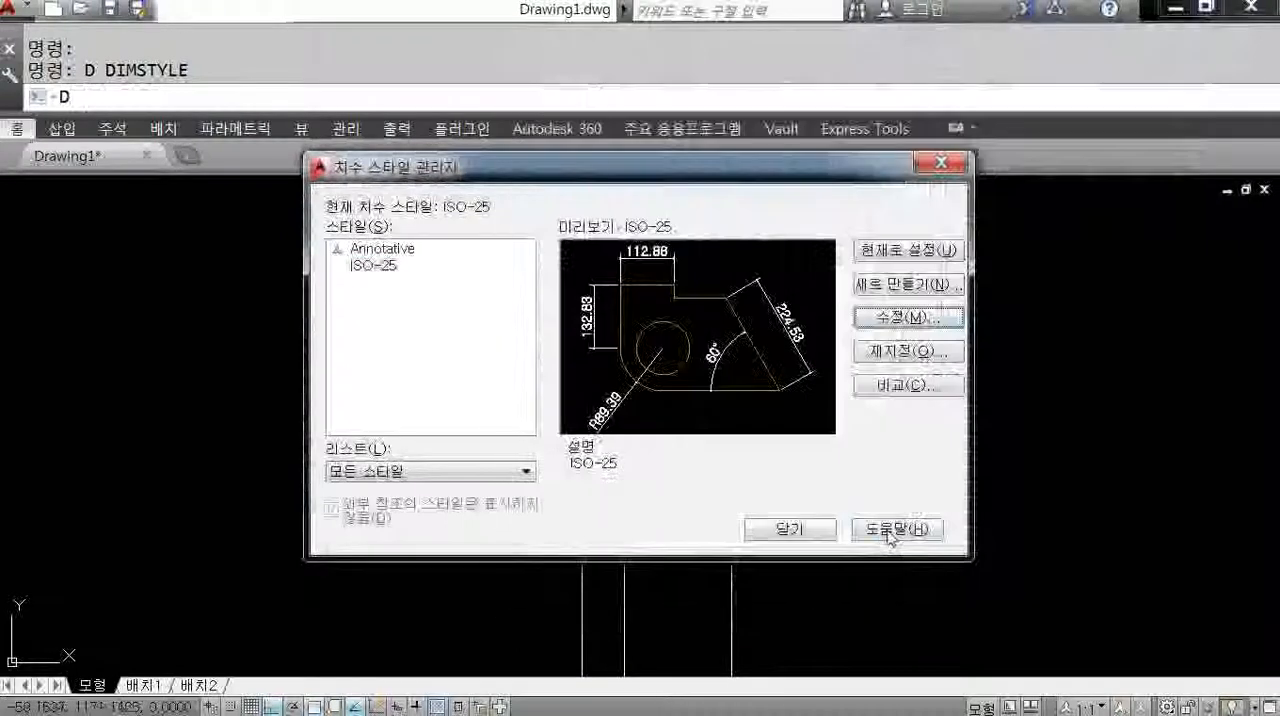
{"action": "left_click", "coordinate": [790, 529]}
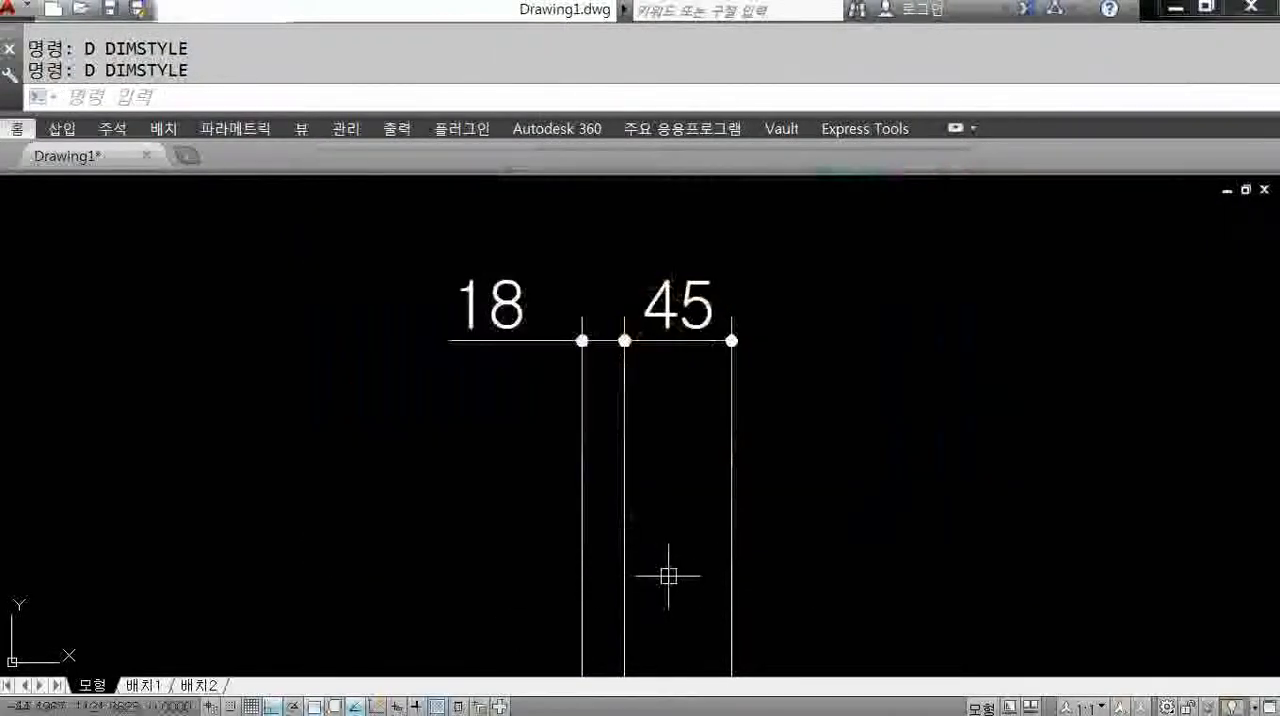
{"action": "scroll", "coordinate": [668, 574], "scroll_direction": "down", "scroll_amount": 2}
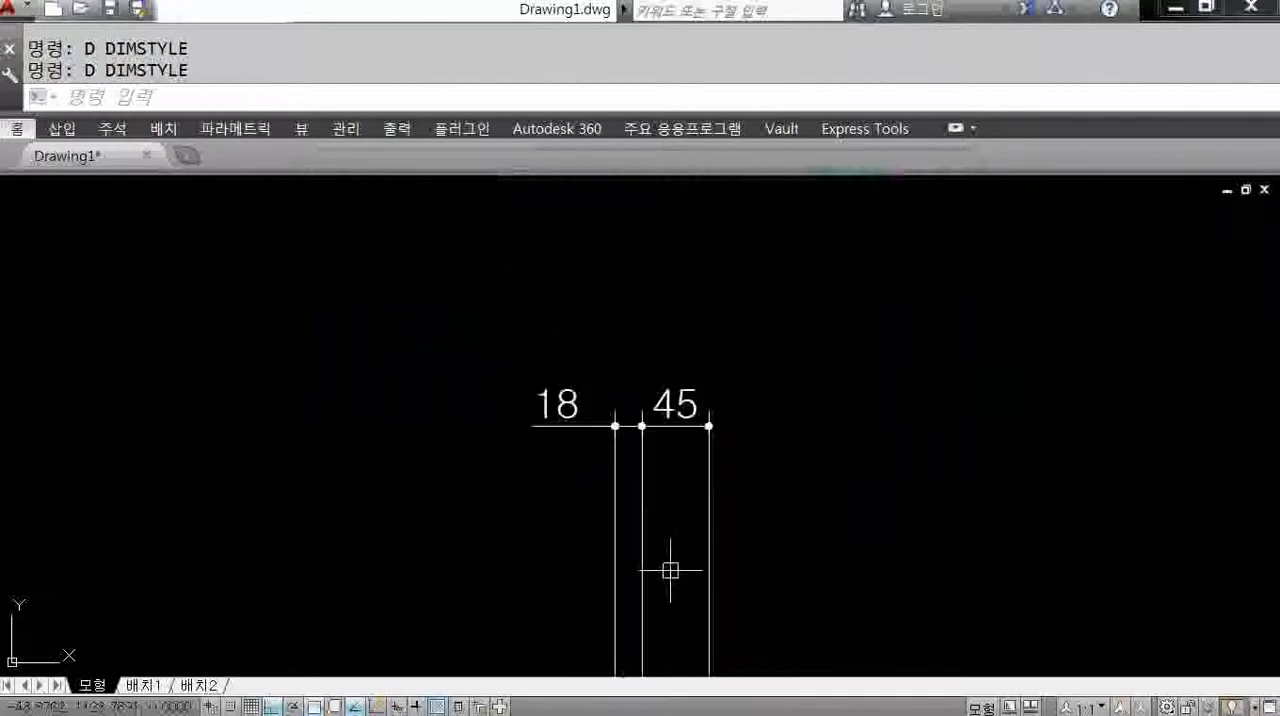
{"action": "scroll", "coordinate": [669, 549], "scroll_direction": "down", "scroll_amount": 3}
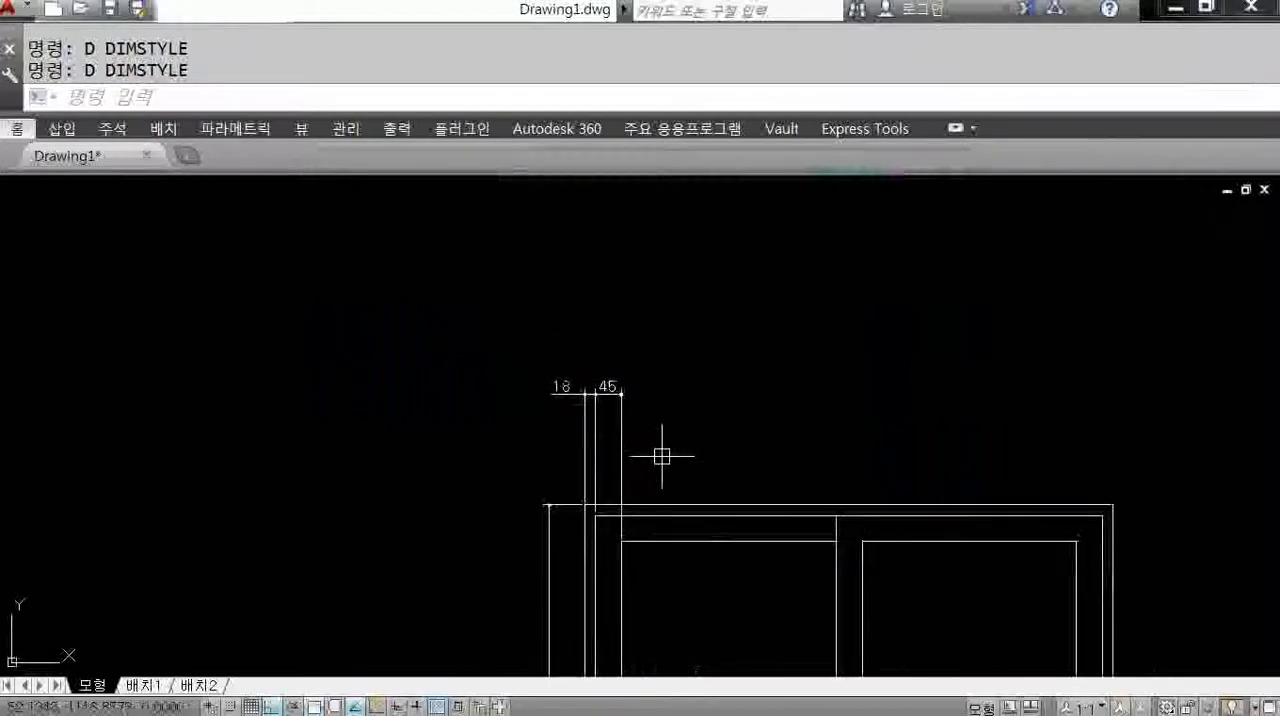
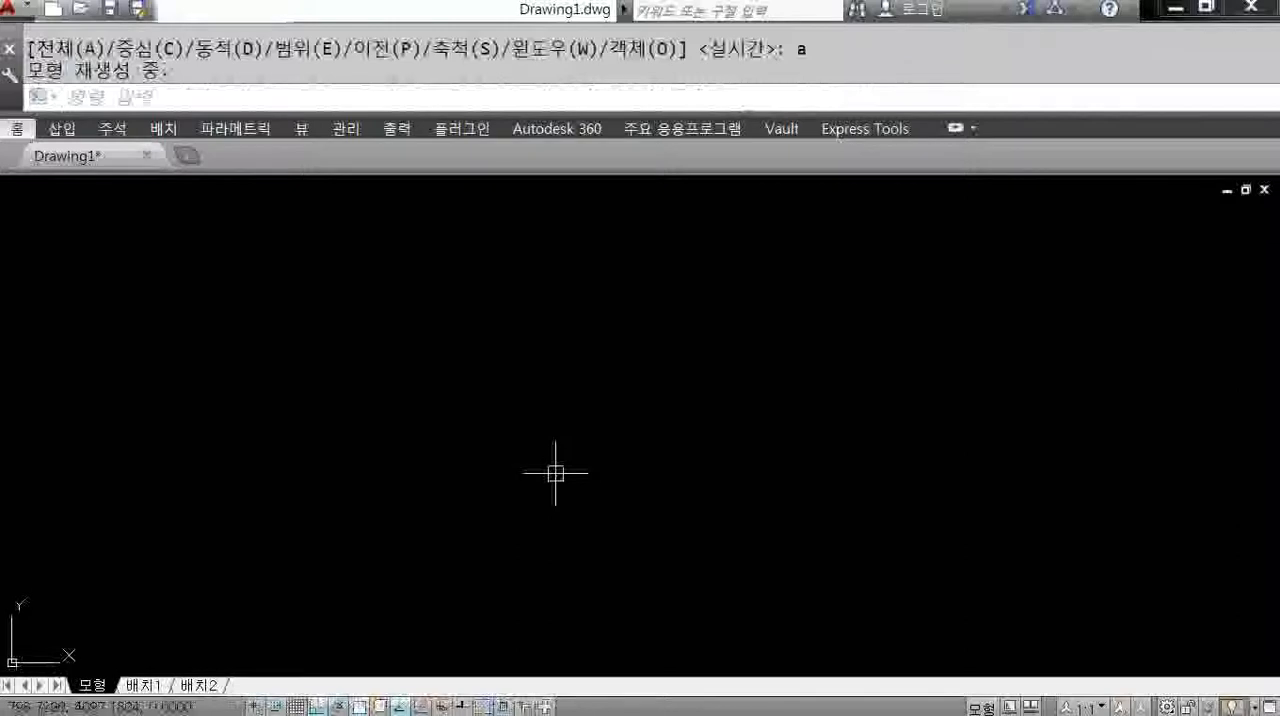
Begin a rectangle with its first corner near the lower middle of the drawing area.
{"action": "type", "text": "rec"}
{"action": "key", "text": "Return"}
{"action": "left_click", "coordinate": [489, 495]}
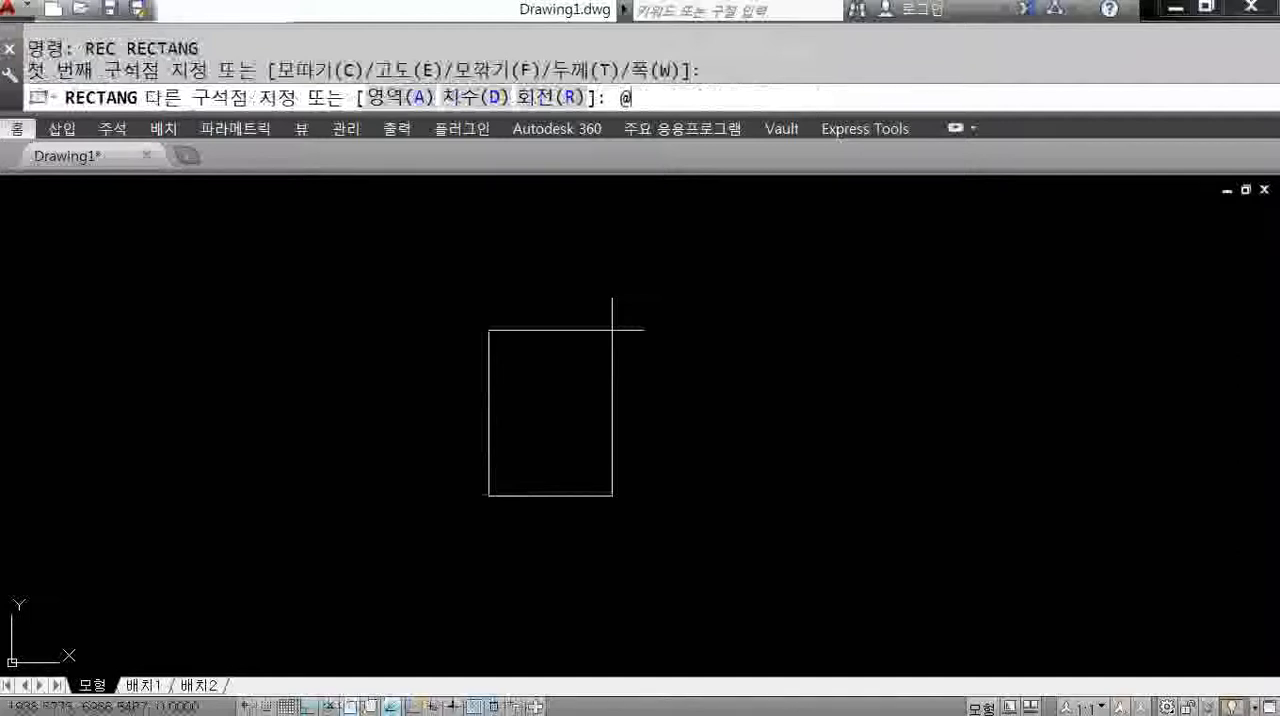
{"action": "type", "text": "@2100,4000"}
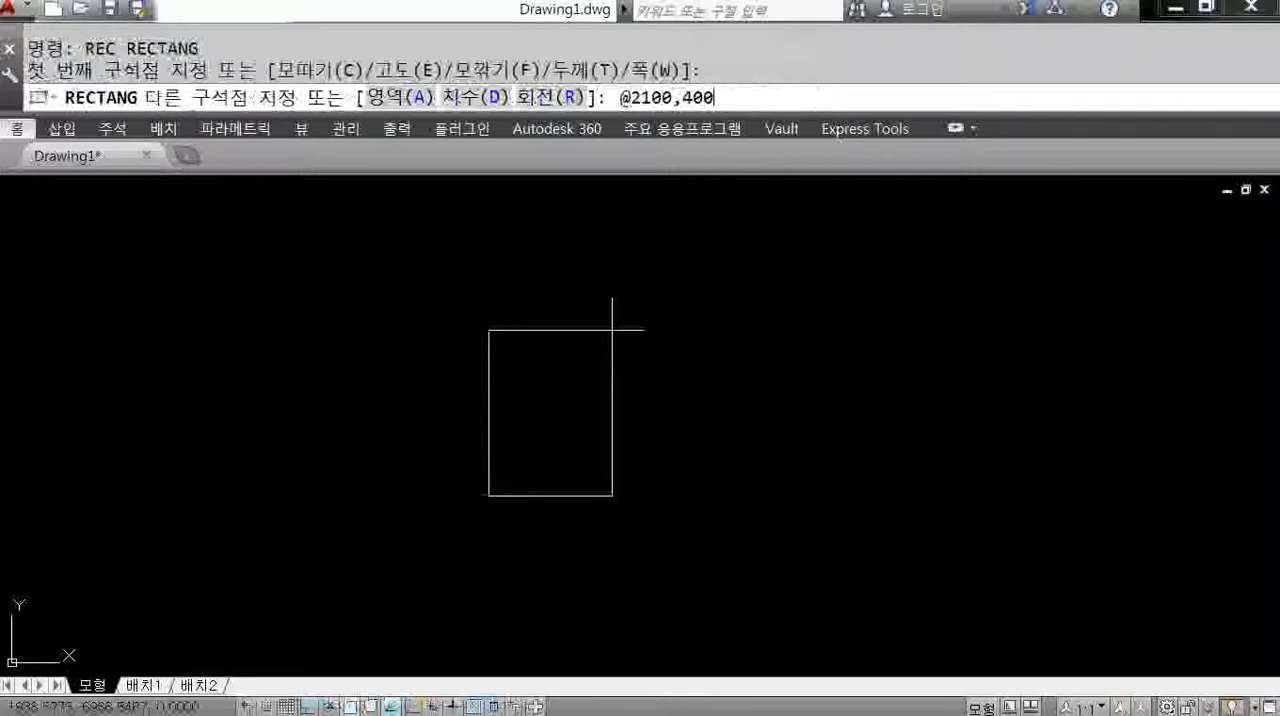
{"action": "key", "text": "BackSpace"}
{"action": "key", "text": "BackSpace"}
{"action": "key", "text": "BackSpace"}
{"action": "key", "text": "BackSpace"}
{"action": "key", "text": "BackSpace"}
{"action": "key", "text": "BackSpace"}
{"action": "key", "text": "BackSpace"}
{"action": "key", "text": "BackSpace"}
{"action": "key", "text": "BackSpace"}
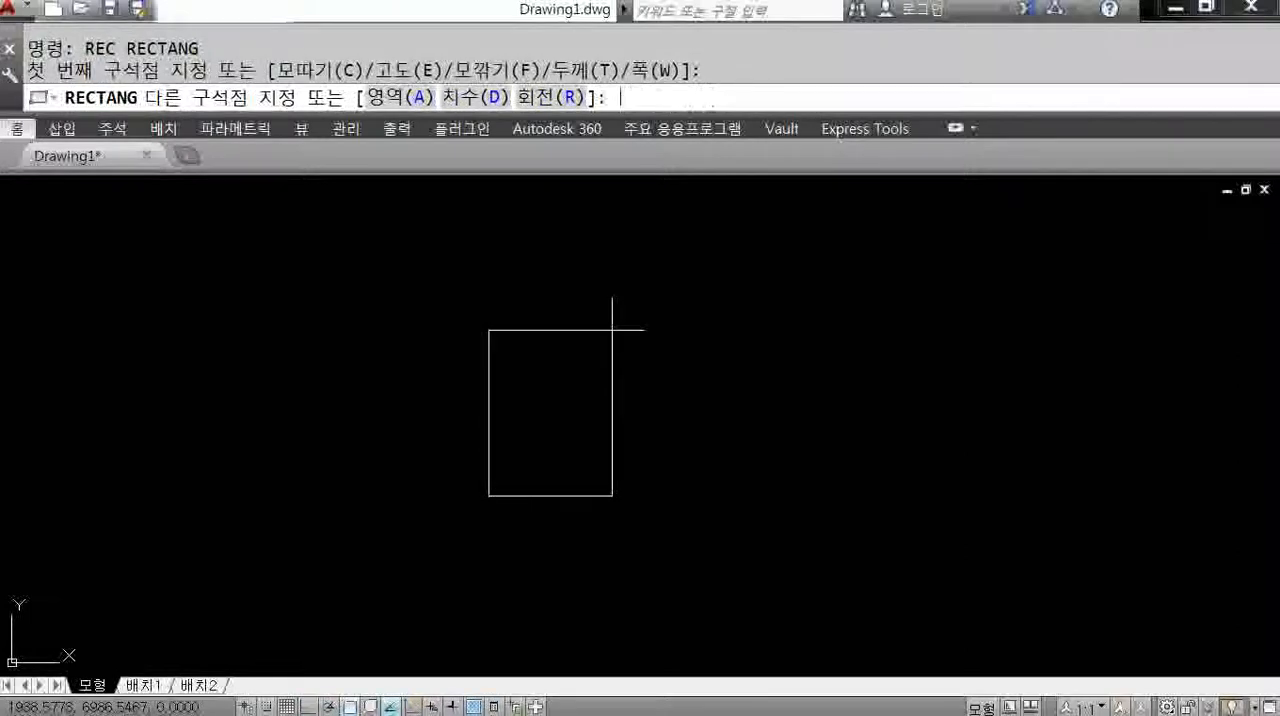
Complete the rectangle with the dimensions option, length 2100 and width 4000, extending up and to the right of its first corner.
{"action": "left_click", "coordinate": [464, 97]}
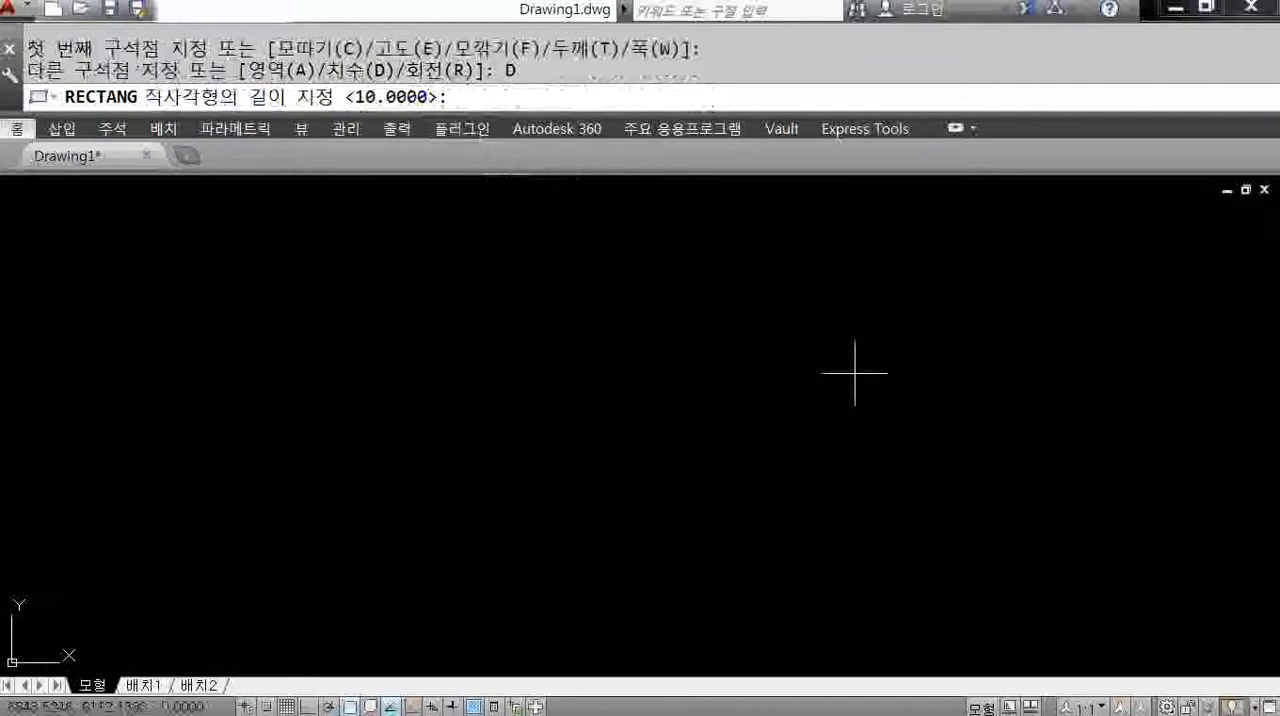
{"action": "type", "text": "2100"}
{"action": "key", "text": "Return"}
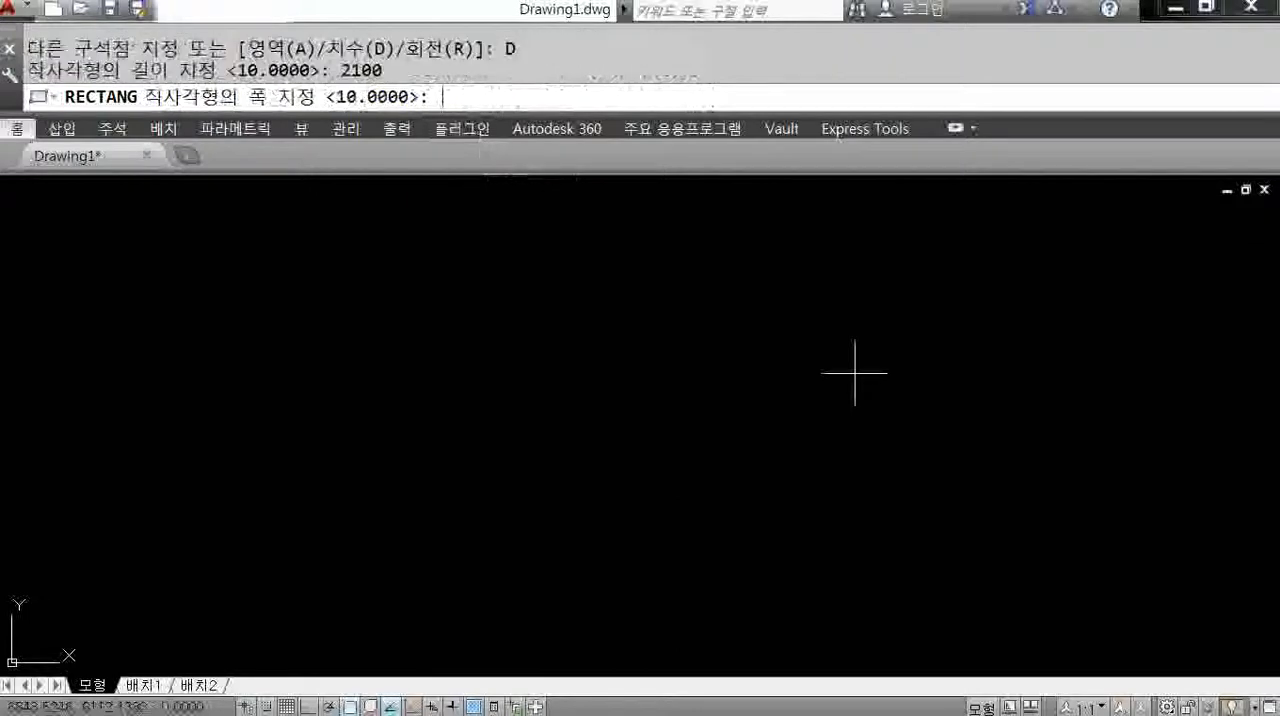
{"action": "type", "text": "4000"}
{"action": "key", "text": "Return"}
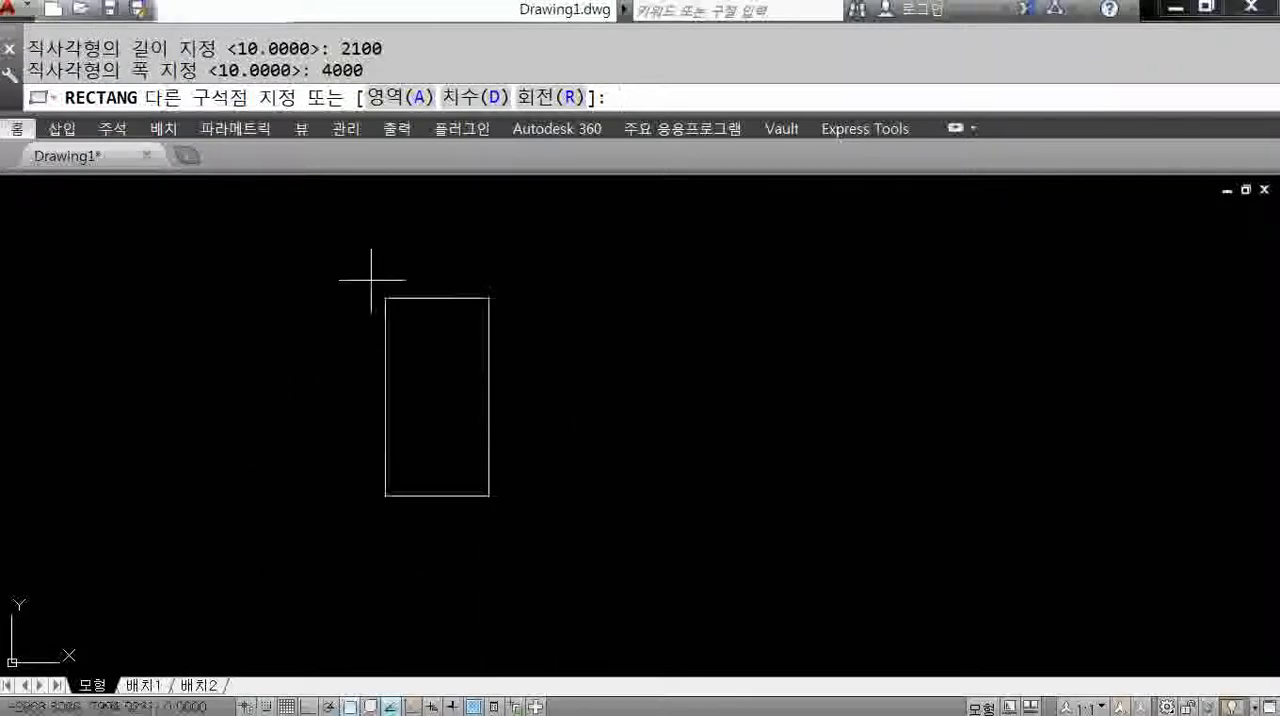
{"action": "left_click", "coordinate": [629, 333]}
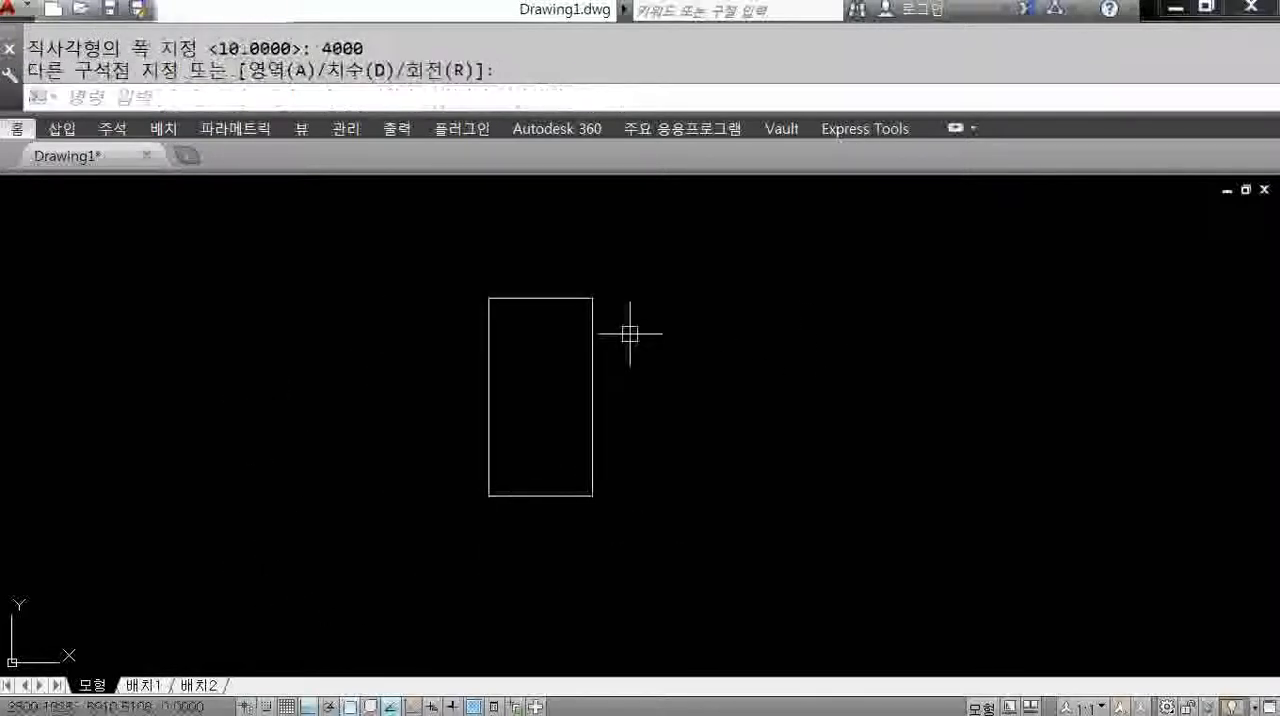
{"action": "scroll", "coordinate": [626, 365], "scroll_direction": "up", "scroll_amount": 2}
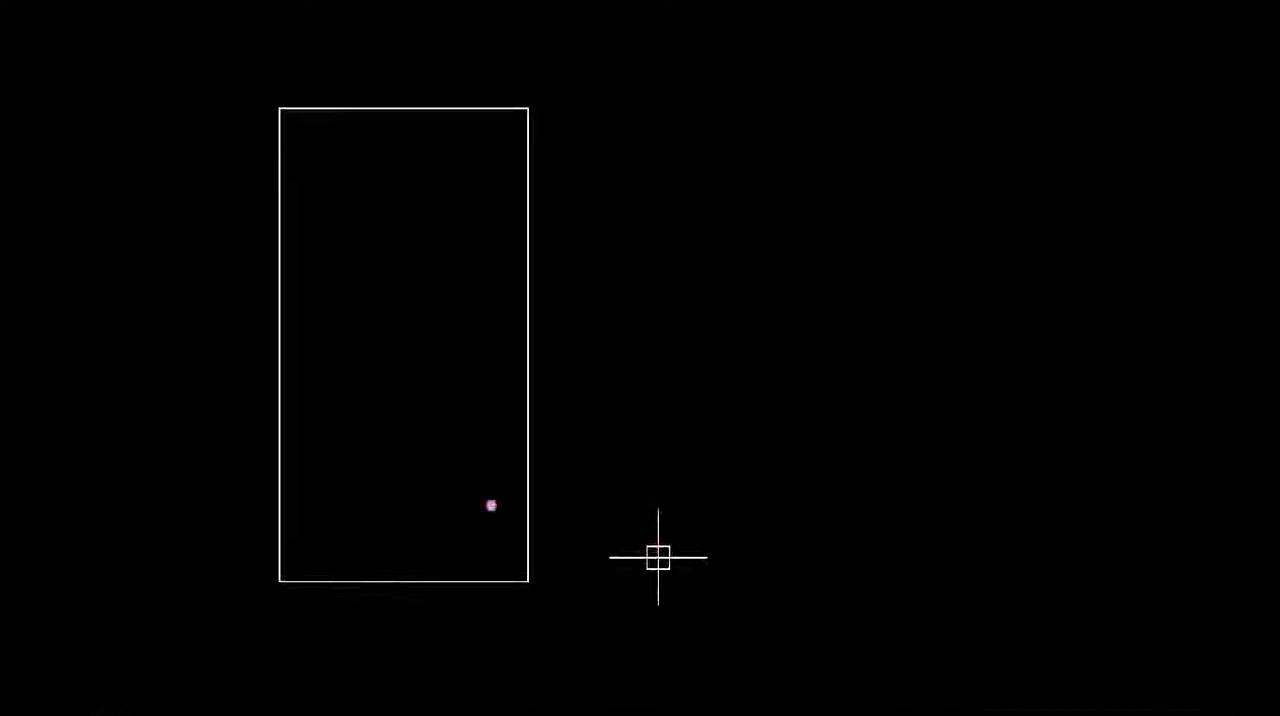
{"action": "left_click_drag", "start_coordinate": [282, 435], "coordinate": [335, 433]}
{"action": "mouse_move", "coordinate": [221, 346]}
{"action": "left_mouse_down"}
{"action": "mouse_move", "coordinate": [258, 368]}
{"action": "mouse_move", "coordinate": [277, 336]}
{"action": "left_mouse_up"}
{"action": "left_click_drag", "start_coordinate": [409, 514], "coordinate": [417, 572]}
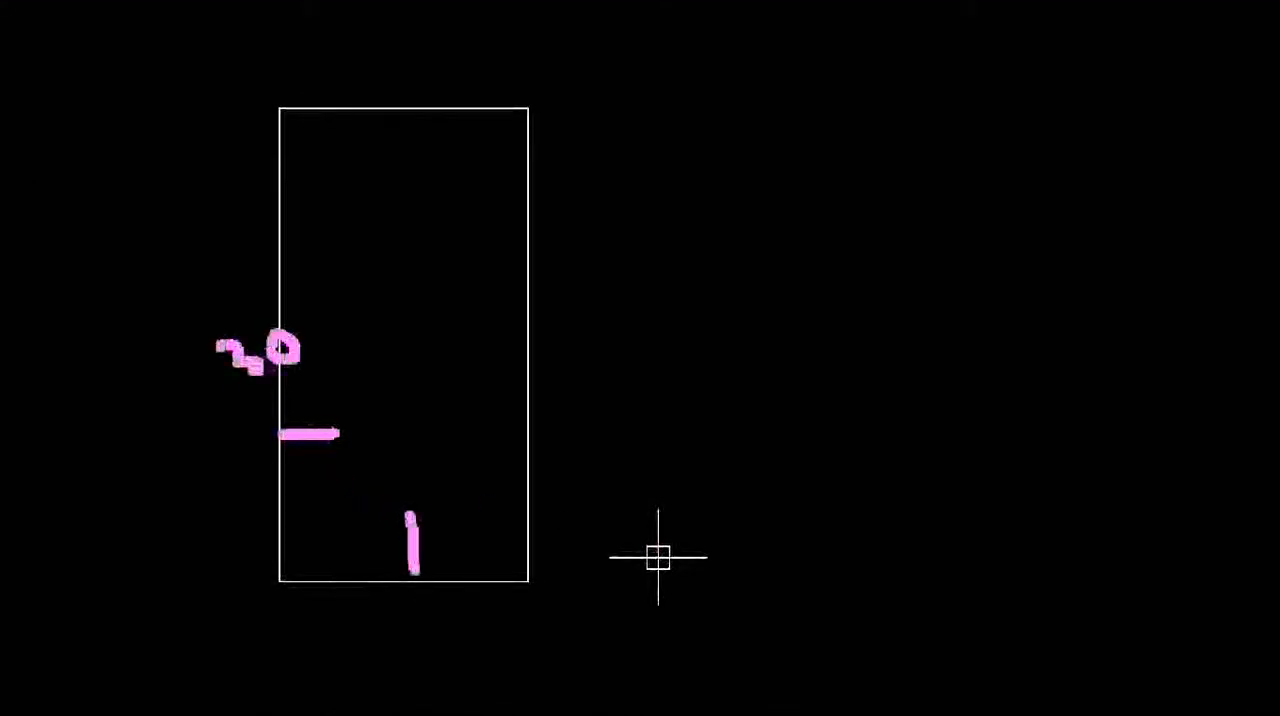
{"action": "mouse_move", "coordinate": [460, 350]}
{"action": "left_mouse_down"}
{"action": "mouse_move", "coordinate": [497, 380]}
{"action": "mouse_move", "coordinate": [524, 362]}
{"action": "left_mouse_up"}
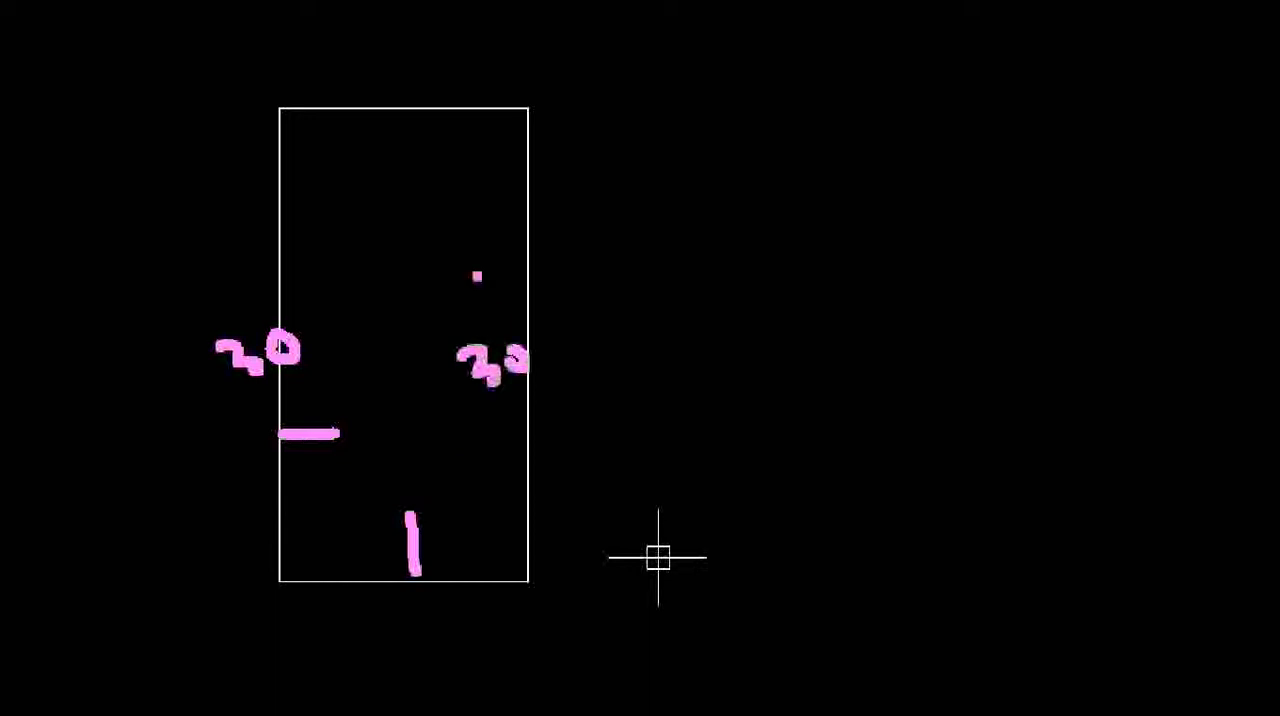
{"action": "mouse_move", "coordinate": [405, 104]}
{"action": "left_mouse_down"}
{"action": "mouse_move", "coordinate": [394, 200]}
{"action": "mouse_move", "coordinate": [452, 222]}
{"action": "left_mouse_up"}
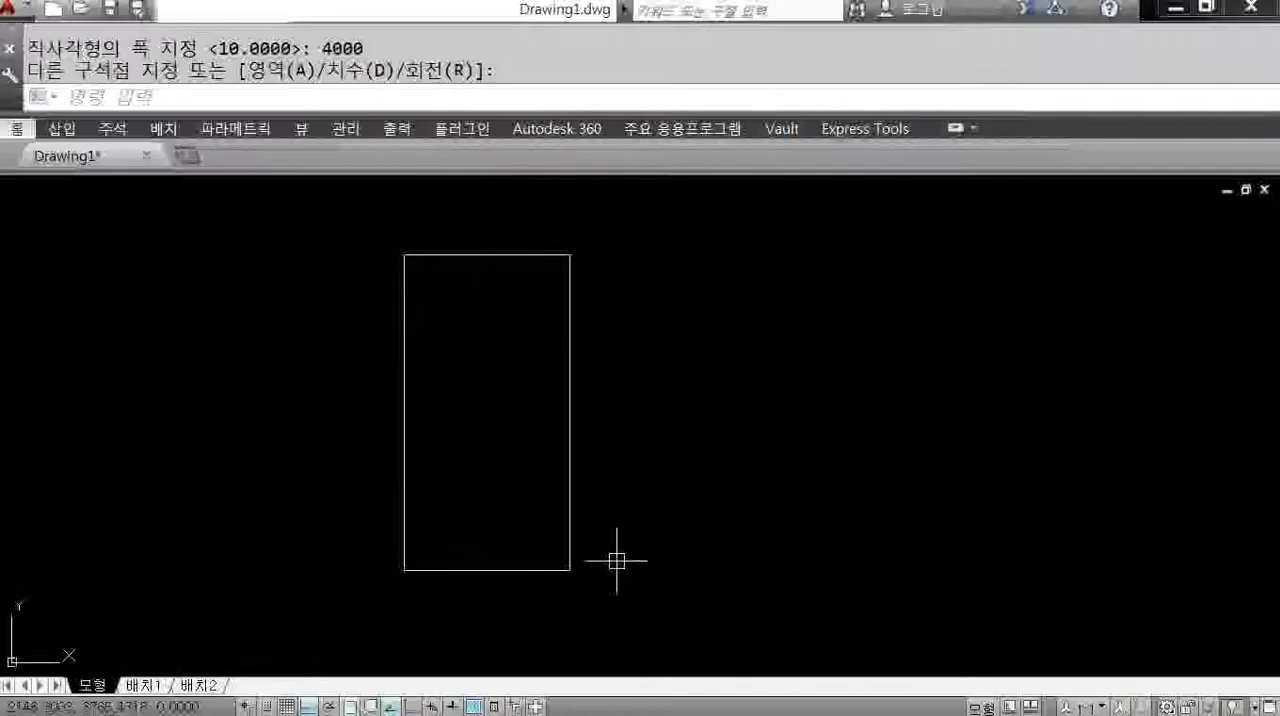
Offset the 2100 by 4000 rectangle inward by 300.
{"action": "type", "text": "o"}
{"action": "key", "text": "Return"}
{"action": "type", "text": "300"}
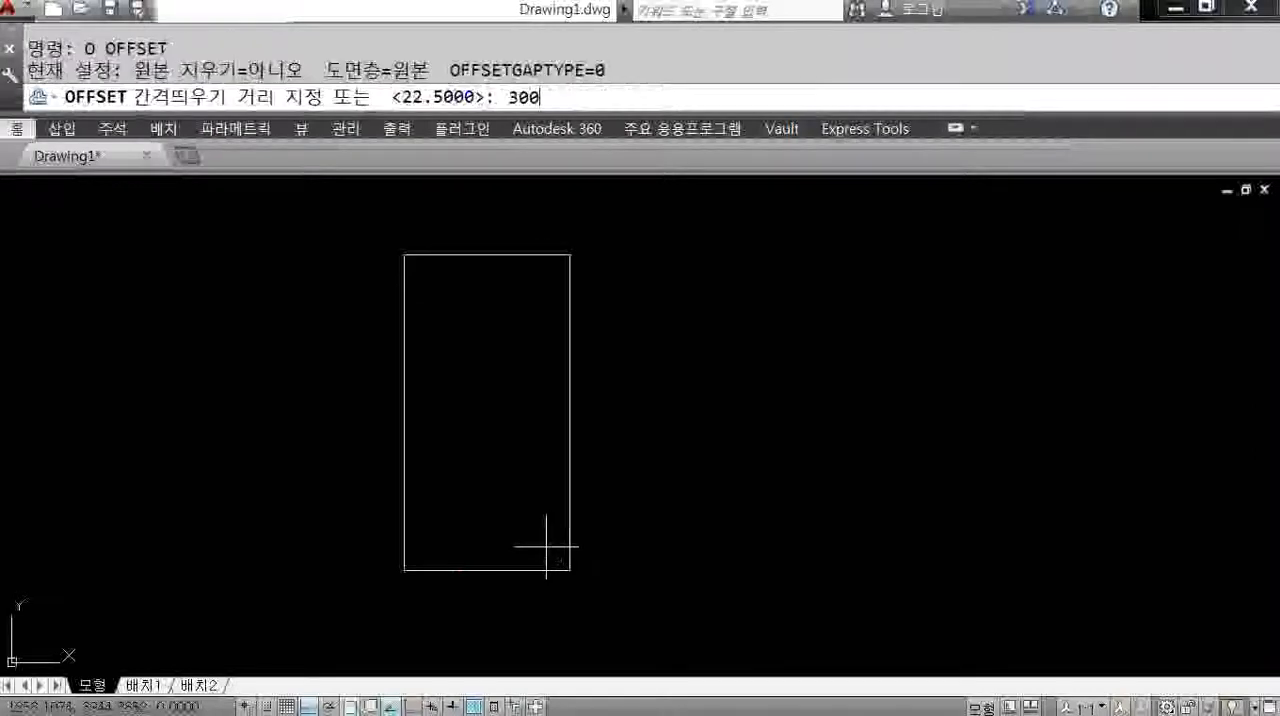
{"action": "key", "text": "Return"}
{"action": "left_click", "coordinate": [405, 475]}
{"action": "left_click", "coordinate": [493, 473]}
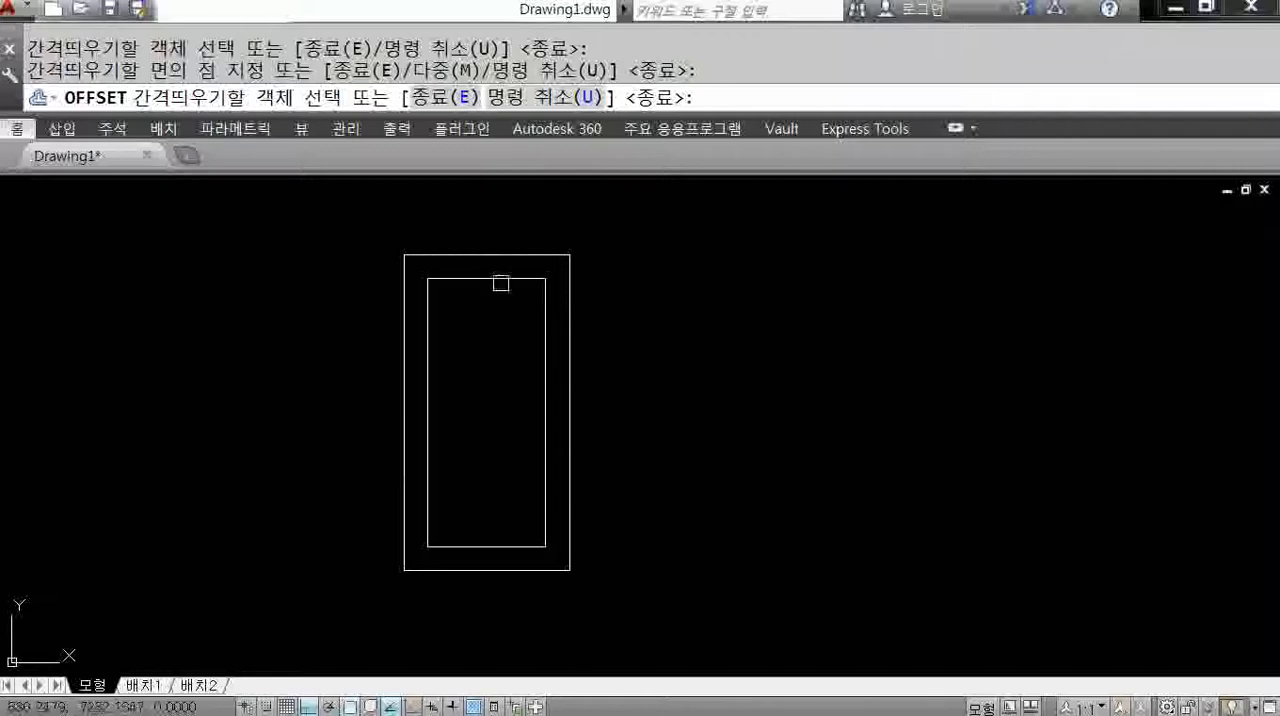
{"action": "key", "text": "Return"}
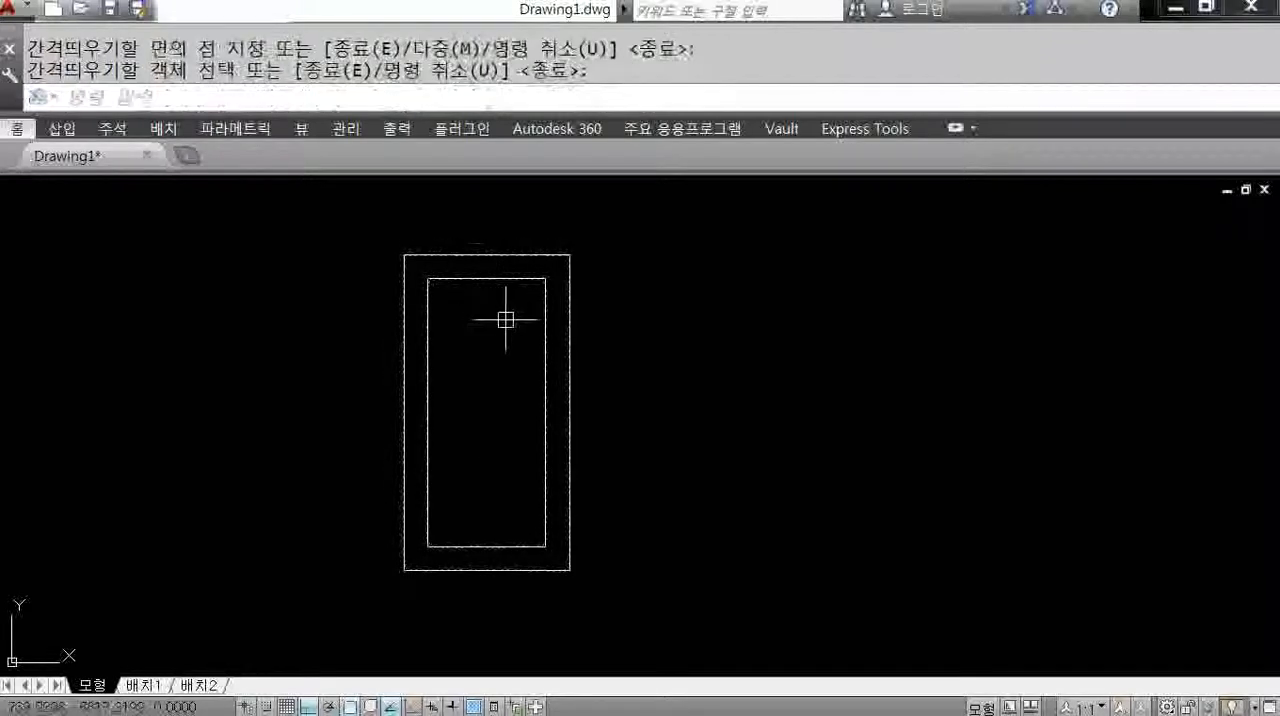
Explode the outer rectangle into separate lines.
{"action": "type", "text": "x"}
{"action": "key", "text": "Return"}
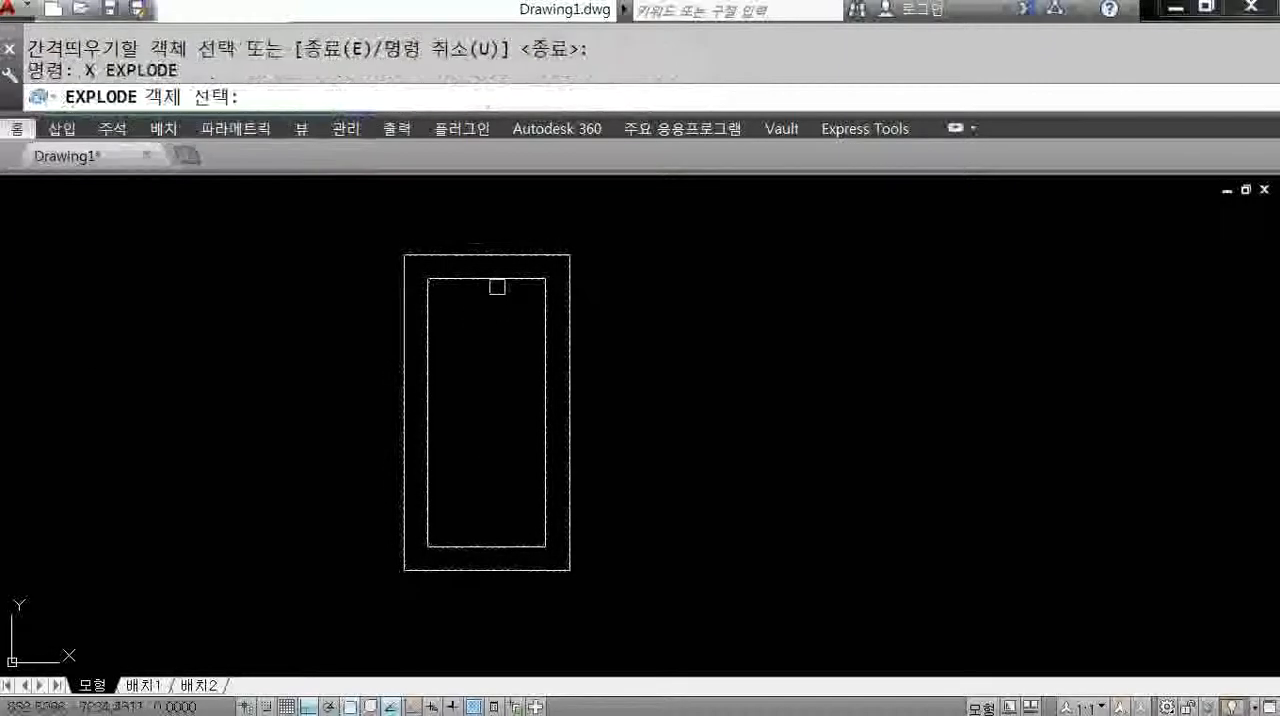
{"action": "left_click", "coordinate": [500, 260]}
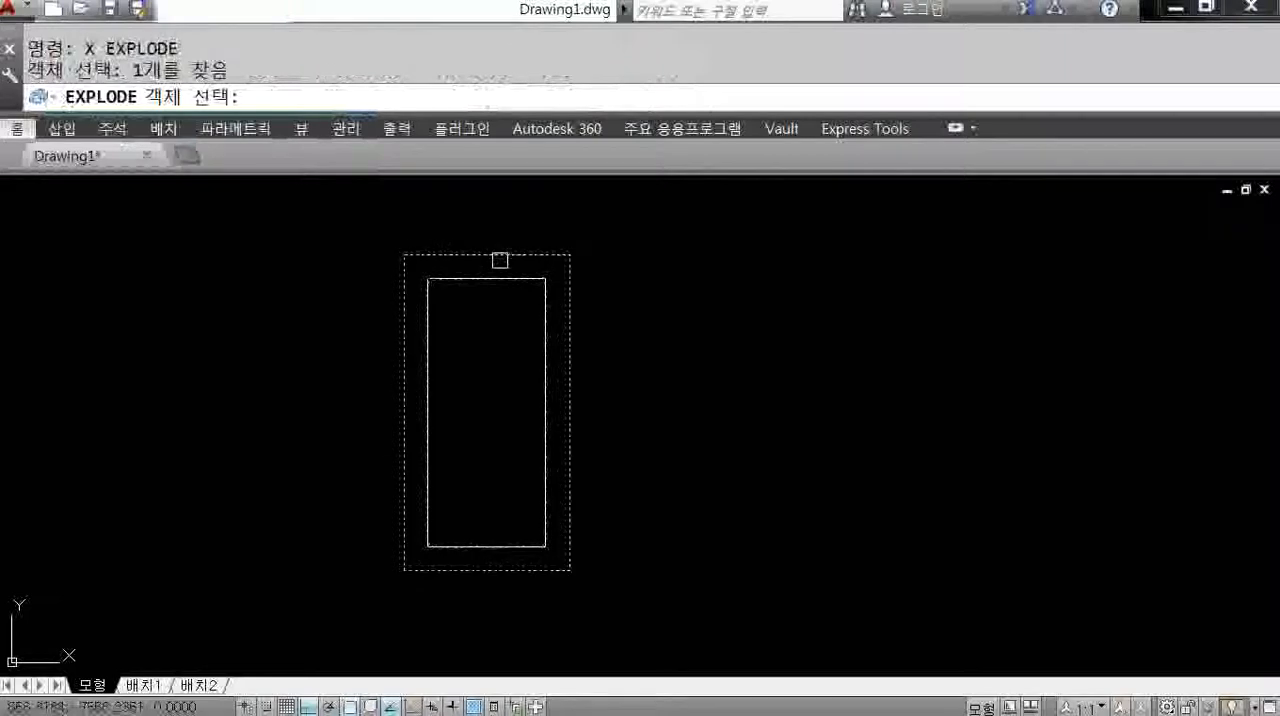
{"action": "key", "text": "Return"}
{"action": "left_click", "coordinate": [498, 277]}
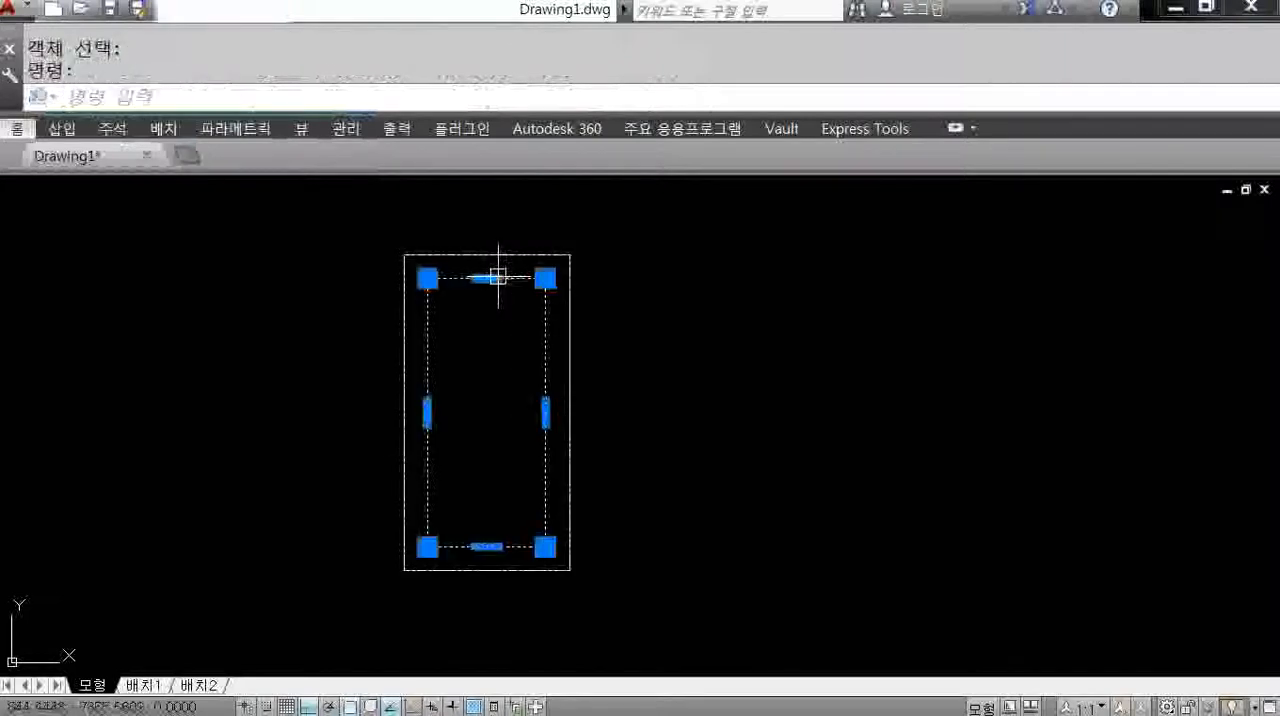
{"action": "key", "text": "Delete"}
{"action": "key", "text": "ctrl+z"}
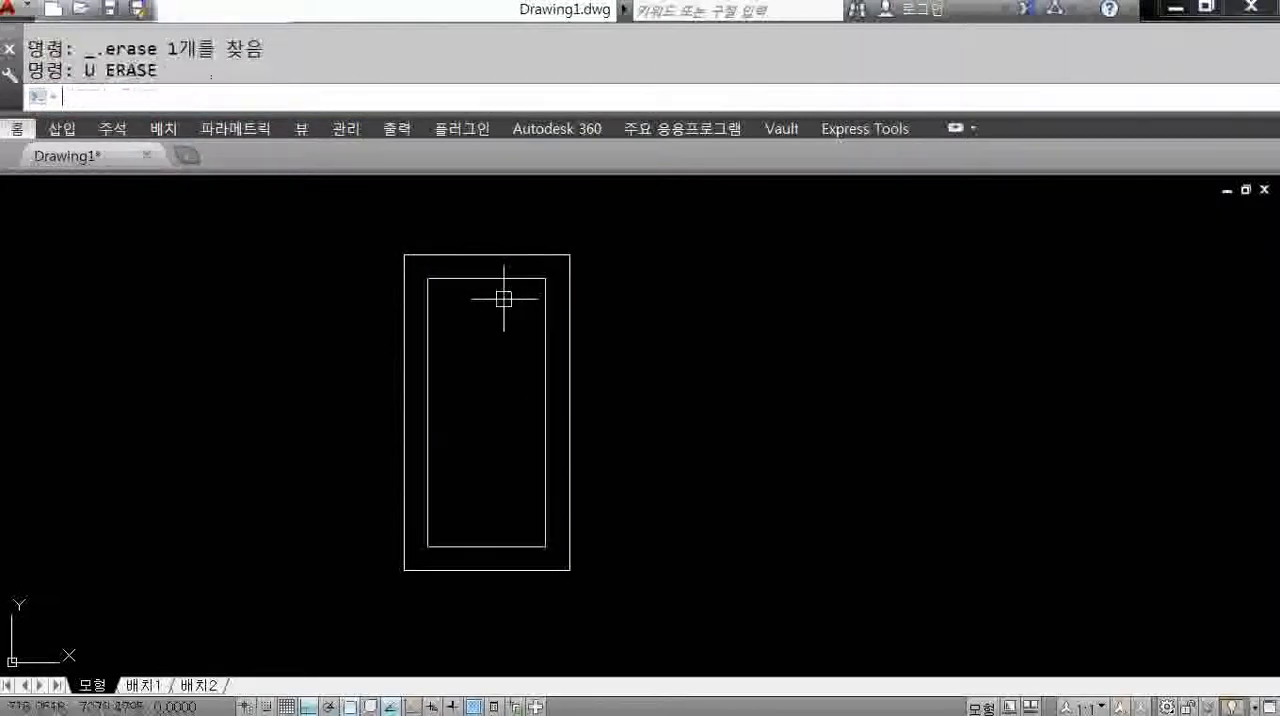
Explode the inner rectangle and erase its top line.
{"action": "type", "text": "x"}
{"action": "key", "text": "Return"}
{"action": "left_click", "coordinate": [497, 278]}
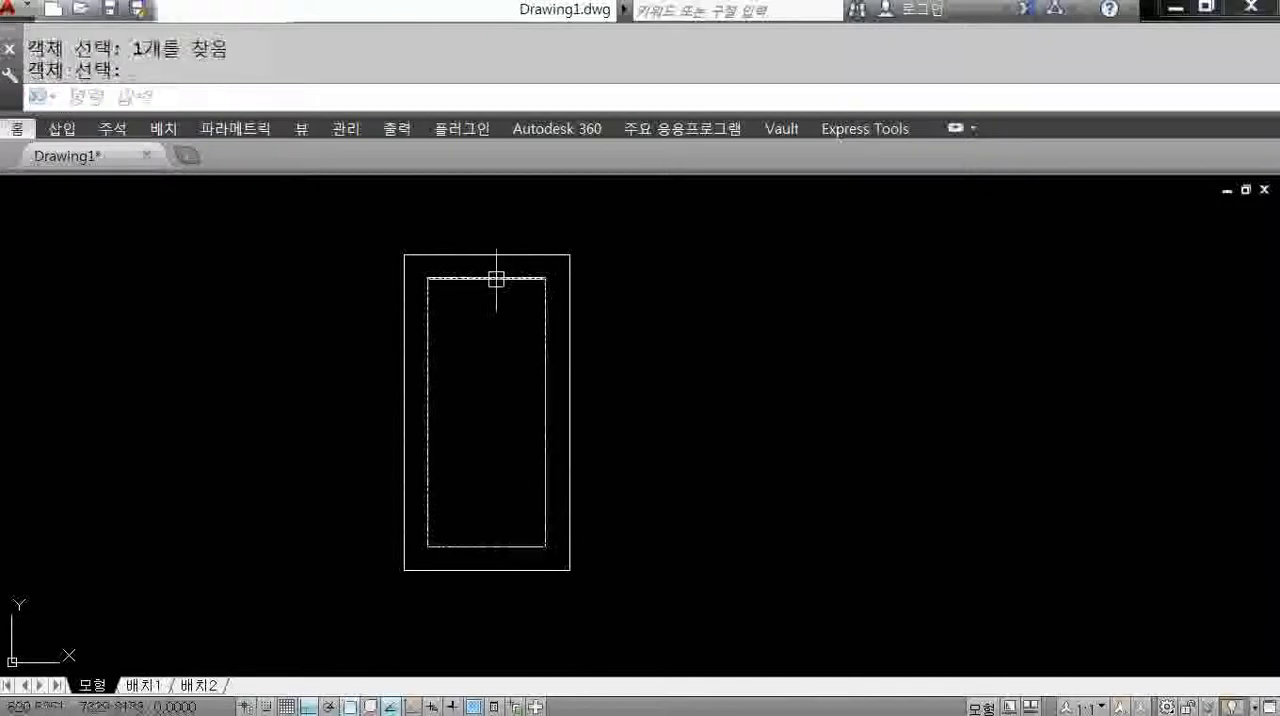
{"action": "key", "text": "Return"}
{"action": "left_click", "coordinate": [486, 278]}
{"action": "key", "text": "Delete"}
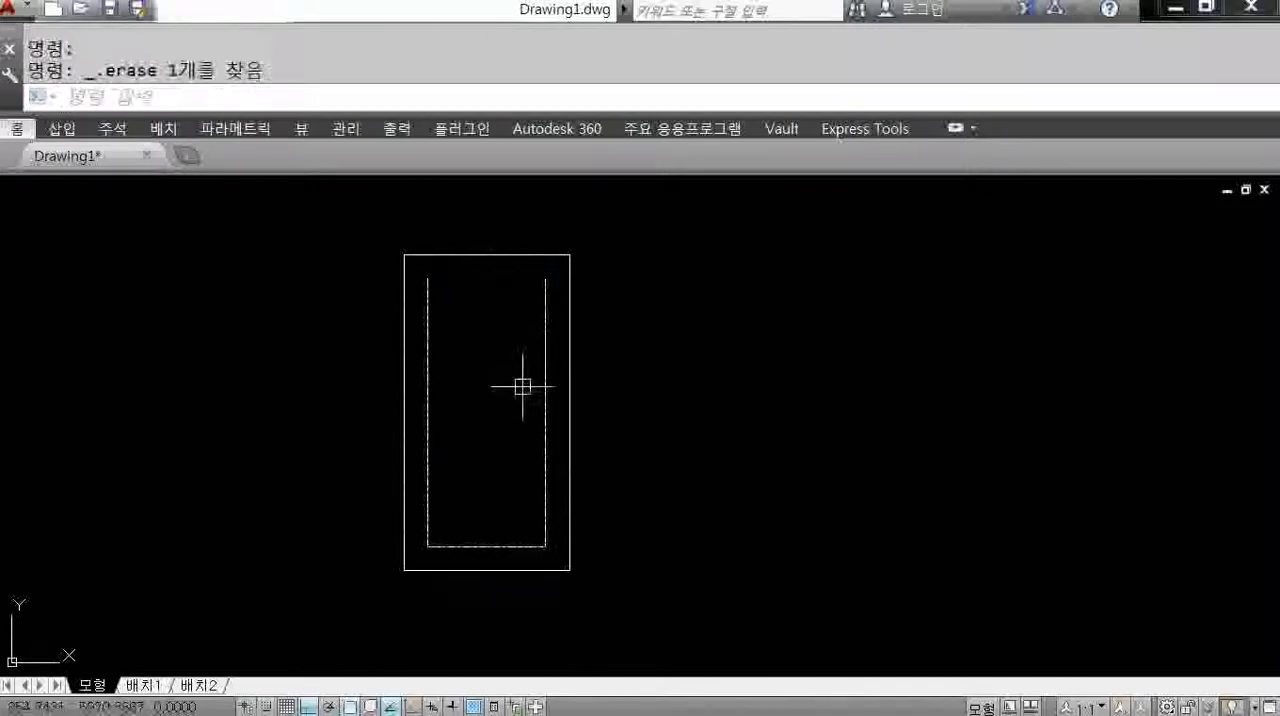
Offset the outer rectangle's top line downward by 200 and finish the offset.
{"action": "type", "text": "o"}
{"action": "key", "text": "Return"}
{"action": "type", "text": "2"}
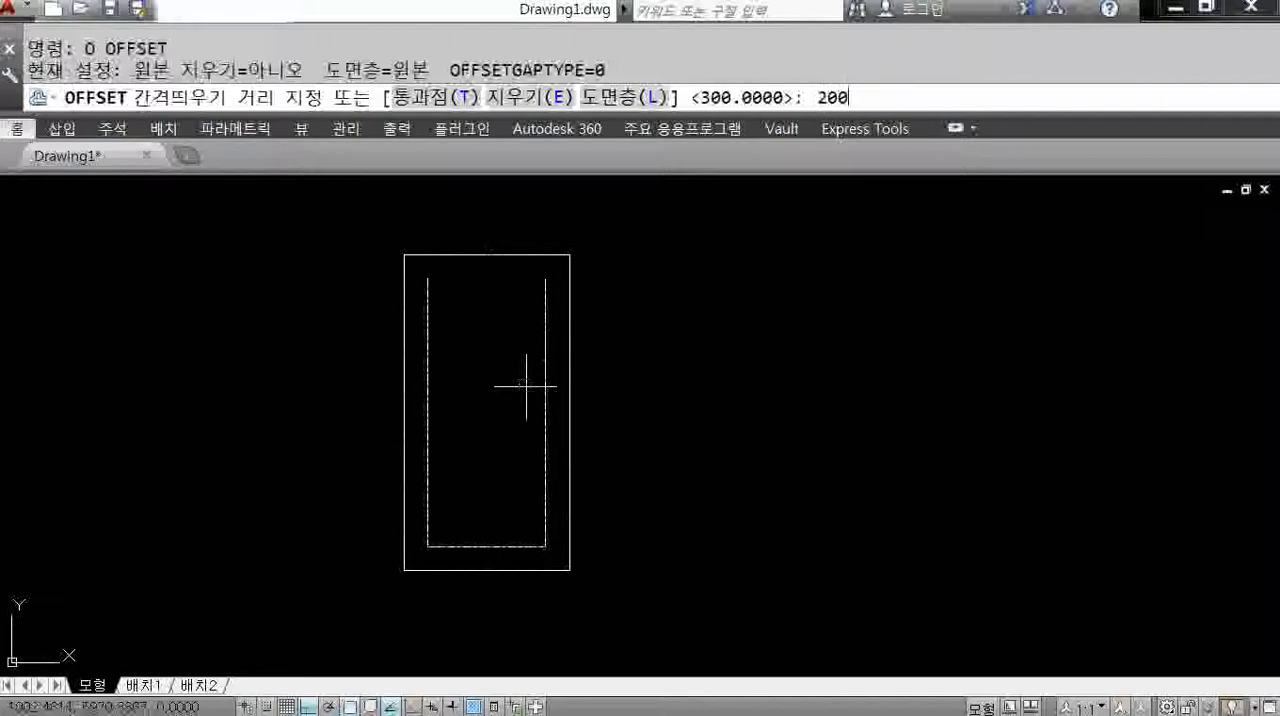
{"action": "type", "text": "00"}
{"action": "key", "text": "Return"}
{"action": "left_click", "coordinate": [486, 255]}
{"action": "left_click", "coordinate": [506, 346]}
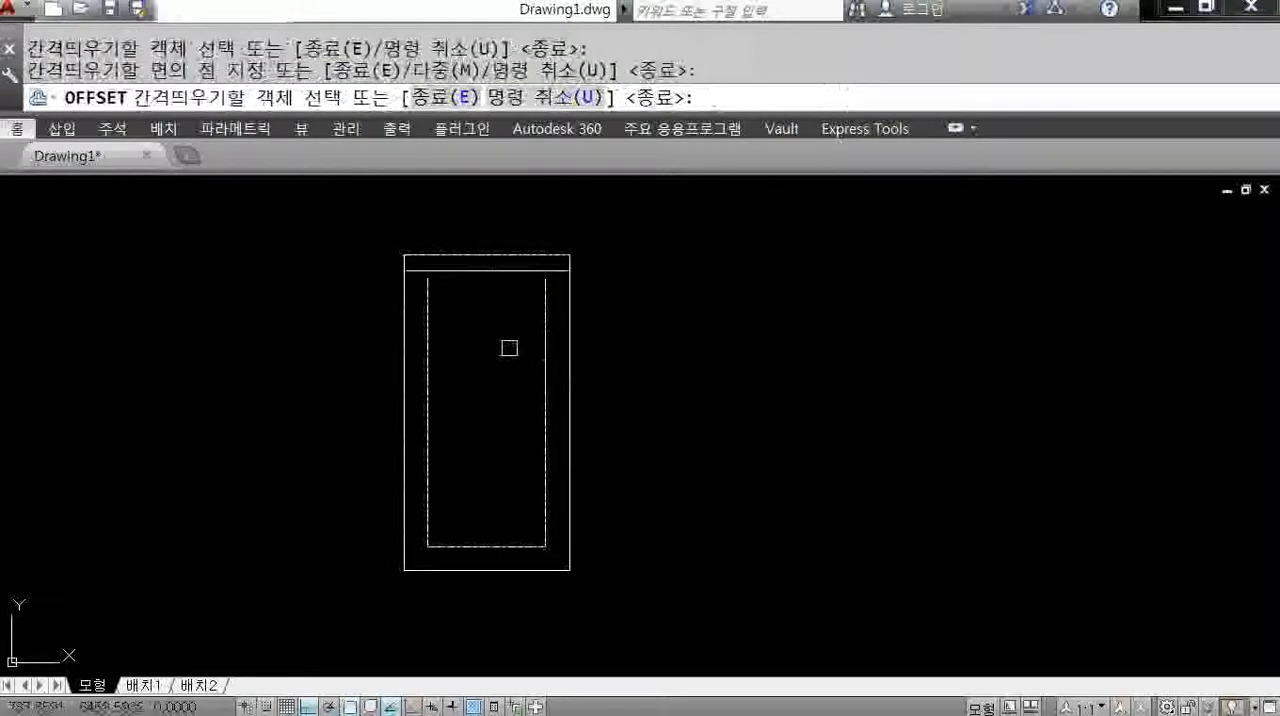
{"action": "right_click", "coordinate": [509, 348]}
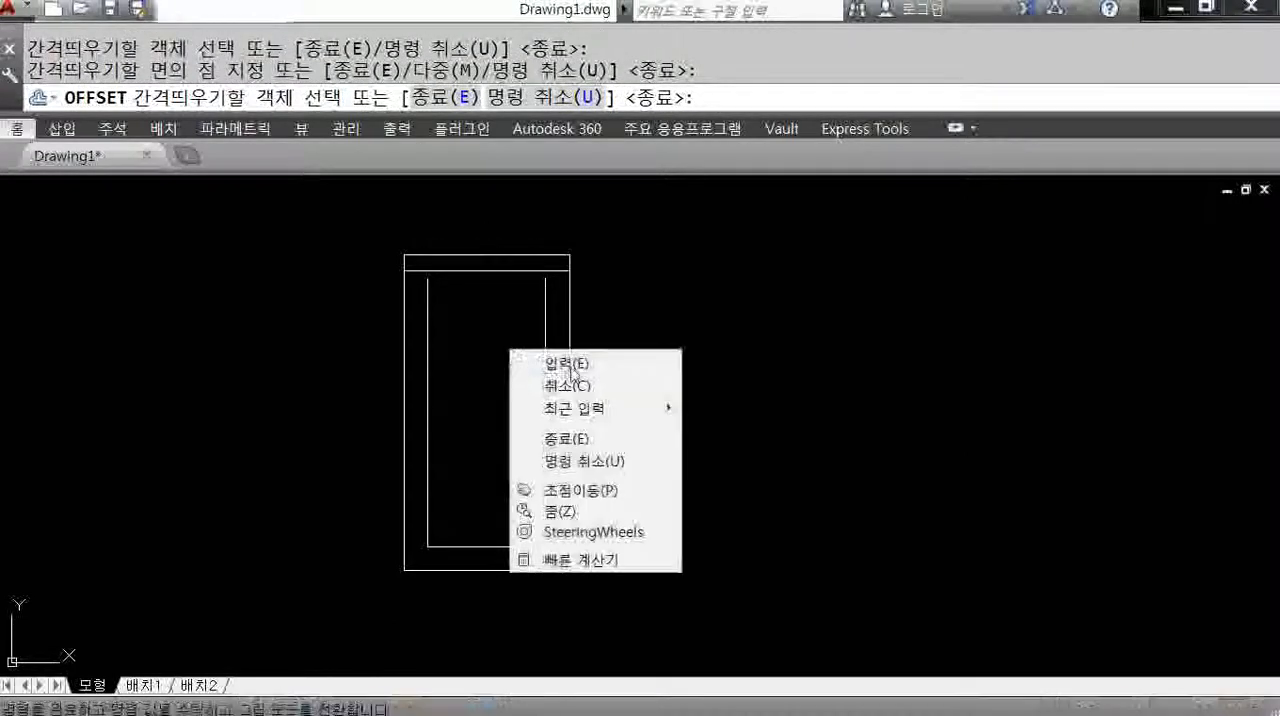
{"action": "left_click", "coordinate": [575, 363]}
Undo the offsets, explodes and erasure until only the original 2100 by 4000 rectangle remains.
{"action": "type", "text": "u"}
{"action": "key", "text": "Return"}
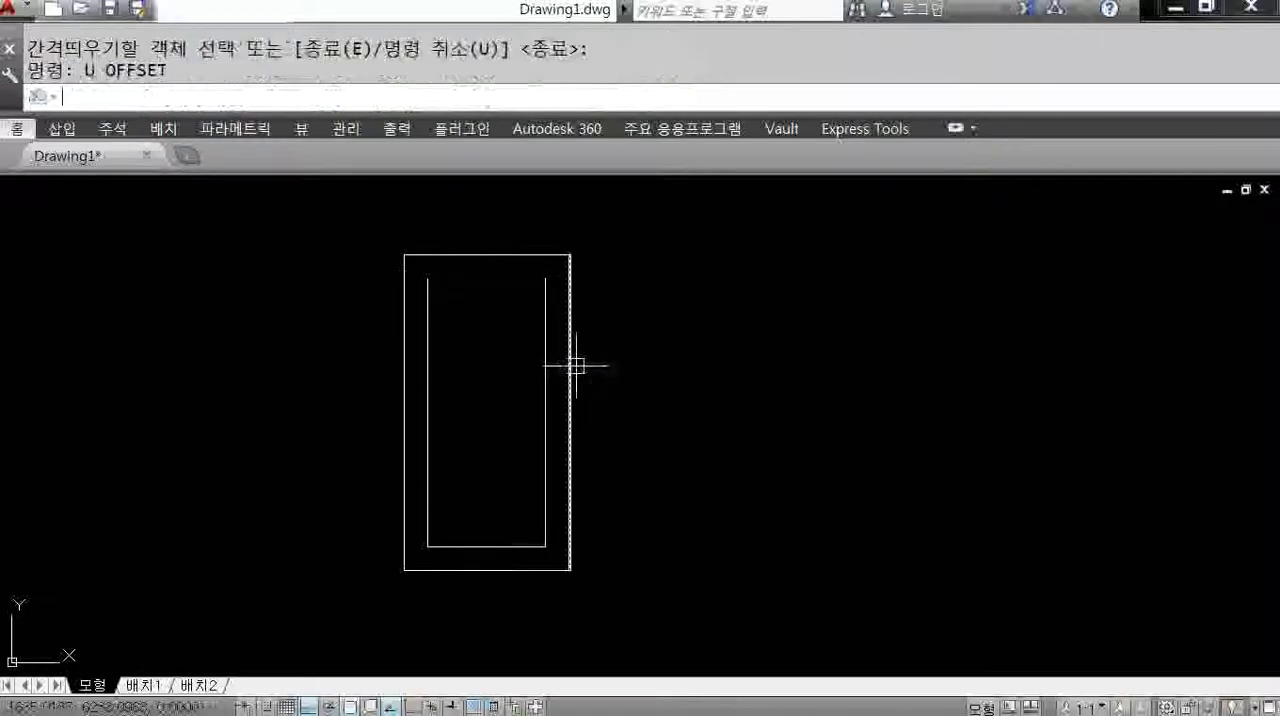
{"action": "type", "text": "u"}
{"action": "key", "text": "Return"}
{"action": "type", "text": "u"}
{"action": "key", "text": "Return"}
{"action": "type", "text": "u"}
{"action": "key", "text": "Return"}
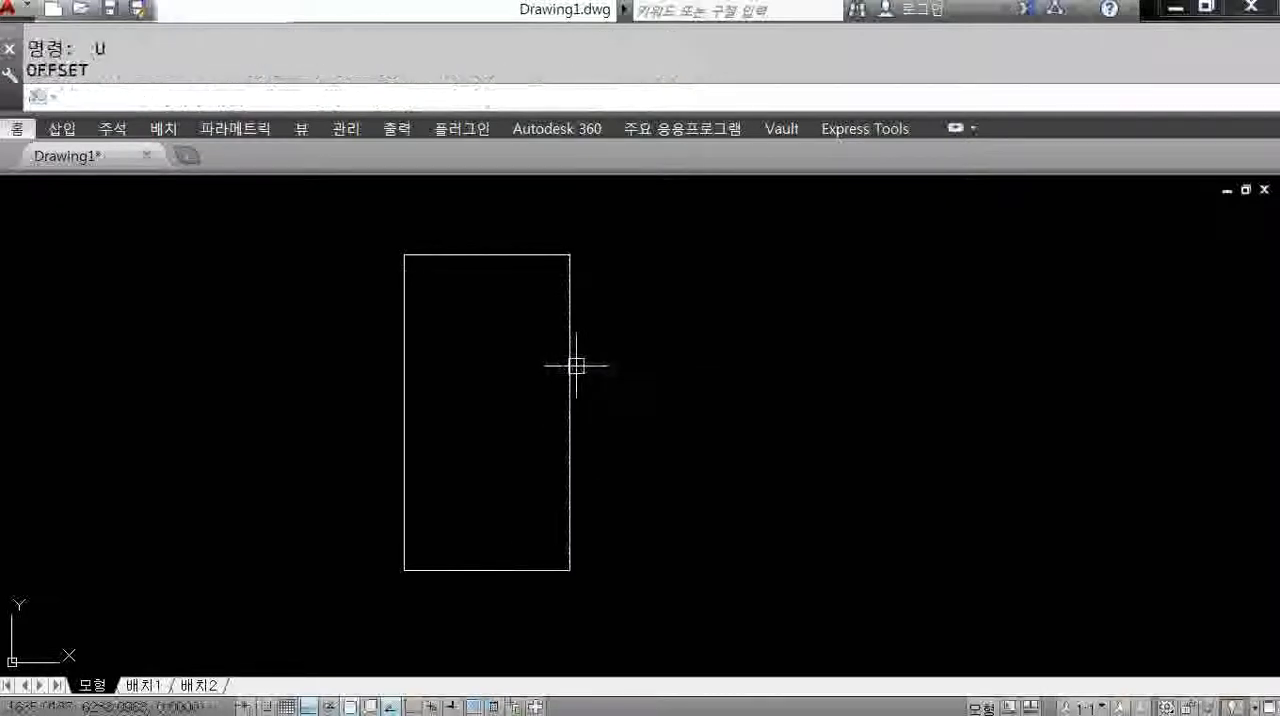
Offset the outer rectangle 300 toward its inside and end the offset command.
{"action": "type", "text": "o"}
{"action": "key", "text": "Return"}
{"action": "type", "text": "300"}
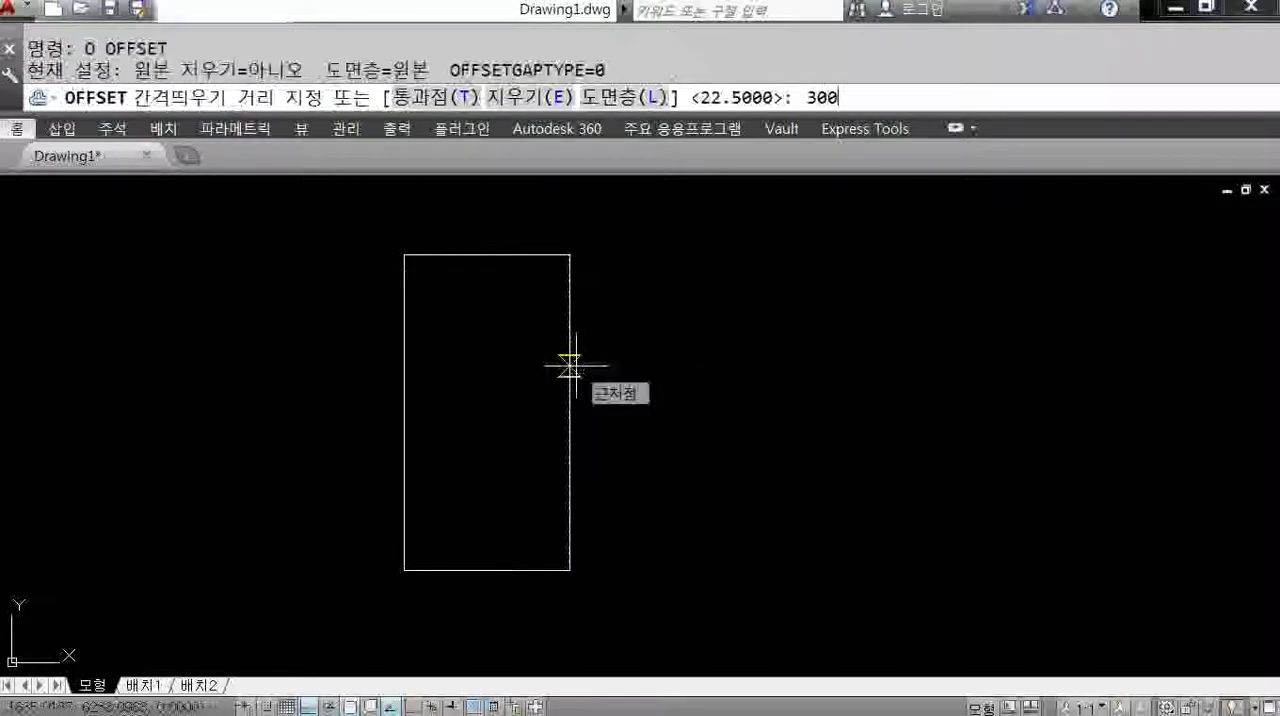
{"action": "key", "text": "Return"}
{"action": "left_click", "coordinate": [552, 258]}
{"action": "left_click", "coordinate": [533, 349]}
{"action": "key", "text": "Escape"}
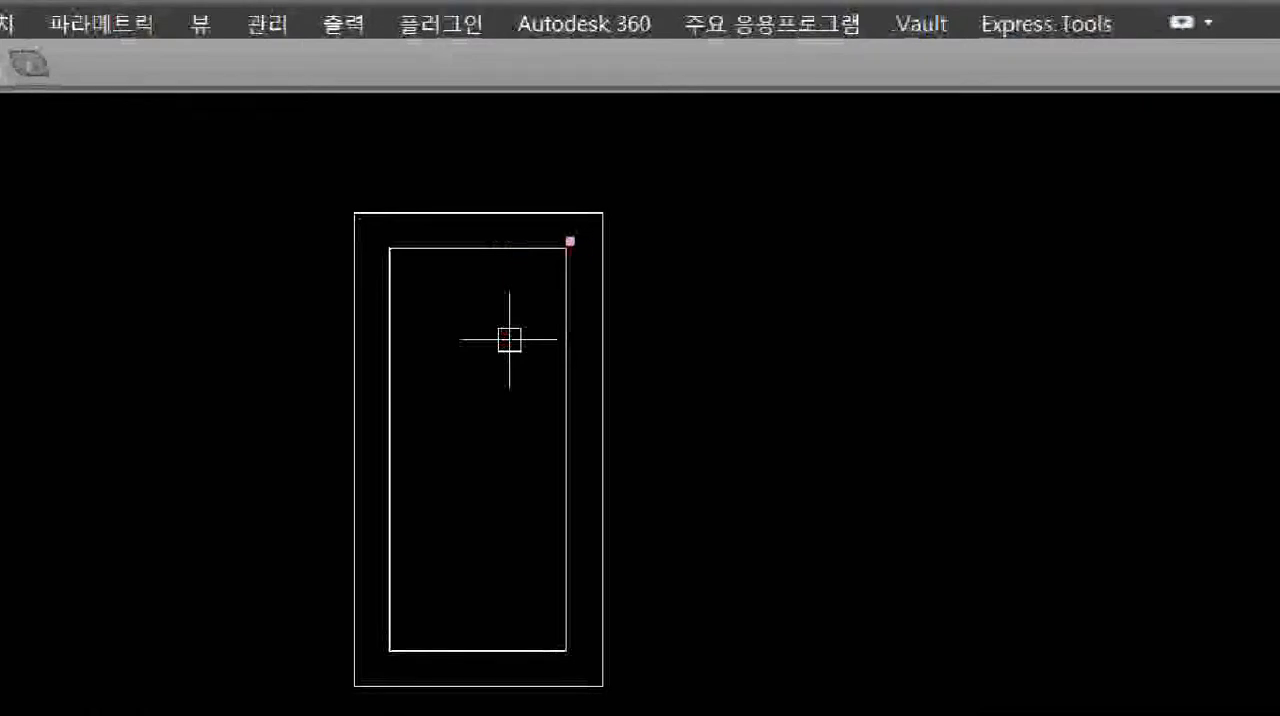
{"action": "left_click_drag", "start_coordinate": [515, 219], "coordinate": [512, 248]}
{"action": "left_click_drag", "start_coordinate": [460, 287], "coordinate": [548, 306]}
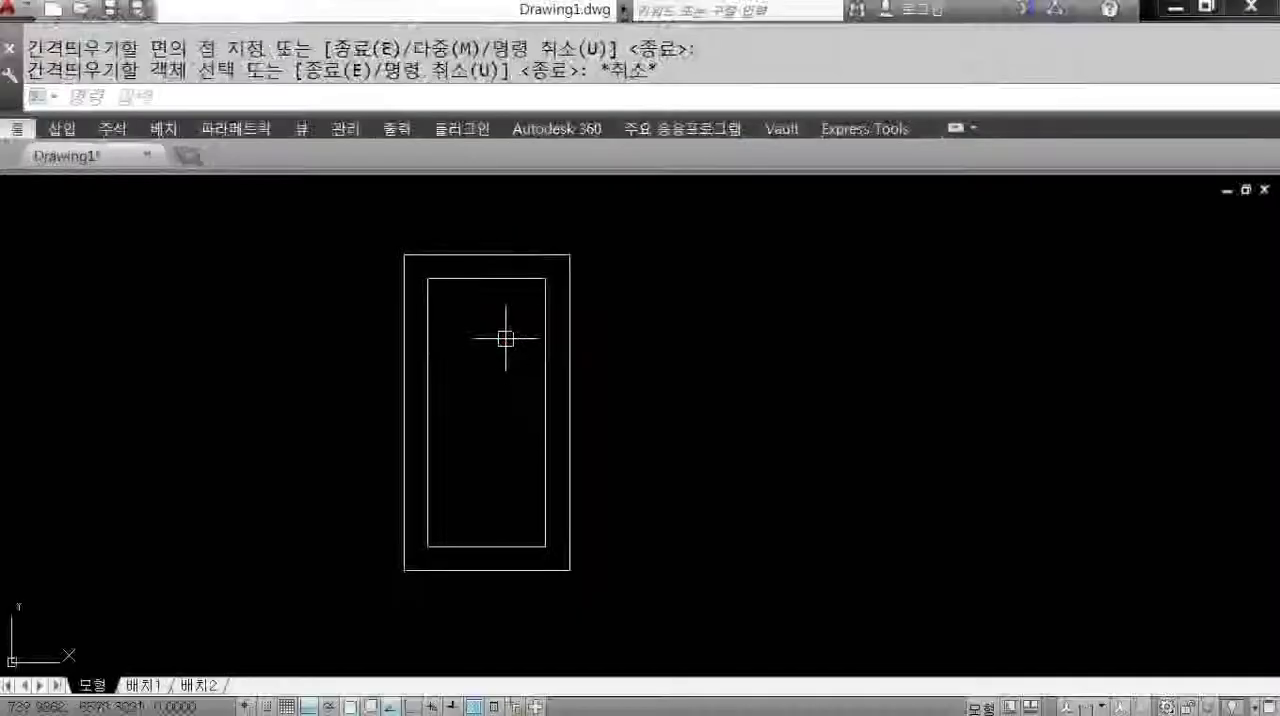
Stretch the top side of the inner rectangle straight upward by 100, using its upper-left corner as base point.
{"action": "type", "text": "s"}
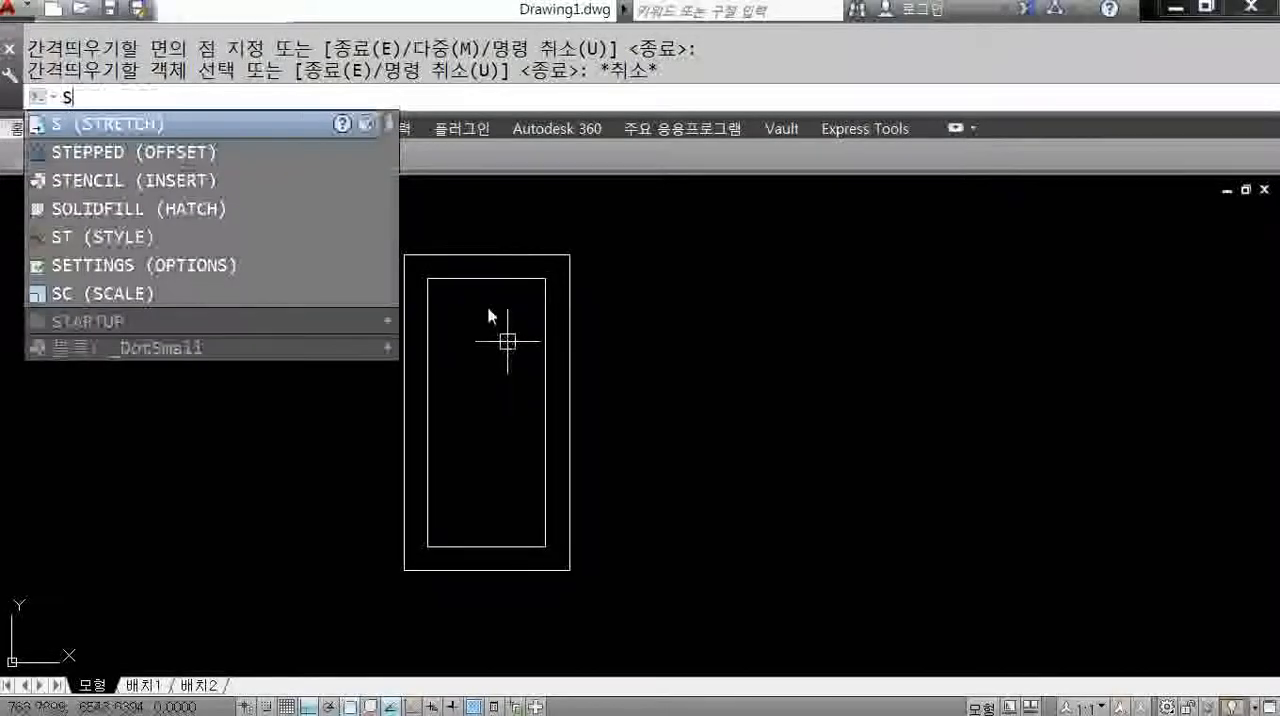
{"action": "key", "text": "Return"}
{"action": "scroll", "coordinate": [519, 277], "scroll_direction": "up", "scroll_amount": 2}
{"action": "left_click", "coordinate": [577, 266]}
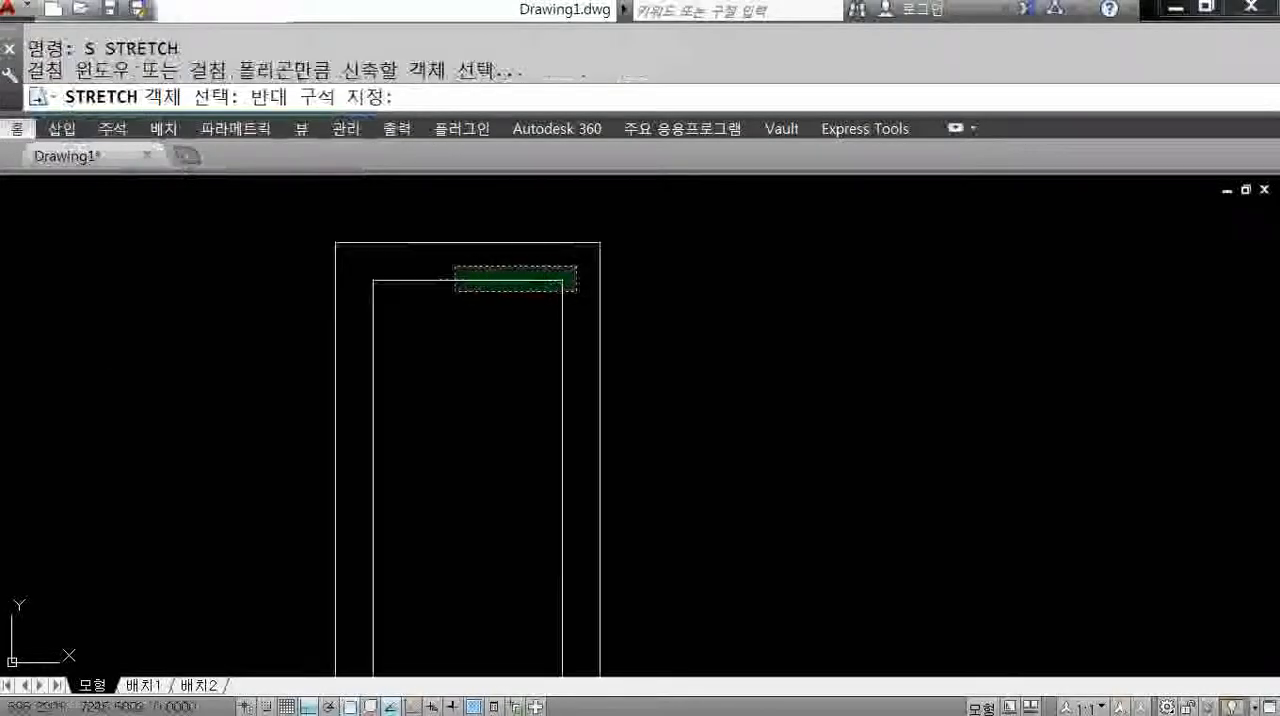
{"action": "left_click", "coordinate": [357, 303]}
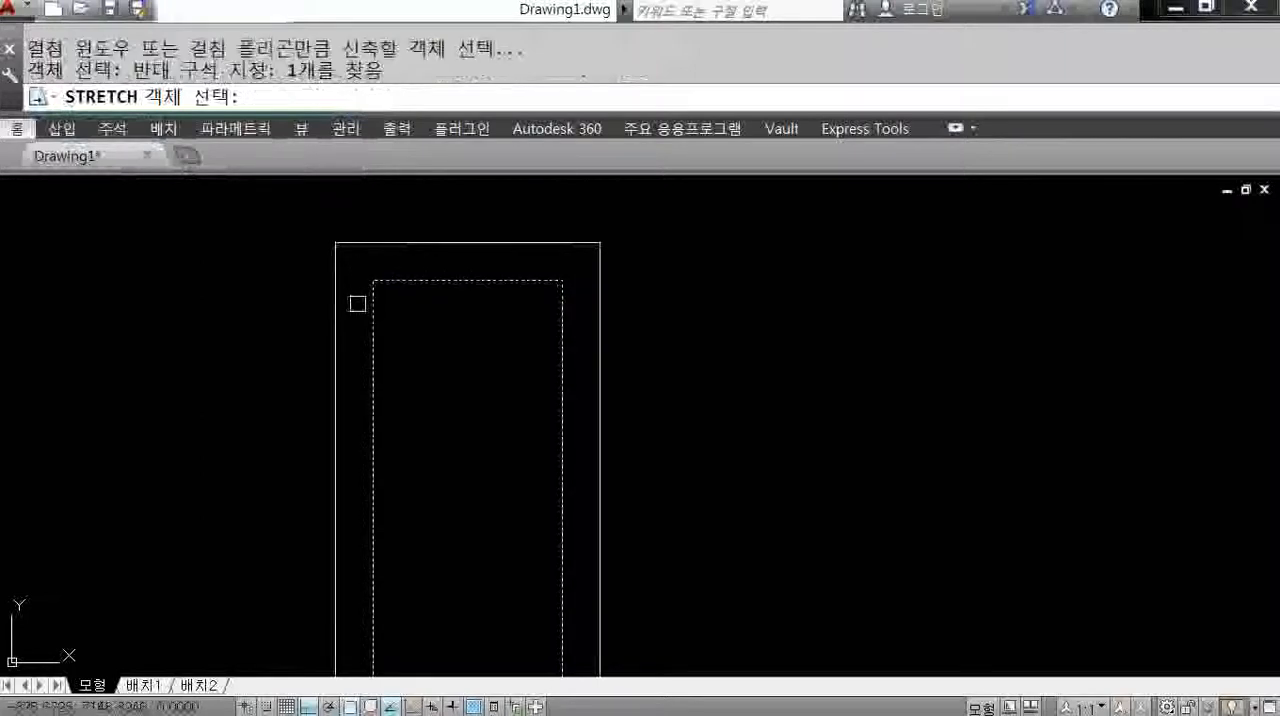
{"action": "key", "text": "Return"}
{"action": "left_click", "coordinate": [372, 279]}
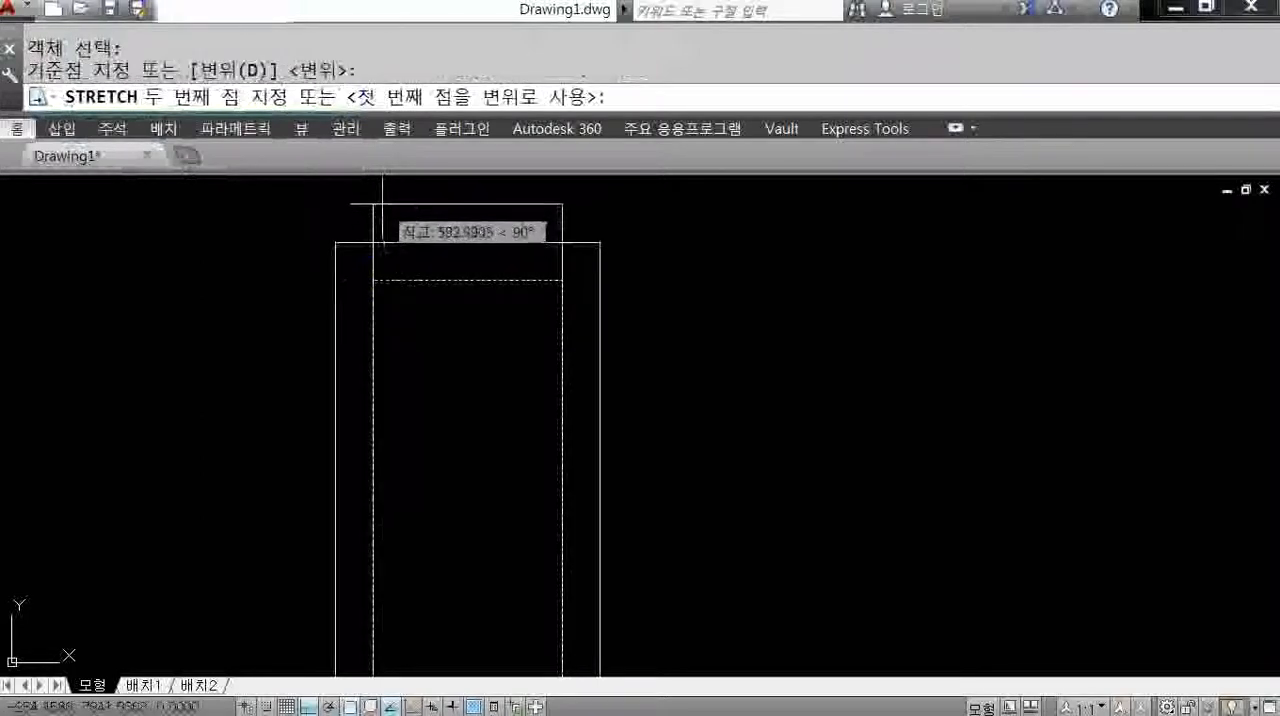
{"action": "type", "text": "100"}
{"action": "key", "text": "Return"}
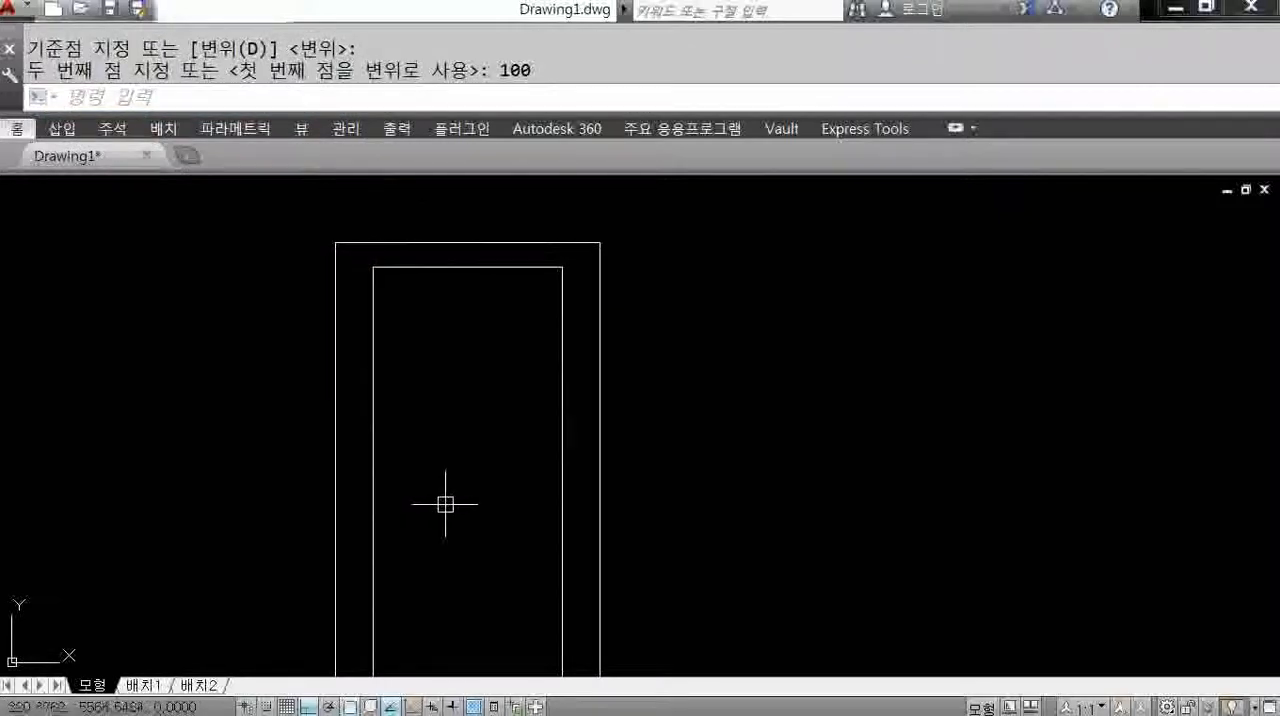
{"action": "scroll", "coordinate": [445, 504], "scroll_direction": "down", "scroll_amount": 2}
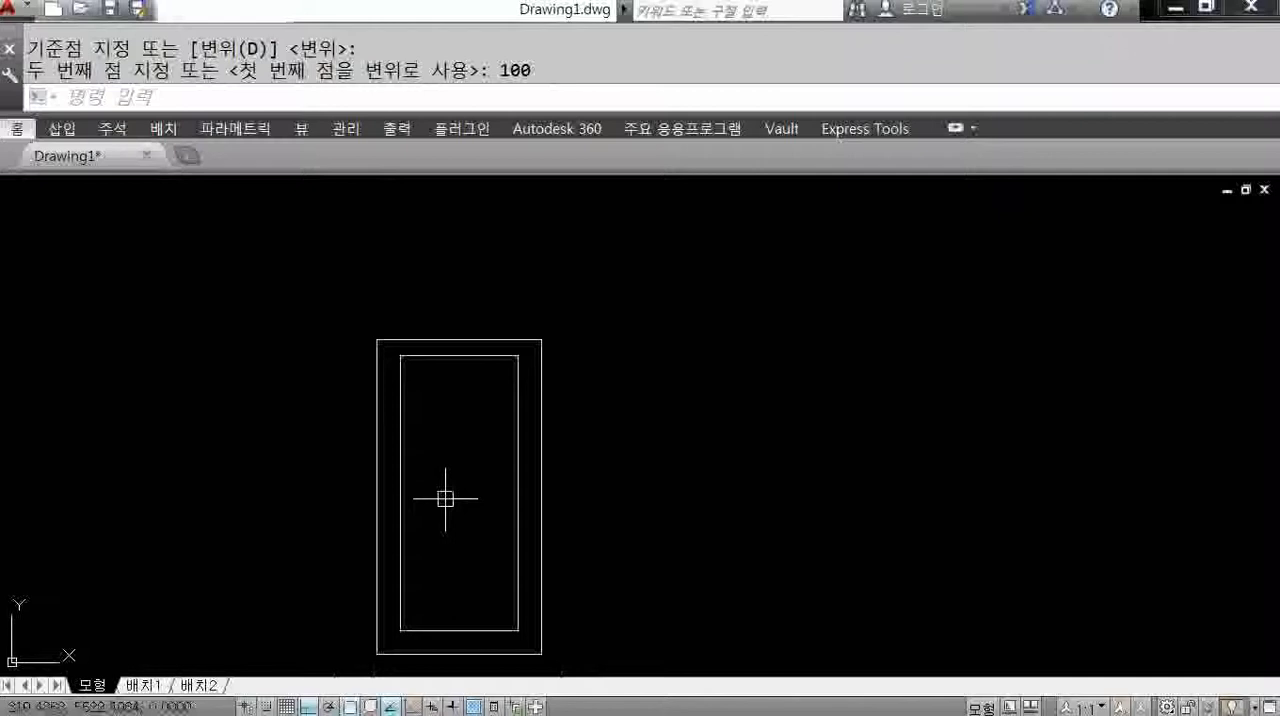
{"action": "middle_click_drag", "start_coordinate": [498, 586], "coordinate": [637, 490]}
{"action": "scroll", "coordinate": [612, 511], "scroll_direction": "up", "scroll_amount": 2}
{"action": "key", "text": "ctrl+1"}
{"action": "left_click", "coordinate": [600, 600]}
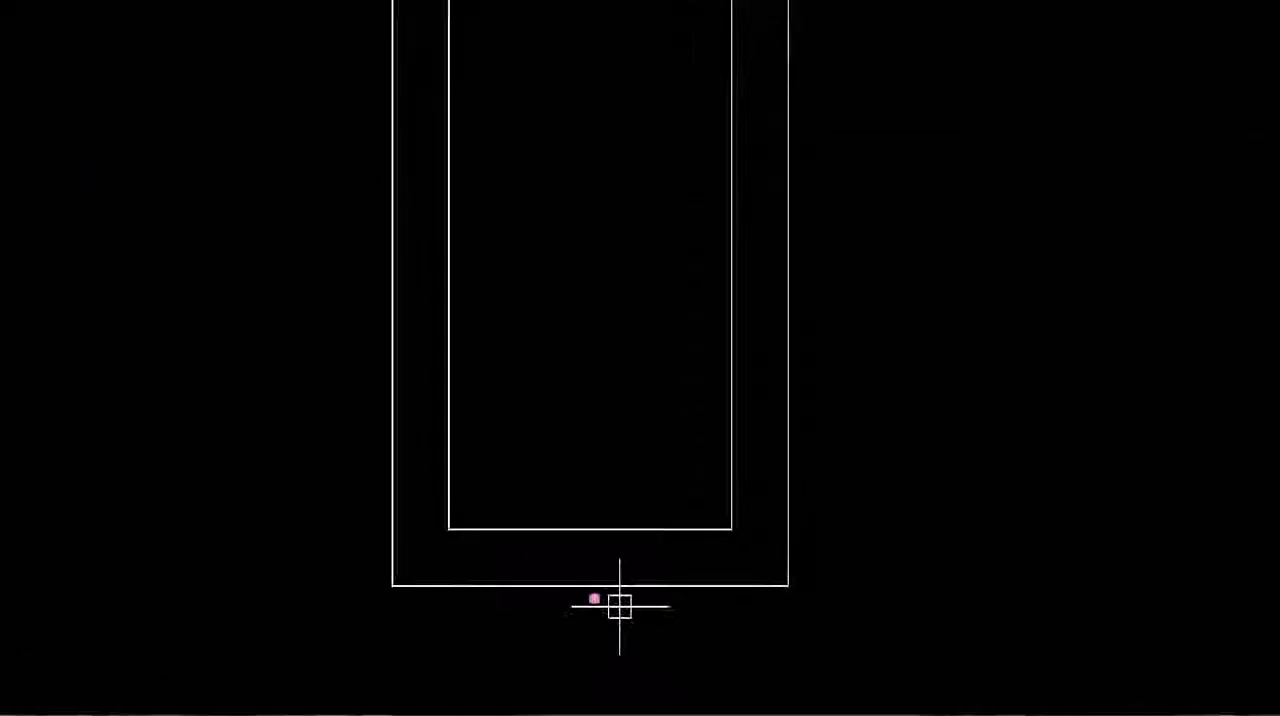
{"action": "mouse_move", "coordinate": [454, 460]}
{"action": "left_mouse_down"}
{"action": "mouse_move", "coordinate": [543, 526]}
{"action": "mouse_move", "coordinate": [530, 533]}
{"action": "left_mouse_up"}
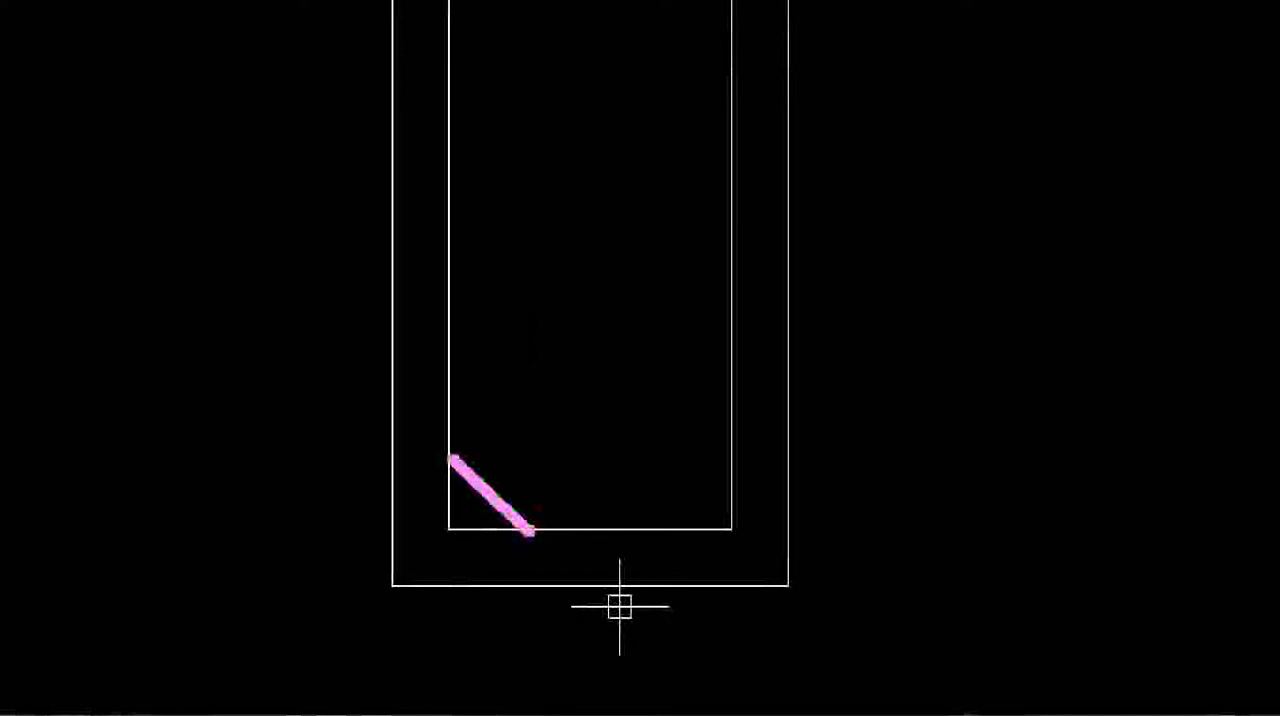
{"action": "mouse_move", "coordinate": [402, 506]}
{"action": "left_mouse_down"}
{"action": "mouse_move", "coordinate": [414, 534]}
{"action": "mouse_move", "coordinate": [515, 535]}
{"action": "left_mouse_up"}
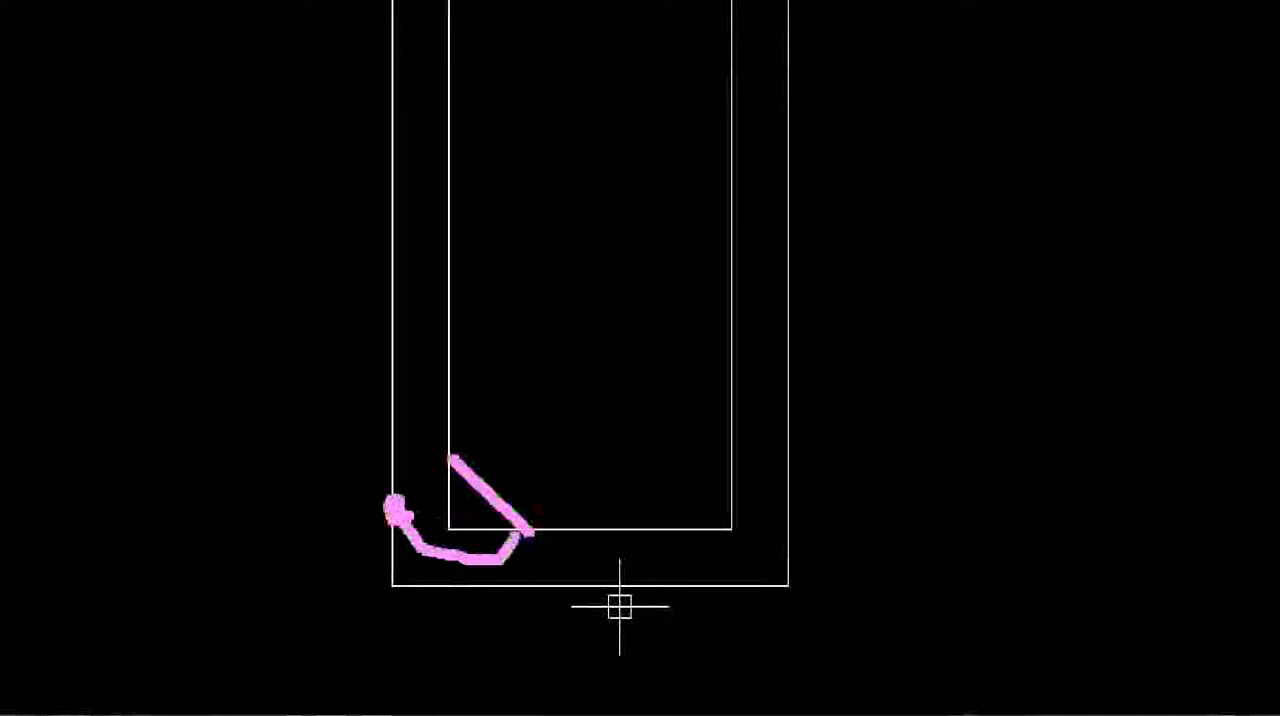
{"action": "left_click_drag", "start_coordinate": [481, 576], "coordinate": [443, 453]}
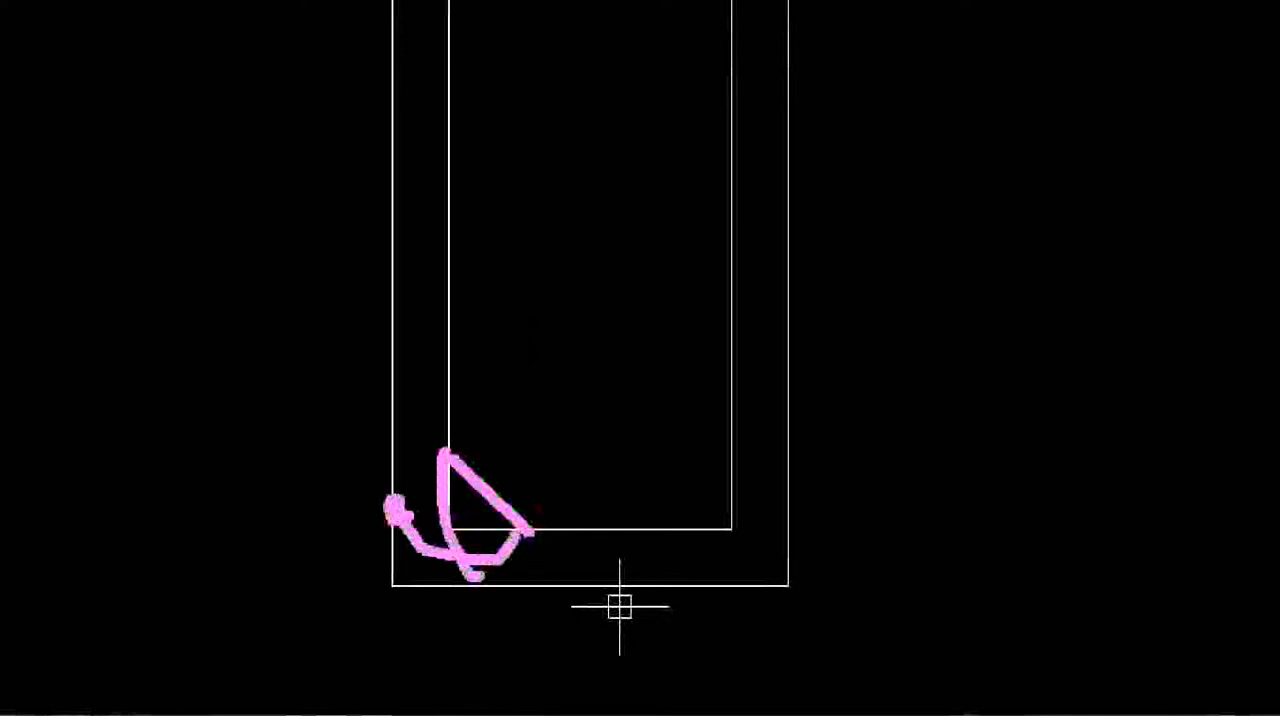
{"action": "key", "text": "Escape"}
{"action": "key", "text": "ctrl+1"}
{"action": "left_click", "coordinate": [533, 572]}
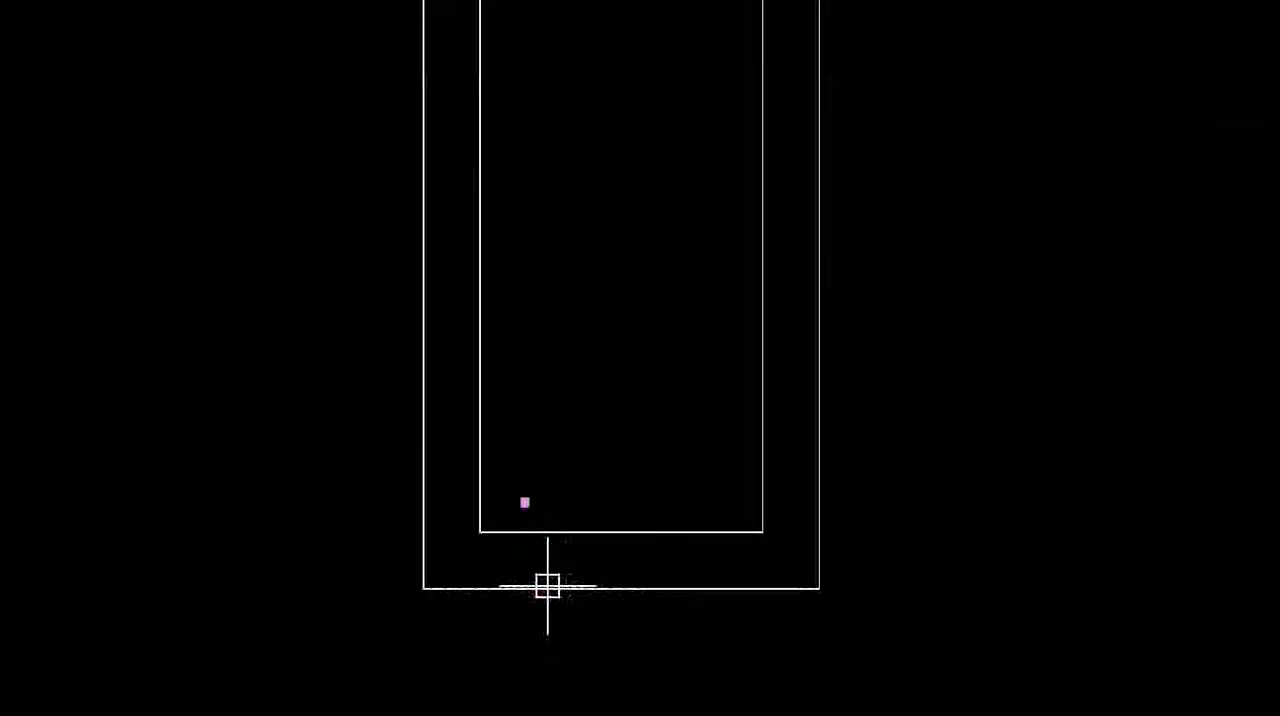
{"action": "left_click_drag", "start_coordinate": [481, 444], "coordinate": [570, 528]}
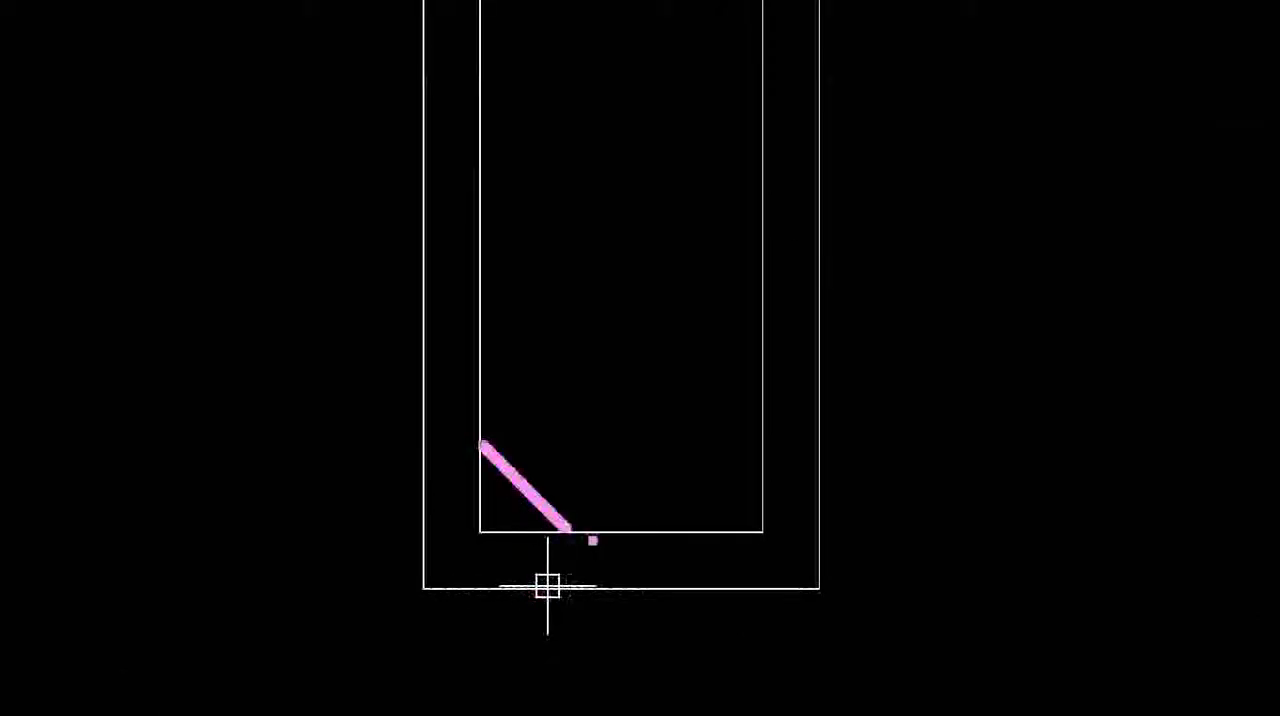
{"action": "left_click_drag", "start_coordinate": [451, 495], "coordinate": [417, 452]}
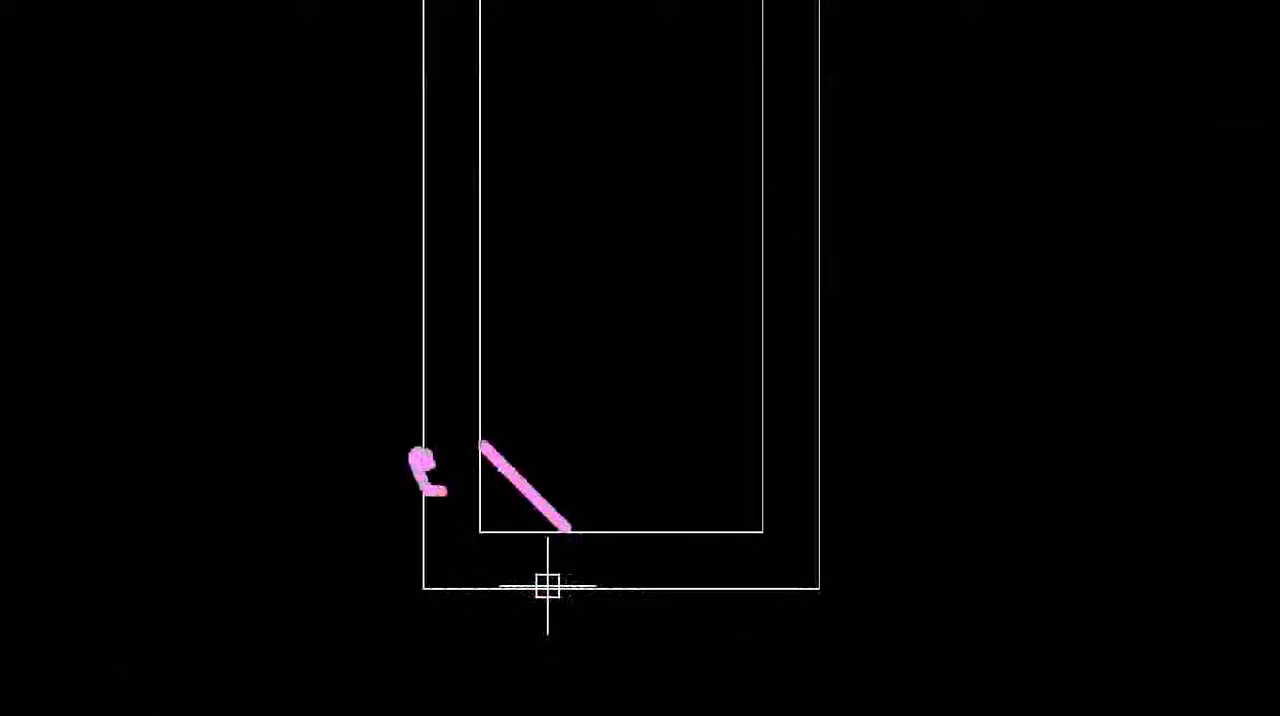
{"action": "key", "text": "Escape"}
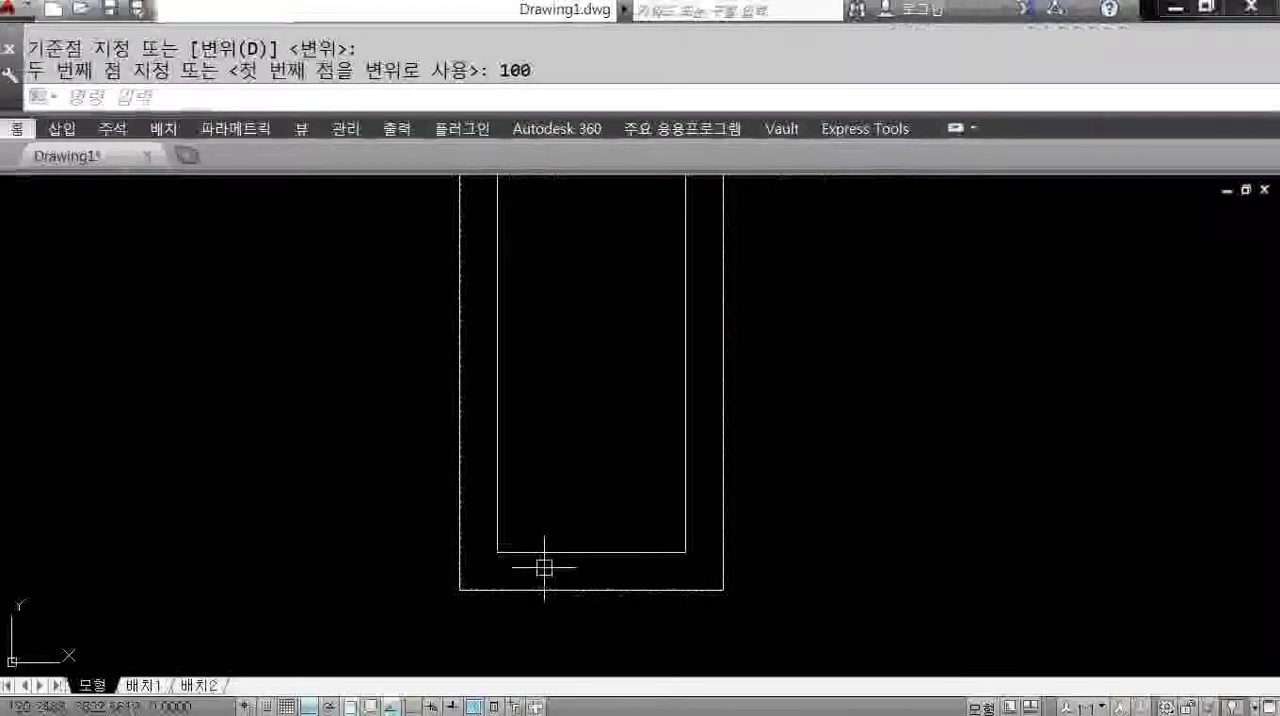
Explode the outer rectangle into separate lines.
{"action": "type", "text": "x"}
{"action": "key", "text": "Return"}
{"action": "left_click", "coordinate": [458, 470]}
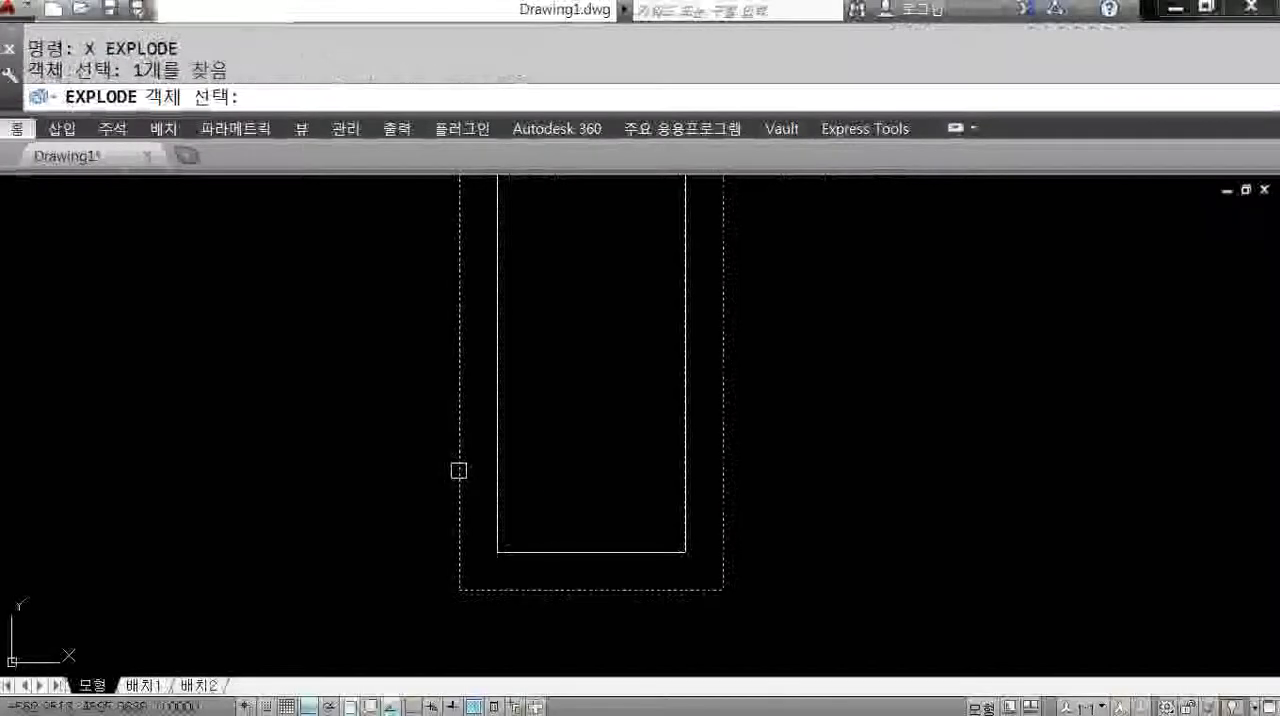
{"action": "key", "text": "Return"}
Offset the outer frame's left and bottom lines 600 toward the inside and end the offset command.
{"action": "type", "text": "o"}
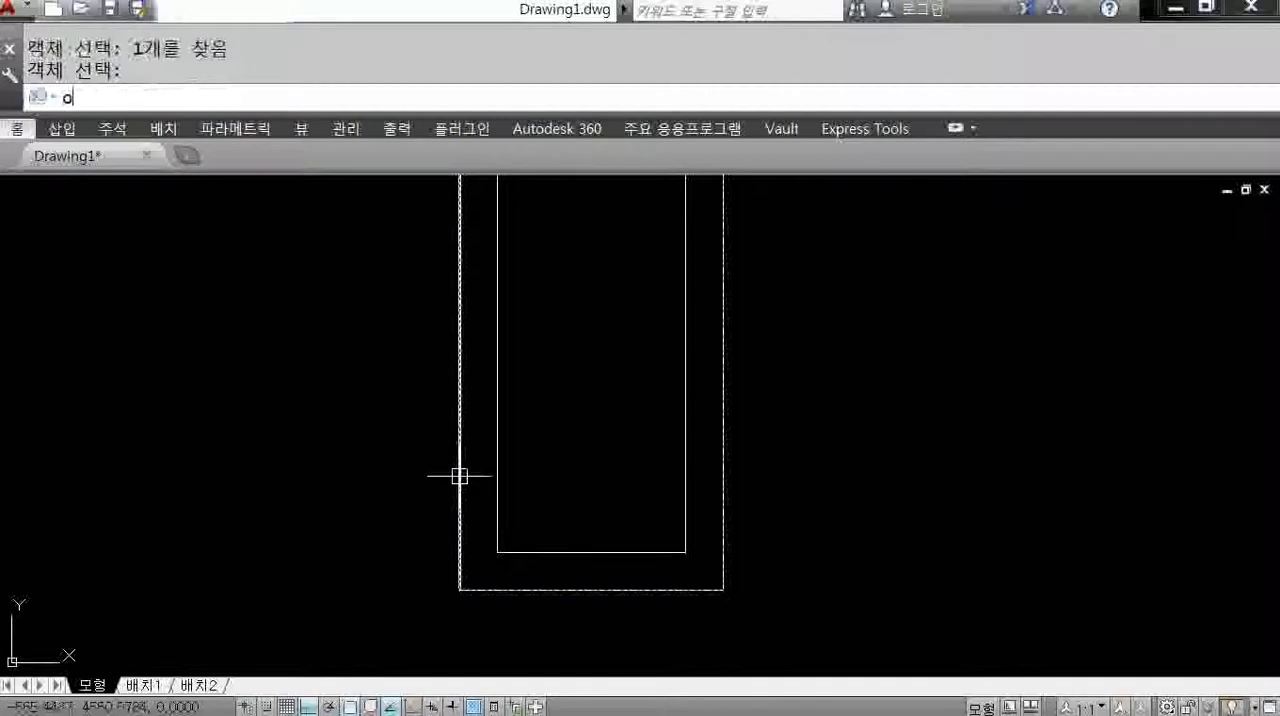
{"action": "key", "text": "Return"}
{"action": "key", "text": "Return"}
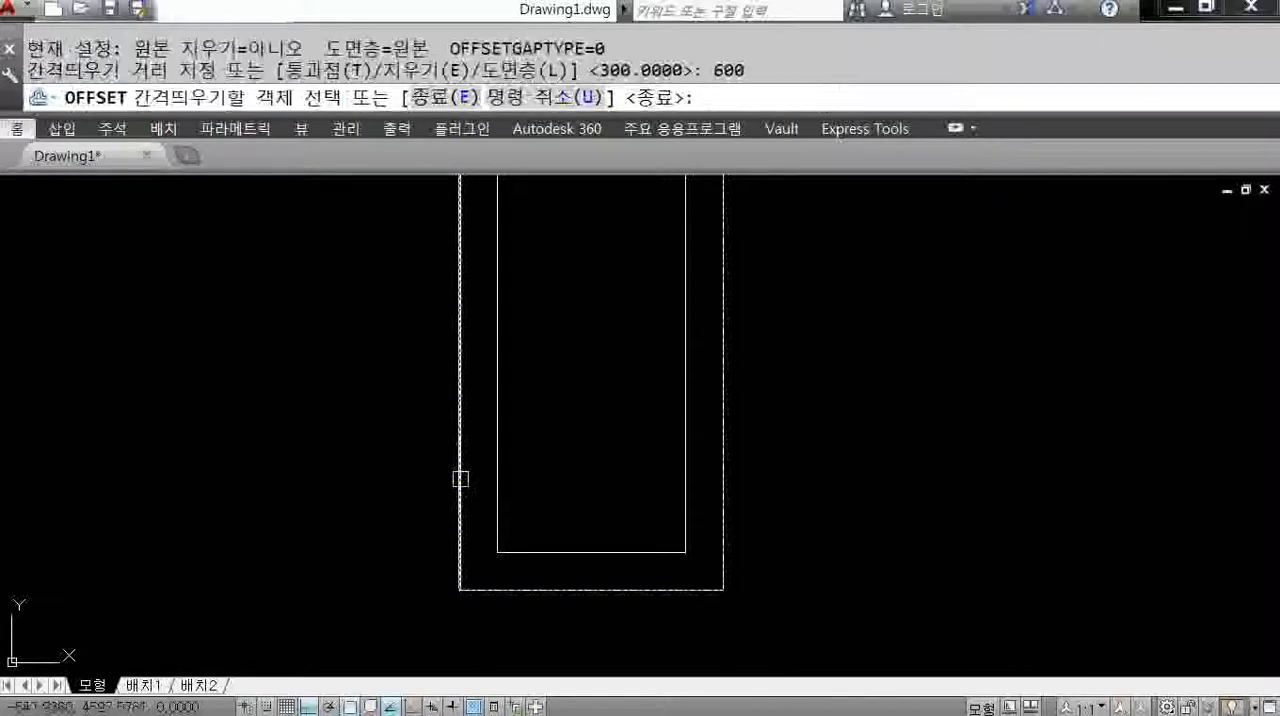
{"action": "left_click", "coordinate": [459, 477]}
{"action": "left_click", "coordinate": [583, 476]}
{"action": "left_click", "coordinate": [580, 590]}
{"action": "left_click", "coordinate": [594, 482]}
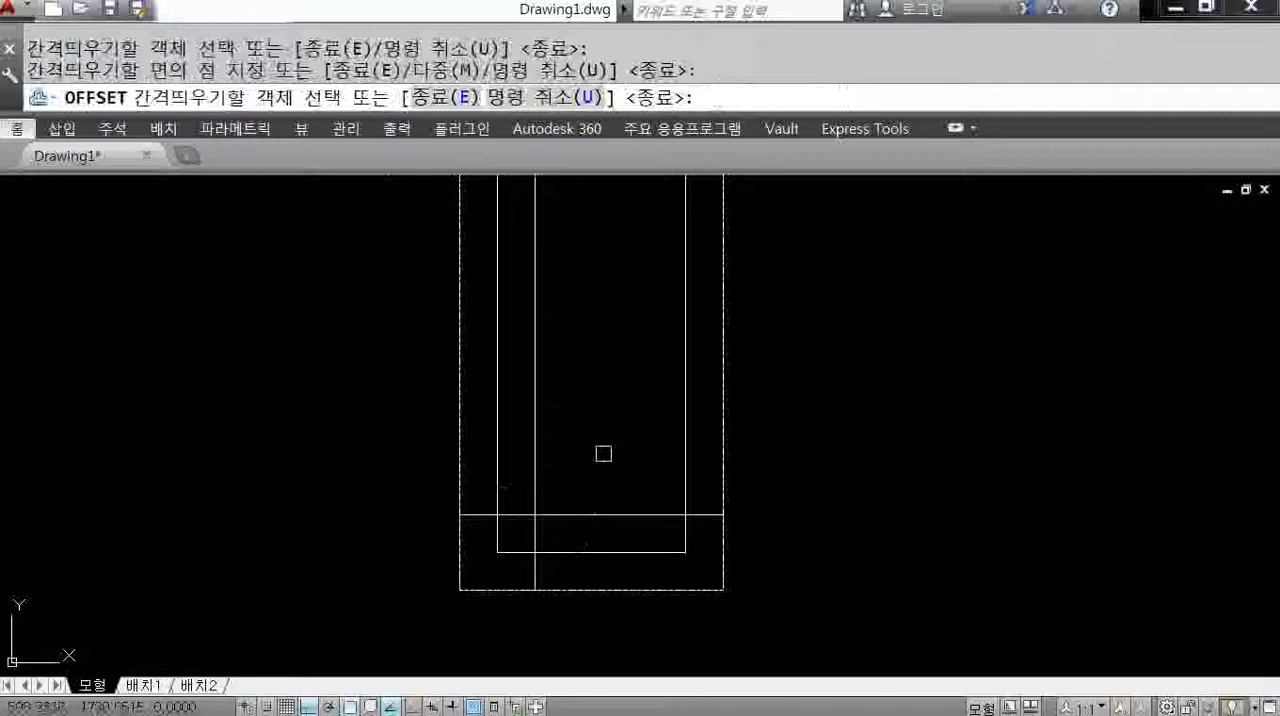
{"action": "key", "text": "Escape"}
Draw a diagonal line across the inner rectangle's lower-left corner, joining the points where the offset guide lines cross its left and bottom sides.
{"action": "type", "text": "l"}
{"action": "key", "text": "Return"}
{"action": "scroll", "coordinate": [524, 543], "scroll_direction": "up", "scroll_amount": 2}
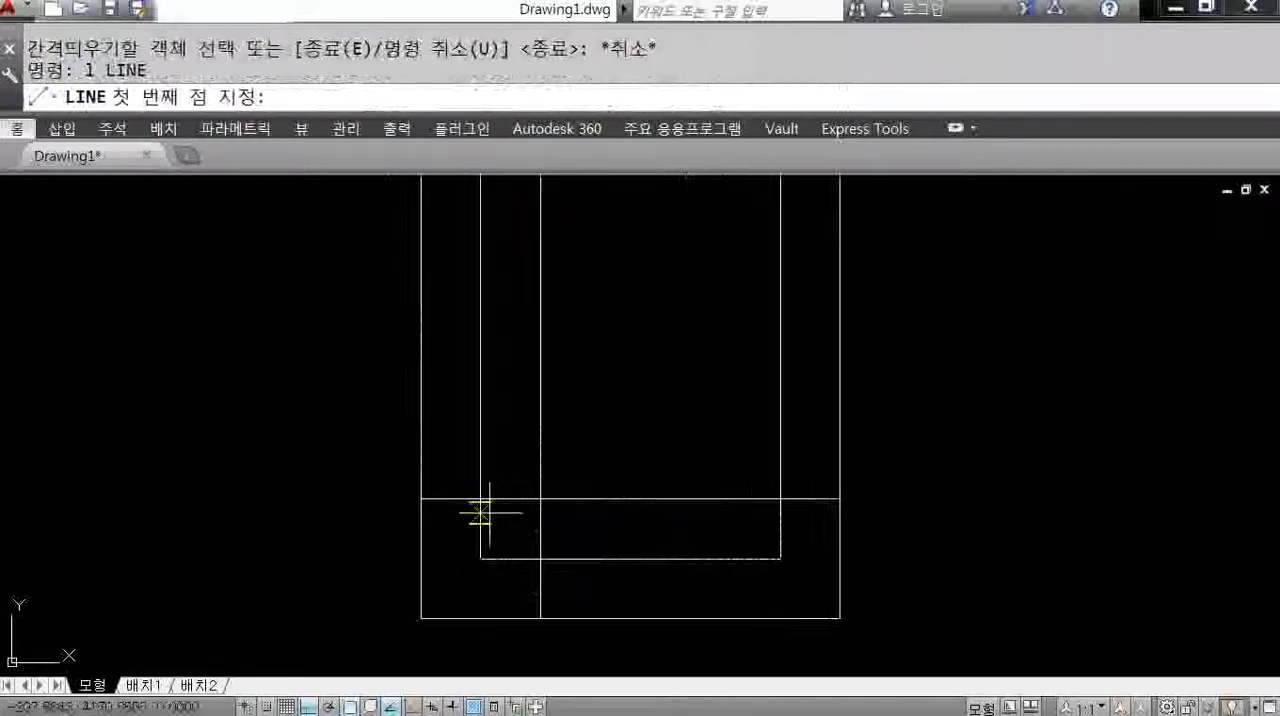
{"action": "left_click", "coordinate": [481, 498]}
{"action": "left_click", "coordinate": [540, 558]}
{"action": "key", "text": "Return"}
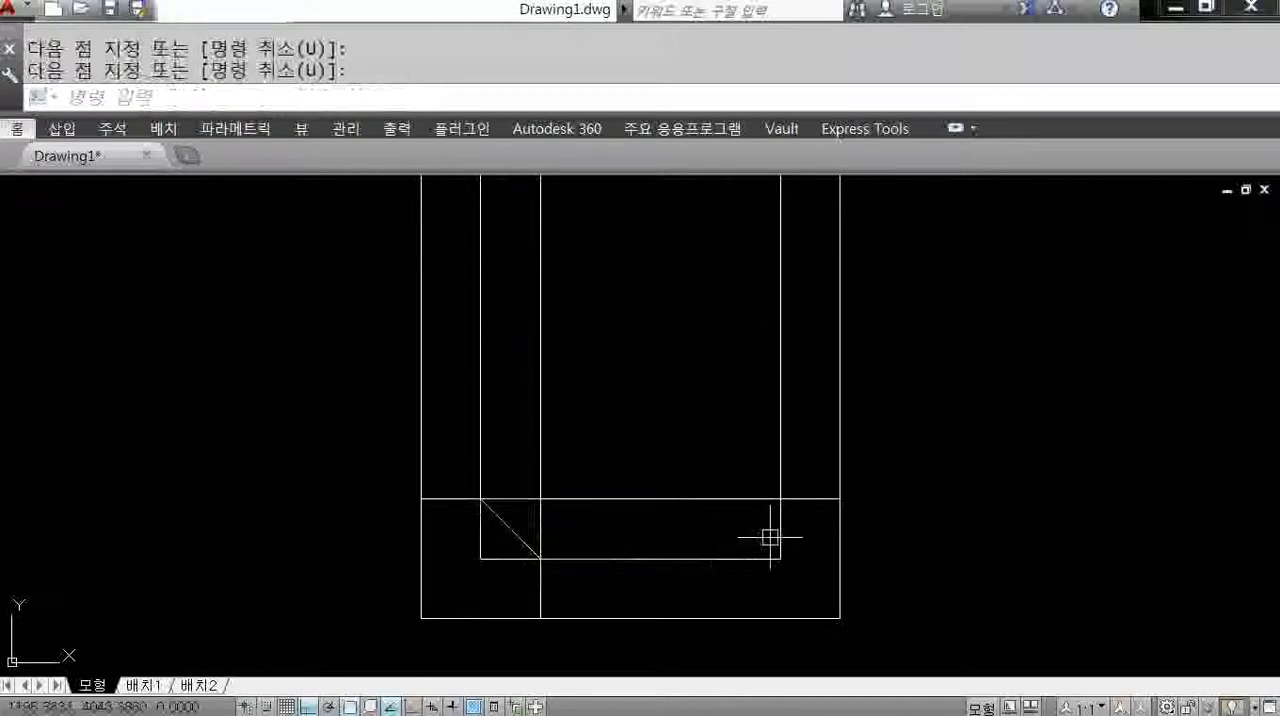
Erase the vertical and horizontal guide lines made by the 600 offset.
{"action": "middle_click_drag", "start_coordinate": [685, 533], "coordinate": [637, 537]}
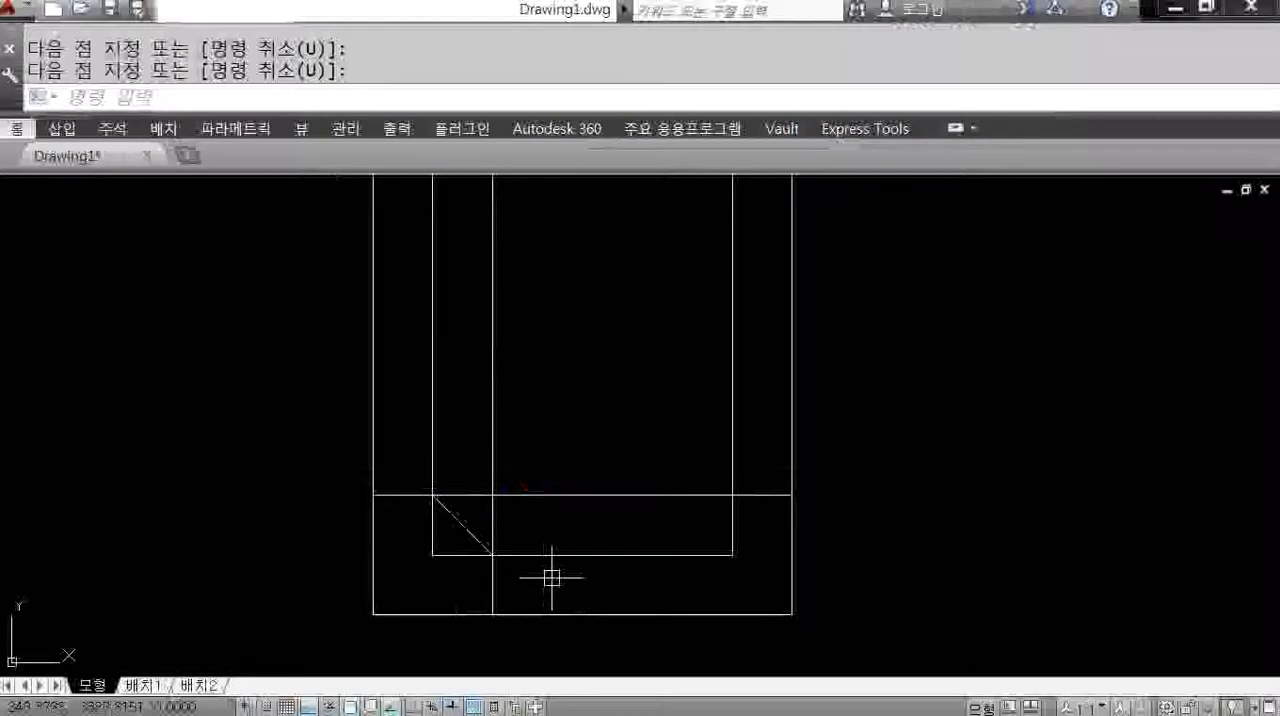
{"action": "type", "text": "e"}
{"action": "key", "text": "Return"}
{"action": "left_click", "coordinate": [530, 475]}
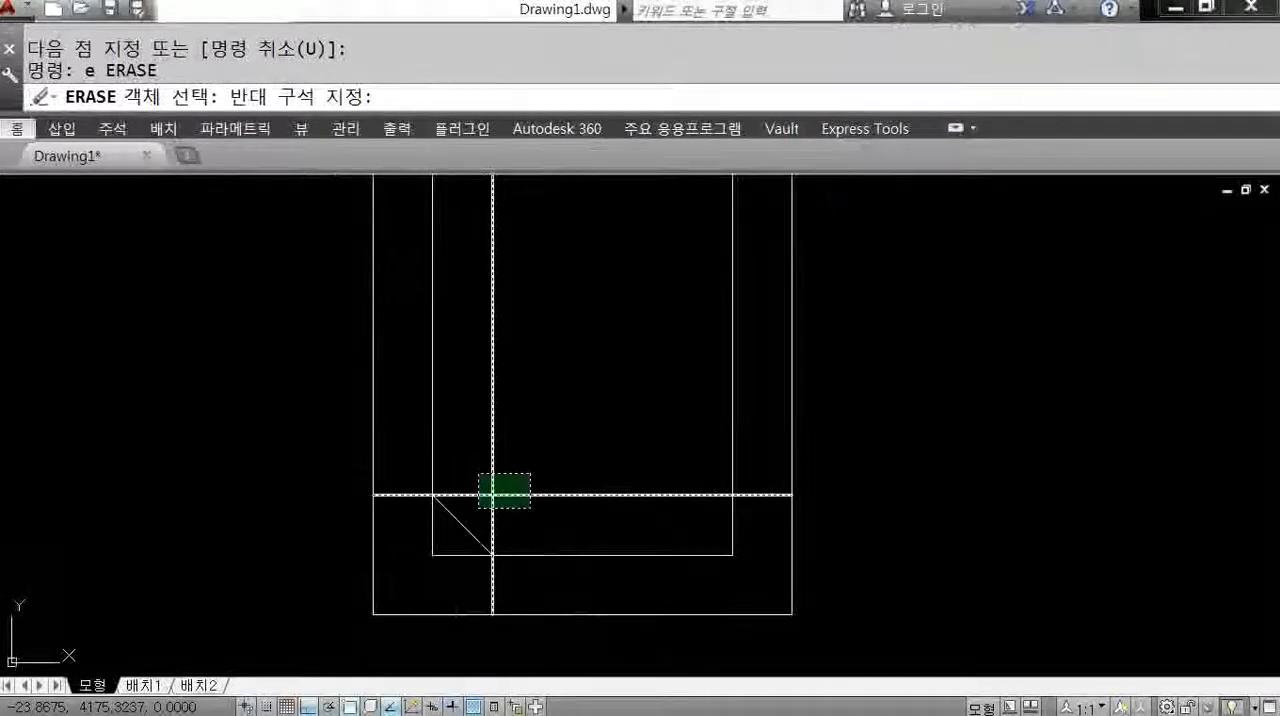
{"action": "left_click", "coordinate": [476, 506]}
{"action": "key", "text": "Return"}
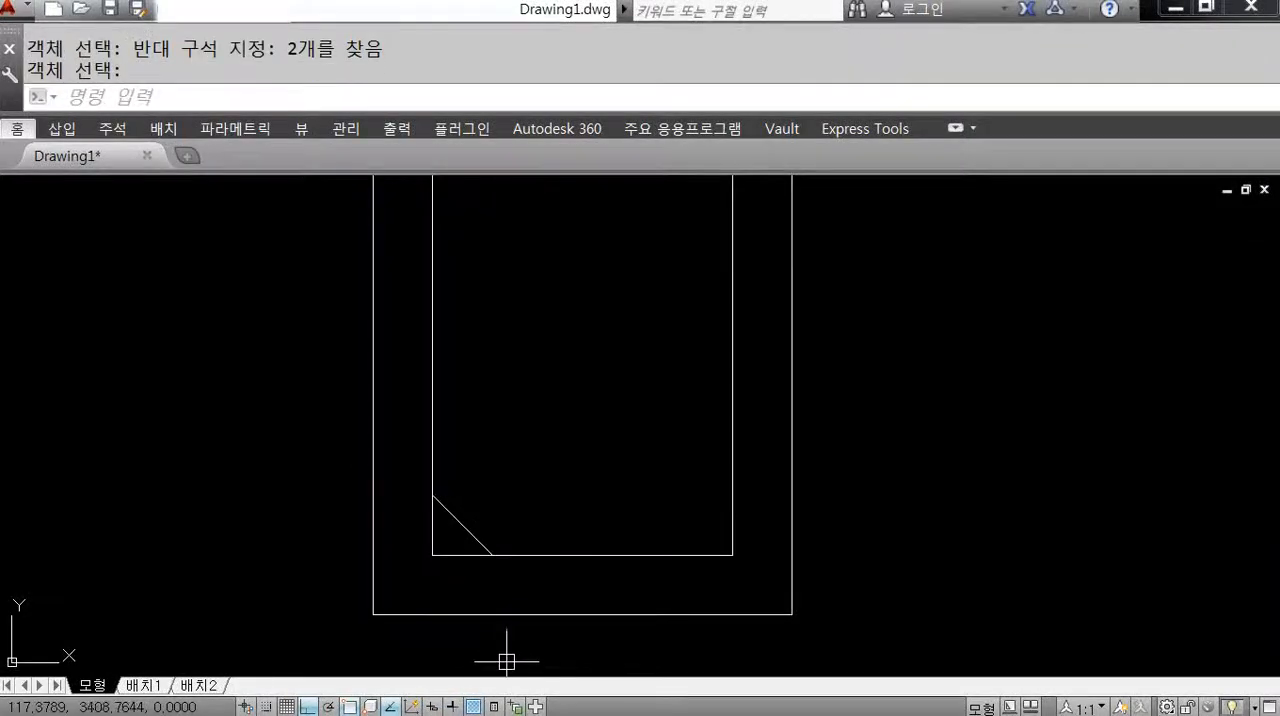
Trim away the inner rectangle's lower-left corner outside the diagonal, using the diagonal line as cutting edge.
{"action": "type", "text": "tr"}
{"action": "key", "text": "Return"}
{"action": "left_click", "coordinate": [456, 534]}
{"action": "key", "text": "Return"}
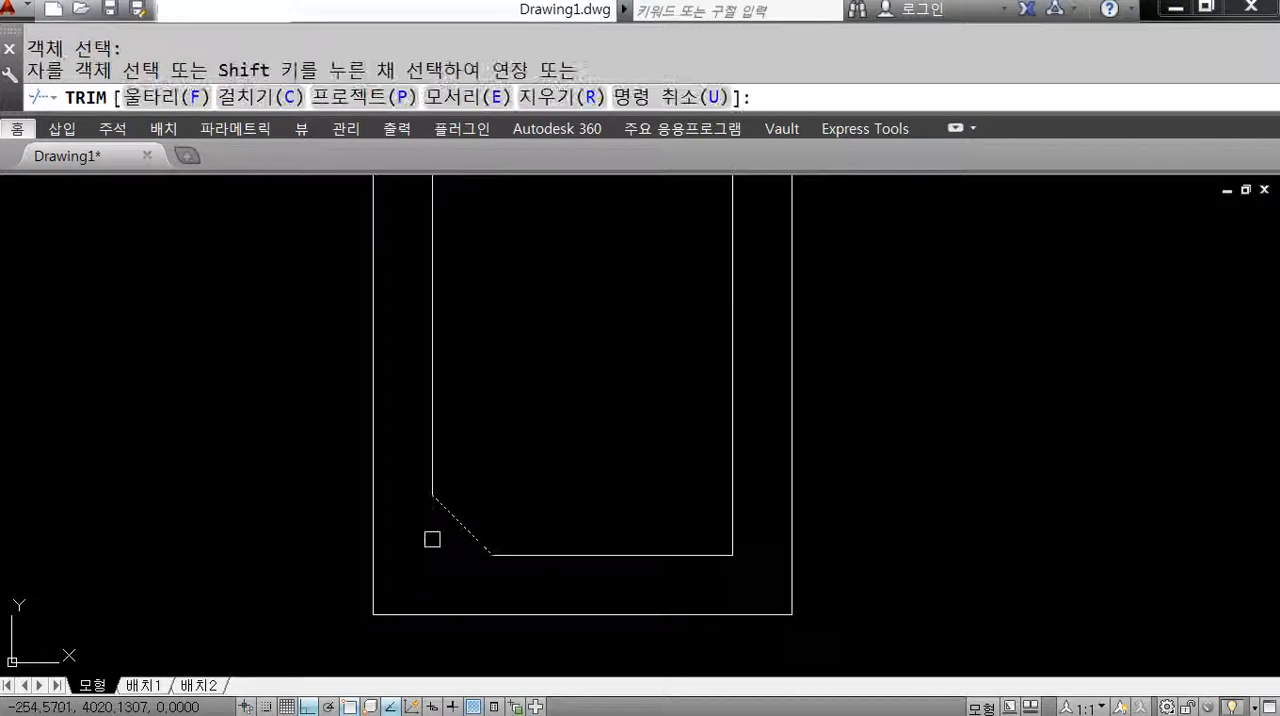
{"action": "left_click", "coordinate": [428, 537]}
{"action": "left_click", "coordinate": [443, 554]}
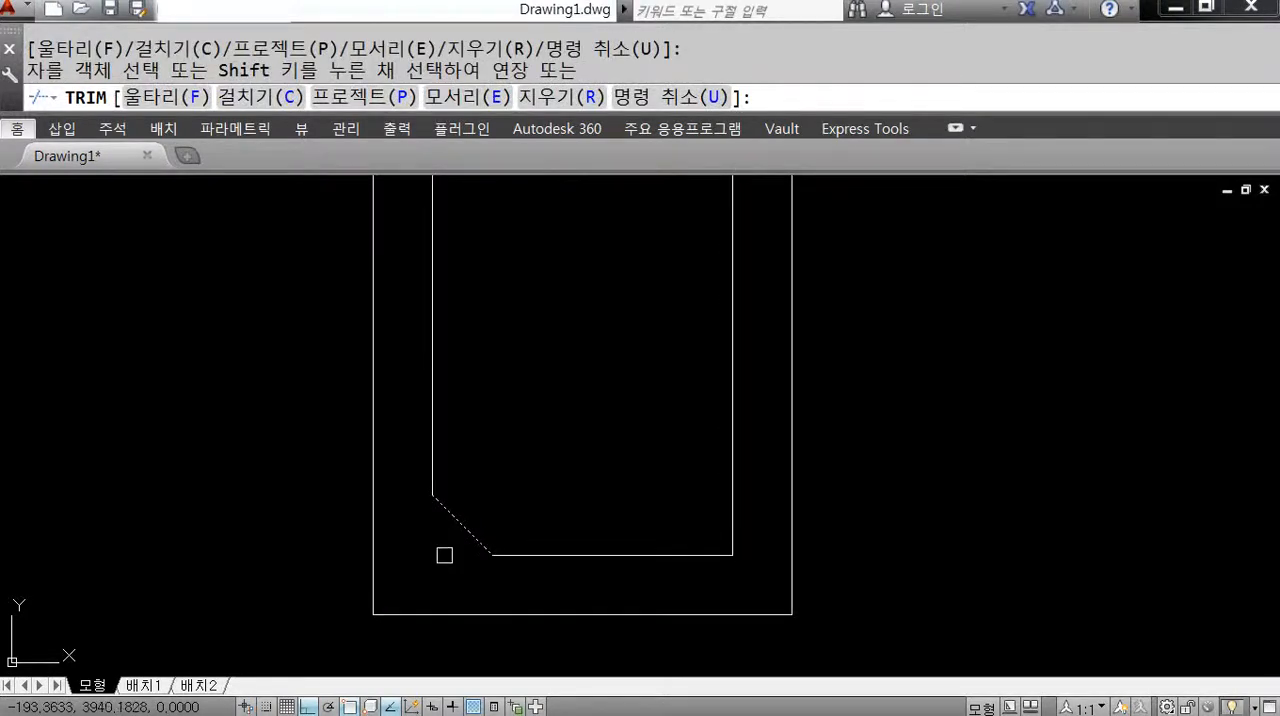
{"action": "key", "text": "Return"}
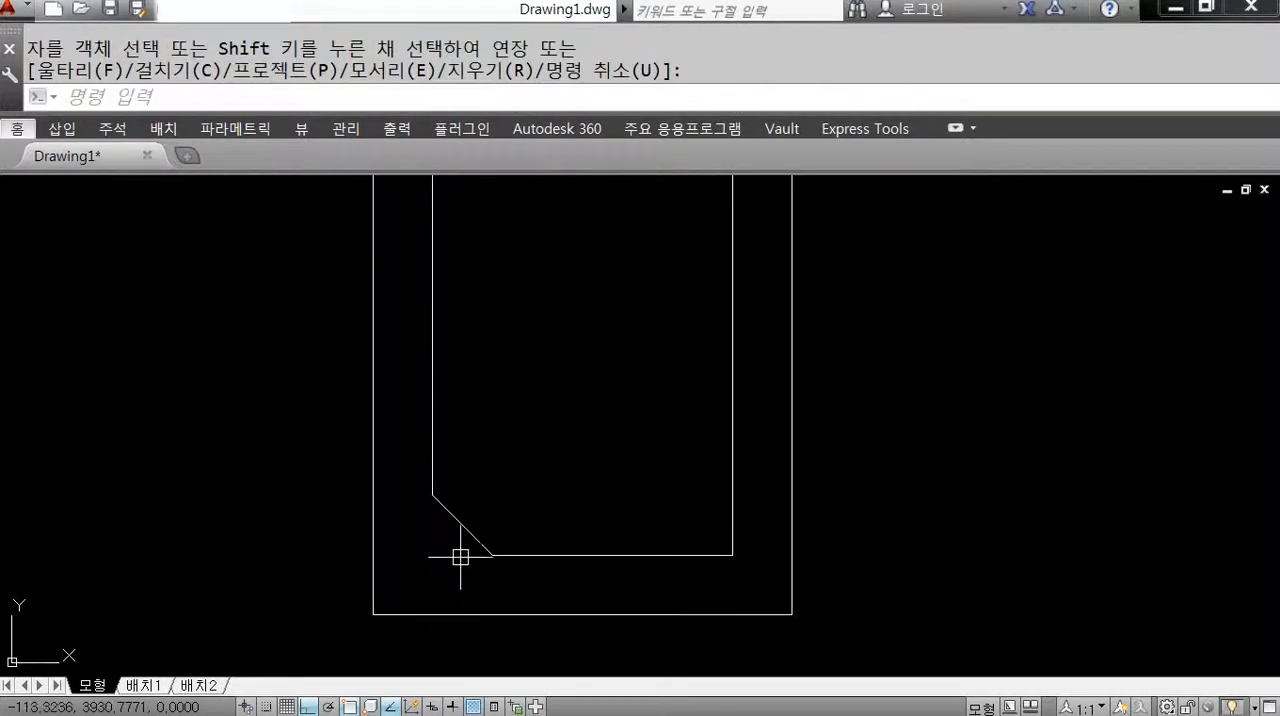
{"action": "middle_click_drag", "start_coordinate": [511, 581], "coordinate": [535, 504]}
{"action": "key", "text": "ctrl+4"}
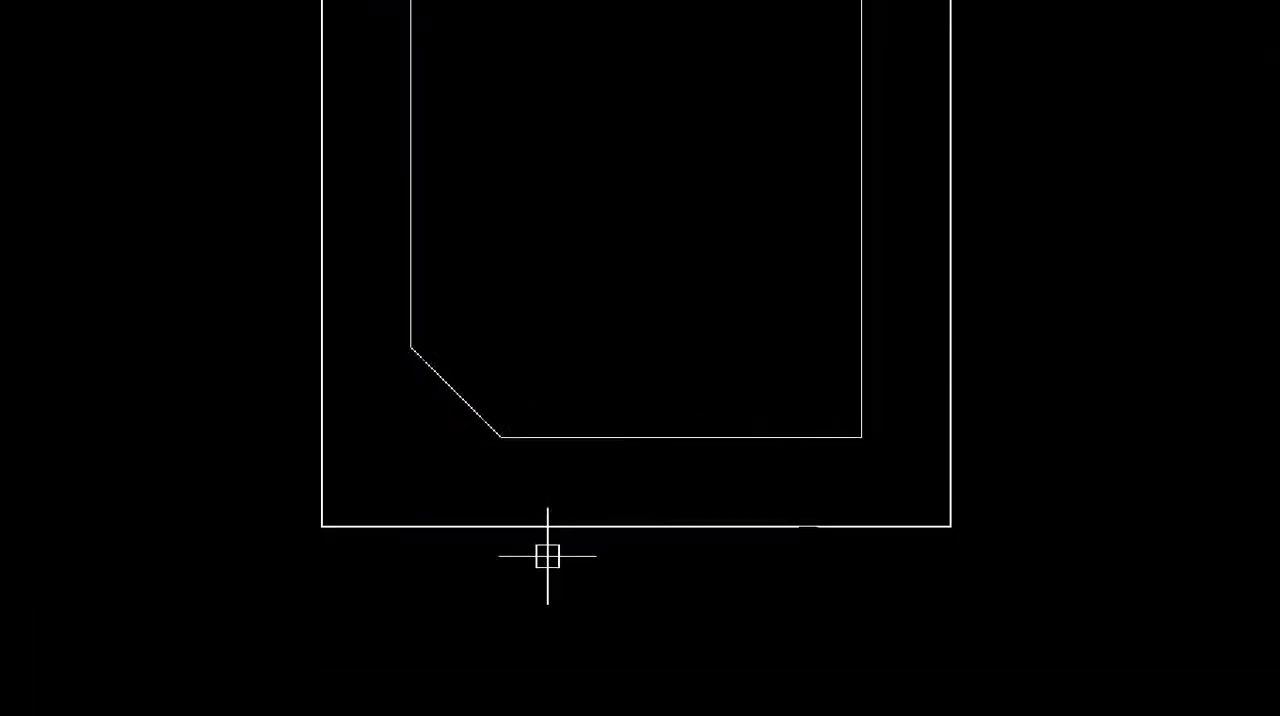
{"action": "key", "text": "ctrl+2"}
{"action": "mouse_move", "coordinate": [573, 289]}
{"action": "left_mouse_down"}
{"action": "mouse_move", "coordinate": [564, 331]}
{"action": "mouse_move", "coordinate": [575, 287]}
{"action": "left_mouse_up"}
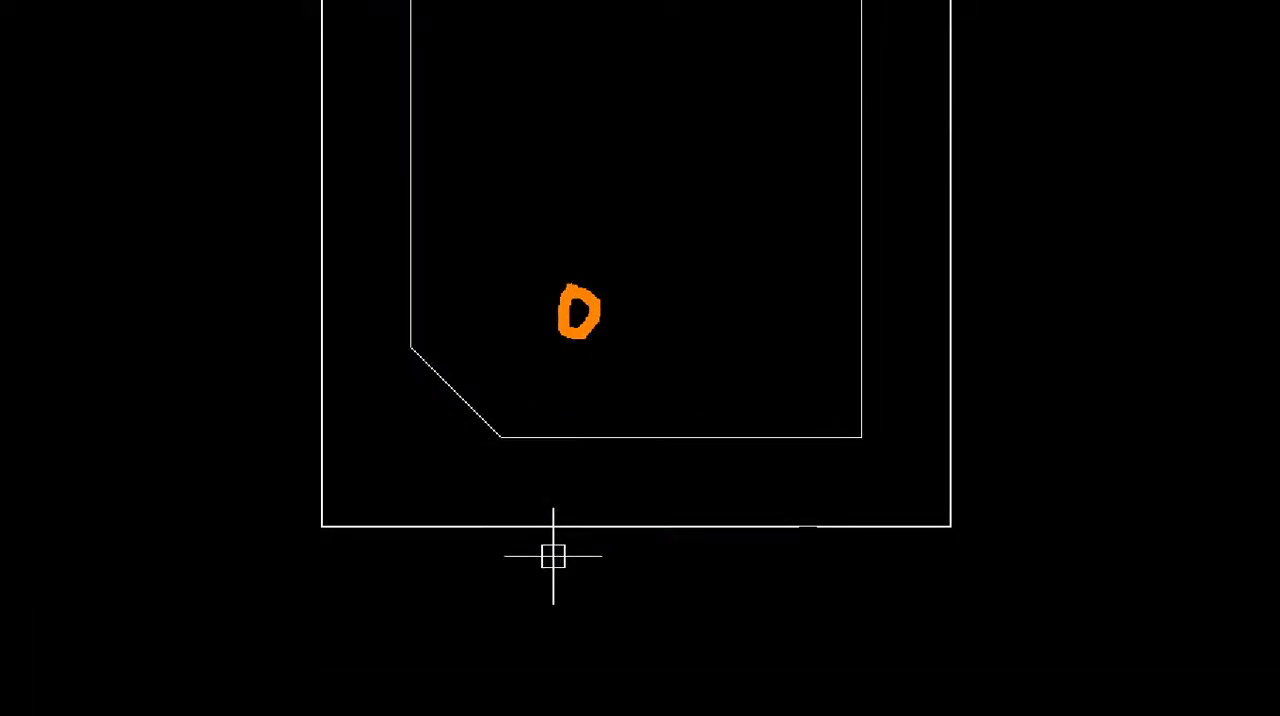
{"action": "mouse_move", "coordinate": [673, 292]}
{"action": "left_mouse_down"}
{"action": "mouse_move", "coordinate": [689, 330]}
{"action": "mouse_move", "coordinate": [815, 310]}
{"action": "mouse_move", "coordinate": [777, 328]}
{"action": "mouse_move", "coordinate": [825, 342]}
{"action": "left_mouse_up"}
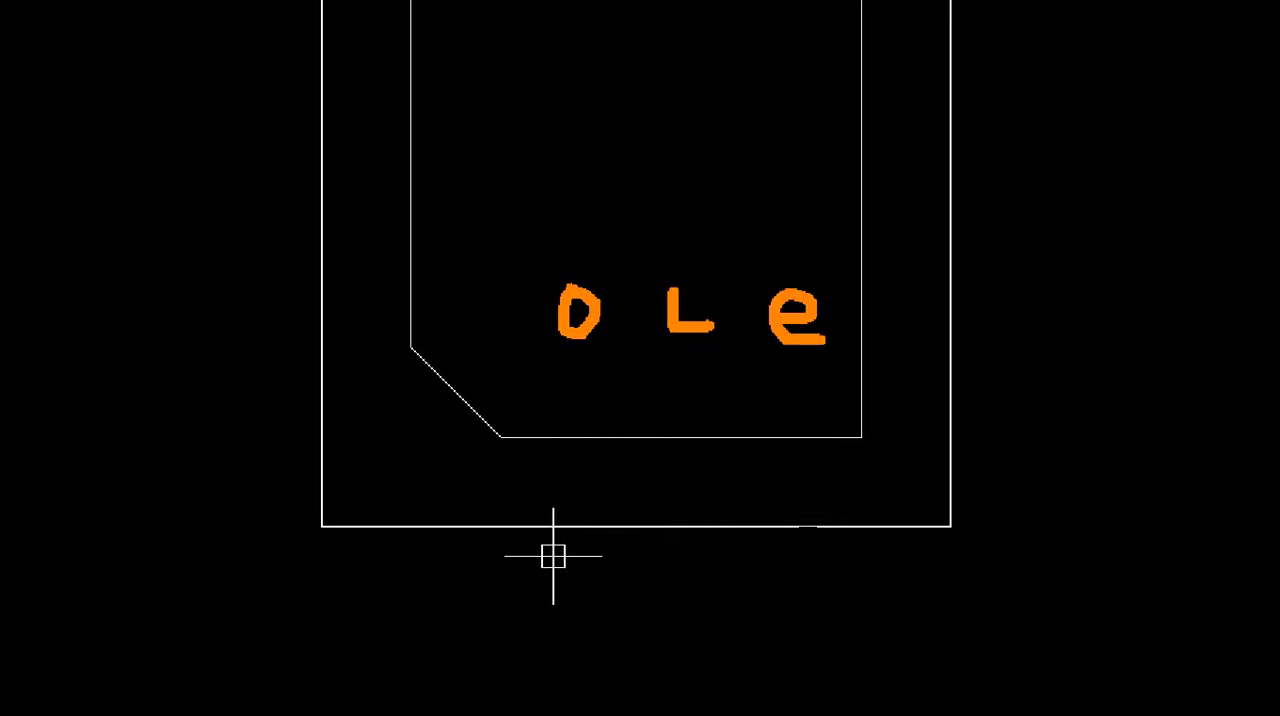
{"action": "mouse_move", "coordinate": [928, 280]}
{"action": "left_mouse_down"}
{"action": "mouse_move", "coordinate": [926, 334]}
{"action": "mouse_move", "coordinate": [968, 336]}
{"action": "left_mouse_up"}
{"action": "mouse_move", "coordinate": [890, 300]}
{"action": "left_mouse_down"}
{"action": "mouse_move", "coordinate": [966, 306]}
{"action": "mouse_move", "coordinate": [978, 338]}
{"action": "left_mouse_up"}
{"action": "left_click_drag", "start_coordinate": [978, 316], "coordinate": [1005, 302]}
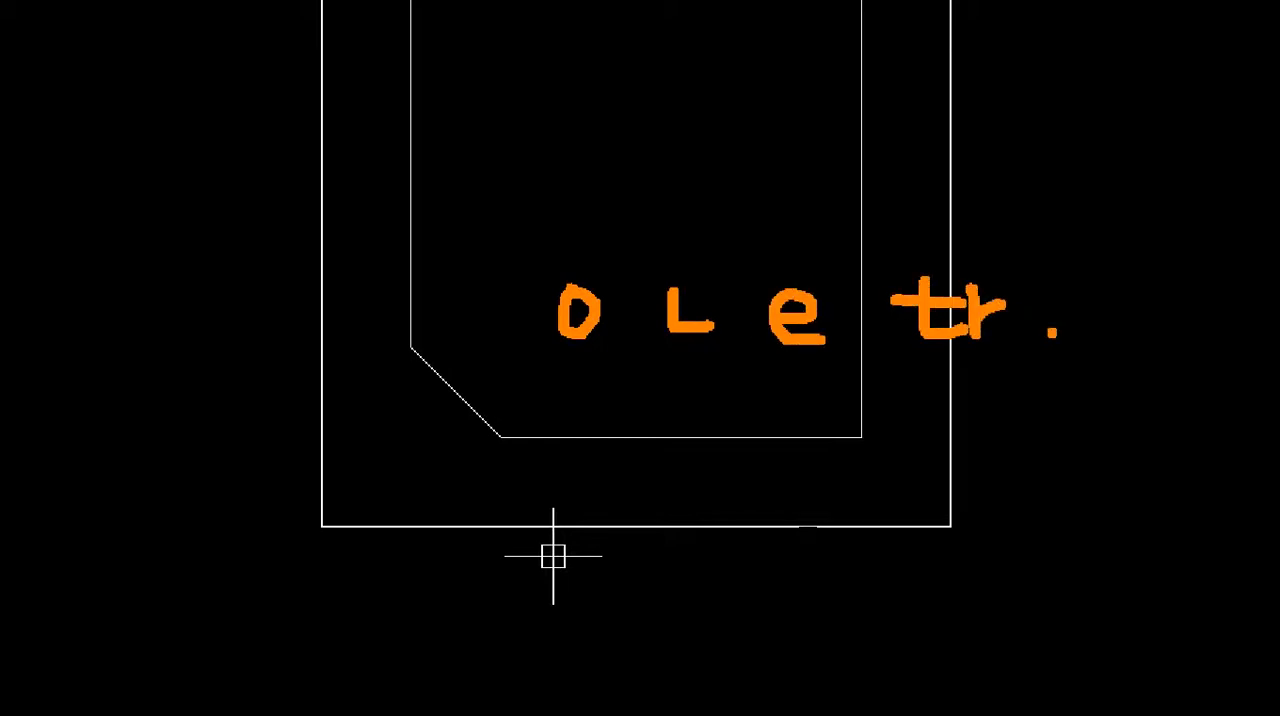
{"action": "mouse_move", "coordinate": [1062, 340]}
{"action": "left_mouse_down"}
{"action": "mouse_move", "coordinate": [765, 356]}
{"action": "mouse_move", "coordinate": [537, 290]}
{"action": "mouse_move", "coordinate": [957, 266]}
{"action": "mouse_move", "coordinate": [1053, 328]}
{"action": "left_mouse_up"}
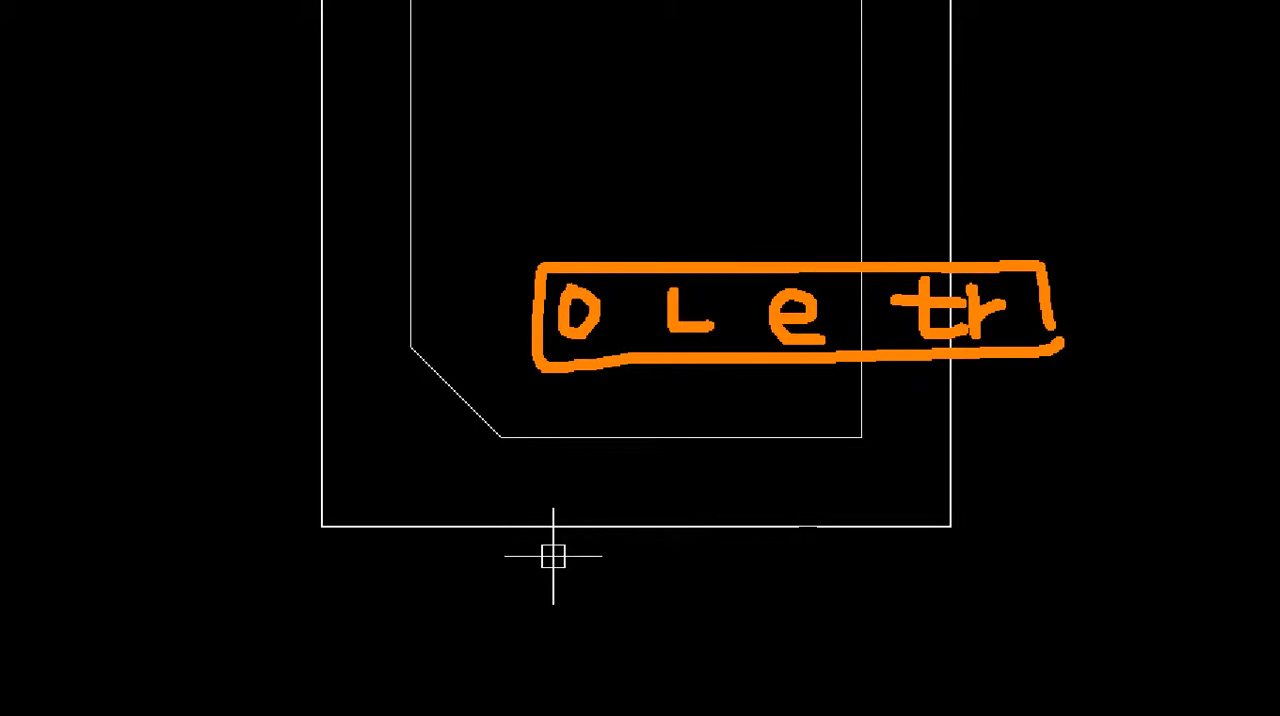
{"action": "left_click_drag", "start_coordinate": [786, 63], "coordinate": [777, 115]}
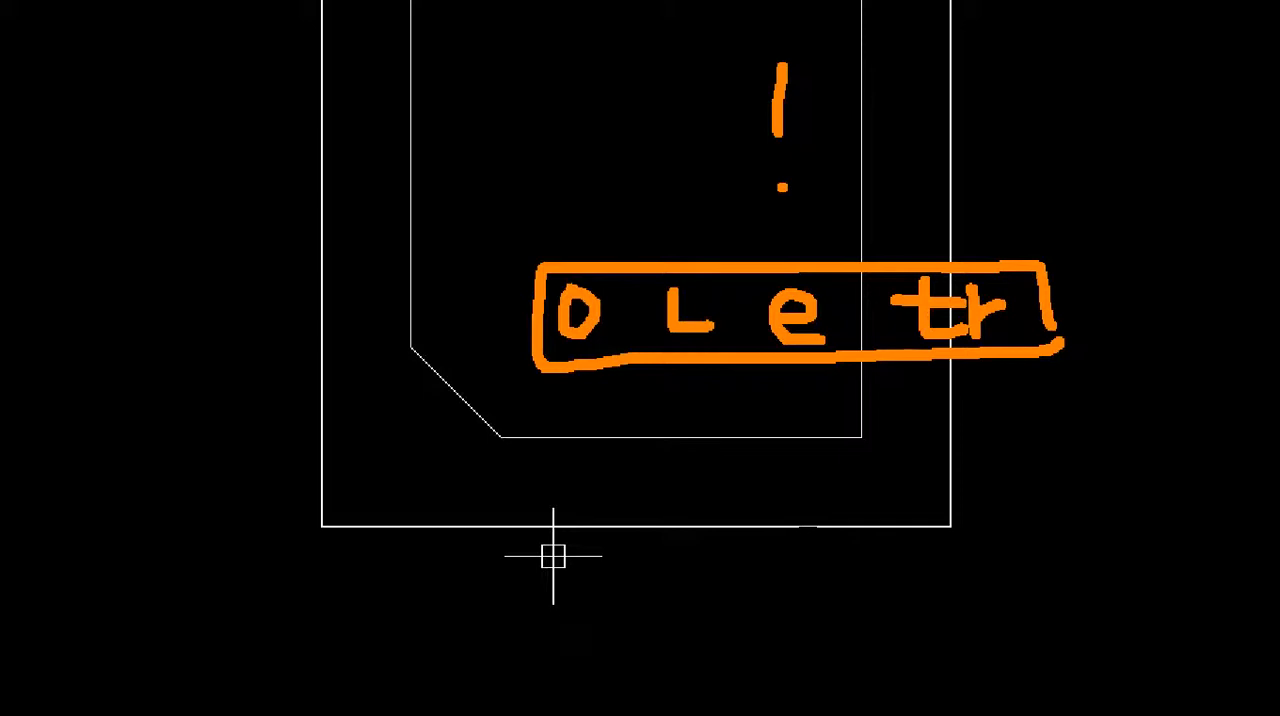
{"action": "left_click_drag", "start_coordinate": [982, 96], "coordinate": [985, 149]}
{"action": "mouse_move", "coordinate": [993, 60]}
{"action": "left_mouse_down"}
{"action": "mouse_move", "coordinate": [993, 134]}
{"action": "mouse_move", "coordinate": [1084, 128]}
{"action": "left_mouse_up"}
{"action": "mouse_move", "coordinate": [1120, 138]}
{"action": "left_mouse_down"}
{"action": "mouse_move", "coordinate": [1055, 168]}
{"action": "mouse_move", "coordinate": [944, 187]}
{"action": "left_mouse_up"}
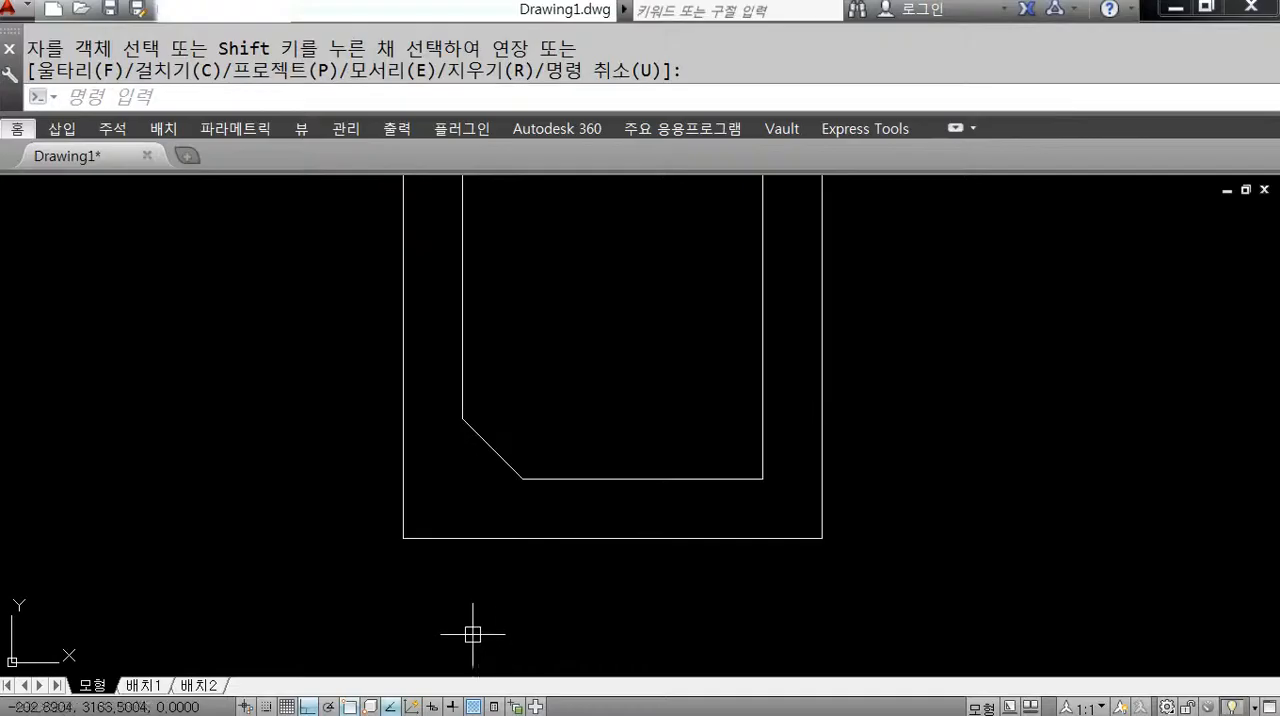
Delete the entire frame drawing, both the outer lines and the inner shape.
{"action": "scroll", "coordinate": [575, 590], "scroll_direction": "down", "scroll_amount": 6}
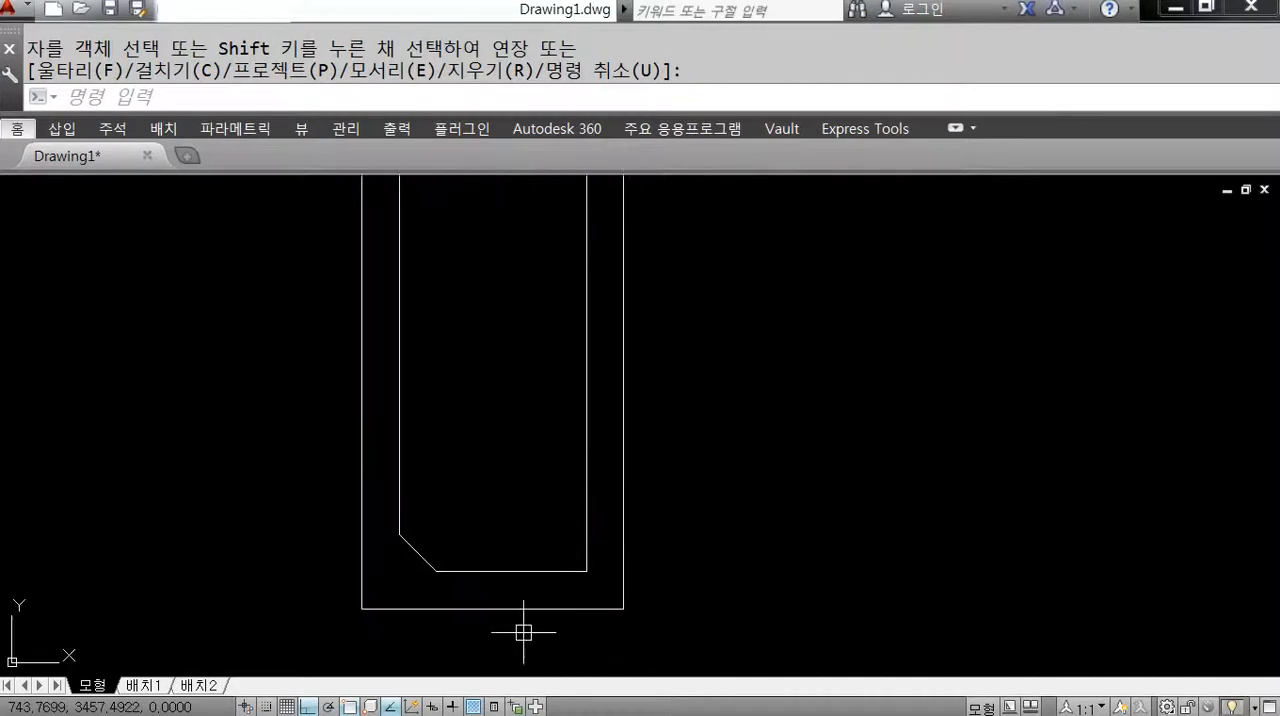
{"action": "left_click", "coordinate": [600, 640]}
{"action": "left_click", "coordinate": [401, 373]}
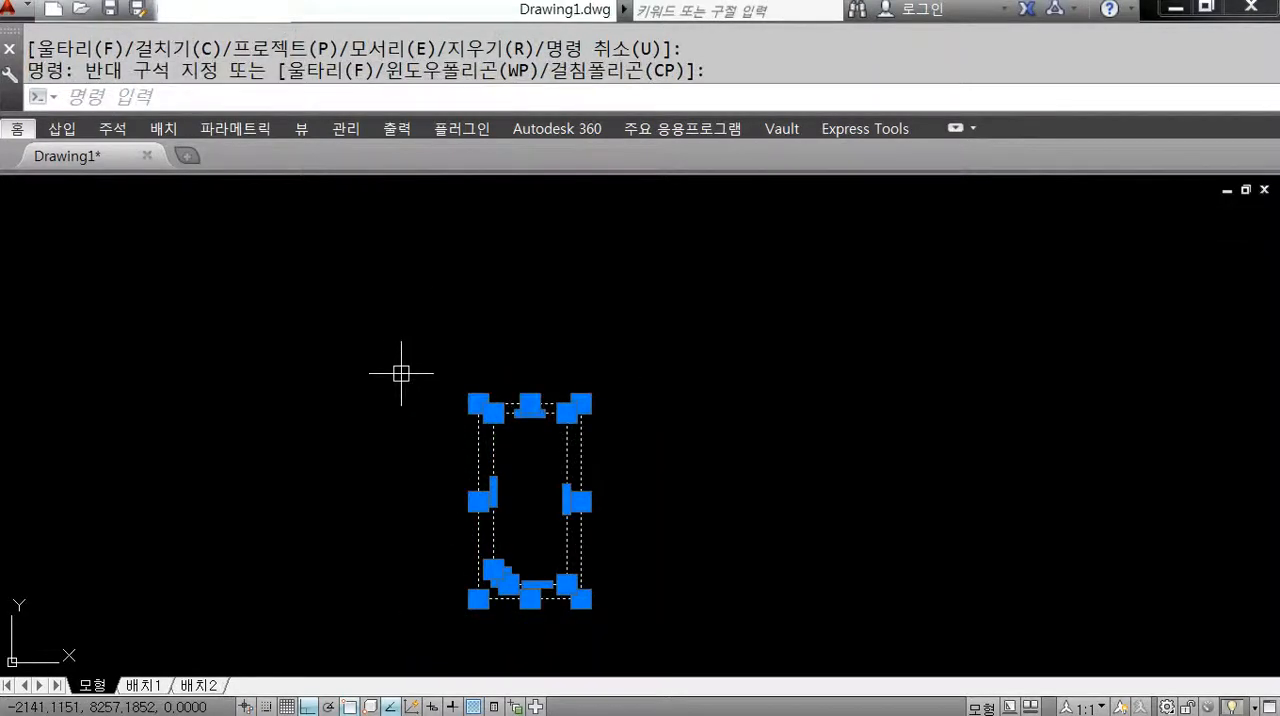
{"action": "key", "text": "Delete"}
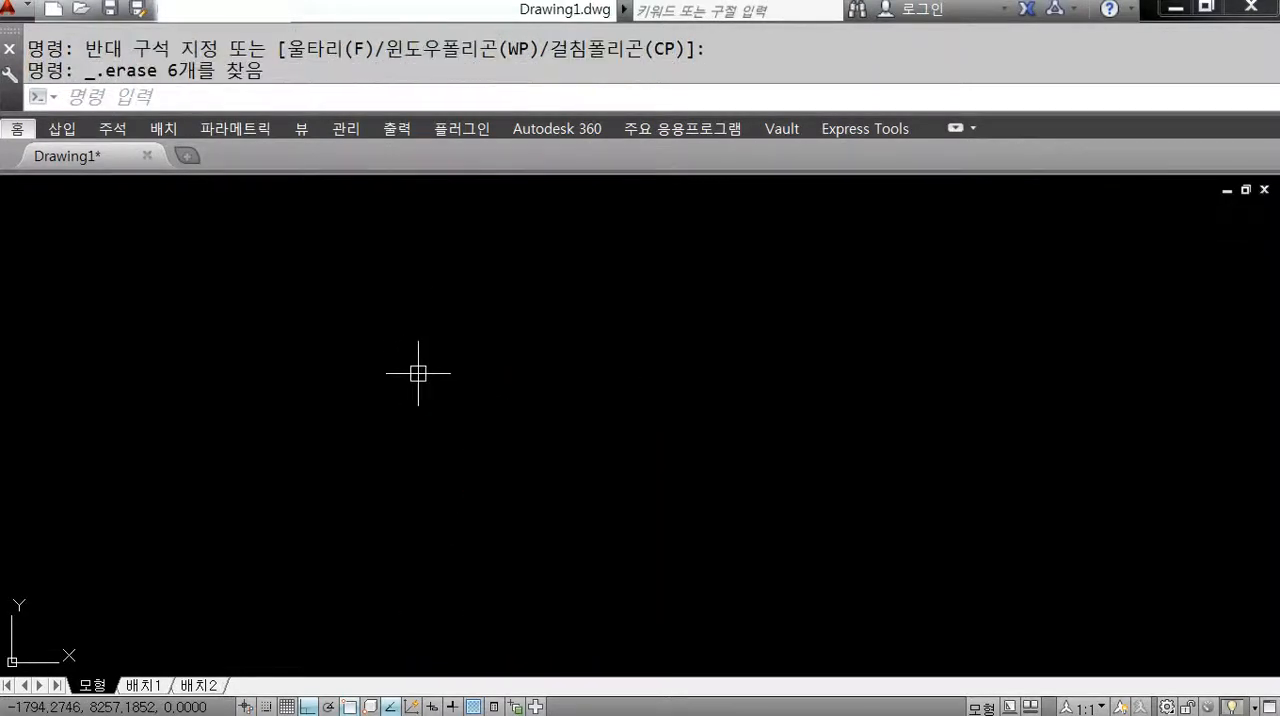
Draw a new rectangle 2100 wide and 4000 high from a freely picked lower-left corner.
{"action": "type", "text": "re"}
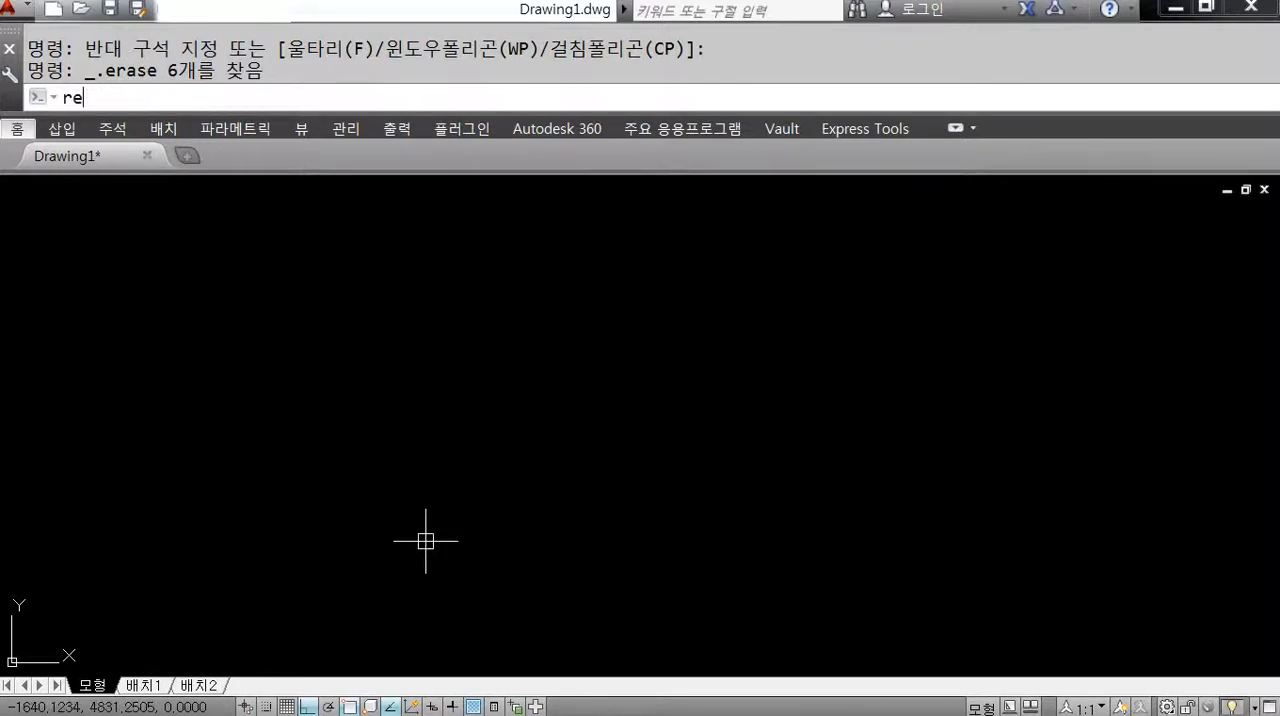
{"action": "type", "text": "c"}
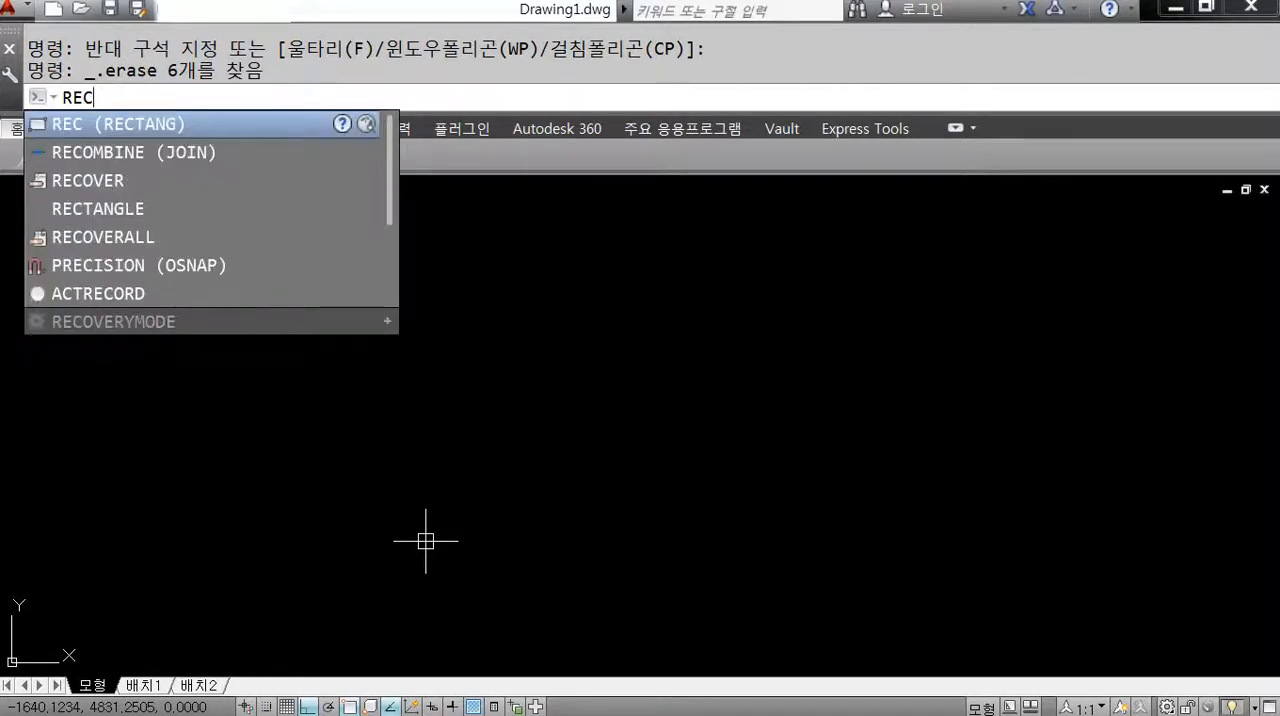
{"action": "key", "text": "Return"}
{"action": "left_click", "coordinate": [494, 511]}
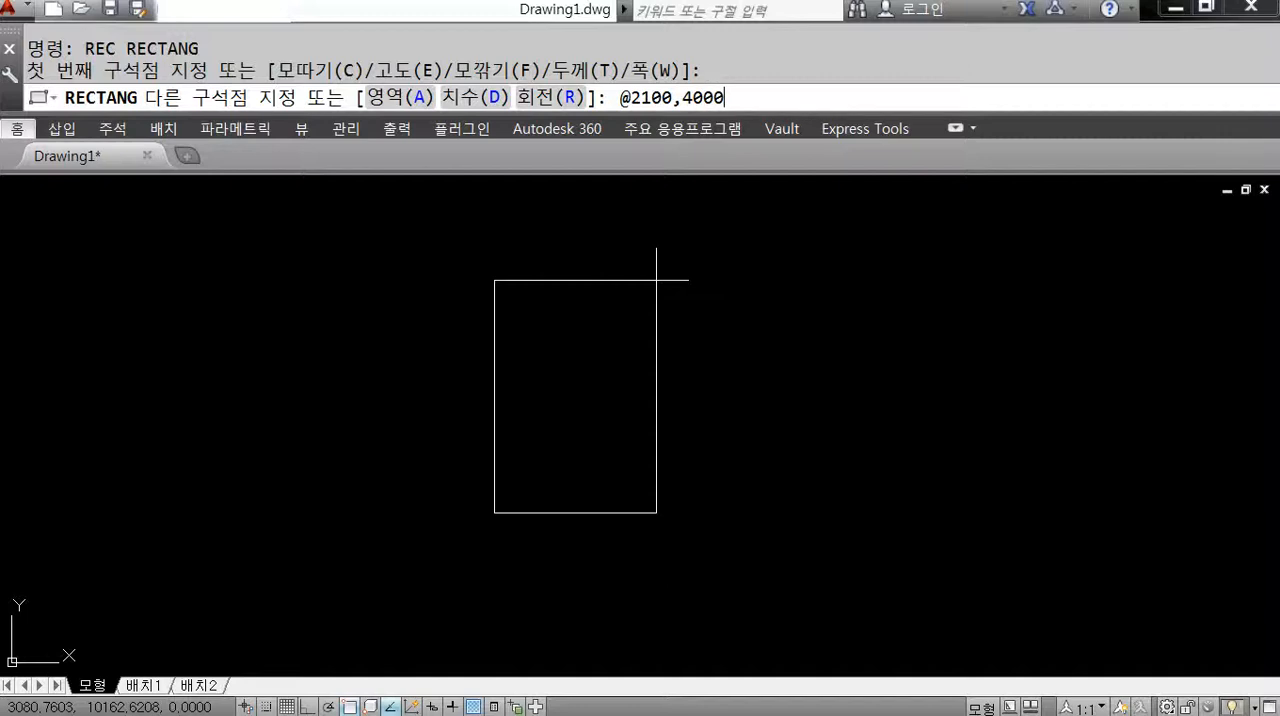
{"action": "key", "text": "Return"}
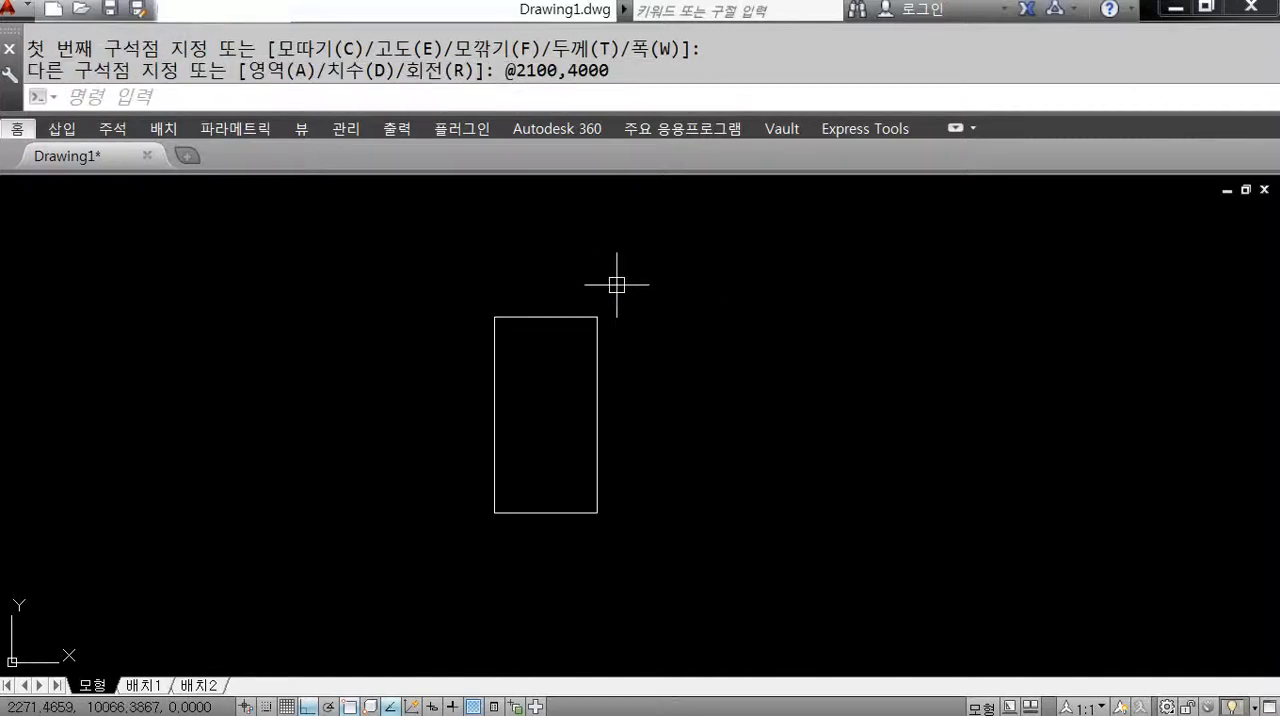
Offset the 2100 by 4000 rectangle inward by 300.
{"action": "scroll", "coordinate": [587, 400], "scroll_direction": "up", "scroll_amount": 2}
{"action": "type", "text": "O"}
{"action": "key", "text": "Return"}
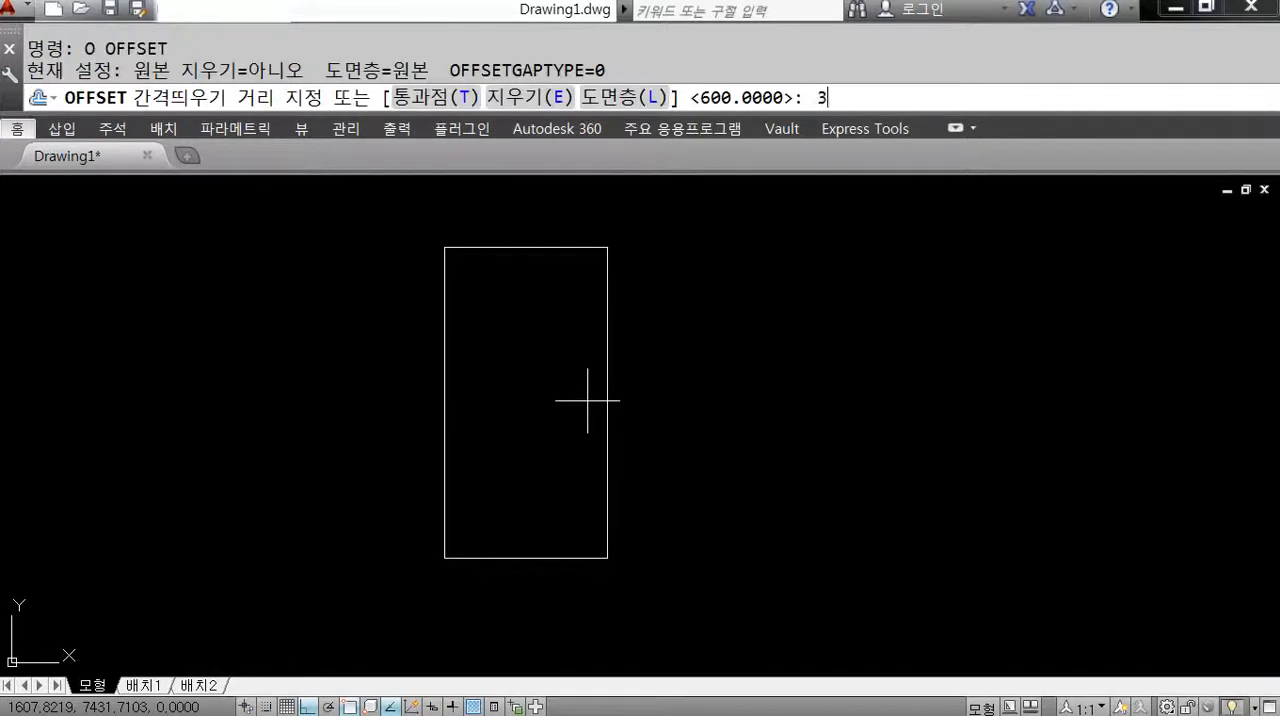
{"action": "type", "text": "300"}
{"action": "key", "text": "Return"}
{"action": "left_click", "coordinate": [535, 248]}
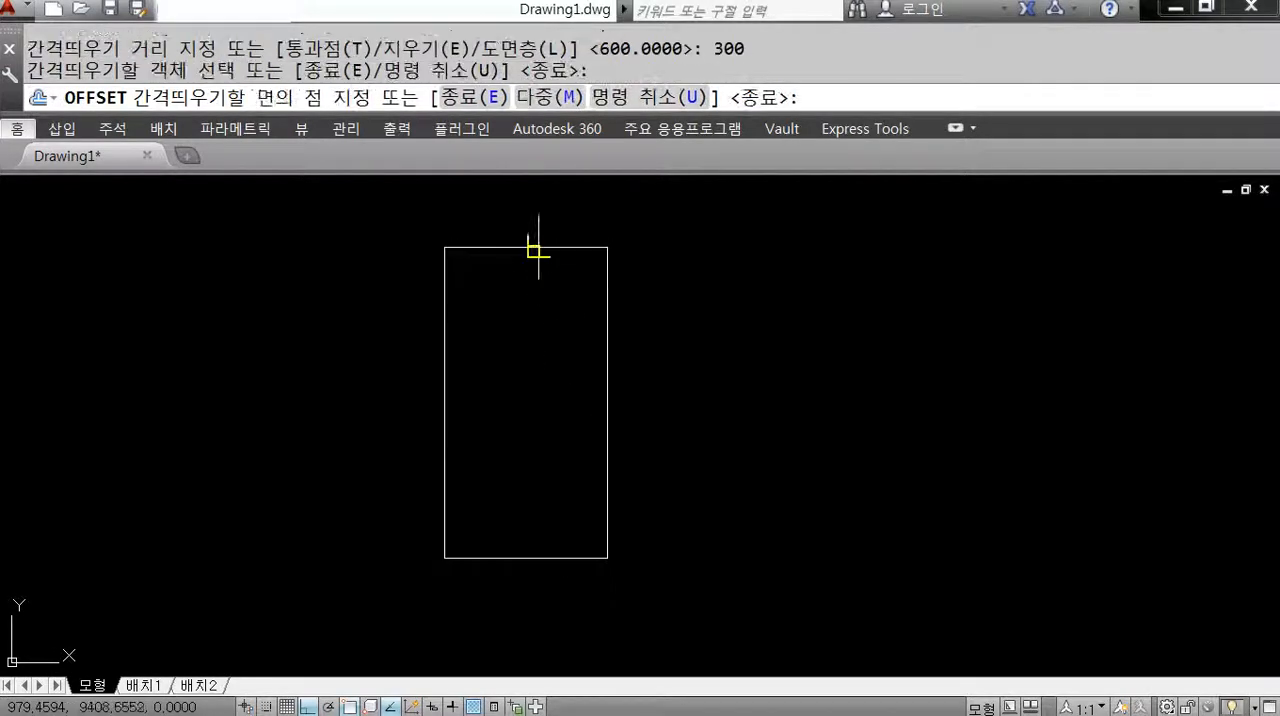
{"action": "left_click", "coordinate": [549, 328]}
{"action": "key", "text": "Return"}
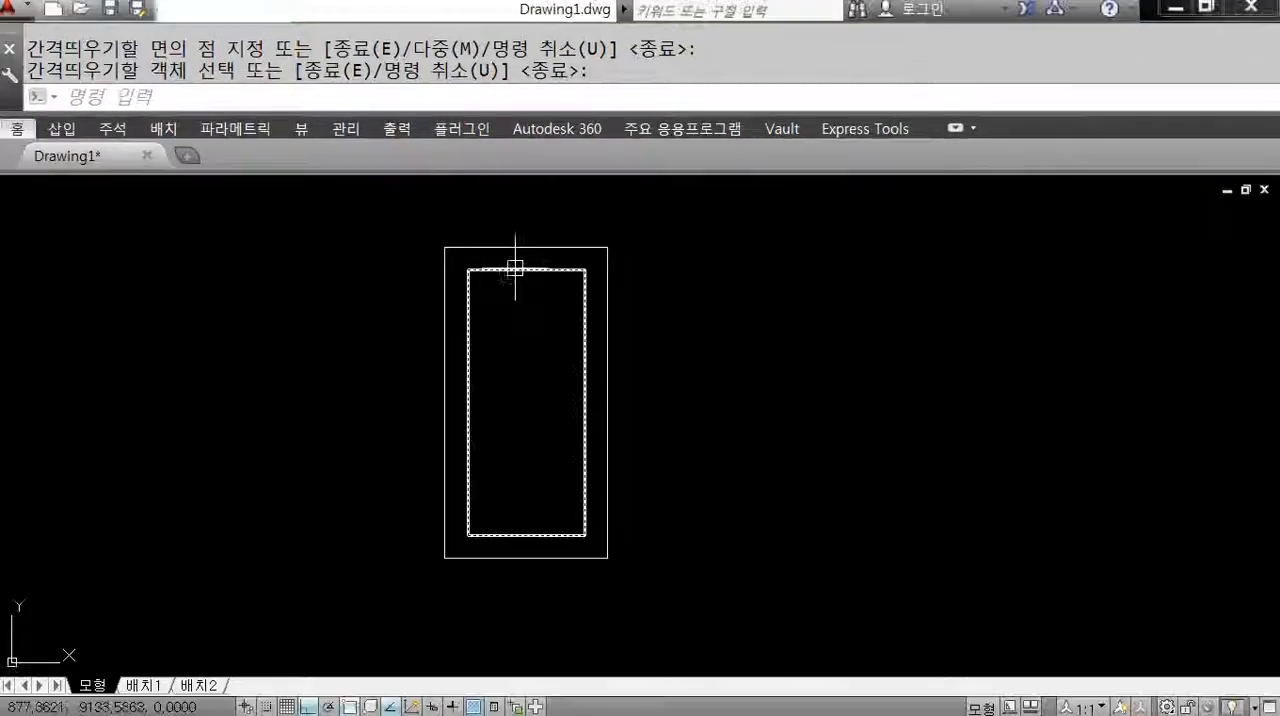
{"action": "key", "text": "Return"}
Select the inner rectangle to examine its corner and midpoint grips, and clear the selection.
{"action": "left_click", "coordinate": [515, 268]}
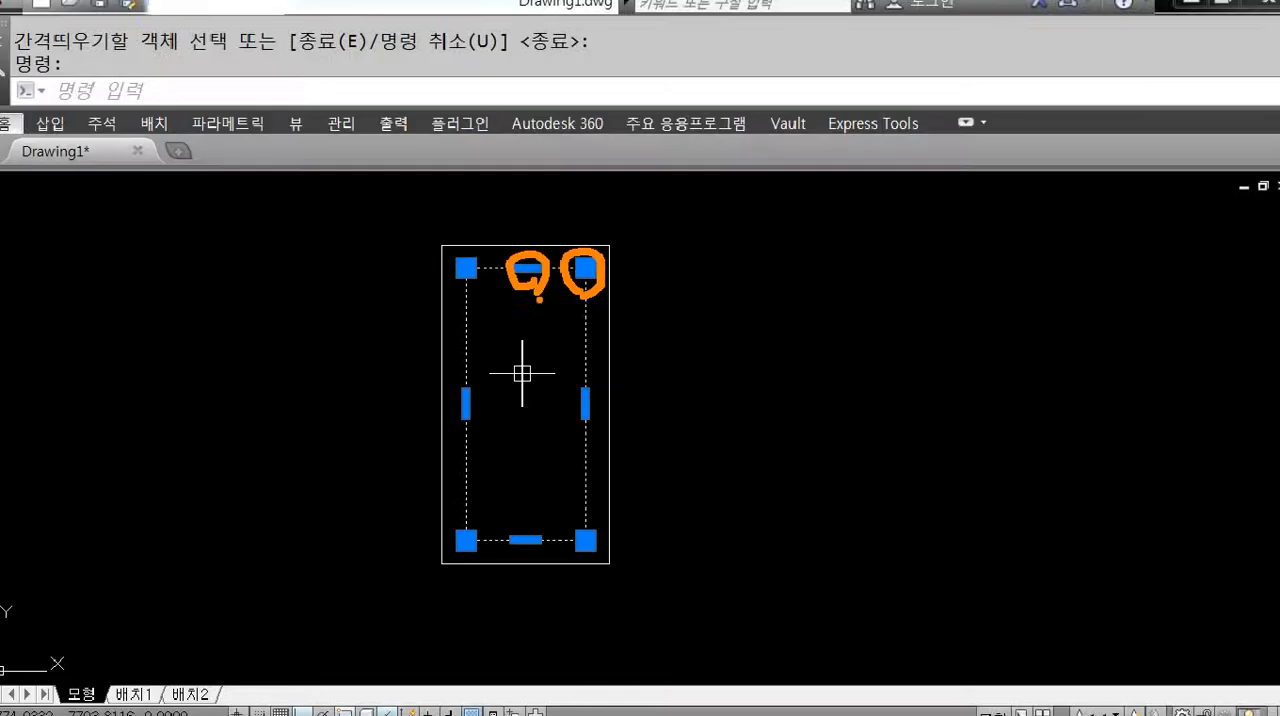
{"action": "key", "text": "Escape"}
{"action": "key", "text": "Escape"}
Draw a horizontal line about 1776 long in the empty area to the right of the frame.
{"action": "type", "text": "l"}
{"action": "key", "text": "Return"}
{"action": "left_click", "coordinate": [670, 291]}
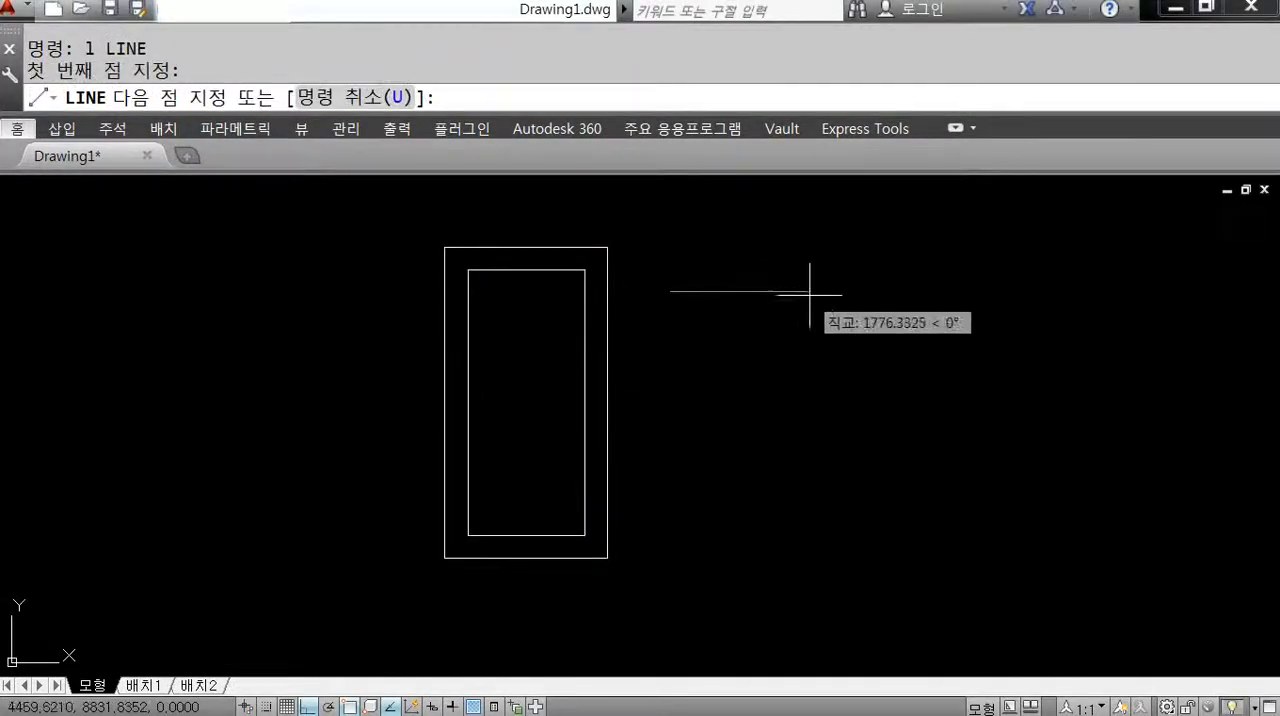
{"action": "left_click", "coordinate": [800, 291]}
{"action": "key", "text": "Escape"}
Select the horizontal line and the inner rectangle to compare their grips, and erase the line.
{"action": "left_click", "coordinate": [802, 292]}
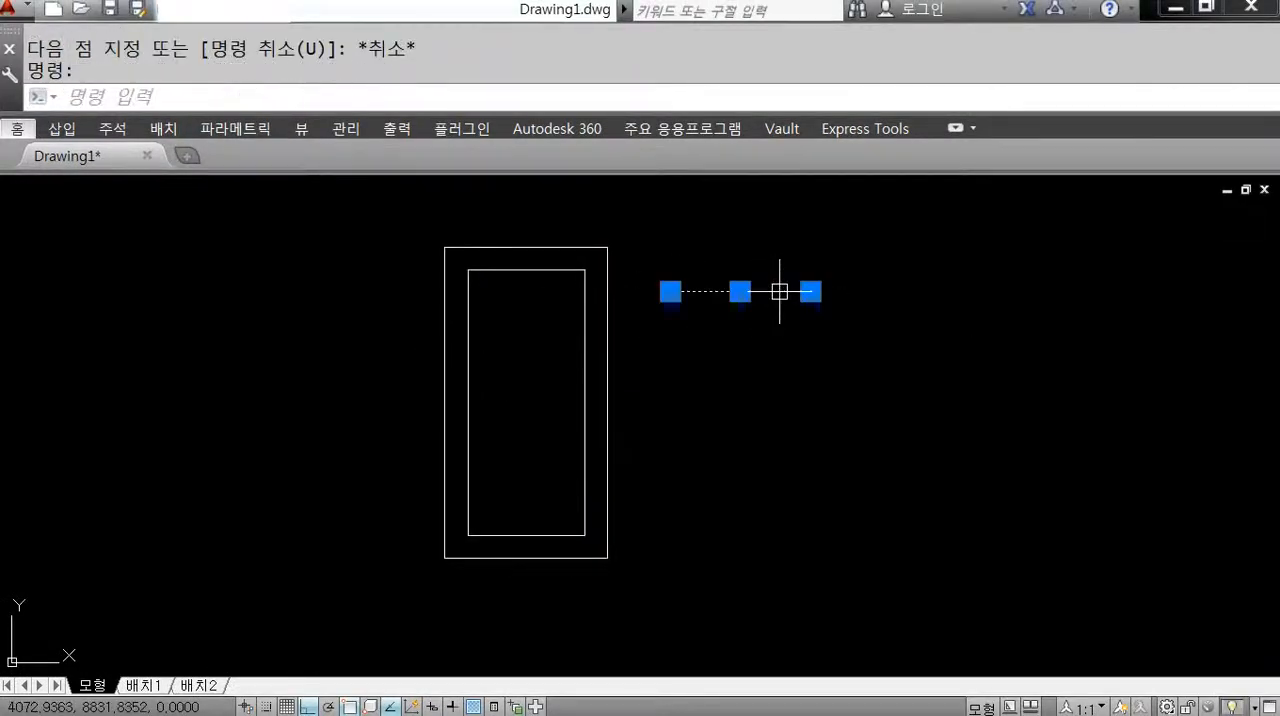
{"action": "left_click", "coordinate": [584, 290]}
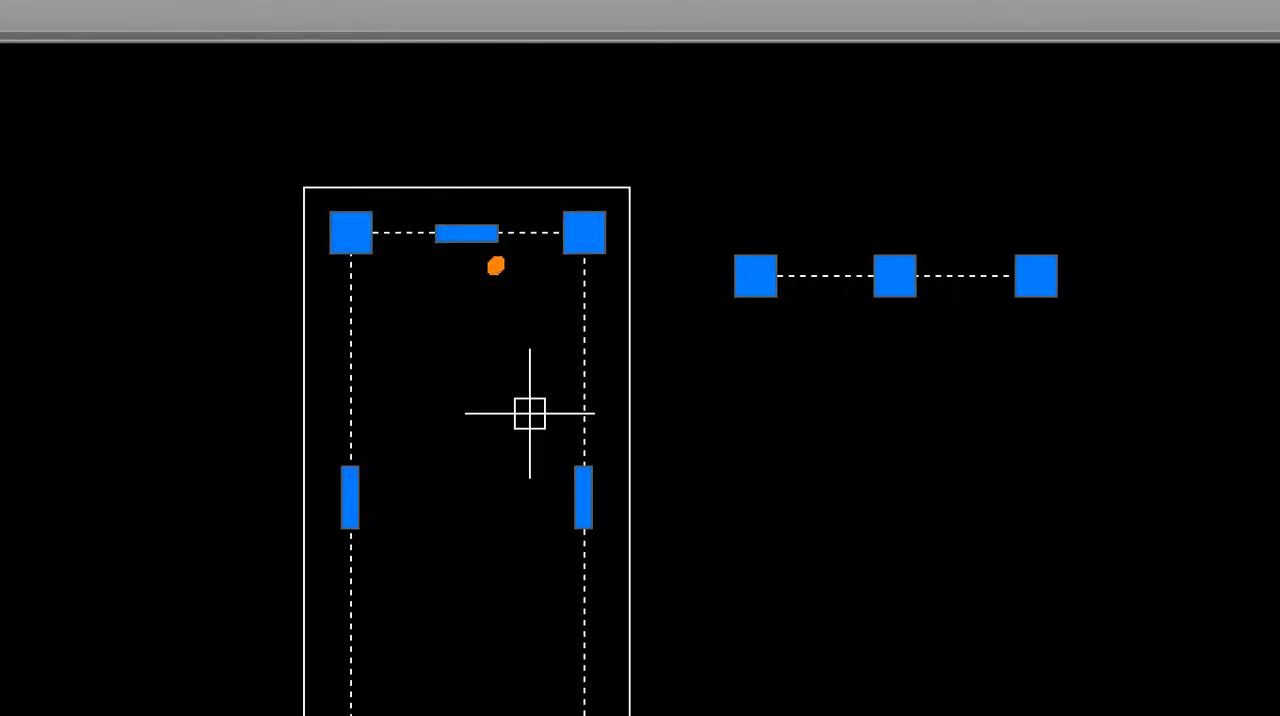
{"action": "mouse_move", "coordinate": [496, 265]}
{"action": "left_mouse_down"}
{"action": "mouse_move", "coordinate": [362, 236]}
{"action": "mouse_move", "coordinate": [662, 196]}
{"action": "mouse_move", "coordinate": [634, 245]}
{"action": "left_mouse_up"}
{"action": "mouse_move", "coordinate": [995, 323]}
{"action": "left_mouse_down"}
{"action": "mouse_move", "coordinate": [708, 268]}
{"action": "mouse_move", "coordinate": [968, 355]}
{"action": "left_mouse_up"}
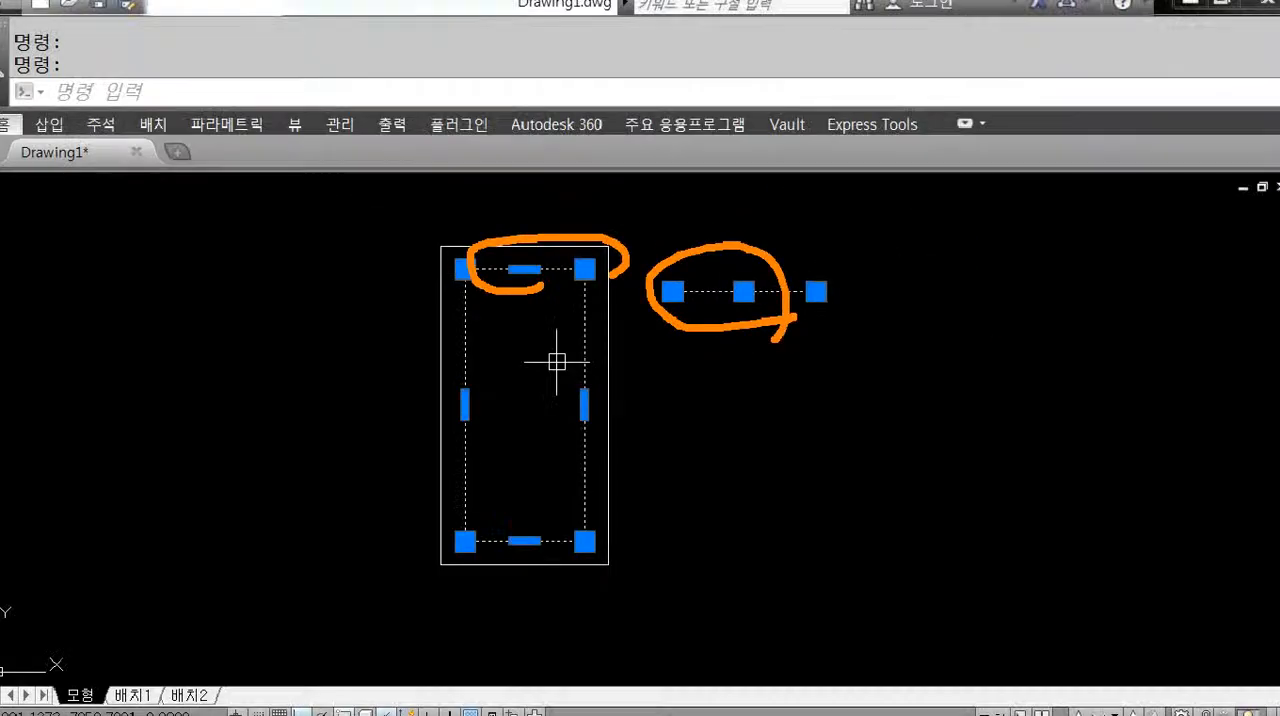
{"action": "key", "text": "Escape"}
{"action": "key", "text": "Escape"}
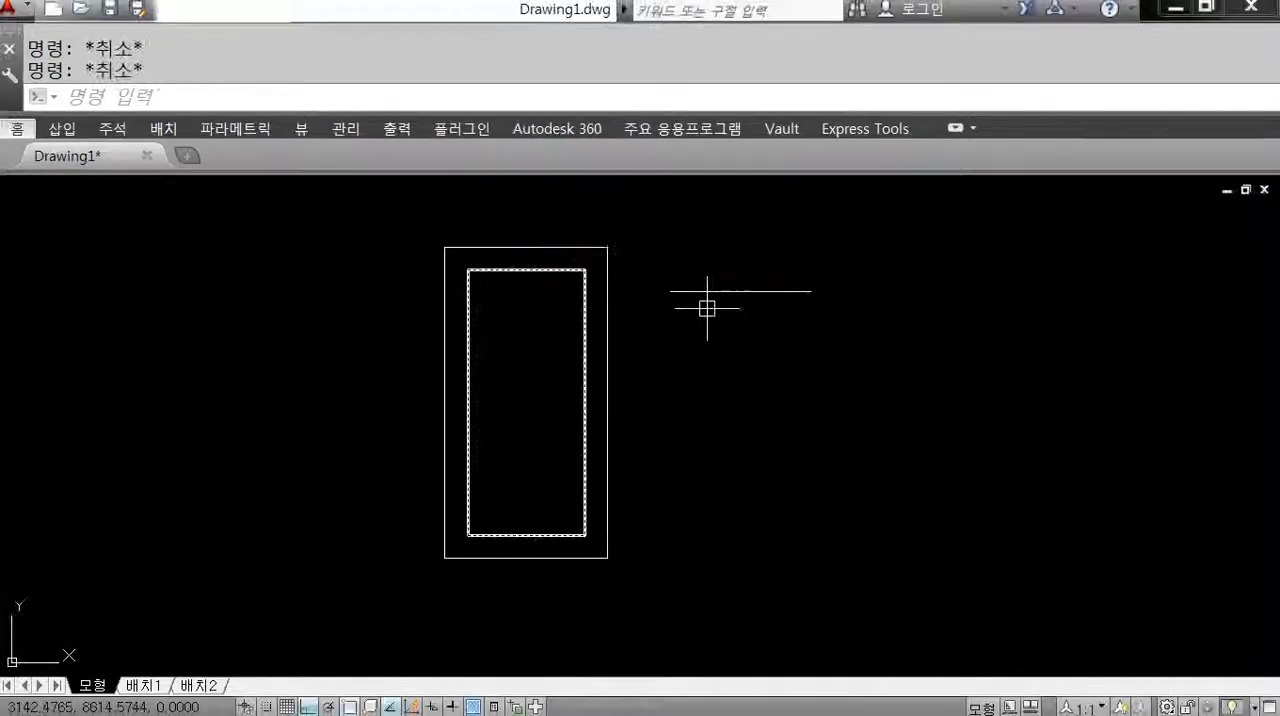
{"action": "left_click_drag", "start_coordinate": [826, 303], "coordinate": [771, 194]}
{"action": "key", "text": "Delete"}
Try to stretch the inner rectangle's upper-right corner straight up by its corner grip.
{"action": "left_click", "coordinate": [580, 263]}
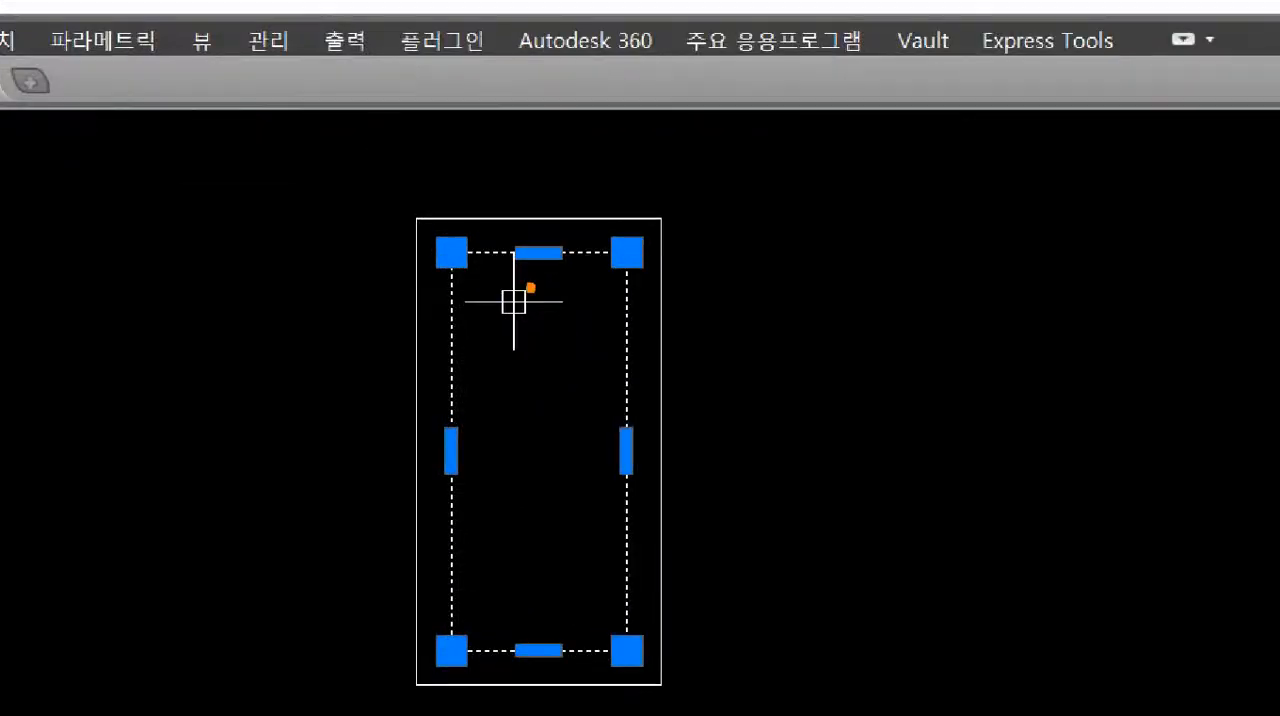
{"action": "left_click_drag", "start_coordinate": [531, 288], "coordinate": [552, 295]}
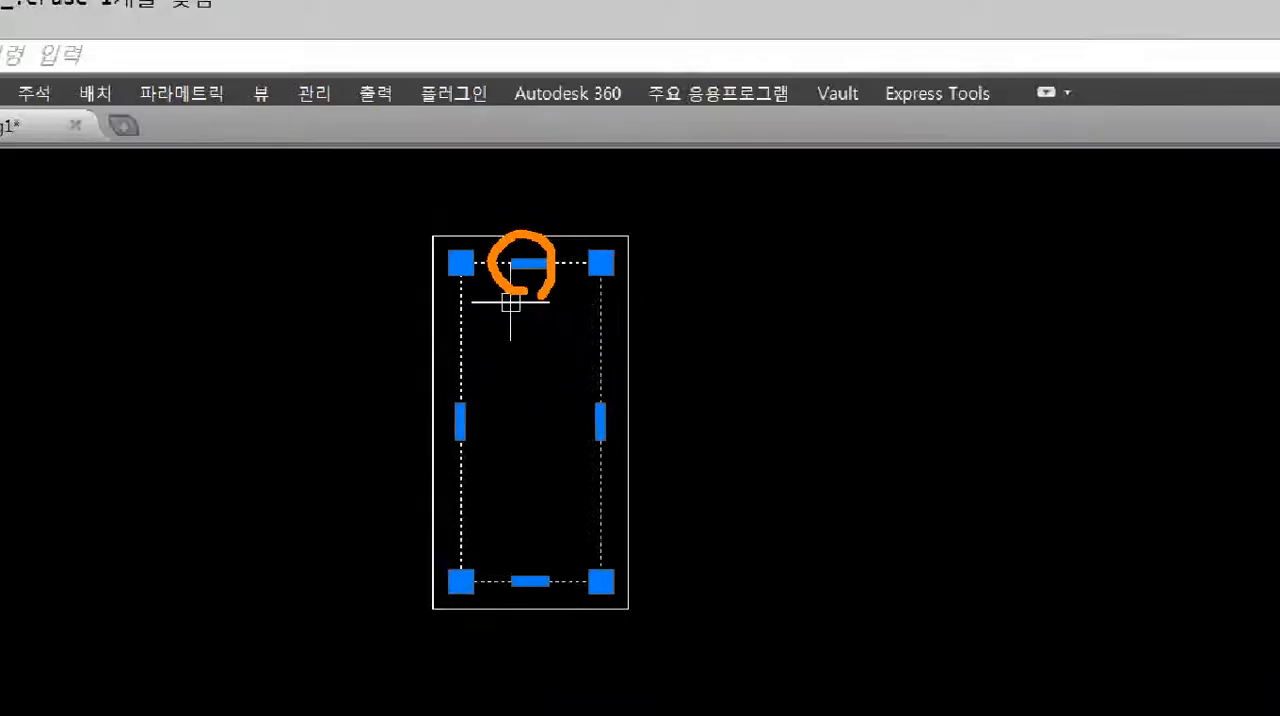
{"action": "scroll", "coordinate": [515, 275], "scroll_direction": "up", "scroll_amount": 2}
{"action": "middle_click_drag", "start_coordinate": [515, 274], "coordinate": [516, 318]}
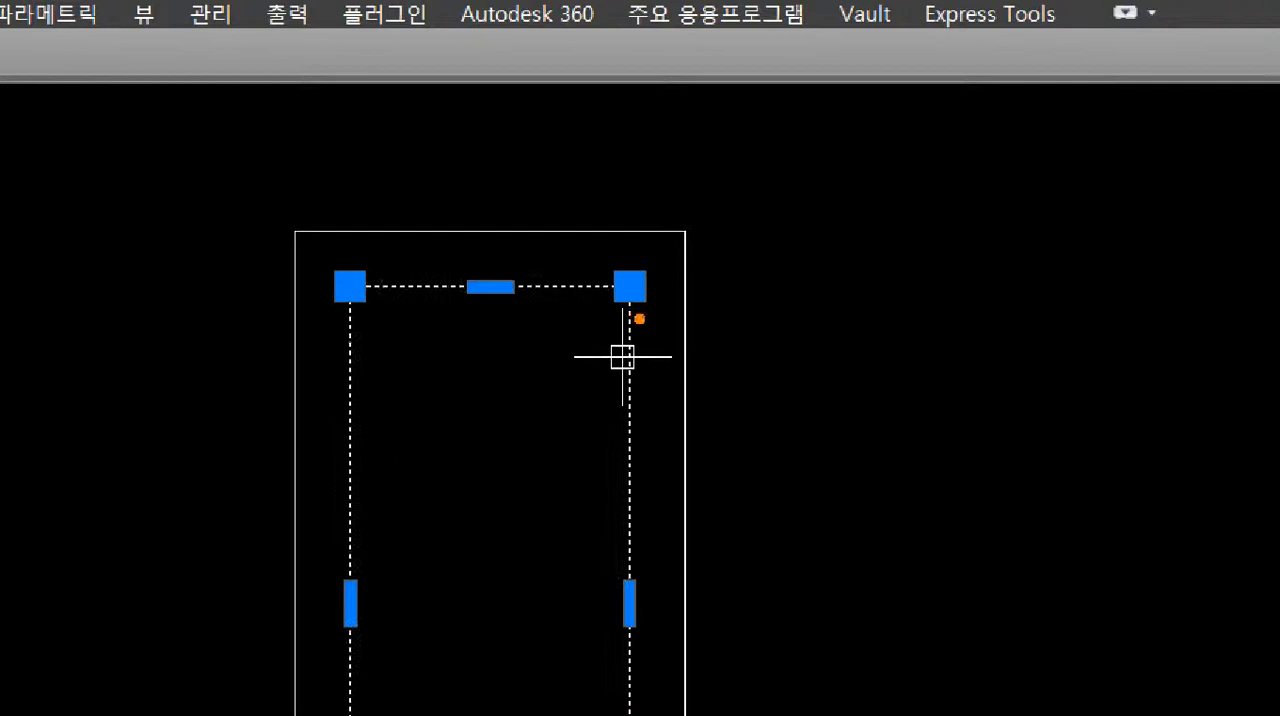
{"action": "mouse_move", "coordinate": [640, 319]}
{"action": "left_mouse_down"}
{"action": "mouse_move", "coordinate": [600, 258]}
{"action": "mouse_move", "coordinate": [652, 328]}
{"action": "left_mouse_up"}
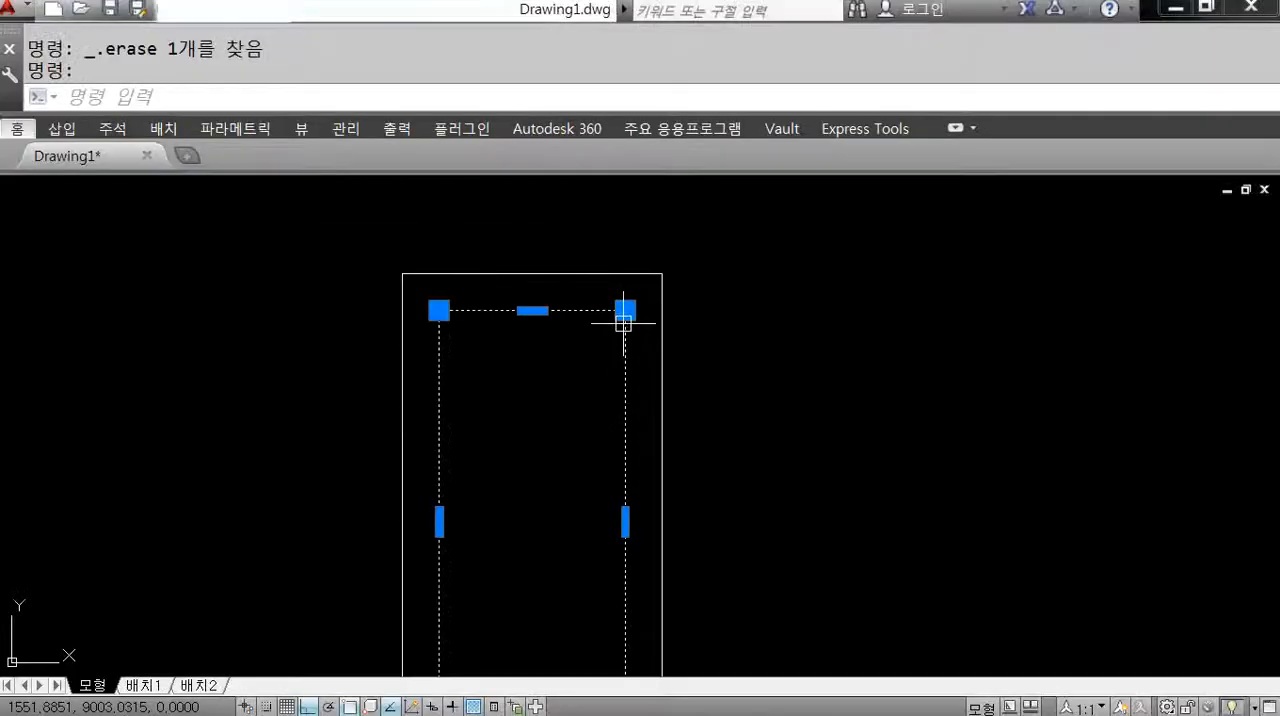
{"action": "left_click", "coordinate": [629, 286]}
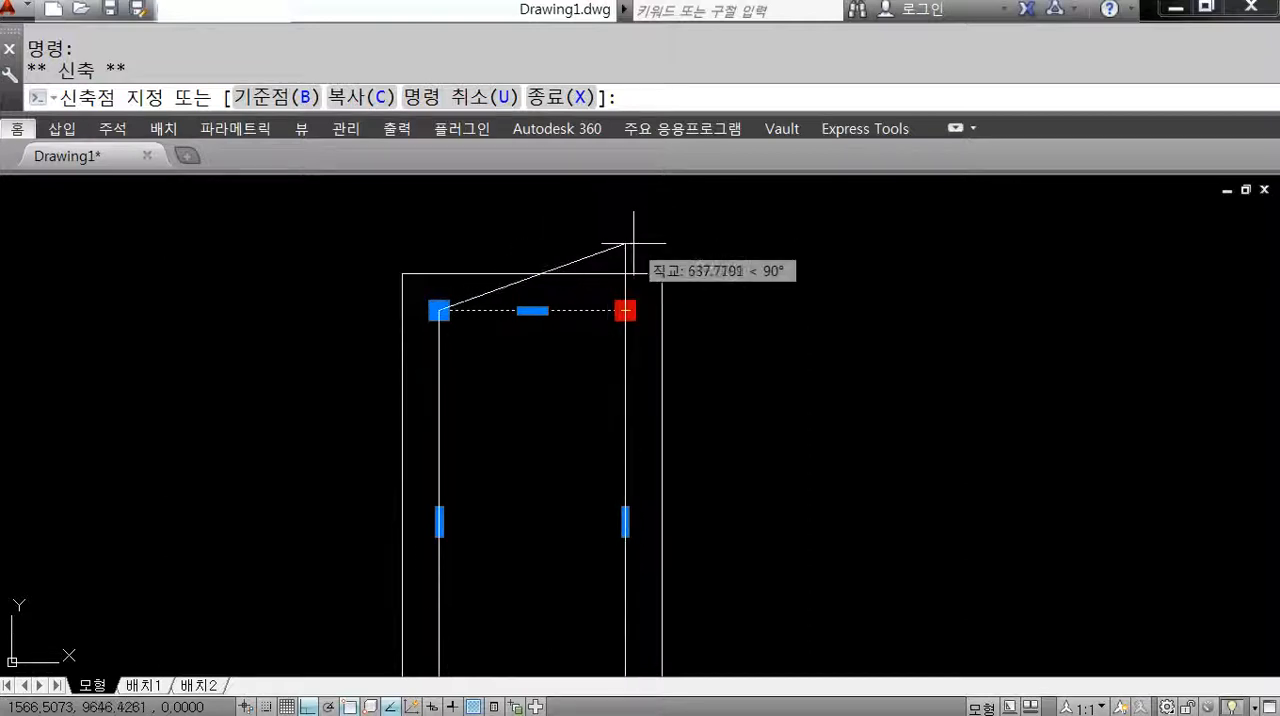
{"action": "key", "text": "Escape"}
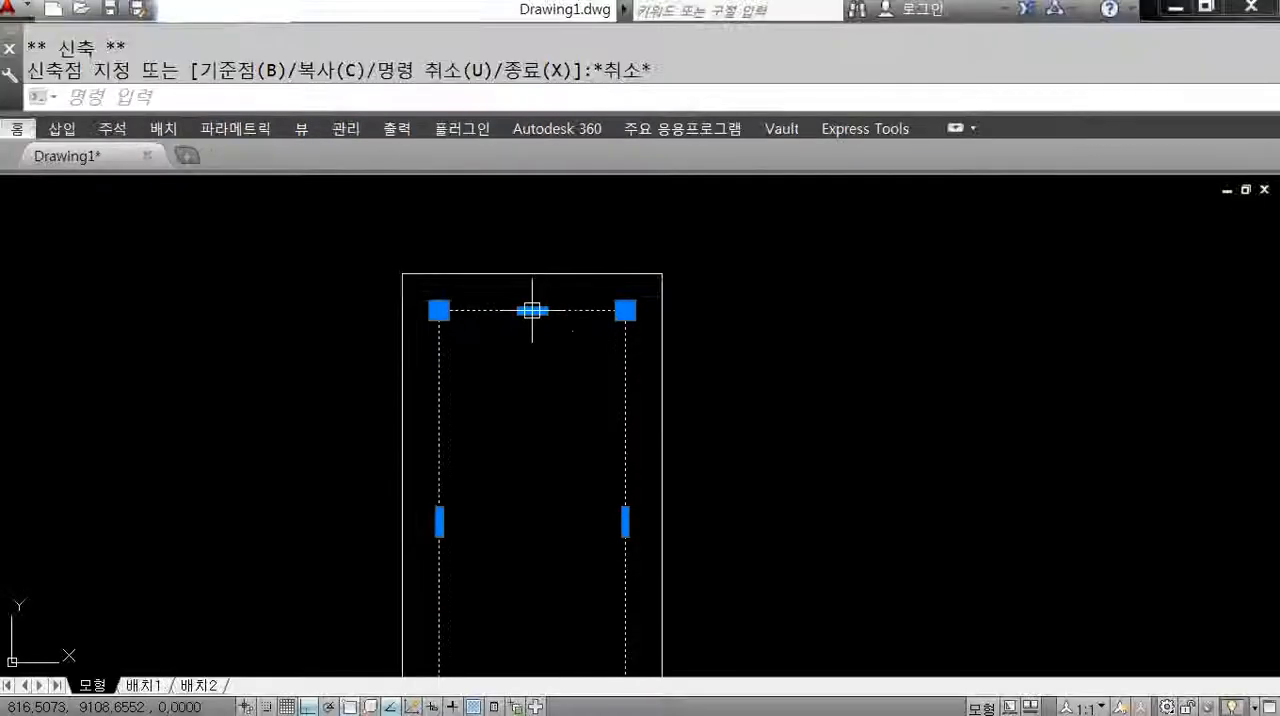
Stretch the inner rectangle's top edge upward by 100 using its midpoint grip.
{"action": "left_click", "coordinate": [527, 295]}
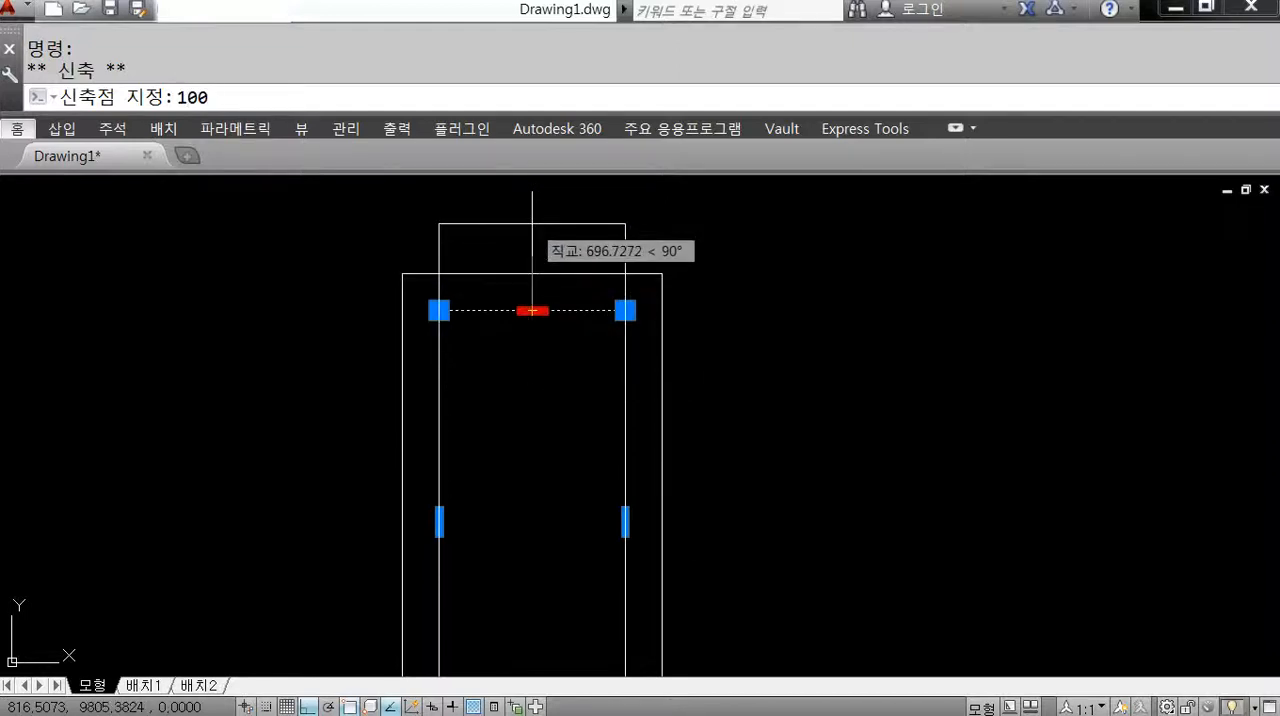
{"action": "key", "text": "Return"}
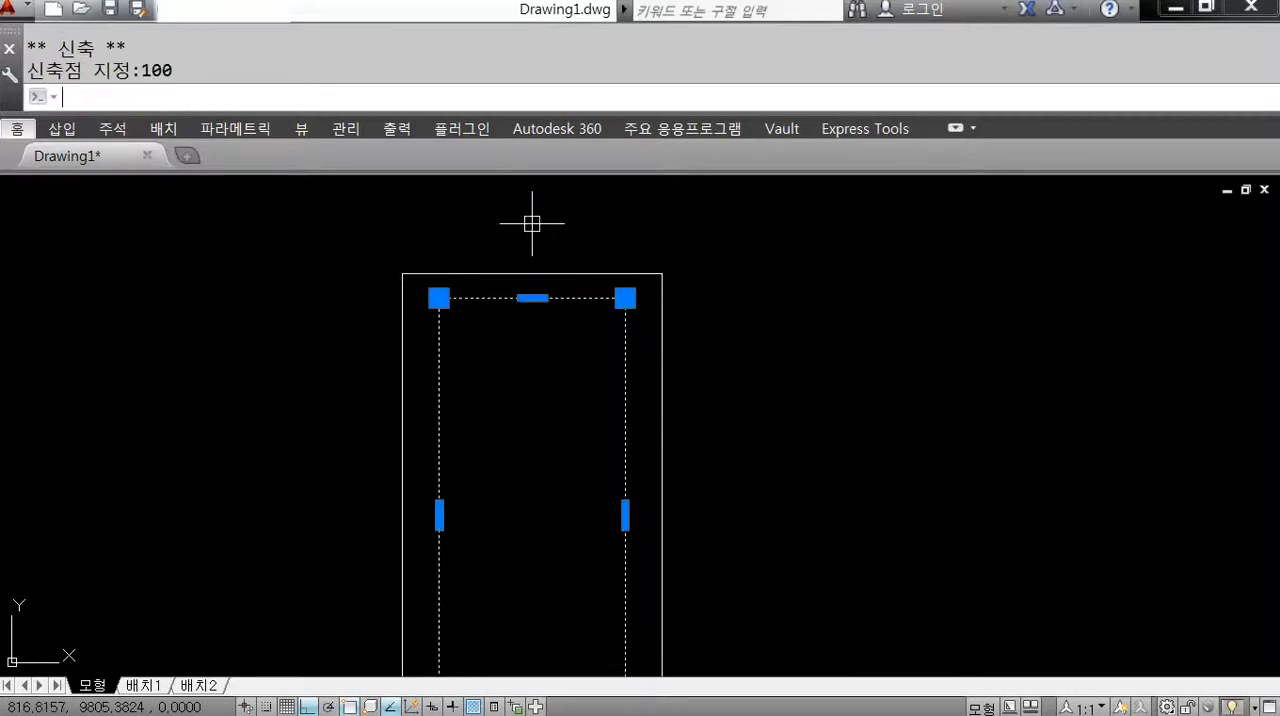
{"action": "key", "text": "Escape"}
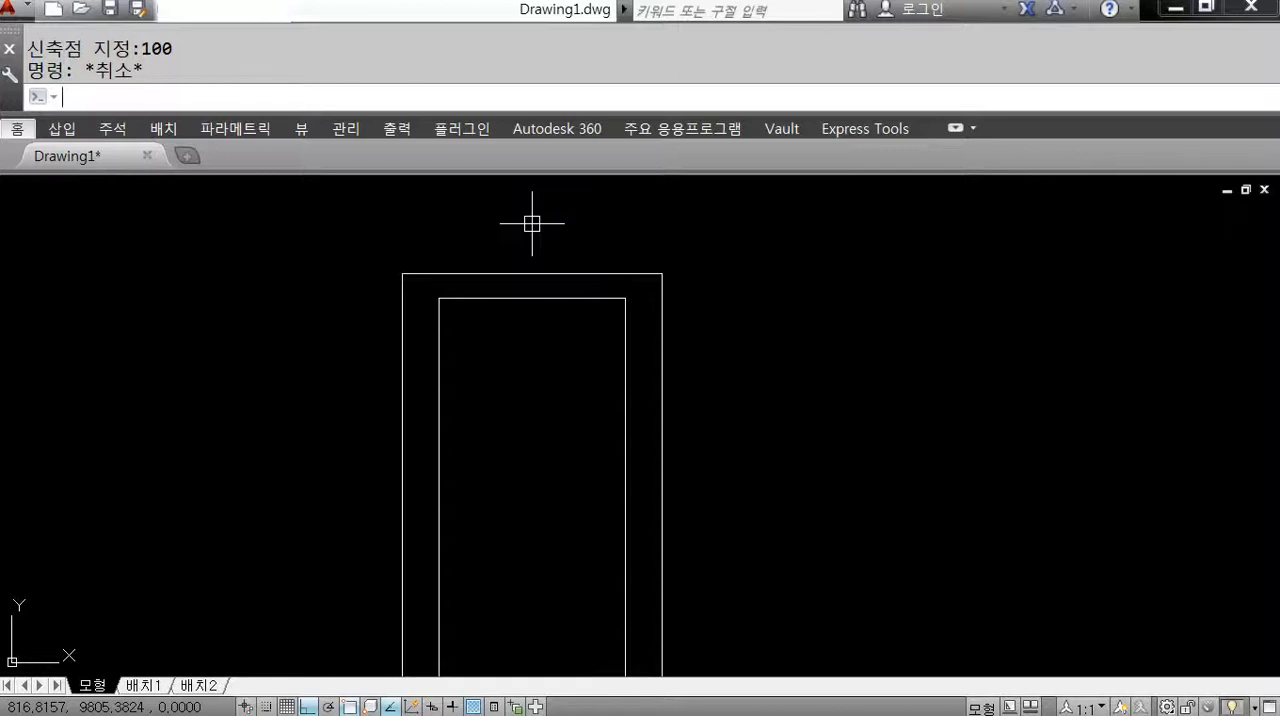
Draw a separate horizontal line to the right of the frame, near the height of its upper part.
{"action": "type", "text": "l"}
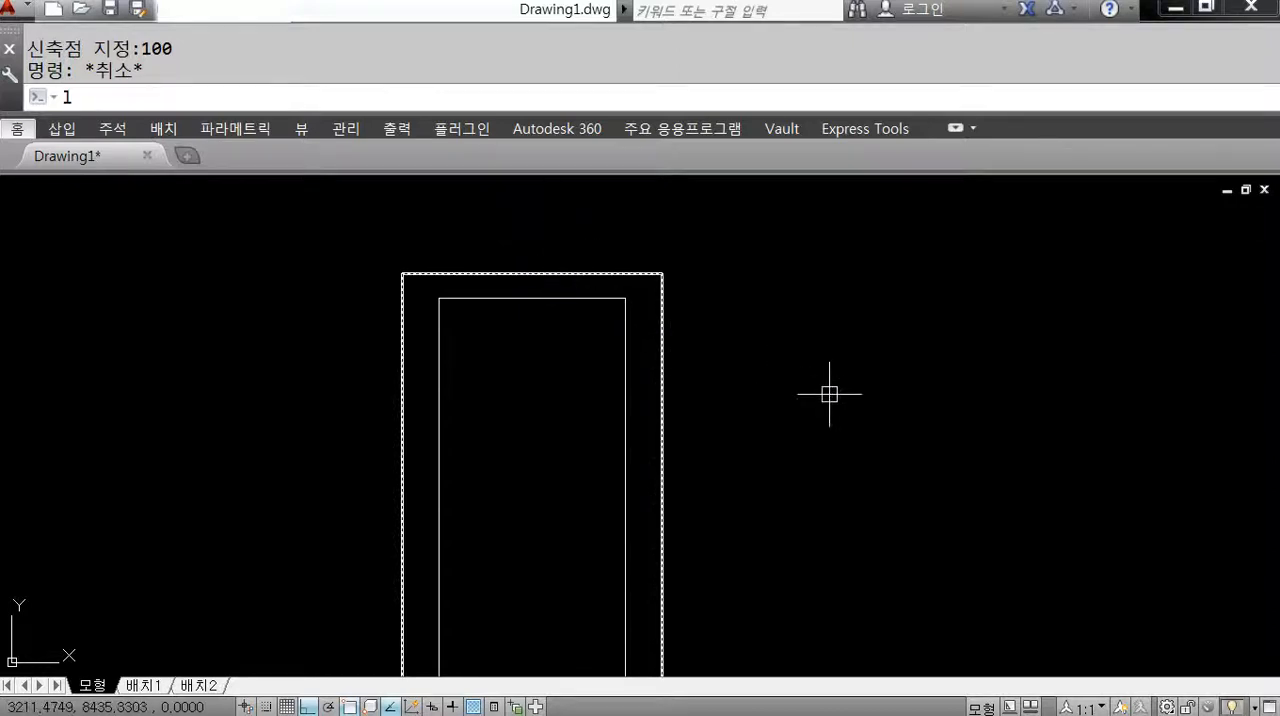
{"action": "key", "text": "Return"}
{"action": "left_click", "coordinate": [823, 320]}
{"action": "left_click", "coordinate": [979, 328]}
{"action": "key", "text": "Return"}
{"action": "left_click", "coordinate": [969, 331]}
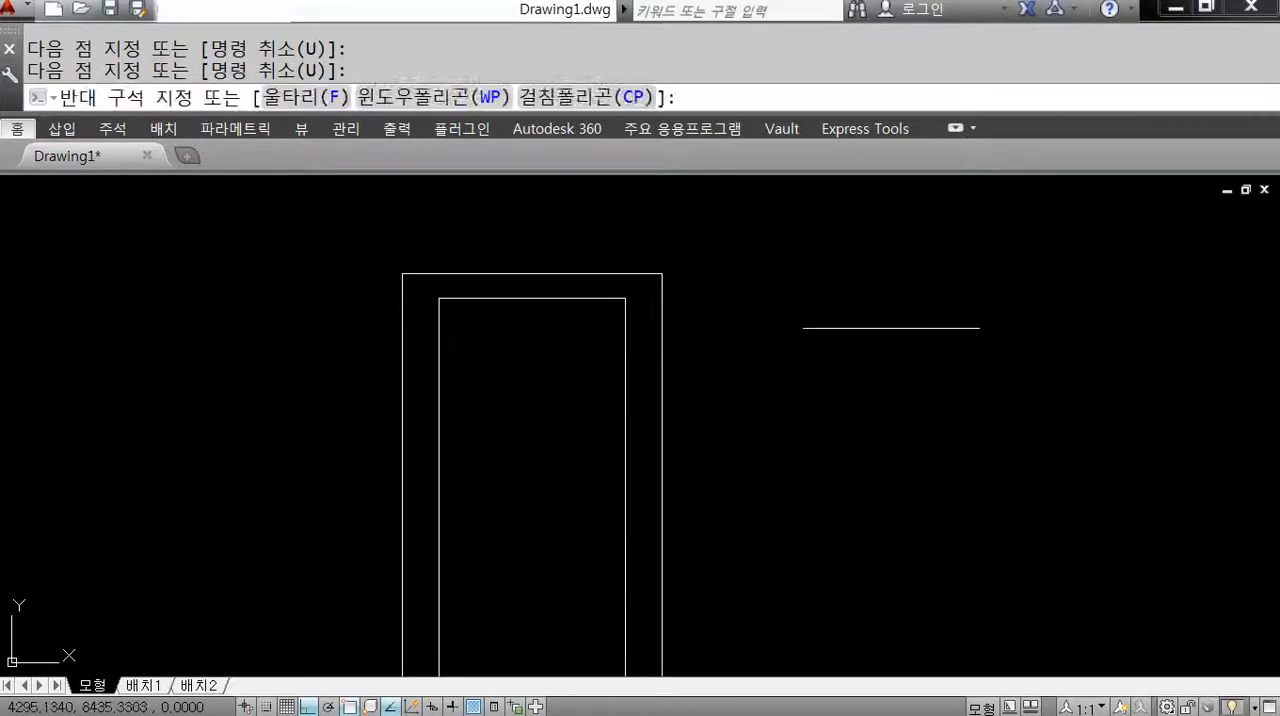
{"action": "left_click", "coordinate": [880, 289]}
{"action": "key", "text": "Escape"}
Draw two vertical lines downward, one from each endpoint of the separate horizontal line.
{"action": "type", "text": "l"}
{"action": "key", "text": "Return"}
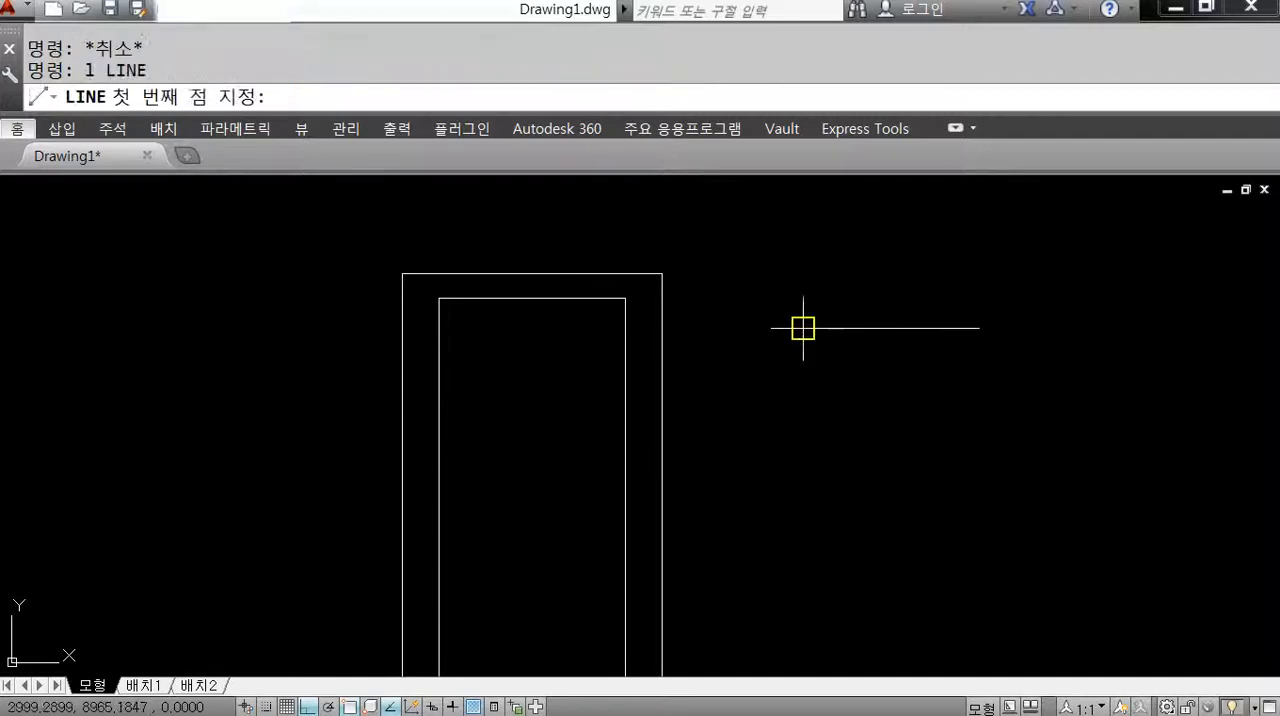
{"action": "left_click", "coordinate": [803, 328]}
{"action": "left_click", "coordinate": [803, 478]}
{"action": "key", "text": "Return"}
{"action": "key", "text": "Return"}
{"action": "left_click", "coordinate": [980, 328]}
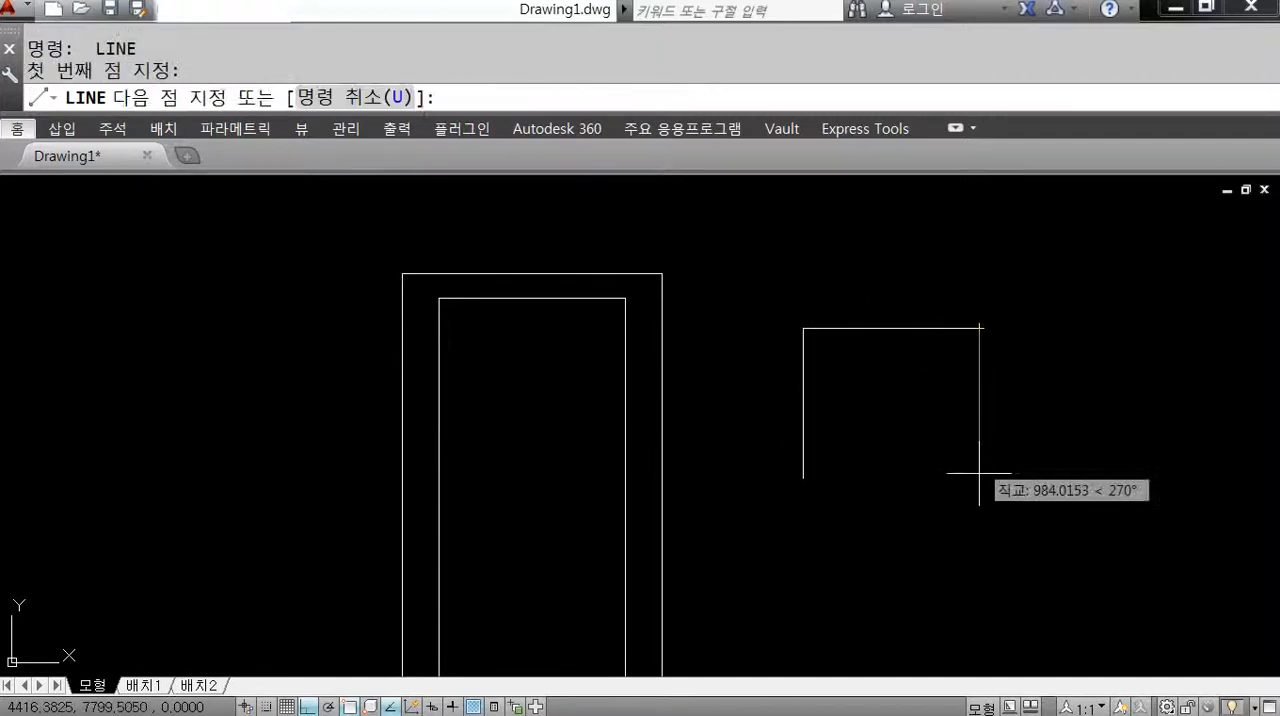
{"action": "left_click", "coordinate": [979, 490]}
{"action": "key", "text": "Return"}
Move the separate horizontal line upward by its midpoint grip, away from the two vertical lines.
{"action": "left_click", "coordinate": [838, 338]}
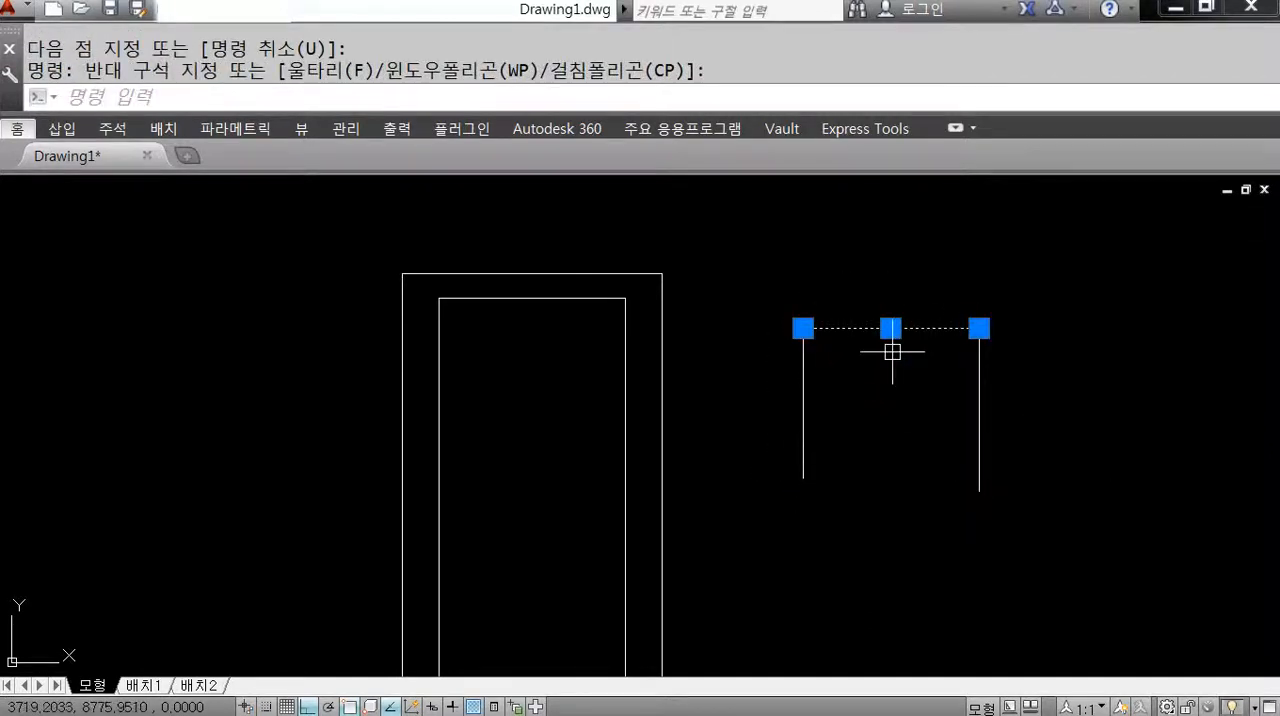
{"action": "left_click", "coordinate": [890, 328]}
{"action": "left_click", "coordinate": [890, 283]}
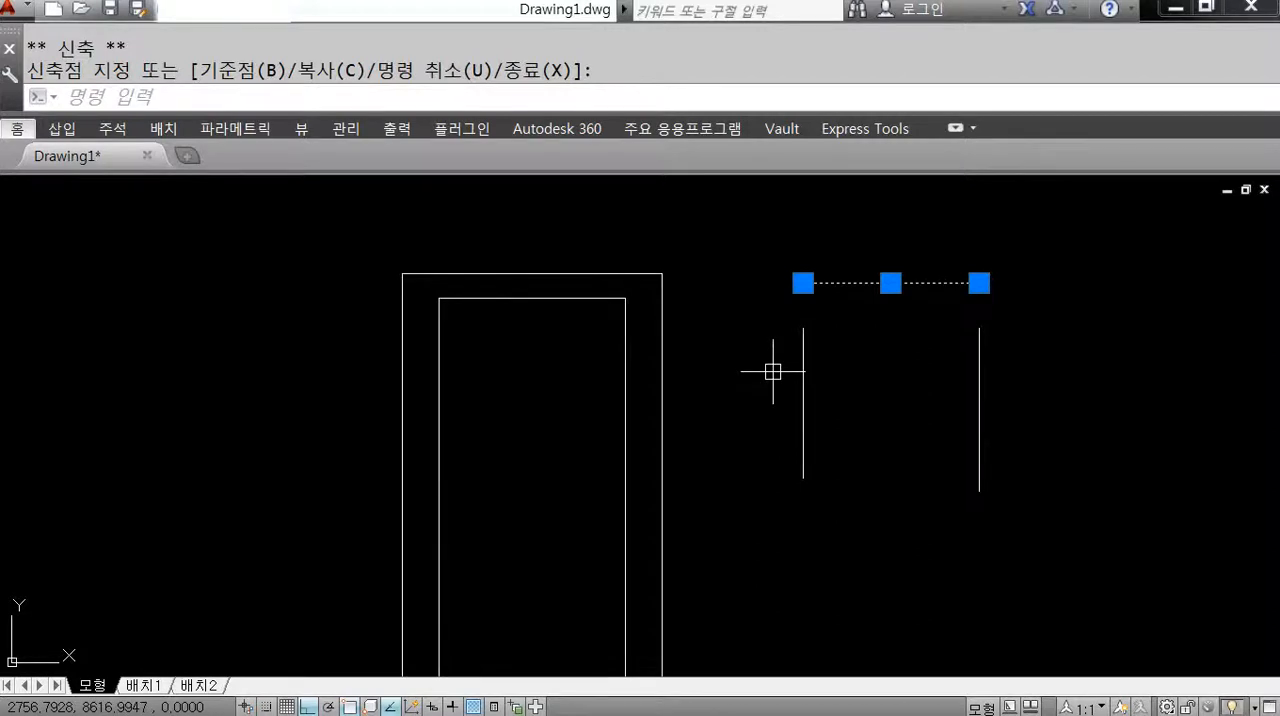
{"action": "left_click", "coordinate": [891, 283]}
Erase the horizontal line and the two vertical lines to the right of the frame.
{"action": "left_click_drag", "start_coordinate": [1046, 254], "coordinate": [772, 558]}
{"action": "key", "text": "Delete"}
{"action": "scroll", "coordinate": [729, 491], "scroll_direction": "down", "scroll_amount": 3}
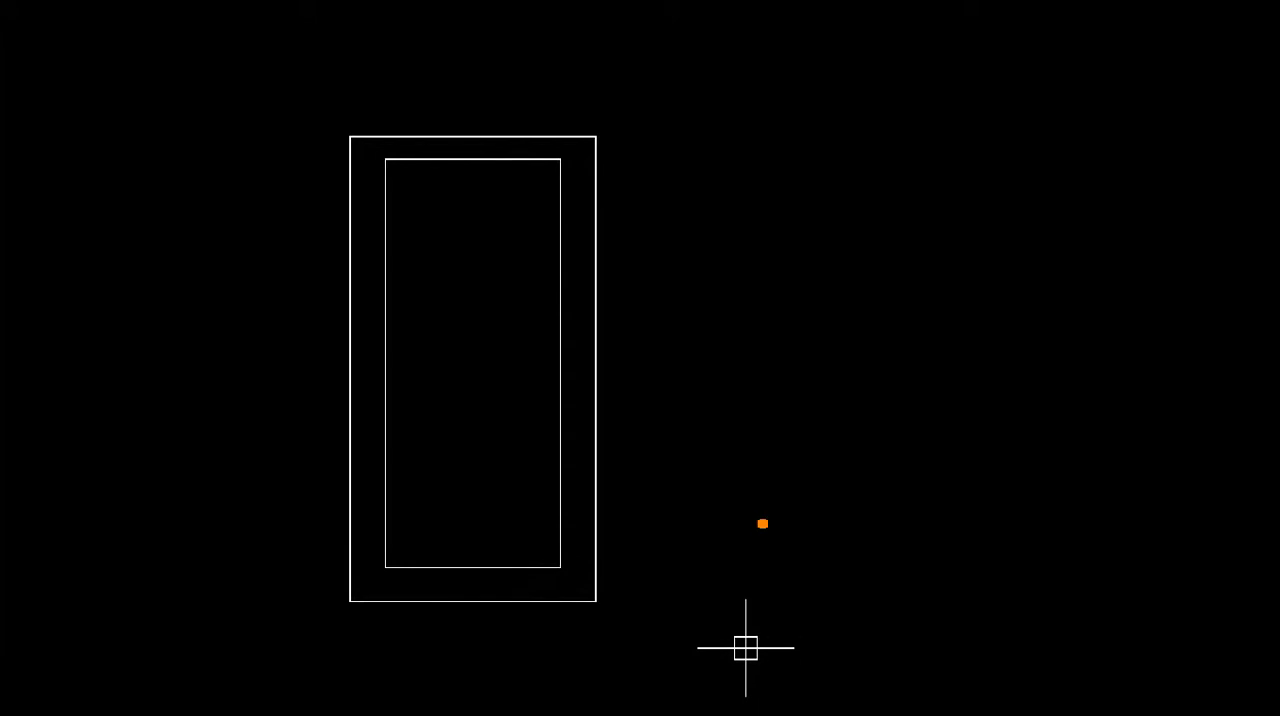
{"action": "mouse_move", "coordinate": [753, 362]}
{"action": "left_mouse_down"}
{"action": "mouse_move", "coordinate": [690, 385]}
{"action": "mouse_move", "coordinate": [748, 404]}
{"action": "left_mouse_up"}
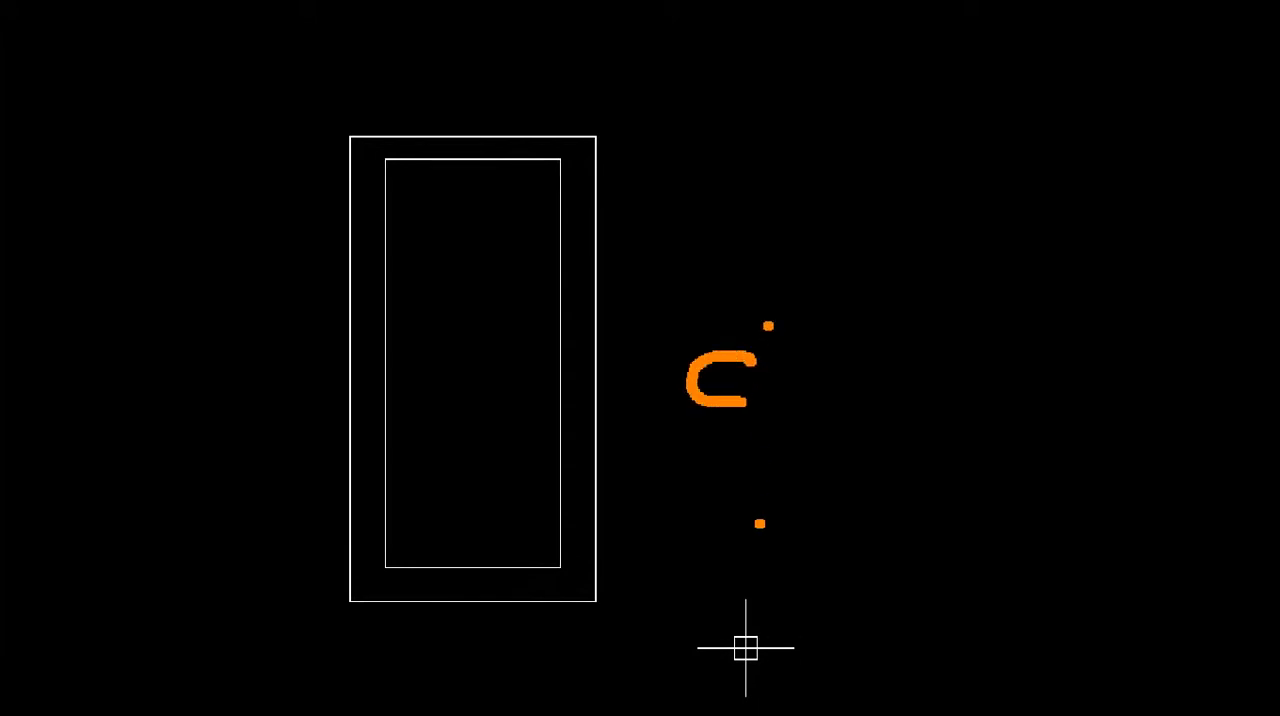
{"action": "left_click_drag", "start_coordinate": [768, 324], "coordinate": [806, 410]}
{"action": "left_click_drag", "start_coordinate": [818, 376], "coordinate": [860, 410]}
{"action": "left_click_drag", "start_coordinate": [878, 410], "coordinate": [966, 408]}
{"action": "left_click_drag", "start_coordinate": [818, 472], "coordinate": [1064, 461]}
{"action": "key", "text": "Escape"}
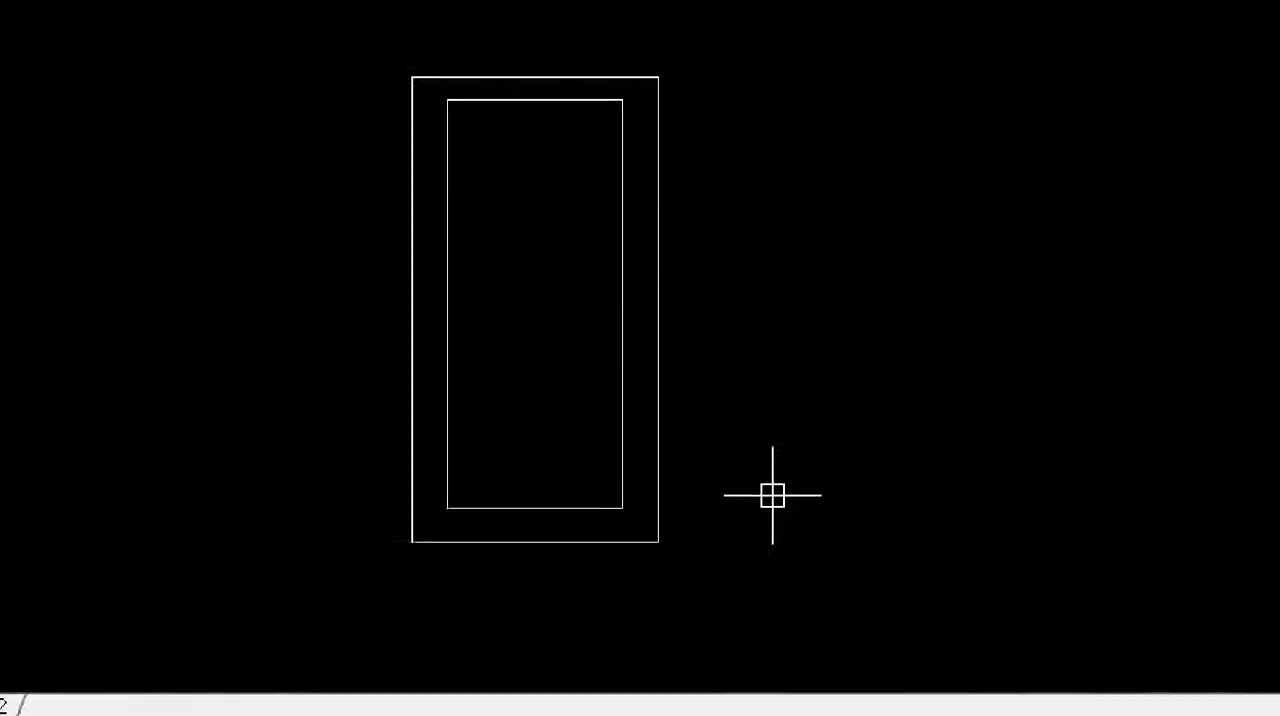
{"action": "key", "text": "ctrl+2"}
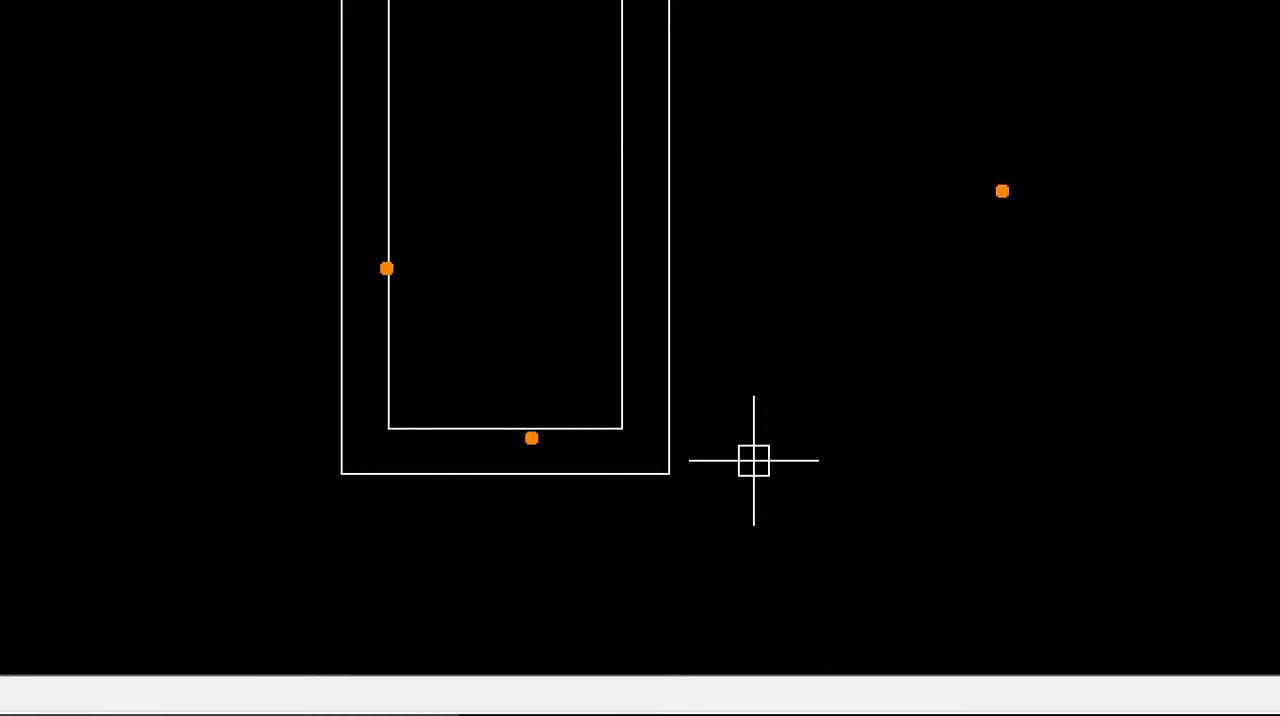
{"action": "mouse_move", "coordinate": [1126, 116]}
{"action": "left_mouse_down"}
{"action": "mouse_move", "coordinate": [986, 111]}
{"action": "mouse_move", "coordinate": [945, 301]}
{"action": "left_mouse_up"}
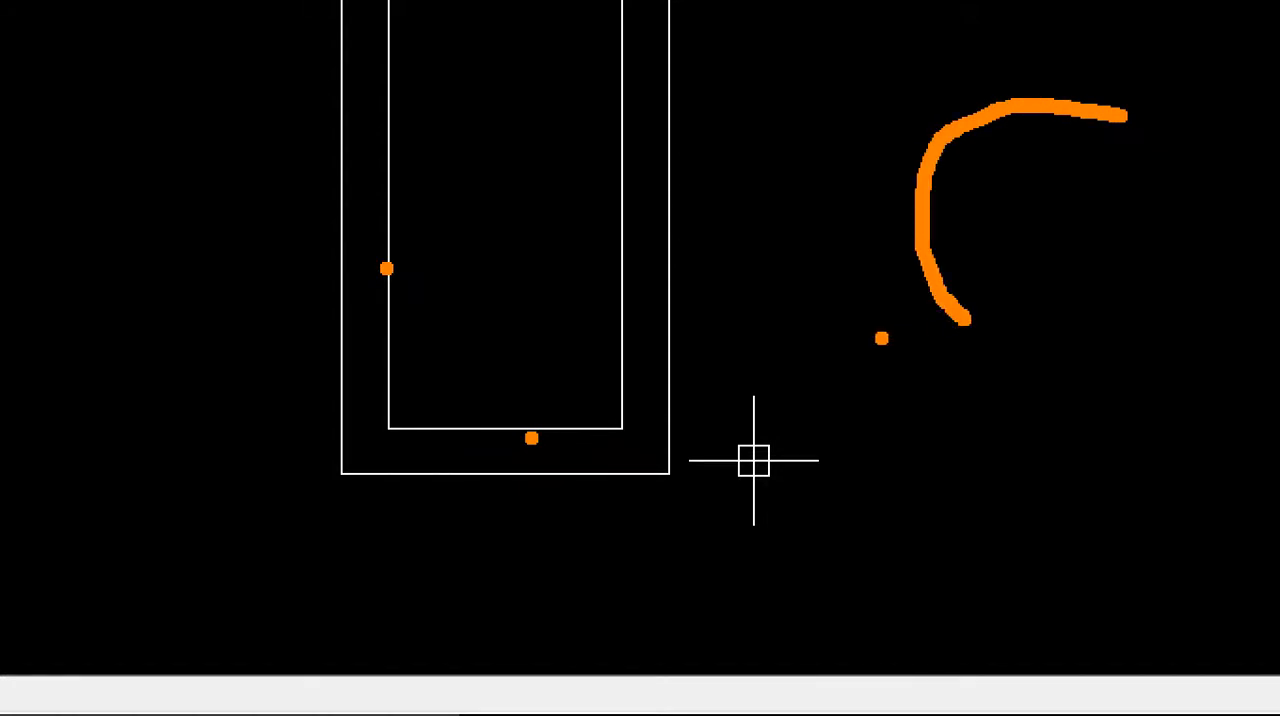
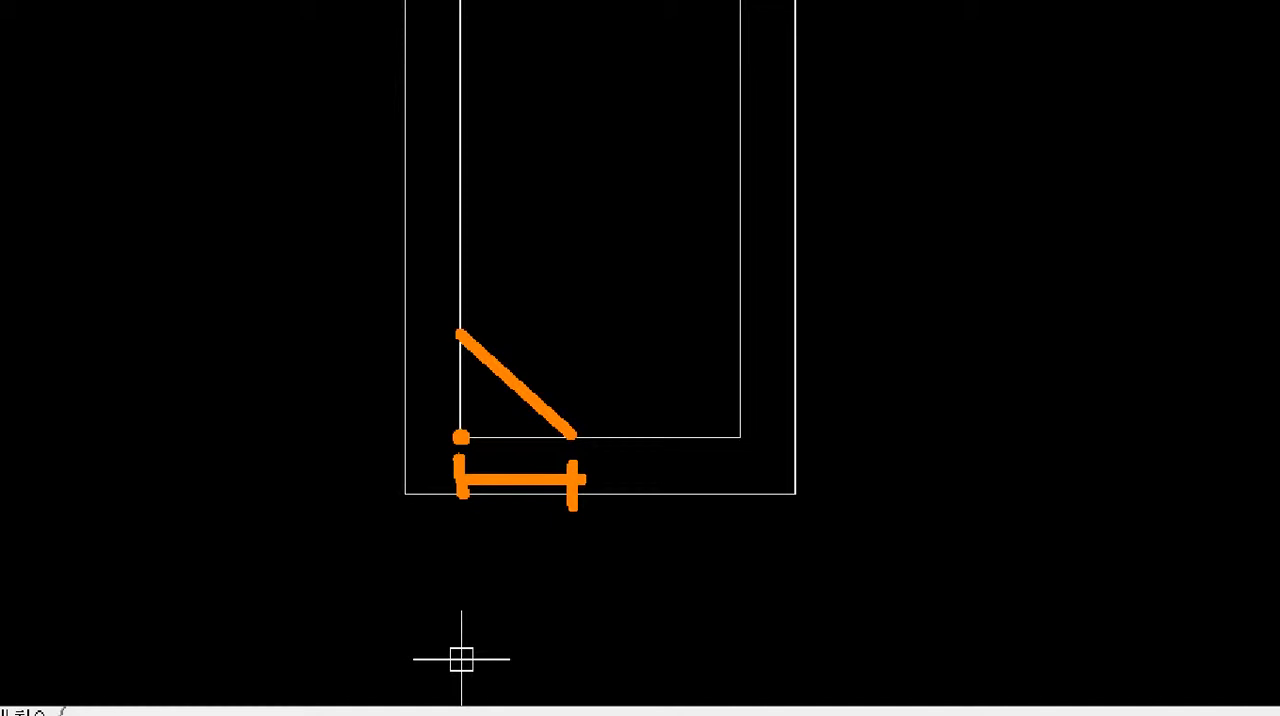
{"action": "mouse_move", "coordinate": [494, 520]}
{"action": "left_mouse_down"}
{"action": "mouse_move", "coordinate": [525, 573]}
{"action": "mouse_move", "coordinate": [603, 542]}
{"action": "mouse_move", "coordinate": [563, 516]}
{"action": "left_mouse_up"}
{"action": "left_click_drag", "start_coordinate": [401, 395], "coordinate": [433, 405]}
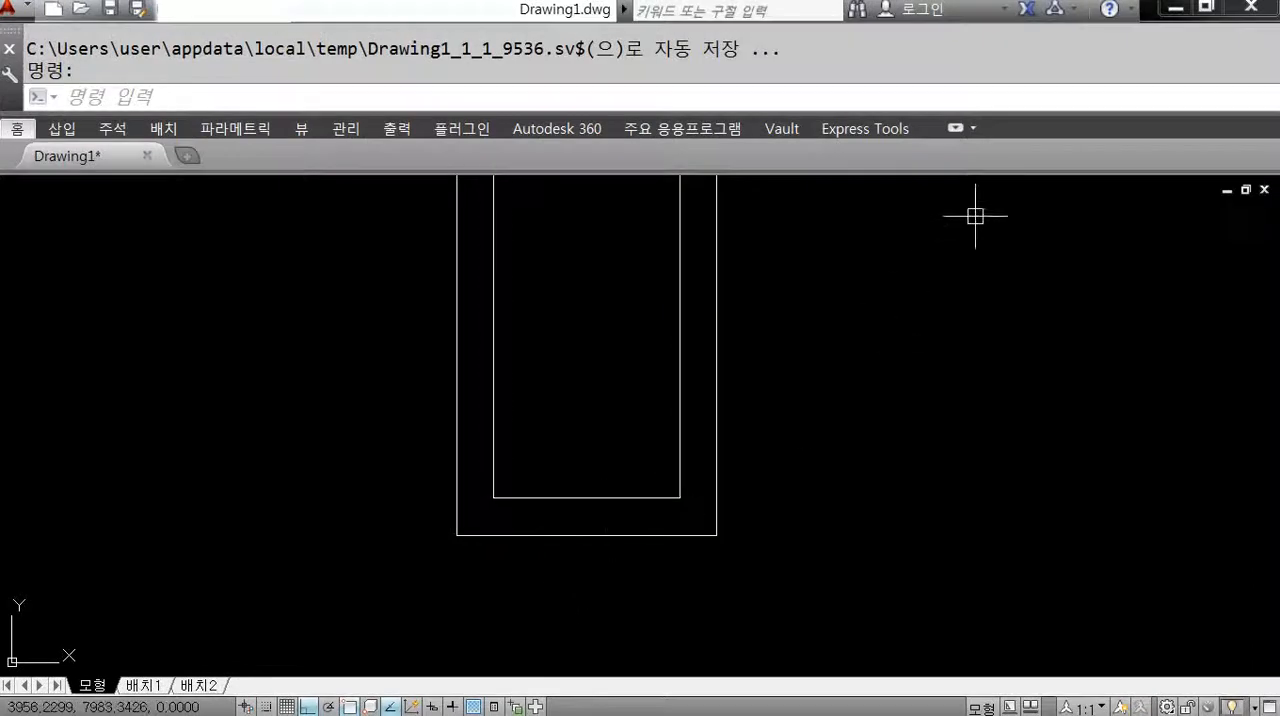
Expand the collapsed ribbon to show the full tool panels and start the Chamfer command.
{"action": "left_click", "coordinate": [955, 128]}
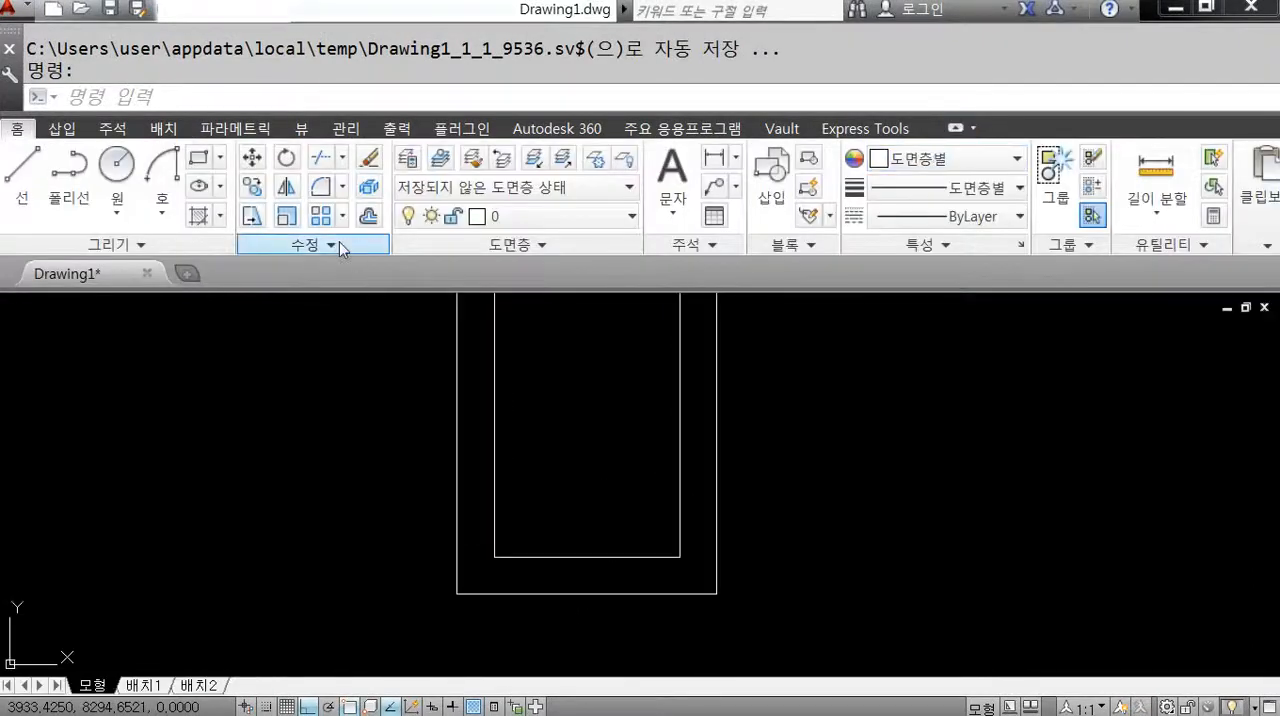
{"action": "left_click", "coordinate": [342, 186]}
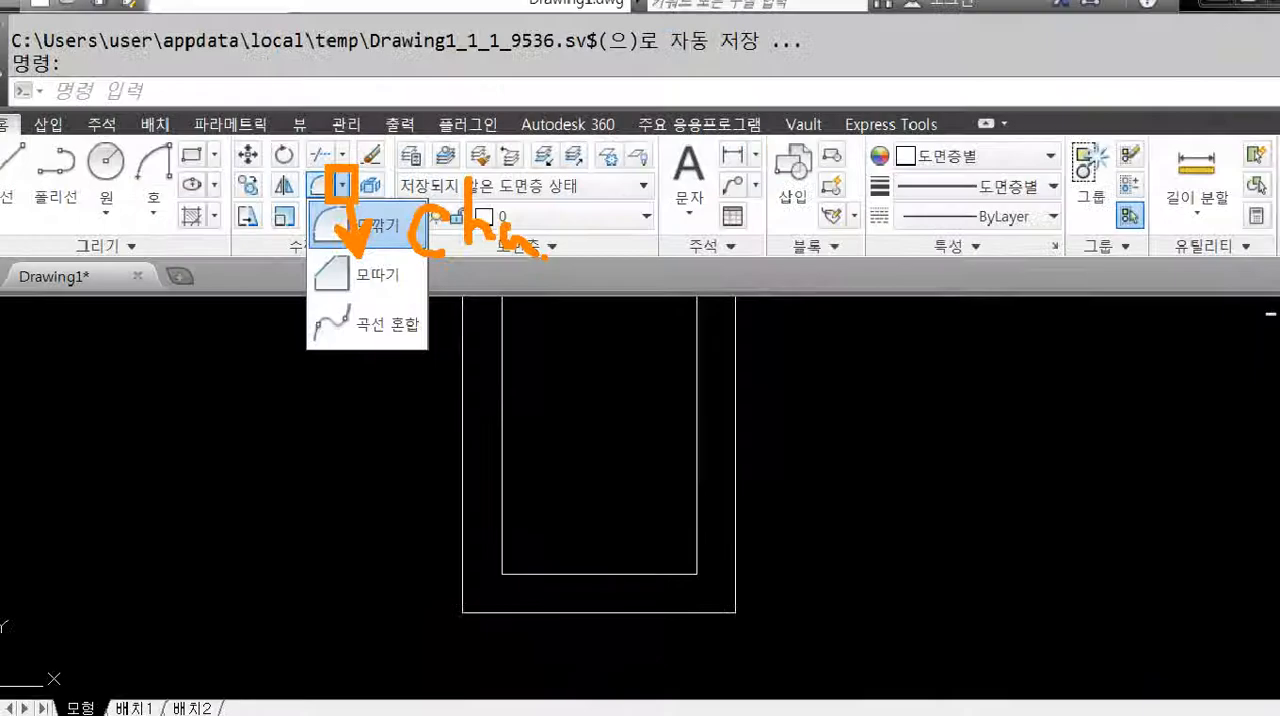
{"action": "key", "text": "Escape"}
{"action": "type", "text": "ch"}
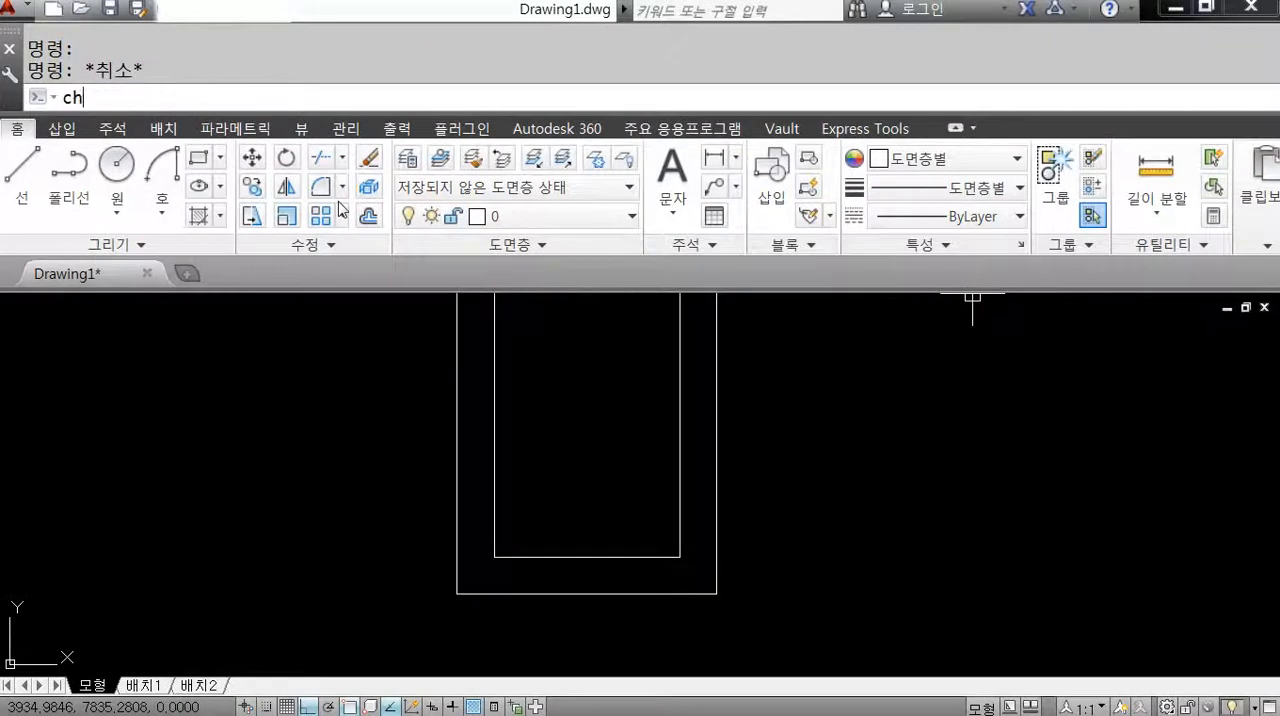
{"action": "type", "text": "a"}
{"action": "key", "text": "Return"}
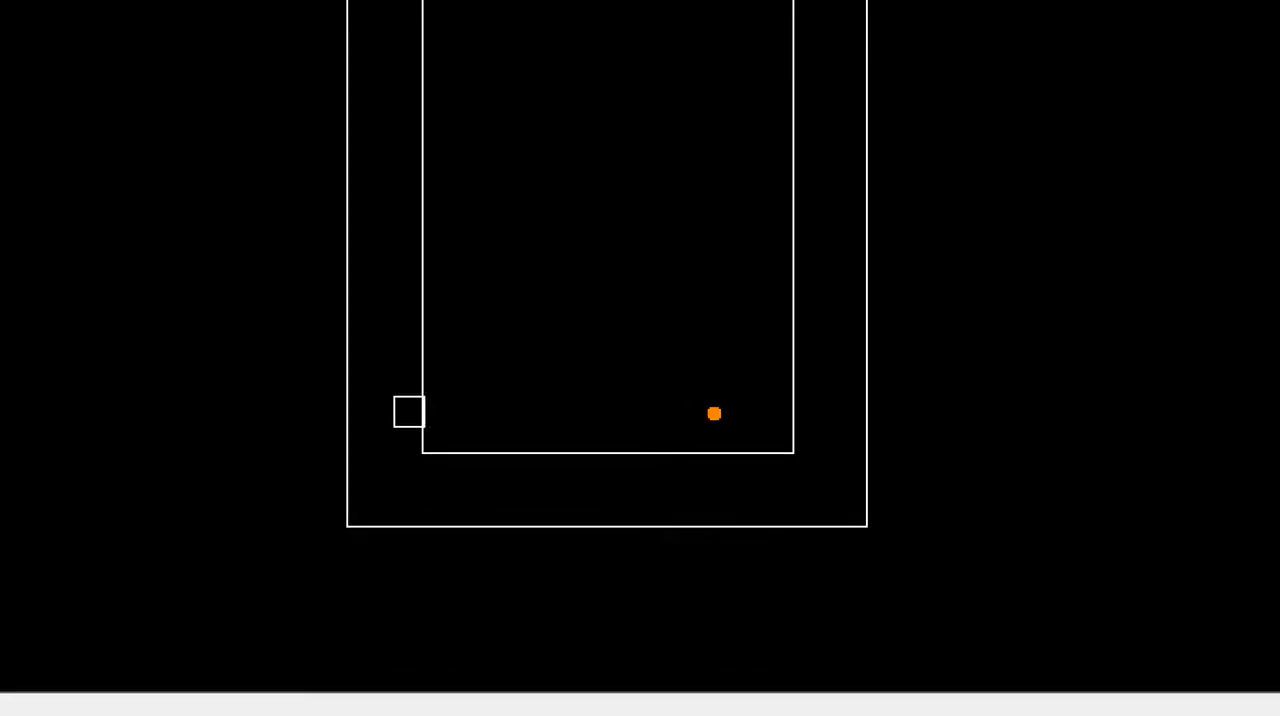
{"action": "mouse_move", "coordinate": [424, 317]}
{"action": "left_mouse_down", "text": "shift"}
{"action": "mouse_move", "coordinate": [566, 412]}
{"action": "mouse_move", "coordinate": [571, 444]}
{"action": "left_mouse_up", "text": "shift"}
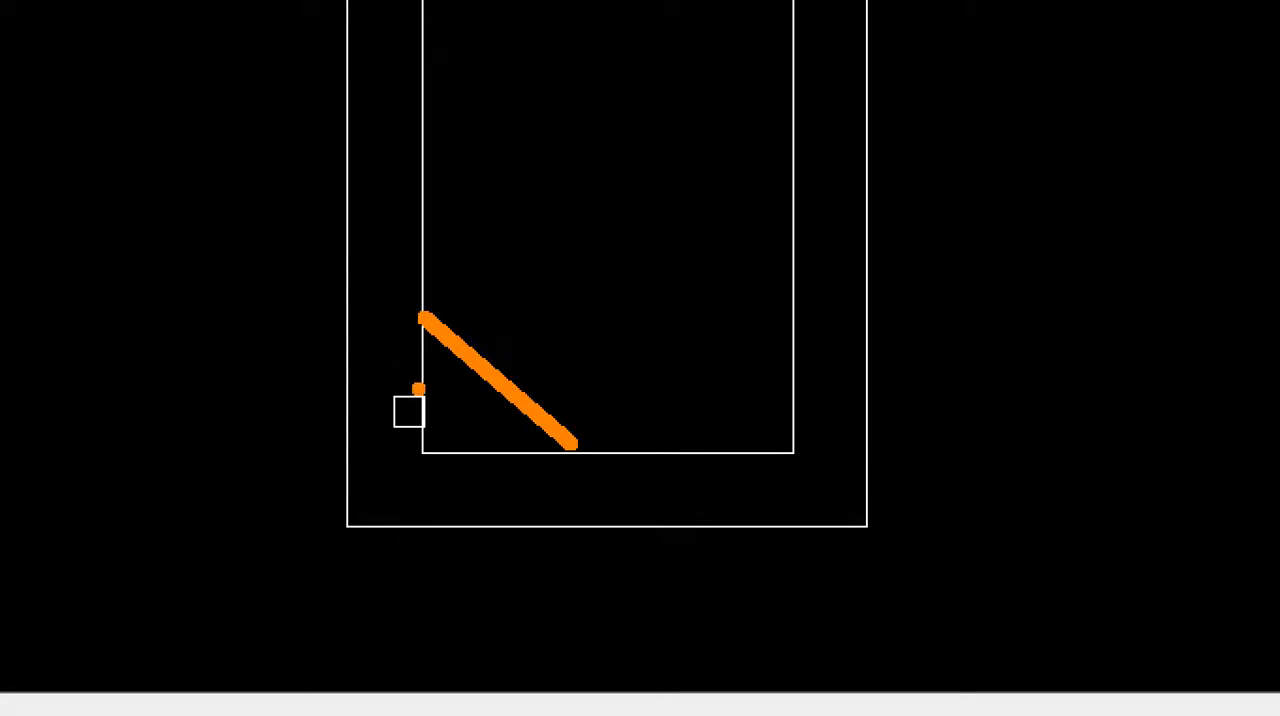
{"action": "mouse_move", "coordinate": [438, 372]}
{"action": "left_mouse_down"}
{"action": "mouse_move", "coordinate": [412, 396]}
{"action": "mouse_move", "coordinate": [402, 377]}
{"action": "left_mouse_up"}
{"action": "mouse_move", "coordinate": [465, 437]}
{"action": "left_mouse_down"}
{"action": "mouse_move", "coordinate": [457, 471]}
{"action": "mouse_move", "coordinate": [475, 495]}
{"action": "left_mouse_up"}
{"action": "key", "text": "Escape"}
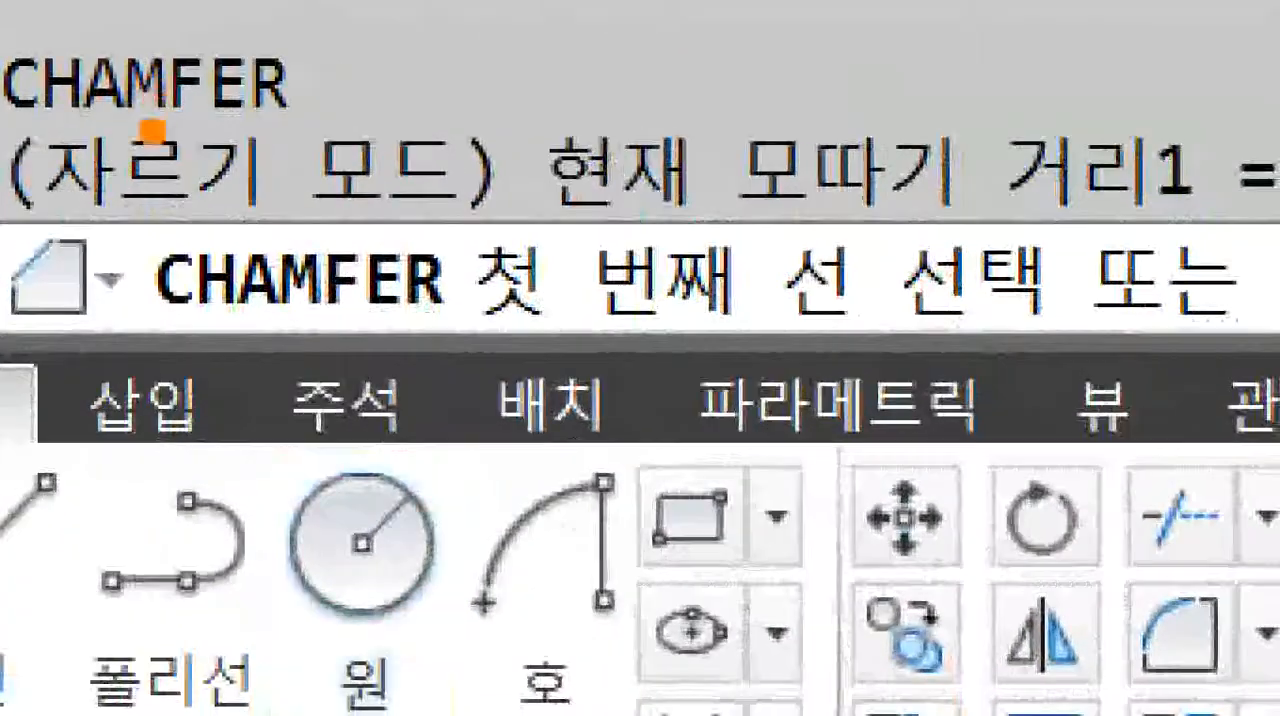
{"action": "mouse_move", "coordinate": [5, 120]}
{"action": "left_mouse_down"}
{"action": "mouse_move", "coordinate": [555, 288]}
{"action": "mouse_move", "coordinate": [543, 210]}
{"action": "mouse_move", "coordinate": [530, 232]}
{"action": "left_mouse_up"}
{"action": "left_click_drag", "start_coordinate": [422, 74], "coordinate": [862, 133]}
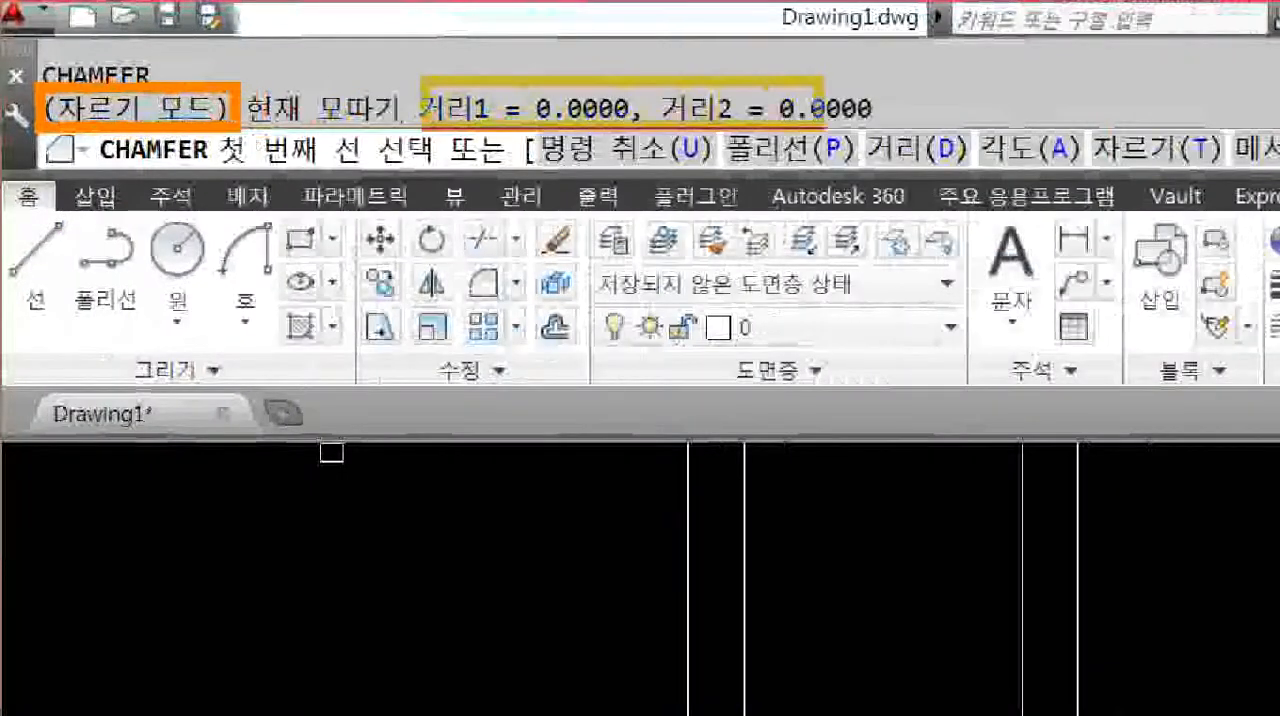
{"action": "mouse_move", "coordinate": [508, 46]}
{"action": "left_mouse_down"}
{"action": "mouse_move", "coordinate": [522, 73]}
{"action": "mouse_move", "coordinate": [592, 64]}
{"action": "left_mouse_up"}
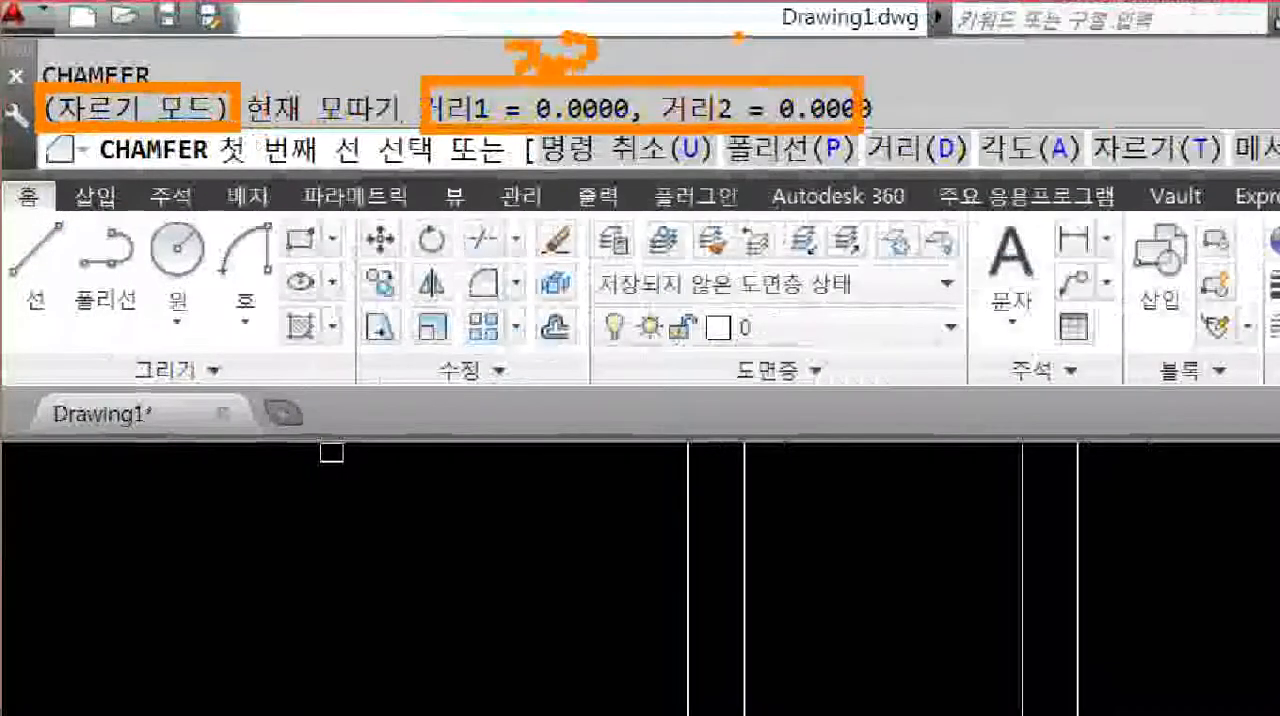
{"action": "mouse_move", "coordinate": [737, 37]}
{"action": "left_mouse_down"}
{"action": "mouse_move", "coordinate": [768, 68]}
{"action": "mouse_move", "coordinate": [810, 44]}
{"action": "left_mouse_up"}
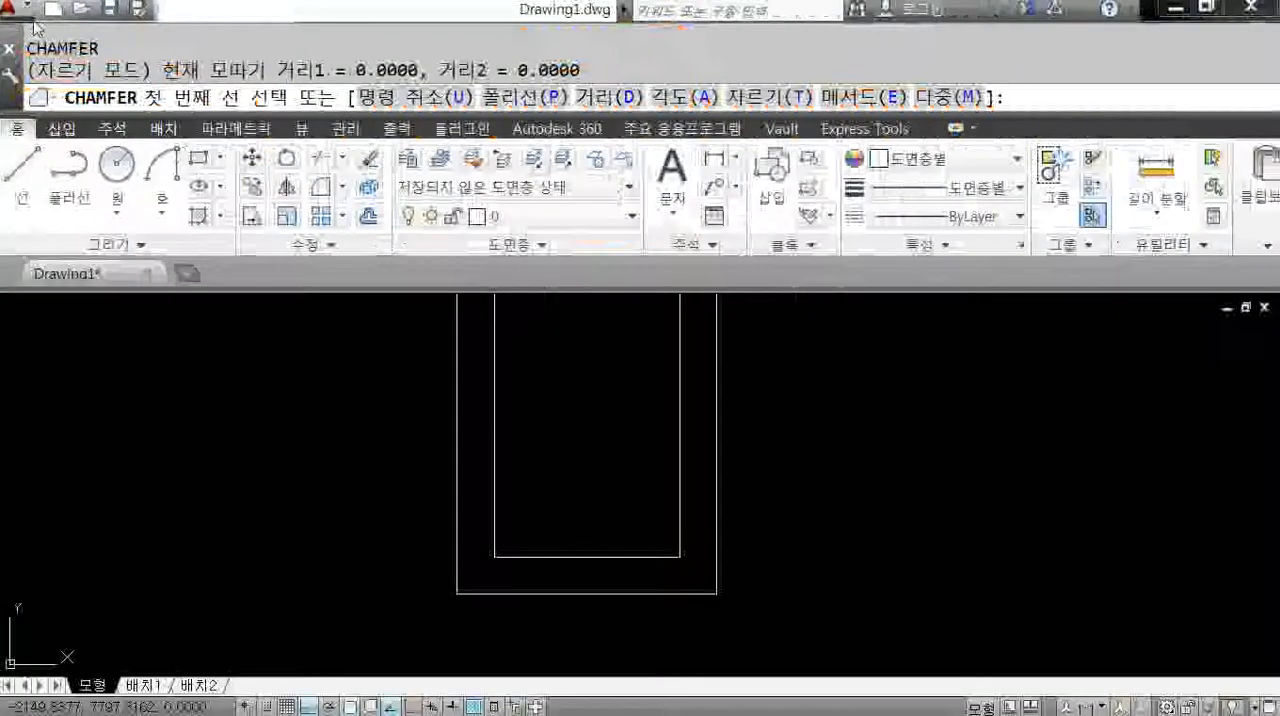
Set both the first and the second chamfer distance to 300.
{"action": "type", "text": "d"}
{"action": "key", "text": "Return"}
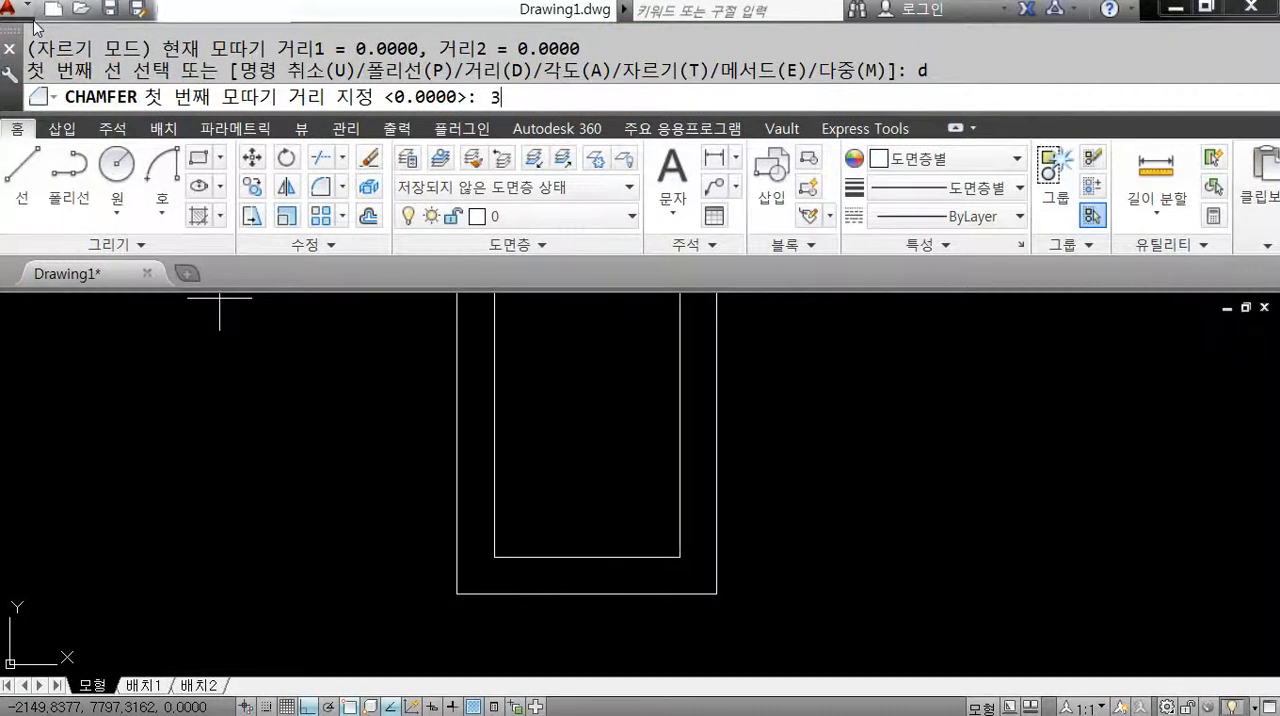
{"action": "key", "text": "Return"}
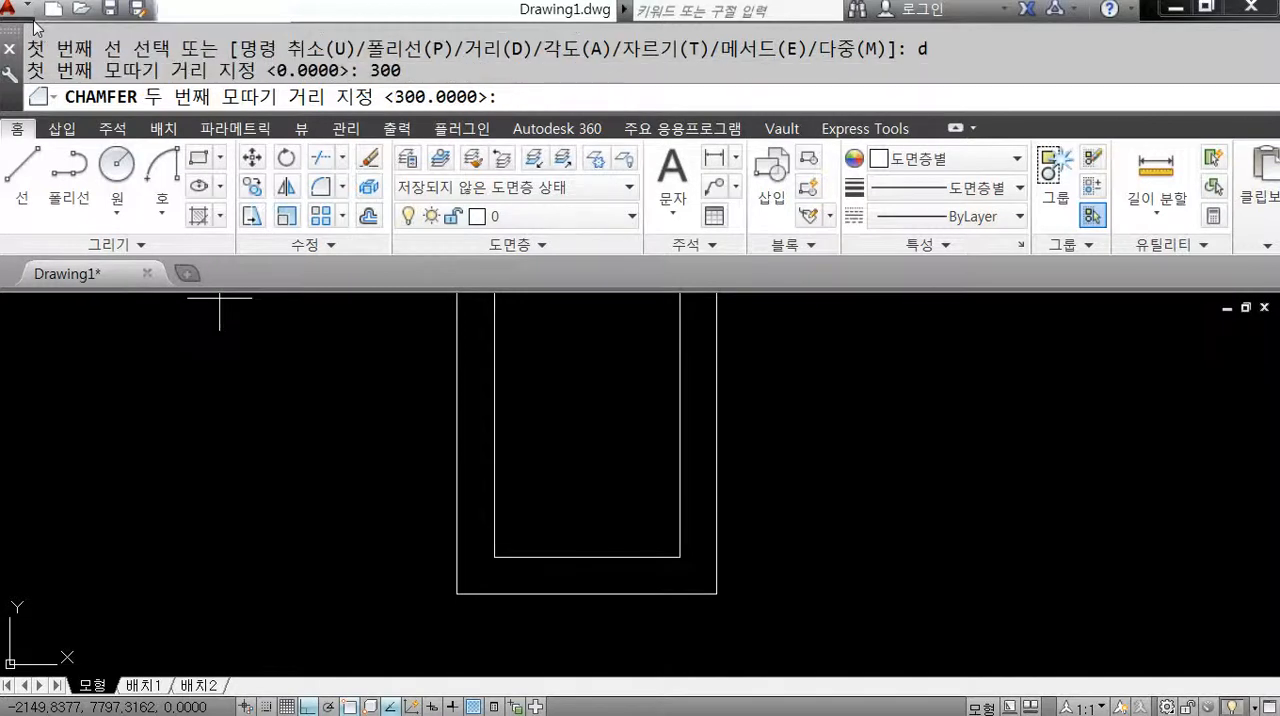
{"action": "key", "text": "Return"}
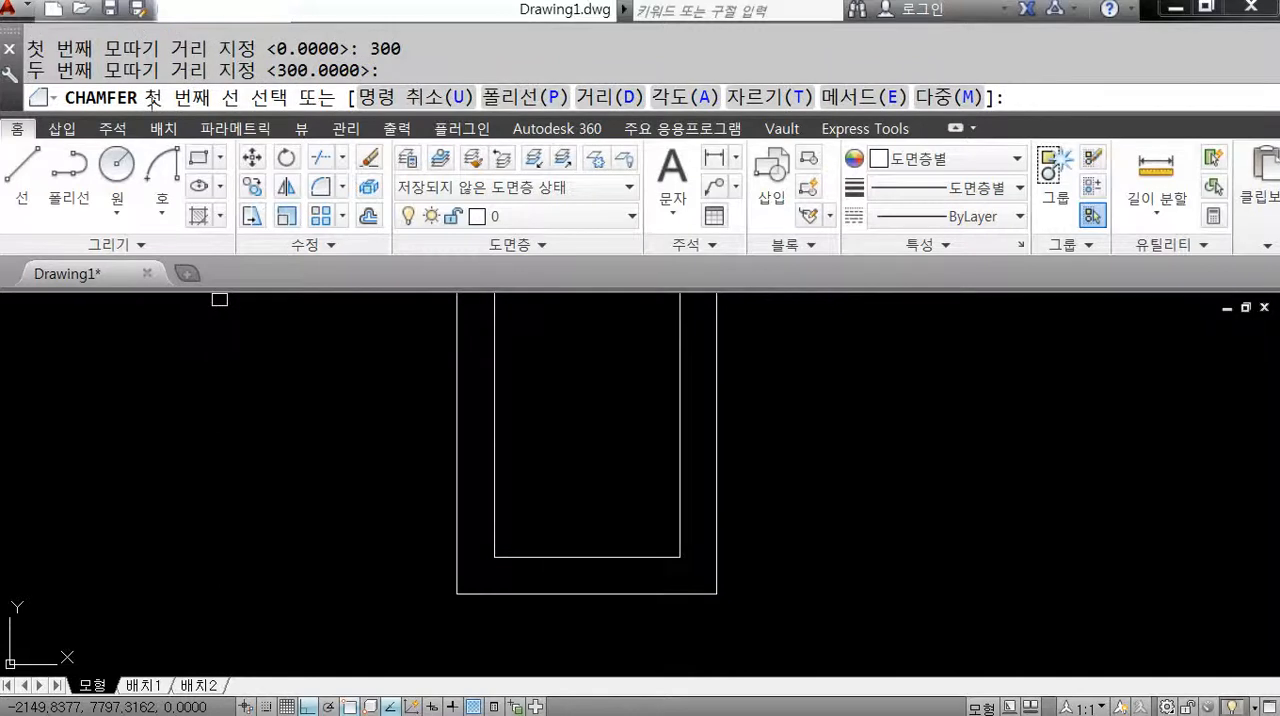
Chamfer the lower-left corner of the inner rectangle between its bottom and left edges.
{"action": "middle_click_drag", "start_coordinate": [586, 605], "coordinate": [574, 536]}
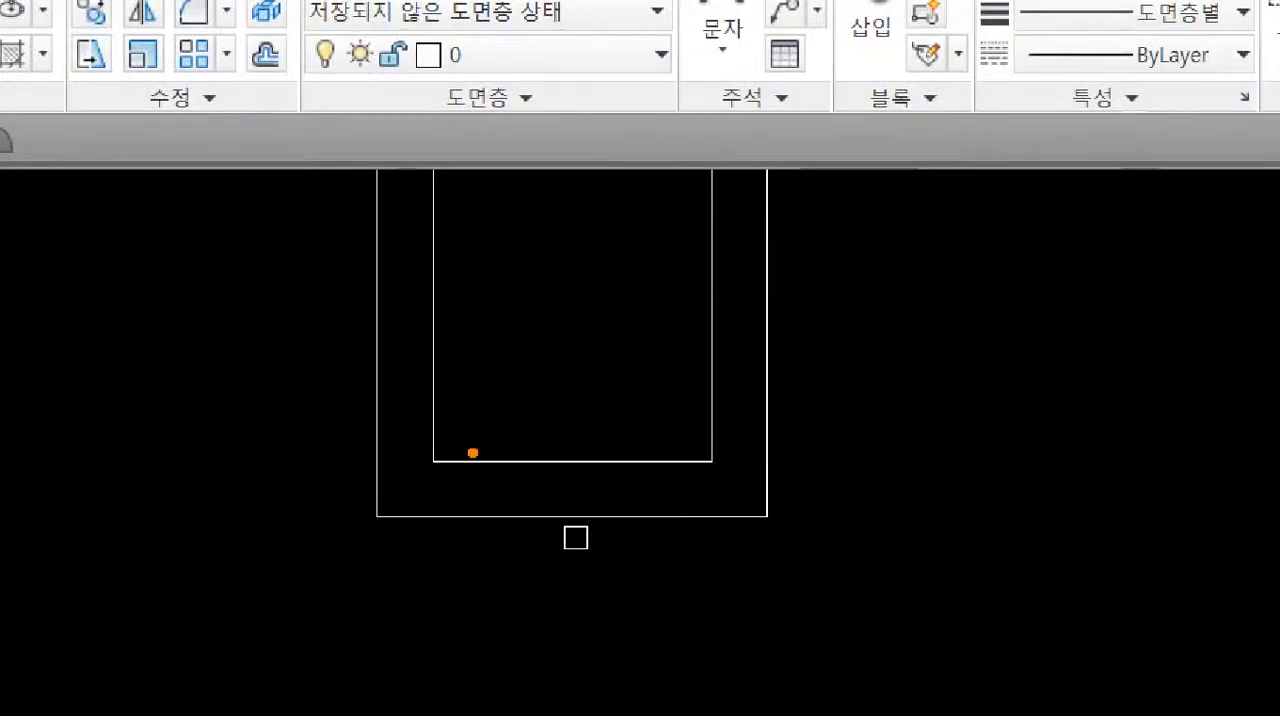
{"action": "left_click", "coordinate": [489, 463]}
{"action": "left_click", "coordinate": [430, 389]}
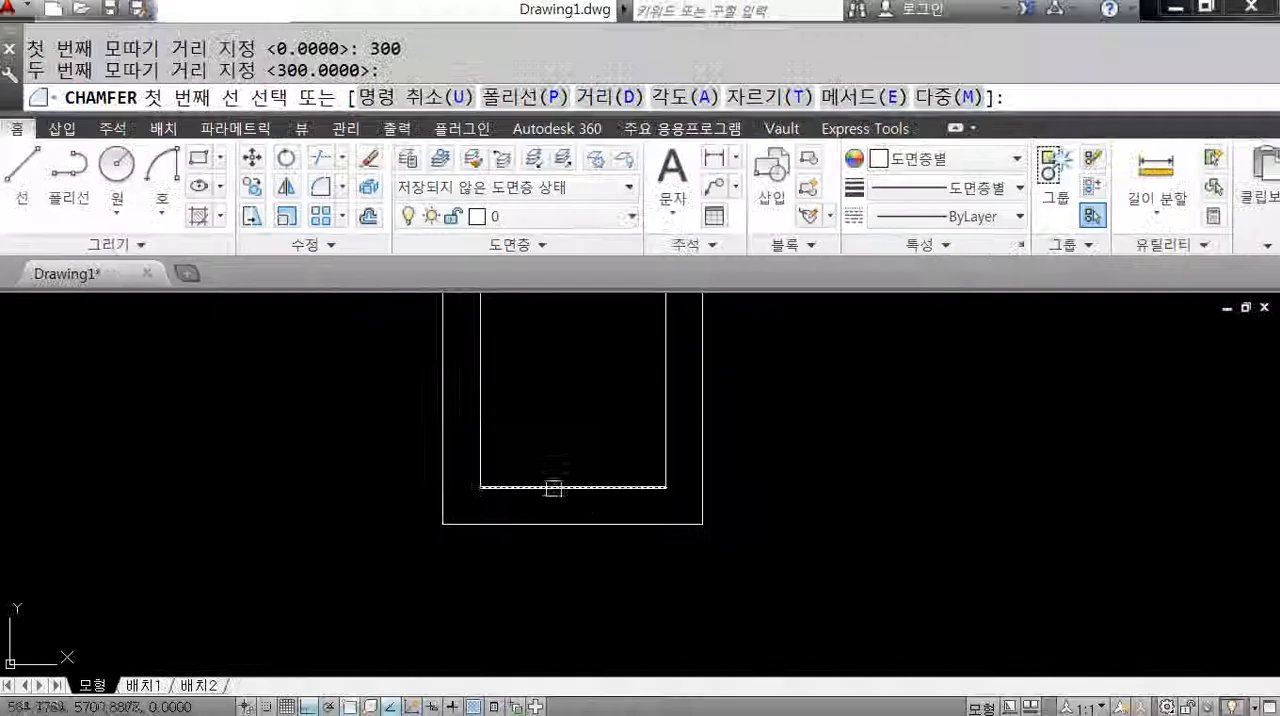
{"action": "left_click", "coordinate": [520, 461]}
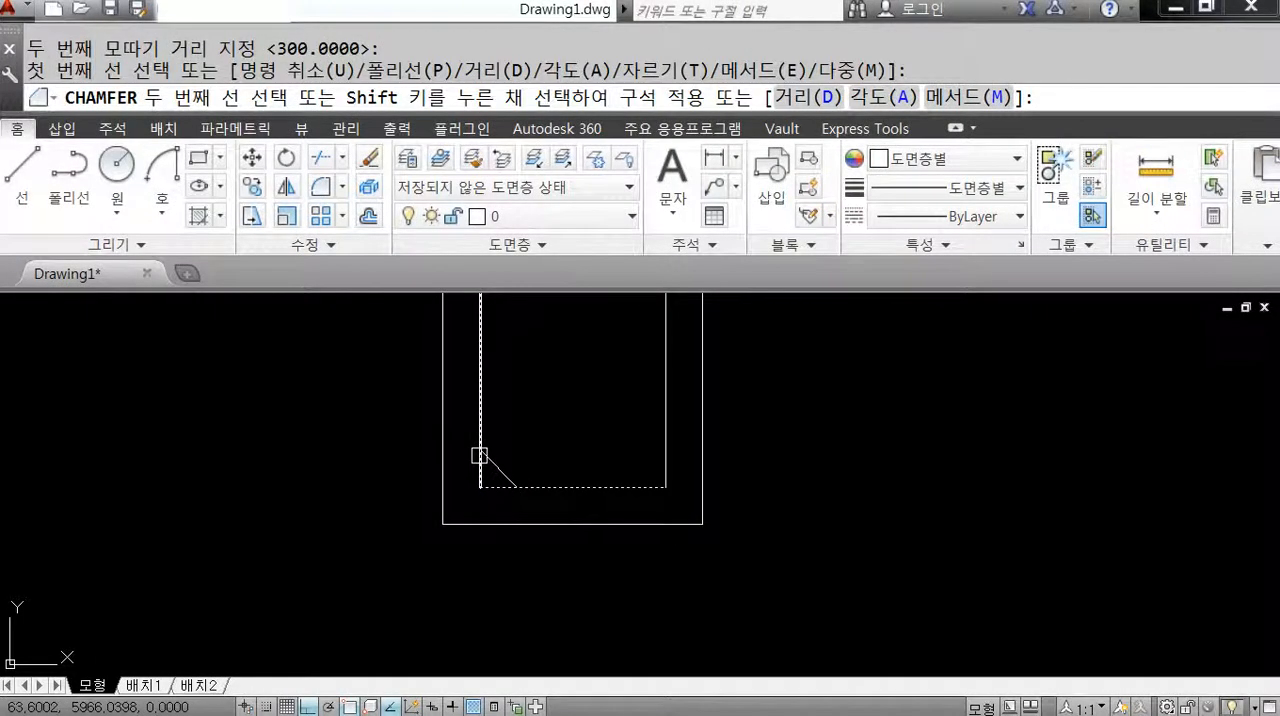
{"action": "left_click", "coordinate": [480, 455]}
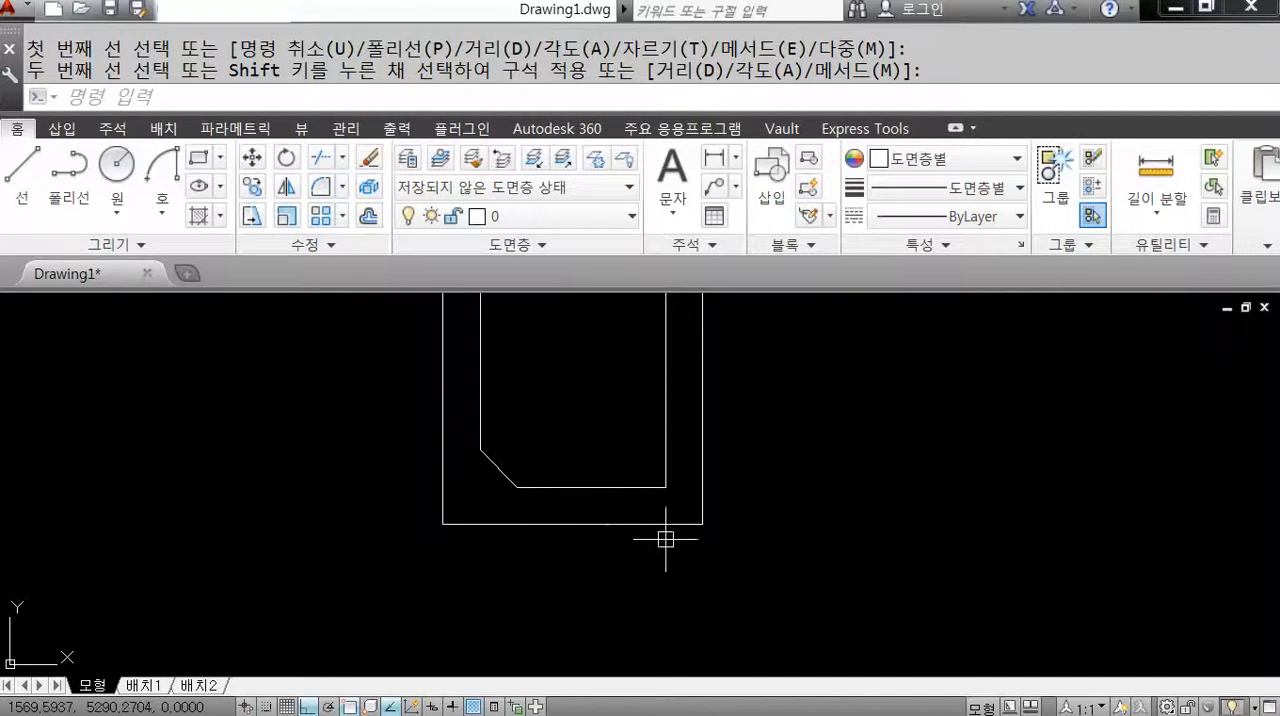
Chamfer the remaining three corners of the inner rectangle in one Chamfer run with the Multiple option.
{"action": "scroll", "coordinate": [666, 533], "scroll_direction": "down", "scroll_amount": 4}
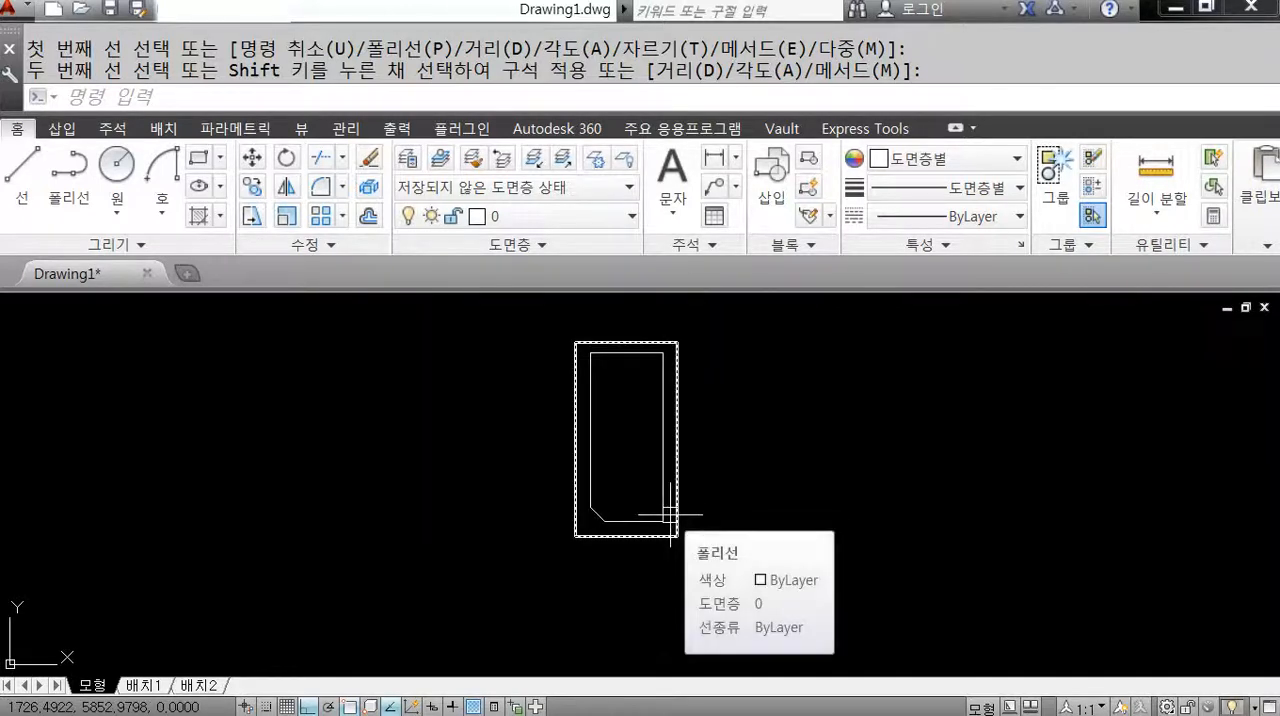
{"action": "left_click", "coordinate": [670, 515]}
{"action": "key", "text": "Return"}
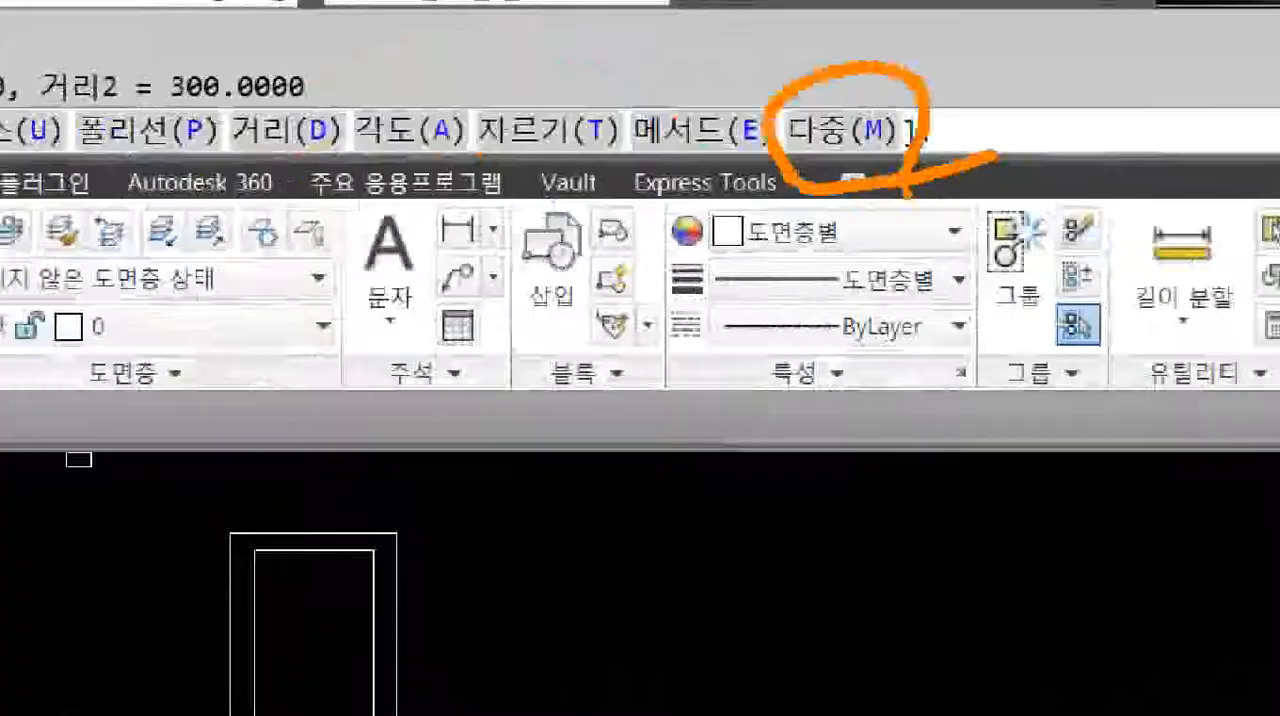
{"action": "type", "text": "m"}
{"action": "key", "text": "Return"}
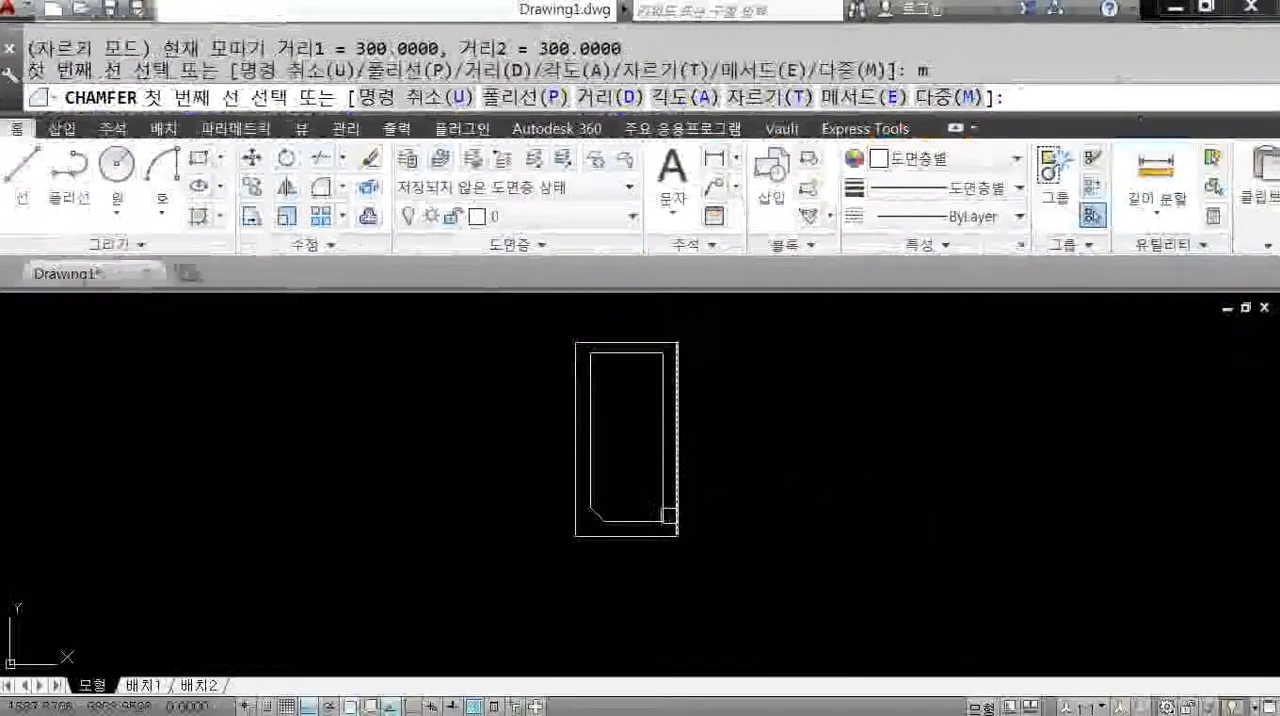
{"action": "left_click", "coordinate": [632, 520]}
{"action": "left_click", "coordinate": [660, 480]}
{"action": "left_click", "coordinate": [654, 398]}
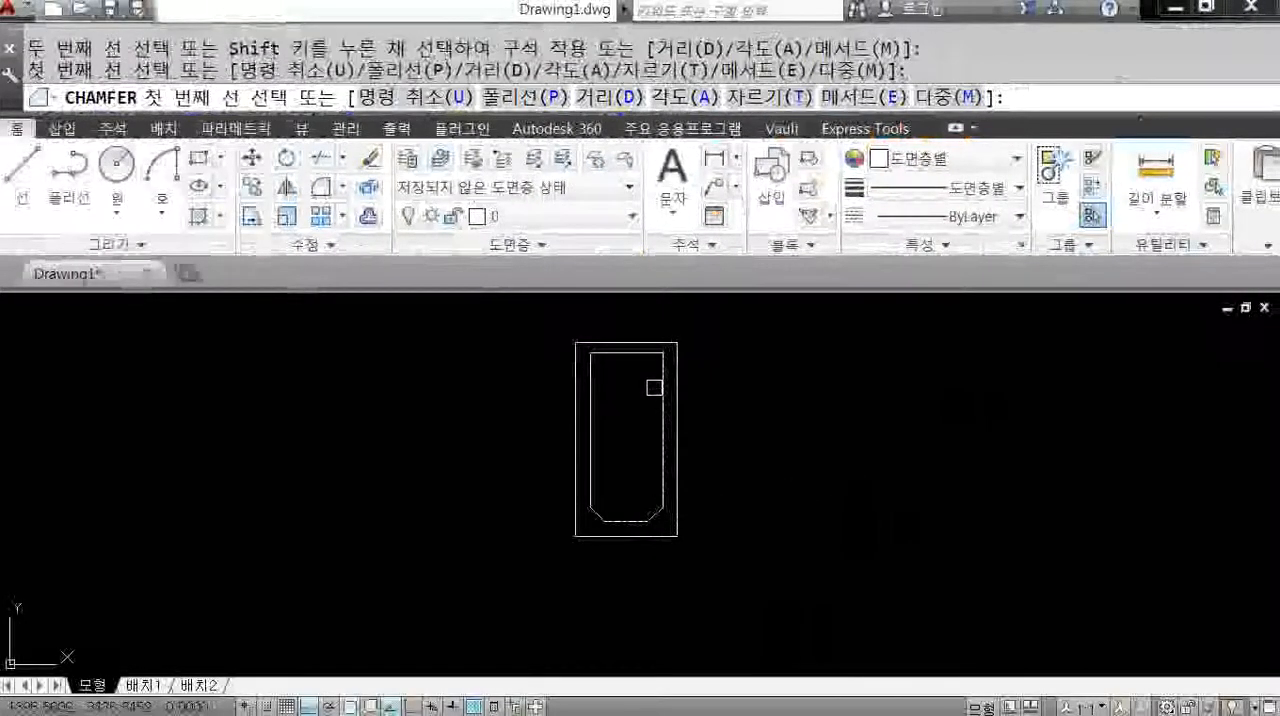
{"action": "left_click", "coordinate": [657, 384]}
{"action": "left_click", "coordinate": [639, 355]}
{"action": "left_click", "coordinate": [616, 351]}
{"action": "left_click", "coordinate": [593, 366]}
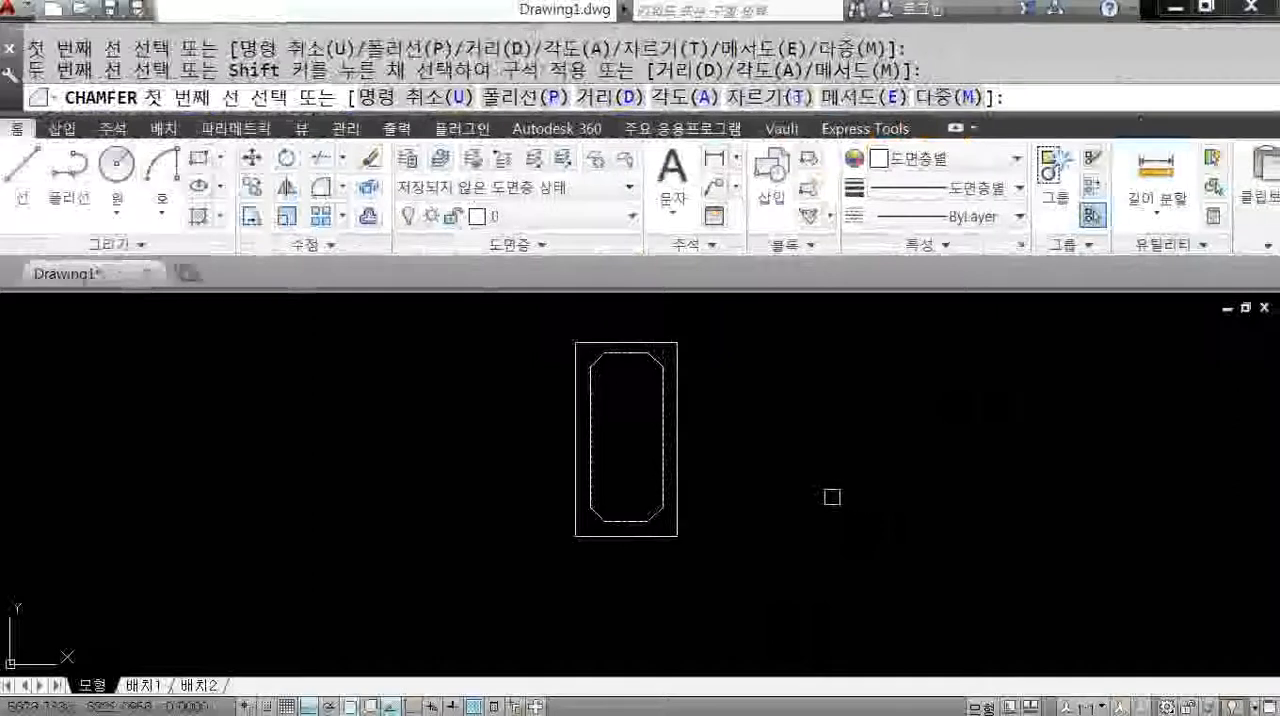
{"action": "left_click", "coordinate": [865, 500]}
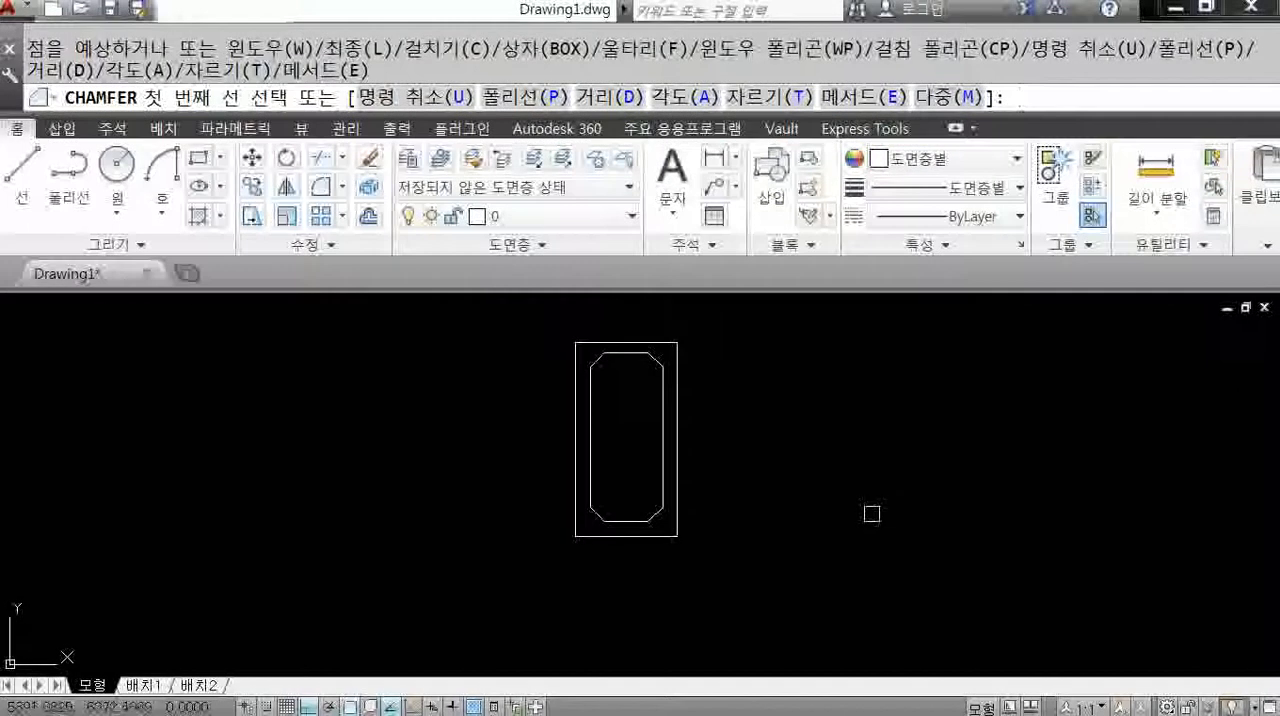
{"action": "key", "text": "Return"}
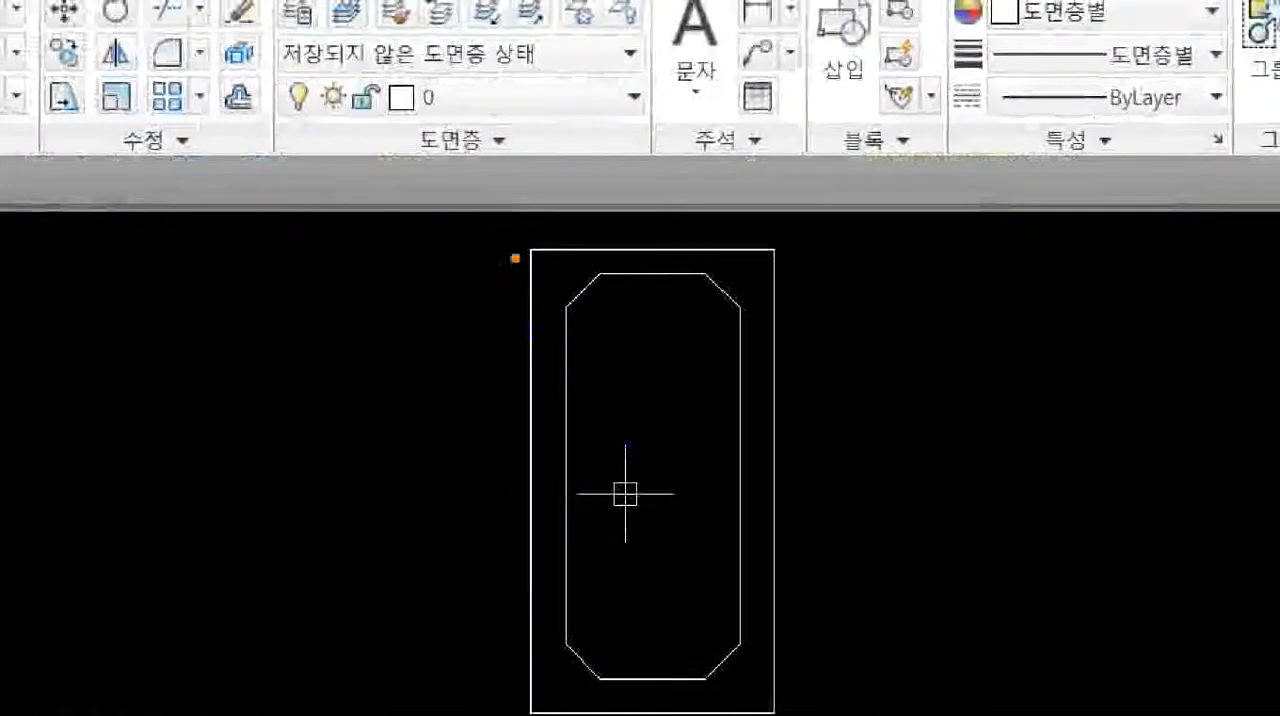
Add a vertical linear dimension from the outer top-left corner to the inner top edge's left end, placed left of the frame.
{"action": "left_click_drag", "start_coordinate": [519, 250], "coordinate": [427, 250], "text": "shift"}
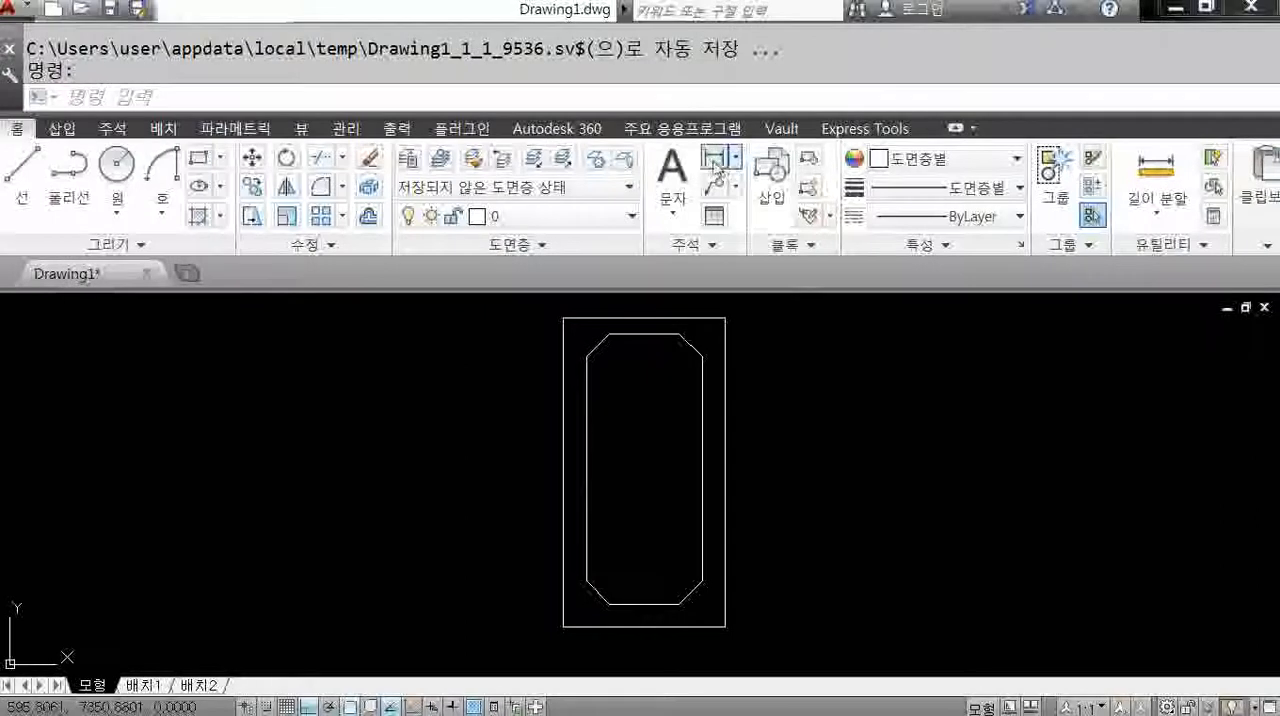
{"action": "left_click", "coordinate": [760, 10]}
{"action": "scroll", "coordinate": [545, 248], "scroll_direction": "up", "scroll_amount": 2}
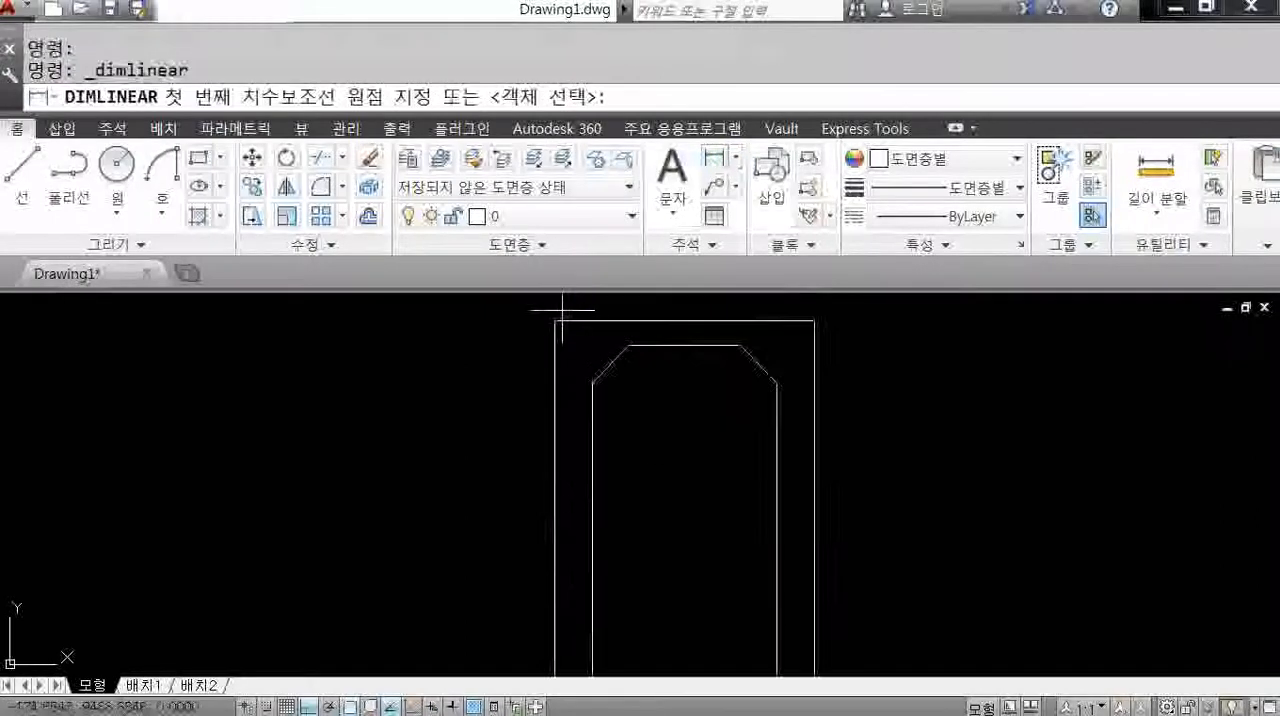
{"action": "left_click", "coordinate": [555, 321]}
{"action": "left_click", "coordinate": [628, 346]}
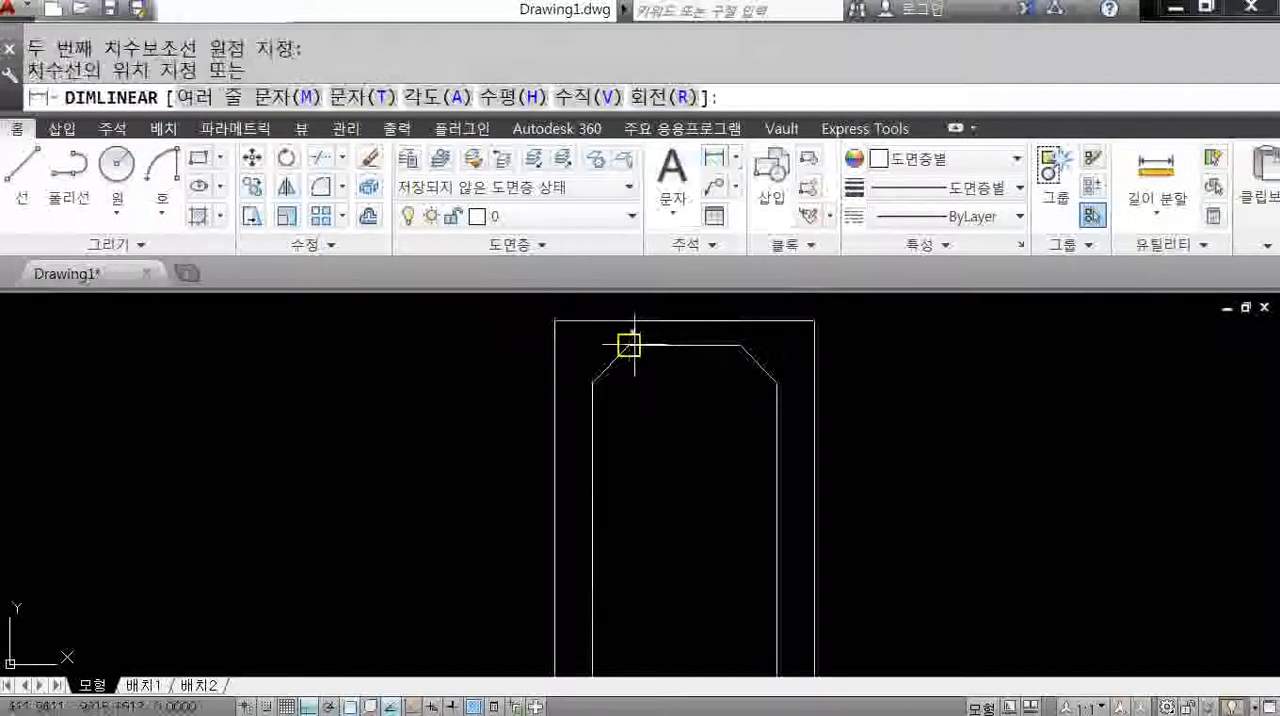
{"action": "left_click", "coordinate": [482, 333]}
{"action": "scroll", "coordinate": [480, 323], "scroll_direction": "up", "scroll_amount": 4}
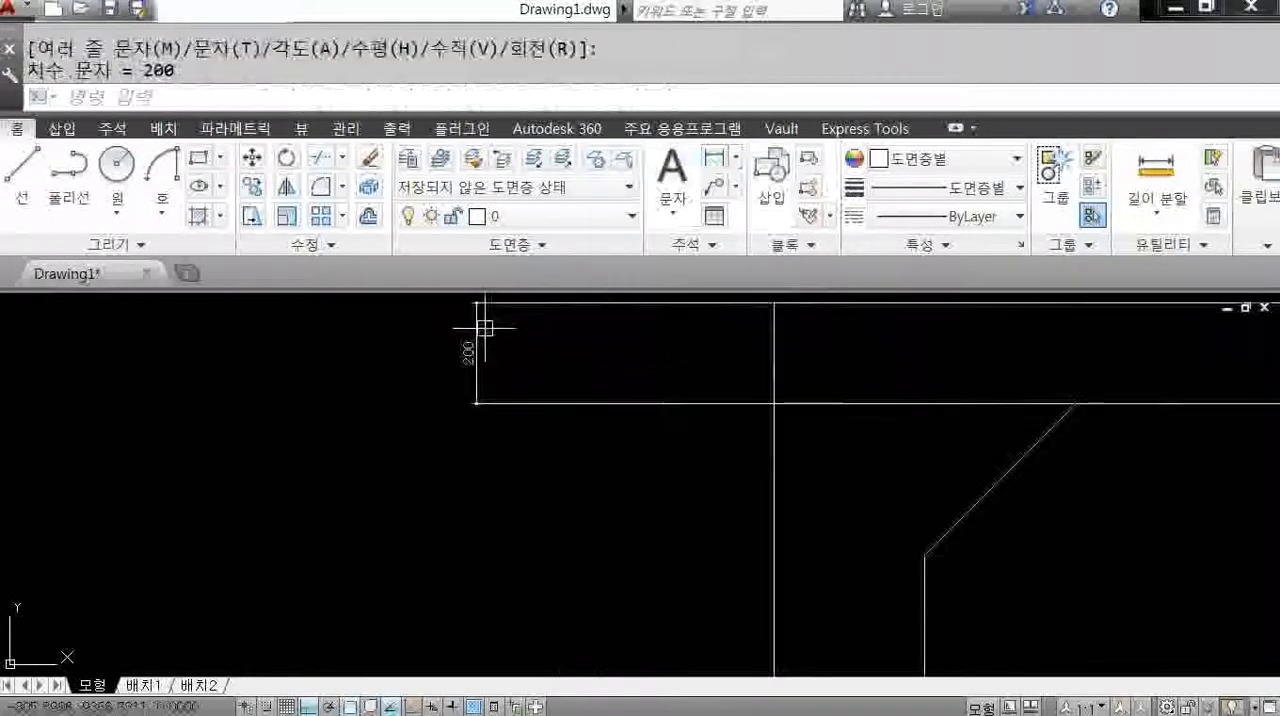
{"action": "middle_click_drag", "start_coordinate": [634, 420], "coordinate": [634, 459]}
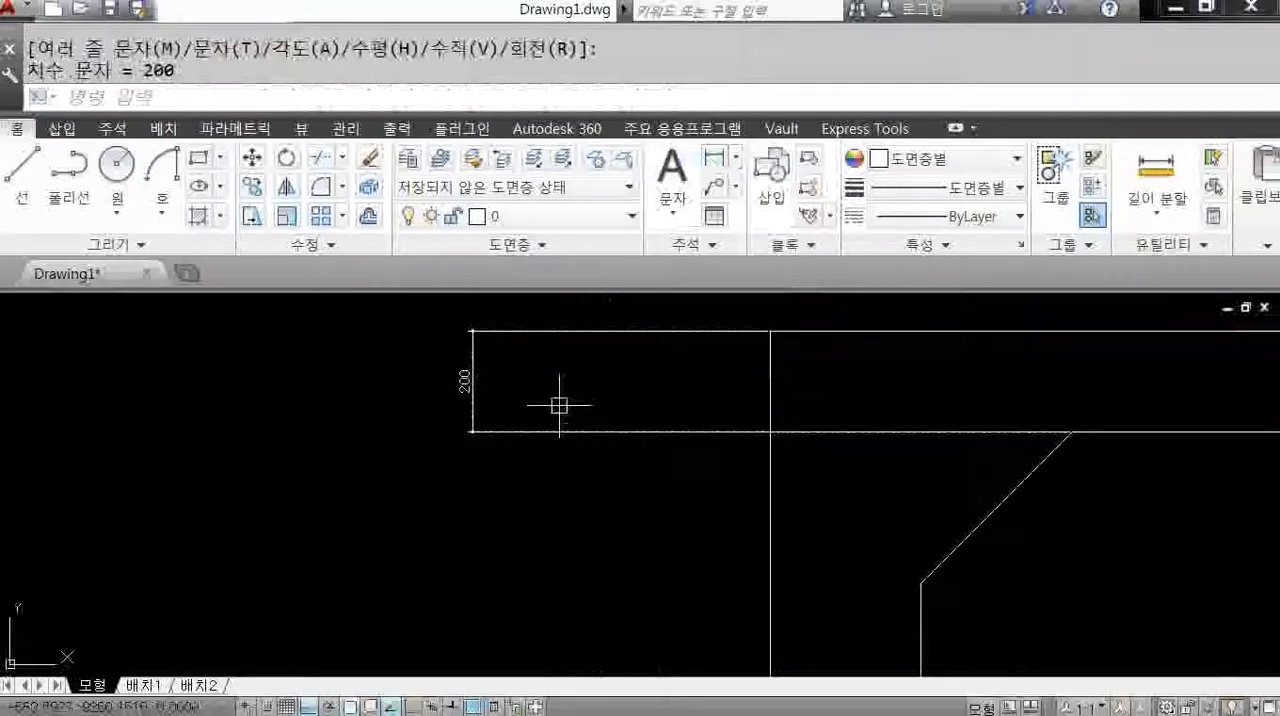
Increase the overall scale in the fit settings of the ISO-25 dimension style and close the style manager.
{"action": "type", "text": "d"}
{"action": "key", "text": "Return"}
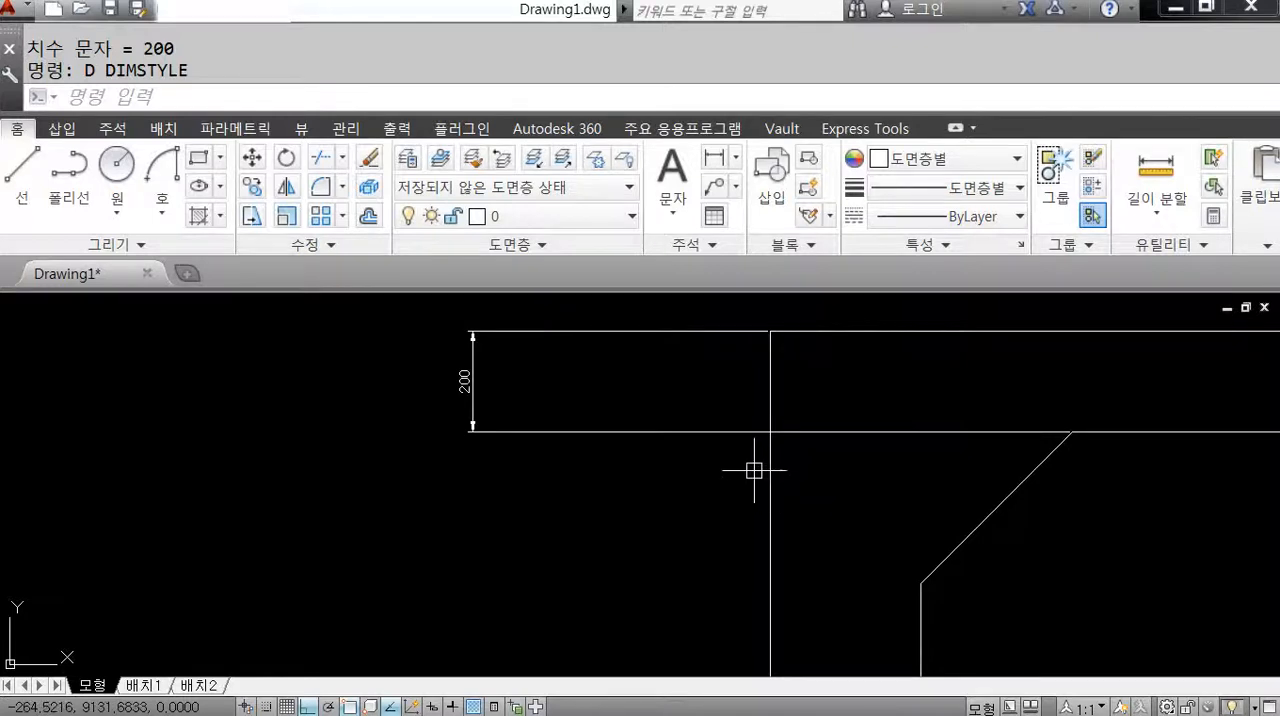
{"action": "scroll", "coordinate": [745, 470], "scroll_direction": "down", "scroll_amount": 4}
{"action": "mouse_move", "coordinate": [750, 427]}
{"action": "middle_mouse_down"}
{"action": "mouse_move", "coordinate": [754, 437]}
{"action": "mouse_move", "coordinate": [680, 423]}
{"action": "middle_mouse_up"}
{"action": "type", "text": "d"}
{"action": "key", "text": "Return"}
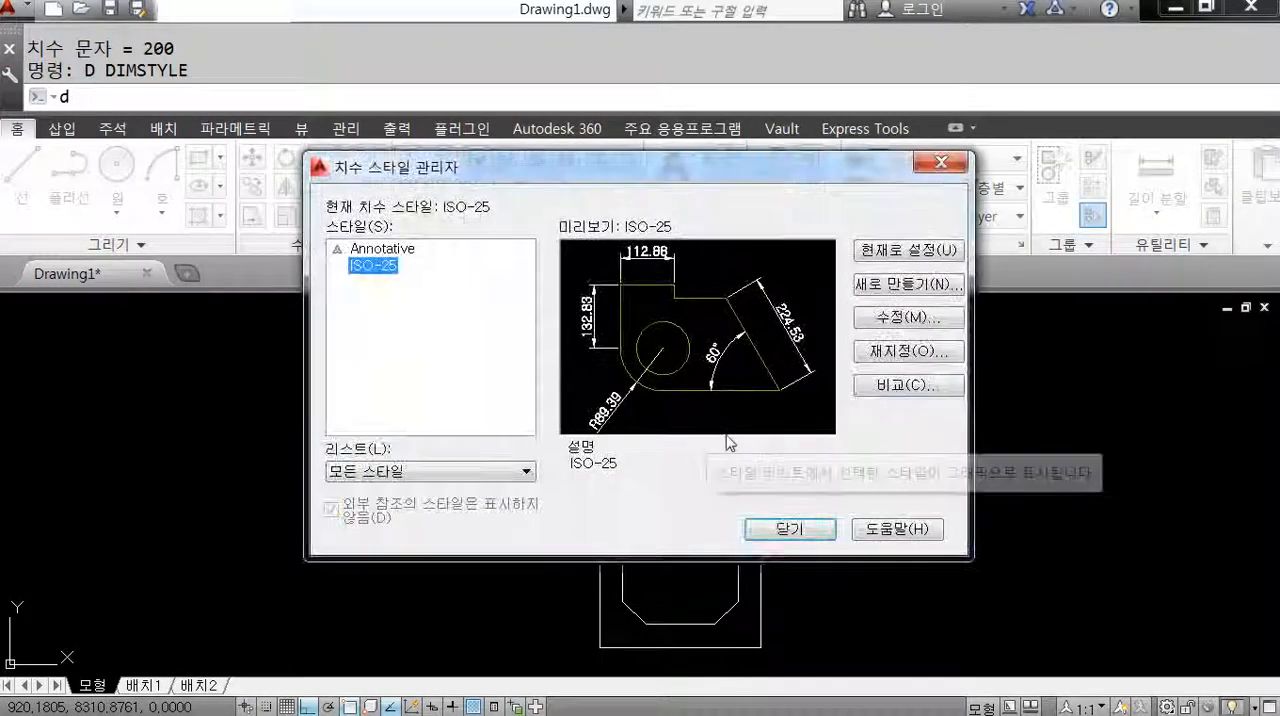
{"action": "left_click", "coordinate": [908, 317]}
{"action": "left_click", "coordinate": [758, 88]}
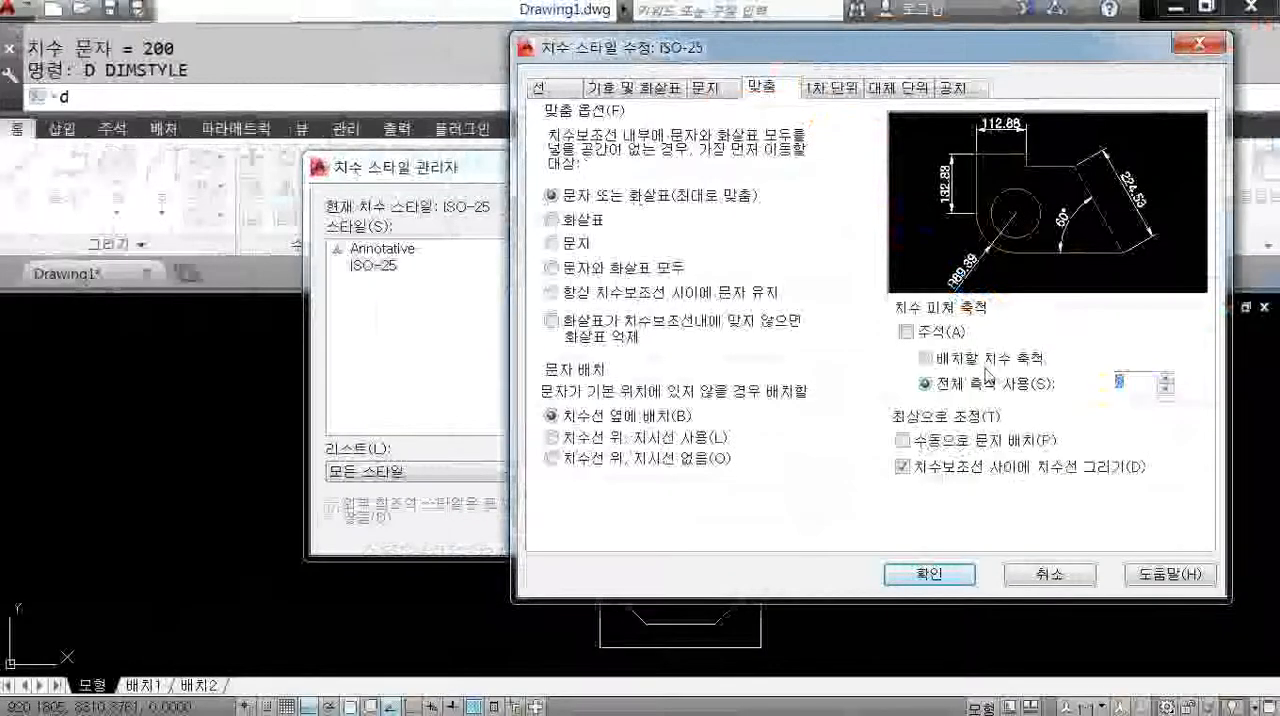
{"action": "left_click", "coordinate": [929, 574]}
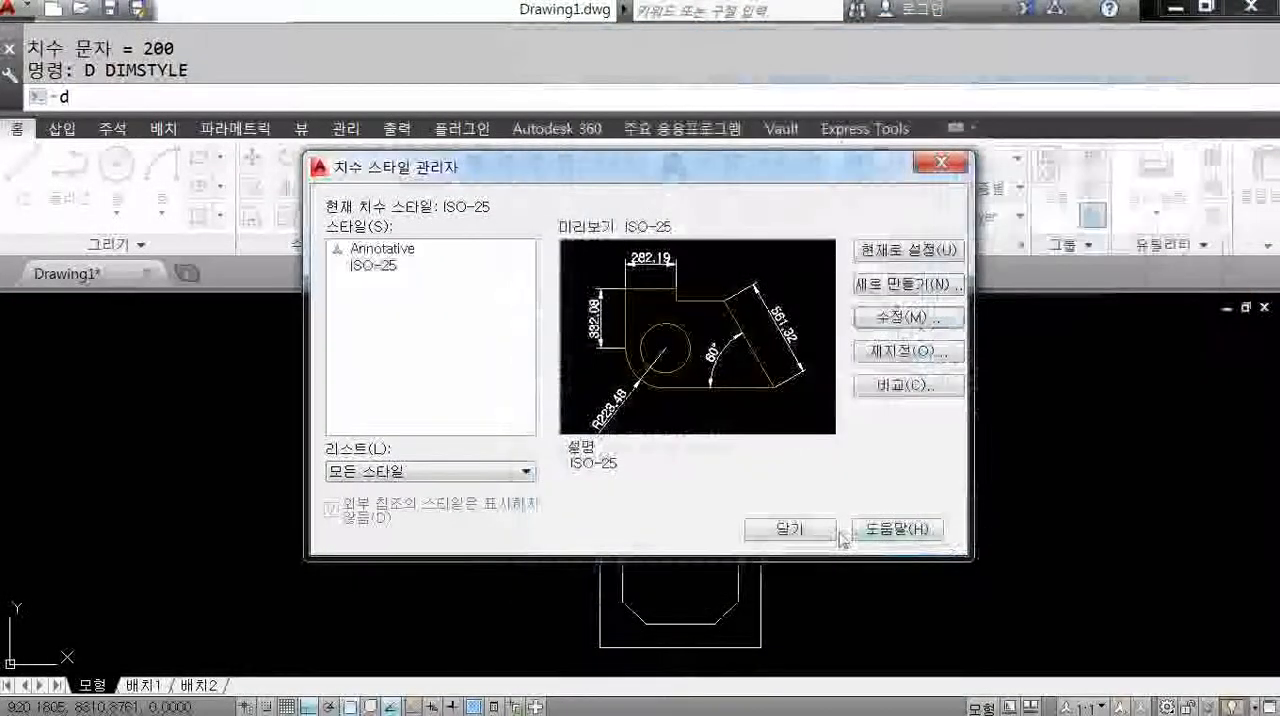
{"action": "left_click", "coordinate": [800, 530]}
Collapse the ribbon to its tab titles and bring the vertical dimension at the frame's upper-left corner into close view.
{"action": "scroll", "coordinate": [619, 380], "scroll_direction": "up", "scroll_amount": 2}
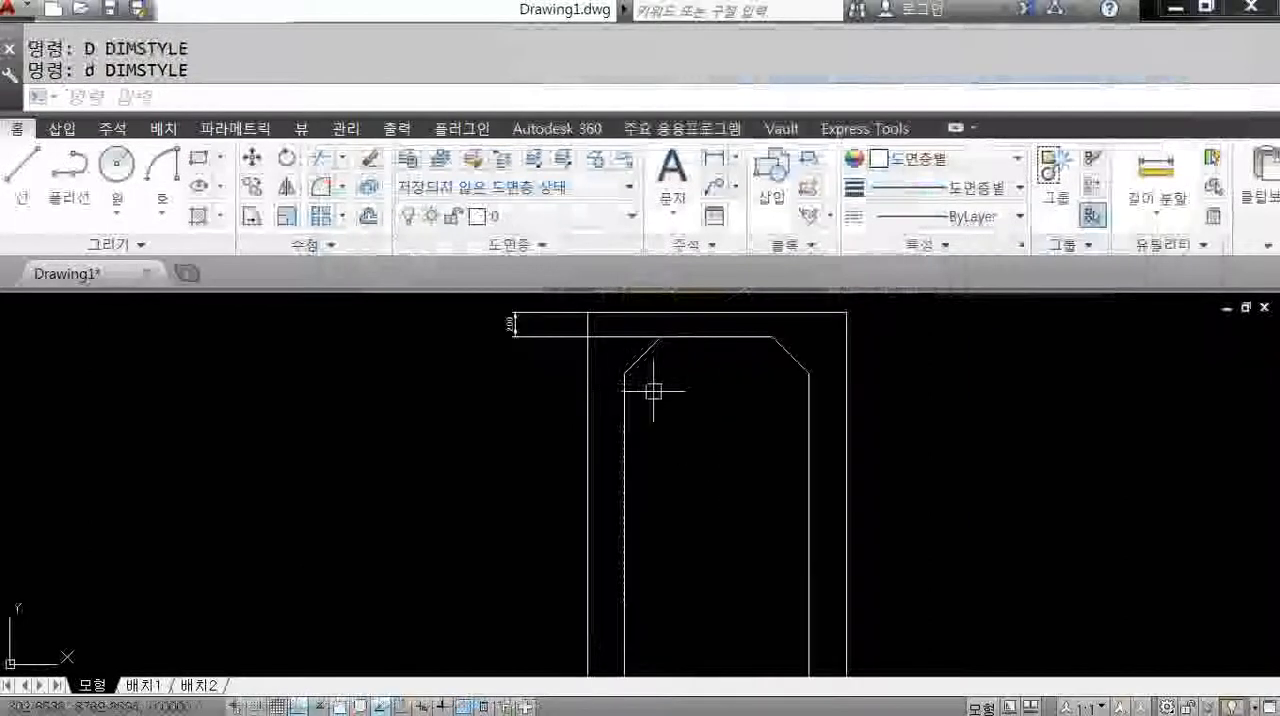
{"action": "left_click", "coordinate": [955, 129]}
{"action": "middle_click_drag", "start_coordinate": [781, 447], "coordinate": [761, 421]}
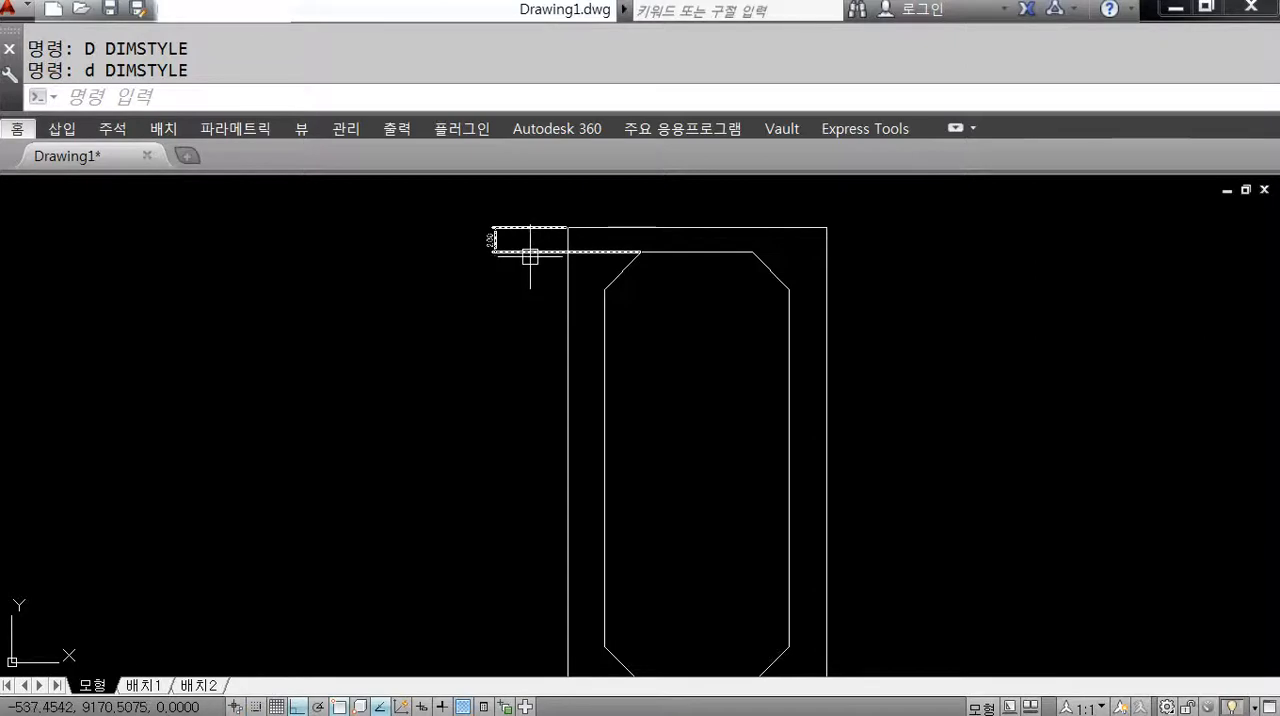
{"action": "scroll", "coordinate": [578, 258], "scroll_direction": "up", "scroll_amount": 4}
{"action": "middle_click_drag", "start_coordinate": [630, 307], "coordinate": [680, 345]}
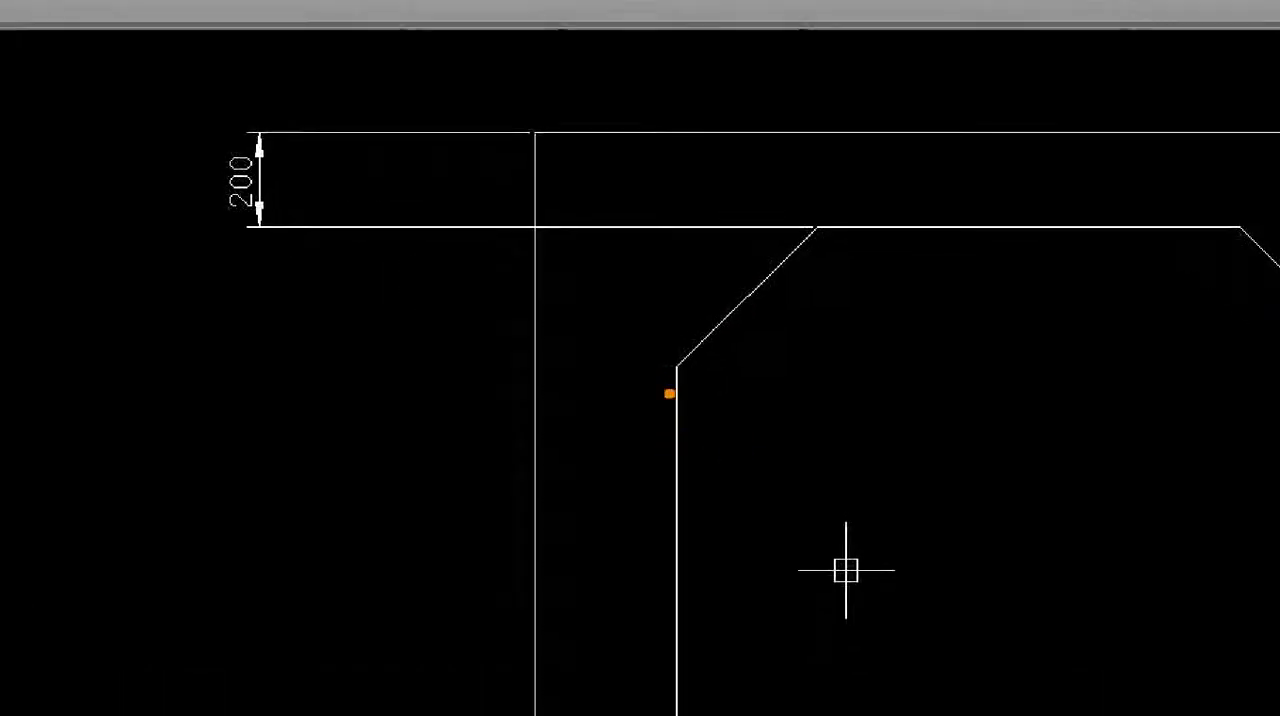
Stretch the vertical dimension's lower extension origin to the lower end of the inner outline's upper-left chamfer and deselect the dimension.
{"action": "left_click_drag", "start_coordinate": [676, 372], "coordinate": [260, 372], "text": "shift"}
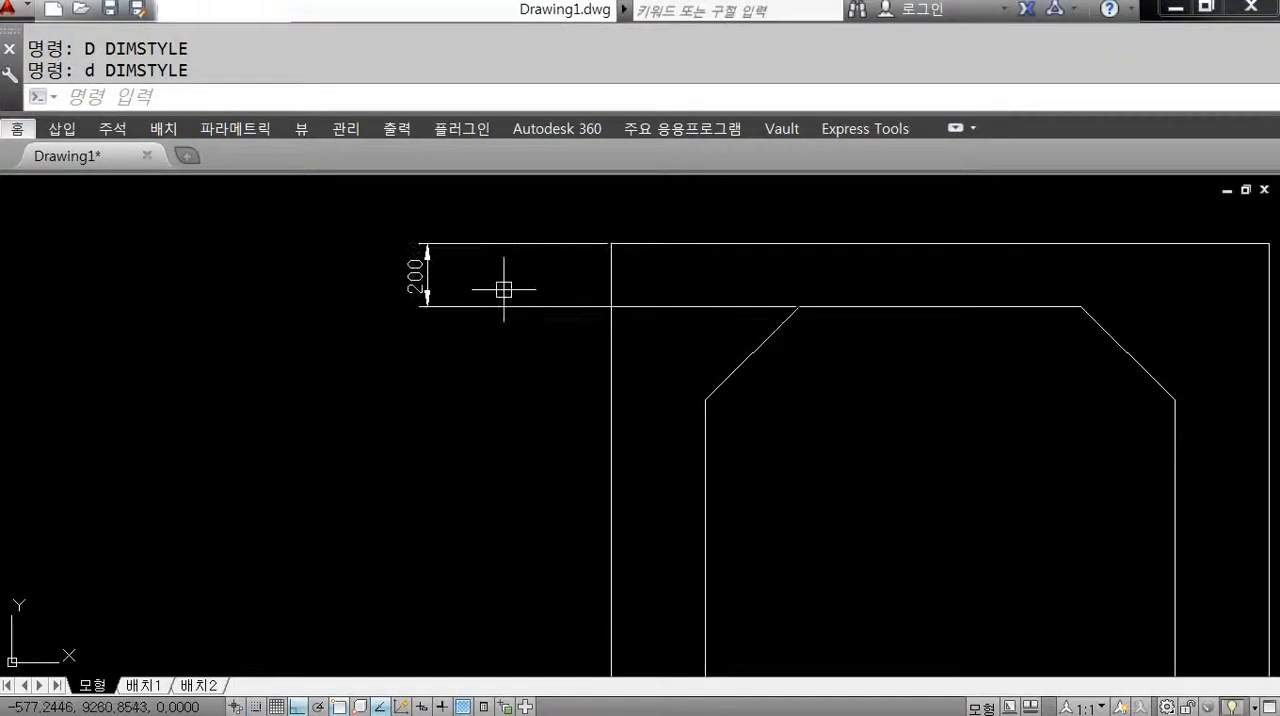
{"action": "left_click", "coordinate": [381, 226]}
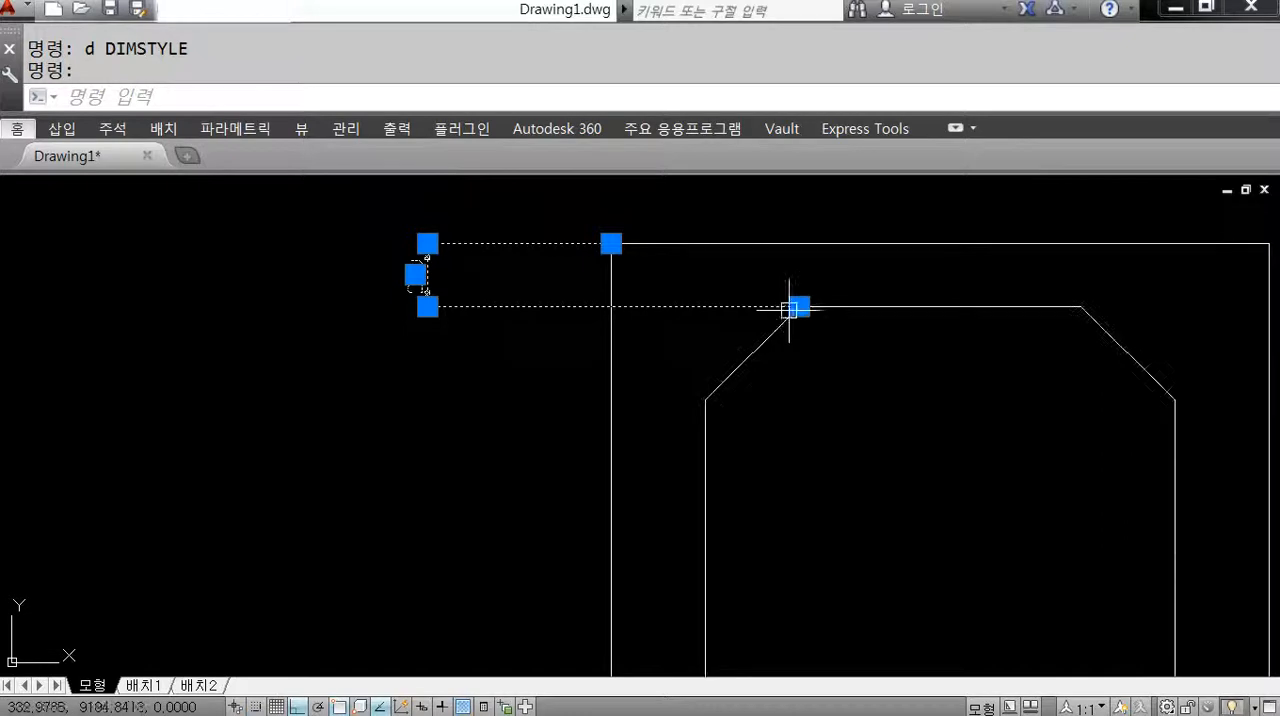
{"action": "left_click", "coordinate": [940, 216]}
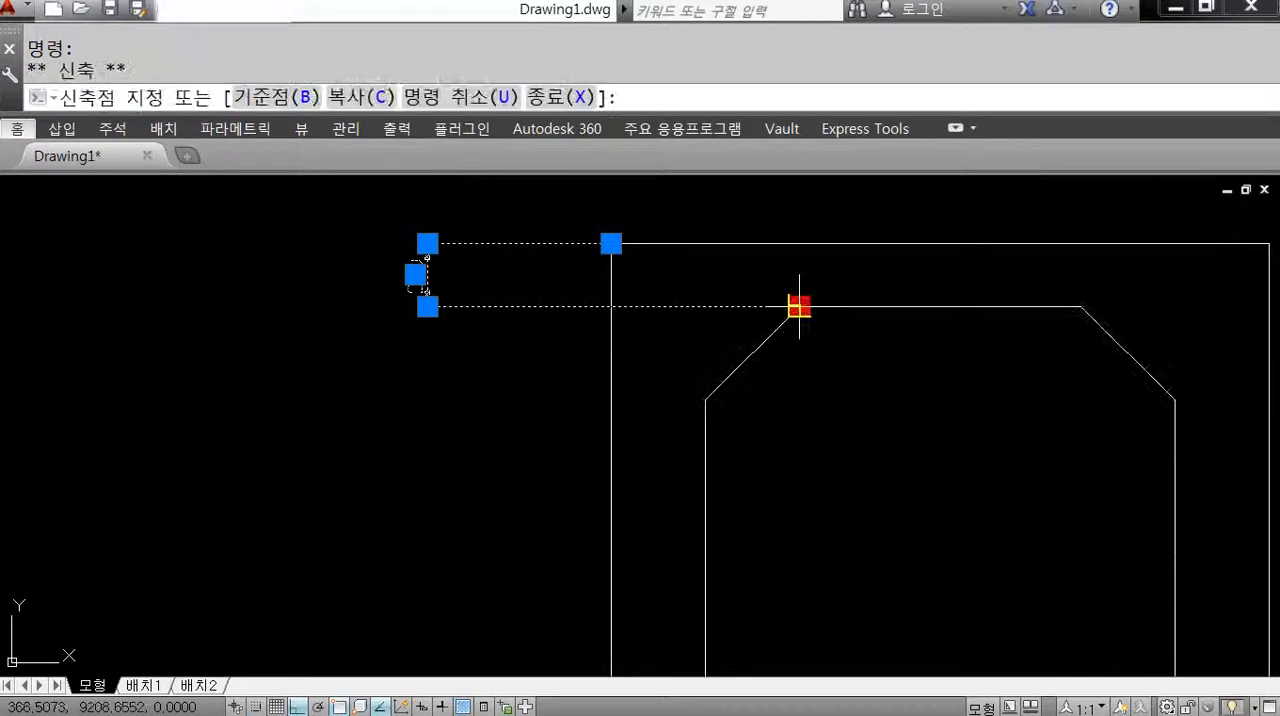
{"action": "left_click", "coordinate": [705, 400]}
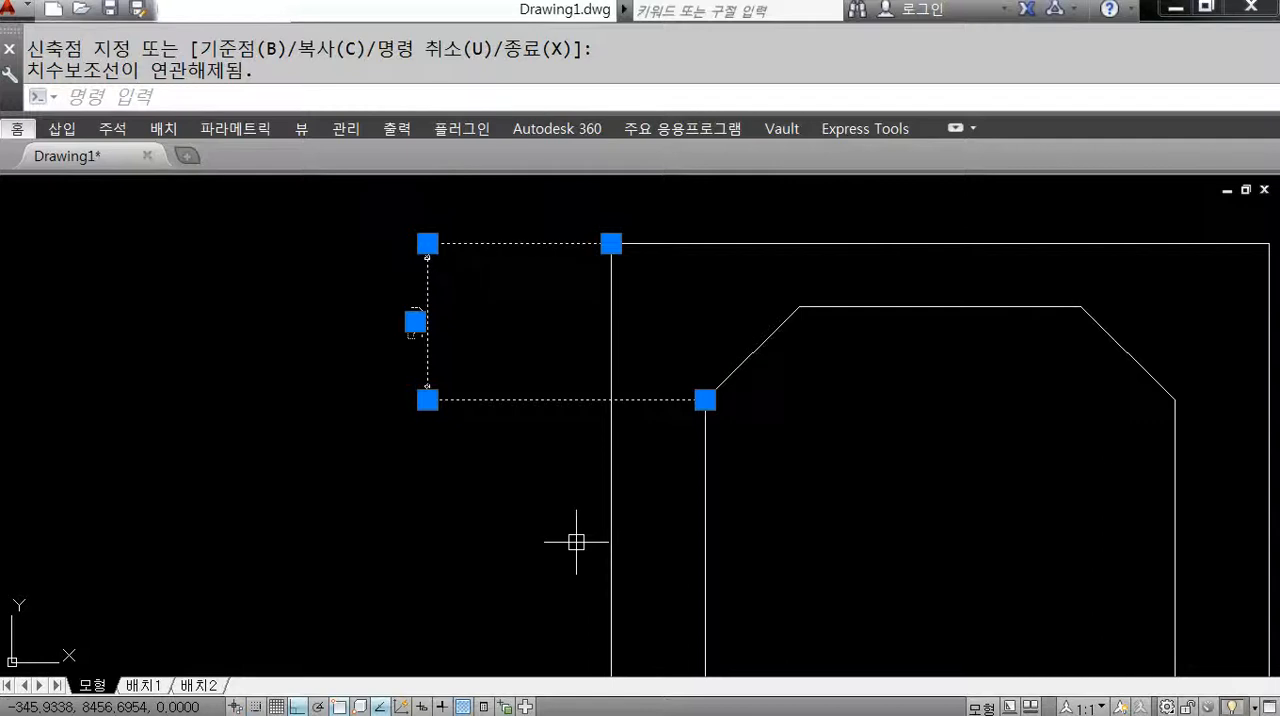
{"action": "left_click", "coordinate": [705, 400]}
{"action": "left_click", "coordinate": [799, 306]}
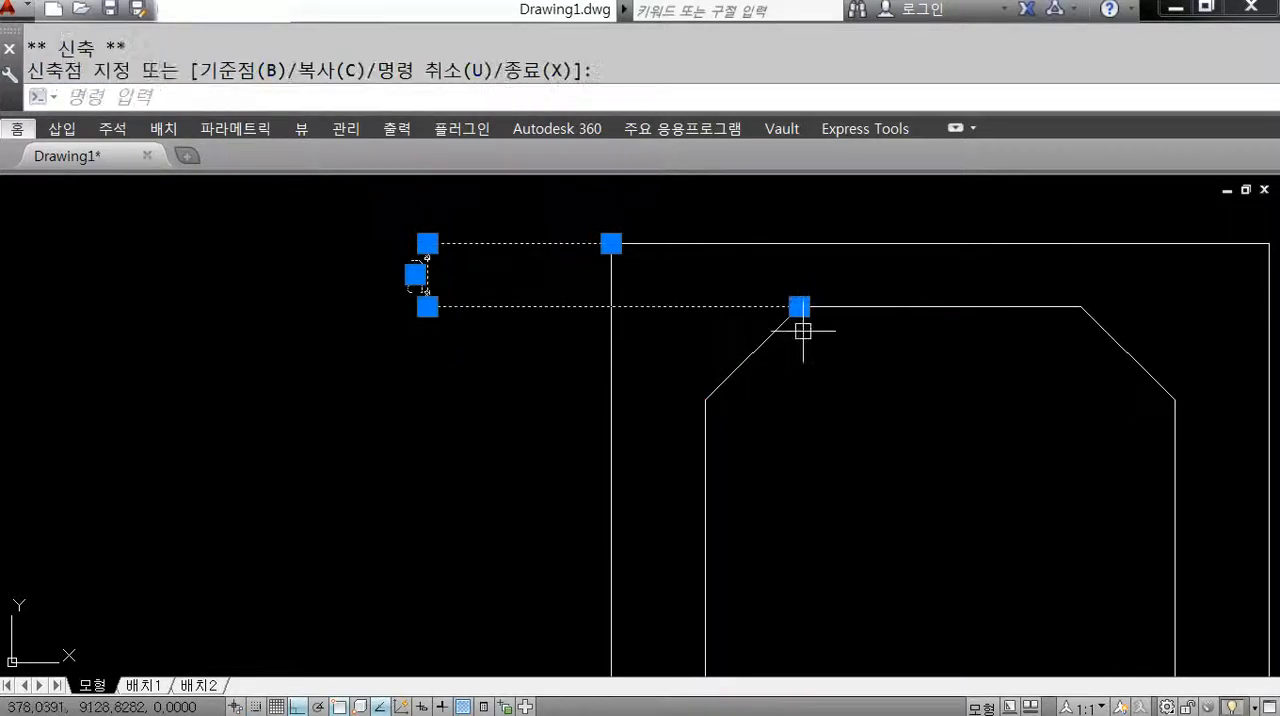
{"action": "left_click", "coordinate": [799, 306]}
{"action": "left_click", "coordinate": [705, 399]}
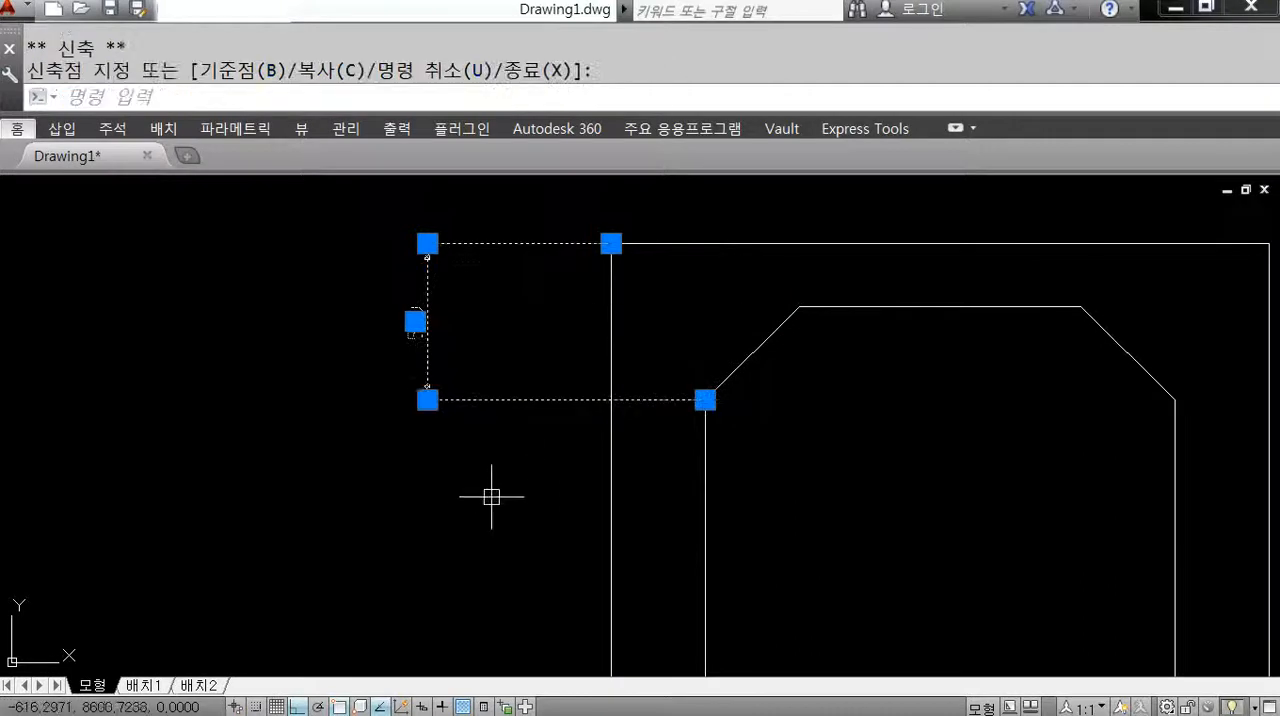
{"action": "key", "text": "Escape"}
{"action": "scroll", "coordinate": [483, 494], "scroll_direction": "down", "scroll_amount": 4}
{"action": "middle_click_drag", "start_coordinate": [491, 491], "coordinate": [534, 406]}
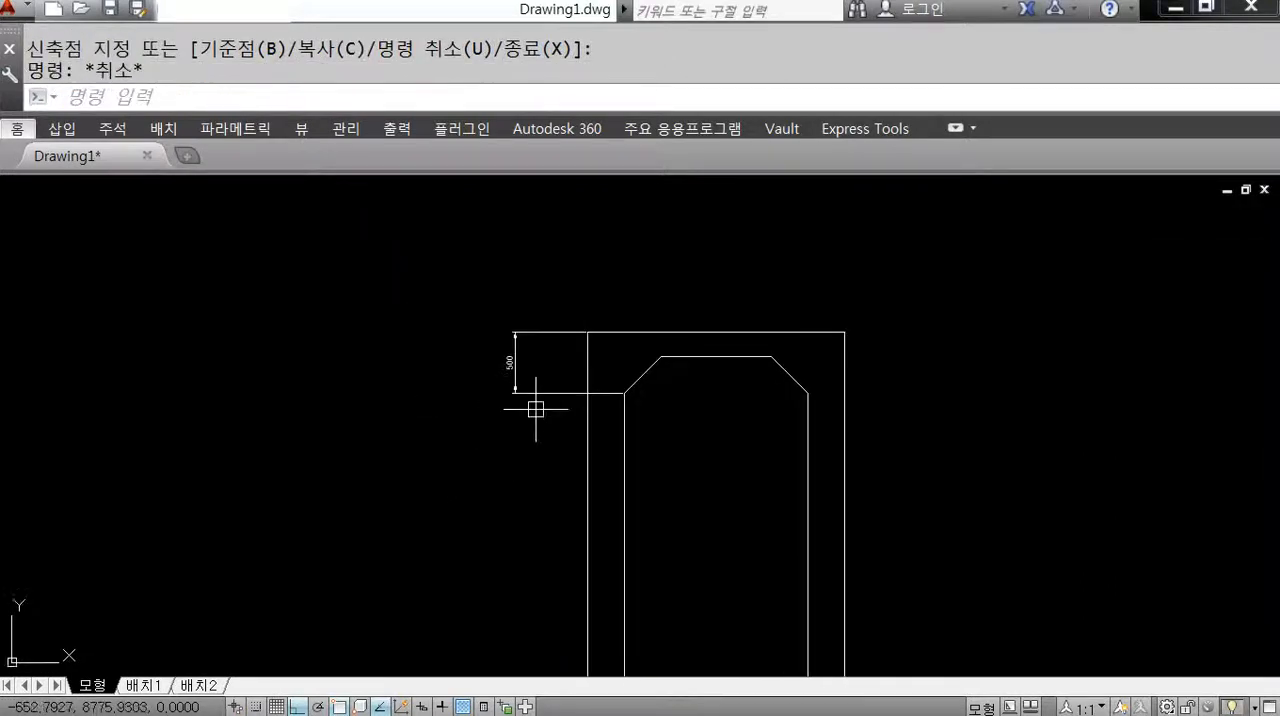
Set the overall scale of the ISO-25 dimension style to 30 and close the style manager.
{"action": "type", "text": "d"}
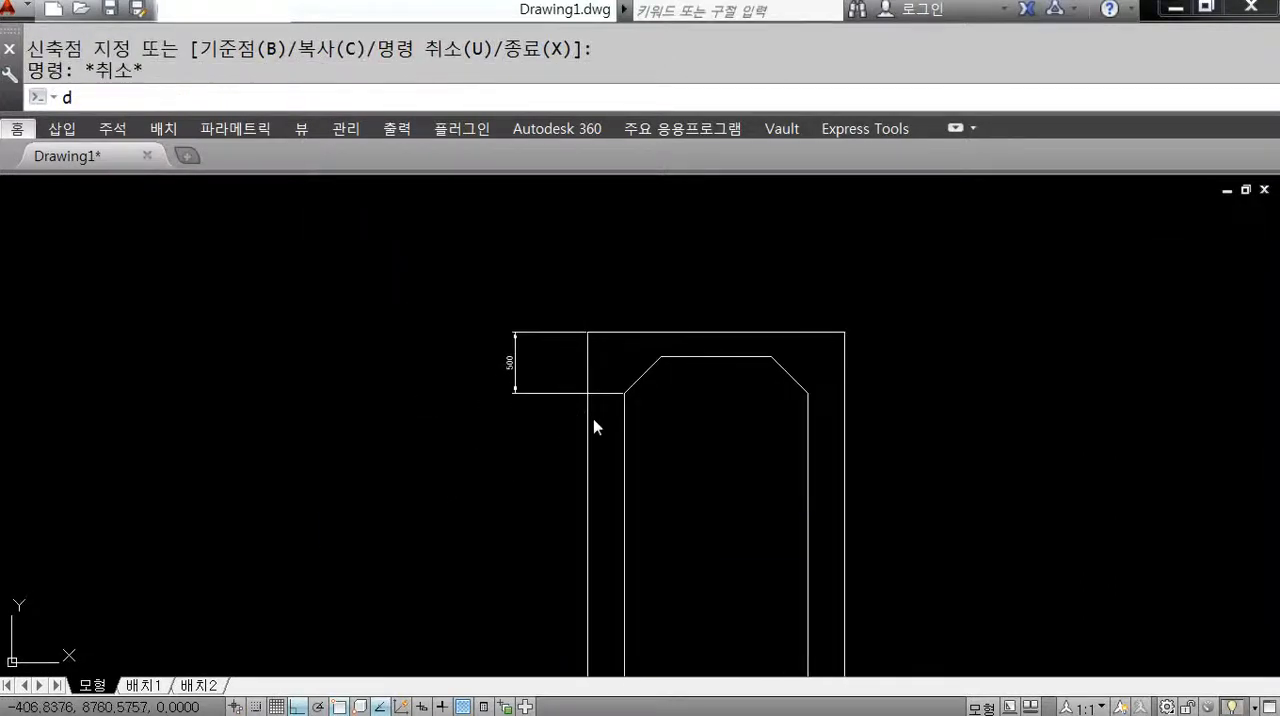
{"action": "key", "text": "Return"}
{"action": "left_click", "coordinate": [907, 324]}
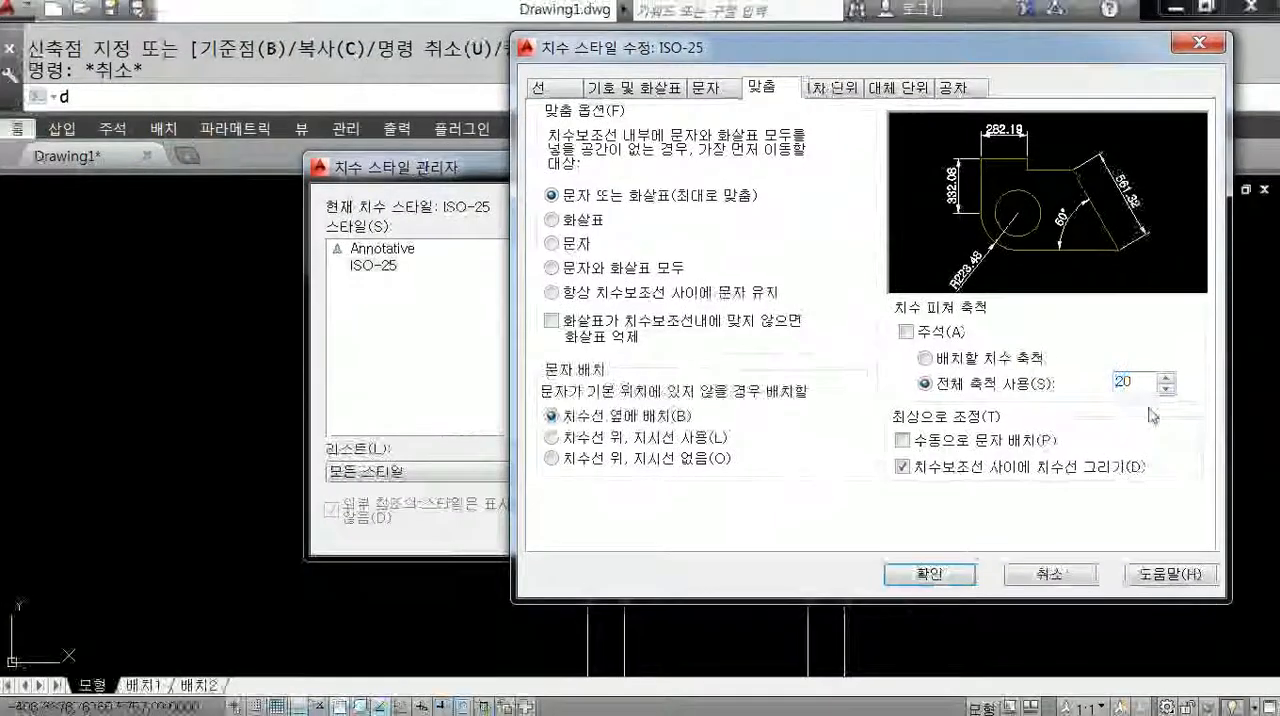
{"action": "double_click", "coordinate": [1128, 383]}
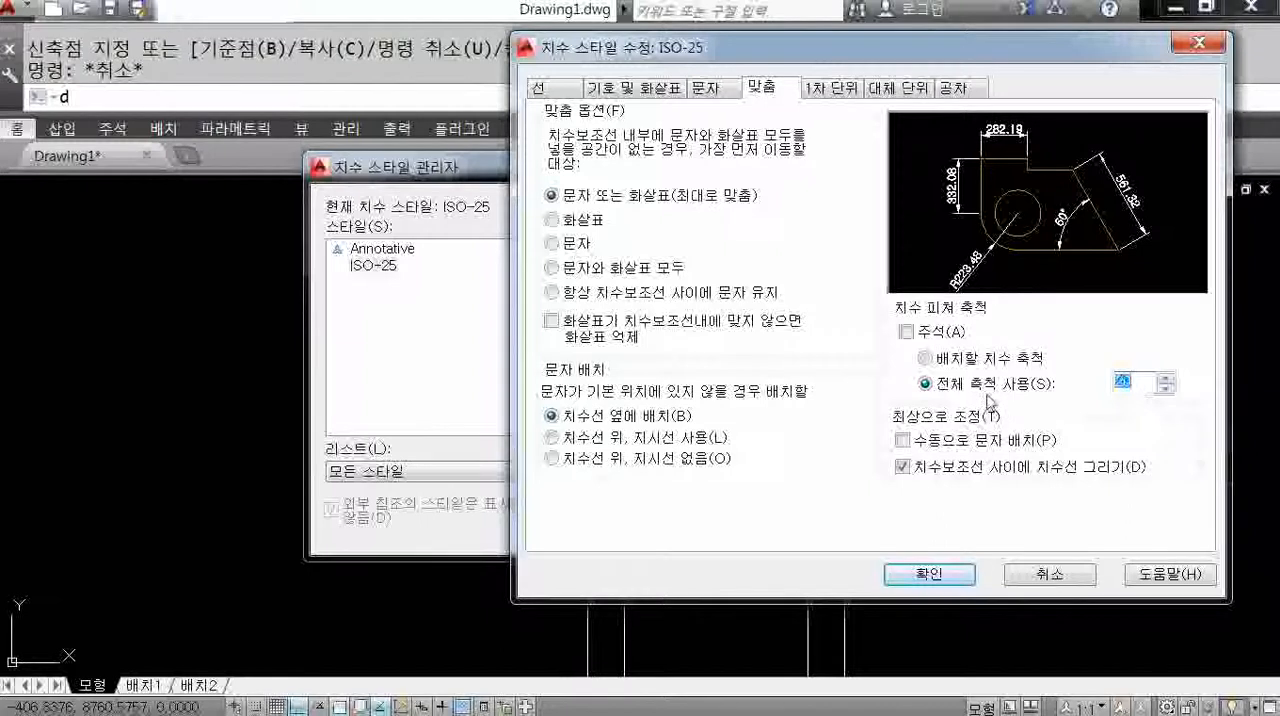
{"action": "left_click", "coordinate": [930, 574]}
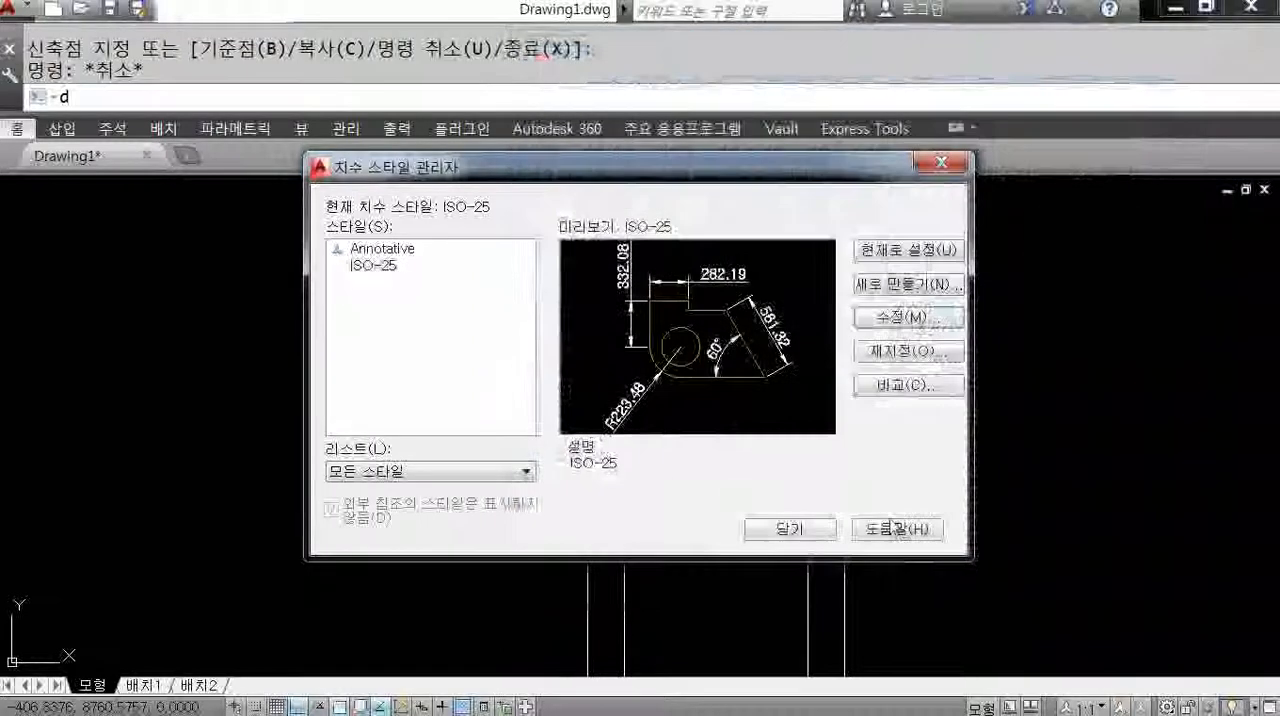
{"action": "left_click", "coordinate": [788, 528]}
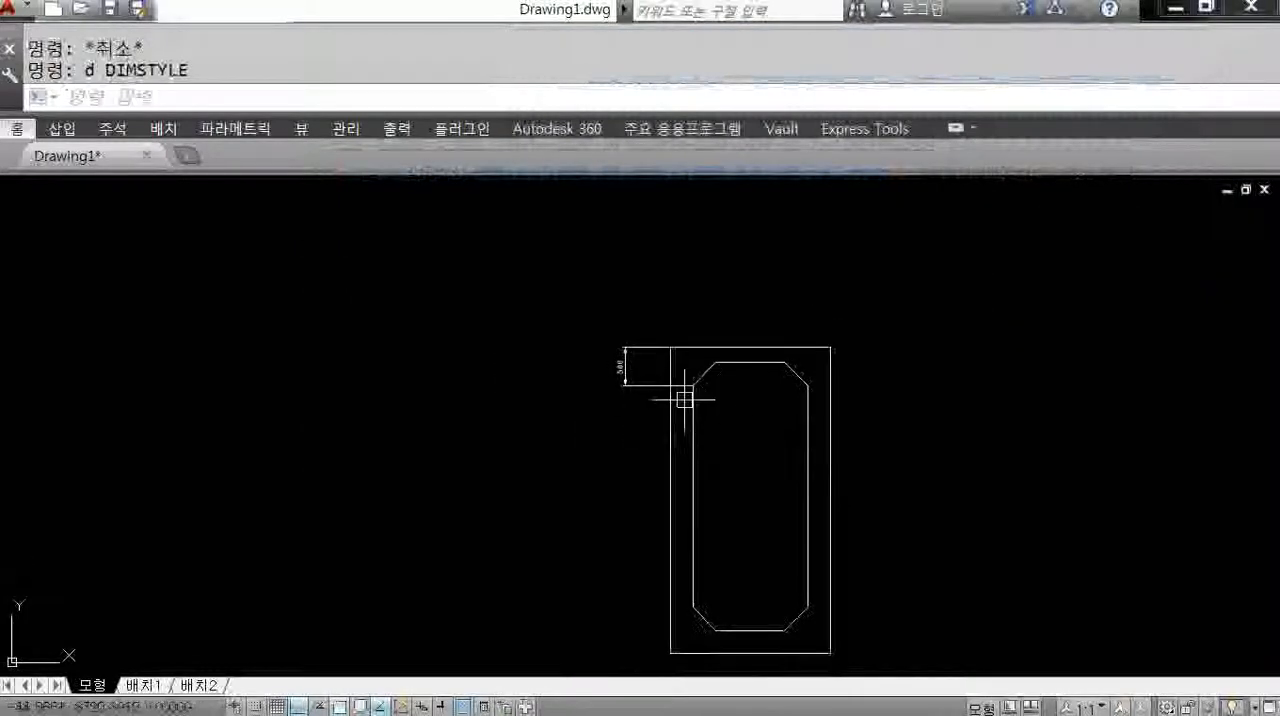
Set the overall scale of the ISO-25 dimension style to 50 and close the style manager.
{"action": "scroll", "coordinate": [686, 400], "scroll_direction": "up", "scroll_amount": 4}
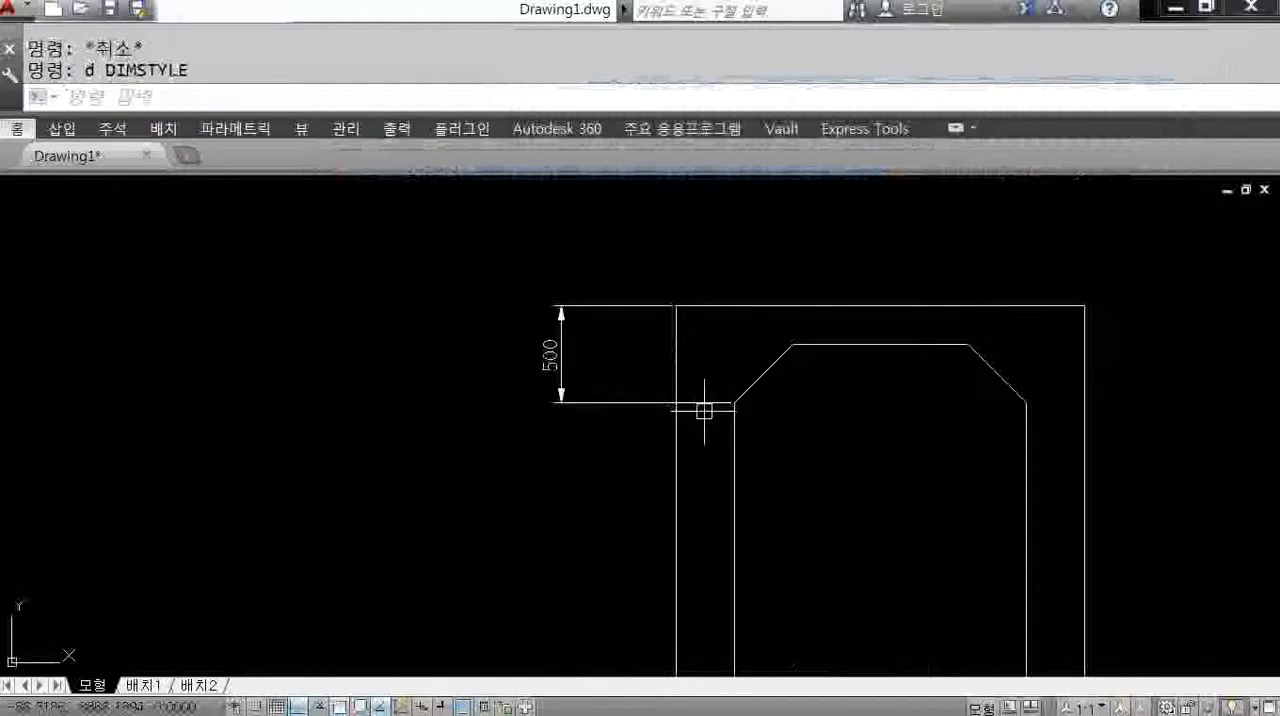
{"action": "type", "text": "d"}
{"action": "key", "text": "Return"}
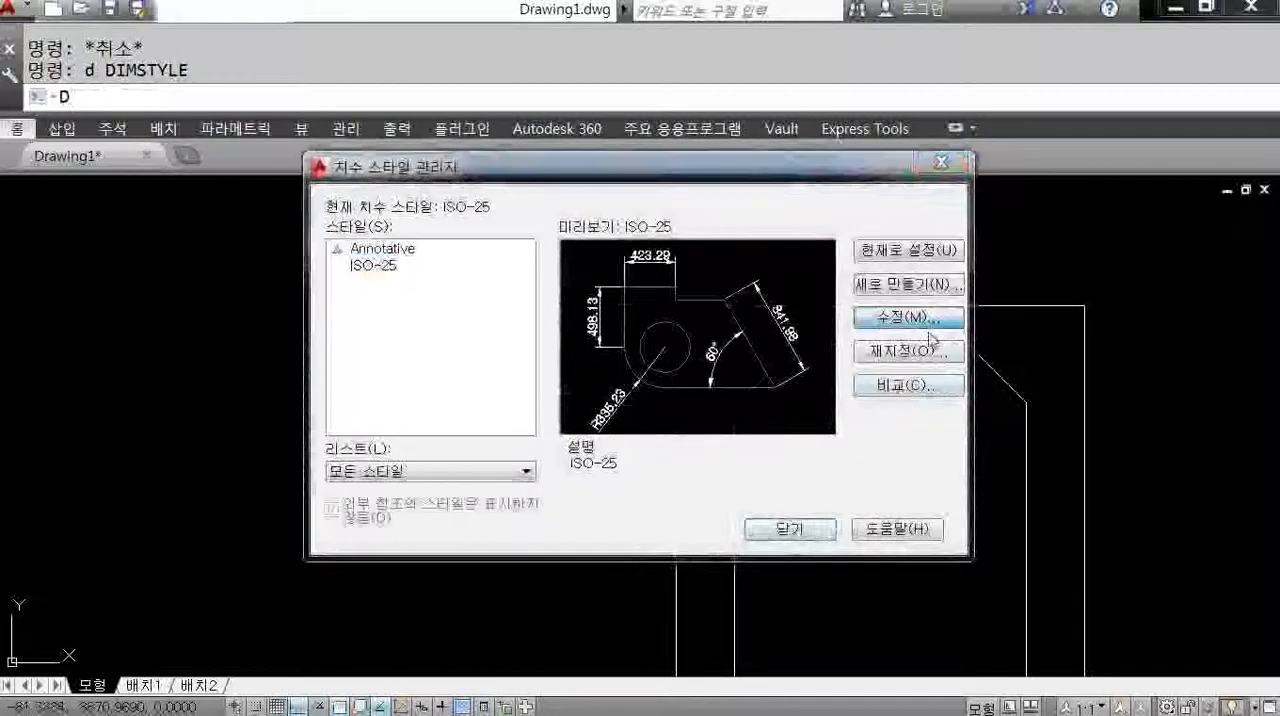
{"action": "left_click", "coordinate": [945, 323]}
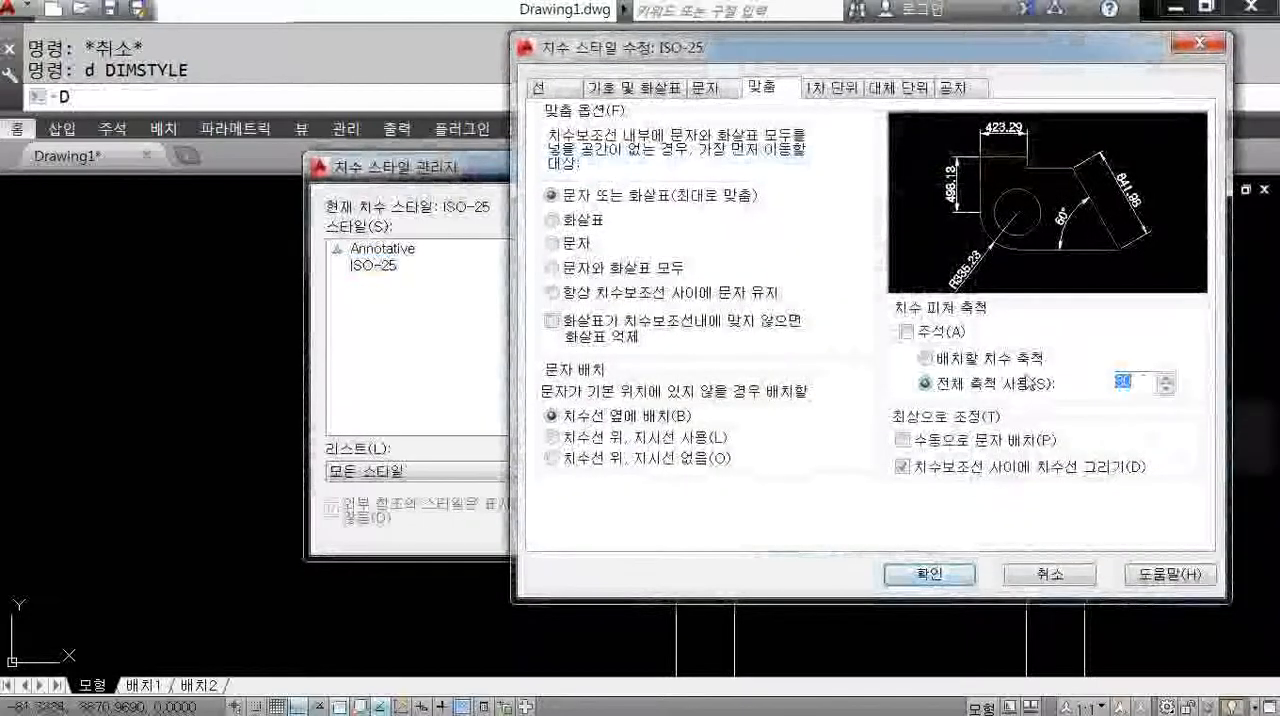
{"action": "type", "text": "50"}
{"action": "left_click", "coordinate": [929, 574]}
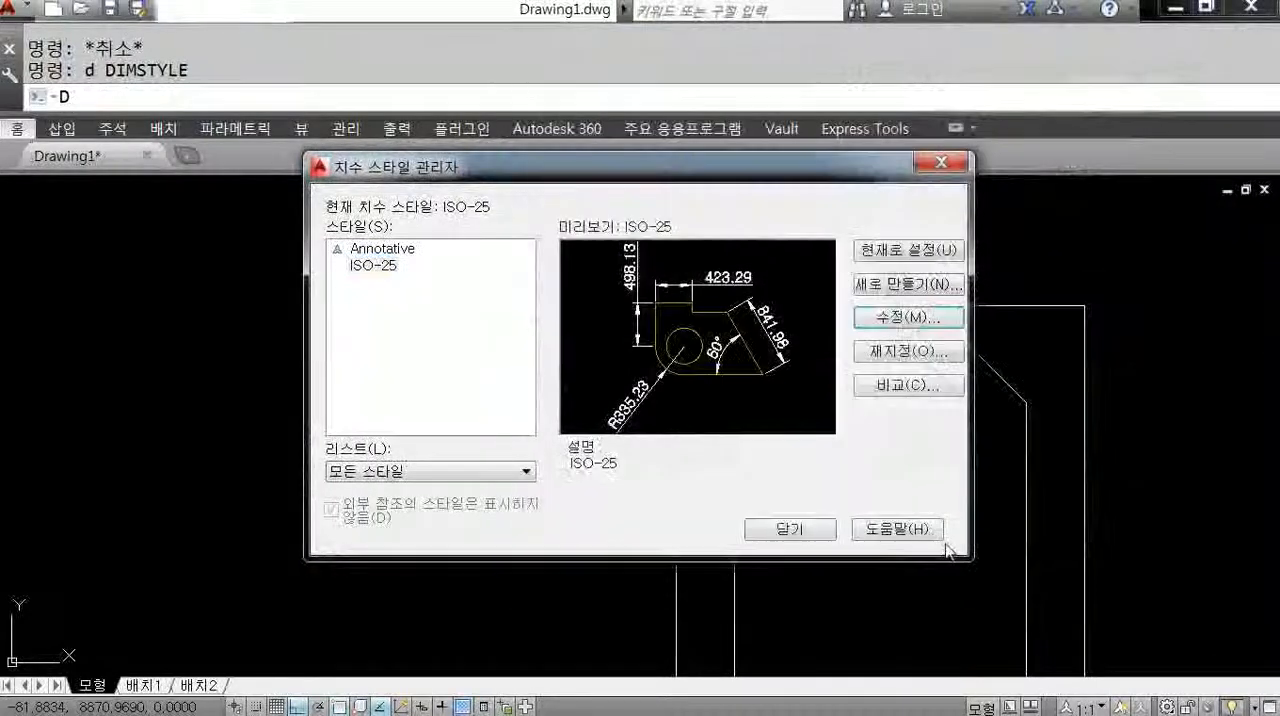
{"action": "left_click", "coordinate": [824, 529]}
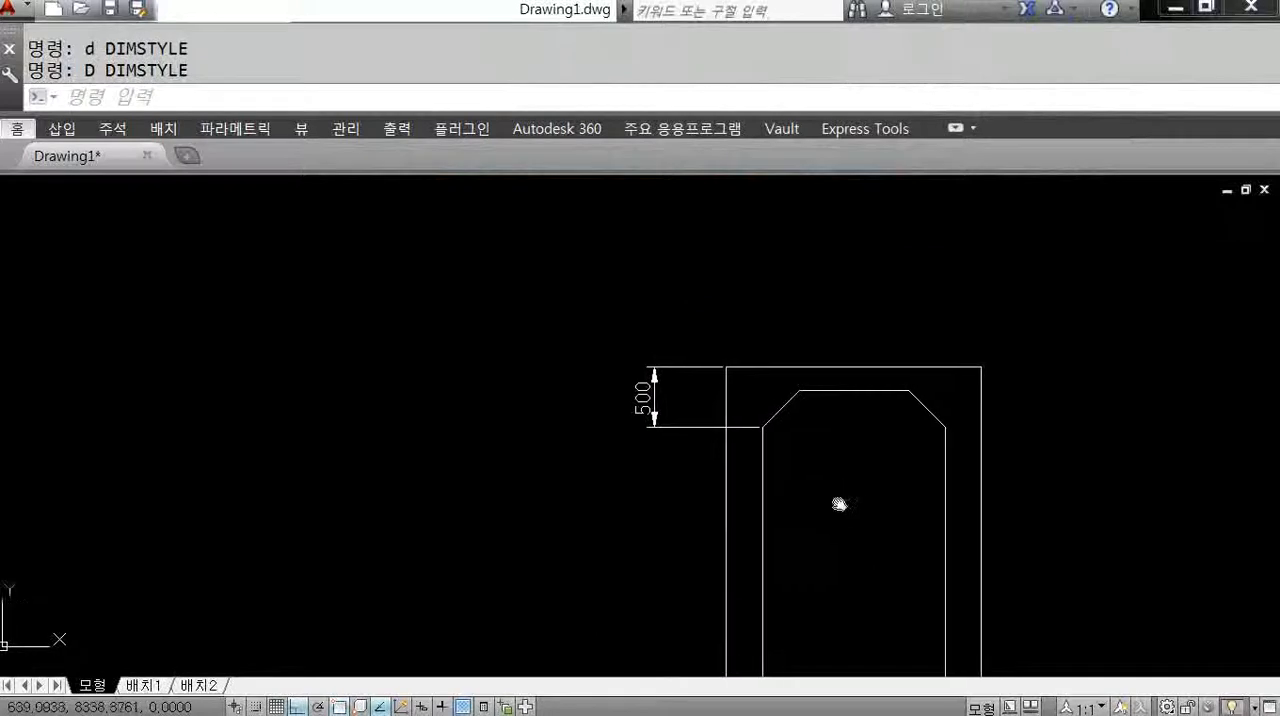
Set the overall scale of the ISO-25 dimension style to 40 and close the style manager.
{"action": "key", "text": "space"}
{"action": "left_click", "coordinate": [908, 318]}
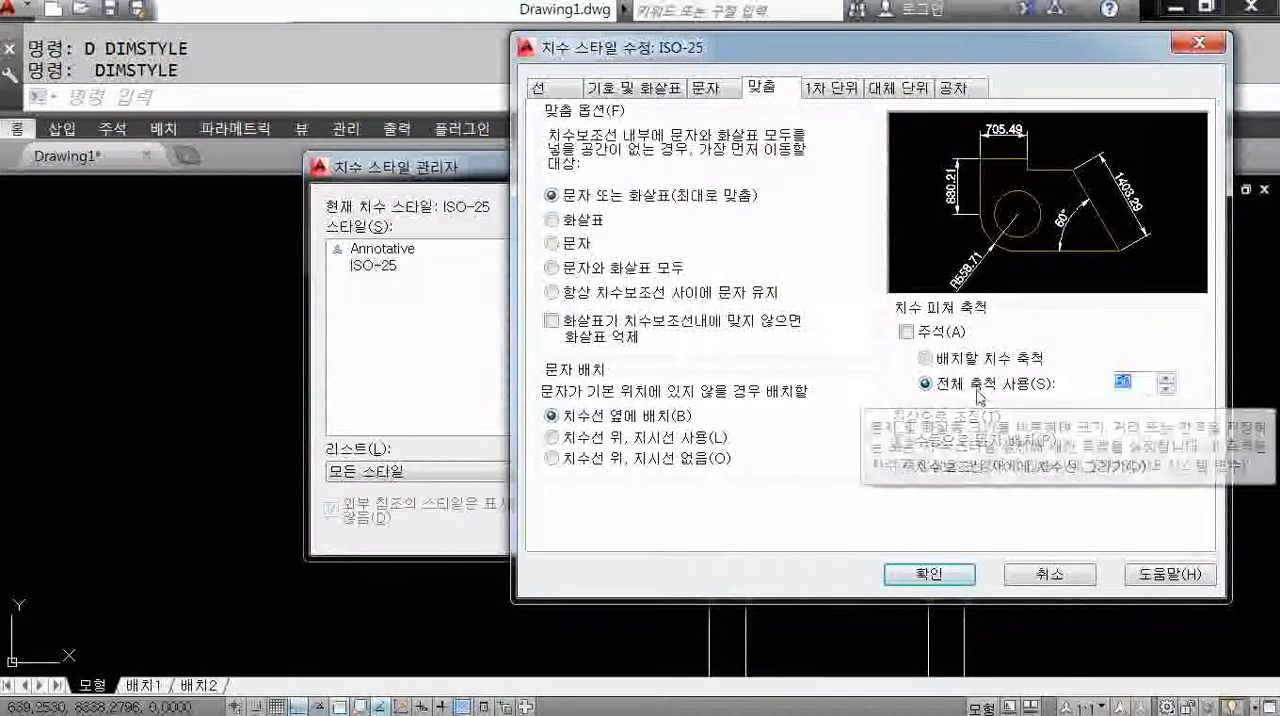
{"action": "type", "text": "40"}
{"action": "left_click", "coordinate": [929, 574]}
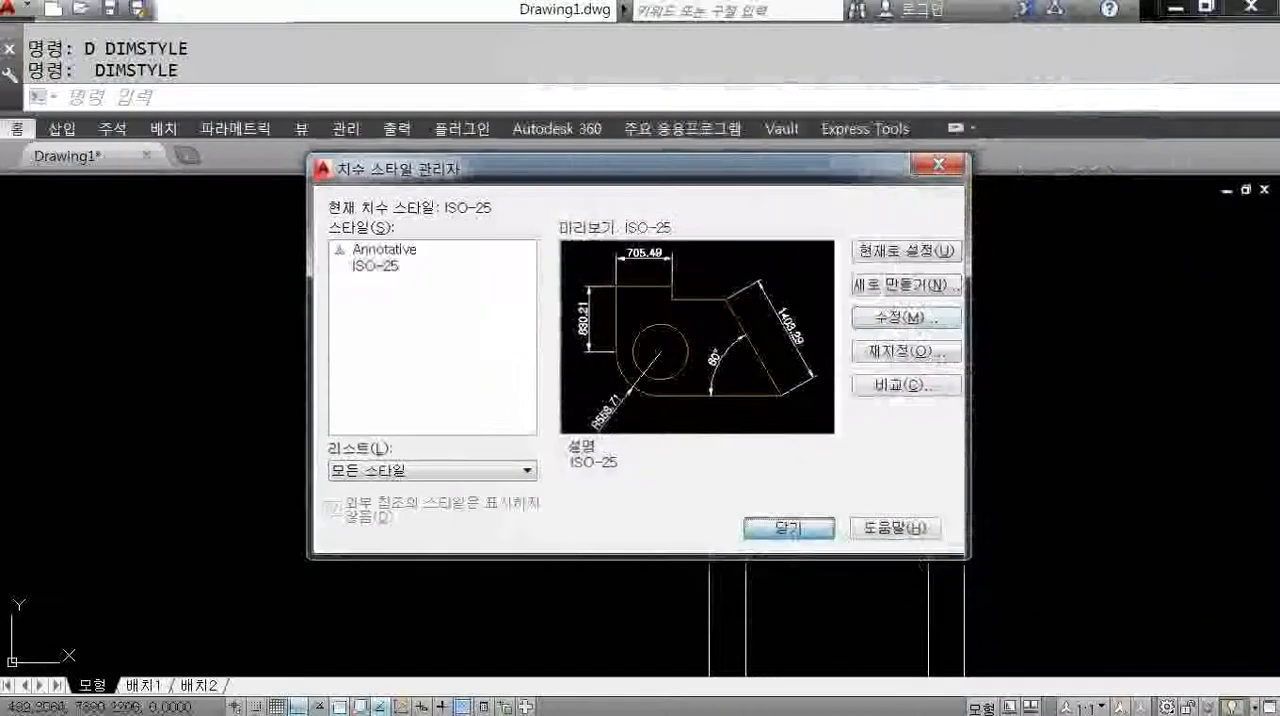
{"action": "left_click", "coordinate": [789, 528]}
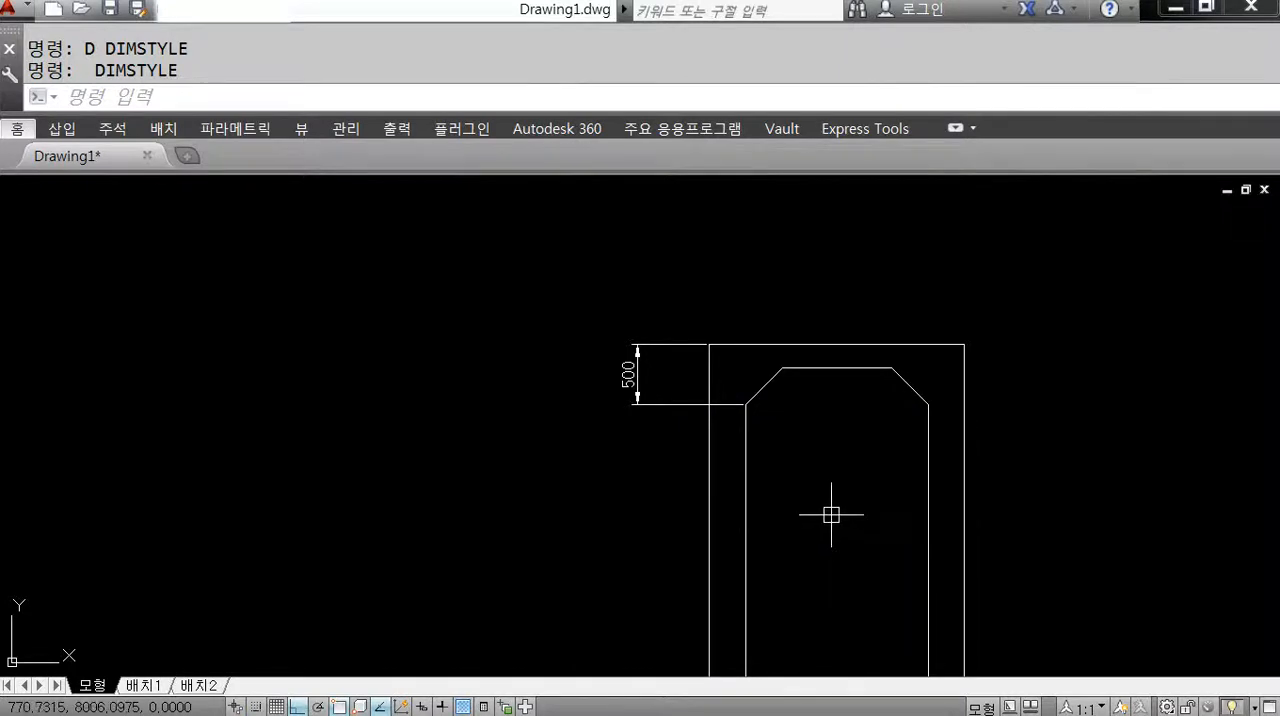
Change the first and second arrowheads of the ISO-25 dimension style to dots (점) and close the style manager.
{"action": "middle_click_drag", "start_coordinate": [789, 466], "coordinate": [770, 459]}
{"action": "scroll", "coordinate": [745, 470], "scroll_direction": "up", "scroll_amount": 2}
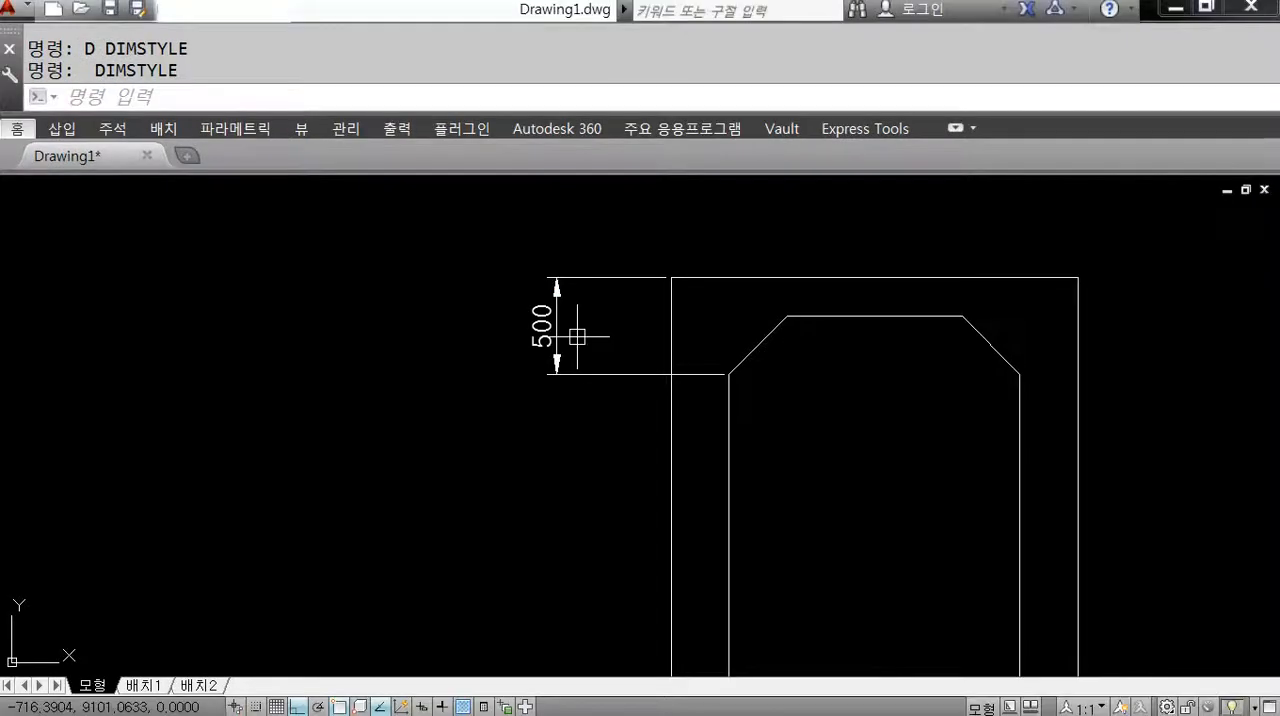
{"action": "type", "text": "d"}
{"action": "key", "text": "Return"}
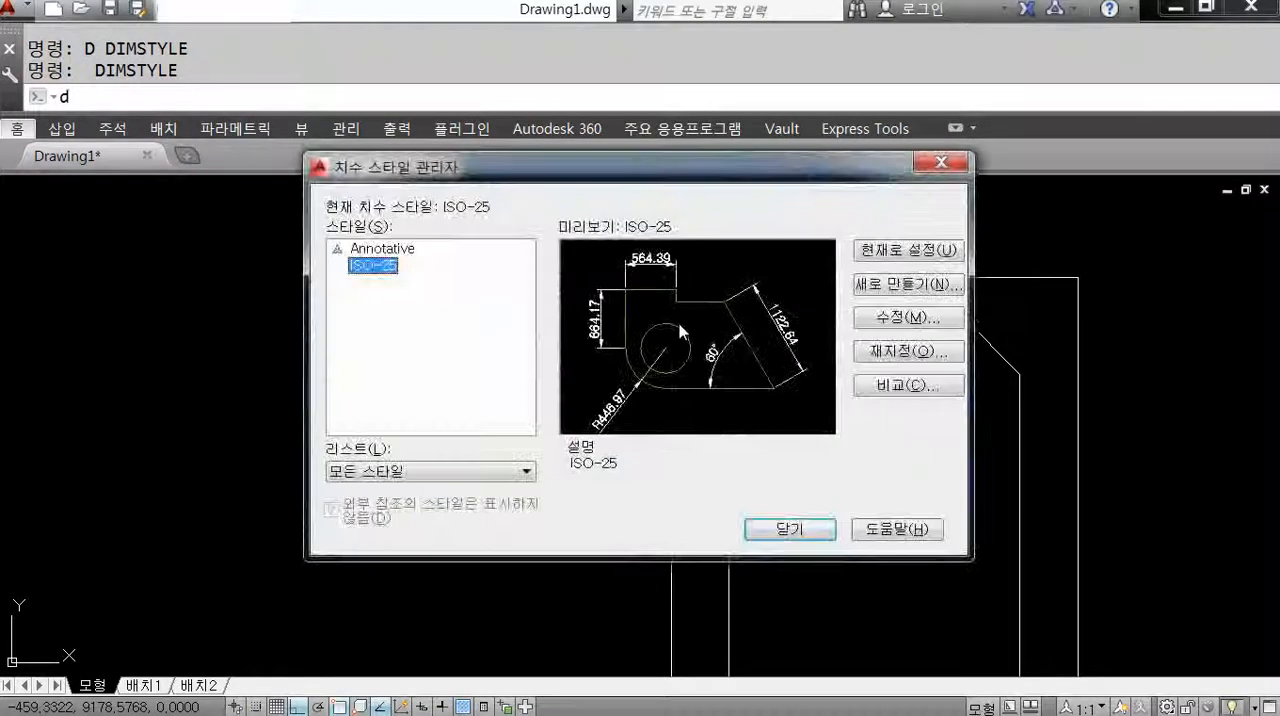
{"action": "left_click", "coordinate": [910, 318]}
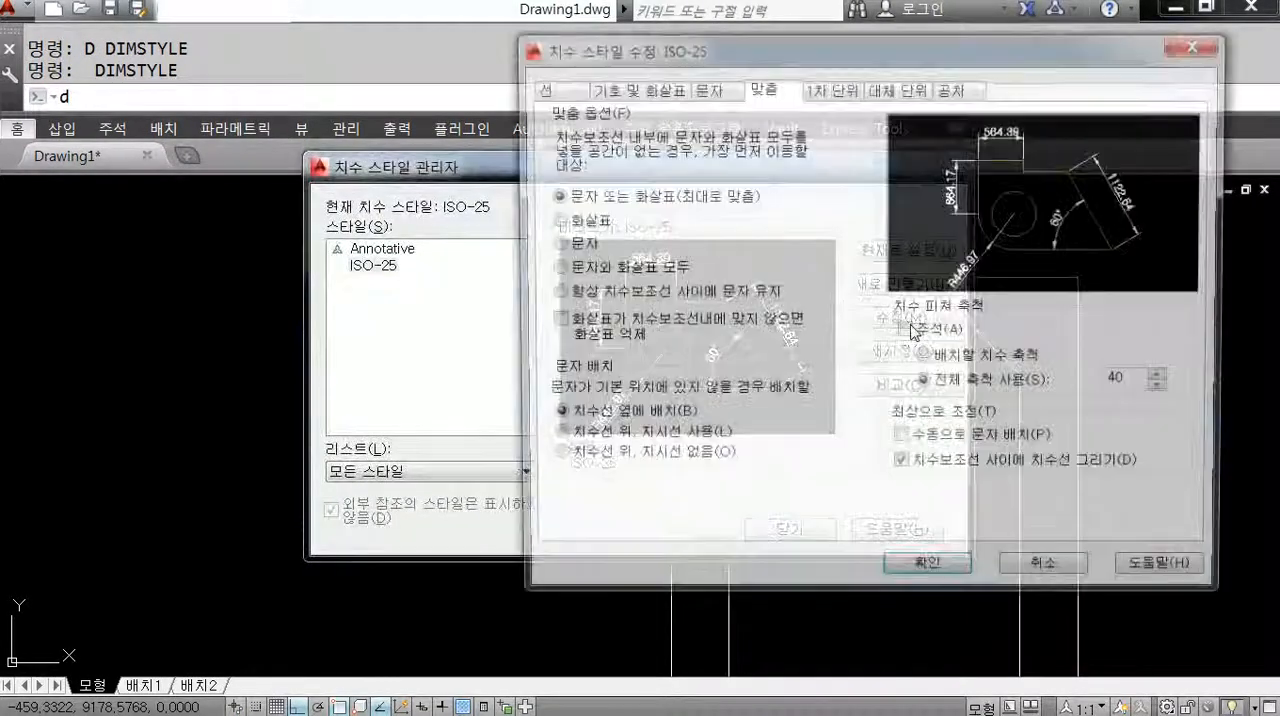
{"action": "left_click", "coordinate": [630, 90]}
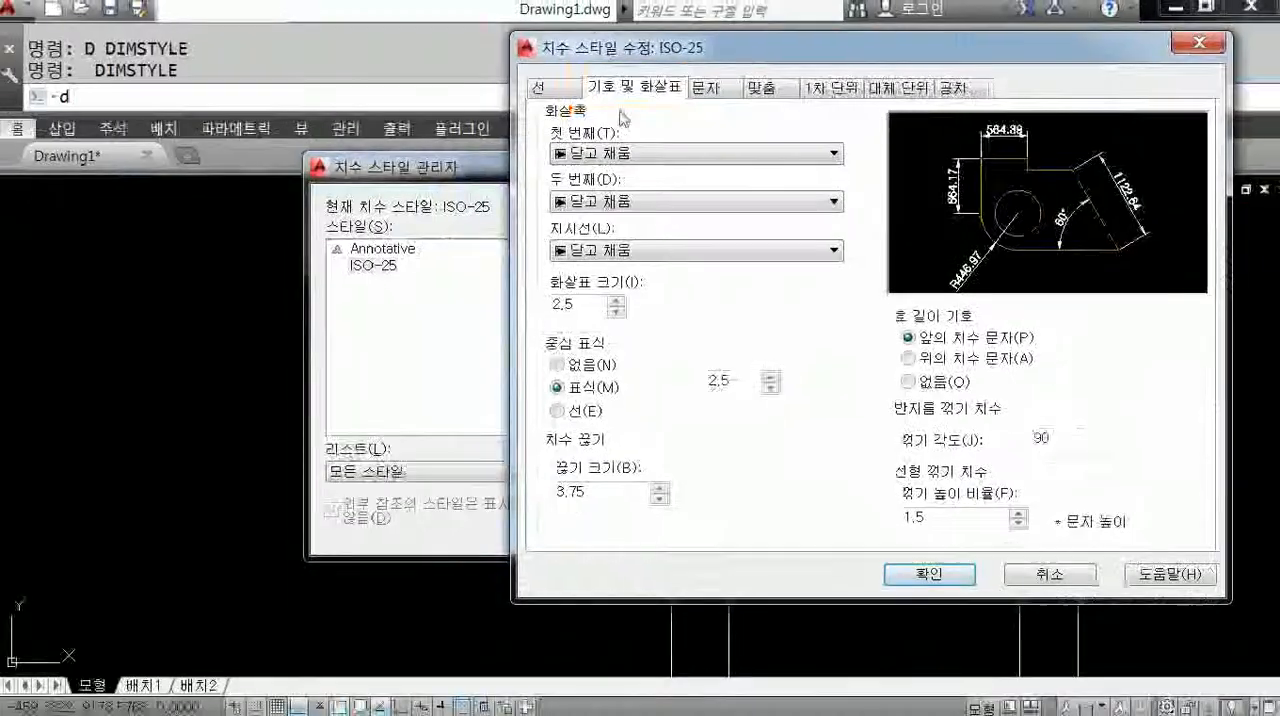
{"action": "left_click", "coordinate": [600, 219]}
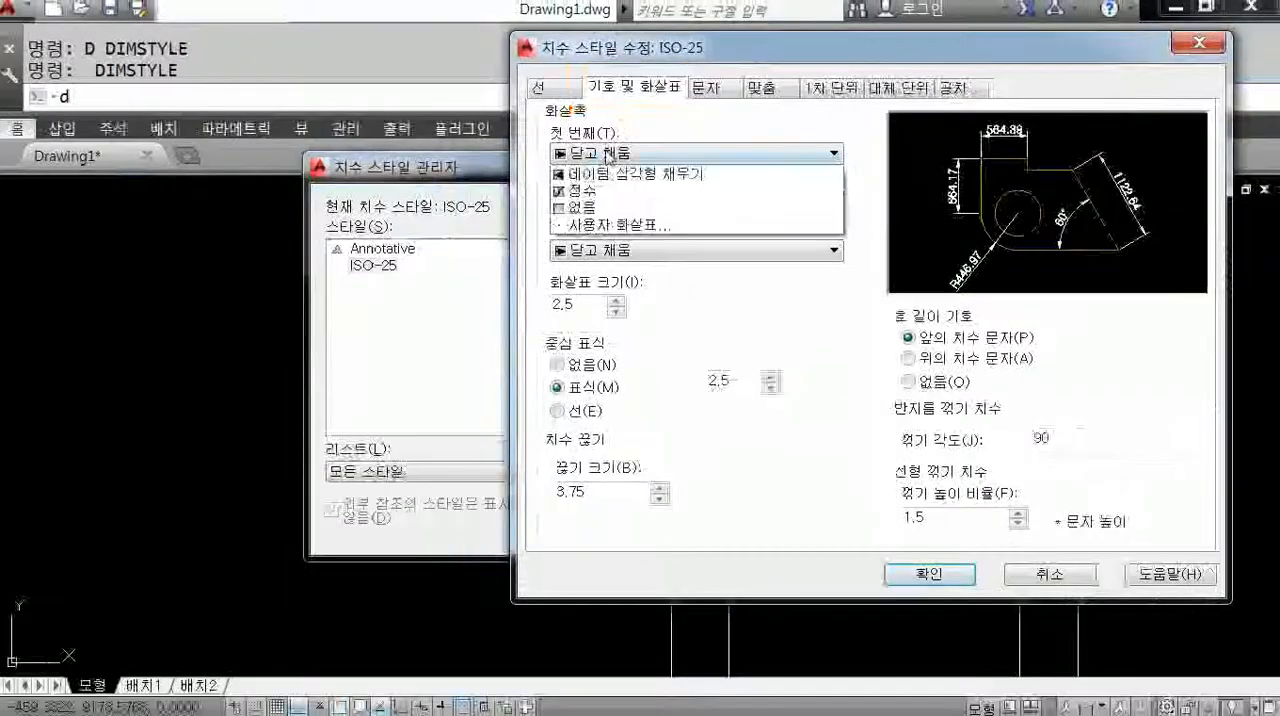
{"action": "left_click", "coordinate": [609, 157]}
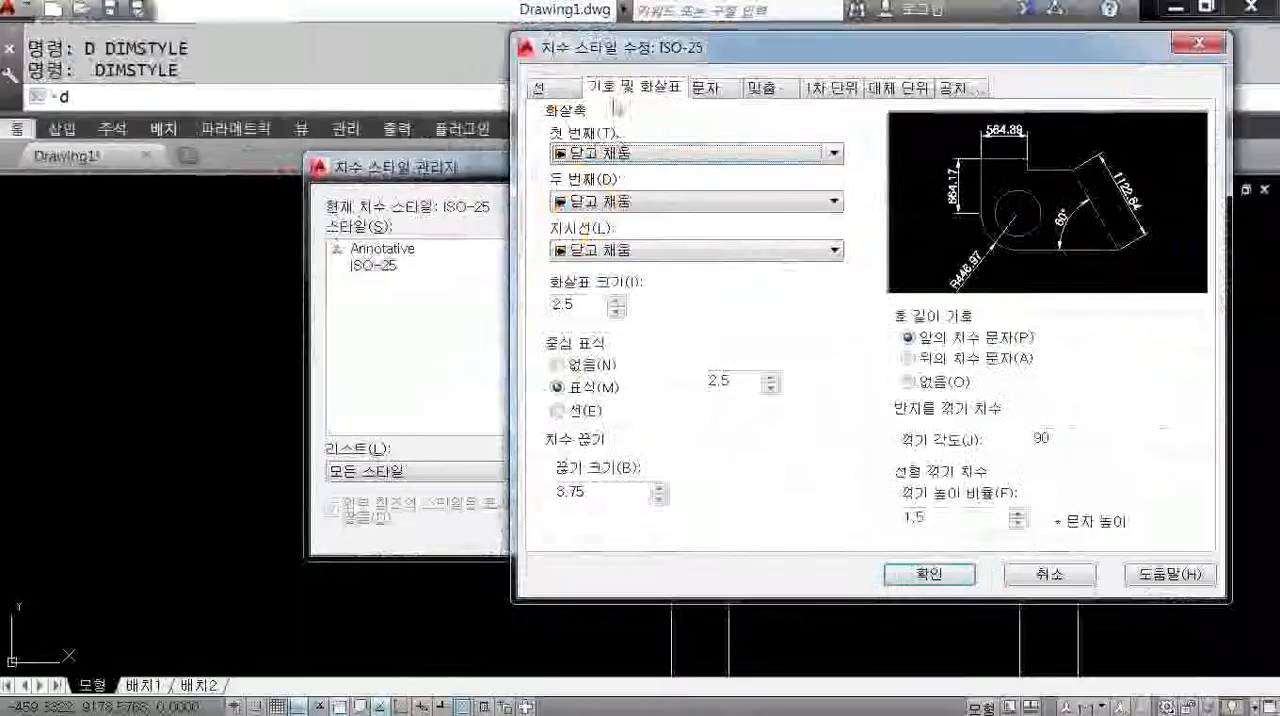
{"action": "left_click", "coordinate": [620, 152]}
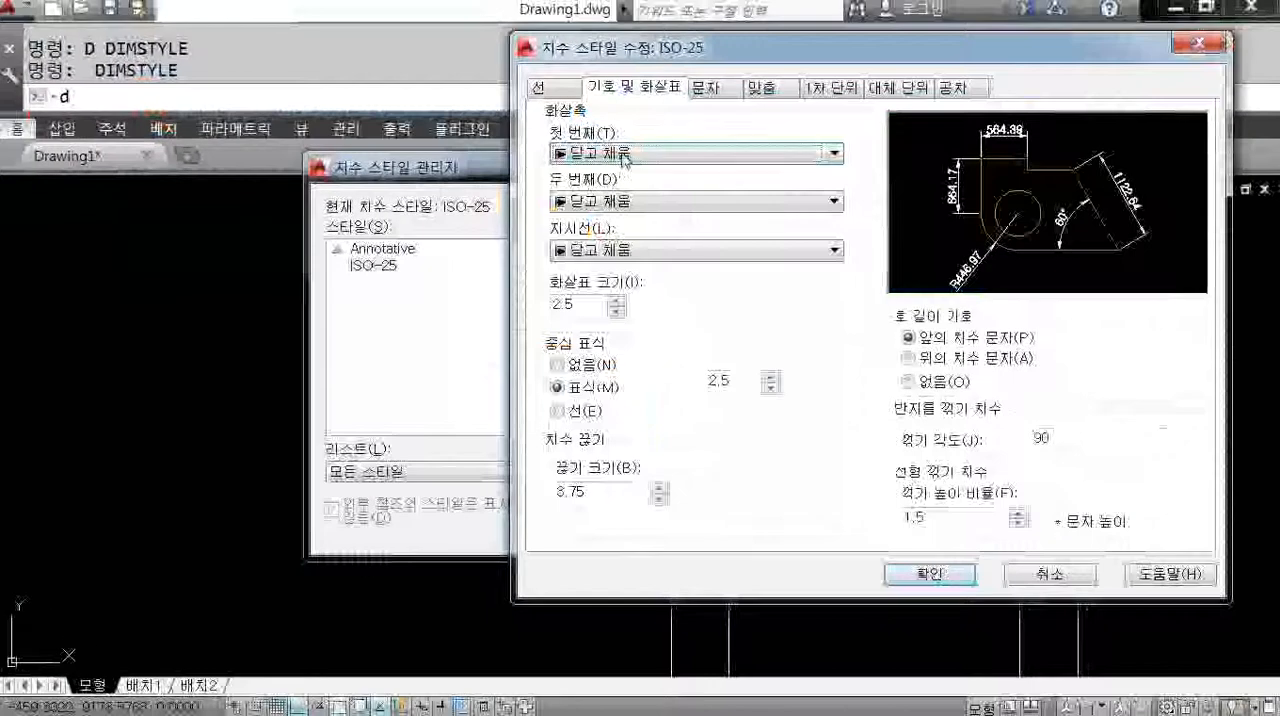
{"action": "left_click", "coordinate": [600, 40]}
{"action": "left_click", "coordinate": [613, 226]}
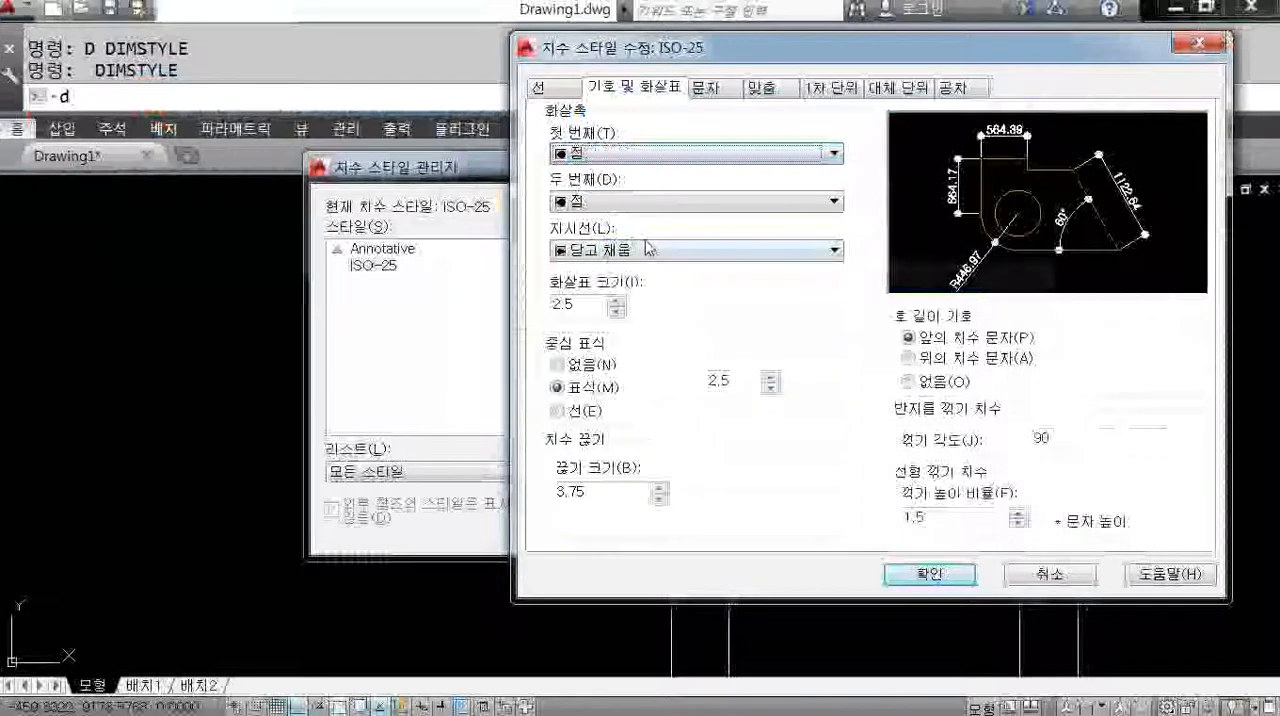
{"action": "left_click", "coordinate": [929, 574]}
{"action": "left_click", "coordinate": [789, 529]}
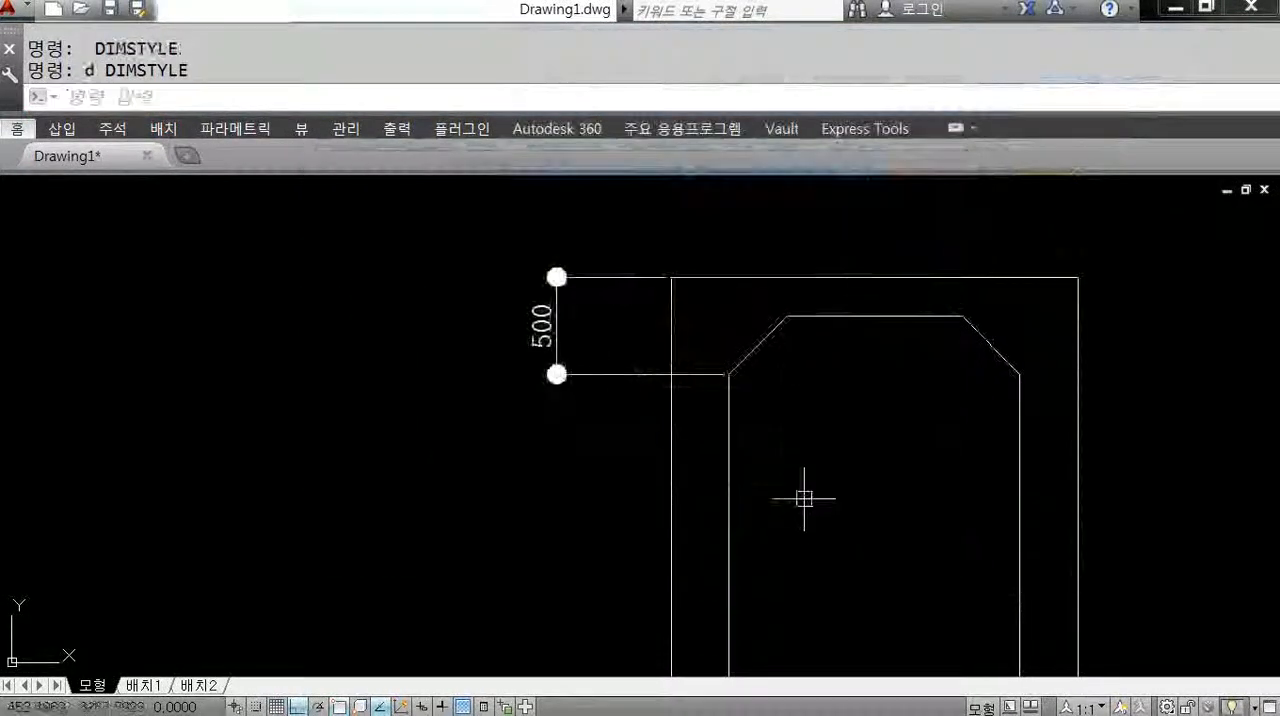
Set the arrow size of the ISO-25 dimension style to 1 and close the style manager.
{"action": "scroll", "coordinate": [620, 364], "scroll_direction": "up", "scroll_amount": 2}
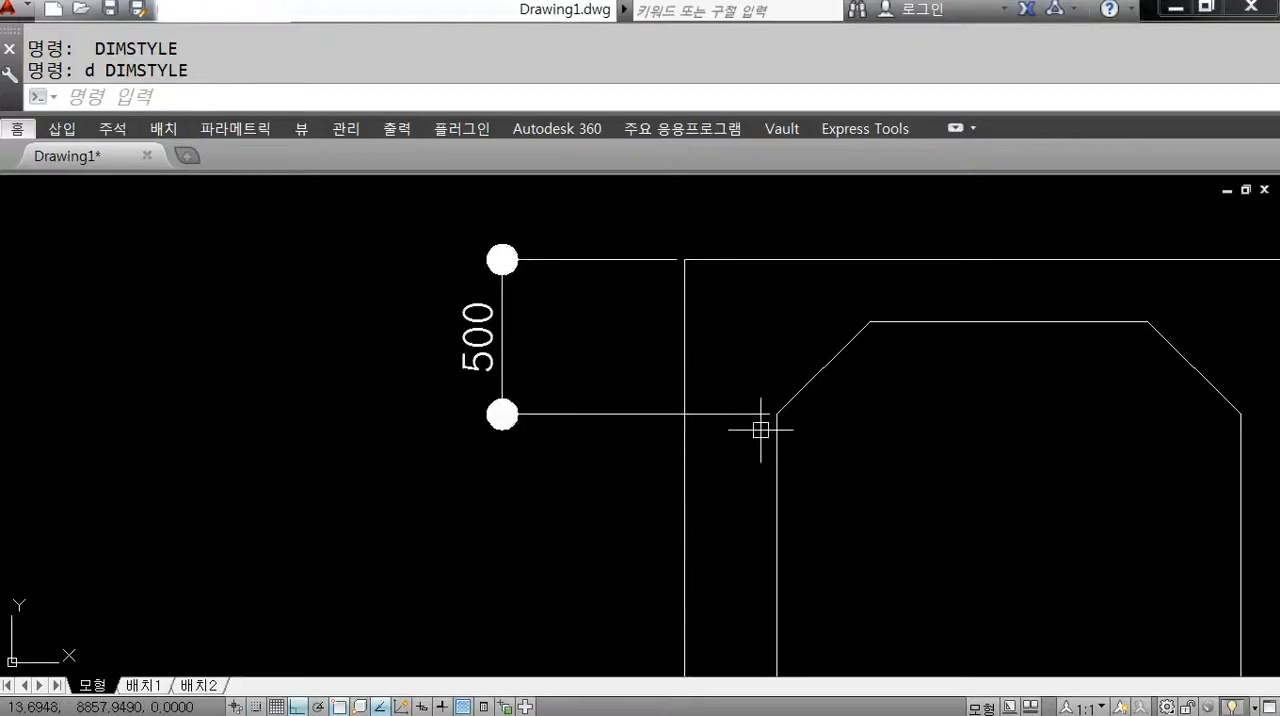
{"action": "type", "text": "d"}
{"action": "key", "text": "Return"}
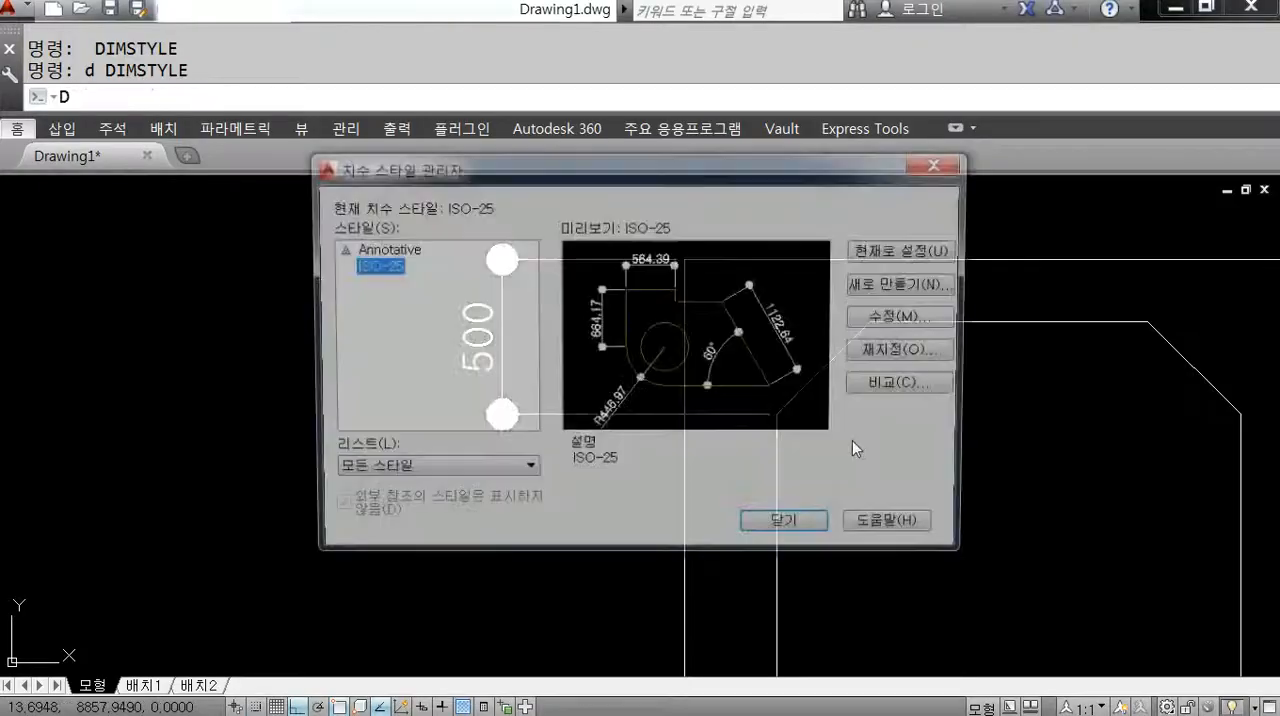
{"action": "left_click", "coordinate": [930, 318]}
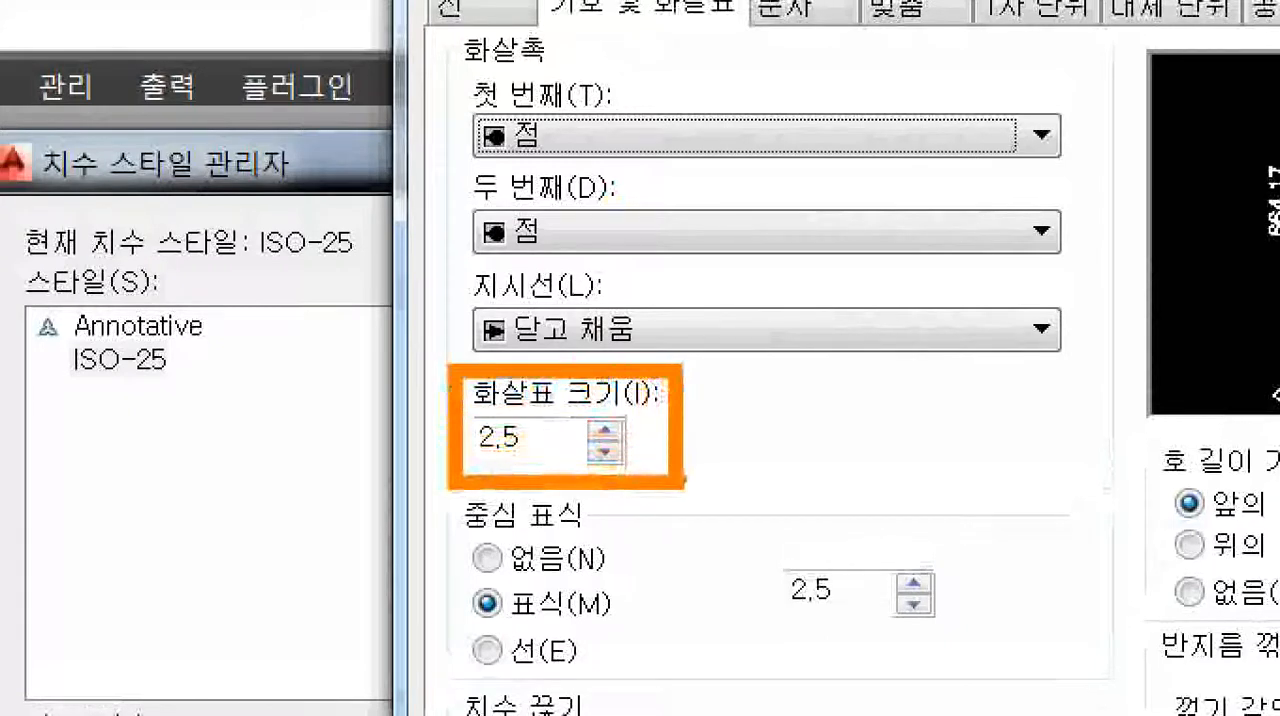
{"action": "left_click_drag", "start_coordinate": [558, 152], "coordinate": [594, 186]}
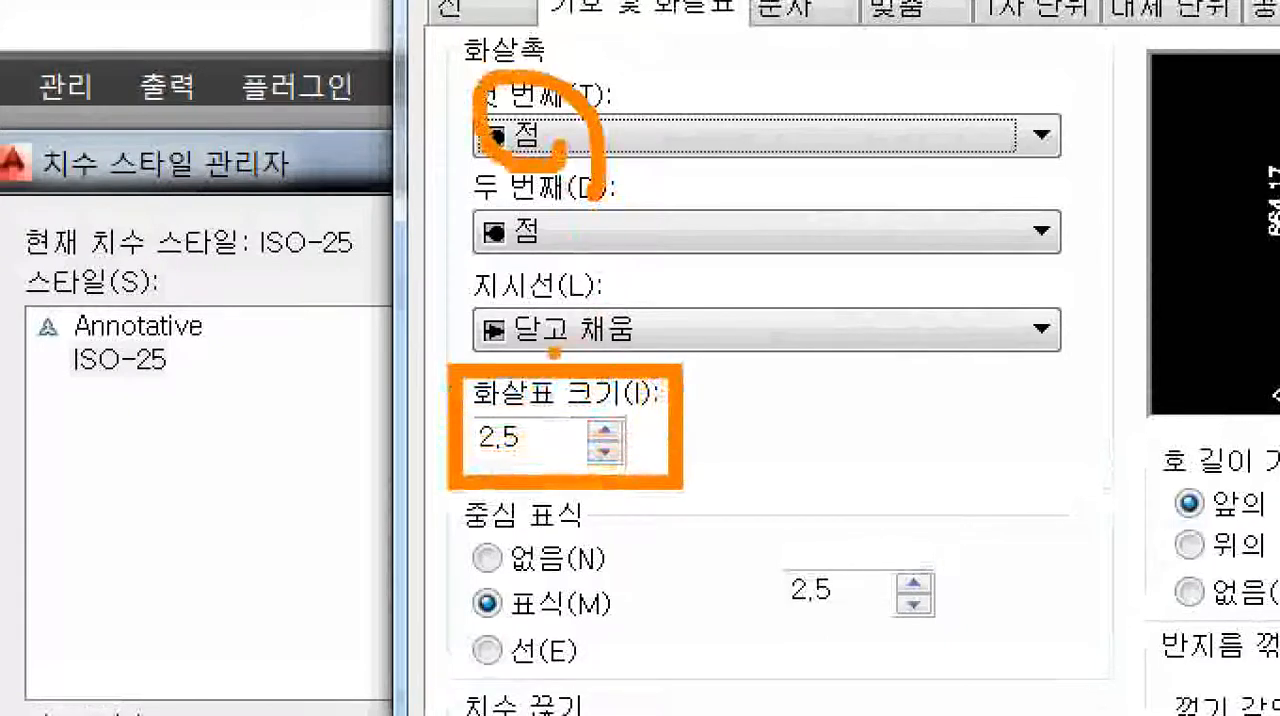
{"action": "left_click_drag", "start_coordinate": [515, 370], "coordinate": [515, 185], "text": "ctrl+shift"}
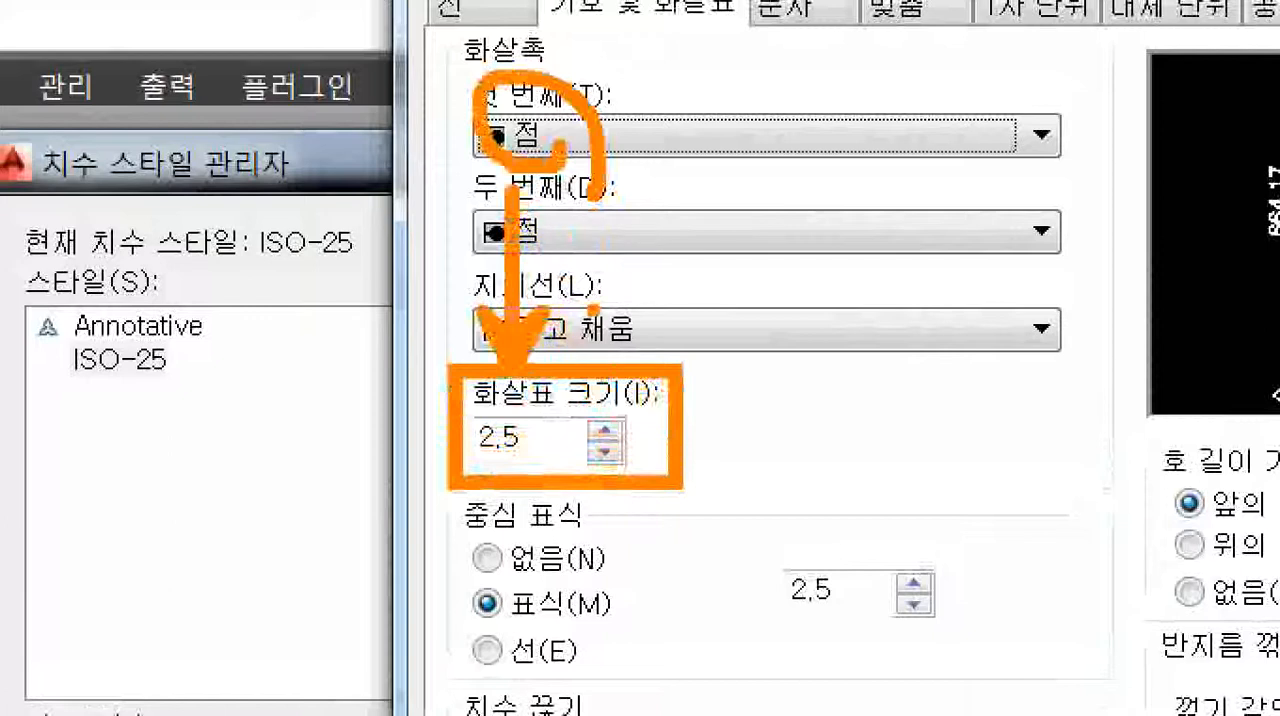
{"action": "left_click_drag", "start_coordinate": [520, 70], "coordinate": [540, 85]}
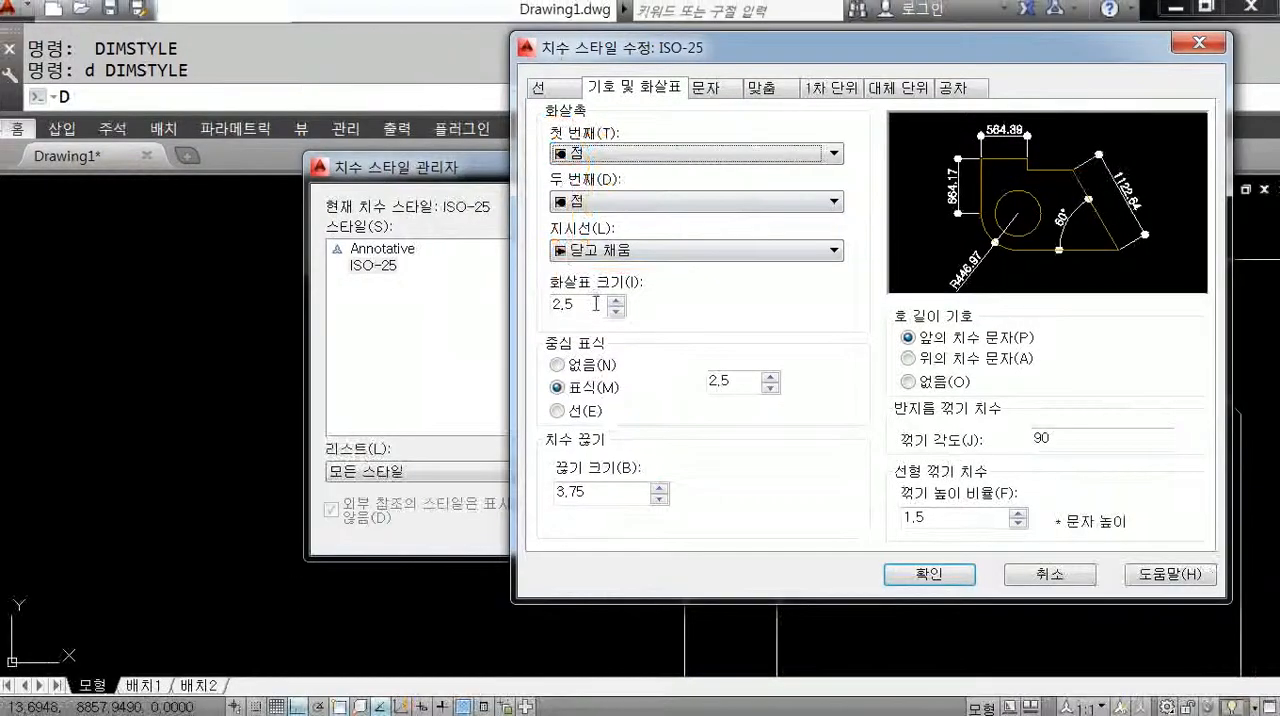
{"action": "left_click_drag", "start_coordinate": [560, 436], "coordinate": [316, 505]}
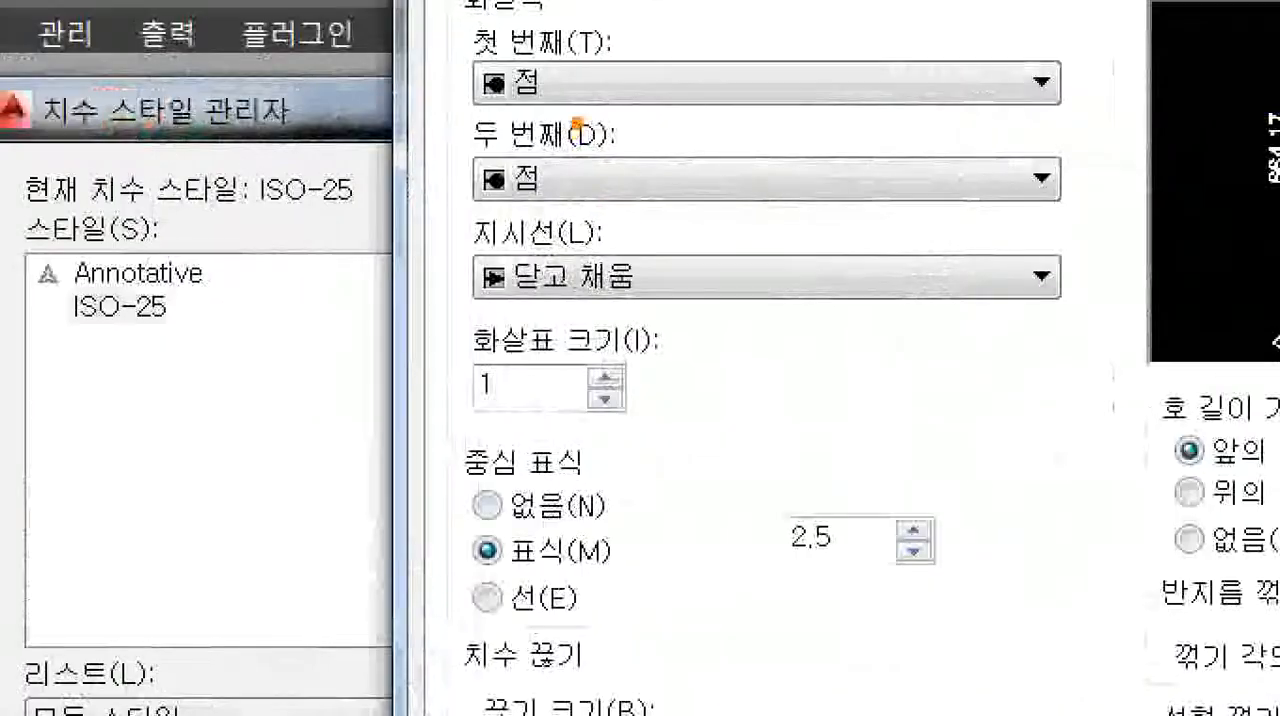
{"action": "mouse_move", "coordinate": [577, 121]}
{"action": "left_mouse_down"}
{"action": "mouse_move", "coordinate": [595, 75]}
{"action": "mouse_move", "coordinate": [538, 250]}
{"action": "left_mouse_up"}
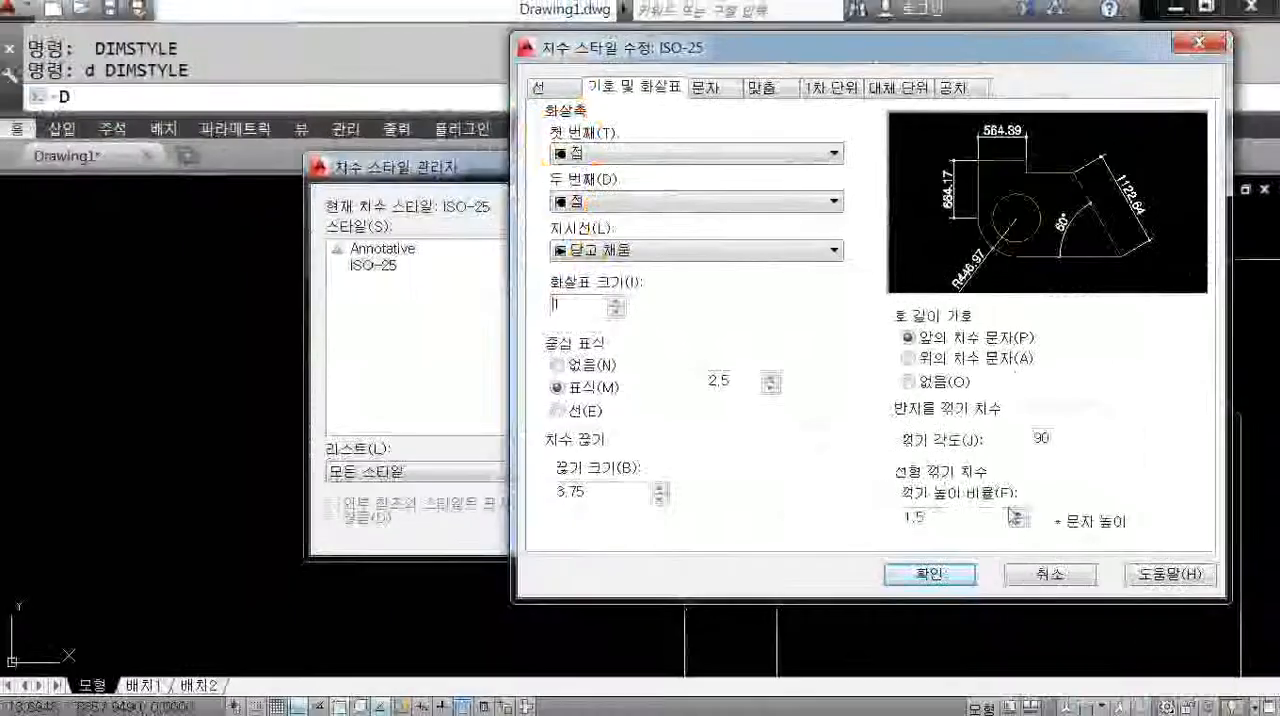
{"action": "left_click", "coordinate": [940, 566]}
{"action": "left_click", "coordinate": [795, 530]}
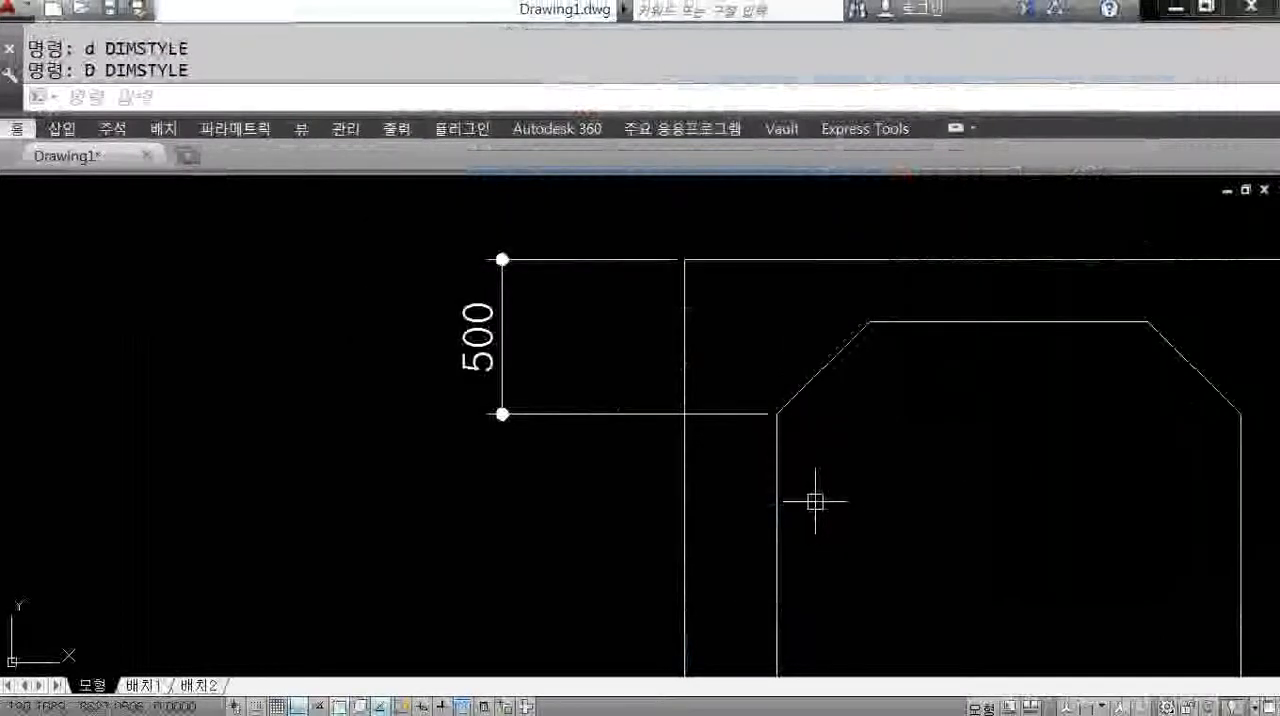
Turn on fixed-length extension lines with a length of 10 in the ISO-25 dimension style and close the style manager.
{"action": "scroll", "coordinate": [760, 517], "scroll_direction": "down", "scroll_amount": 2}
{"action": "scroll", "coordinate": [751, 523], "scroll_direction": "up", "scroll_amount": 2}
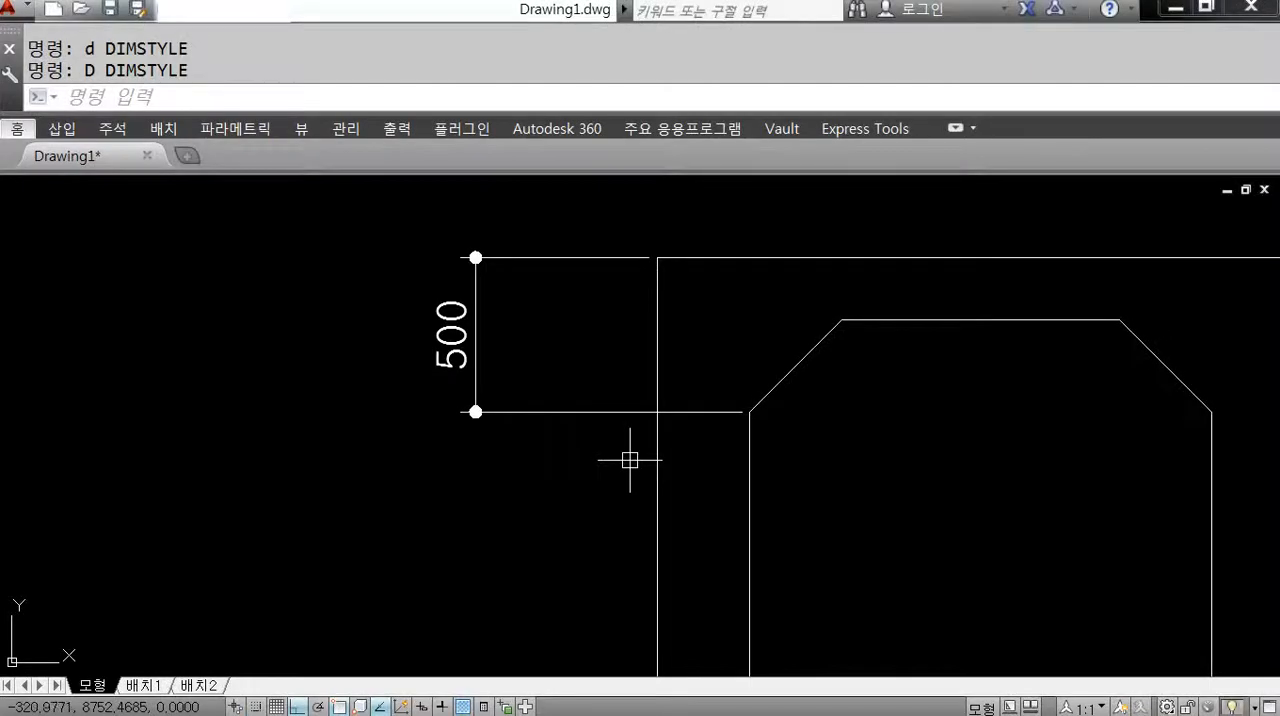
{"action": "type", "text": "D"}
{"action": "key", "text": "Return"}
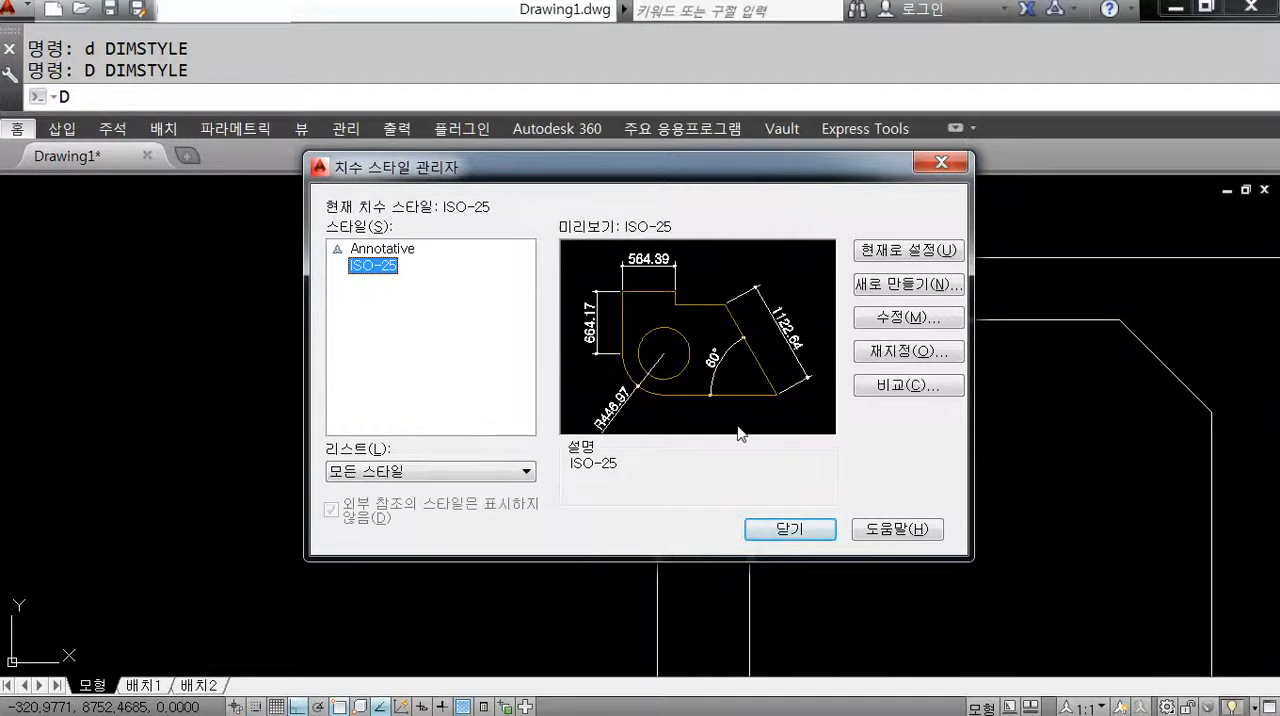
{"action": "left_click", "coordinate": [893, 318]}
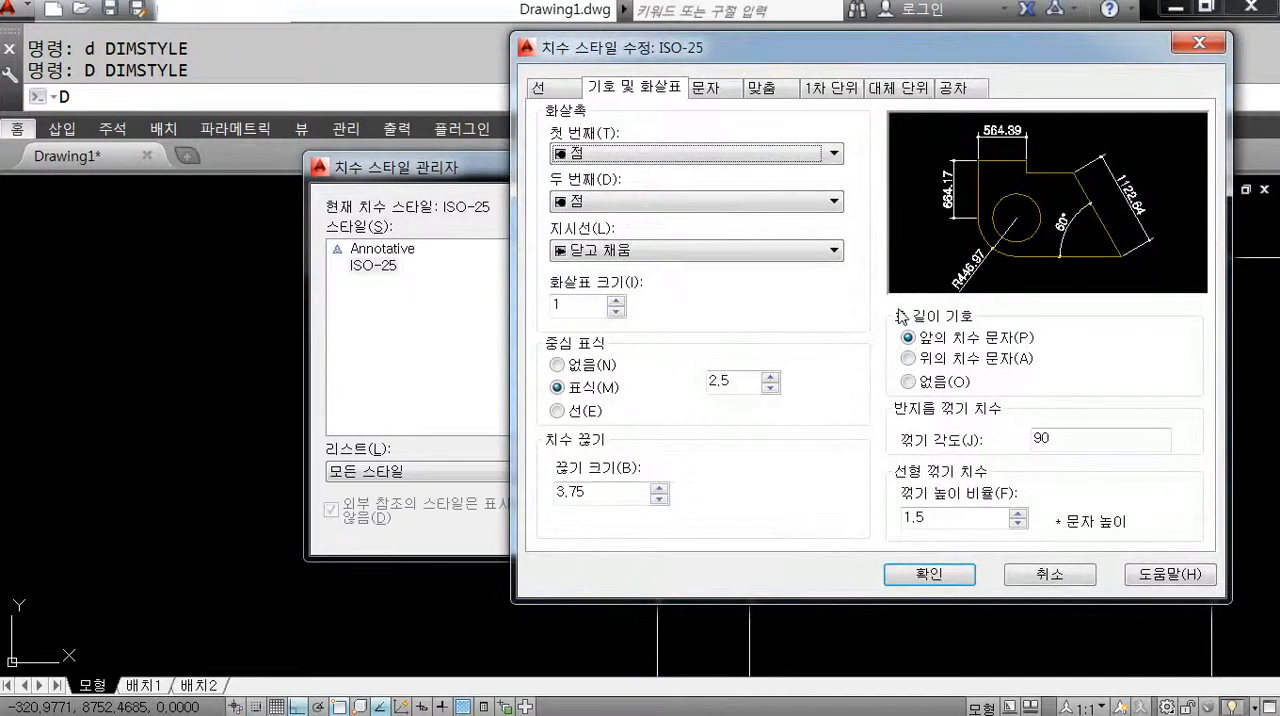
{"action": "left_click", "coordinate": [538, 88]}
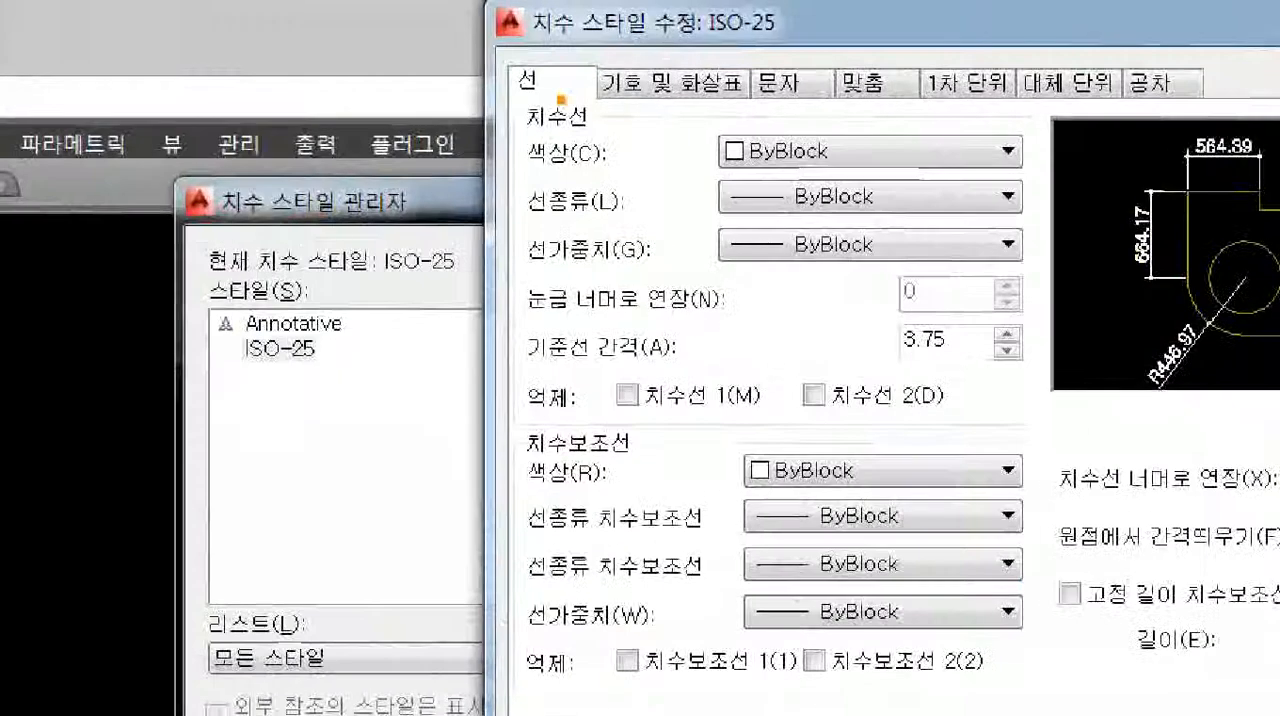
{"action": "mouse_move", "coordinate": [502, 86]}
{"action": "left_mouse_down"}
{"action": "mouse_move", "coordinate": [564, 72]}
{"action": "mouse_move", "coordinate": [583, 403]}
{"action": "mouse_move", "coordinate": [620, 384]}
{"action": "left_mouse_up"}
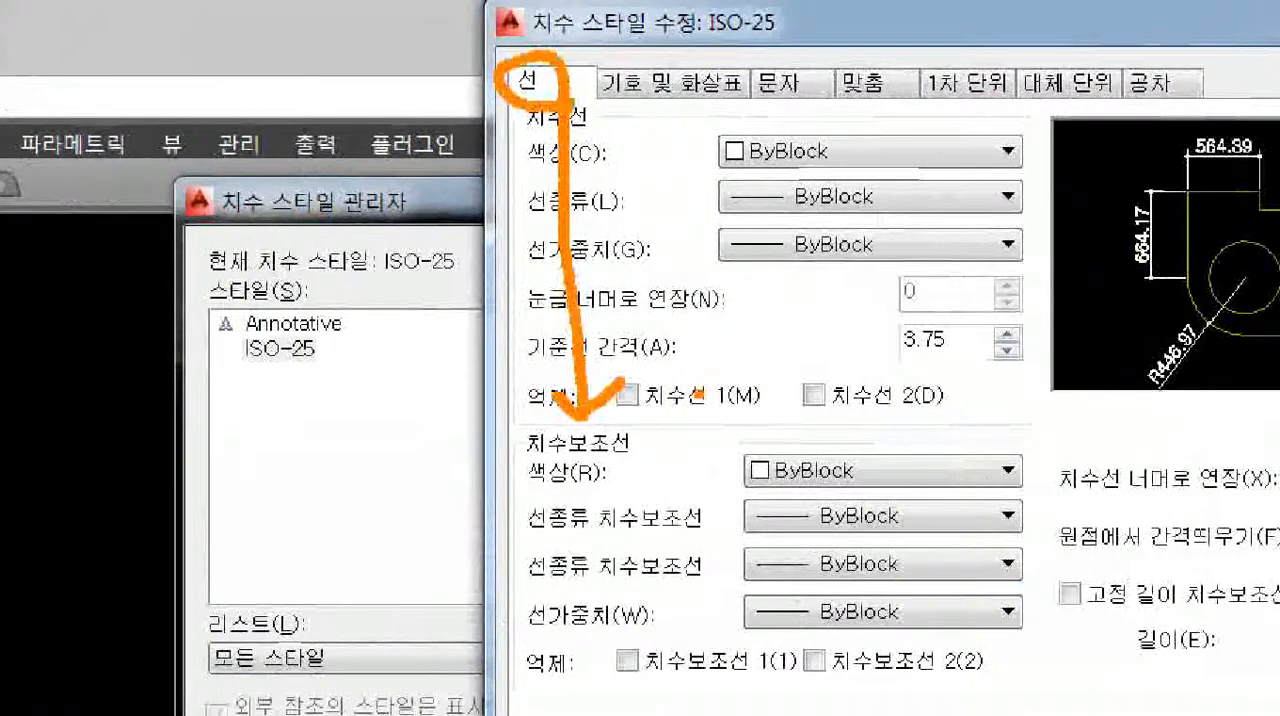
{"action": "key", "text": "Escape"}
{"action": "key", "text": "ctrl+1"}
{"action": "left_click", "coordinate": [639, 440]}
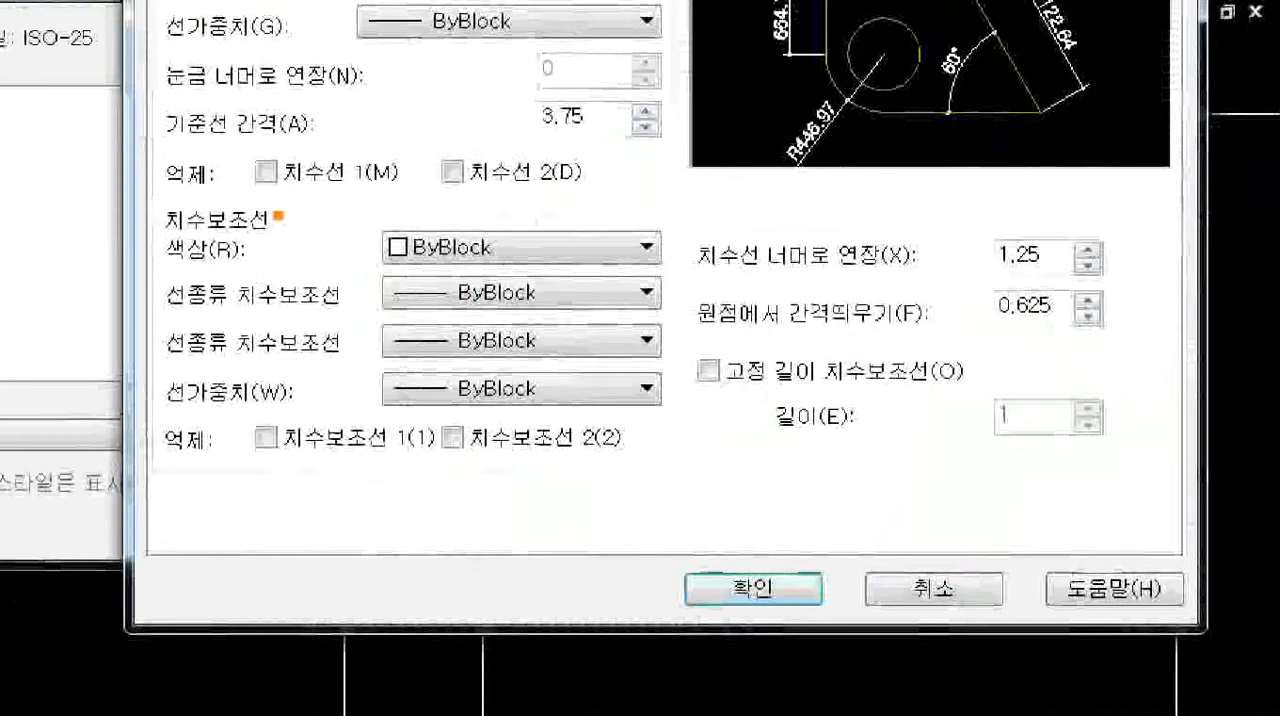
{"action": "left_click_drag", "start_coordinate": [145, 187], "coordinate": [289, 260], "text": "ctrl"}
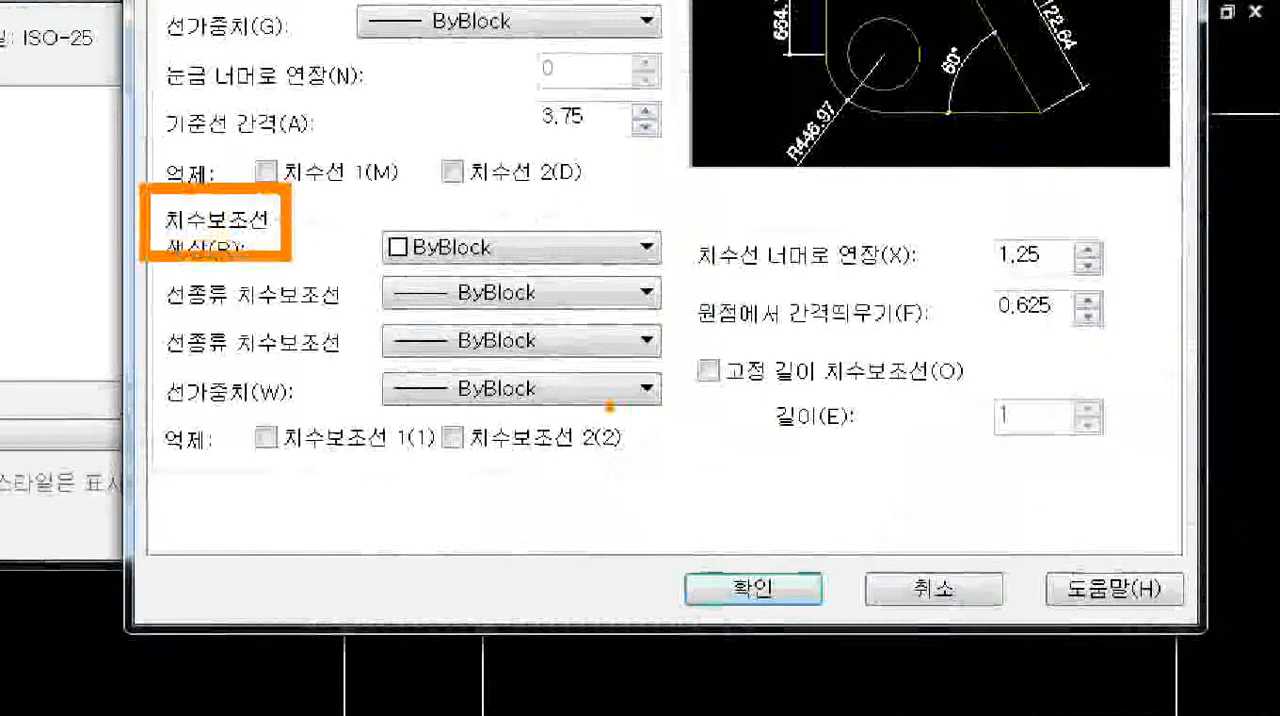
{"action": "left_click_drag", "start_coordinate": [698, 364], "coordinate": [288, 242], "text": "ctrl+shift"}
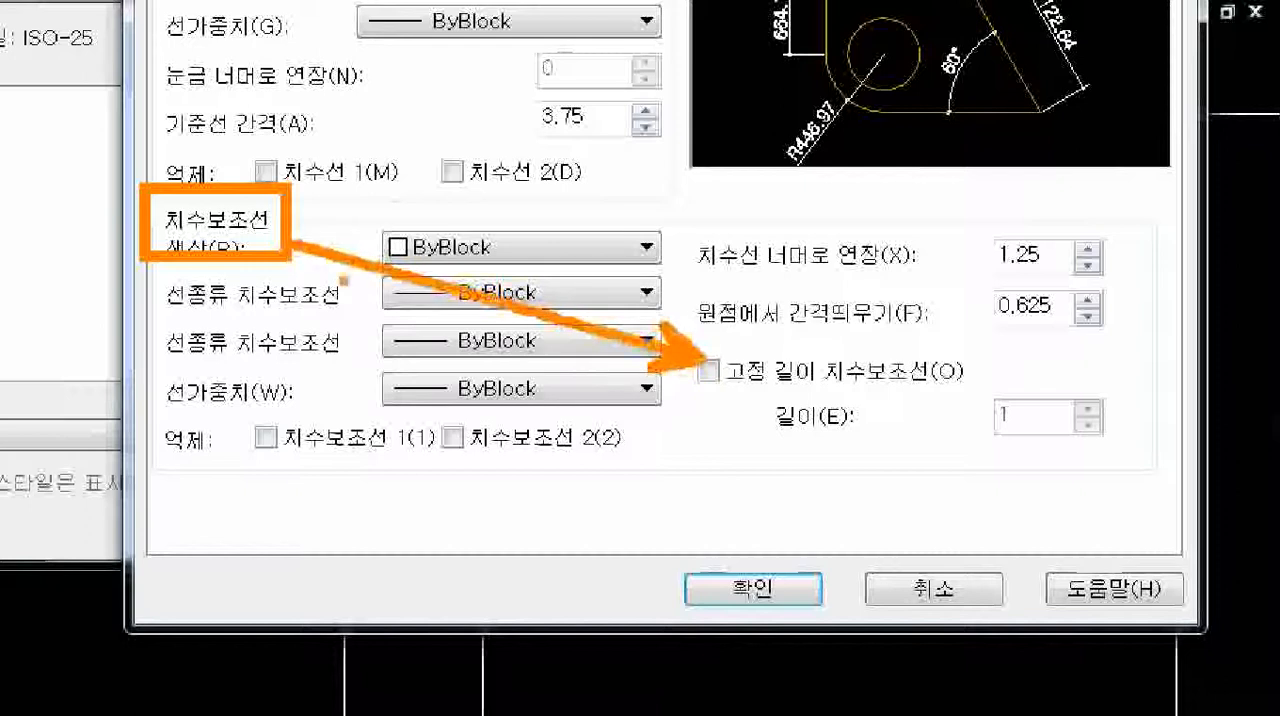
{"action": "key", "text": "Escape"}
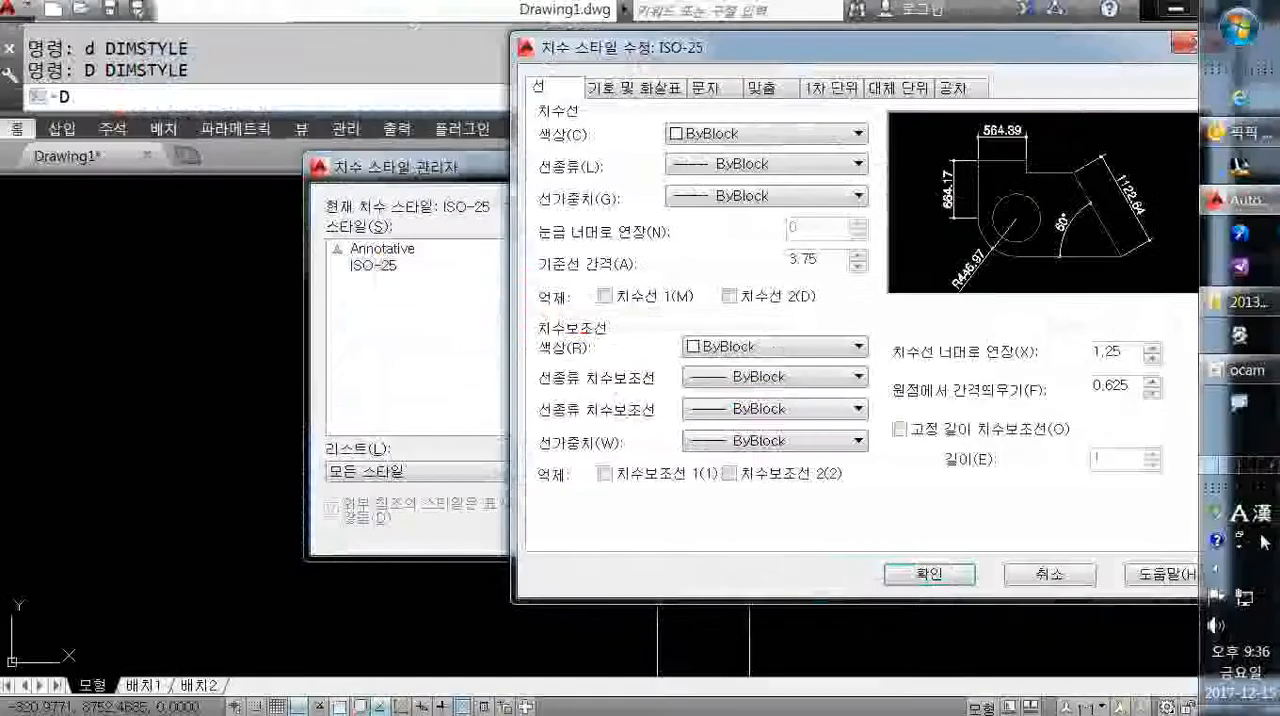
{"action": "left_click", "coordinate": [770, 385]}
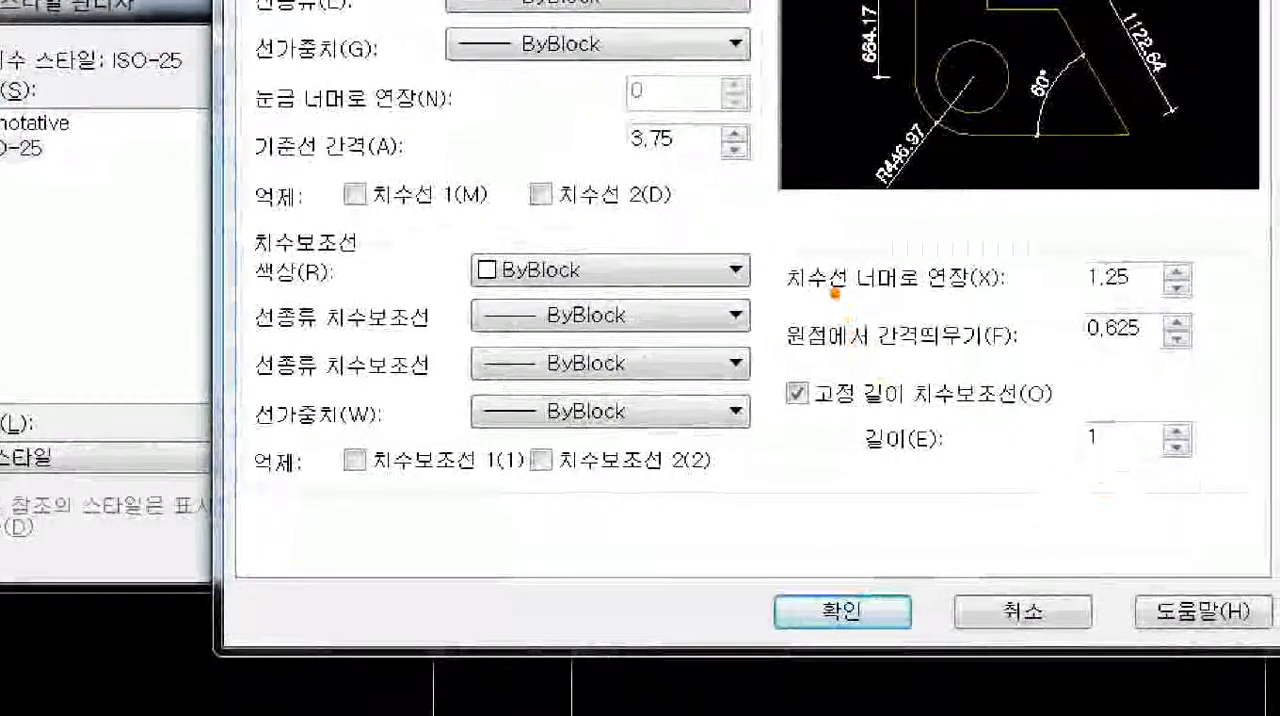
{"action": "left_click_drag", "start_coordinate": [825, 258], "coordinate": [840, 463]}
{"action": "left_click_drag", "start_coordinate": [960, 313], "coordinate": [831, 311], "text": "ctrl+shift"}
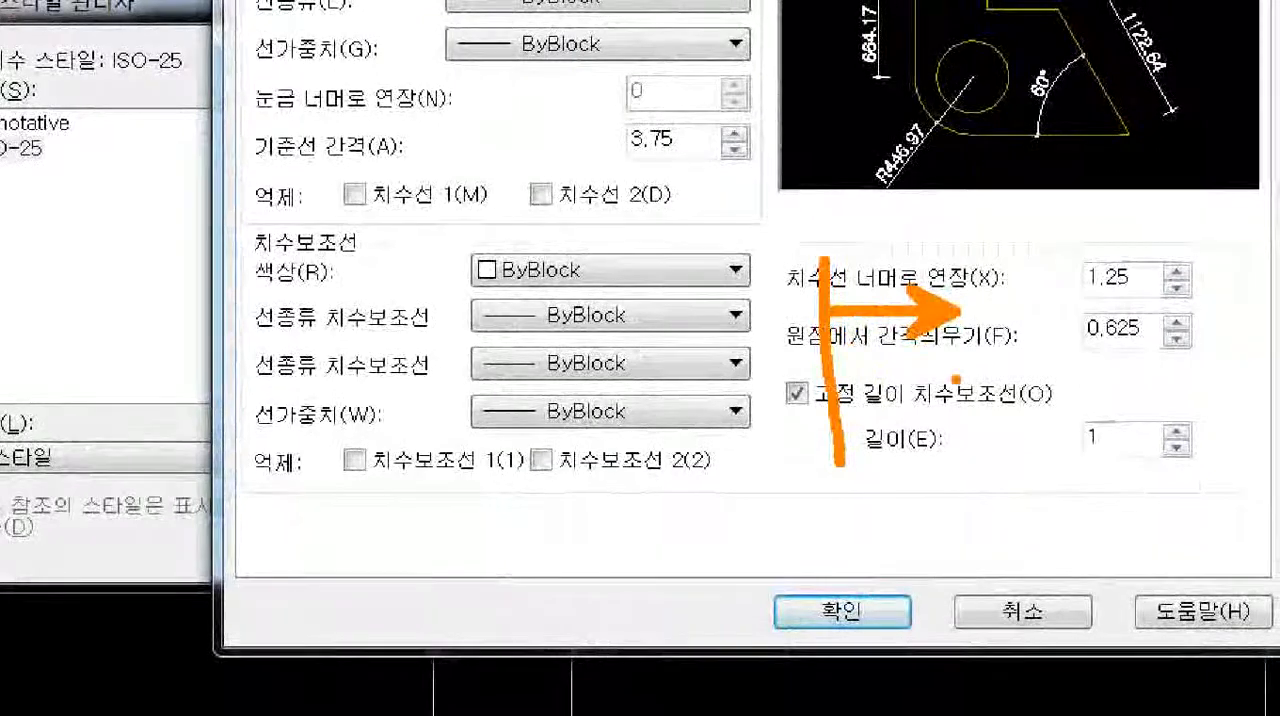
{"action": "left_click_drag", "start_coordinate": [968, 408], "coordinate": [860, 417], "text": "ctrl+shift"}
{"action": "mouse_move", "coordinate": [1140, 456]}
{"action": "left_mouse_down"}
{"action": "mouse_move", "coordinate": [1062, 452]}
{"action": "mouse_move", "coordinate": [1100, 392]}
{"action": "mouse_move", "coordinate": [1126, 486]}
{"action": "left_mouse_up"}
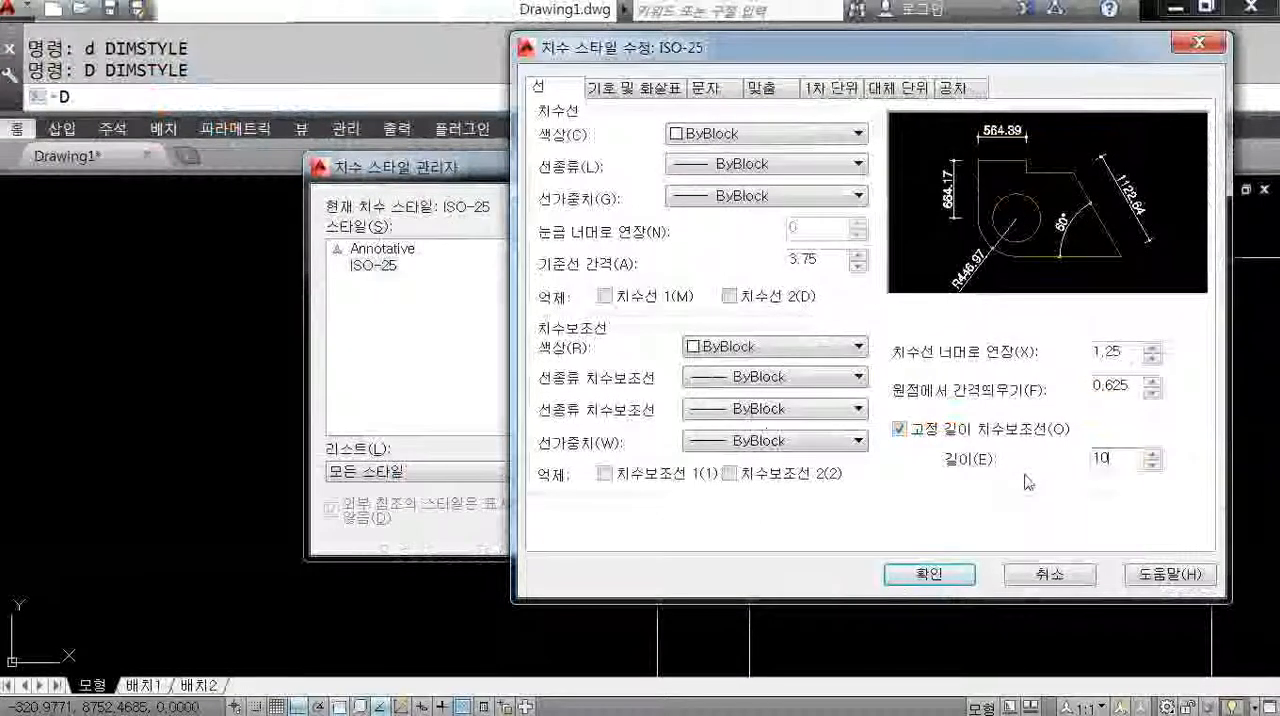
{"action": "left_click", "coordinate": [960, 580]}
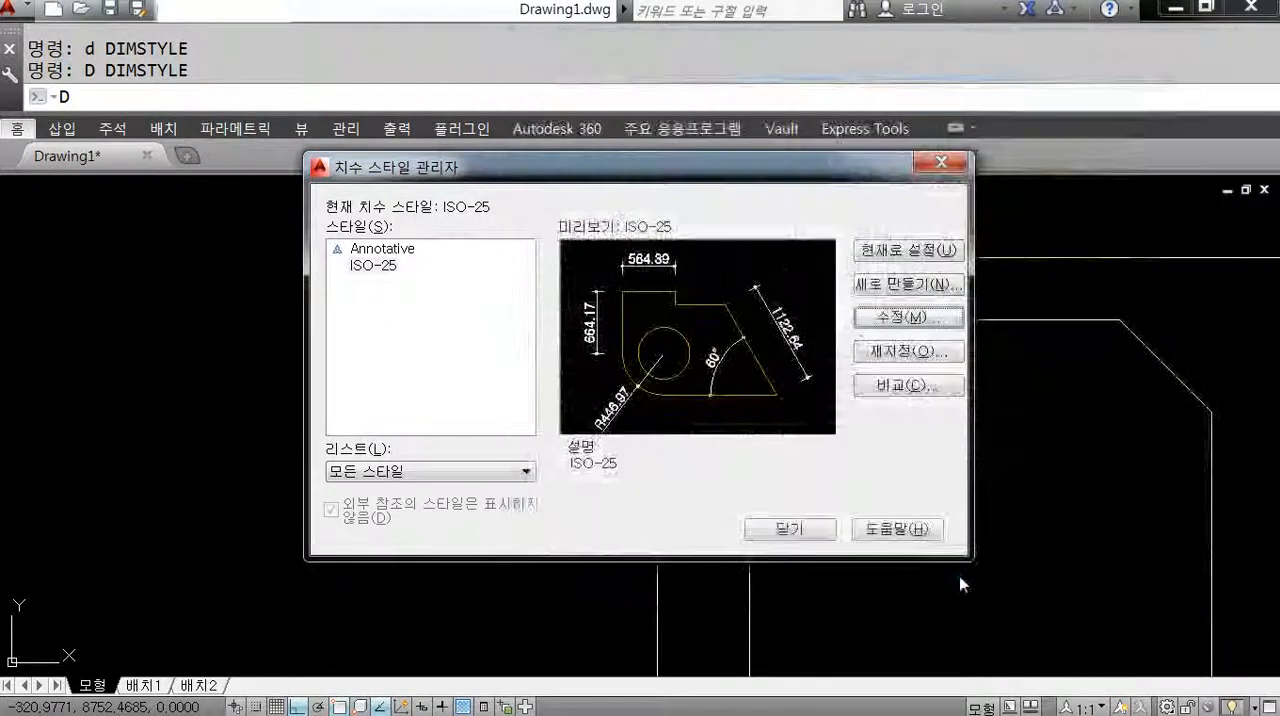
{"action": "left_click", "coordinate": [821, 530]}
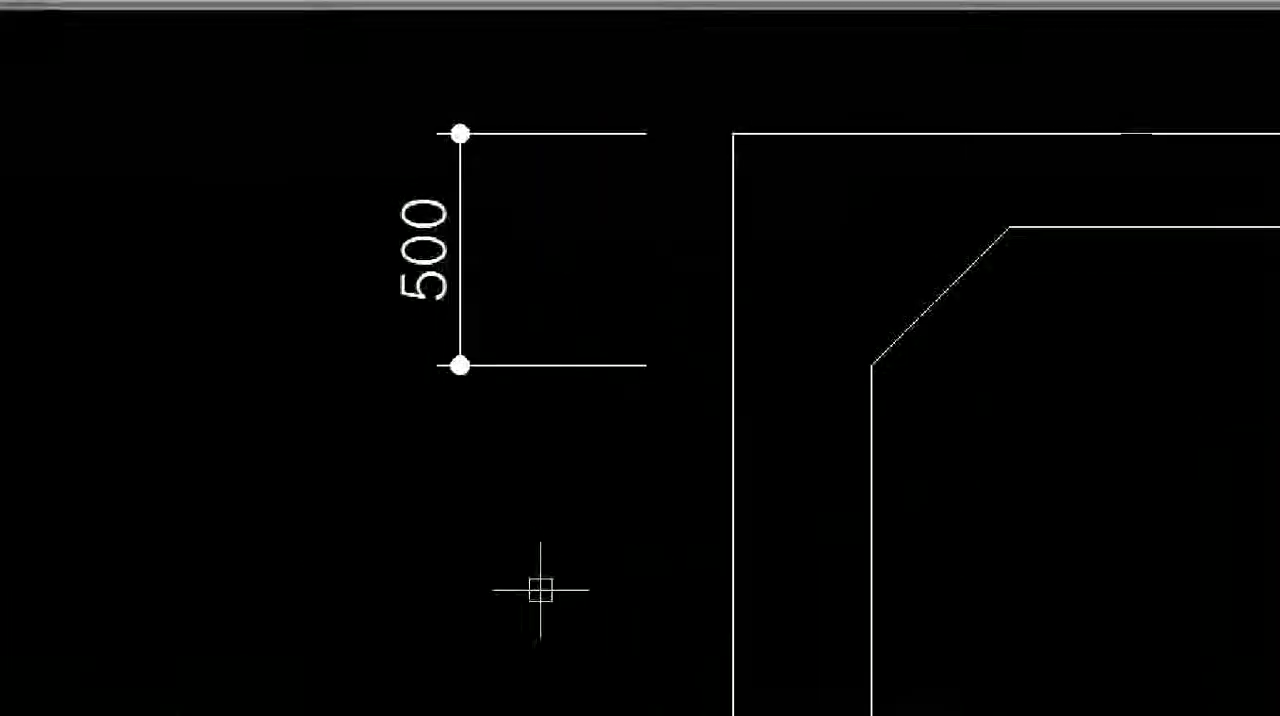
{"action": "mouse_move", "coordinate": [641, 152]}
{"action": "left_mouse_down"}
{"action": "mouse_move", "coordinate": [526, 190]}
{"action": "mouse_move", "coordinate": [485, 148]}
{"action": "left_mouse_up"}
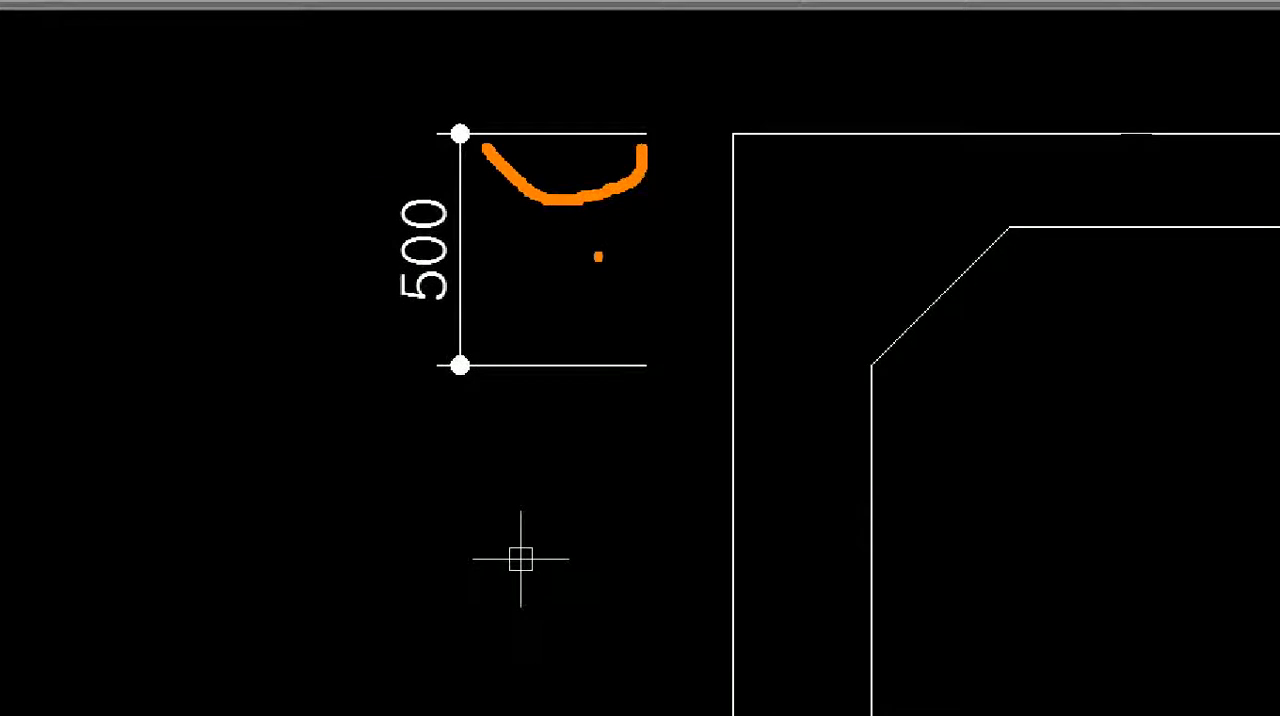
{"action": "mouse_move", "coordinate": [645, 350]}
{"action": "left_mouse_down"}
{"action": "mouse_move", "coordinate": [572, 290]}
{"action": "mouse_move", "coordinate": [452, 322]}
{"action": "left_mouse_up"}
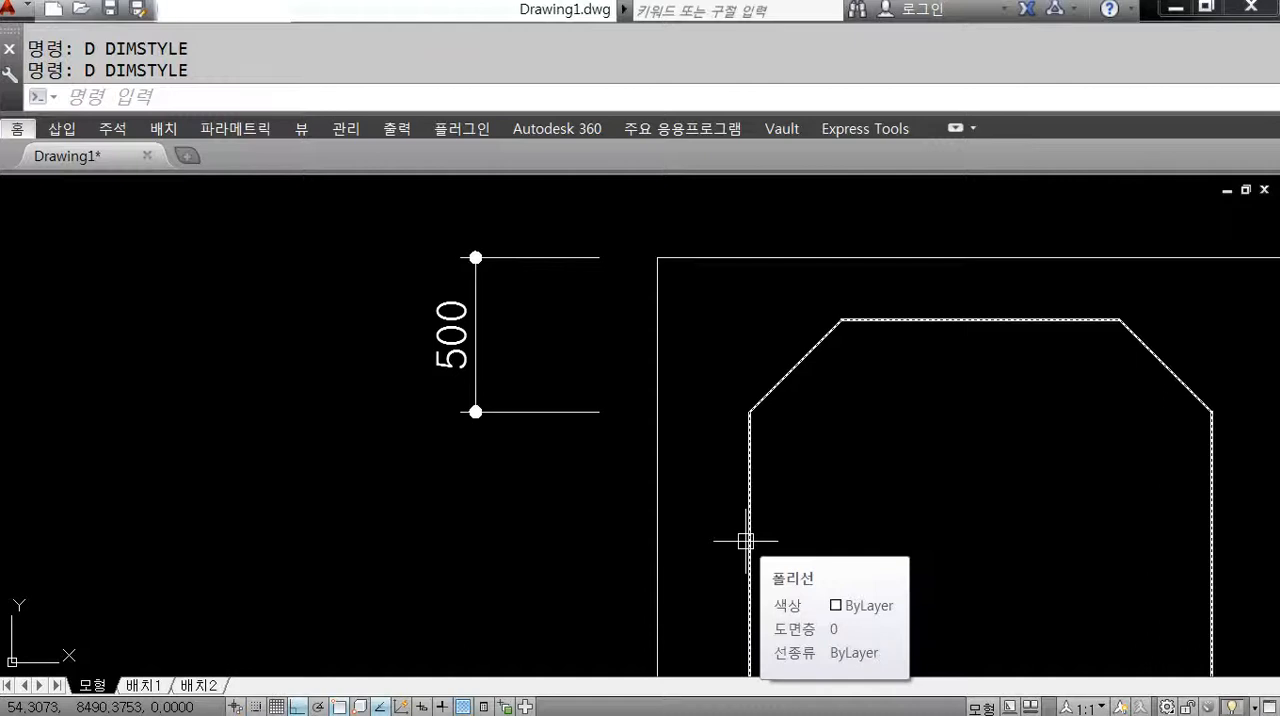
Continue the 500 dimension down the frame's left side to the inner outline's lower-left chamfer corner and the frame's lower-left corner.
{"action": "key", "text": "Escape"}
{"action": "scroll", "coordinate": [712, 520], "scroll_direction": "down", "scroll_amount": 6}
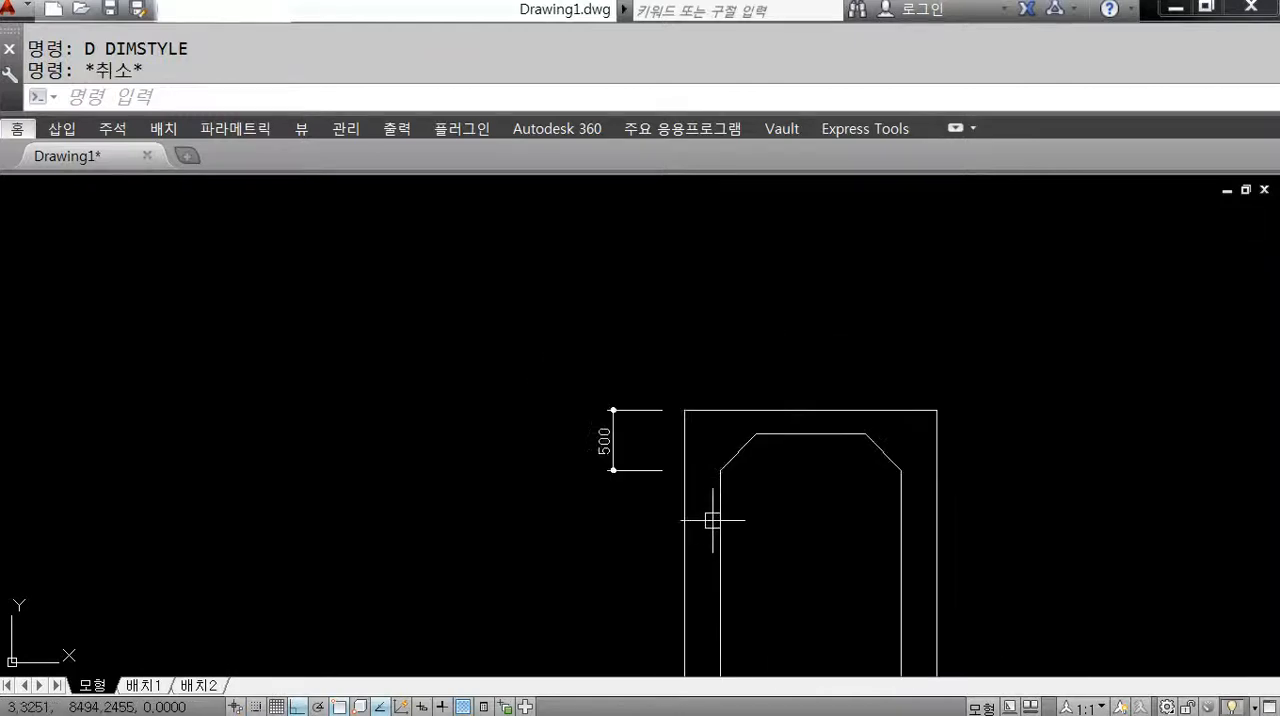
{"action": "middle_click_drag", "start_coordinate": [726, 531], "coordinate": [634, 379]}
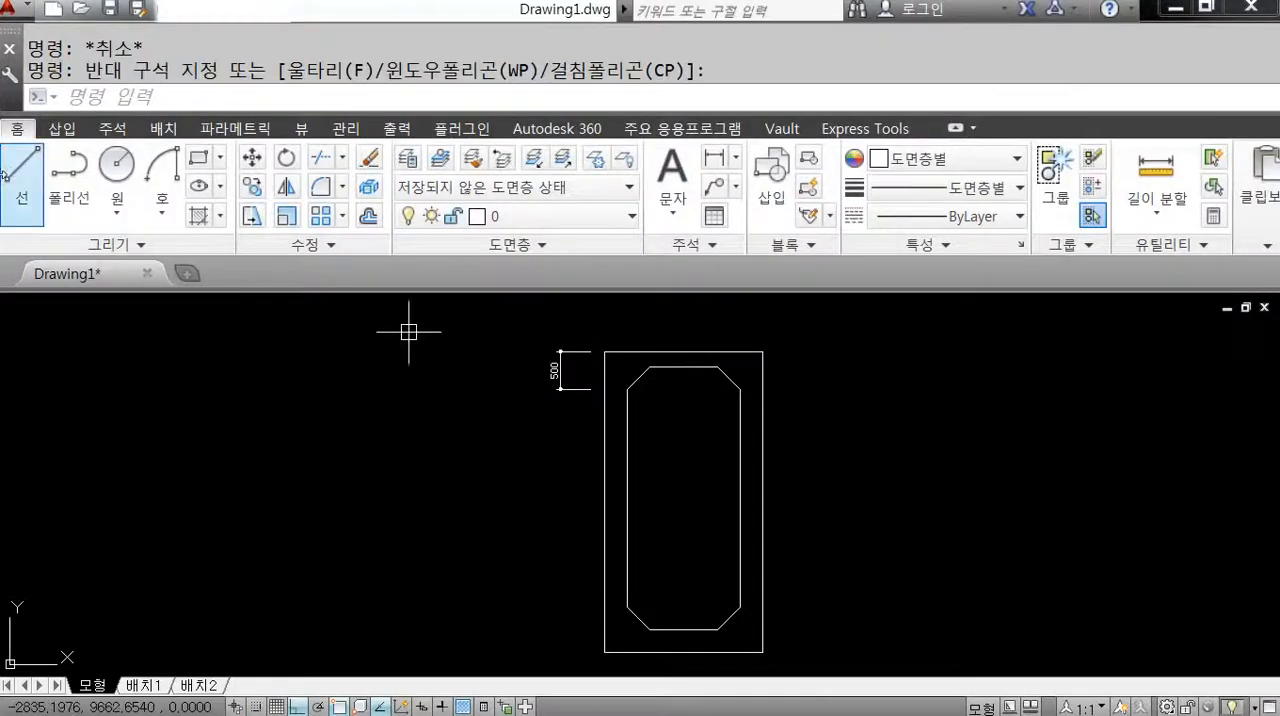
{"action": "left_click", "coordinate": [113, 130]}
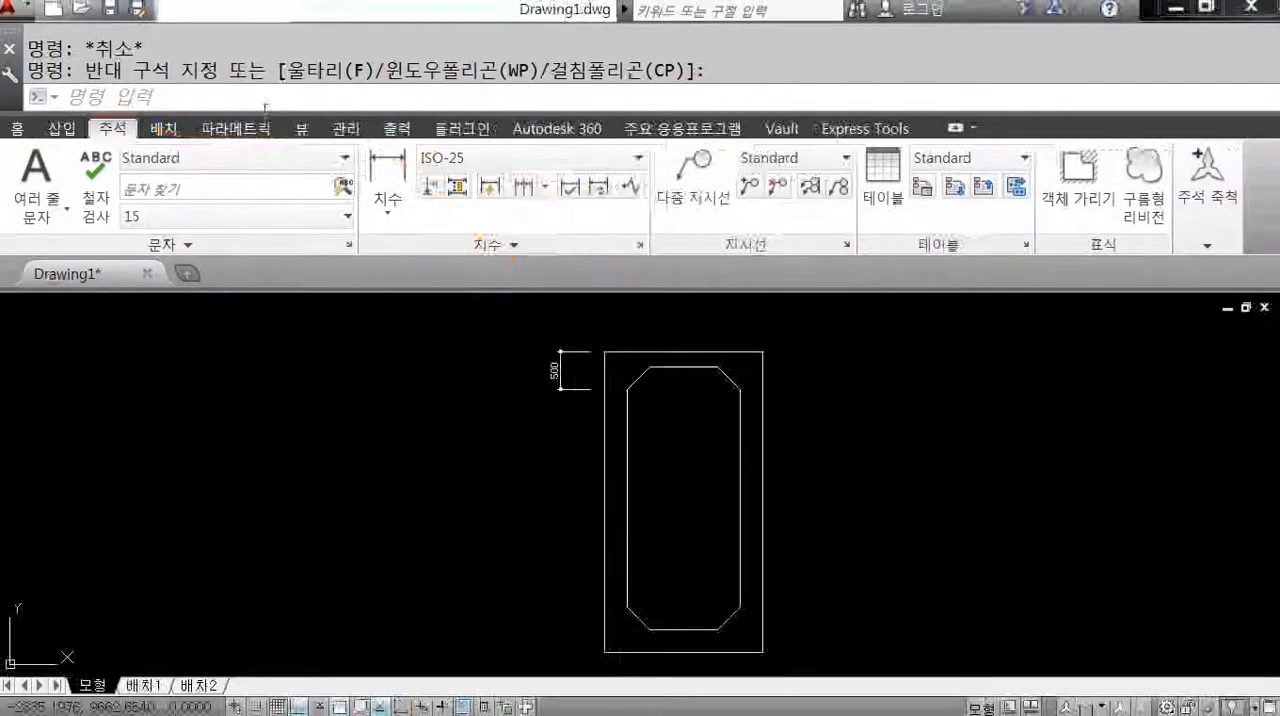
{"action": "left_click", "coordinate": [984, 252]}
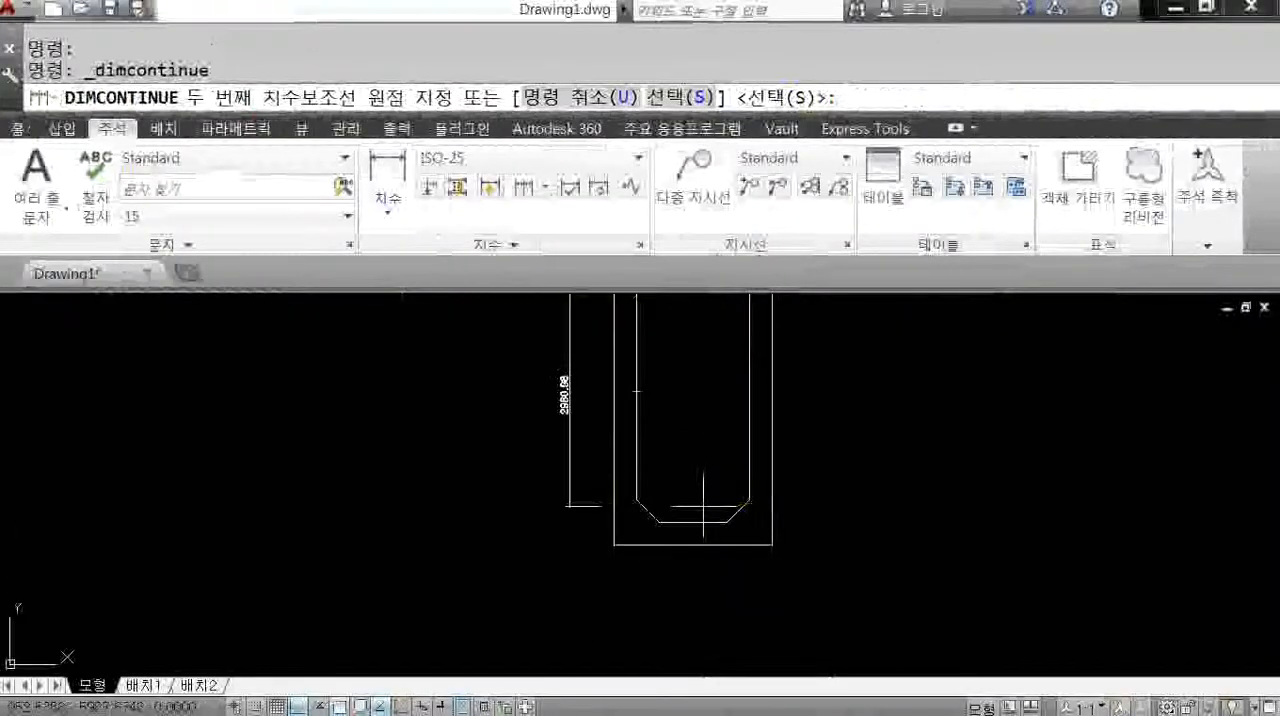
{"action": "left_click", "coordinate": [636, 500]}
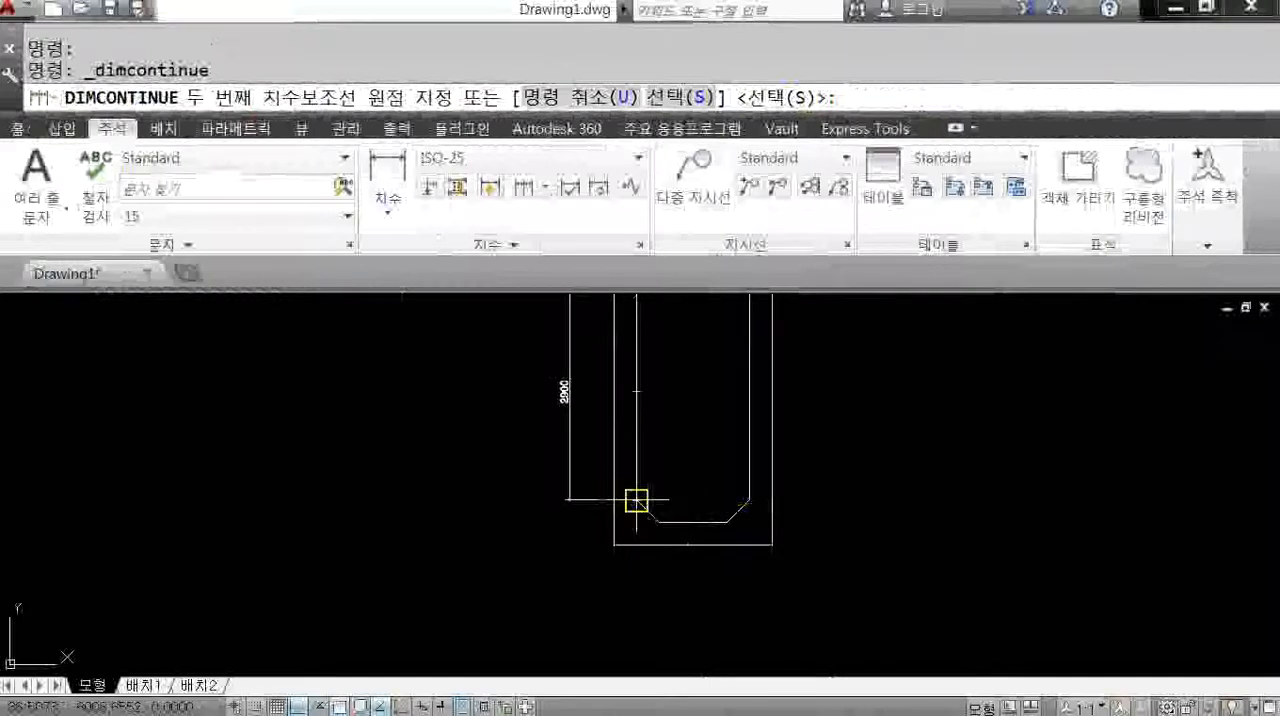
{"action": "left_click", "coordinate": [614, 545]}
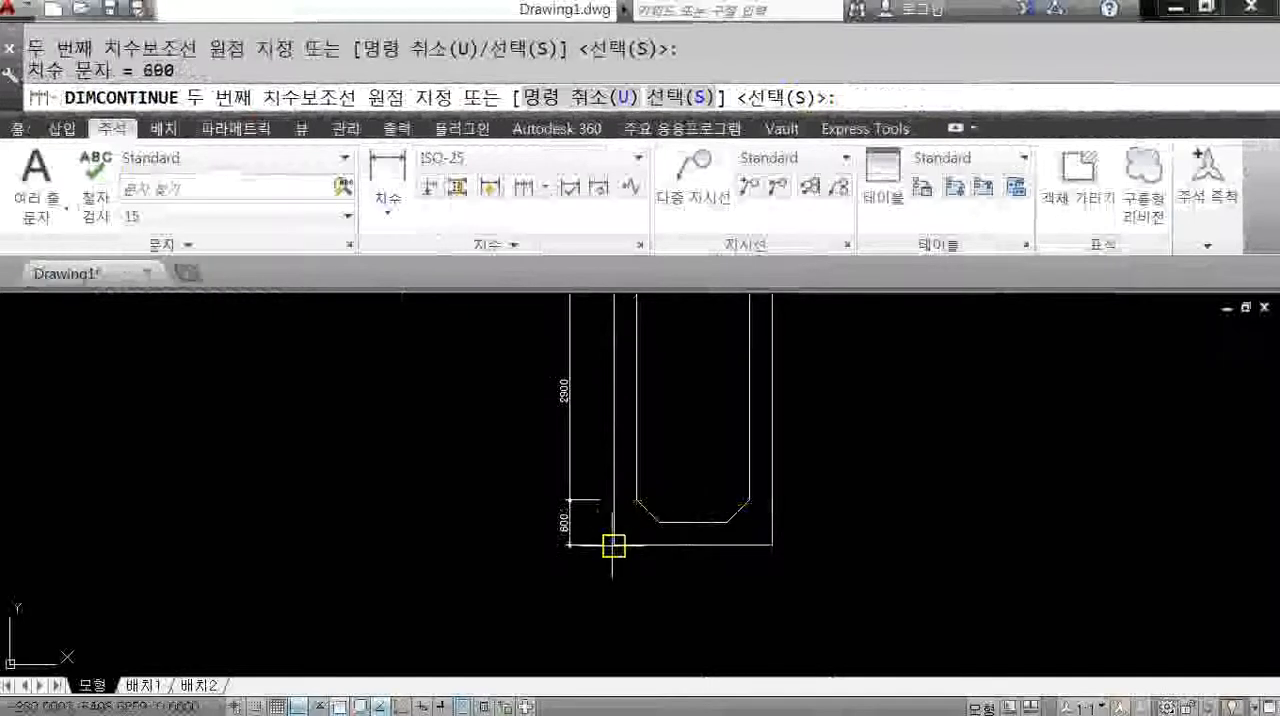
{"action": "scroll", "coordinate": [614, 545], "scroll_direction": "up", "scroll_amount": 4}
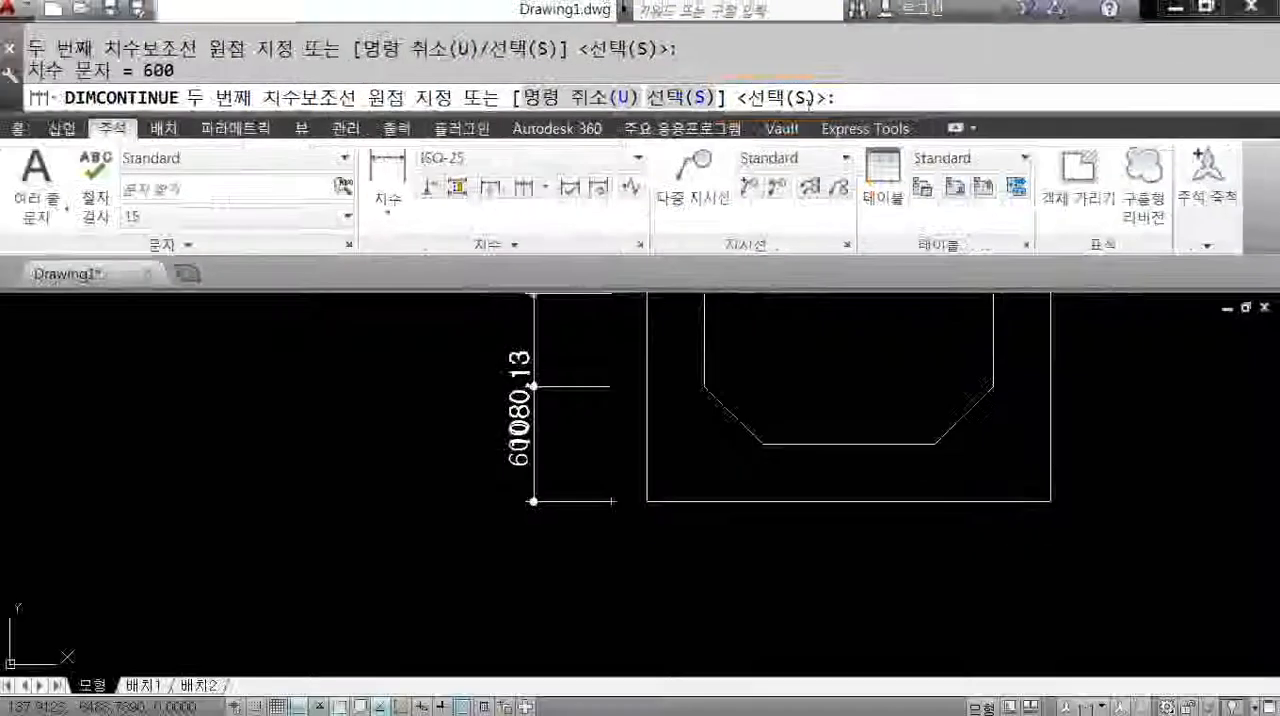
{"action": "key", "text": "Return"}
{"action": "key", "text": "Return"}
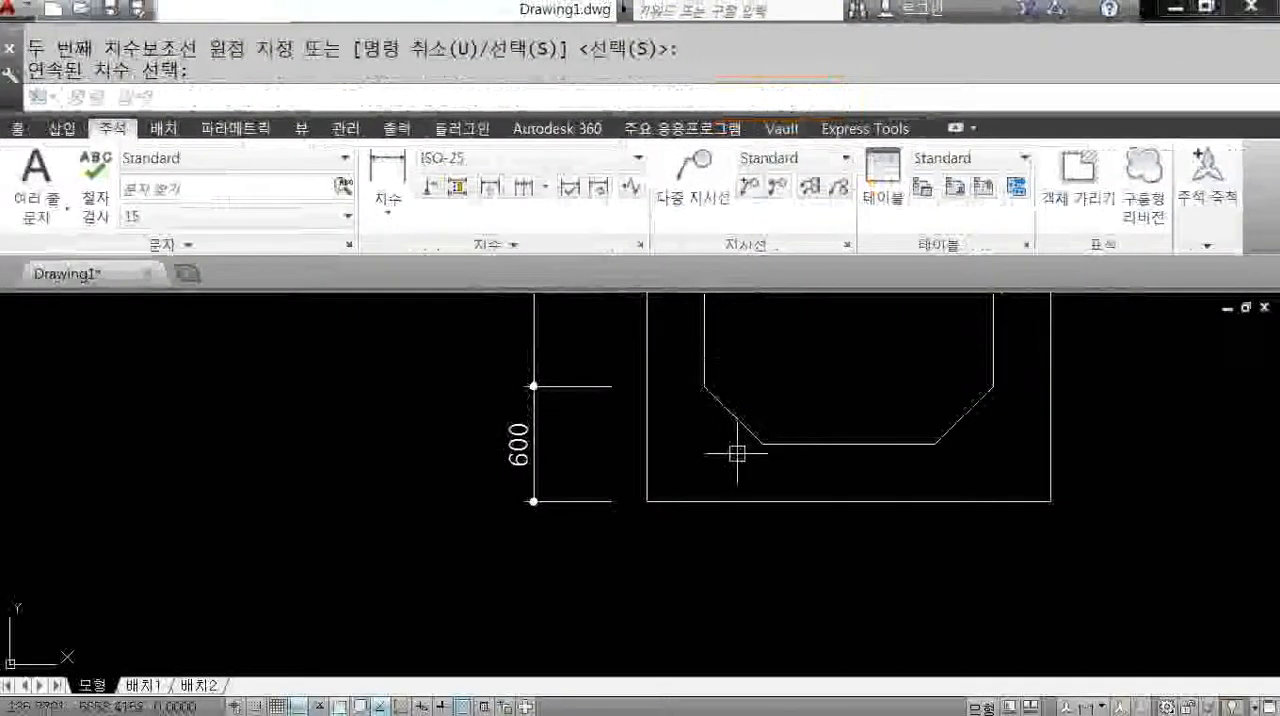
{"action": "scroll", "coordinate": [740, 458], "scroll_direction": "down", "scroll_amount": 4}
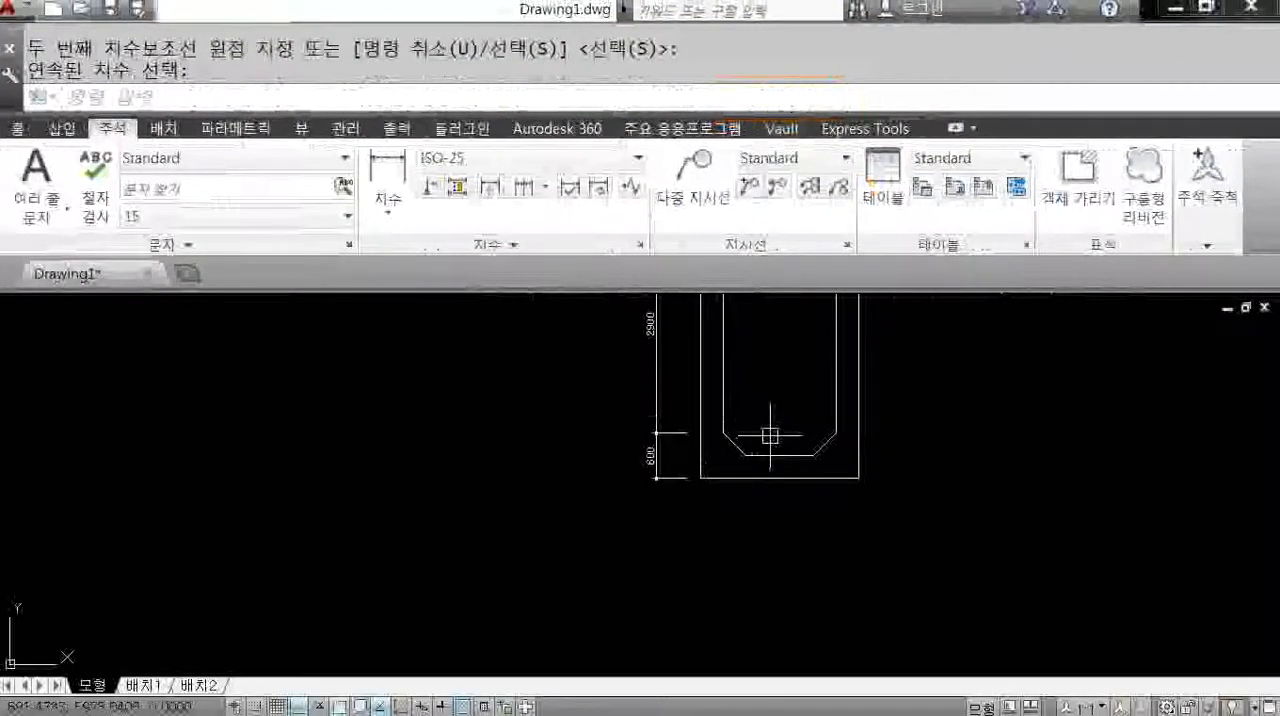
{"action": "mouse_move", "coordinate": [780, 449]}
{"action": "middle_mouse_down"}
{"action": "mouse_move", "coordinate": [677, 383]}
{"action": "mouse_move", "coordinate": [671, 423]}
{"action": "middle_mouse_up"}
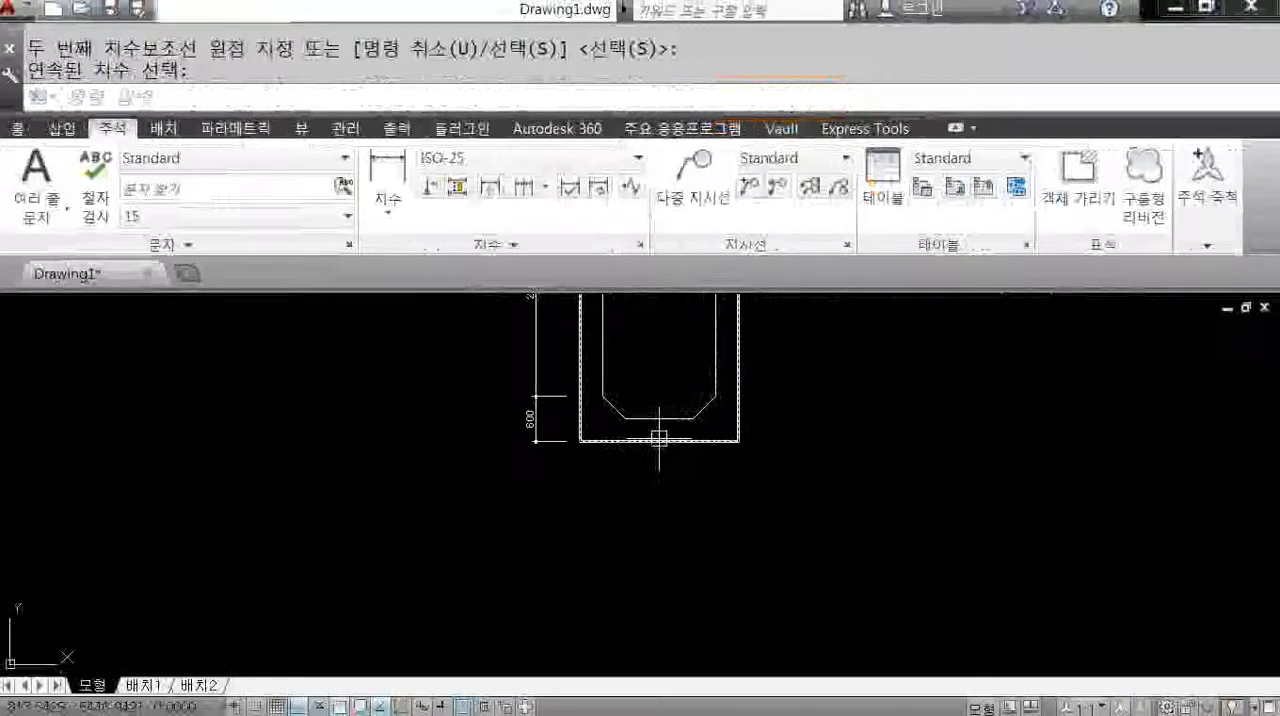
{"action": "scroll", "coordinate": [668, 433], "scroll_direction": "up", "scroll_amount": 4}
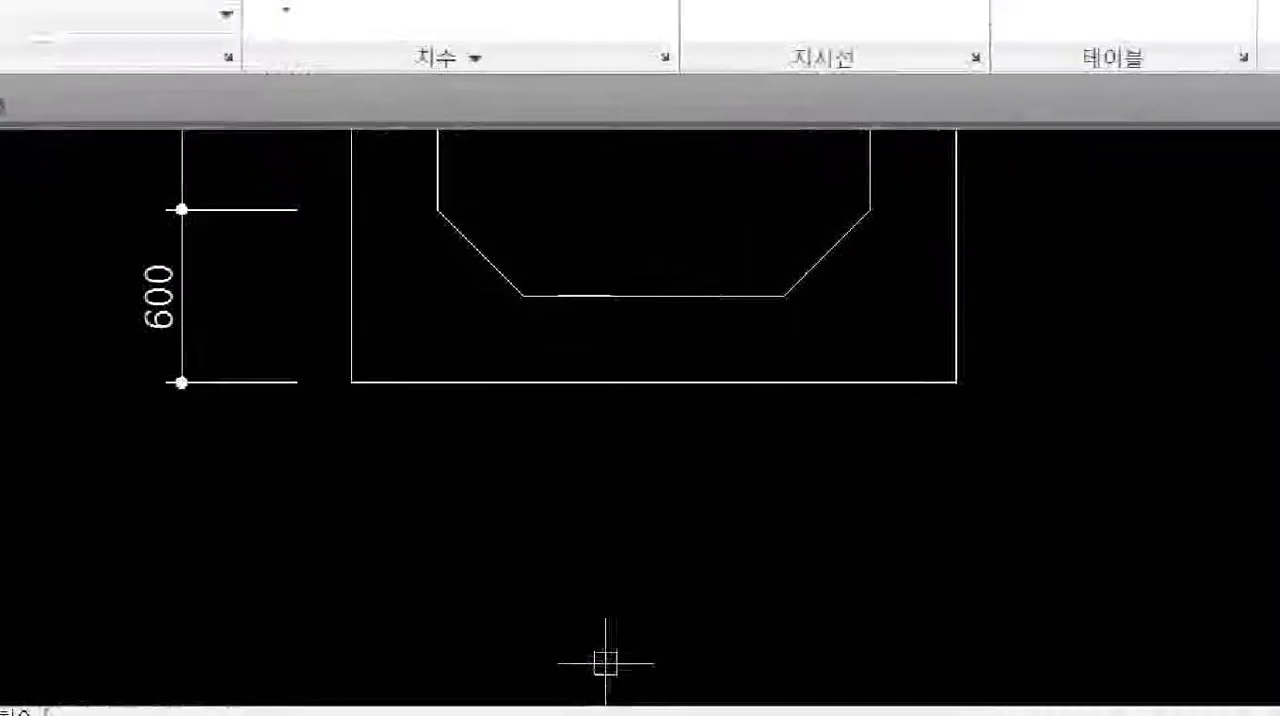
{"action": "mouse_move", "coordinate": [340, 402]}
{"action": "left_mouse_down"}
{"action": "mouse_move", "coordinate": [354, 502]}
{"action": "mouse_move", "coordinate": [938, 477]}
{"action": "left_mouse_up"}
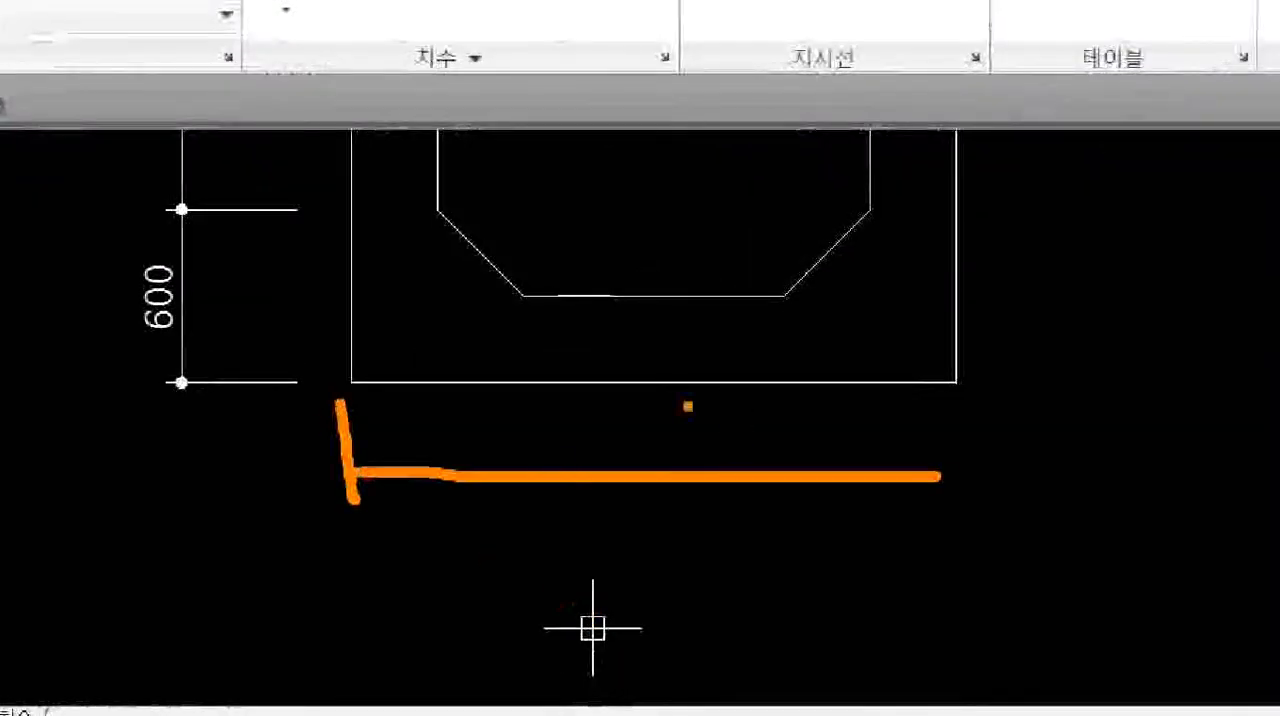
{"action": "left_click_drag", "start_coordinate": [548, 330], "coordinate": [566, 512]}
{"action": "left_click_drag", "start_coordinate": [799, 380], "coordinate": [807, 547]}
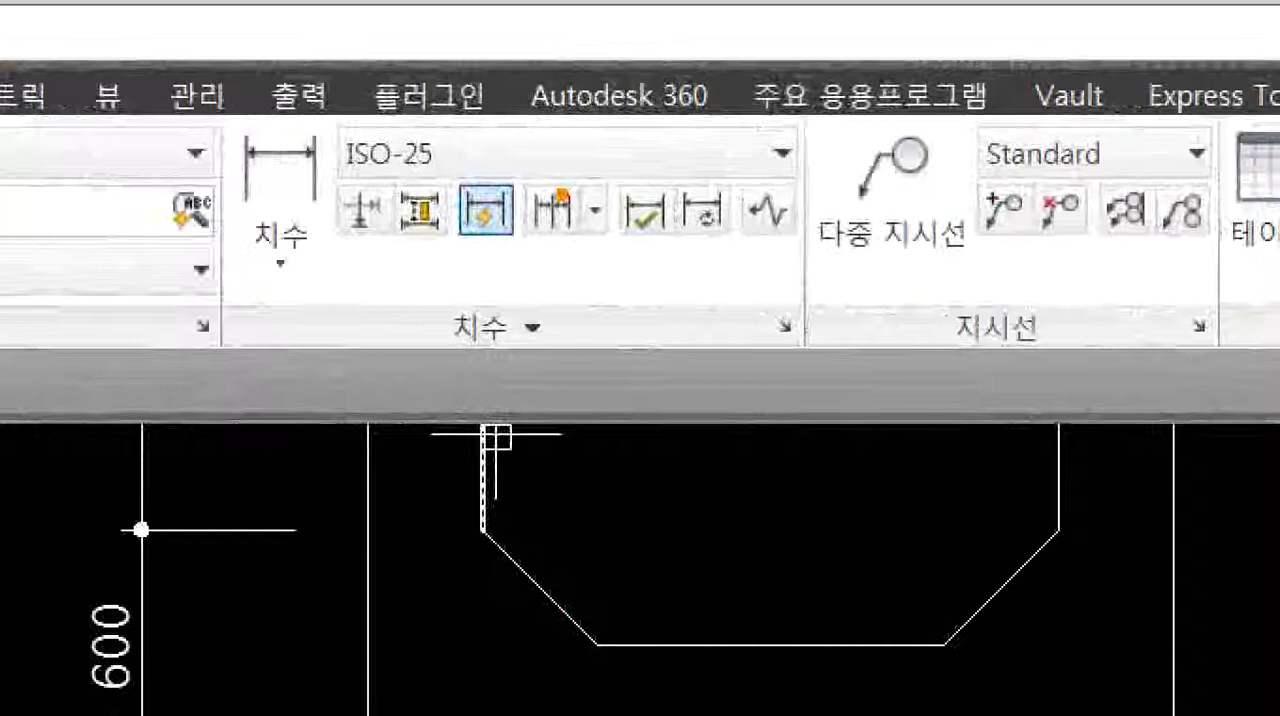
{"action": "mouse_move", "coordinate": [535, 171]}
{"action": "left_mouse_down"}
{"action": "mouse_move", "coordinate": [515, 202]}
{"action": "mouse_move", "coordinate": [528, 206]}
{"action": "left_mouse_up"}
{"action": "key", "text": "Escape"}
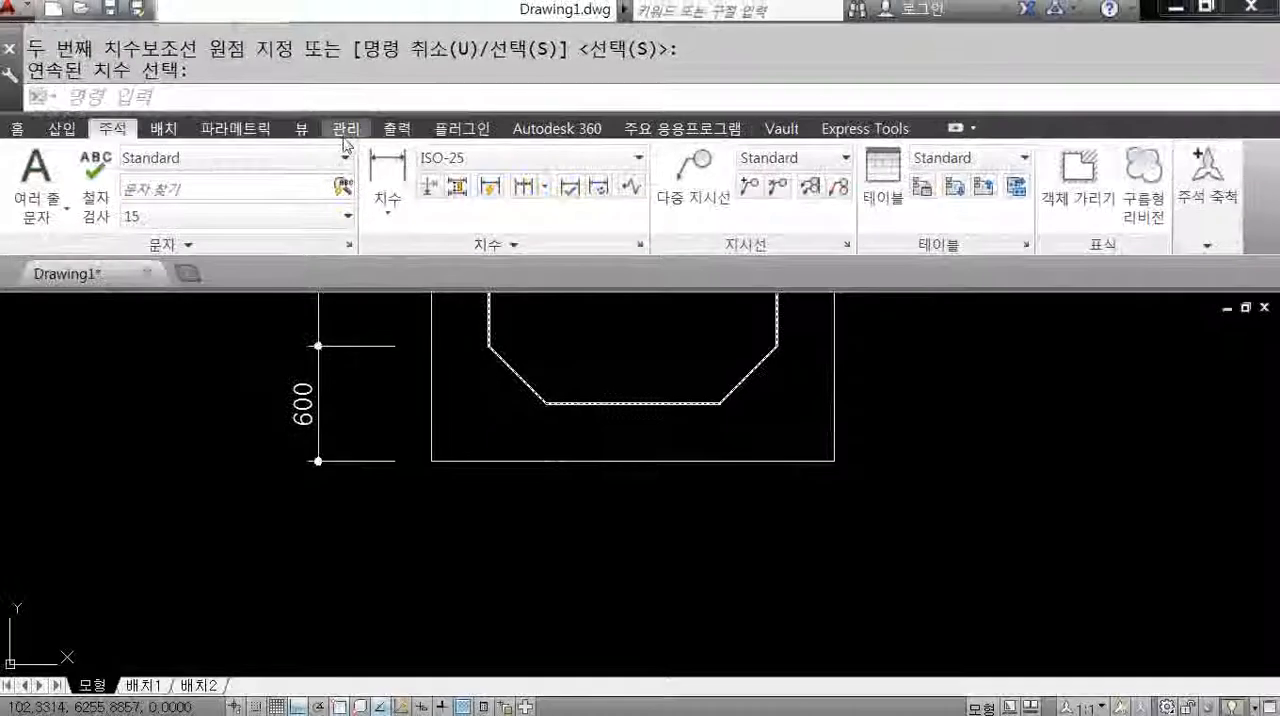
Add a horizontal linear dimension below the frame from its lower-left corner to the left end of the inner outline's bottom edge.
{"action": "left_click", "coordinate": [280, 190]}
{"action": "mouse_move", "coordinate": [420, 170]}
{"action": "left_mouse_down"}
{"action": "mouse_move", "coordinate": [355, 148]}
{"action": "mouse_move", "coordinate": [427, 253]}
{"action": "left_mouse_up"}
{"action": "left_click", "coordinate": [431, 461]}
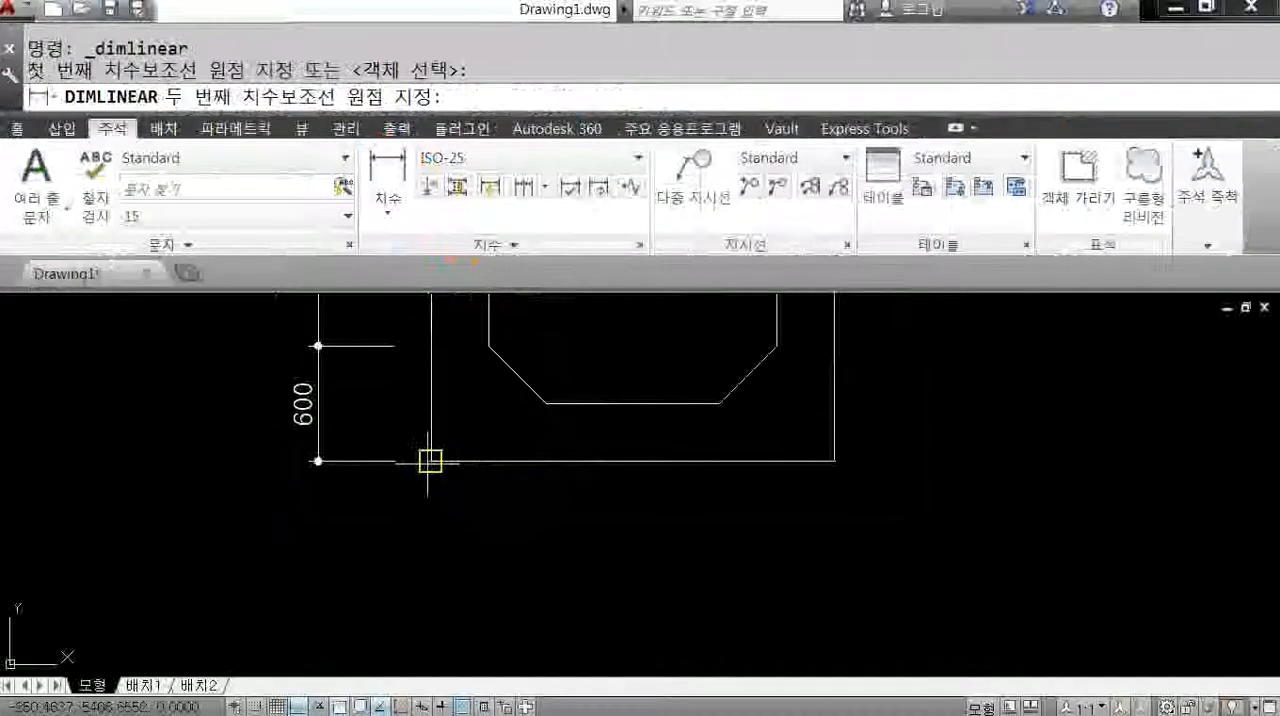
{"action": "left_click", "coordinate": [545, 403]}
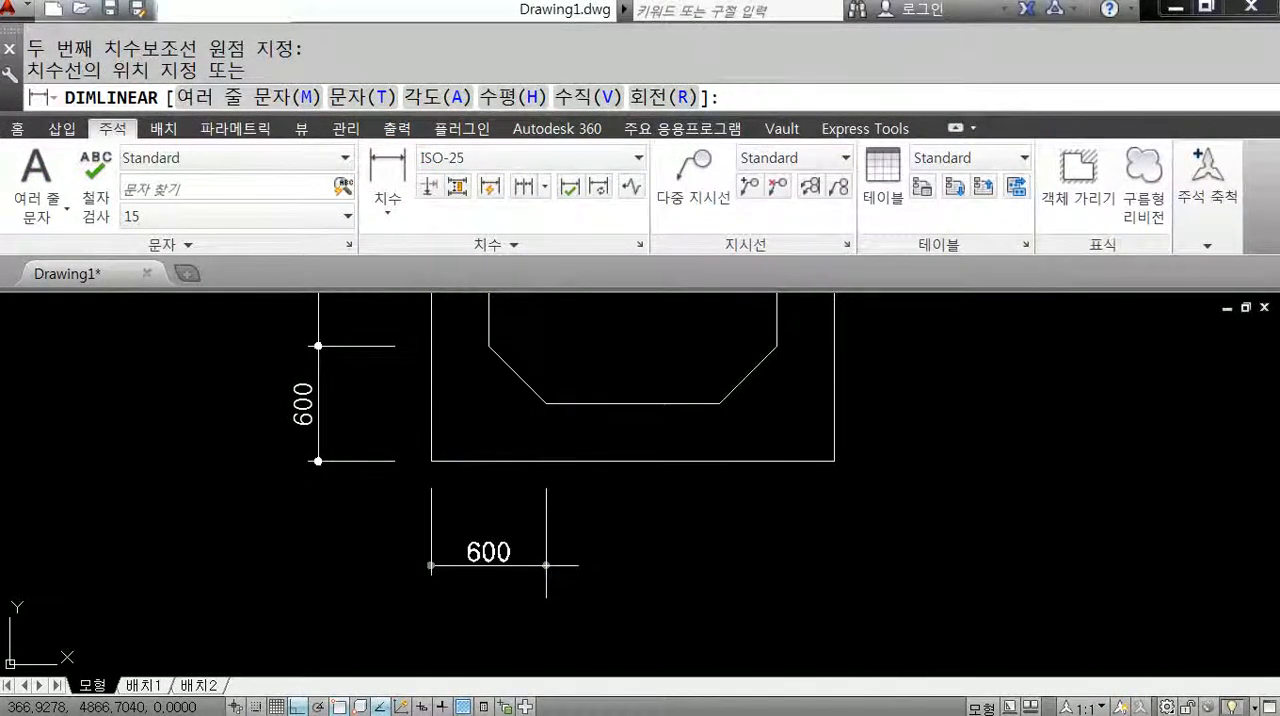
{"action": "left_click", "coordinate": [546, 565]}
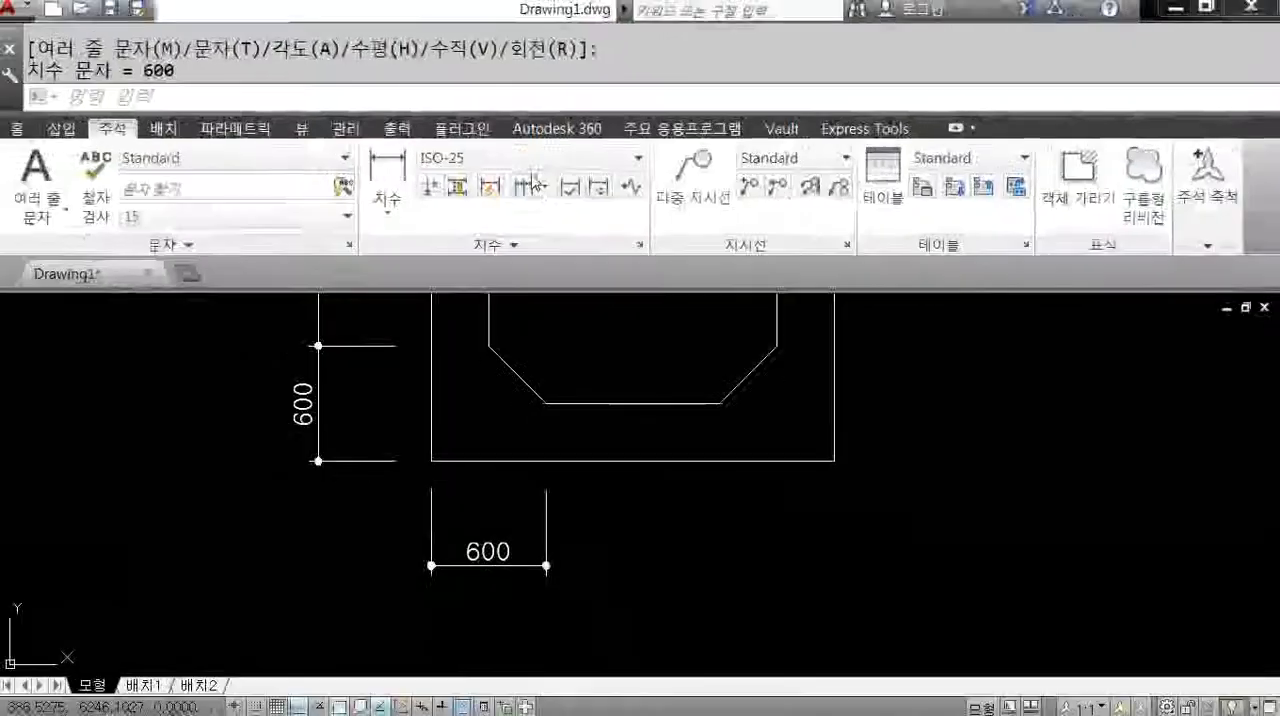
Continue that dimension along the bottom to the right end of the inner outline's bottom edge and the frame's lower-right corner.
{"action": "left_click", "coordinate": [531, 189]}
{"action": "left_click", "coordinate": [720, 403]}
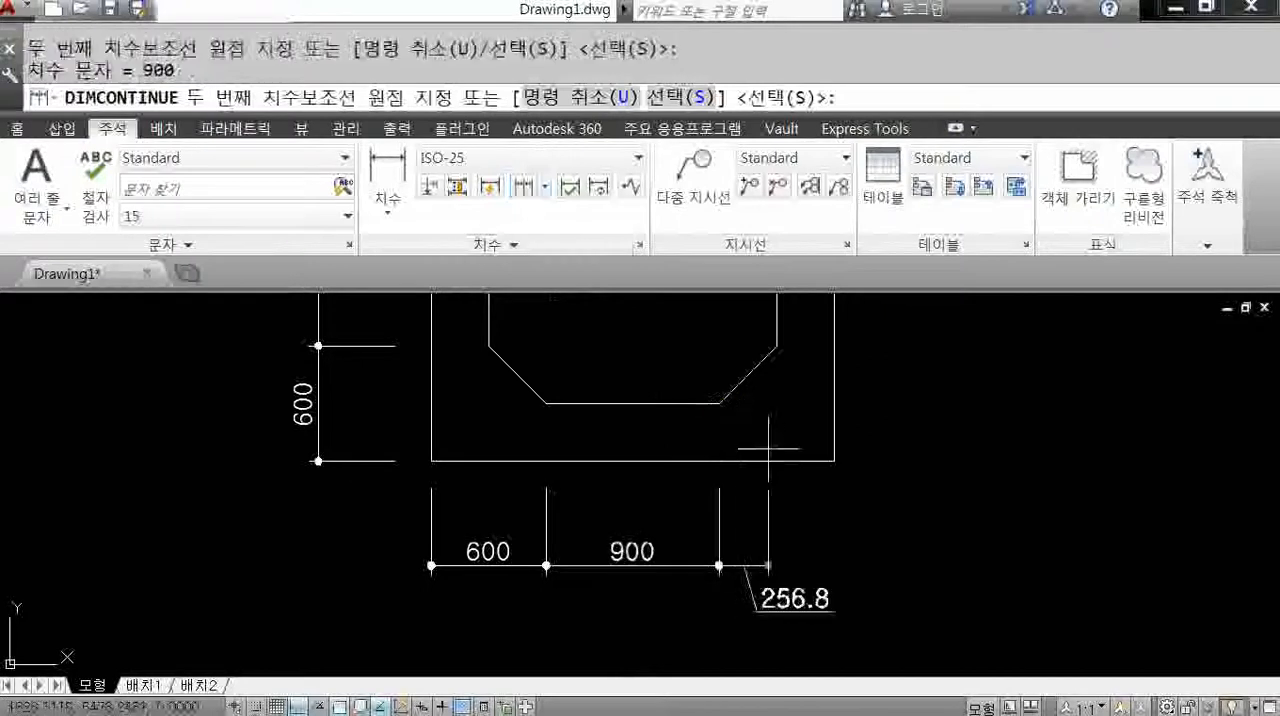
{"action": "left_click", "coordinate": [834, 461]}
{"action": "right_click", "coordinate": [912, 452]}
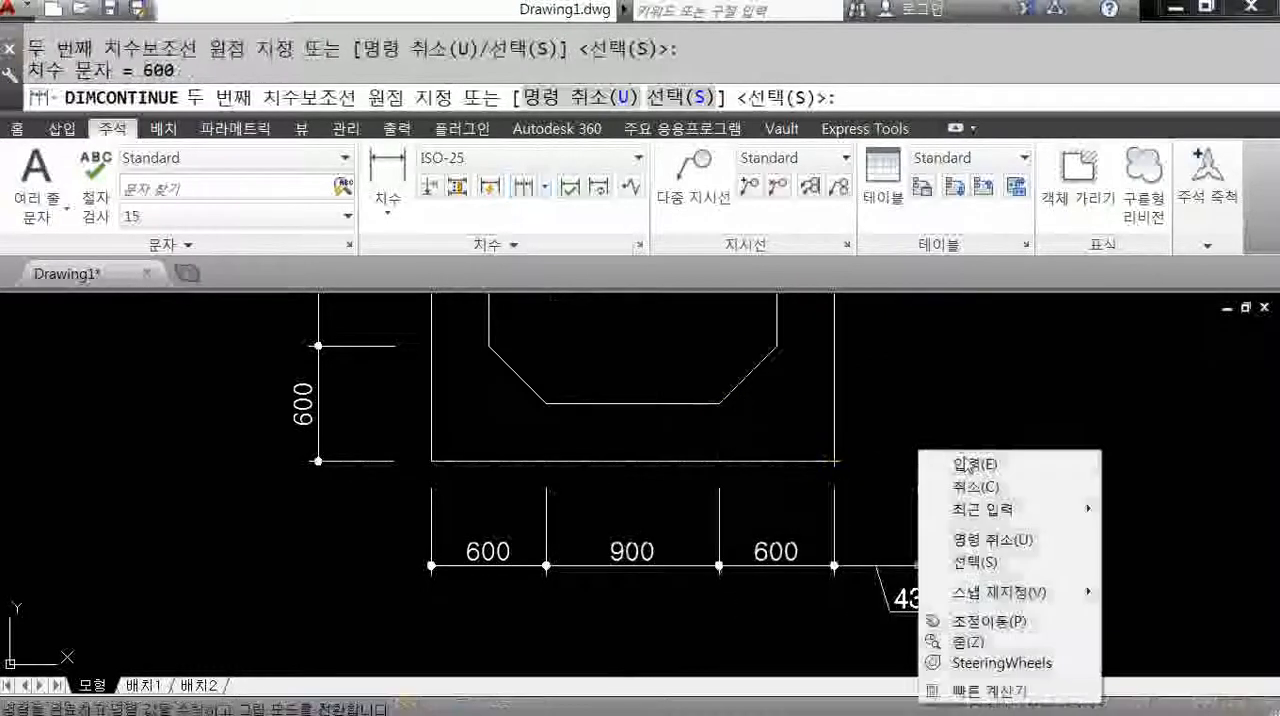
{"action": "left_click", "coordinate": [958, 458]}
{"action": "scroll", "coordinate": [962, 455], "scroll_direction": "down", "scroll_amount": 4}
{"action": "key", "text": "Escape"}
Add a linear dimension of the frame's full height, placed outside the chain of dimensions on its left side.
{"action": "mouse_move", "coordinate": [885, 362]}
{"action": "middle_mouse_down"}
{"action": "mouse_move", "coordinate": [770, 474]}
{"action": "mouse_move", "coordinate": [802, 510]}
{"action": "middle_mouse_up"}
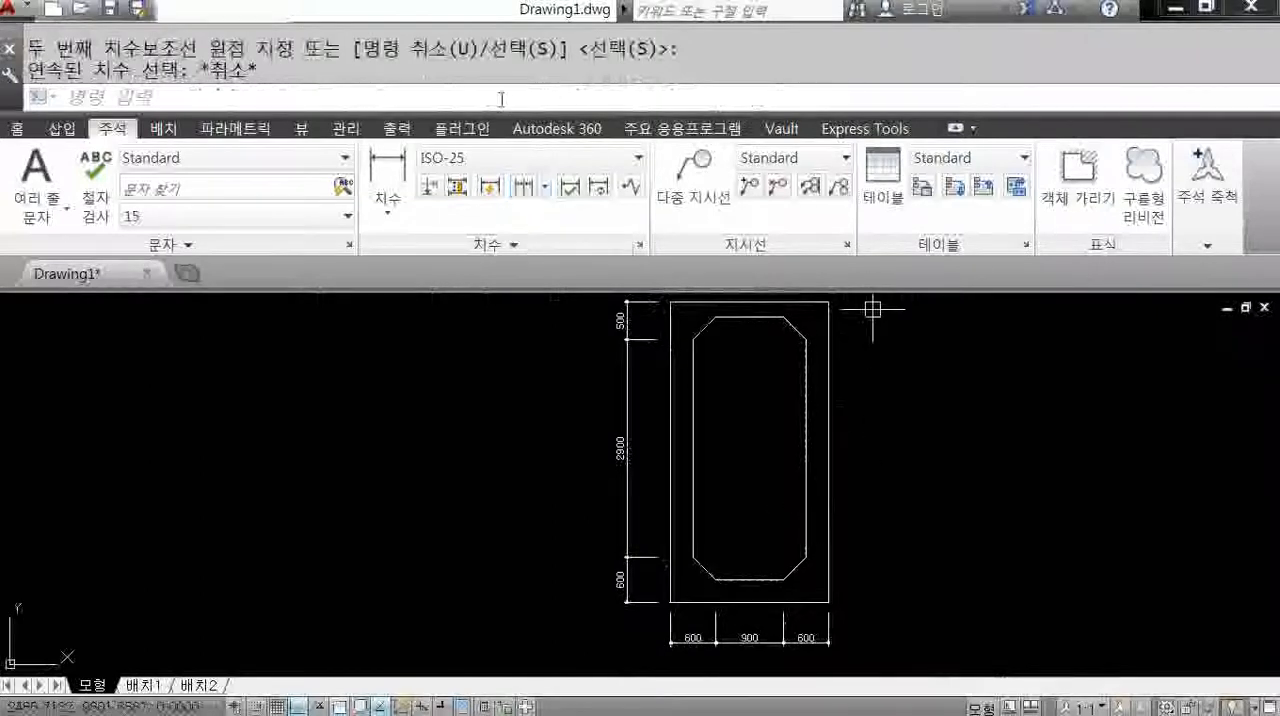
{"action": "left_click", "coordinate": [398, 165]}
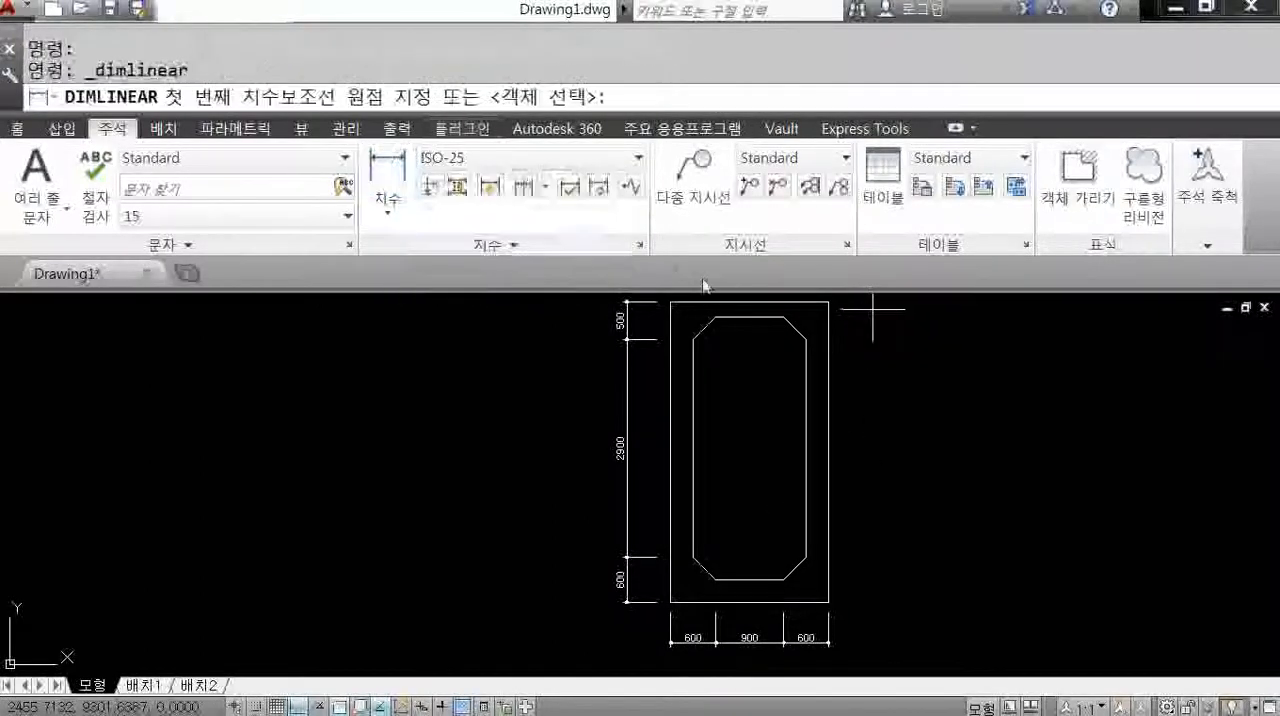
{"action": "left_click", "coordinate": [670, 302]}
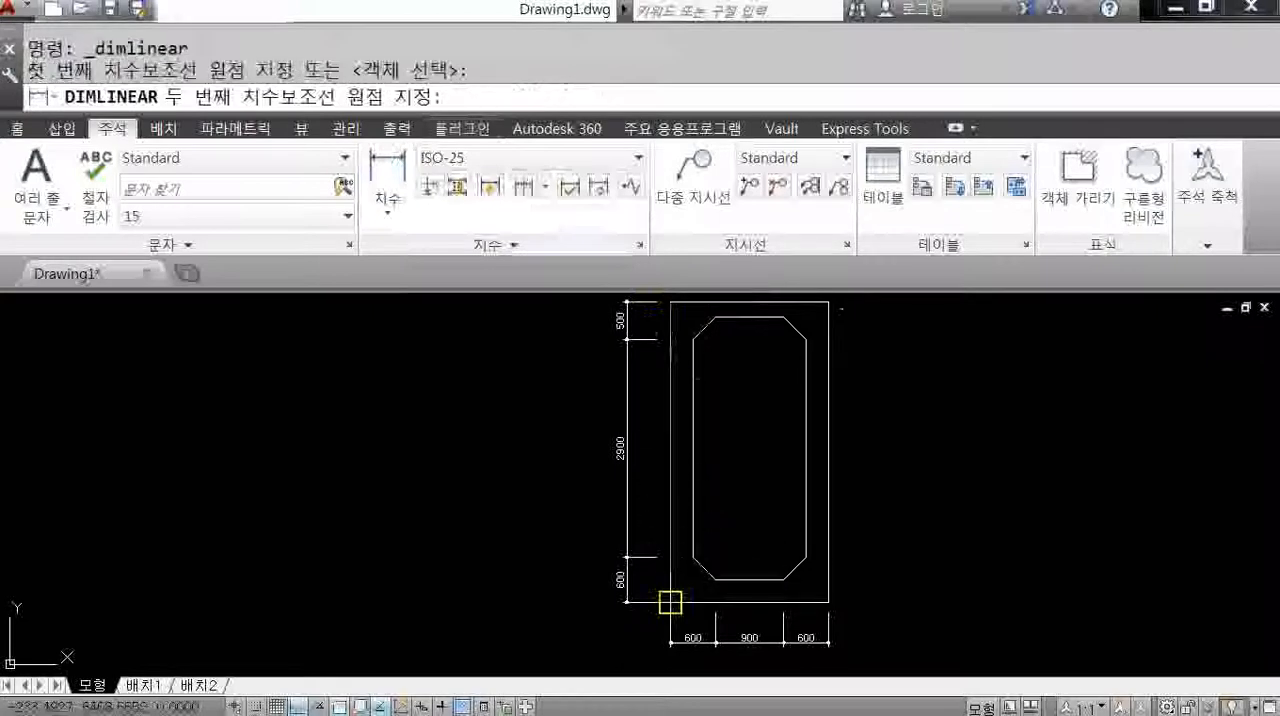
{"action": "left_click", "coordinate": [670, 602]}
{"action": "left_click", "coordinate": [597, 565]}
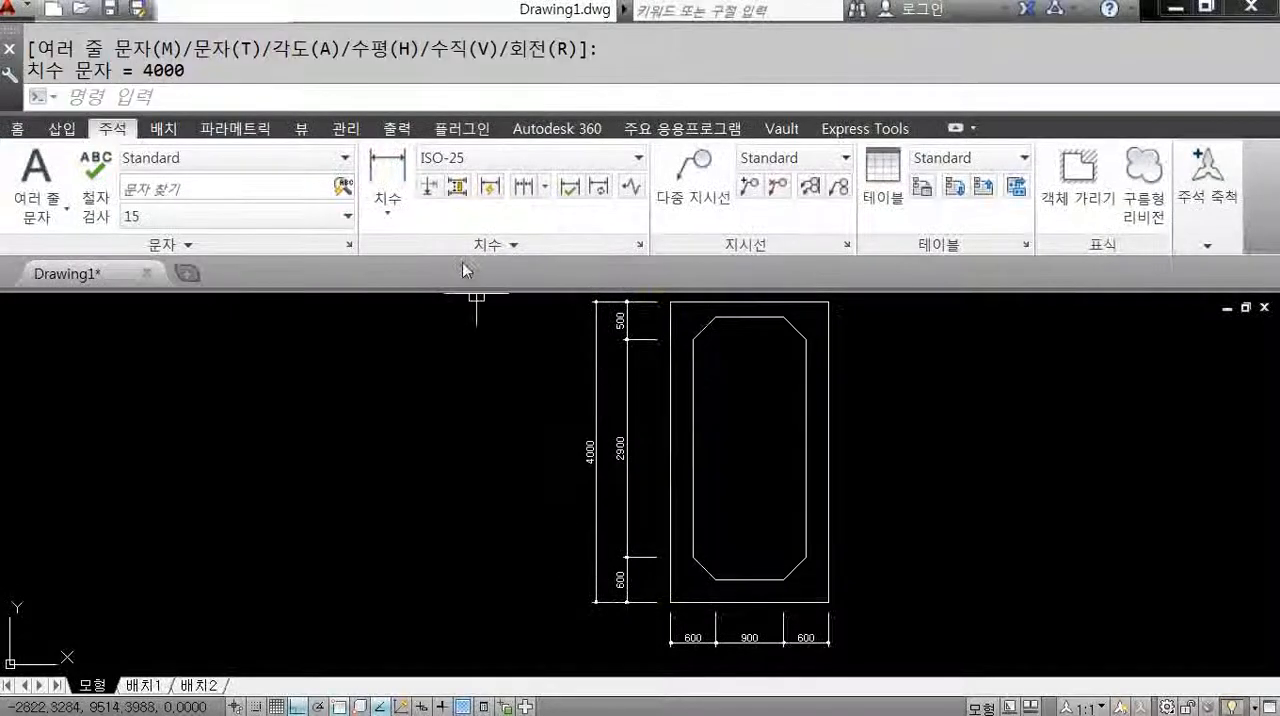
Add a linear dimension of the frame's full width, placed below the bottom chain of dimensions.
{"action": "left_click", "coordinate": [387, 175]}
{"action": "left_click", "coordinate": [670, 602]}
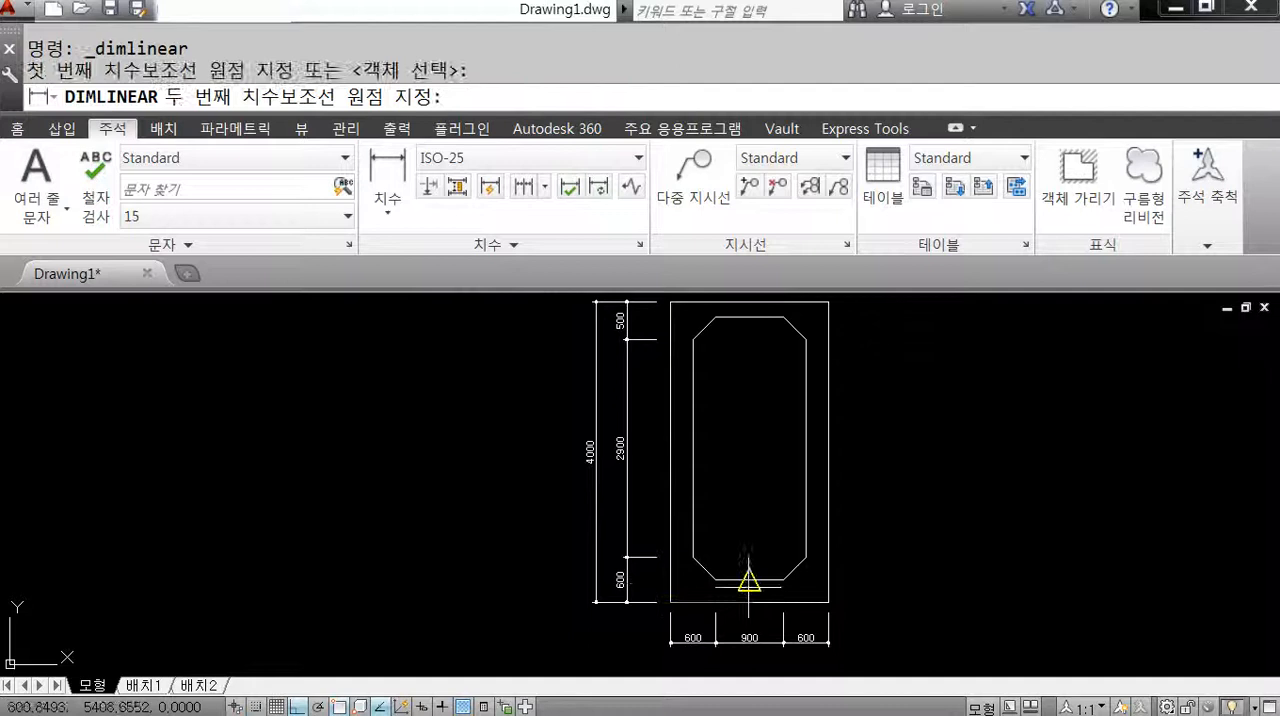
{"action": "left_click", "coordinate": [828, 602]}
{"action": "mouse_move", "coordinate": [820, 600]}
{"action": "middle_mouse_down"}
{"action": "mouse_move", "coordinate": [808, 457]}
{"action": "mouse_move", "coordinate": [766, 544]}
{"action": "middle_mouse_up"}
{"action": "left_click", "coordinate": [800, 437]}
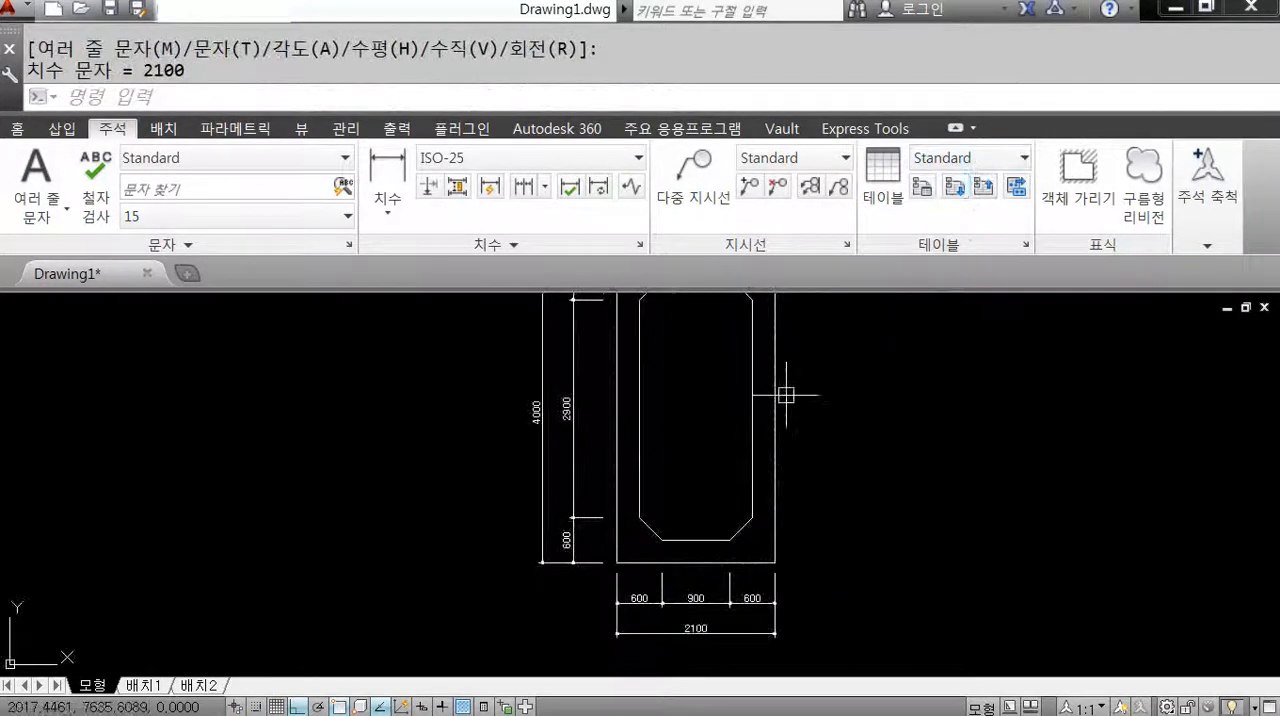
{"action": "scroll", "coordinate": [786, 393], "scroll_direction": "down", "scroll_amount": 2}
{"action": "middle_click_drag", "start_coordinate": [786, 393], "coordinate": [746, 432]}
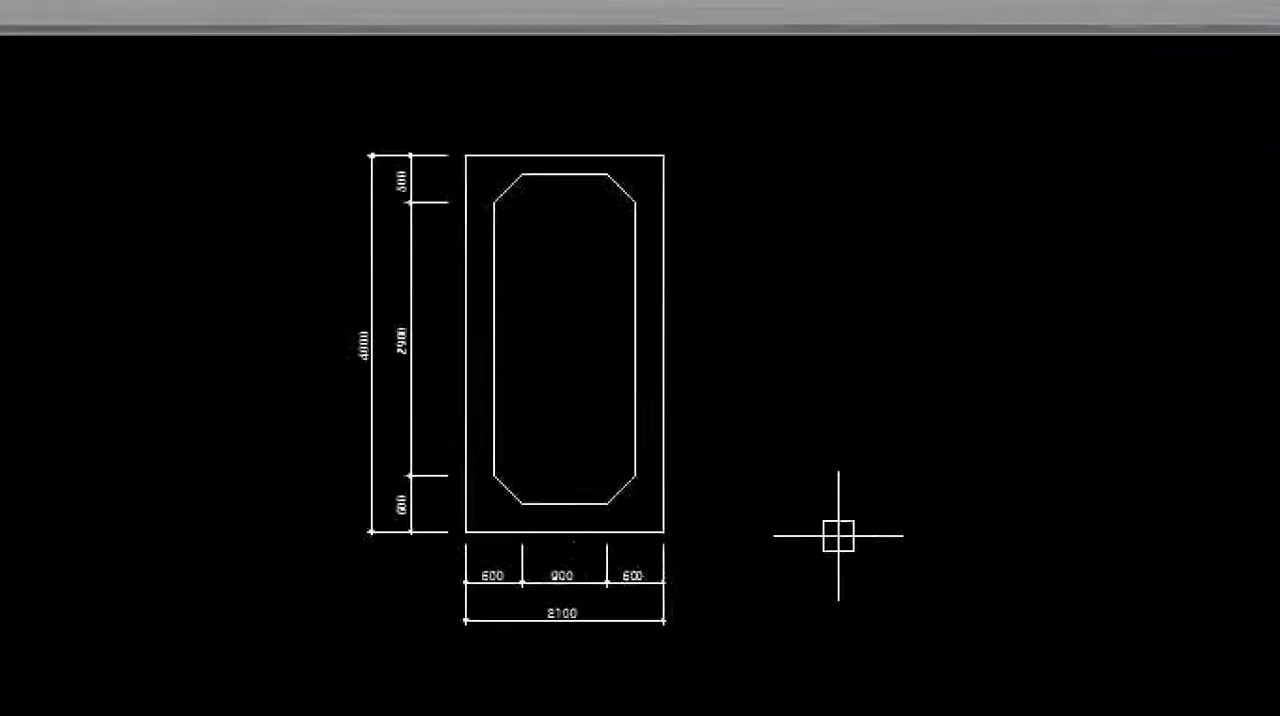
Space the overall 4000 dimension 400 from the 2900 base dimension on the frame's left side using DIMSPACE.
{"action": "left_click", "coordinate": [810, 603]}
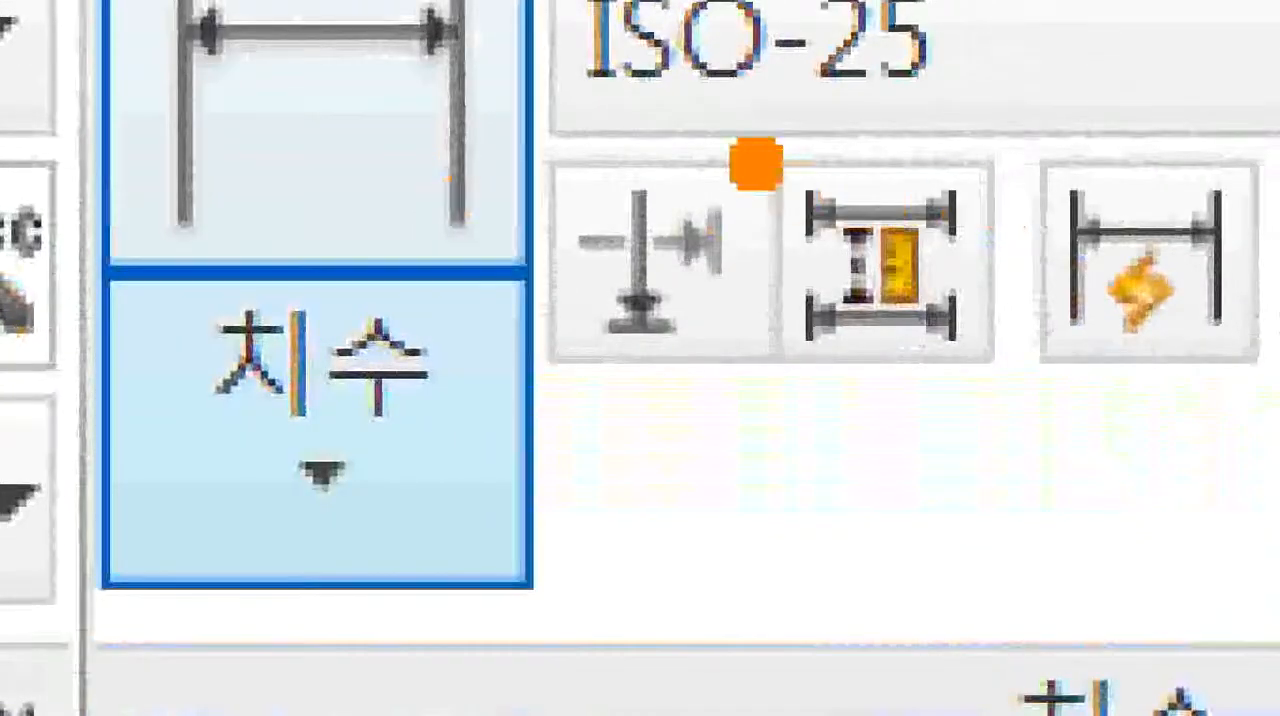
{"action": "left_click", "coordinate": [640, 207]}
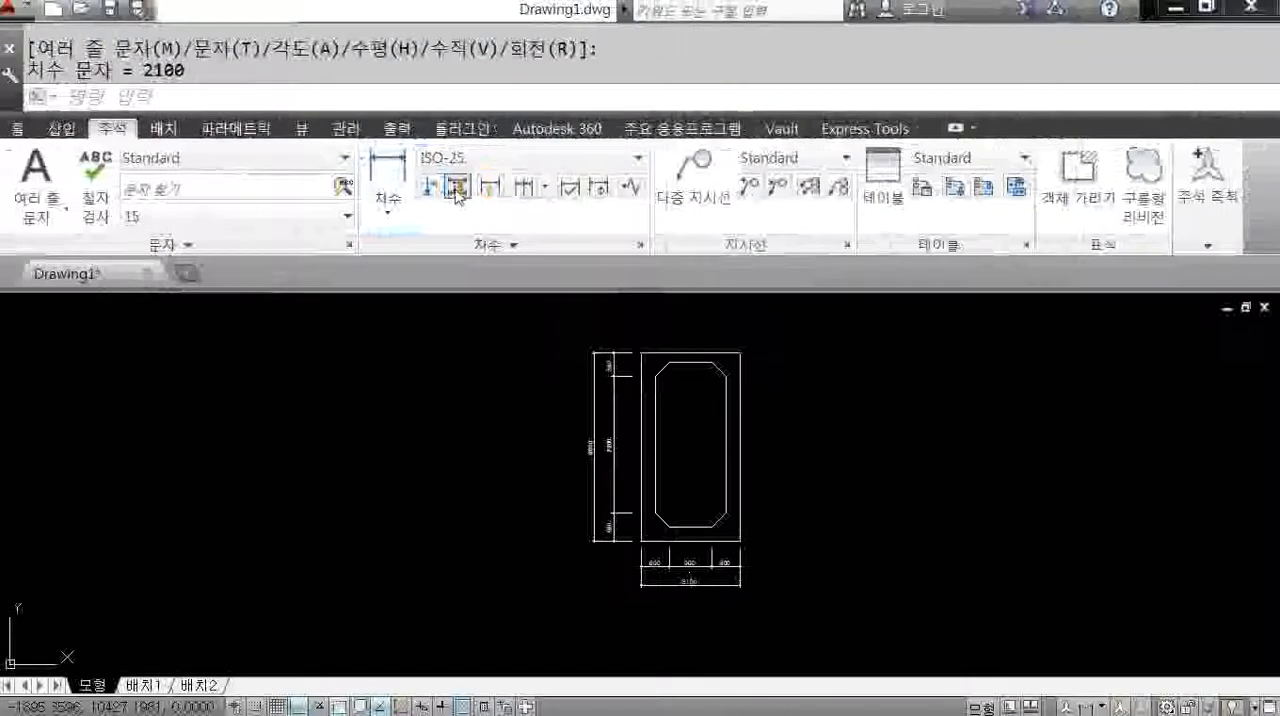
{"action": "left_click", "coordinate": [880, 262]}
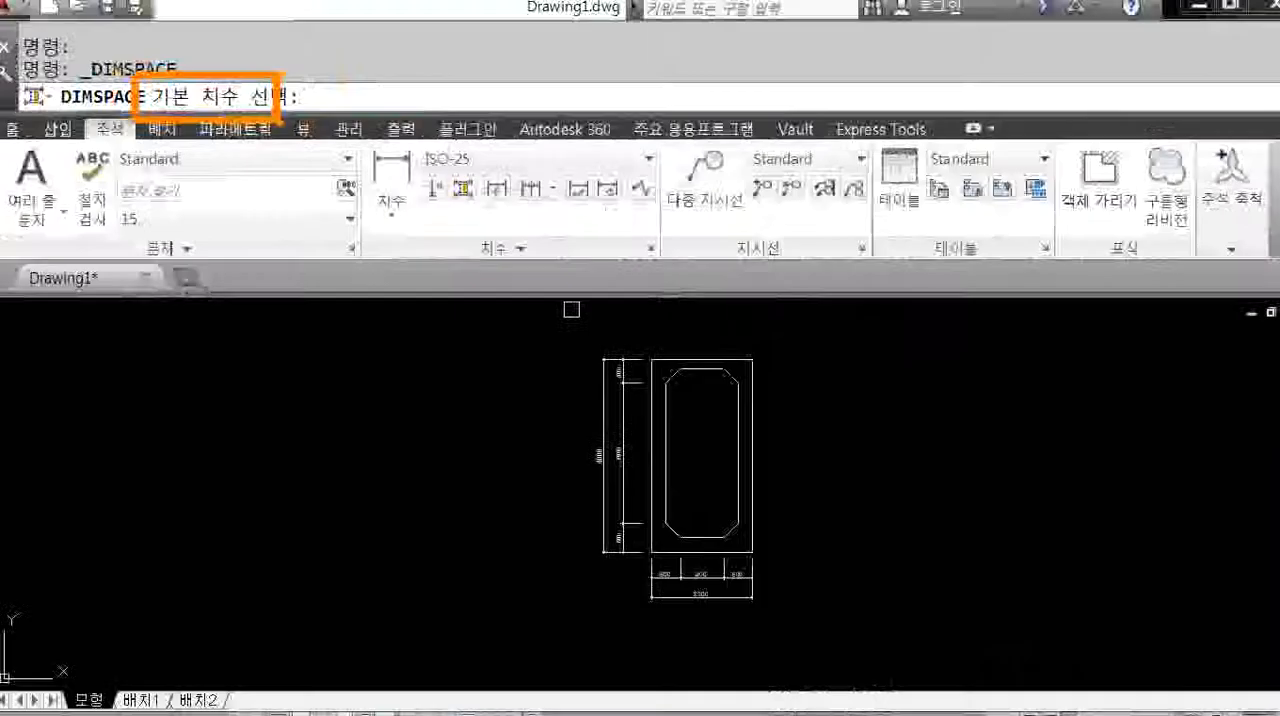
{"action": "scroll", "coordinate": [617, 463], "scroll_direction": "up", "scroll_amount": 4}
{"action": "left_click", "coordinate": [607, 418]}
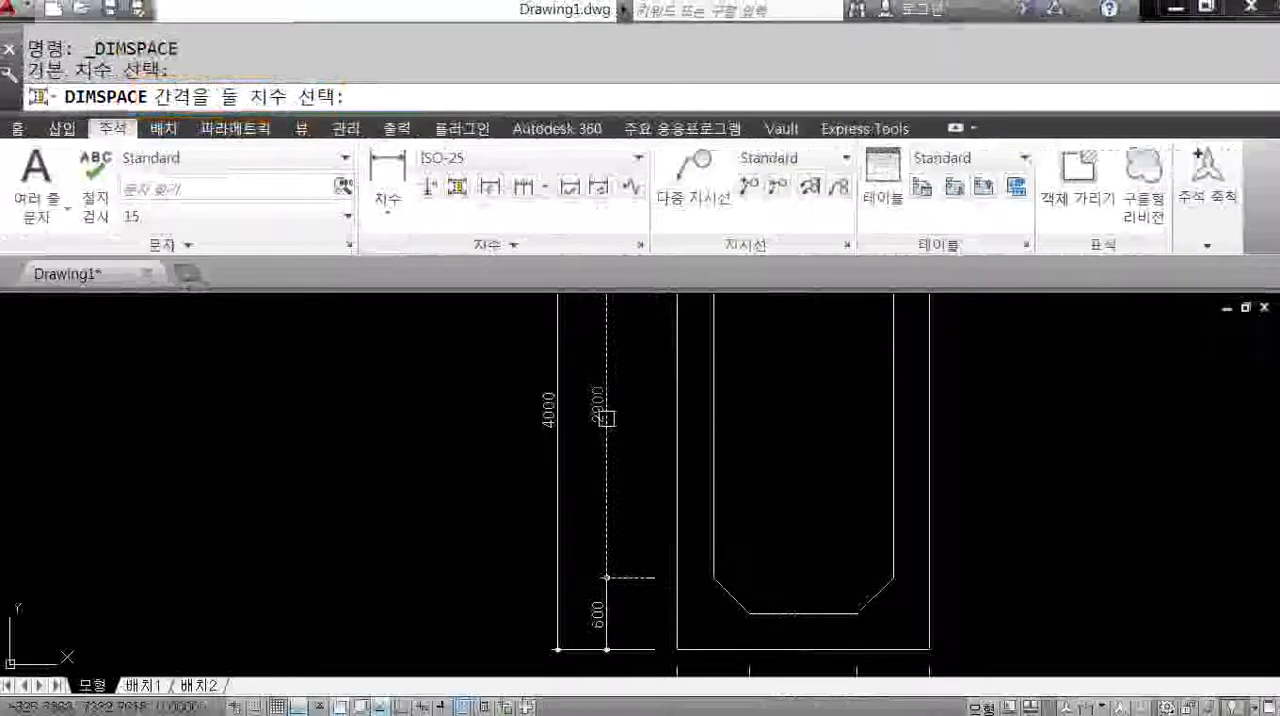
{"action": "left_click", "coordinate": [557, 423]}
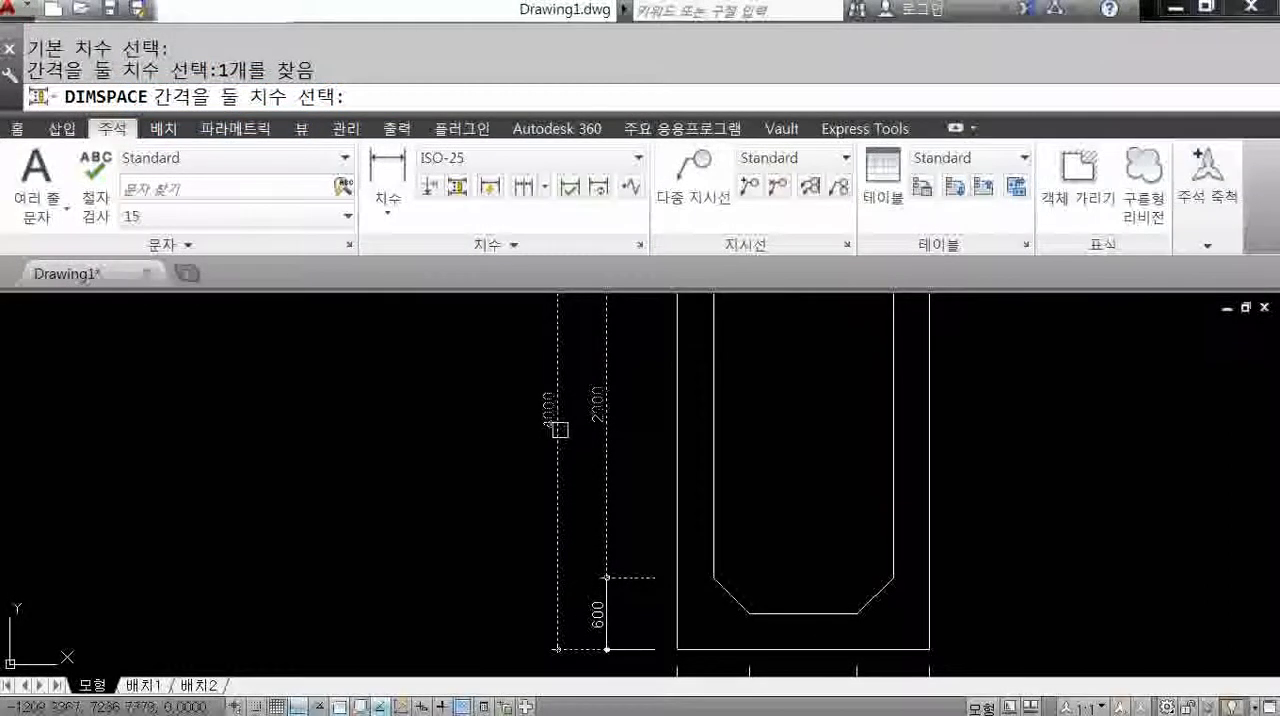
{"action": "key", "text": "Return"}
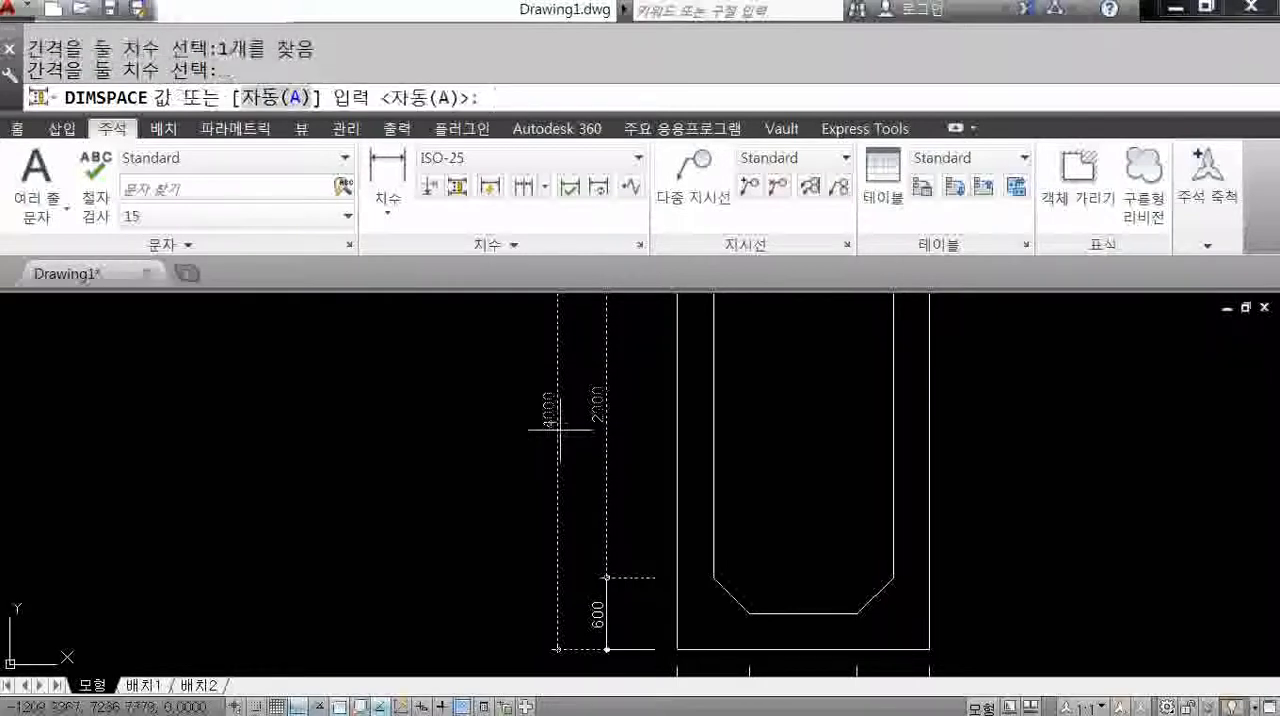
{"action": "middle_click_drag", "start_coordinate": [580, 476], "coordinate": [554, 383]}
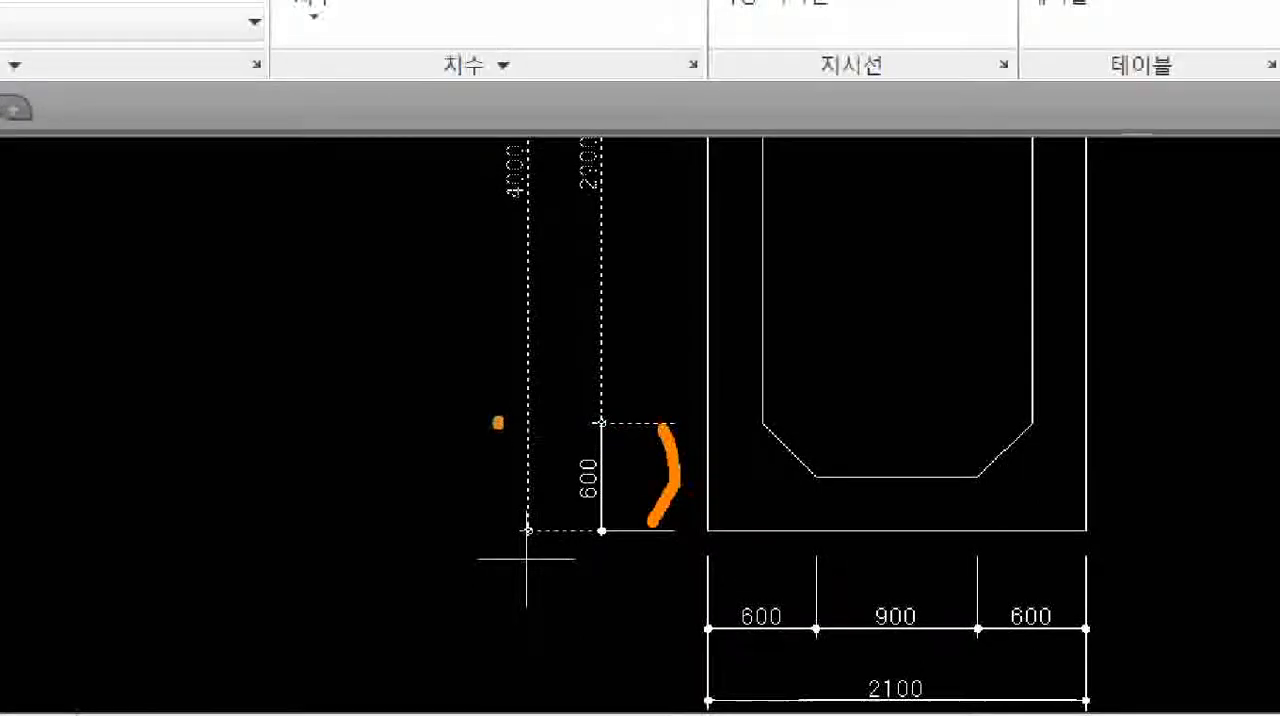
{"action": "left_click_drag", "start_coordinate": [498, 422], "coordinate": [498, 512]}
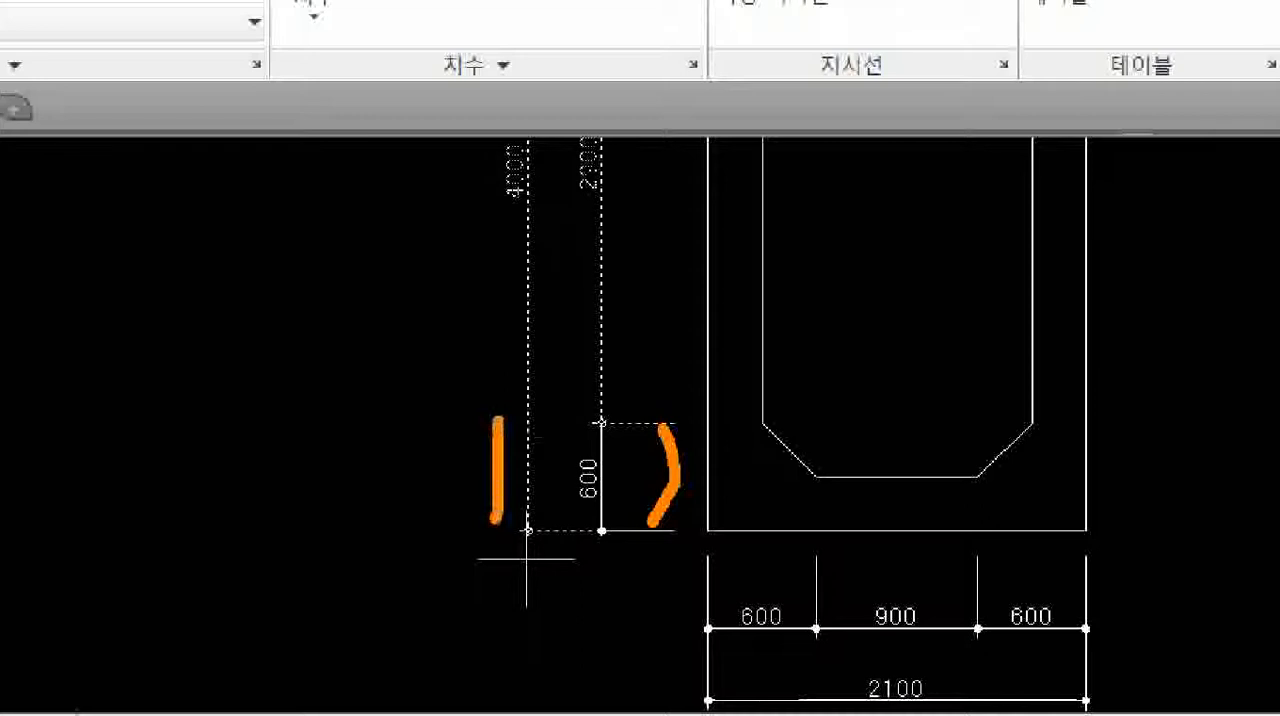
{"action": "left_click", "coordinate": [516, 493]}
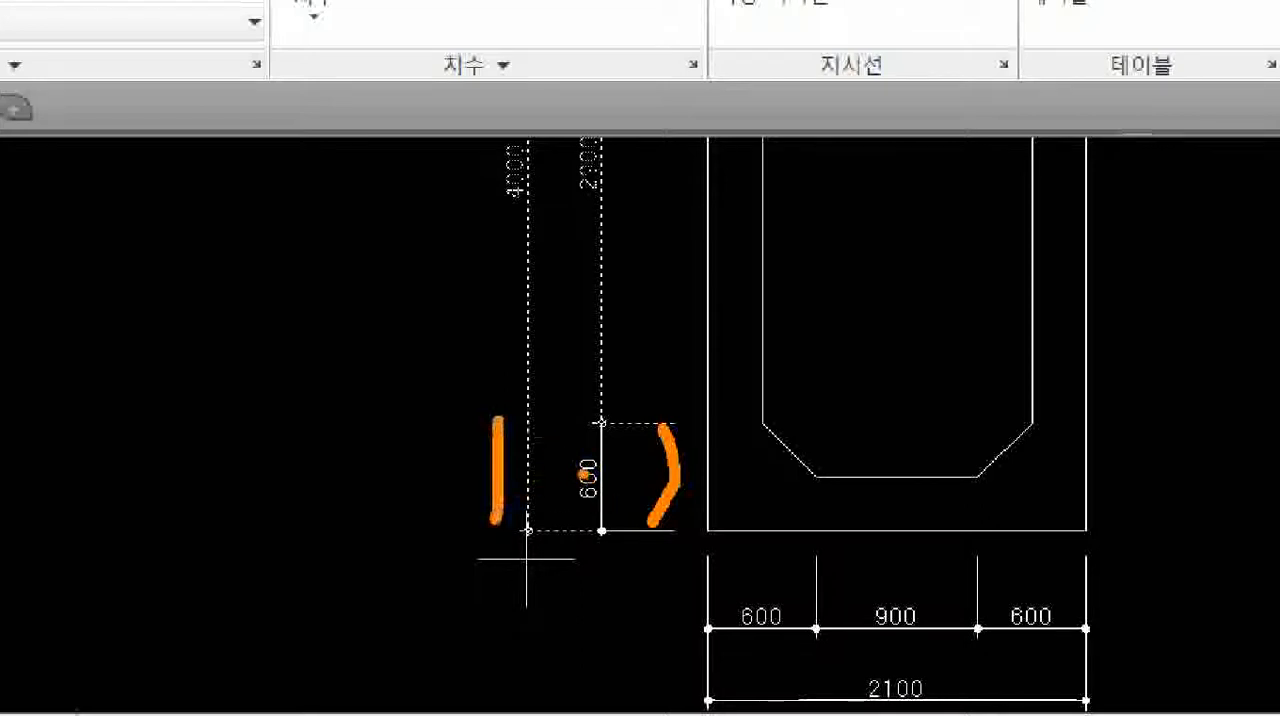
{"action": "mouse_move", "coordinate": [606, 514]}
{"action": "left_mouse_down"}
{"action": "mouse_move", "coordinate": [568, 513]}
{"action": "mouse_move", "coordinate": [606, 500]}
{"action": "mouse_move", "coordinate": [606, 518]}
{"action": "left_mouse_up"}
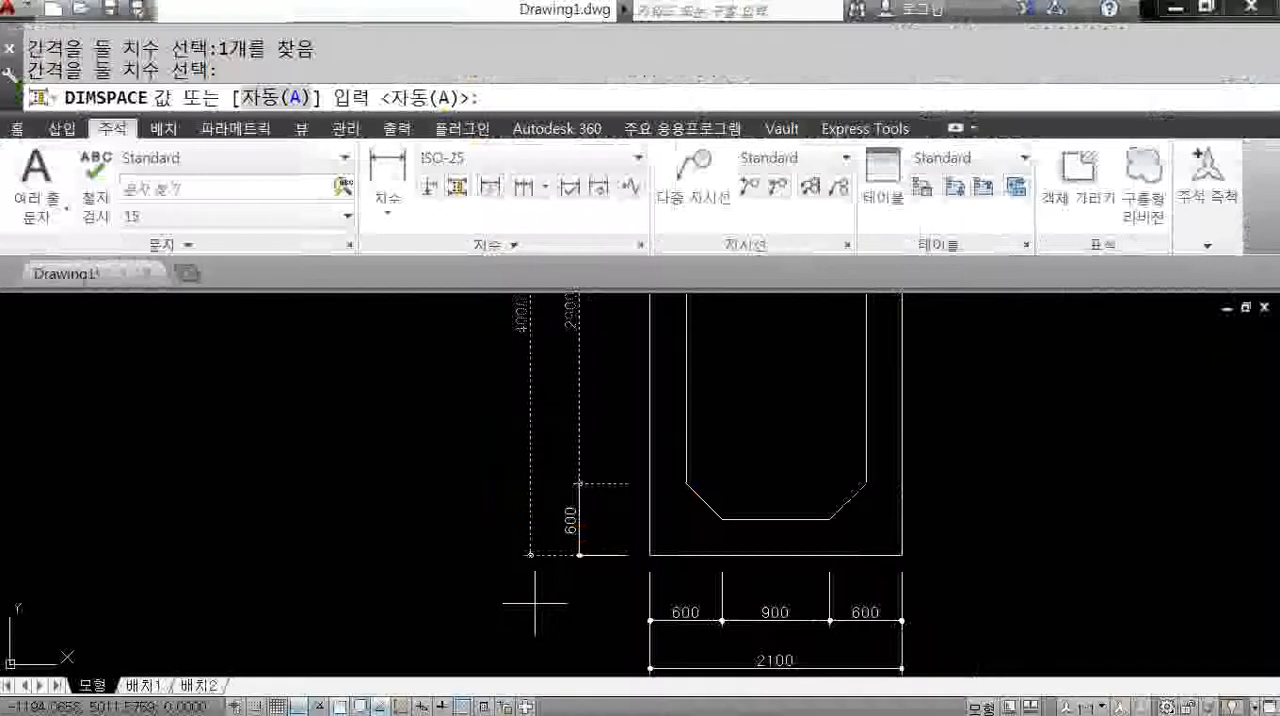
{"action": "type", "text": "00"}
{"action": "key", "text": "Return"}
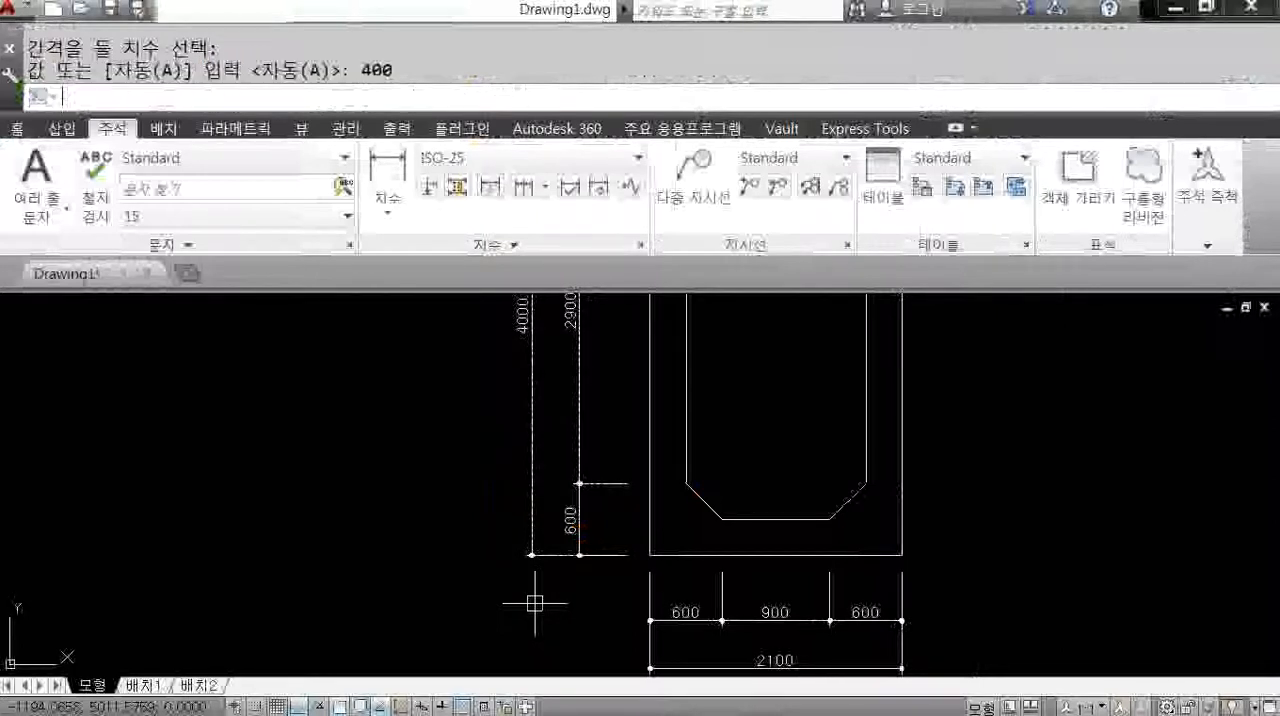
Space the overall 2100 dimension 400 from the leftmost 600 base dimension below the frame using DIMSPACE.
{"action": "mouse_move", "coordinate": [534, 586]}
{"action": "middle_mouse_down"}
{"action": "mouse_move", "coordinate": [531, 506]}
{"action": "mouse_move", "coordinate": [500, 472]}
{"action": "middle_mouse_up"}
{"action": "middle_click_drag", "start_coordinate": [609, 539], "coordinate": [568, 517]}
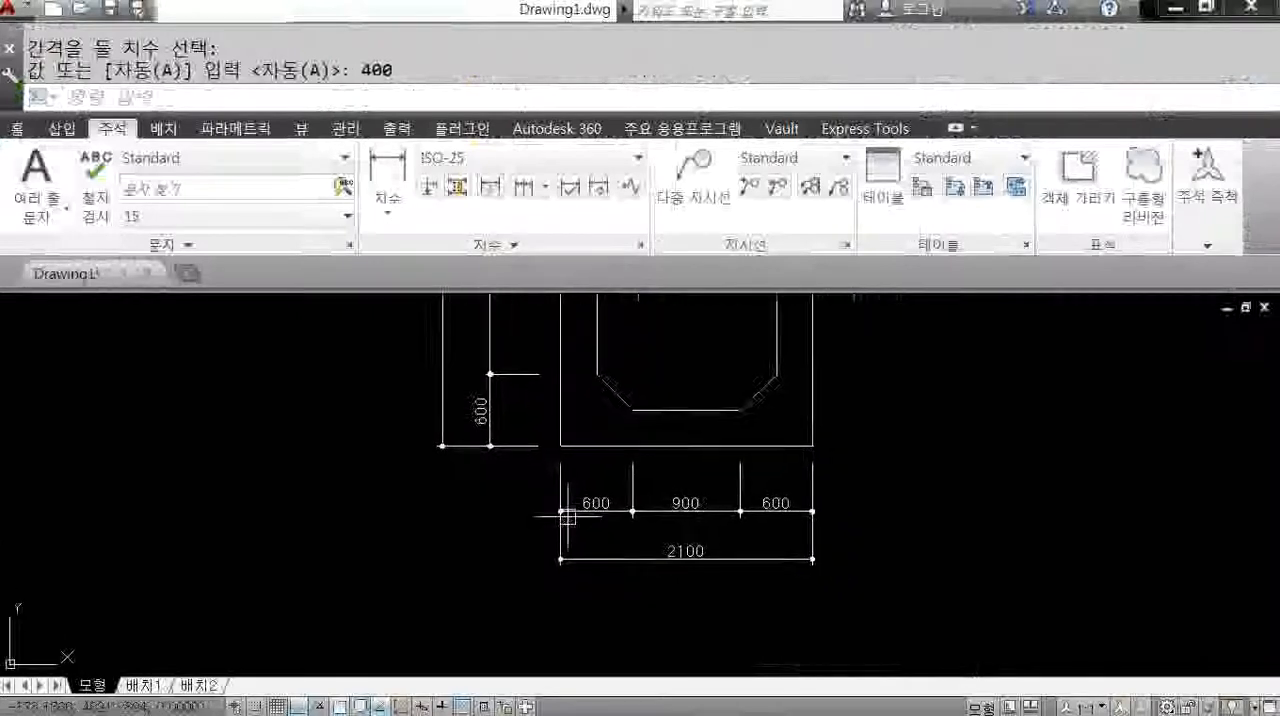
{"action": "key", "text": "Return"}
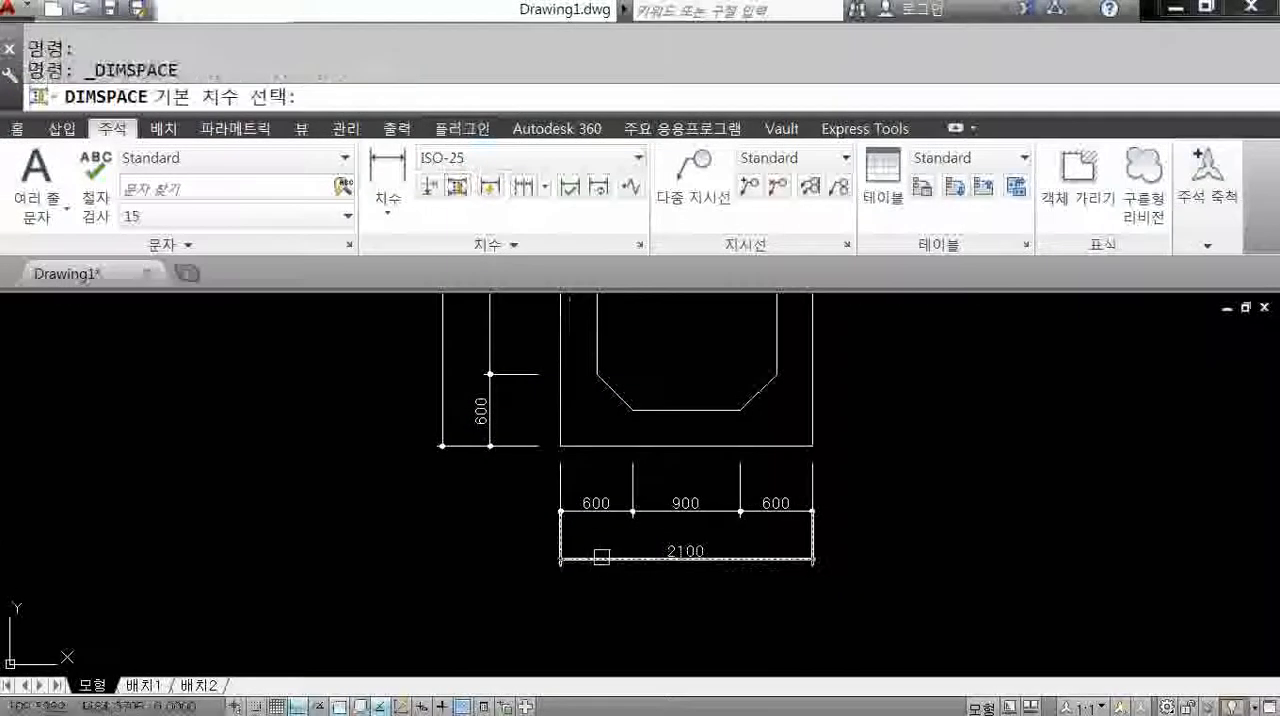
{"action": "left_click", "coordinate": [605, 559]}
{"action": "left_click", "coordinate": [605, 560]}
{"action": "key", "text": "Return"}
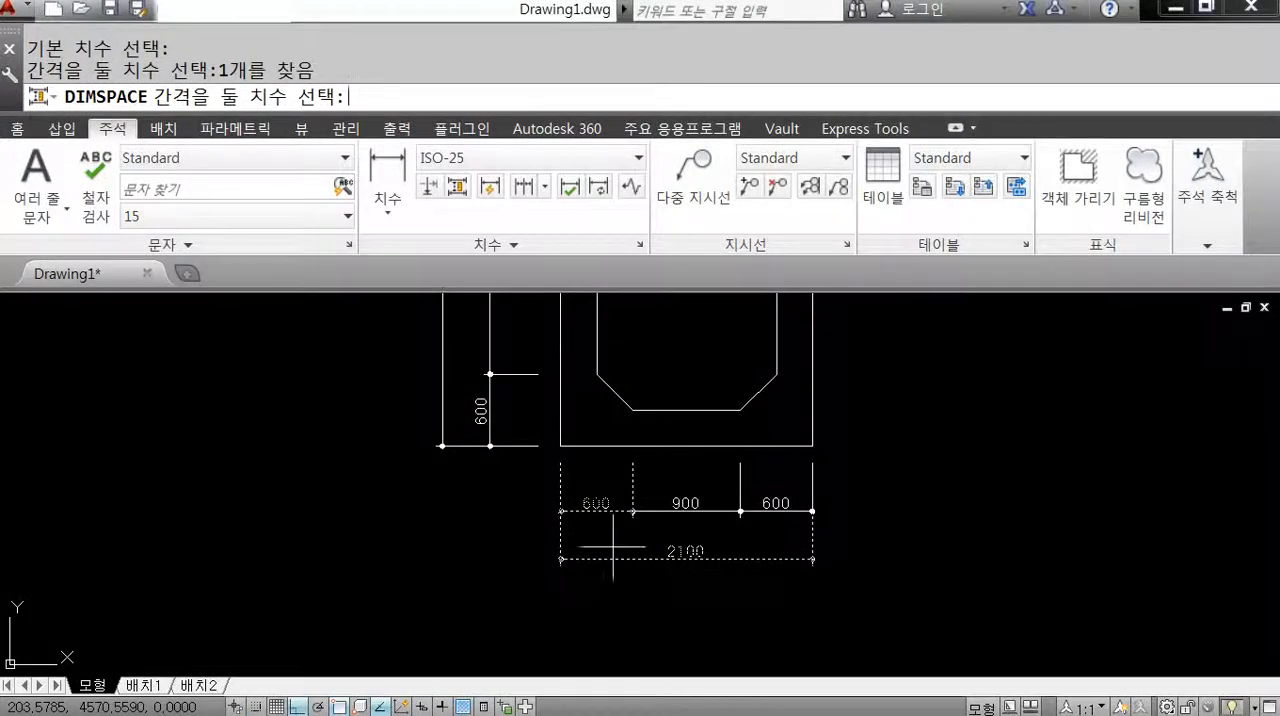
{"action": "type", "text": "400"}
{"action": "key", "text": "Return"}
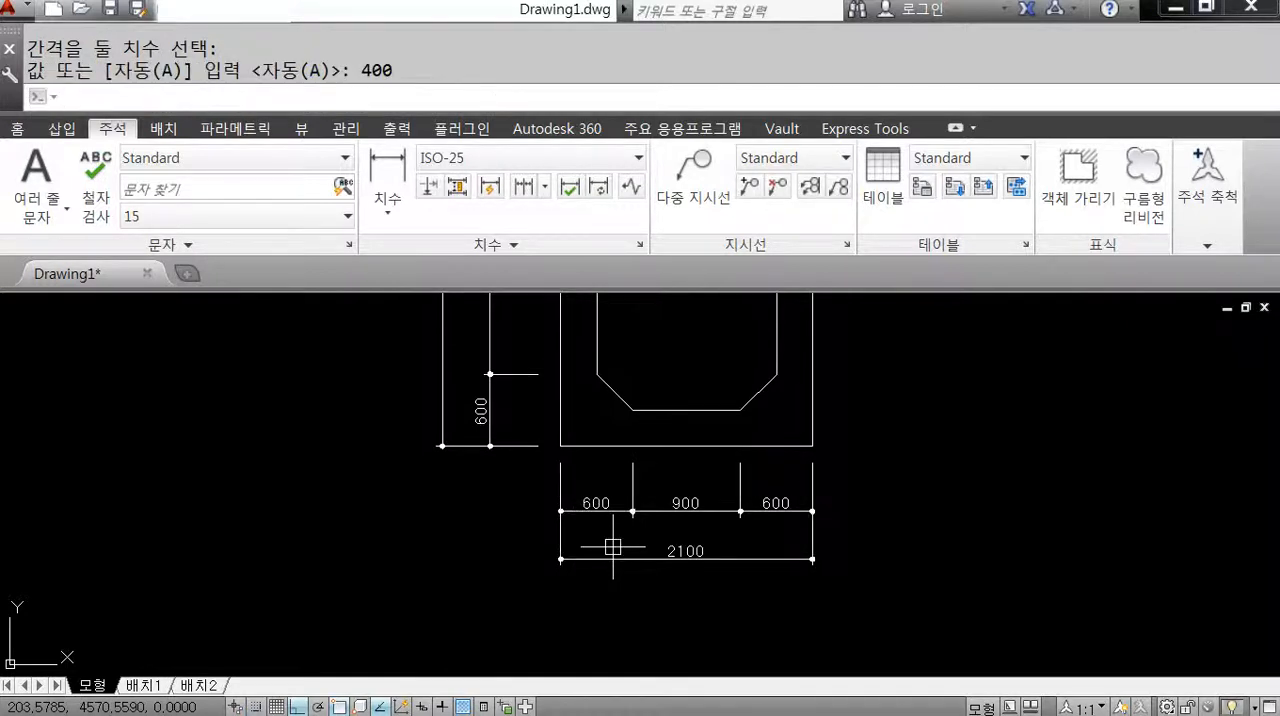
Start a multiline text with its first corner just below the left end of the overall 2100 dimension.
{"action": "scroll", "coordinate": [574, 520], "scroll_direction": "down", "scroll_amount": 2}
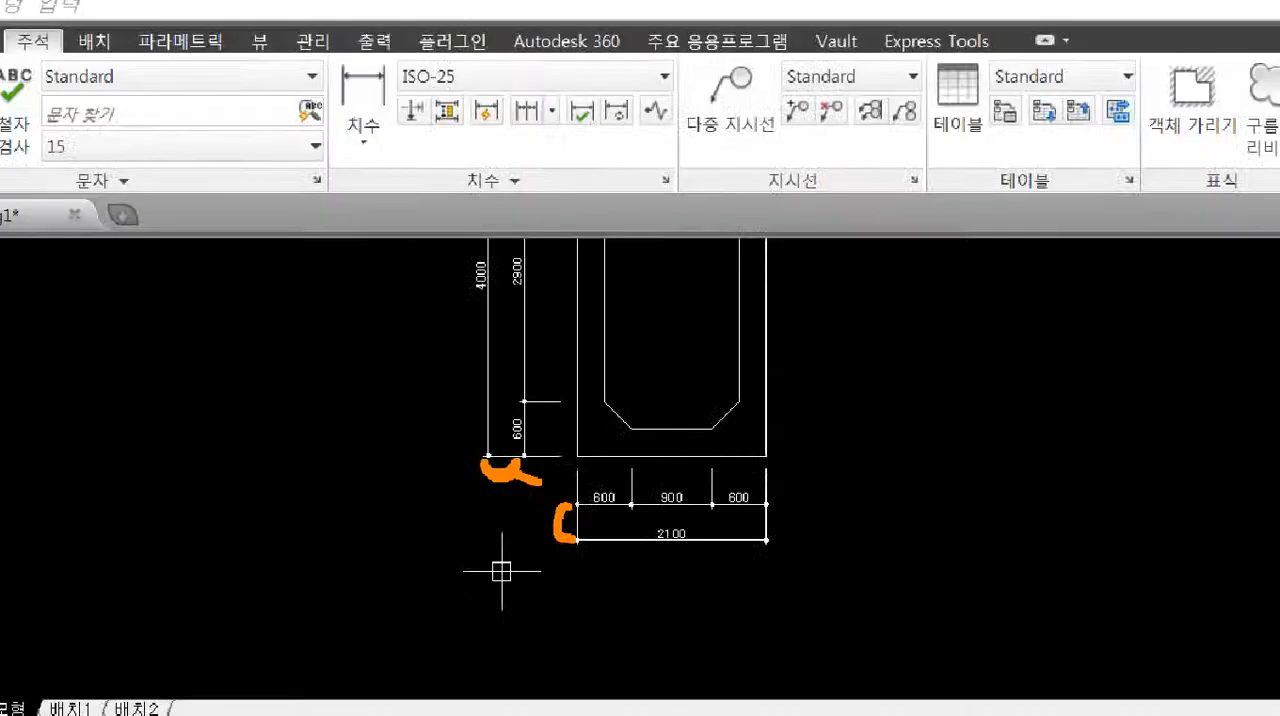
{"action": "scroll", "coordinate": [609, 660], "scroll_direction": "down", "scroll_amount": 2}
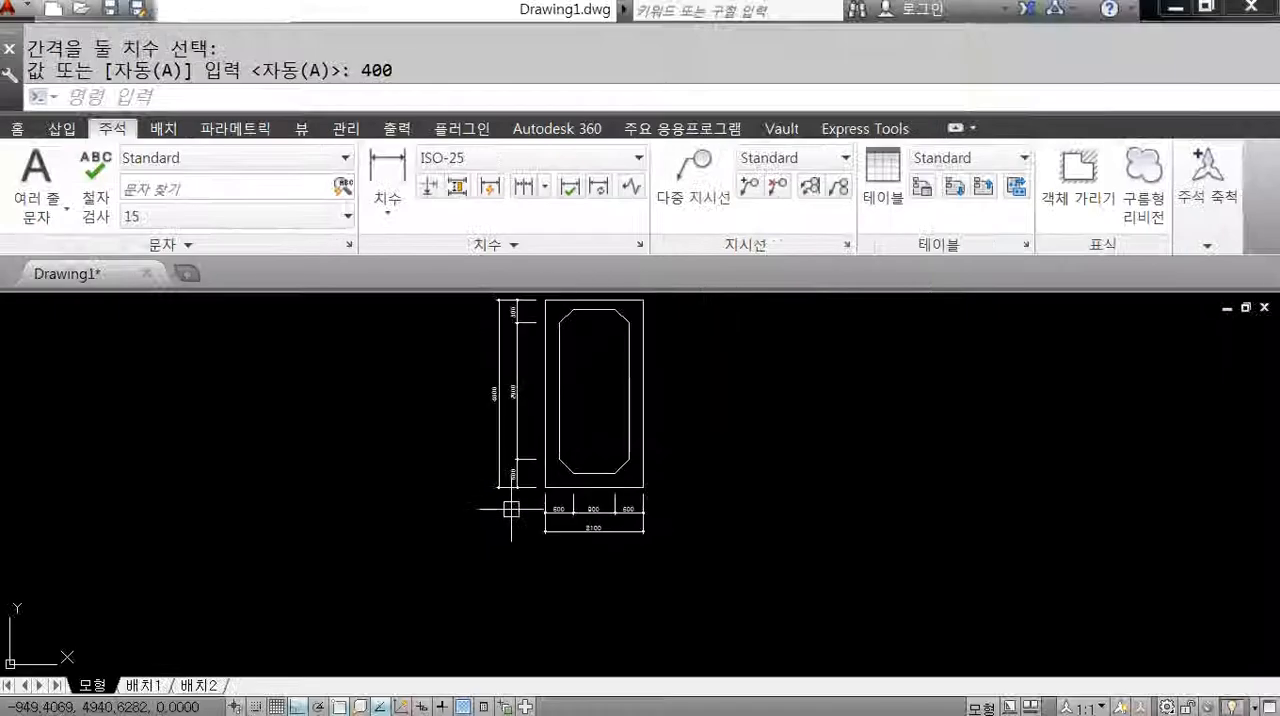
{"action": "scroll", "coordinate": [566, 486], "scroll_direction": "down", "scroll_amount": 2}
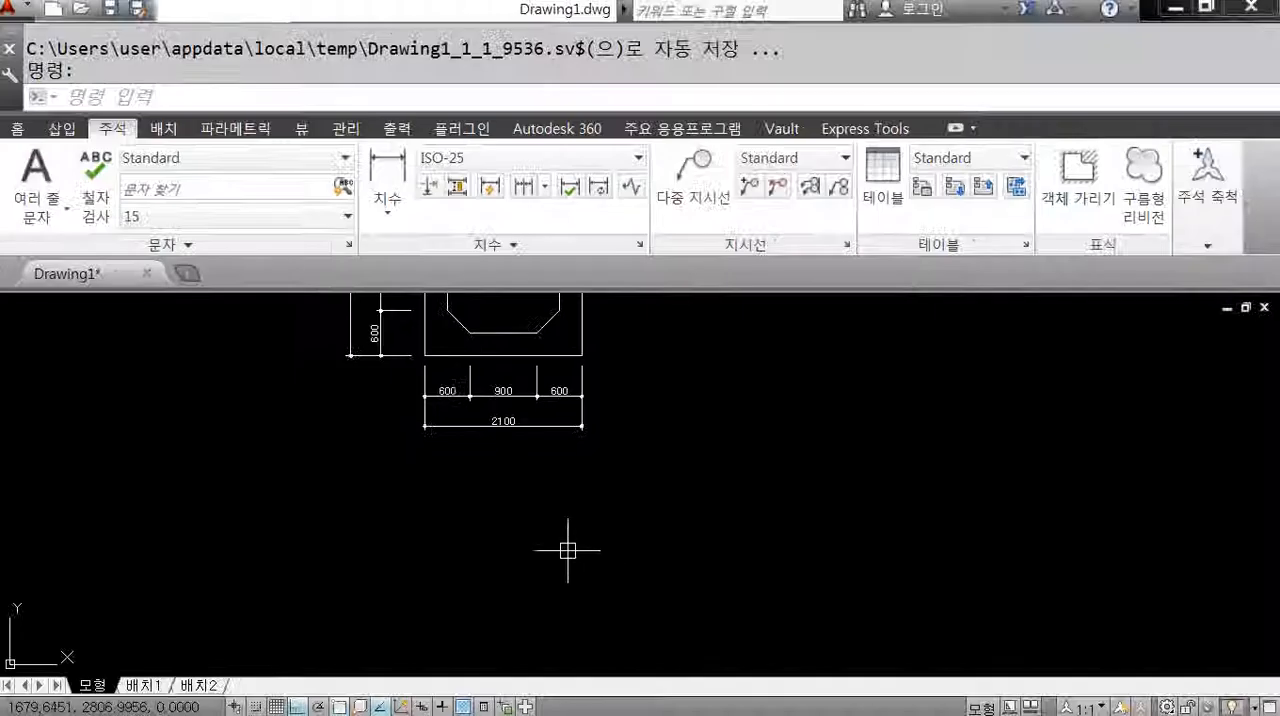
{"action": "type", "text": "mt"}
{"action": "key", "text": "Return"}
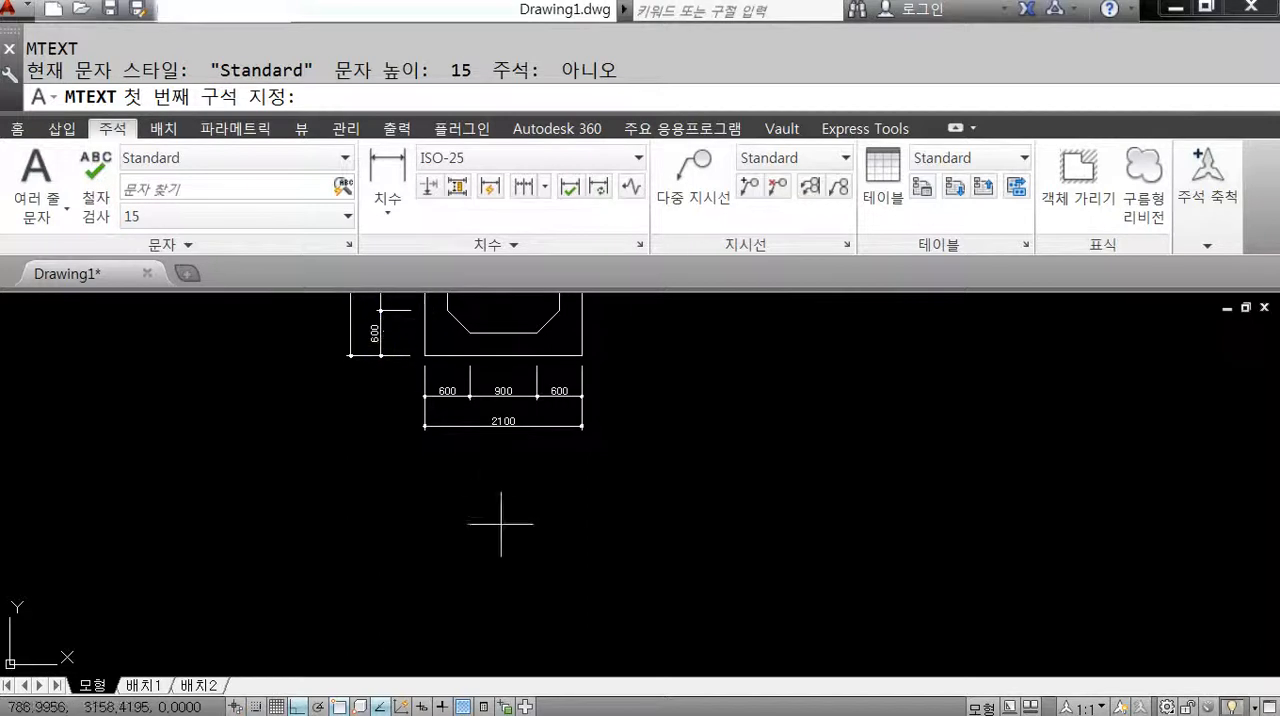
{"action": "left_click", "coordinate": [432, 485]}
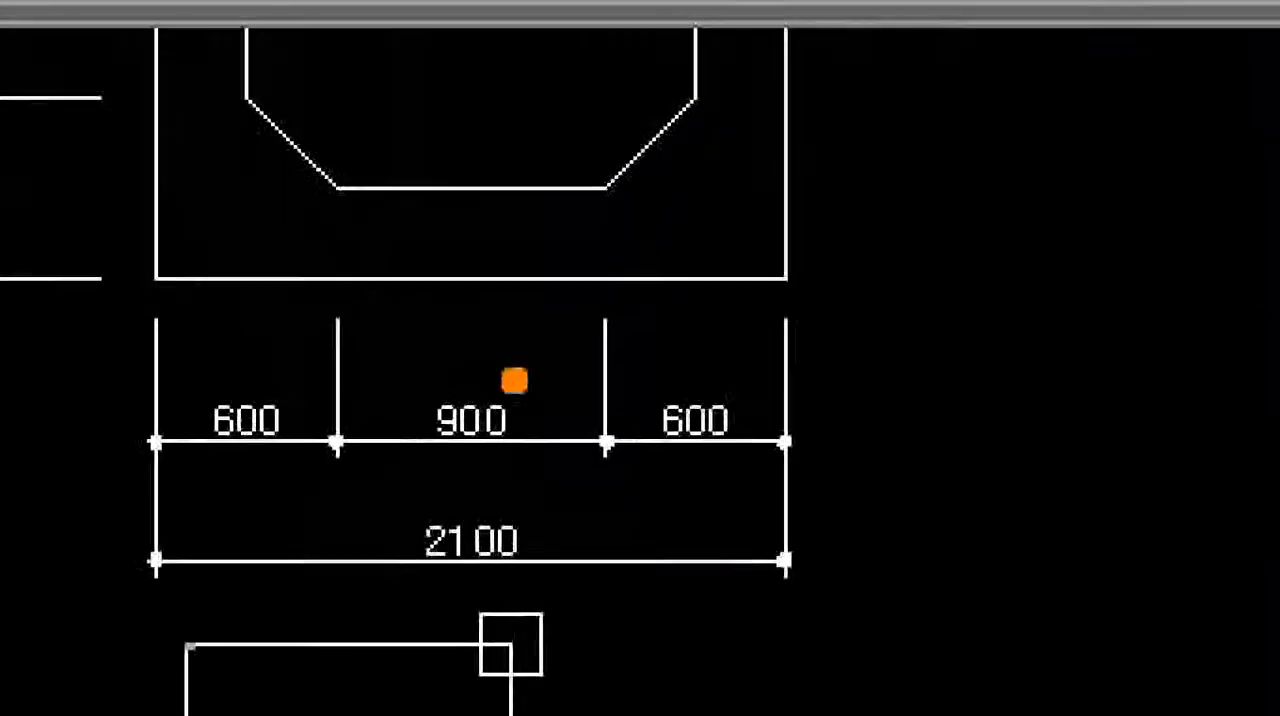
{"action": "left_click_drag", "start_coordinate": [484, 184], "coordinate": [478, 272]}
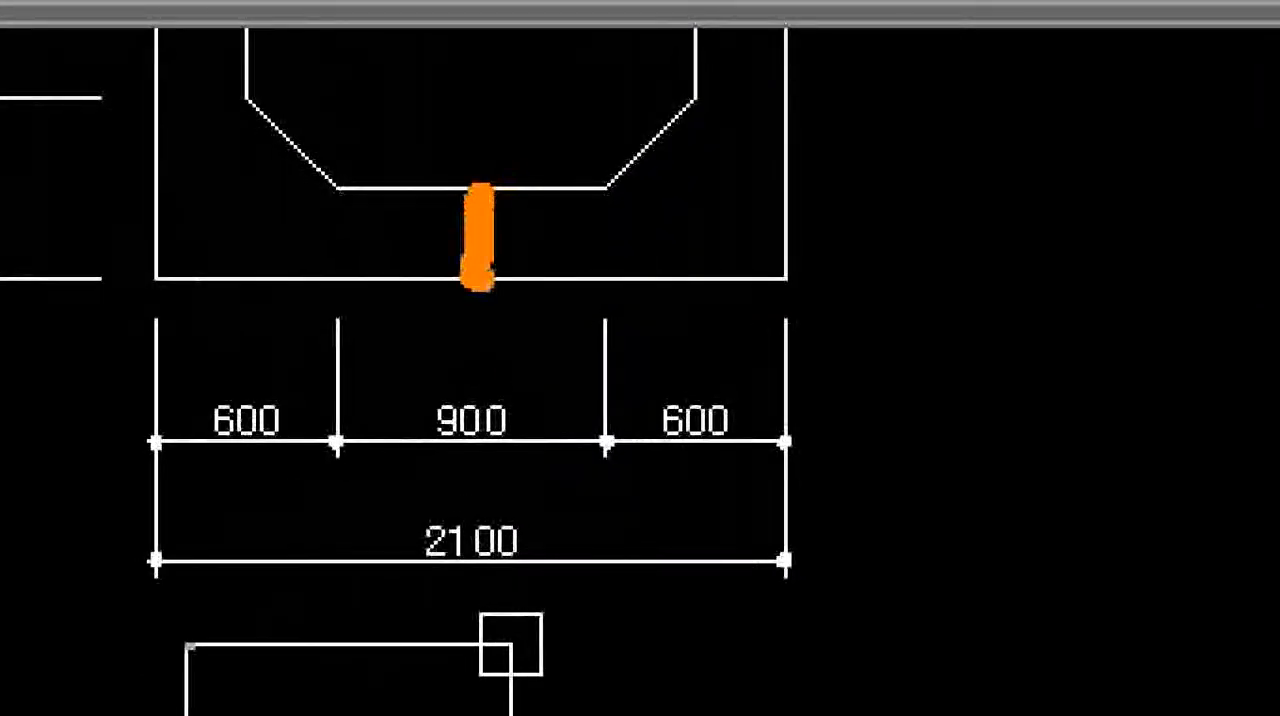
{"action": "mouse_move", "coordinate": [706, 246]}
{"action": "left_mouse_down"}
{"action": "mouse_move", "coordinate": [745, 314]}
{"action": "mouse_move", "coordinate": [860, 328]}
{"action": "mouse_move", "coordinate": [926, 300]}
{"action": "left_mouse_up"}
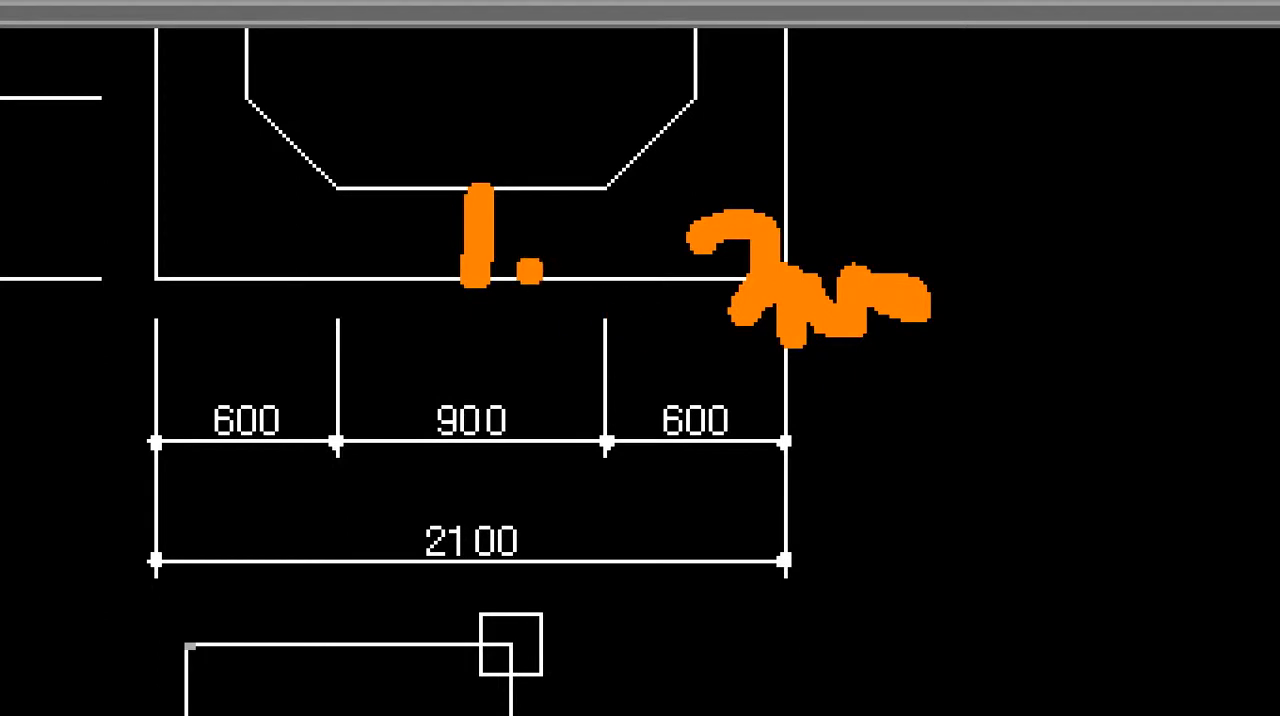
{"action": "left_click_drag", "start_coordinate": [453, 239], "coordinate": [536, 234]}
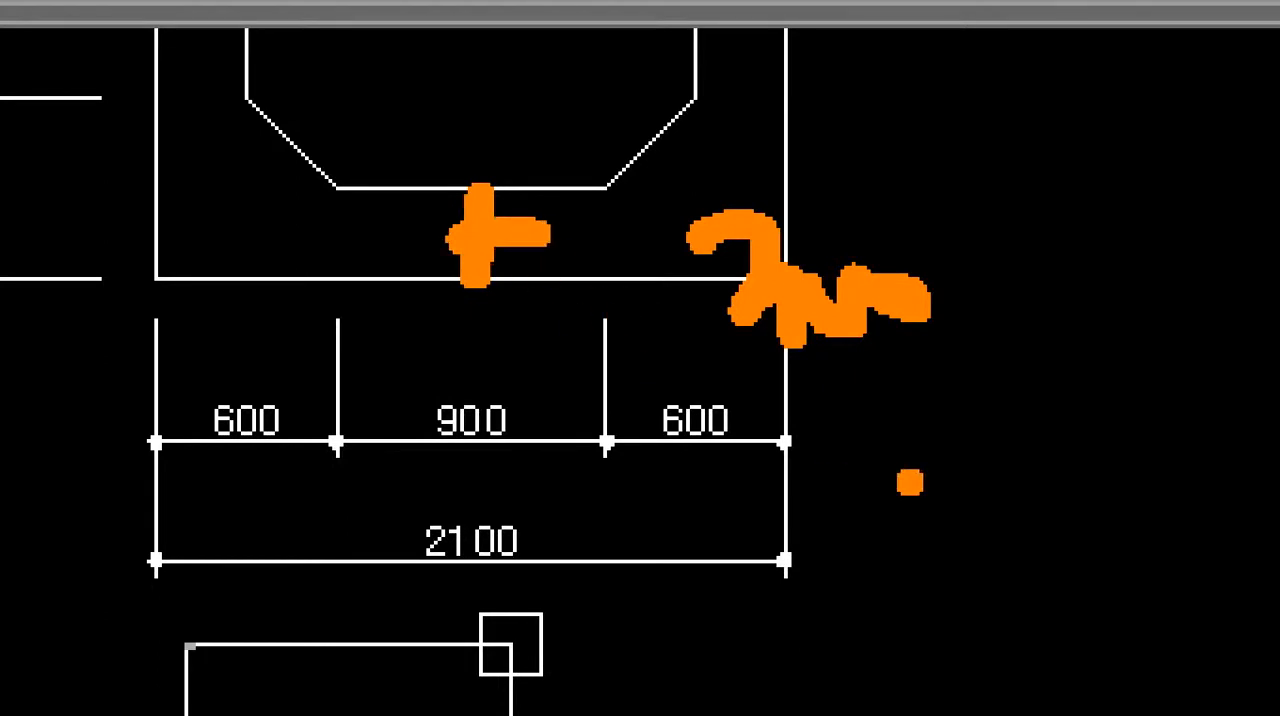
{"action": "left_click_drag", "start_coordinate": [906, 406], "coordinate": [898, 528]}
{"action": "left_click_drag", "start_coordinate": [955, 428], "coordinate": [1022, 516]}
{"action": "mouse_move", "coordinate": [975, 445]}
{"action": "left_mouse_down"}
{"action": "mouse_move", "coordinate": [1126, 478]}
{"action": "mouse_move", "coordinate": [1098, 446]}
{"action": "left_mouse_up"}
{"action": "left_click_drag", "start_coordinate": [1277, 534], "coordinate": [1045, 612]}
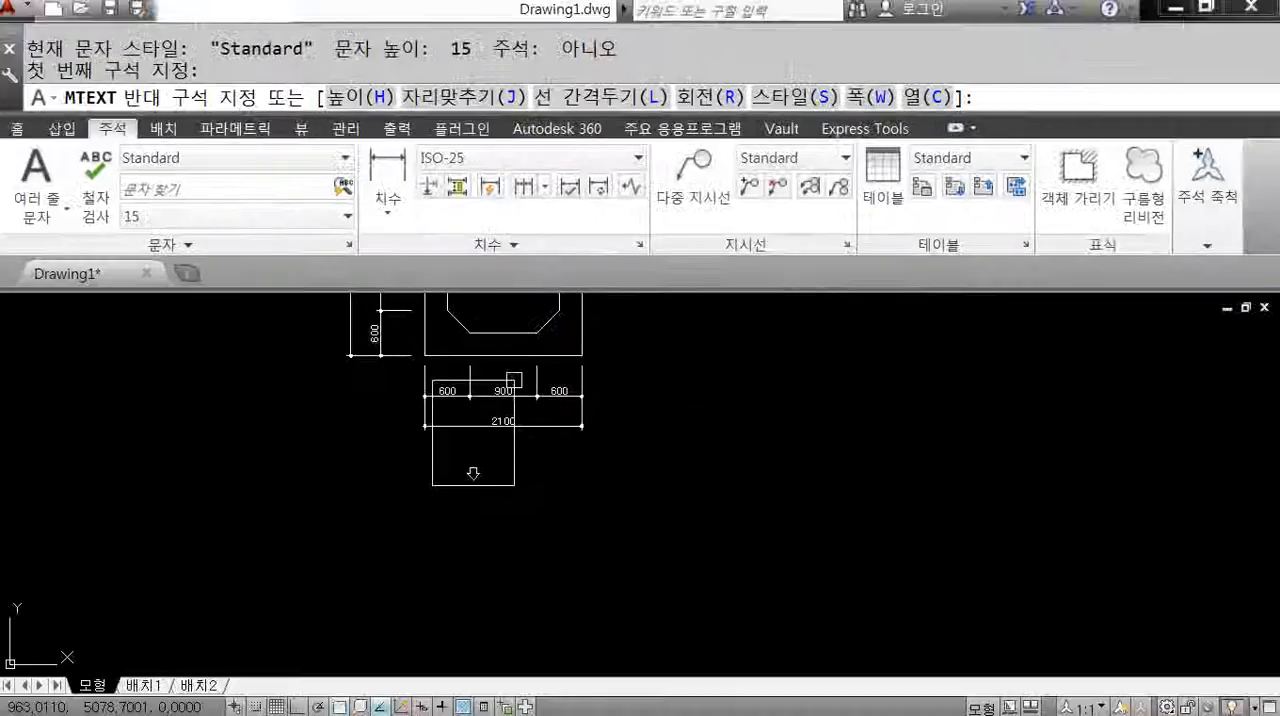
Set the multiline text height to 150 and enter 도로암거 in a box about as wide as the frame.
{"action": "type", "text": "h"}
{"action": "key", "text": "Return"}
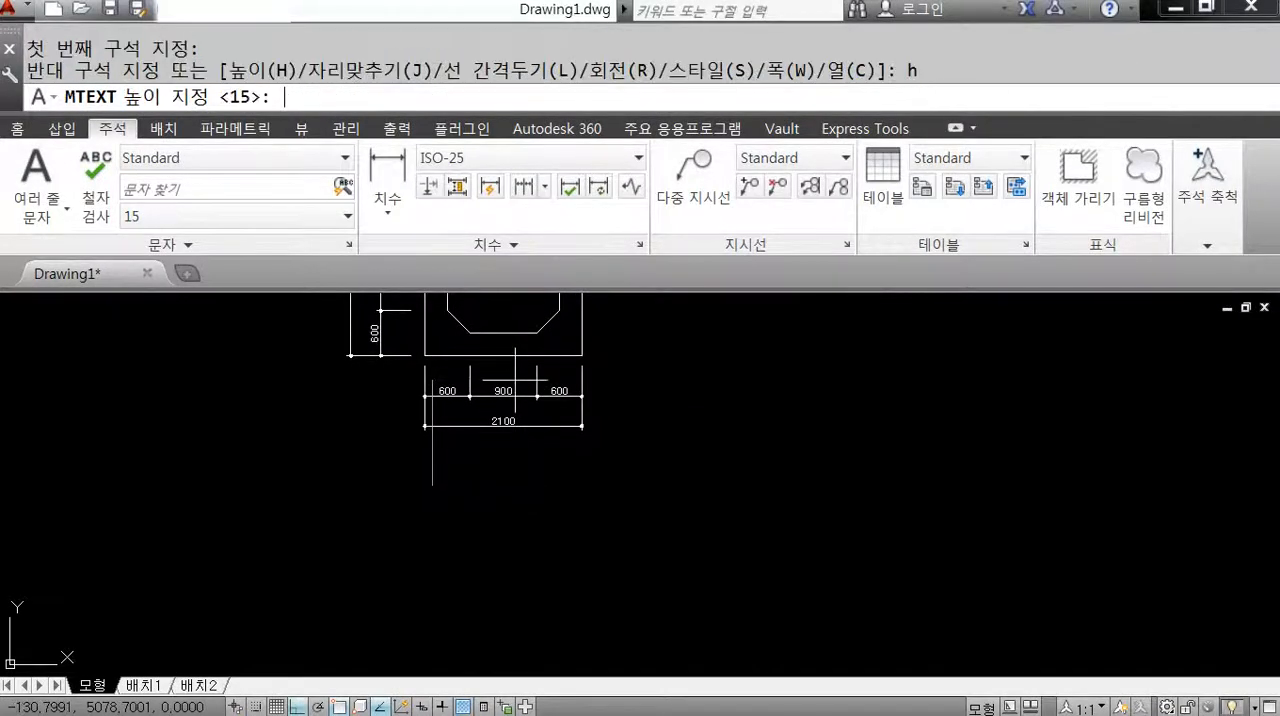
{"action": "type", "text": "150"}
{"action": "key", "text": "Return"}
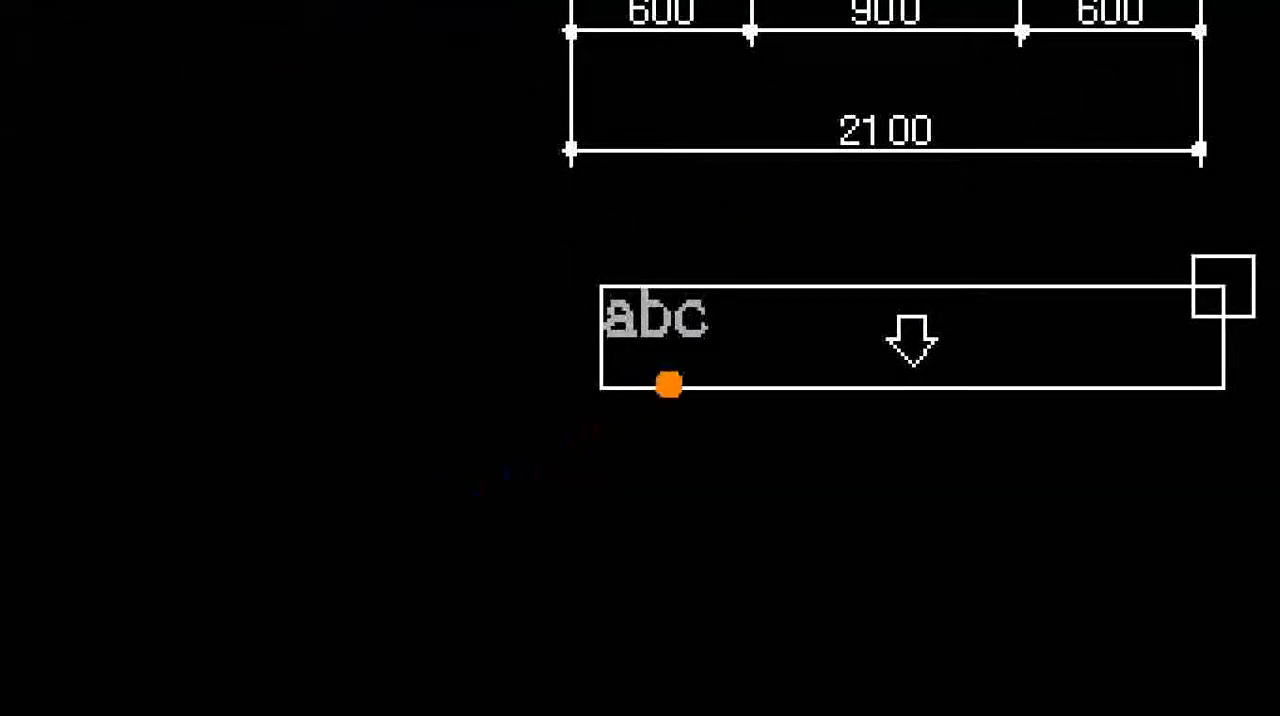
{"action": "mouse_move", "coordinate": [669, 384]}
{"action": "left_mouse_down"}
{"action": "mouse_move", "coordinate": [614, 388]}
{"action": "mouse_move", "coordinate": [551, 277]}
{"action": "mouse_move", "coordinate": [729, 194]}
{"action": "mouse_move", "coordinate": [795, 298]}
{"action": "mouse_move", "coordinate": [705, 422]}
{"action": "left_mouse_up"}
{"action": "key", "text": "Escape"}
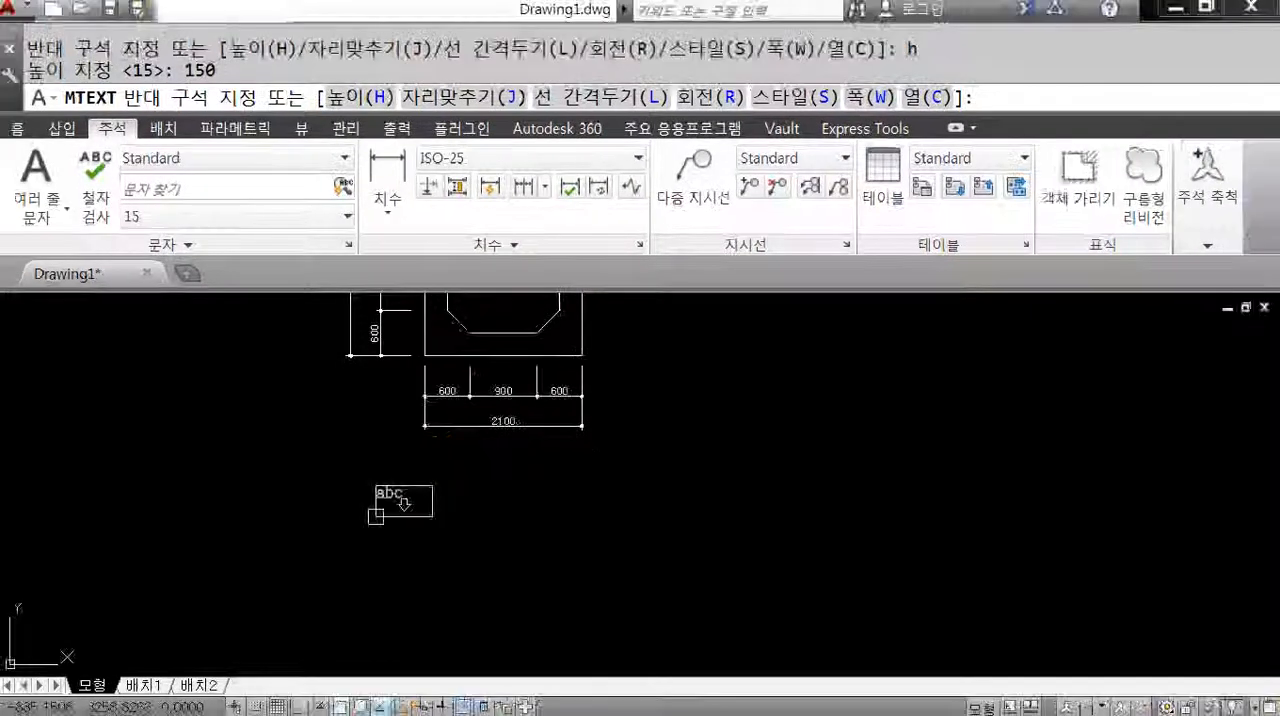
{"action": "left_click", "coordinate": [589, 471]}
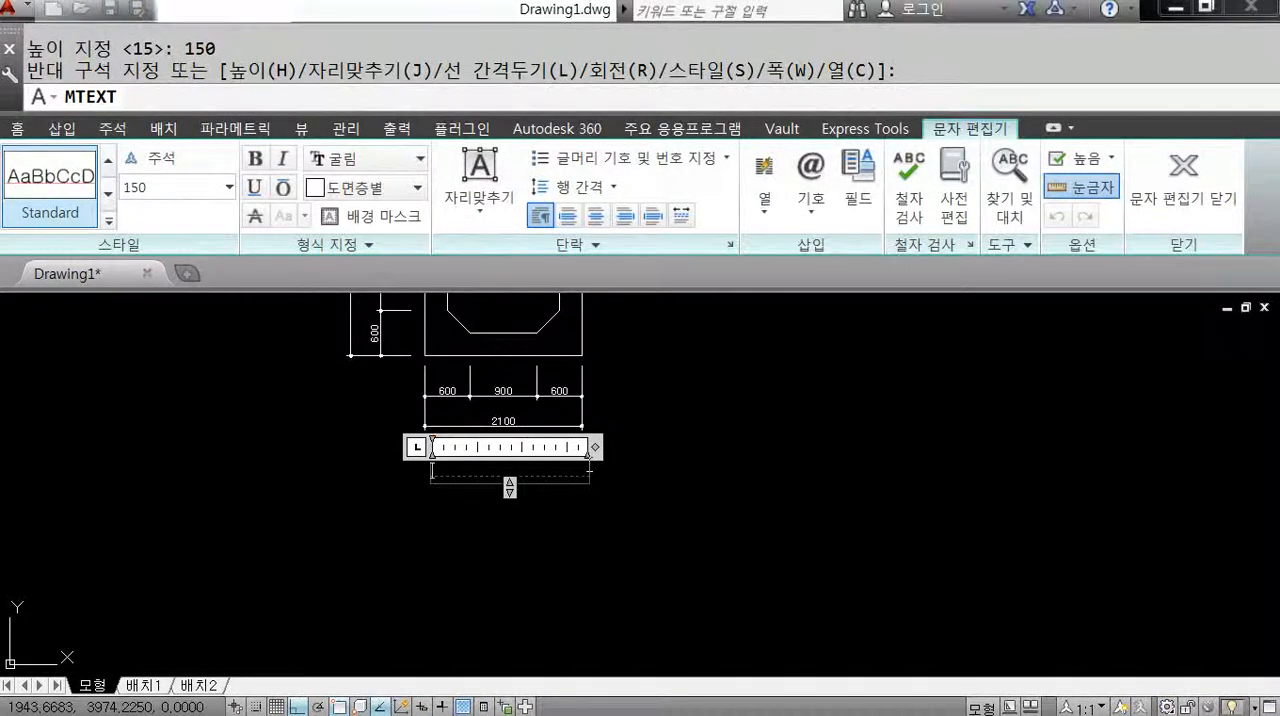
{"action": "type", "text": "도로암거"}
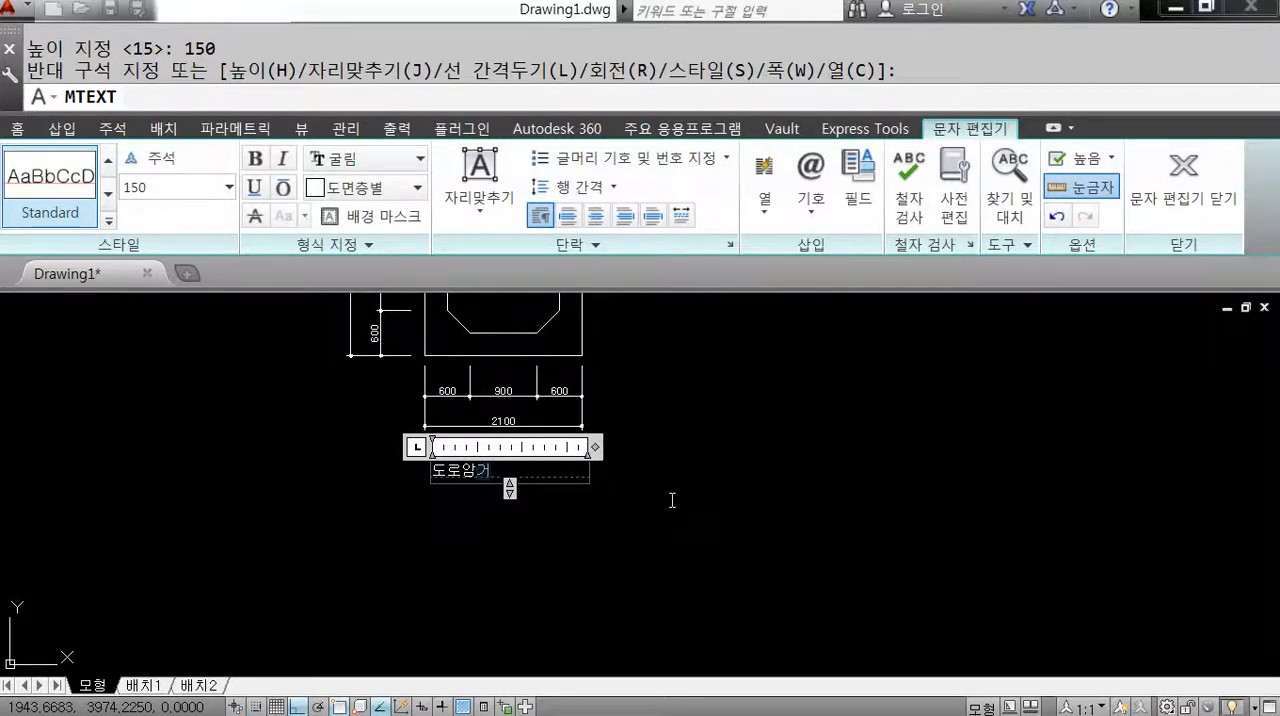
{"action": "middle_click_drag", "start_coordinate": [488, 513], "coordinate": [537, 505]}
{"action": "left_click", "coordinate": [529, 486]}
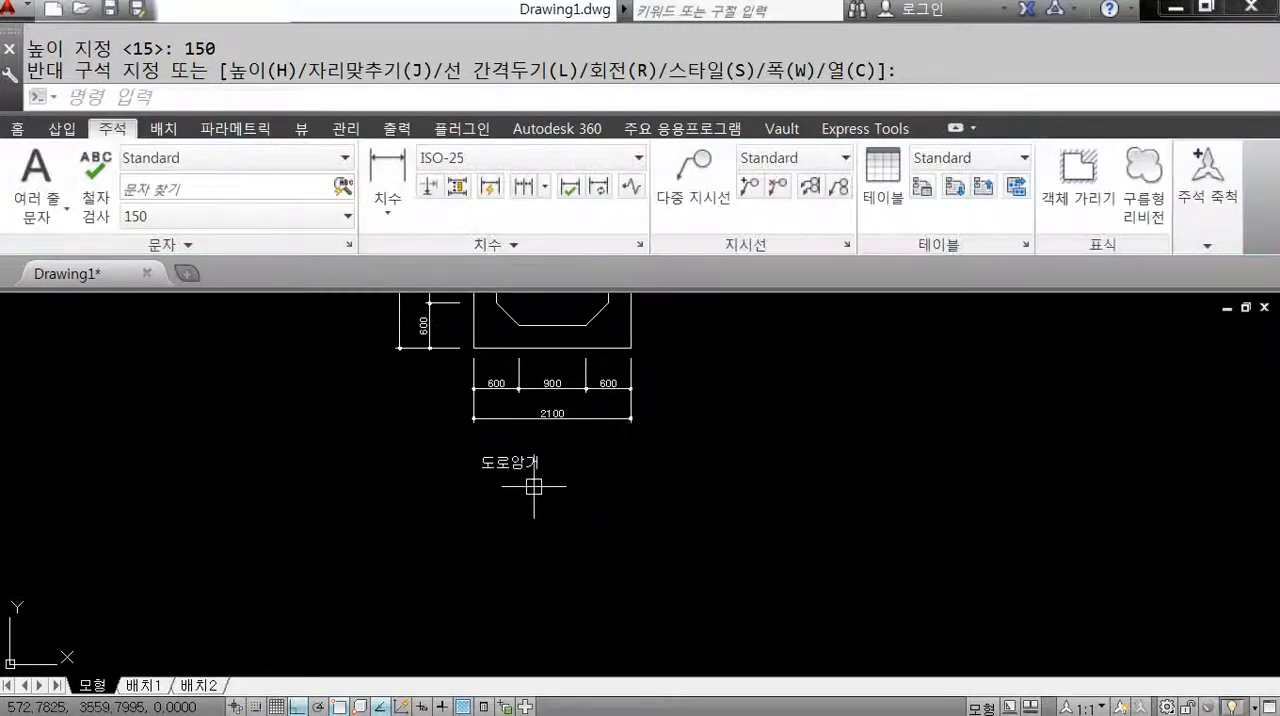
Move the 도로암거 text about 410 to the right by its insertion grip.
{"action": "scroll", "coordinate": [514, 468], "scroll_direction": "up", "scroll_amount": 4}
{"action": "left_click", "coordinate": [431, 428]}
{"action": "left_click", "coordinate": [431, 427]}
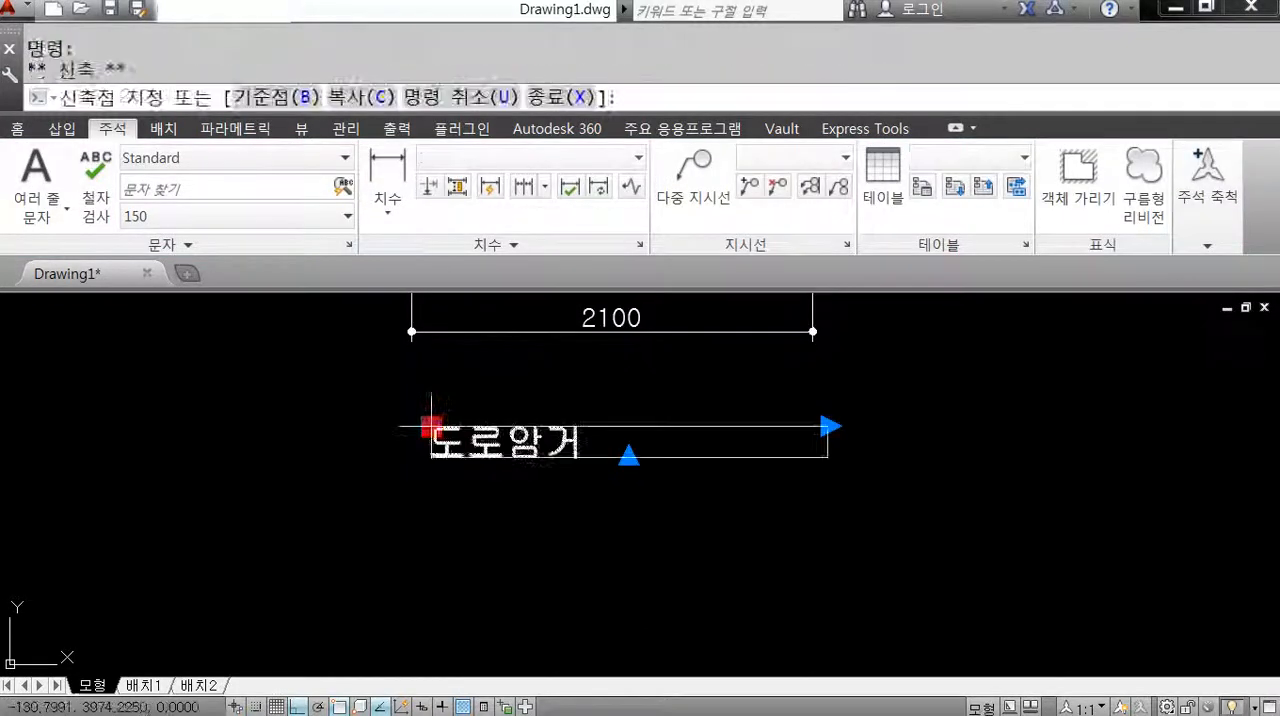
{"action": "left_click", "coordinate": [512, 392]}
{"action": "key", "text": "space"}
{"action": "key", "text": "space"}
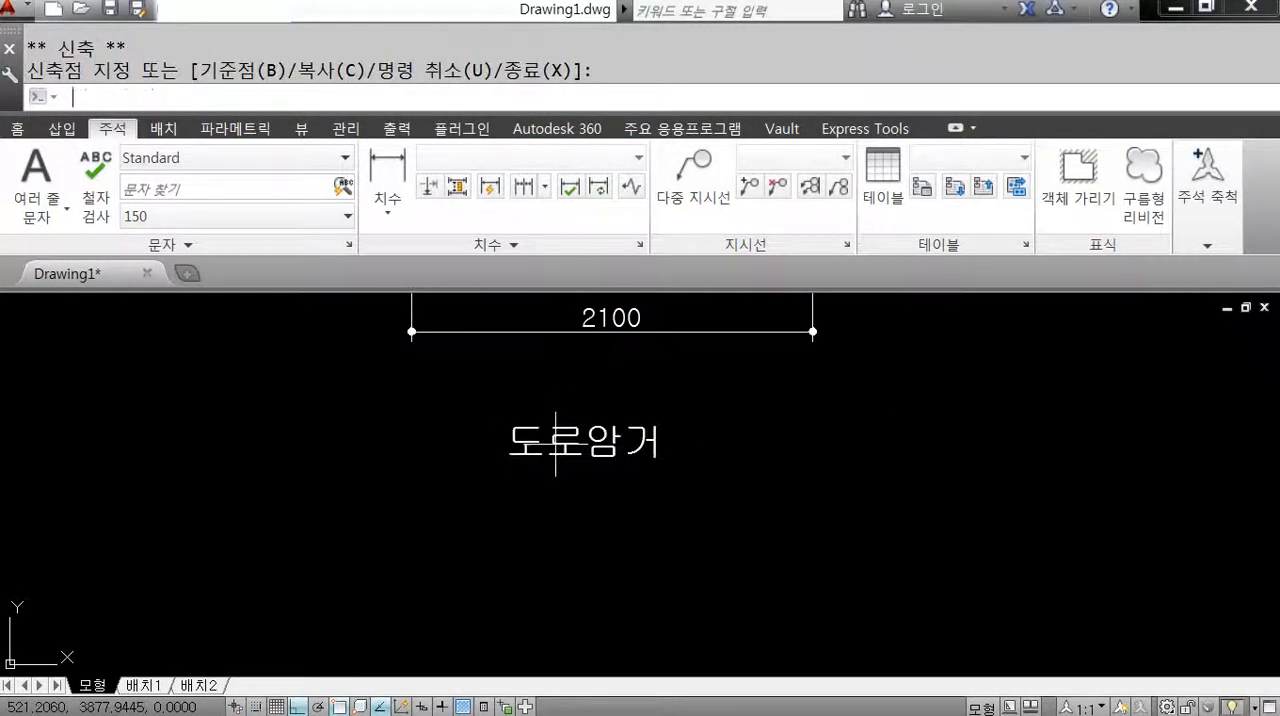
{"action": "key", "text": "Escape"}
{"action": "key", "text": "Escape"}
Undo the move and the creation of the 도로암거 text.
{"action": "type", "text": "u"}
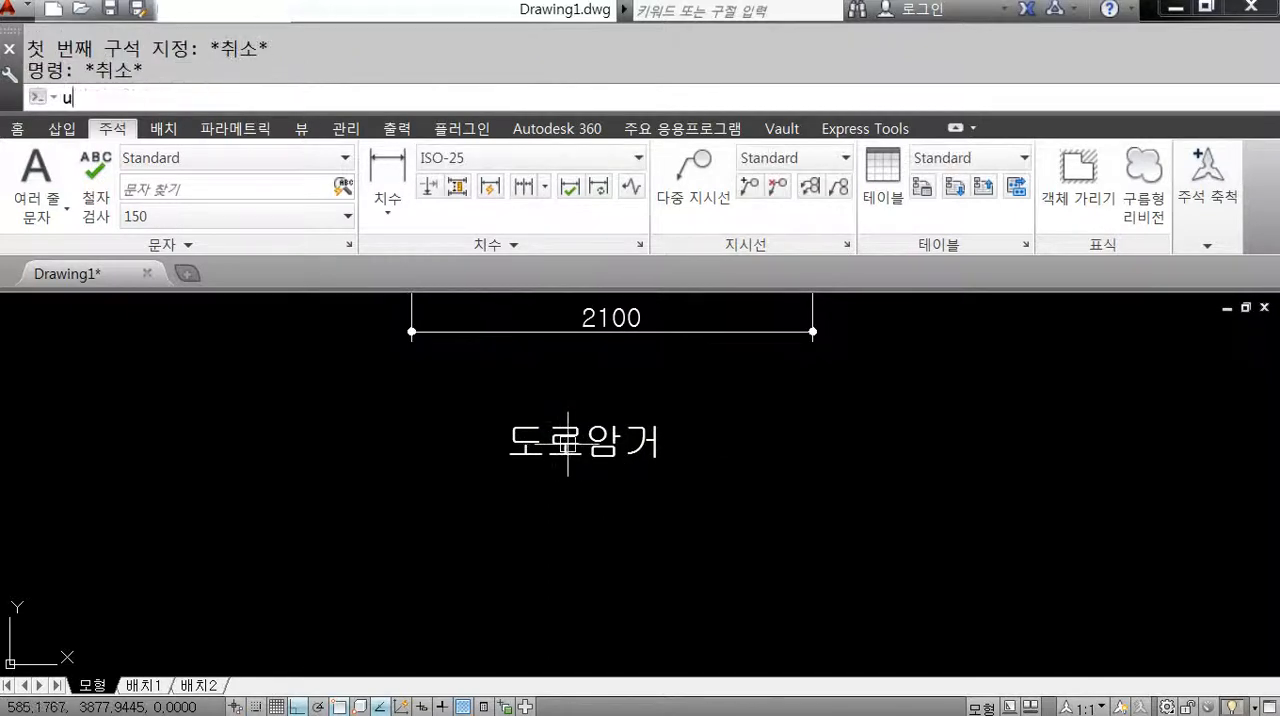
{"action": "key", "text": "space"}
{"action": "key", "text": "space"}
{"action": "key", "text": "space"}
{"action": "key", "text": "space"}
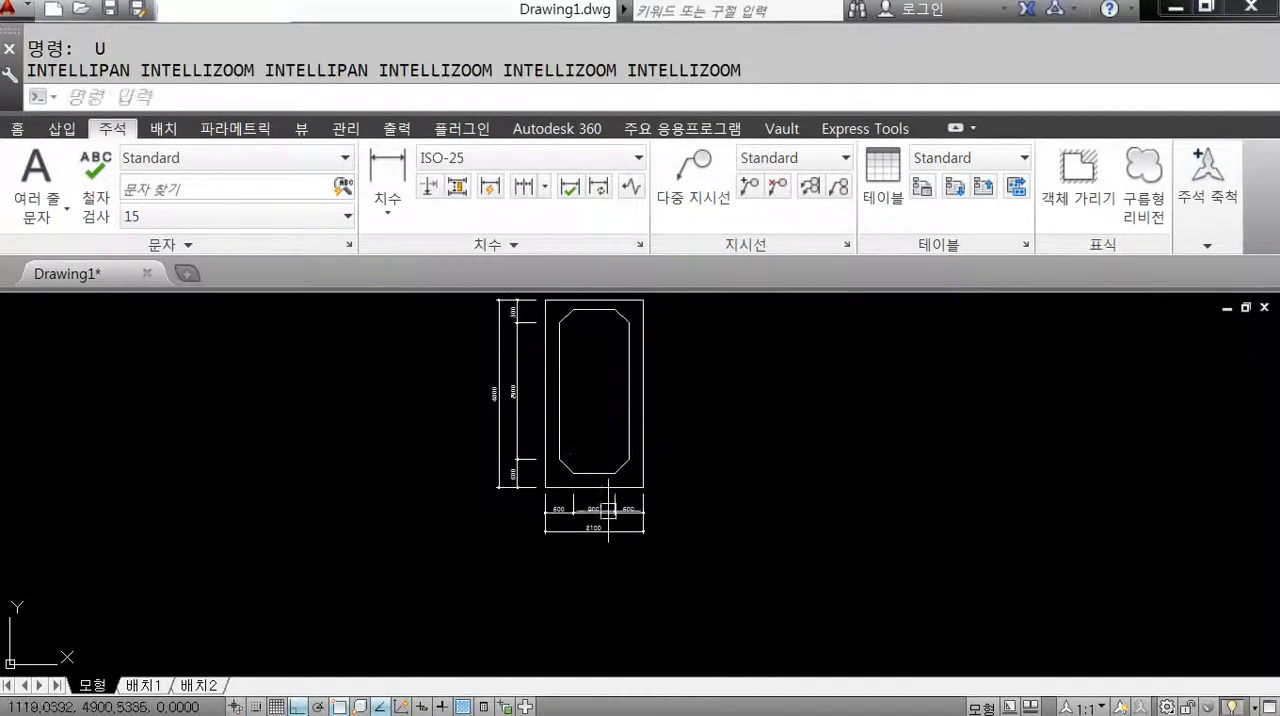
Add a multiline text reading 도로암거 below the overall 2100 dimension, at text height 15.
{"action": "scroll", "coordinate": [580, 480], "scroll_direction": "up", "scroll_amount": 4}
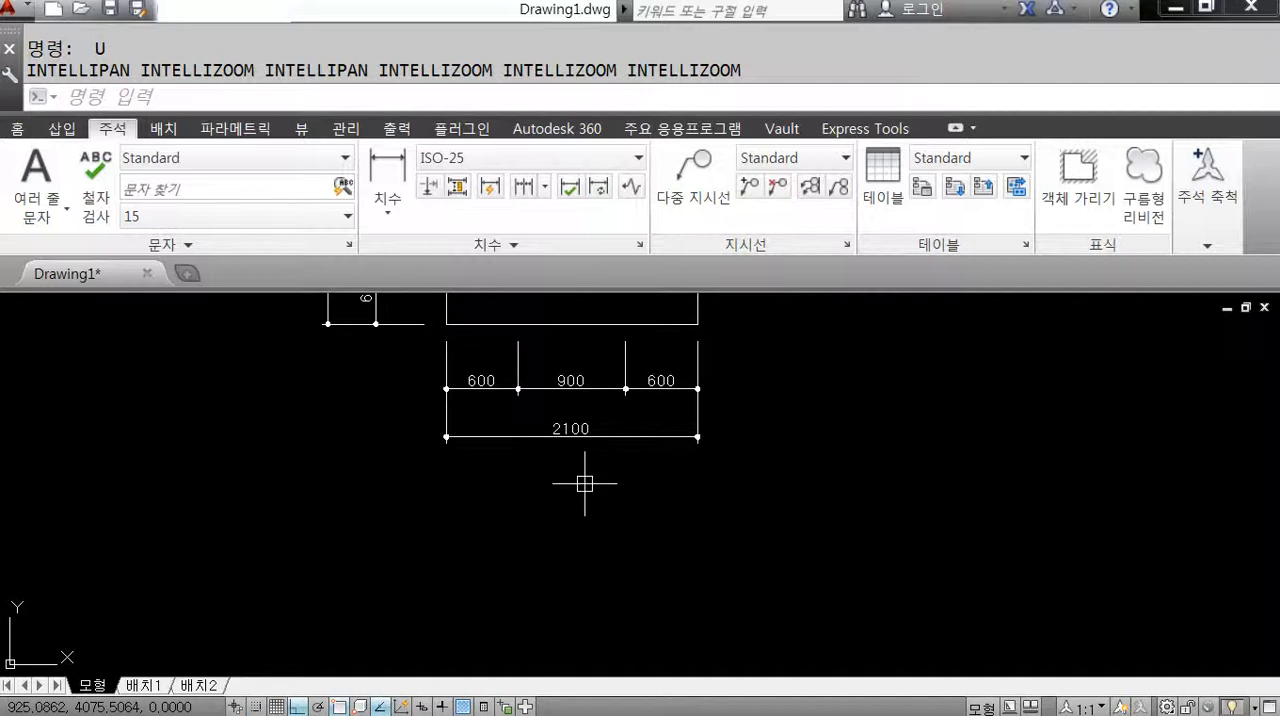
{"action": "type", "text": "mt"}
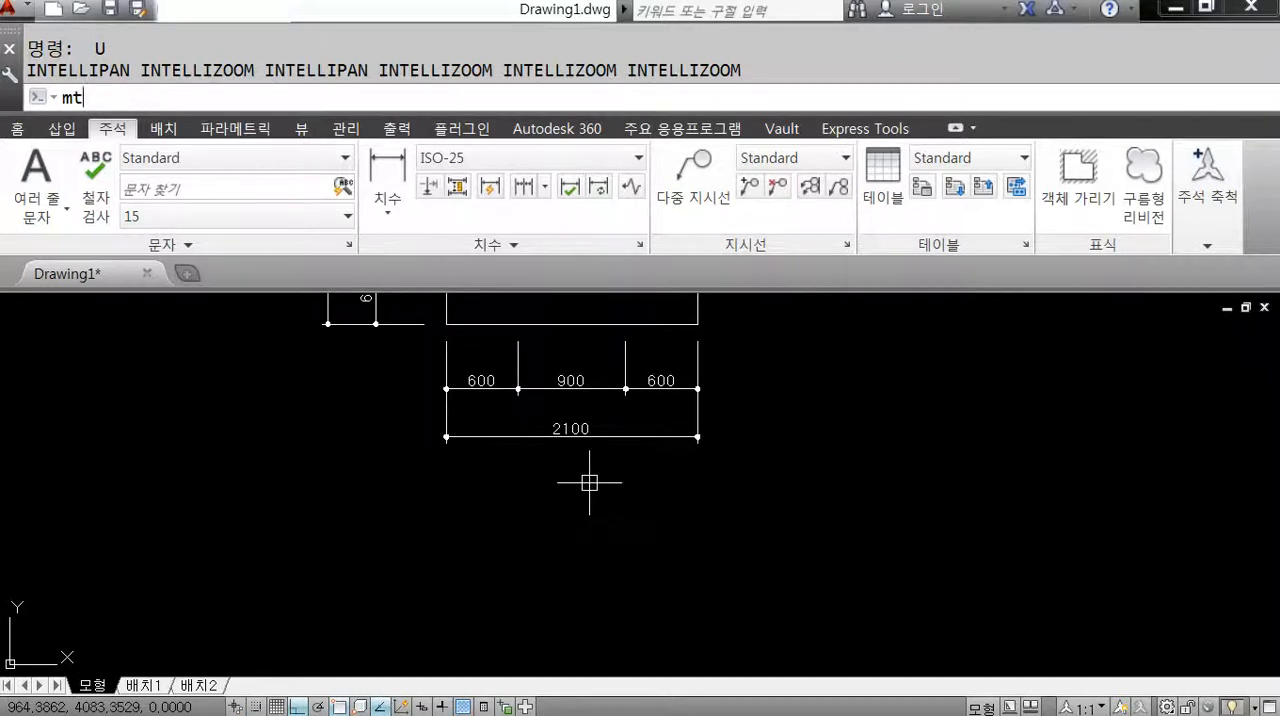
{"action": "key", "text": "space"}
{"action": "left_click", "coordinate": [491, 476]}
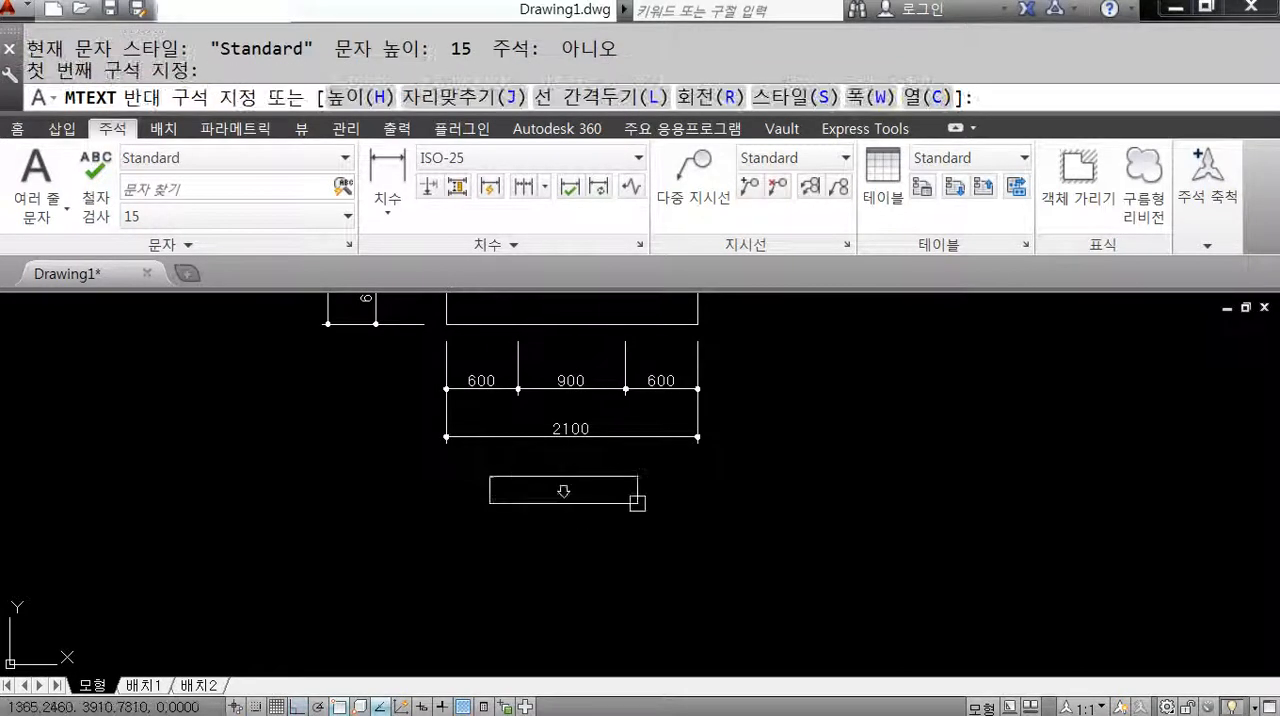
{"action": "left_click", "coordinate": [684, 518]}
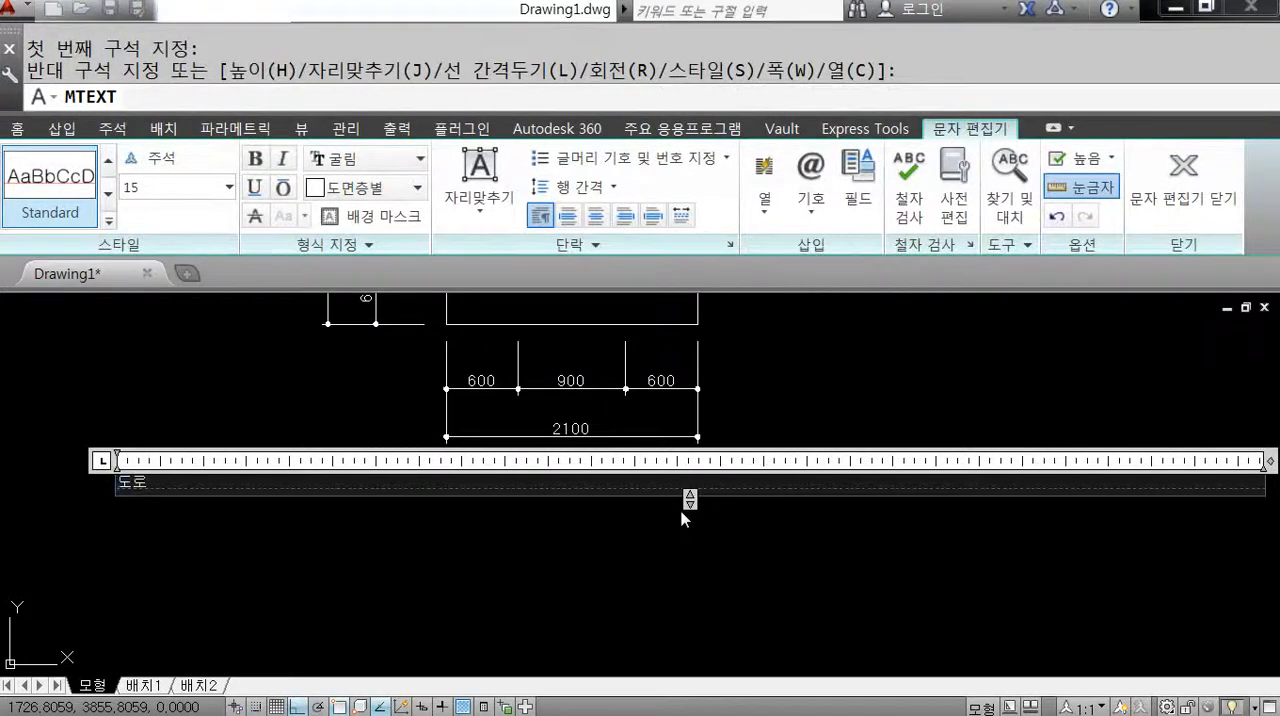
{"action": "type", "text": "도로암거"}
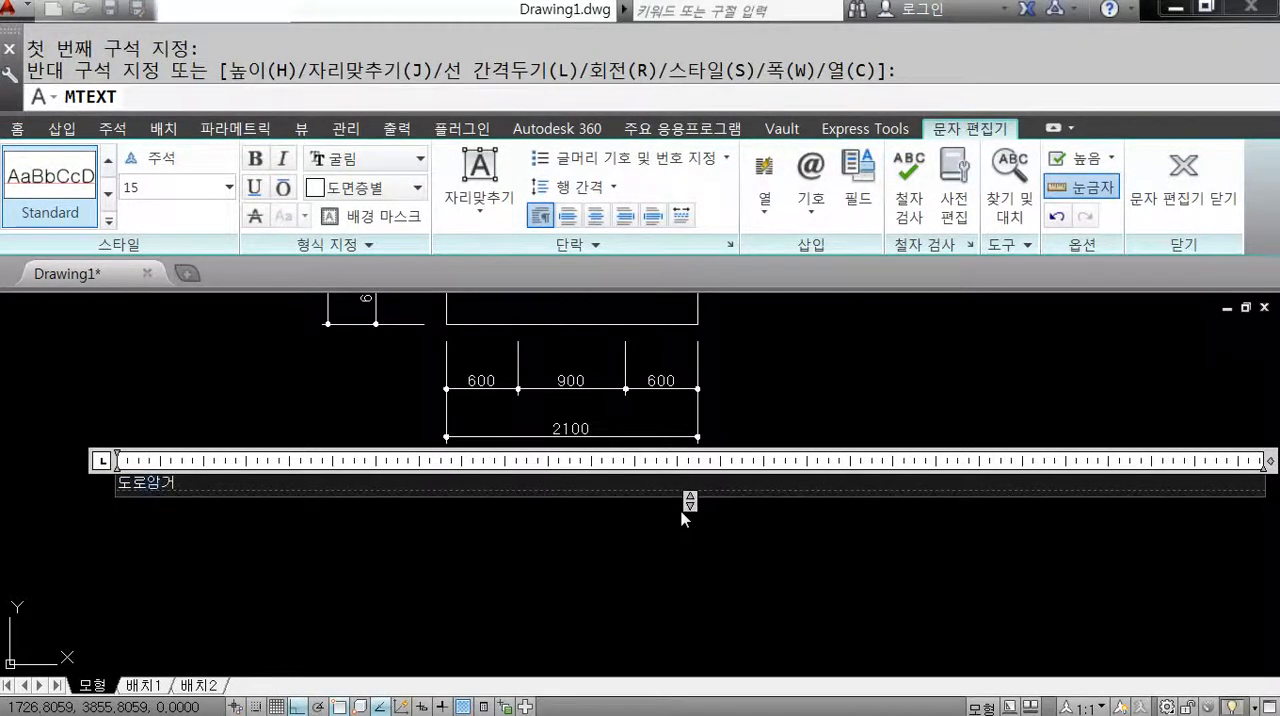
{"action": "scroll", "coordinate": [110, 500], "scroll_direction": "up", "scroll_amount": 2}
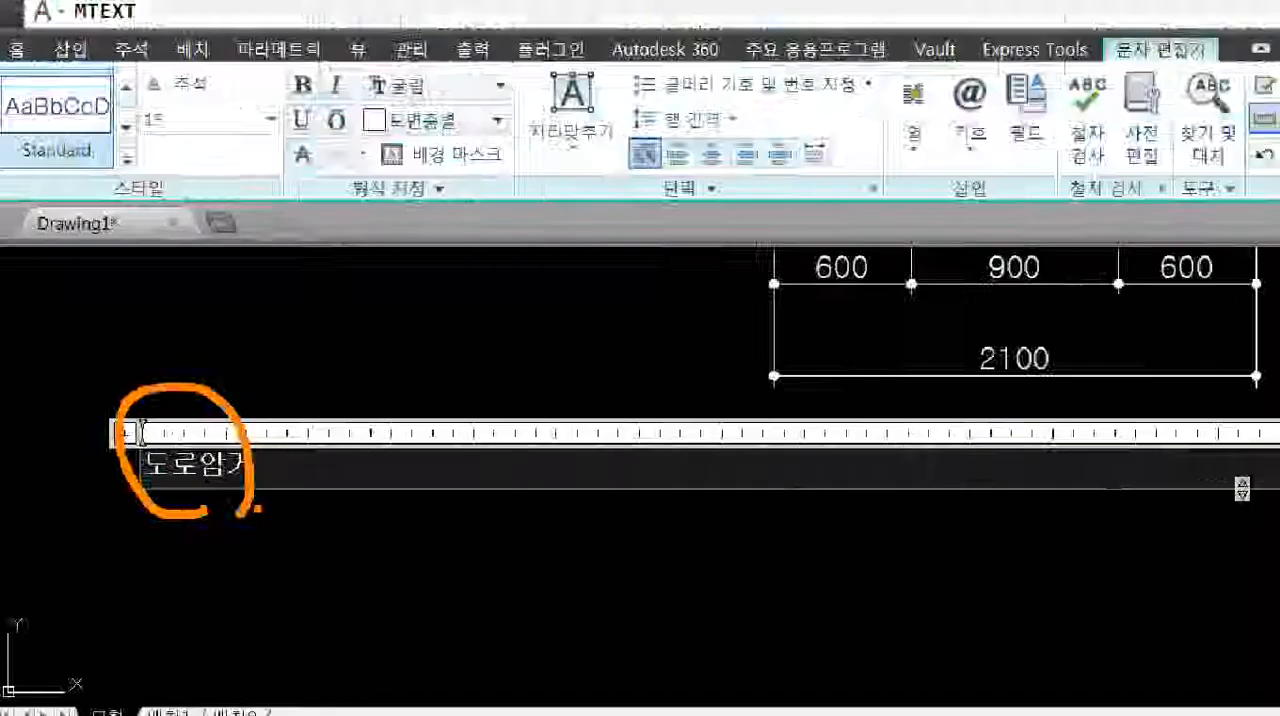
{"action": "left_click", "coordinate": [524, 338]}
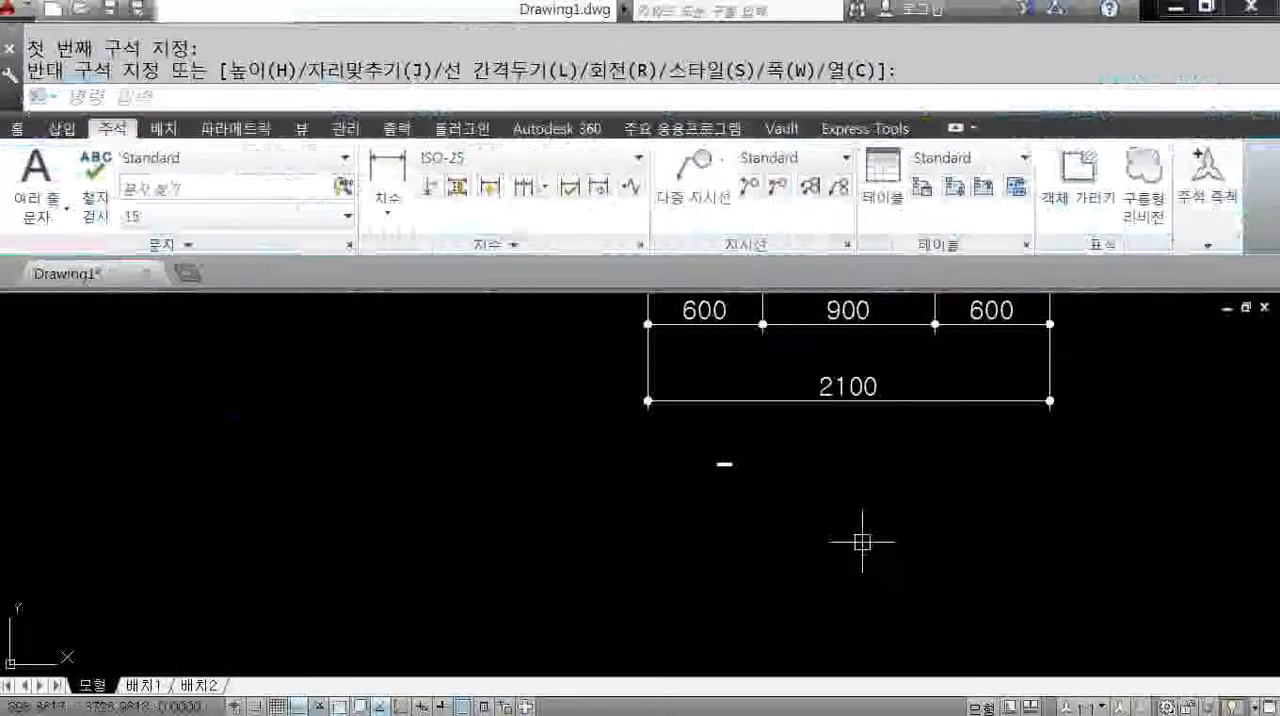
Reopen the 도로암거 text for editing and set the height of all its characters to 120.
{"action": "scroll", "coordinate": [725, 463], "scroll_direction": "up", "scroll_amount": 4}
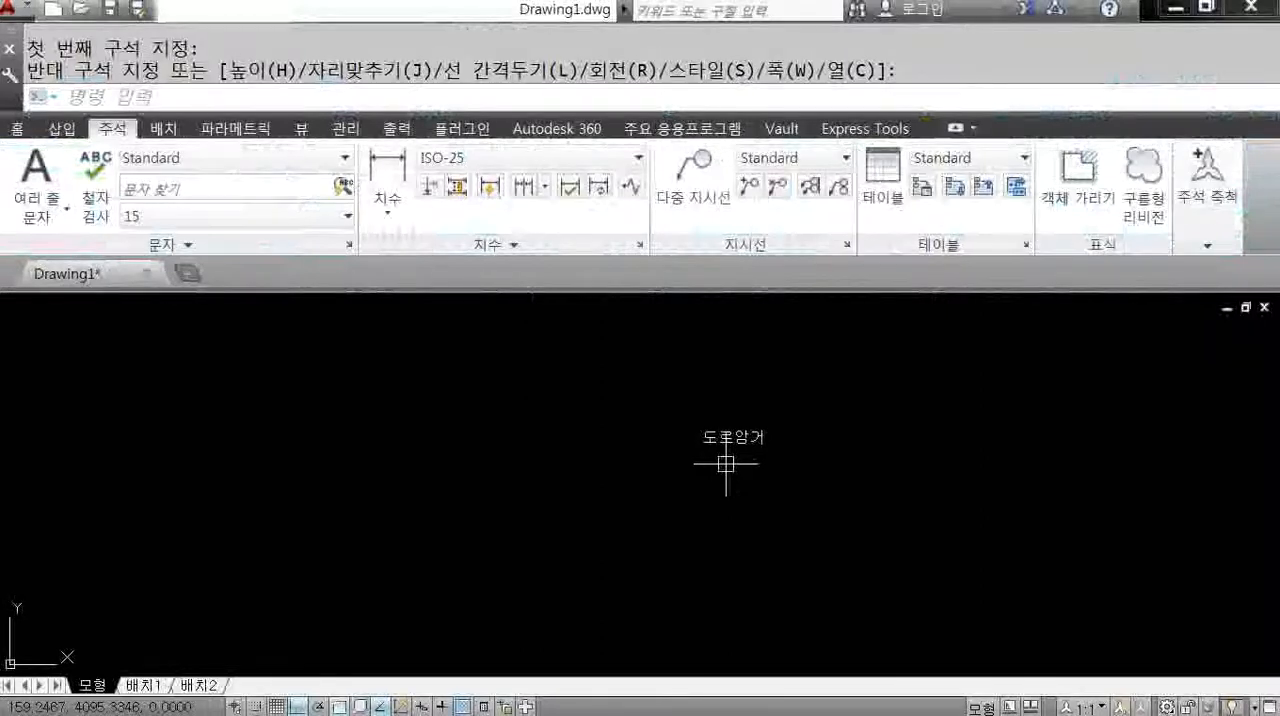
{"action": "scroll", "coordinate": [818, 500], "scroll_direction": "down", "scroll_amount": 4}
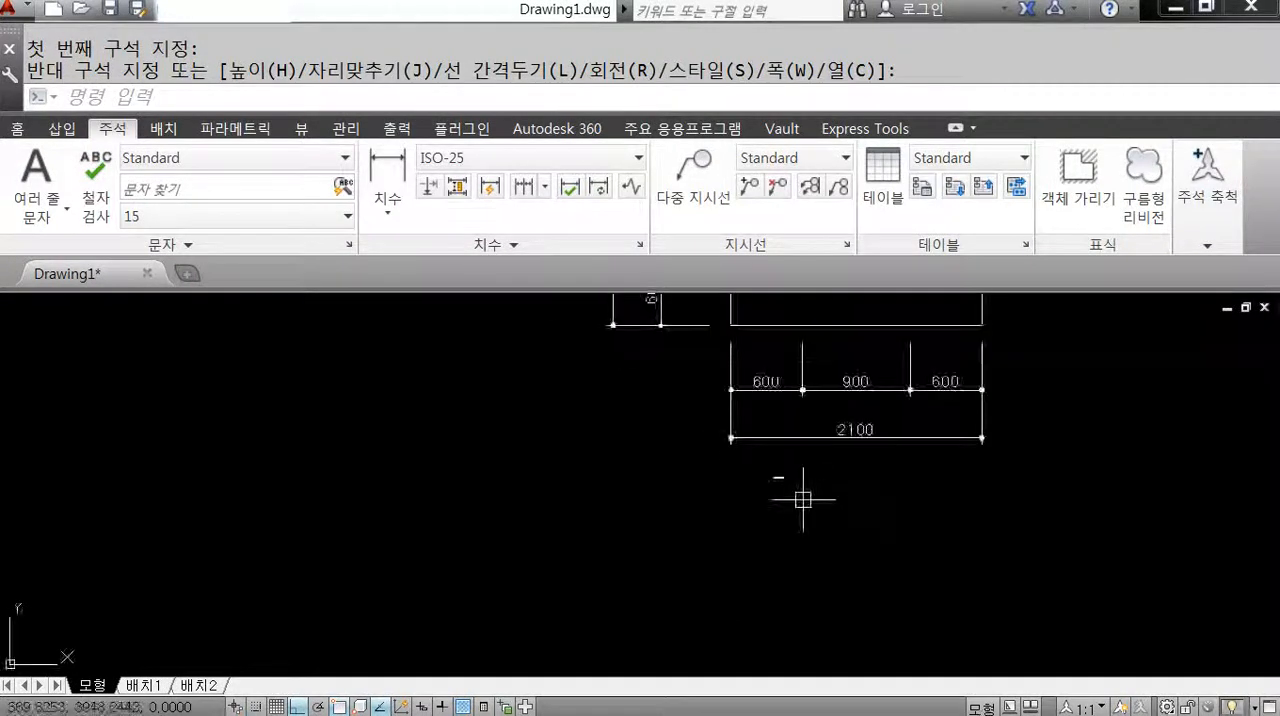
{"action": "scroll", "coordinate": [766, 466], "scroll_direction": "up", "scroll_amount": 5}
{"action": "double_click", "coordinate": [751, 447]}
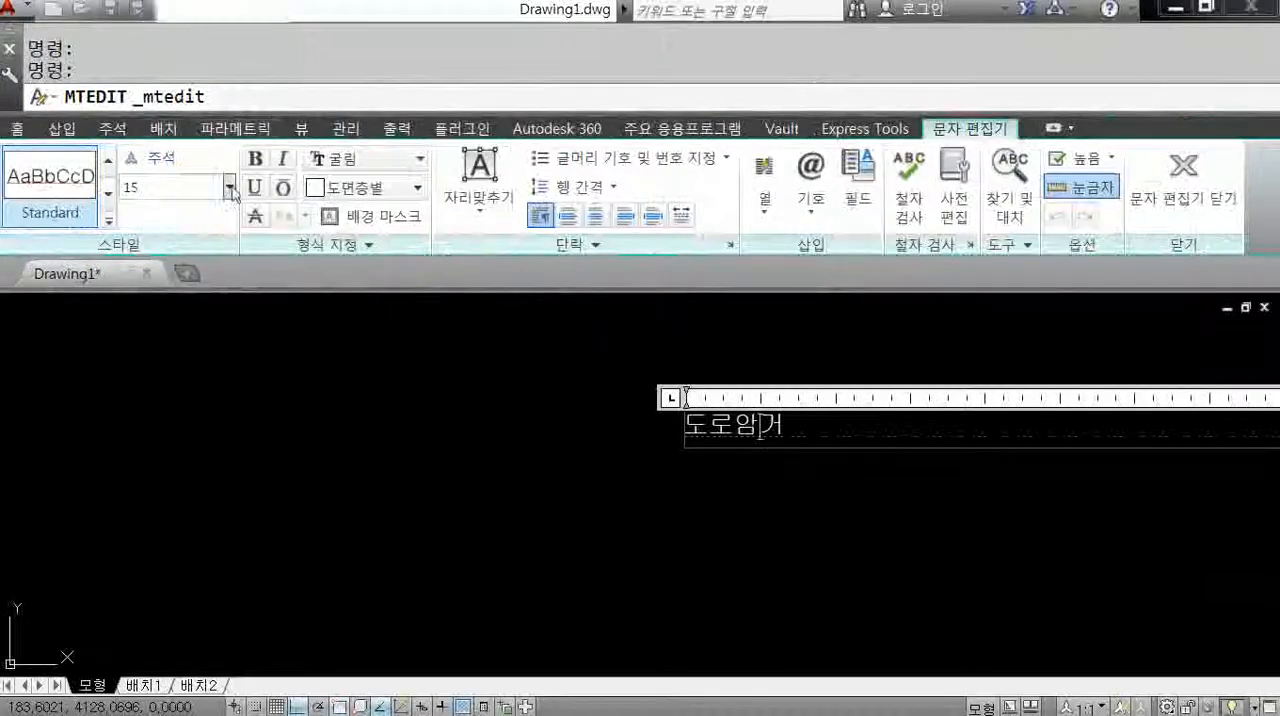
{"action": "left_click", "coordinate": [337, 202]}
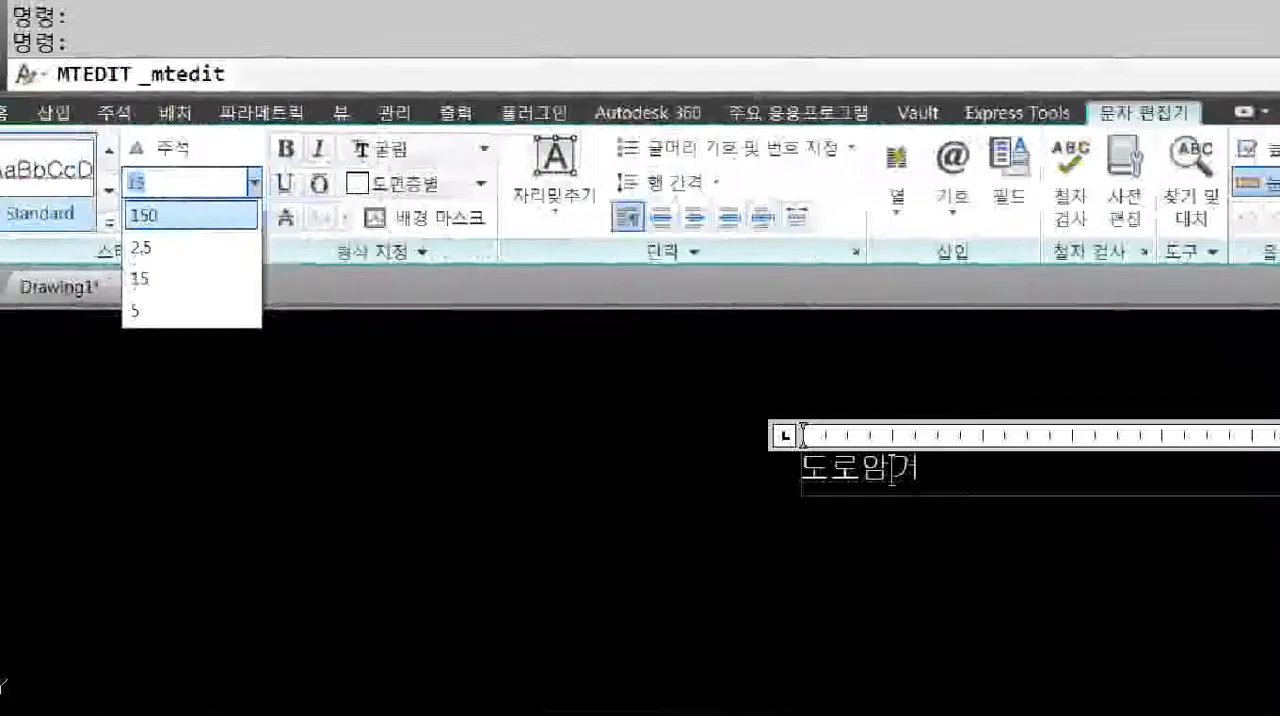
{"action": "left_click", "coordinate": [157, 171]}
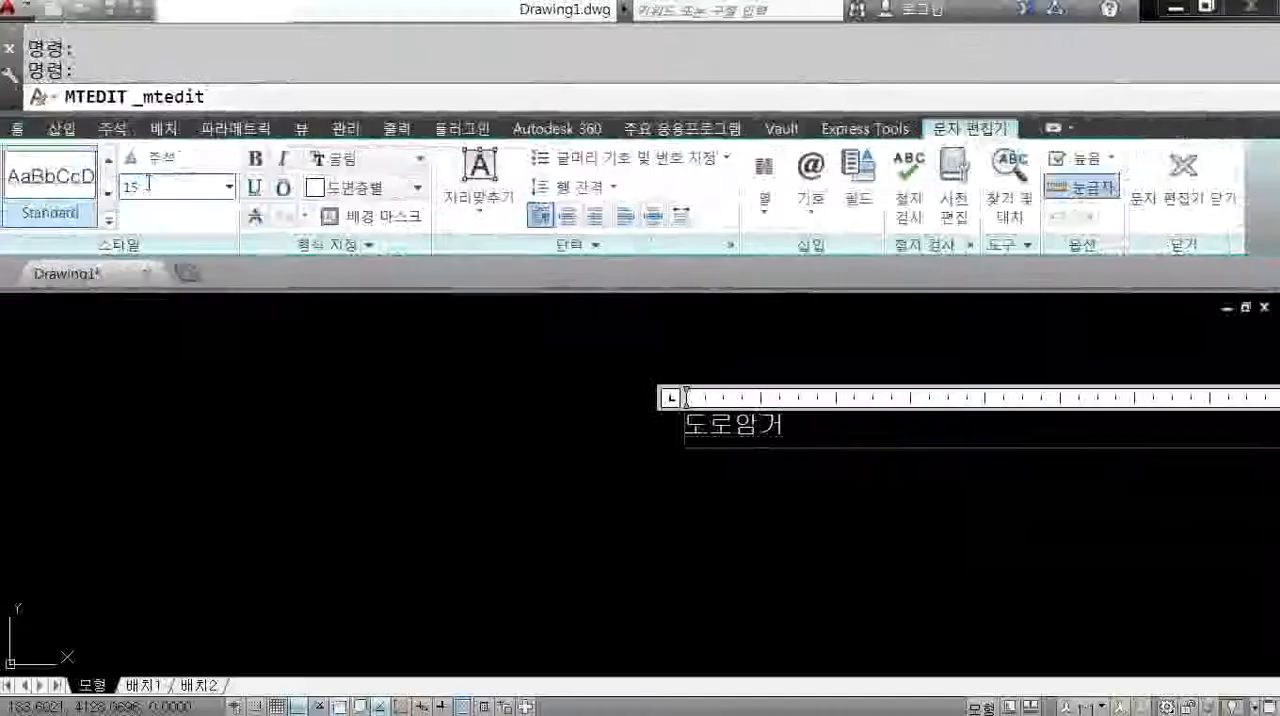
{"action": "left_click_drag", "start_coordinate": [157, 171], "coordinate": [119, 173]}
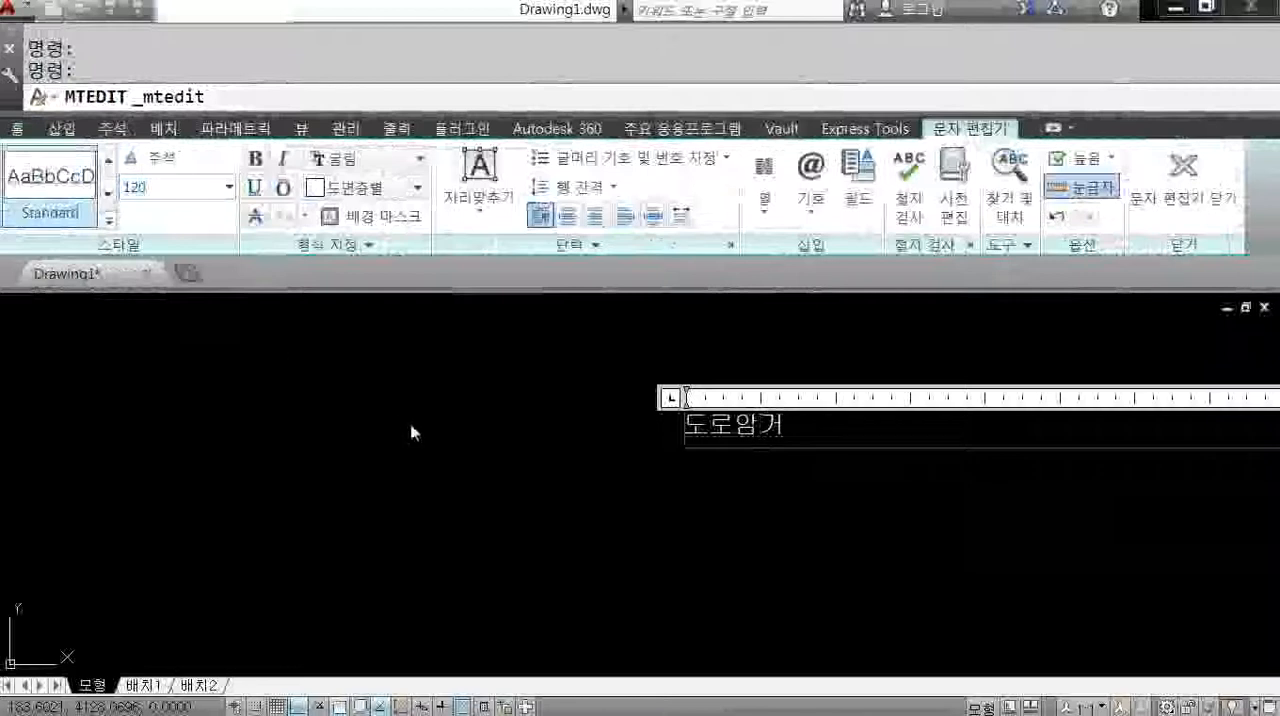
{"action": "left_click_drag", "start_coordinate": [800, 428], "coordinate": [684, 428]}
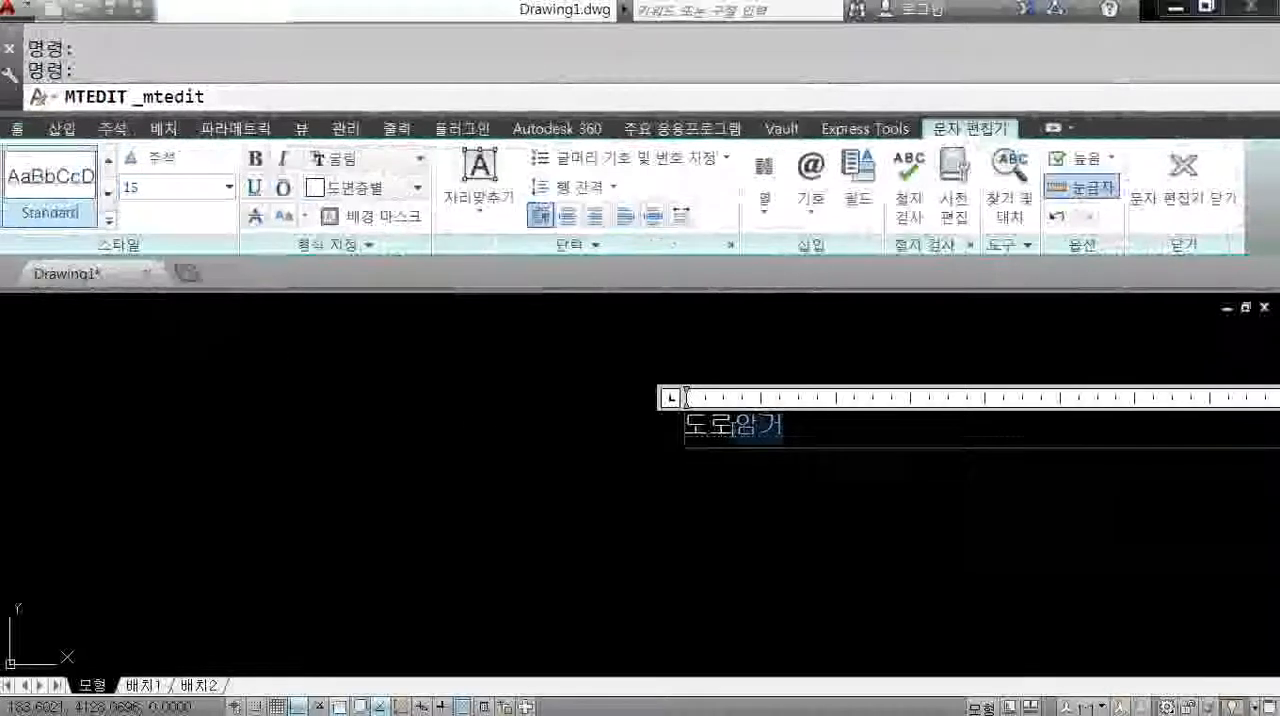
{"action": "left_click", "coordinate": [229, 187]}
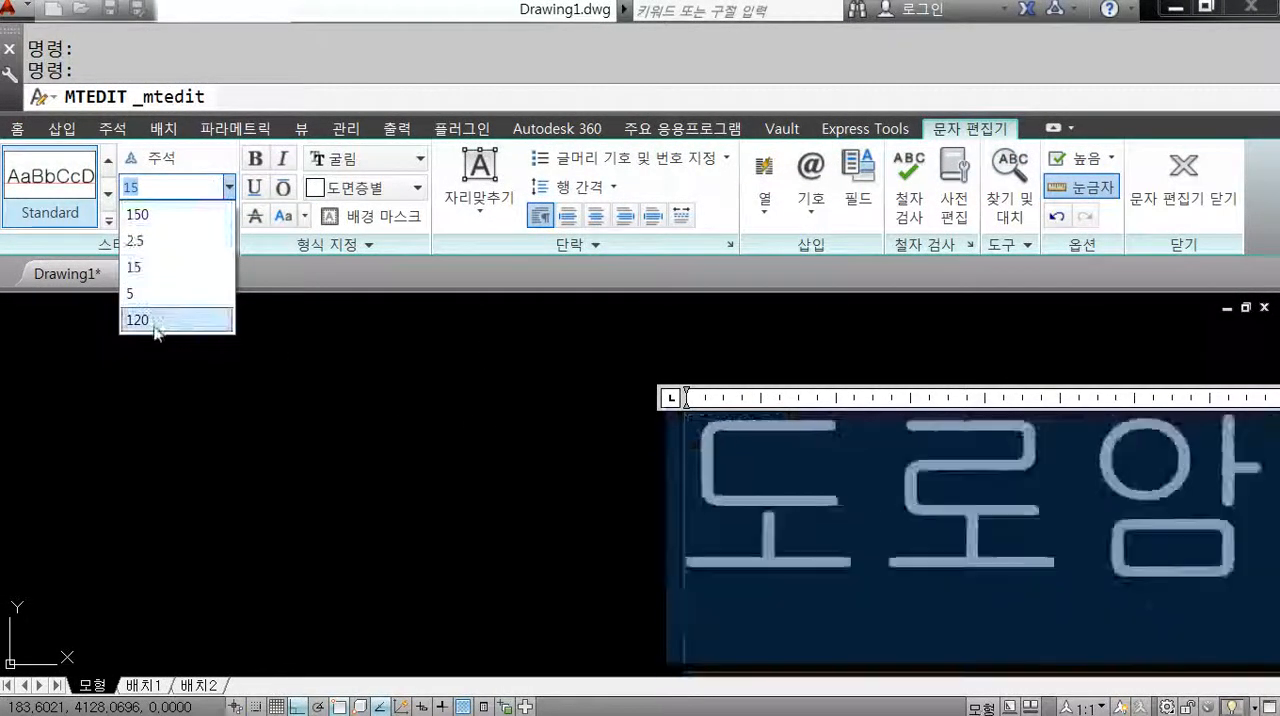
{"action": "left_click", "coordinate": [140, 319]}
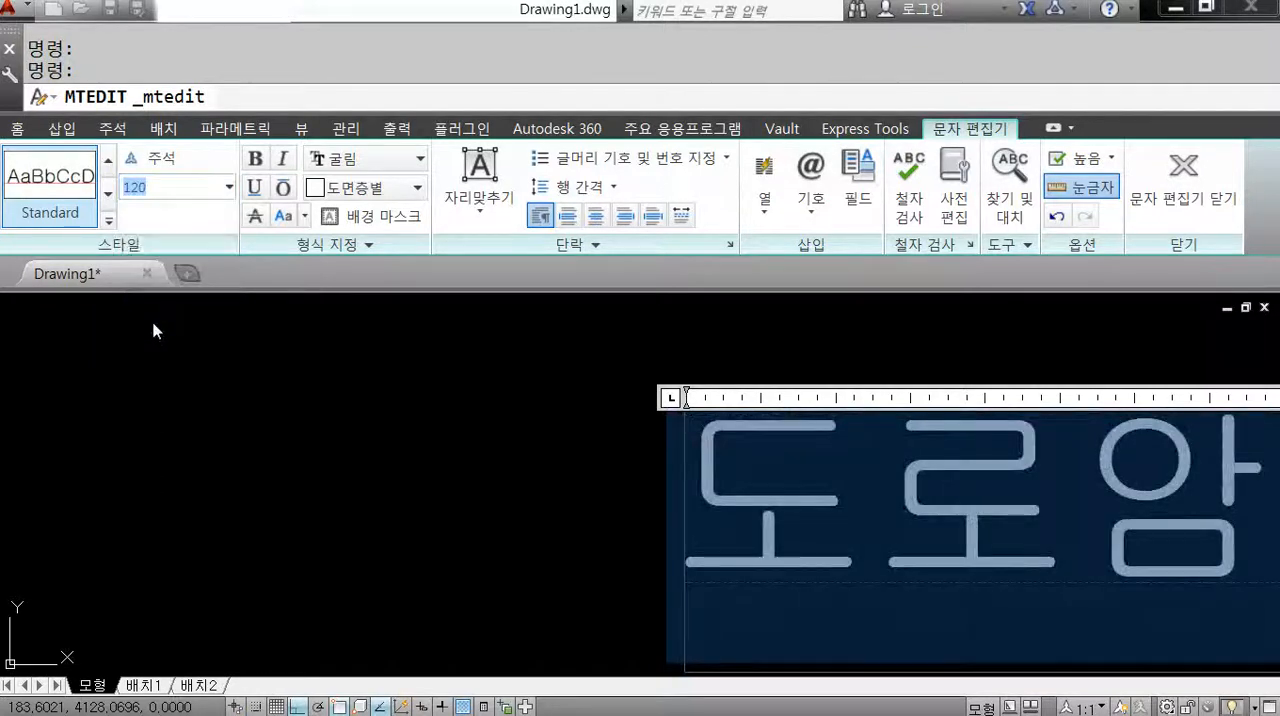
Finish editing the 도로암거 text and move it right by its insertion grip, roughly centred below the overall 2100 dimension.
{"action": "left_click", "coordinate": [620, 369]}
{"action": "scroll", "coordinate": [470, 440], "scroll_direction": "down", "scroll_amount": 5}
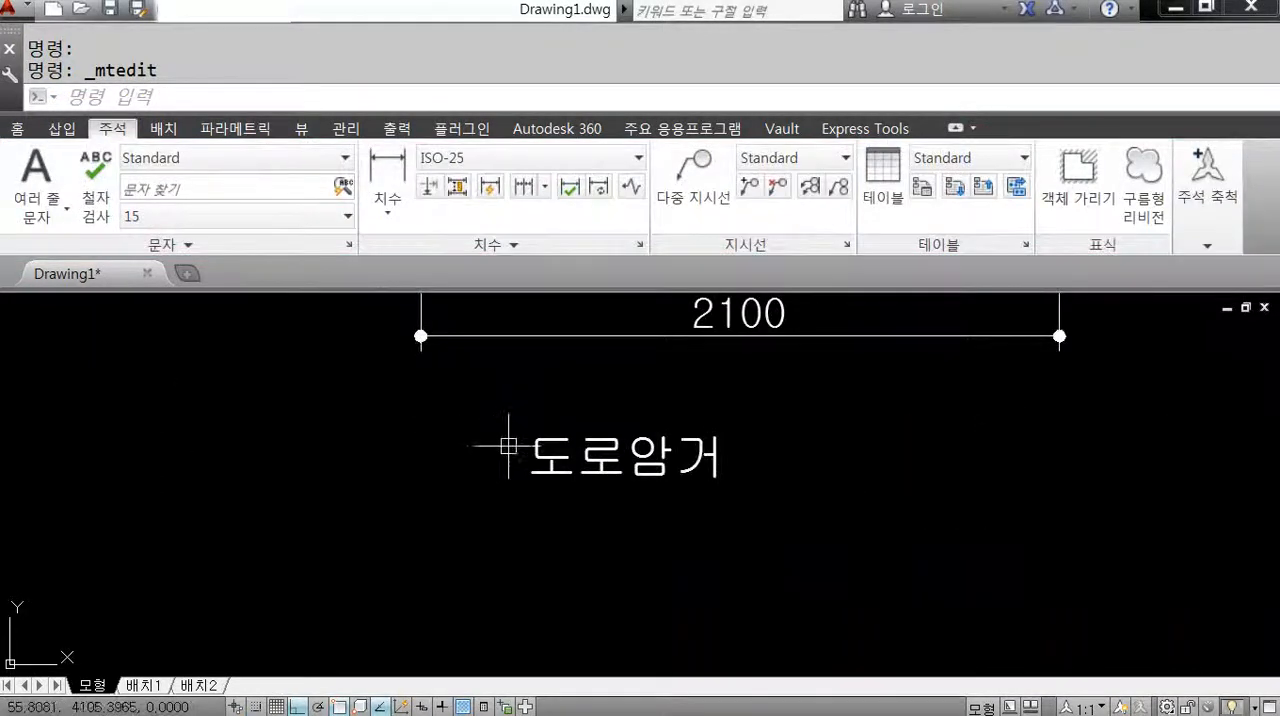
{"action": "scroll", "coordinate": [590, 460], "scroll_direction": "down", "scroll_amount": 5}
{"action": "left_click", "coordinate": [593, 463]}
{"action": "scroll", "coordinate": [558, 463], "scroll_direction": "up", "scroll_amount": 6}
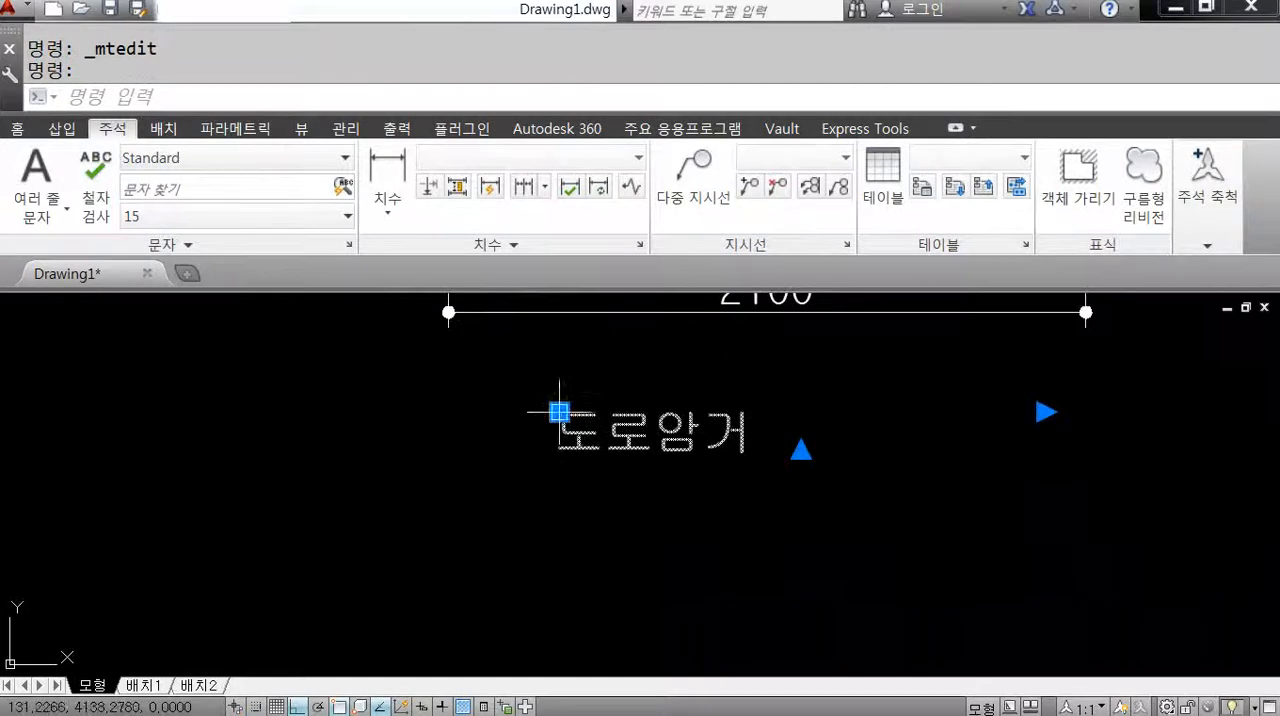
{"action": "left_click", "coordinate": [560, 412]}
{"action": "left_click", "coordinate": [630, 407]}
{"action": "key", "text": "Escape"}
{"action": "scroll", "coordinate": [663, 466], "scroll_direction": "down", "scroll_amount": 5}
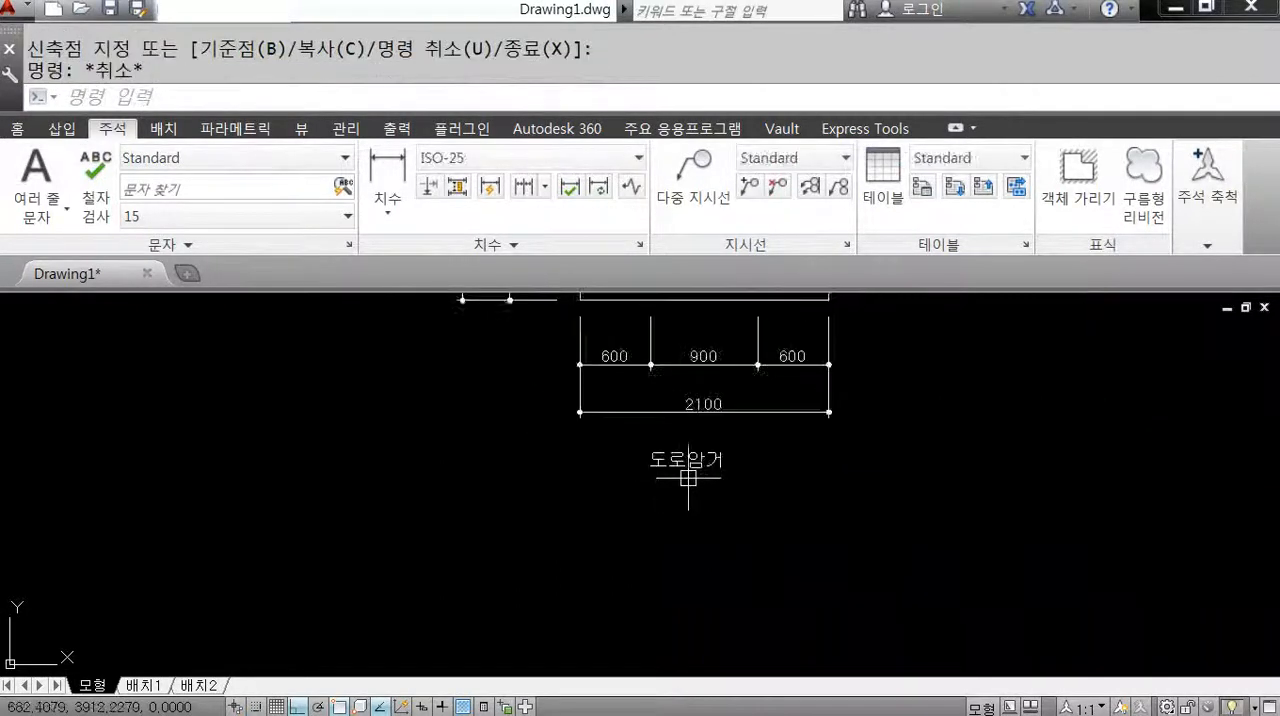
{"action": "middle_click_drag", "start_coordinate": [686, 480], "coordinate": [622, 518]}
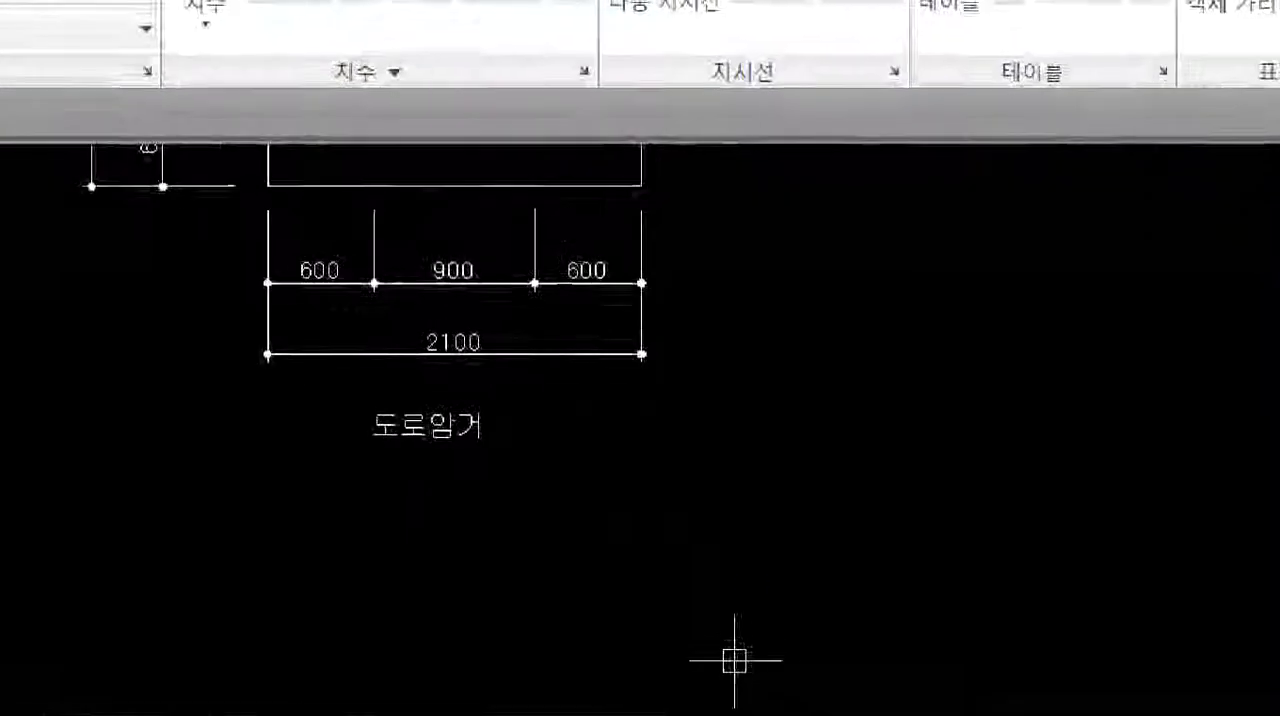
{"action": "left_click", "coordinate": [723, 320]}
{"action": "left_click_drag", "start_coordinate": [716, 298], "coordinate": [720, 417]}
{"action": "left_click_drag", "start_coordinate": [709, 320], "coordinate": [721, 421]}
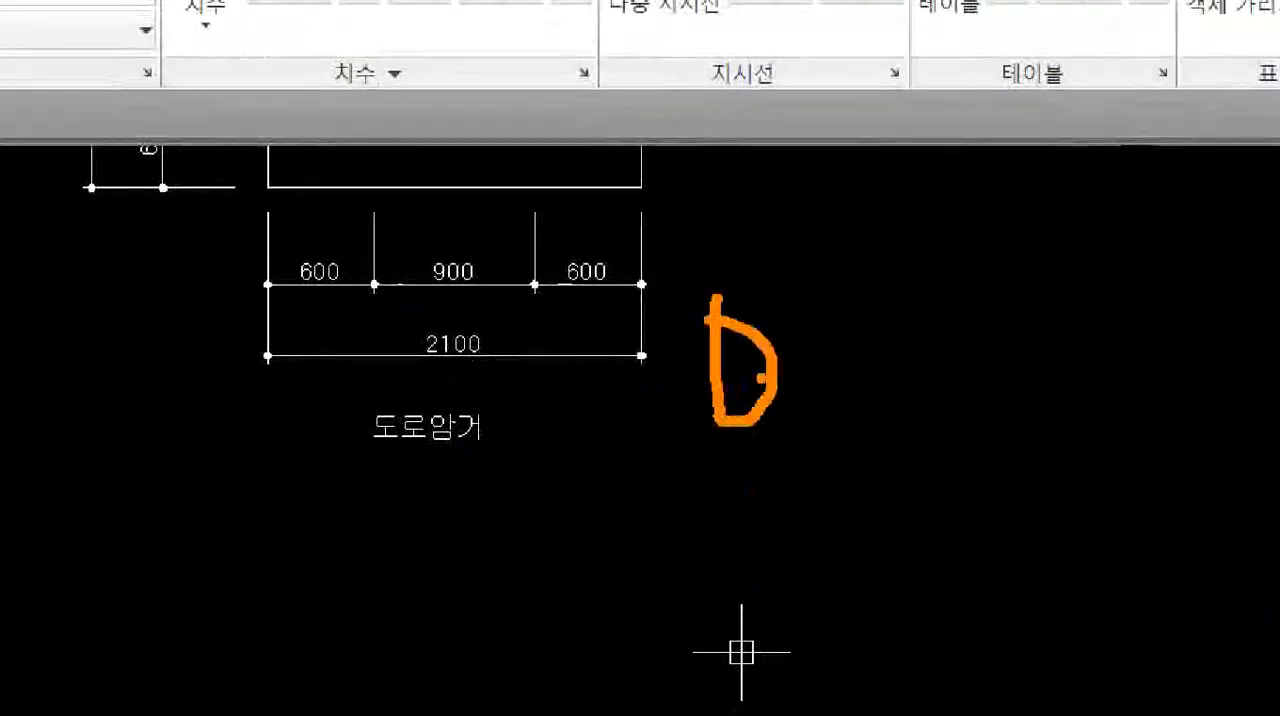
{"action": "mouse_move", "coordinate": [782, 325]}
{"action": "left_mouse_down"}
{"action": "mouse_move", "coordinate": [883, 320]}
{"action": "mouse_move", "coordinate": [855, 415]}
{"action": "left_mouse_up"}
{"action": "mouse_move", "coordinate": [468, 462]}
{"action": "left_mouse_down"}
{"action": "mouse_move", "coordinate": [375, 482]}
{"action": "mouse_move", "coordinate": [460, 368]}
{"action": "mouse_move", "coordinate": [425, 490]}
{"action": "left_mouse_up"}
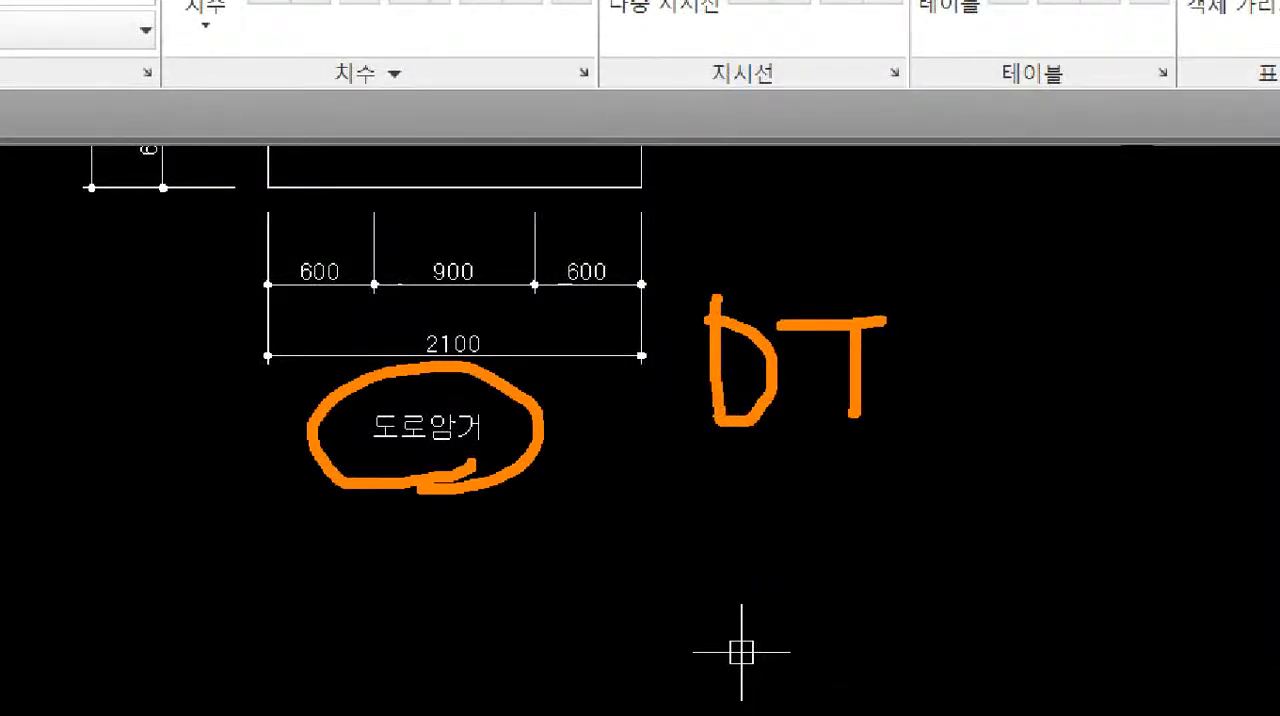
{"action": "key", "text": "Escape"}
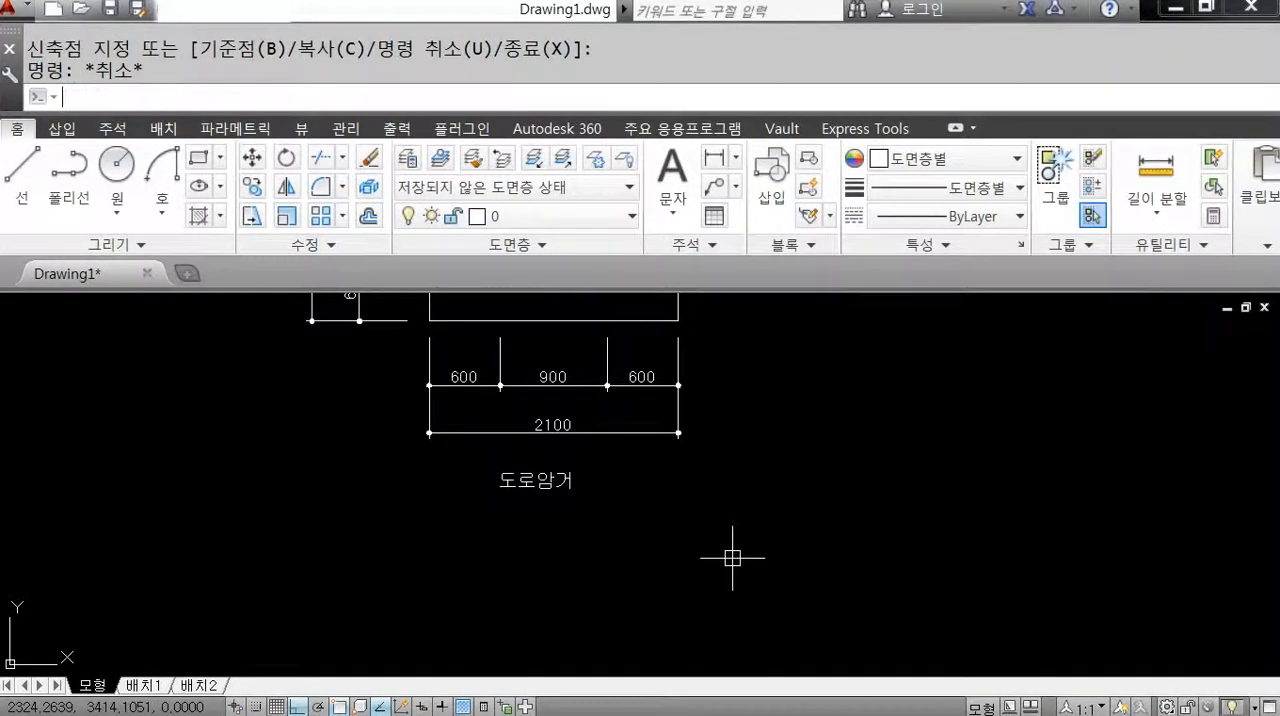
Add a single-line text reading 도로암거 at height 120 and default rotation, below the existing 도로암거 label.
{"action": "key", "text": "Escape"}
{"action": "type", "text": "dt"}
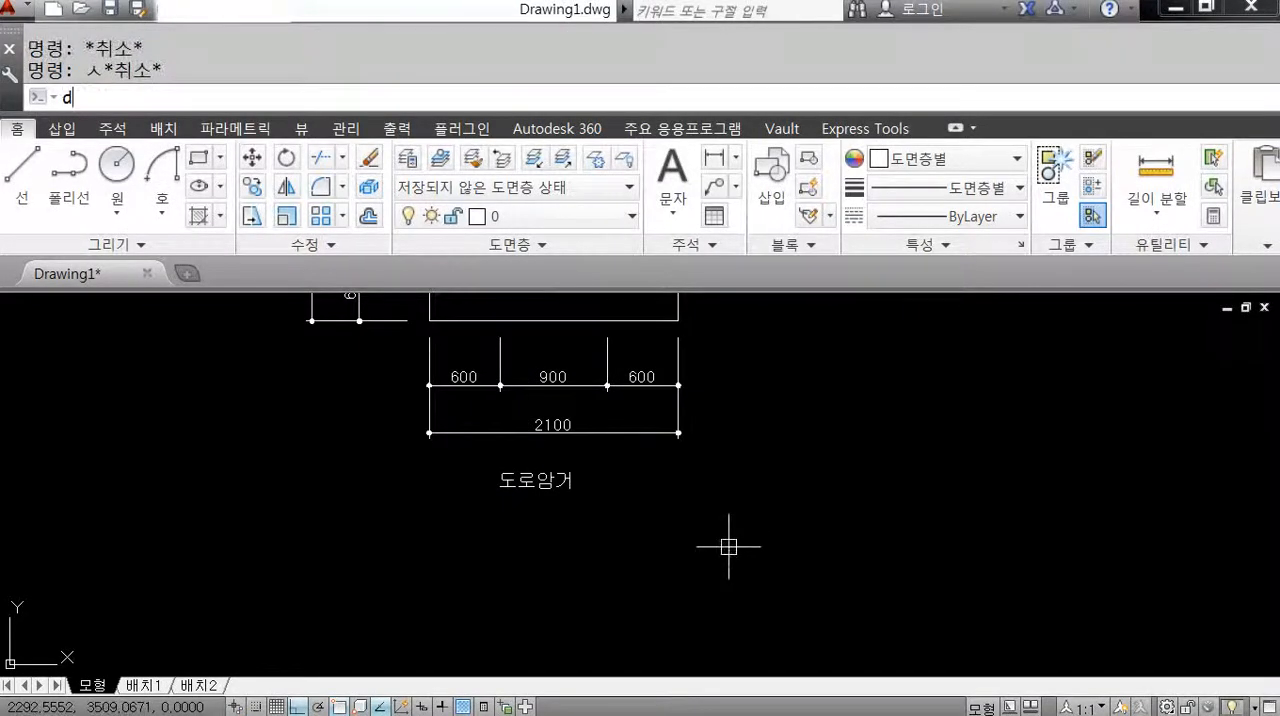
{"action": "key", "text": "Return"}
{"action": "middle_click_drag", "start_coordinate": [650, 568], "coordinate": [572, 503]}
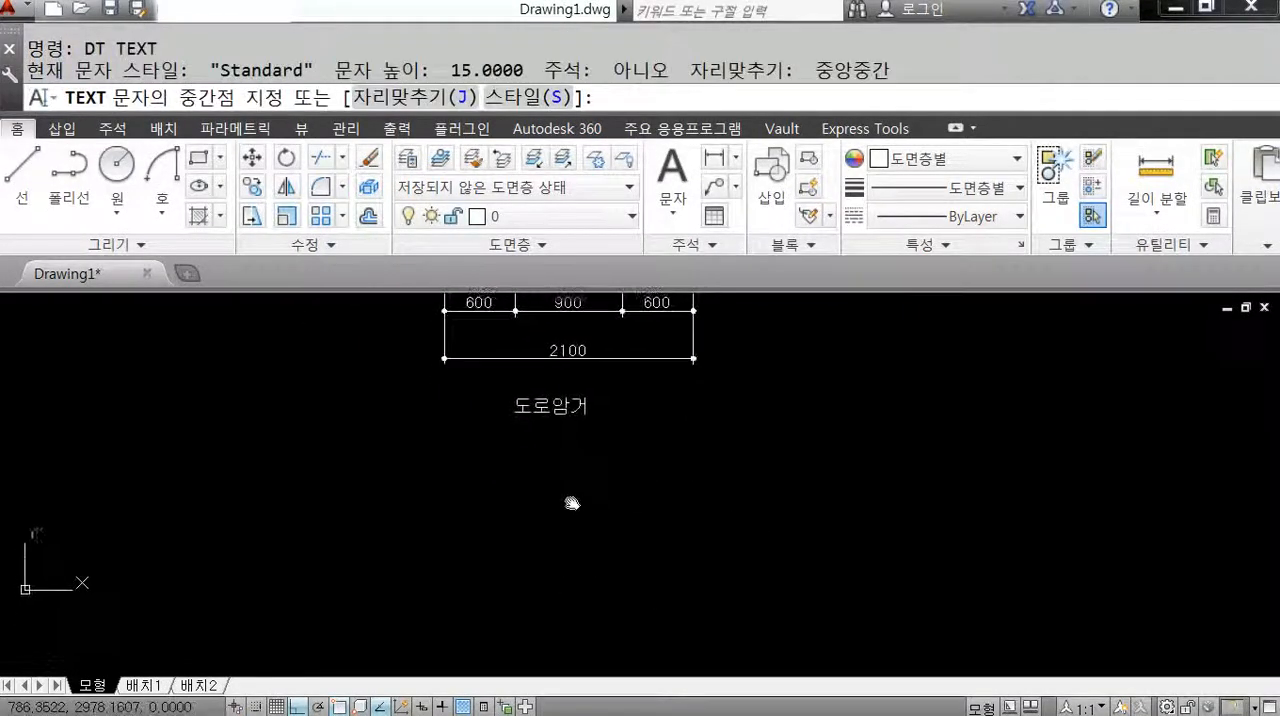
{"action": "left_click", "coordinate": [503, 464]}
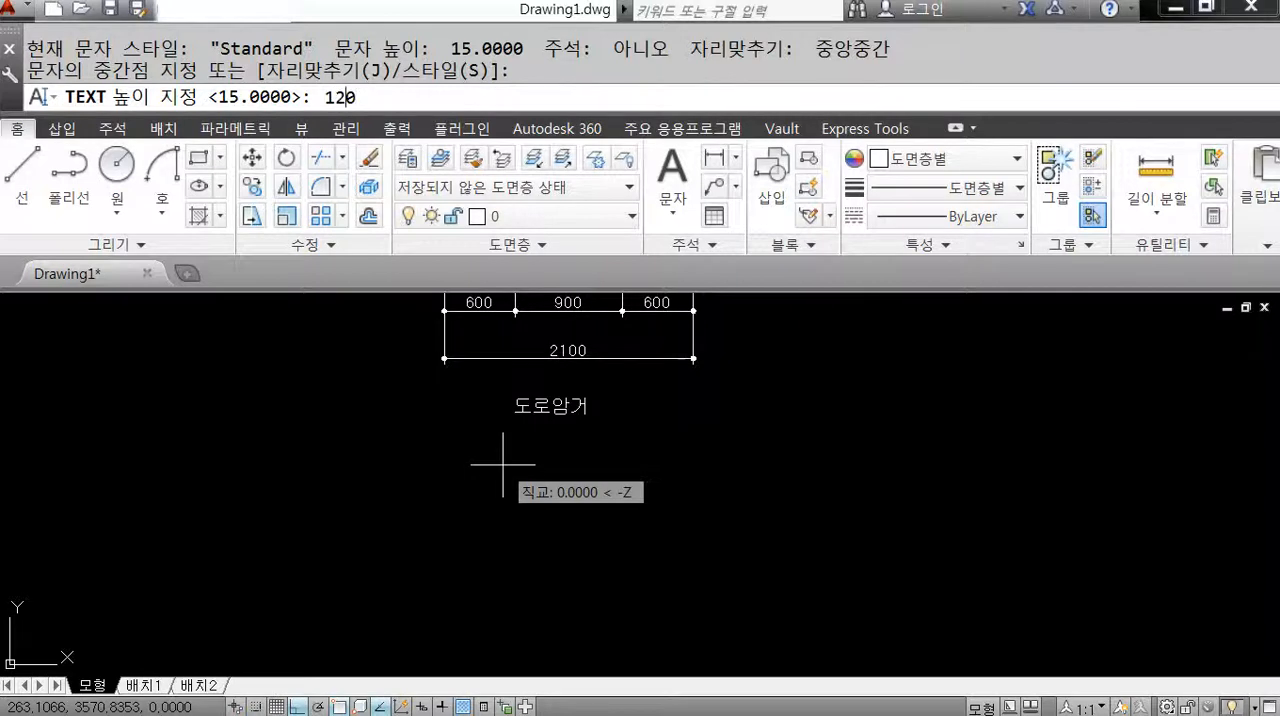
{"action": "key", "text": "Return"}
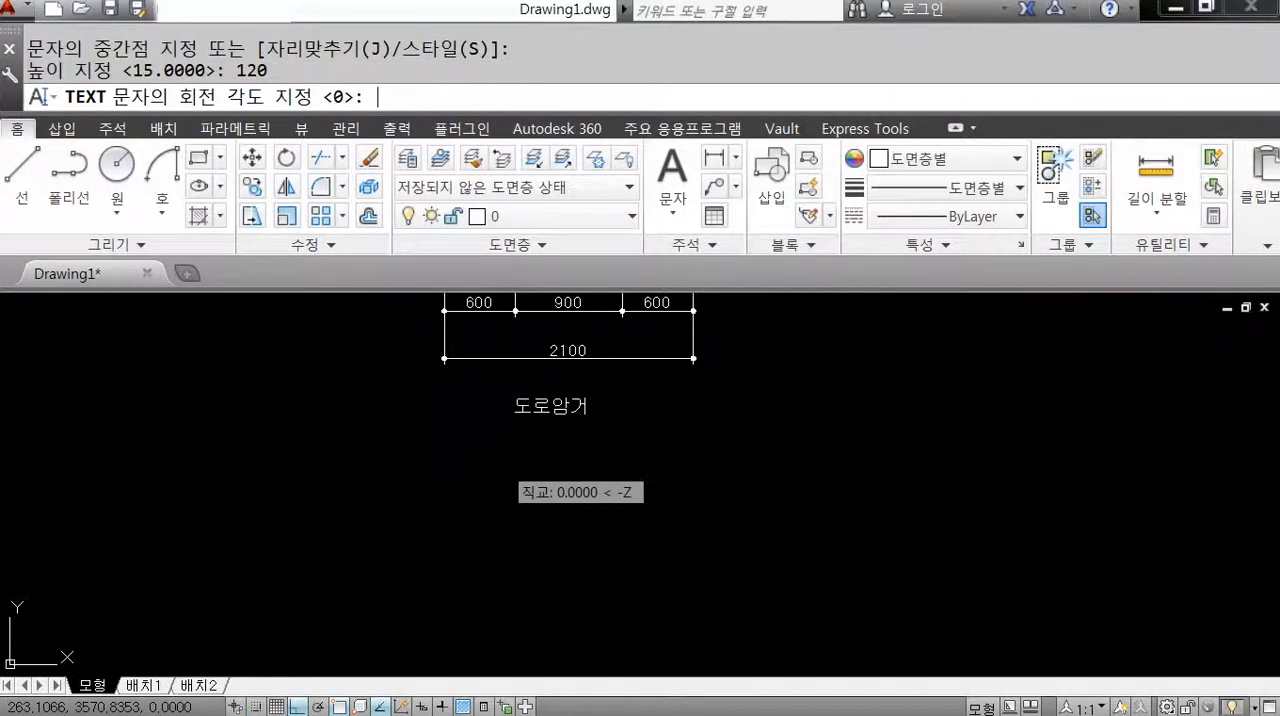
{"action": "key", "text": "Return"}
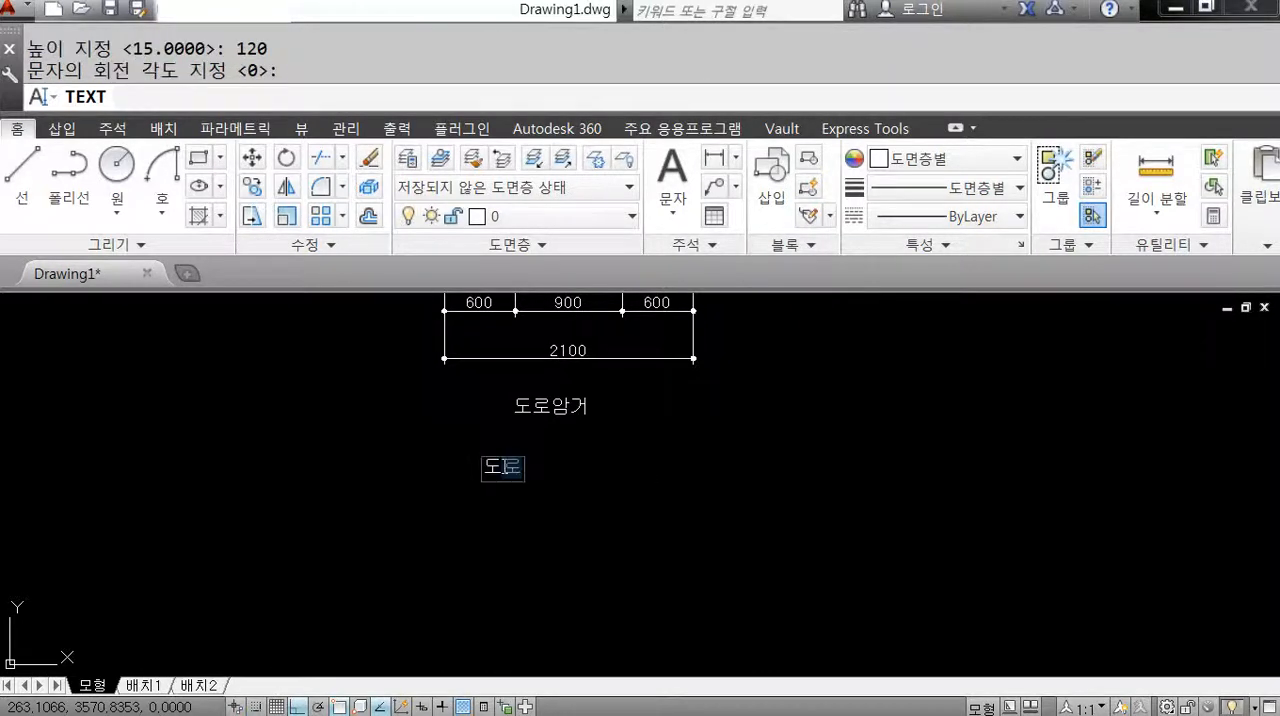
{"action": "type", "text": "도로암ㄱ"}
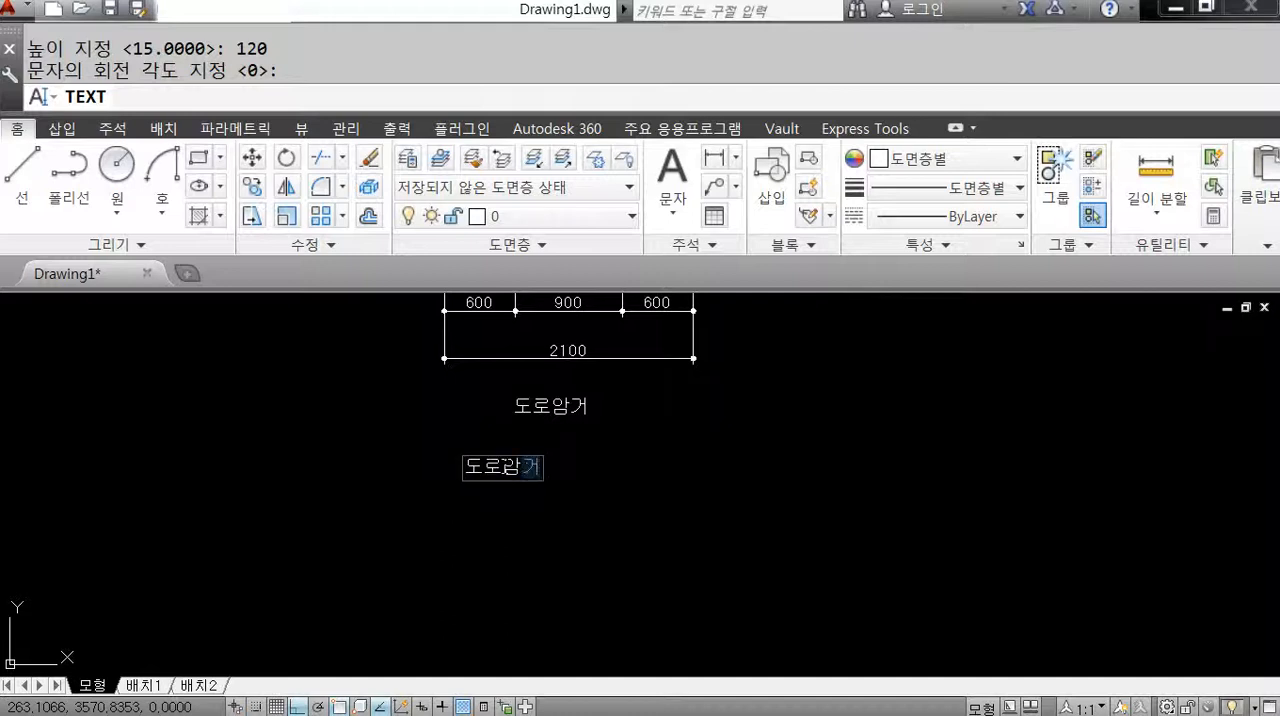
{"action": "scroll", "coordinate": [484, 511], "scroll_direction": "up", "scroll_amount": 4}
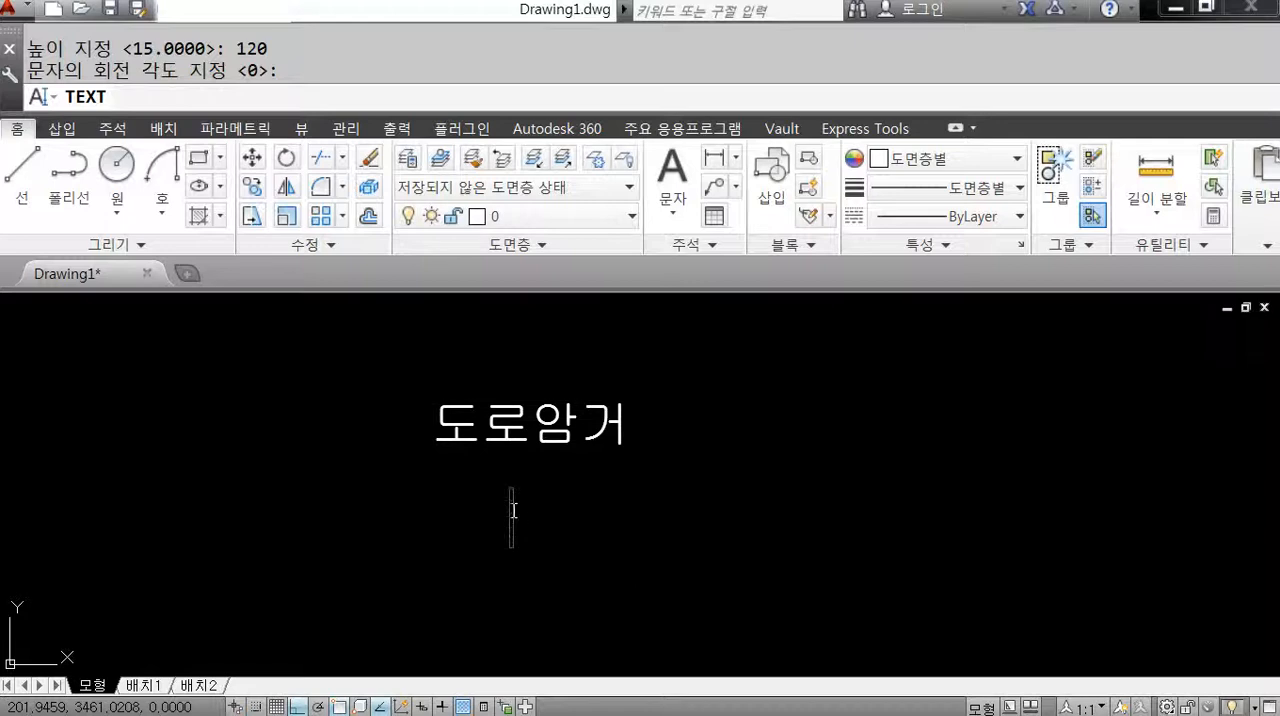
{"action": "key", "text": "Return"}
{"action": "key", "text": "Return"}
{"action": "key", "text": "Escape"}
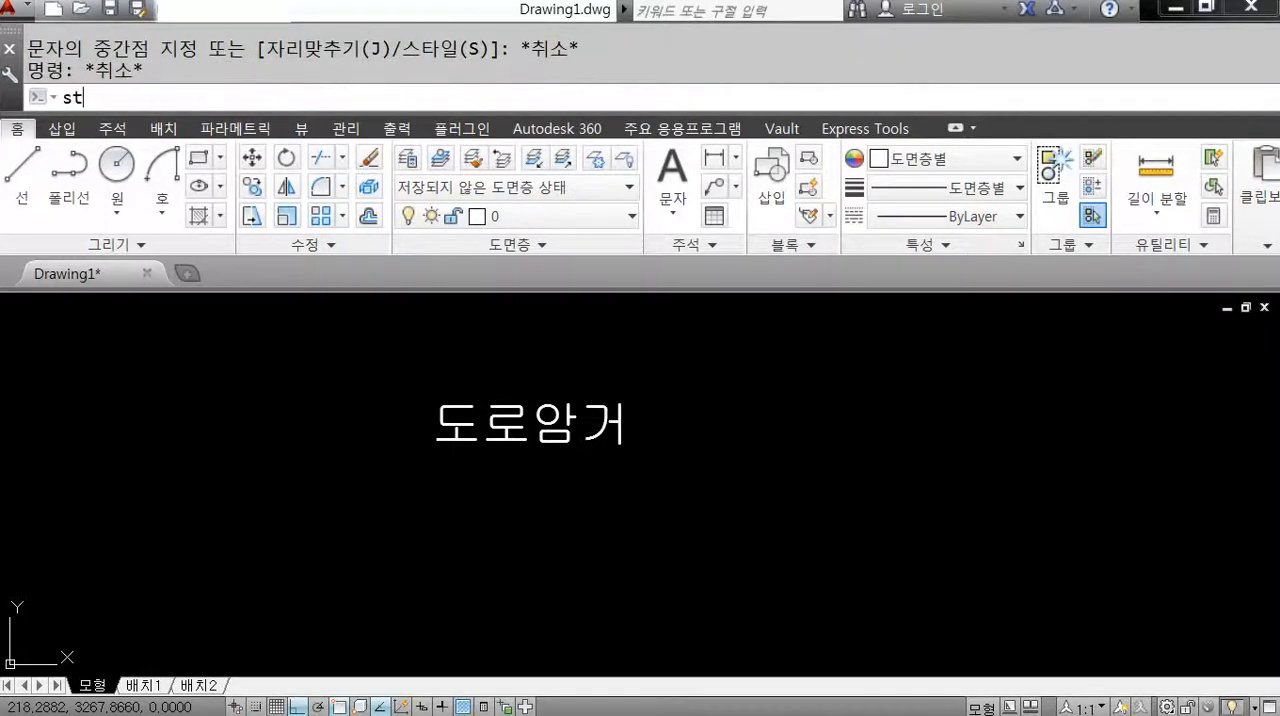
Change the font of the Standard text style to txt.shx and apply it.
{"action": "type", "text": "st"}
{"action": "key", "text": "Return"}
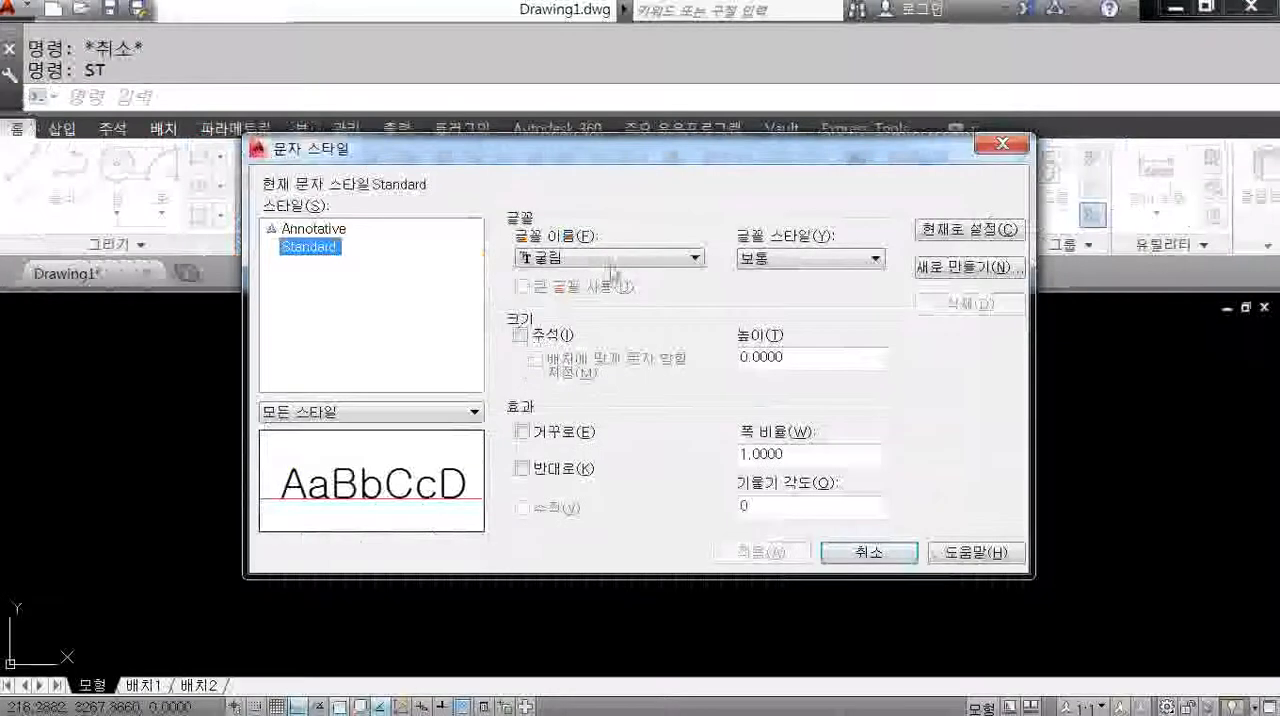
{"action": "left_click", "coordinate": [655, 246]}
{"action": "left_click", "coordinate": [655, 246]}
{"action": "key", "text": "t"}
{"action": "key", "text": "t"}
{"action": "key", "text": "t"}
{"action": "key", "text": "t"}
{"action": "key", "text": "t"}
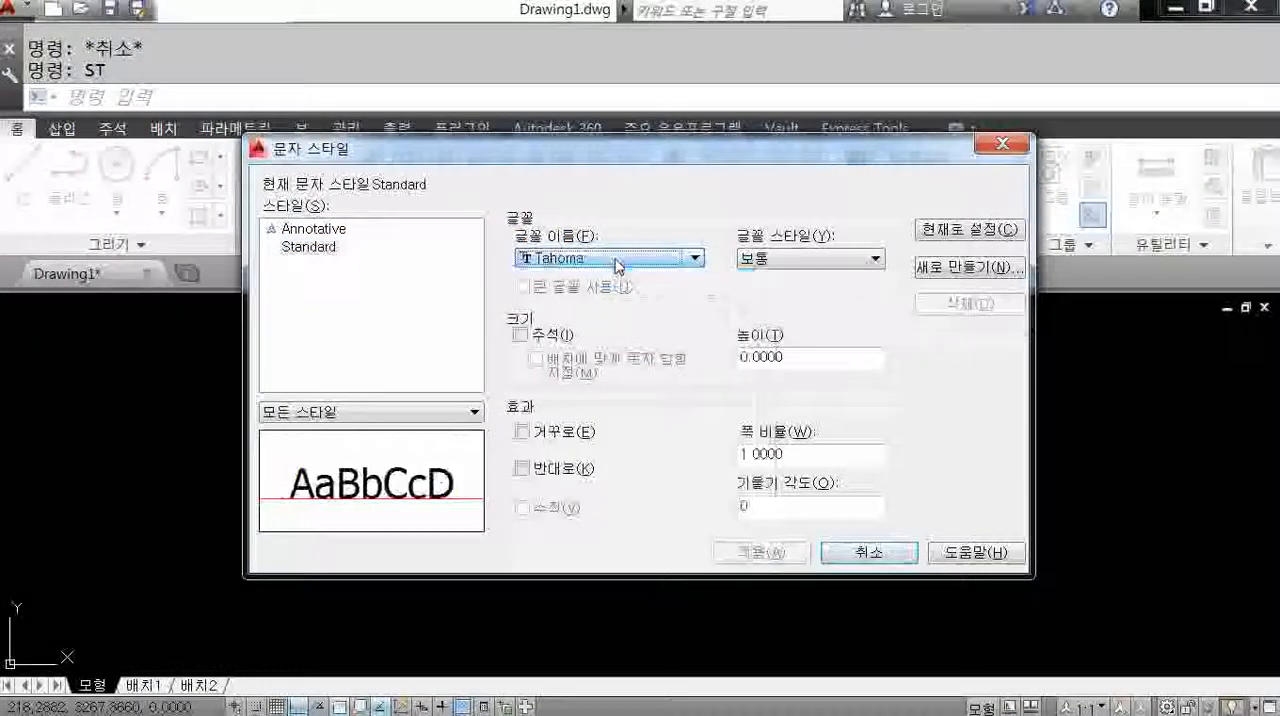
{"action": "key", "text": "t"}
{"action": "key", "text": "t"}
{"action": "key", "text": "t"}
{"action": "key", "text": "t"}
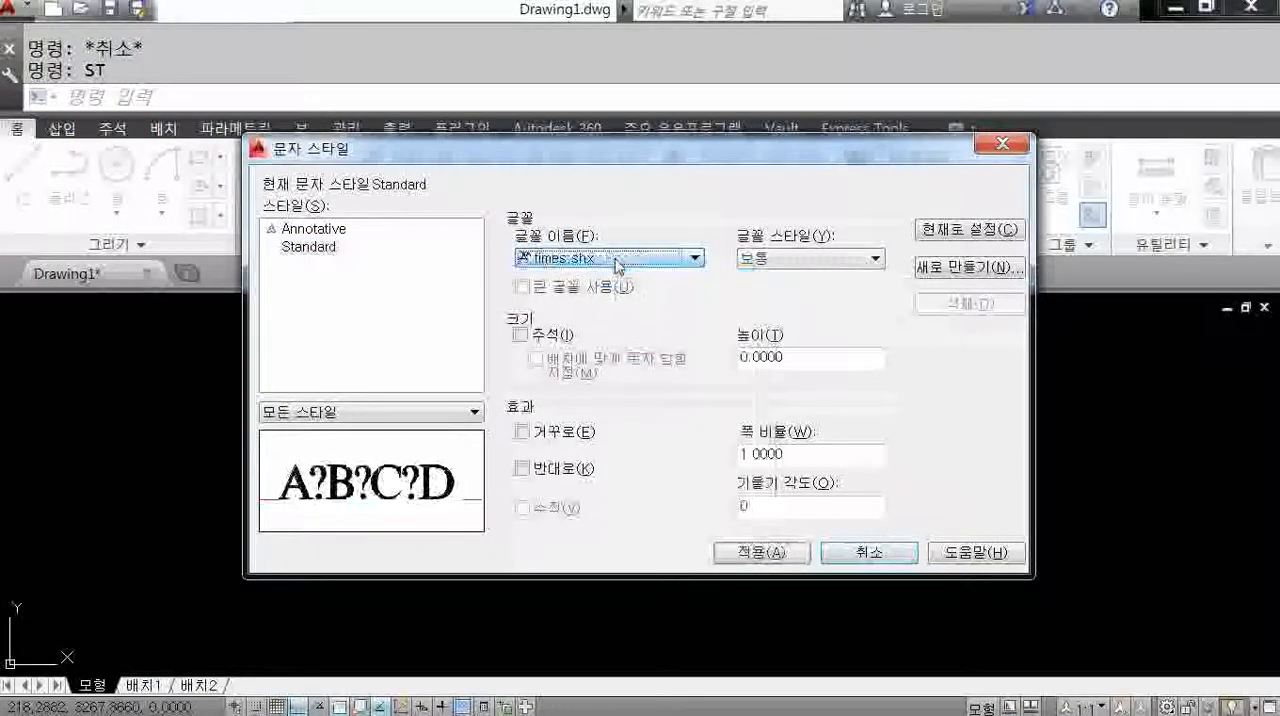
{"action": "key", "text": "t"}
{"action": "key", "text": "t"}
{"action": "key", "text": "t"}
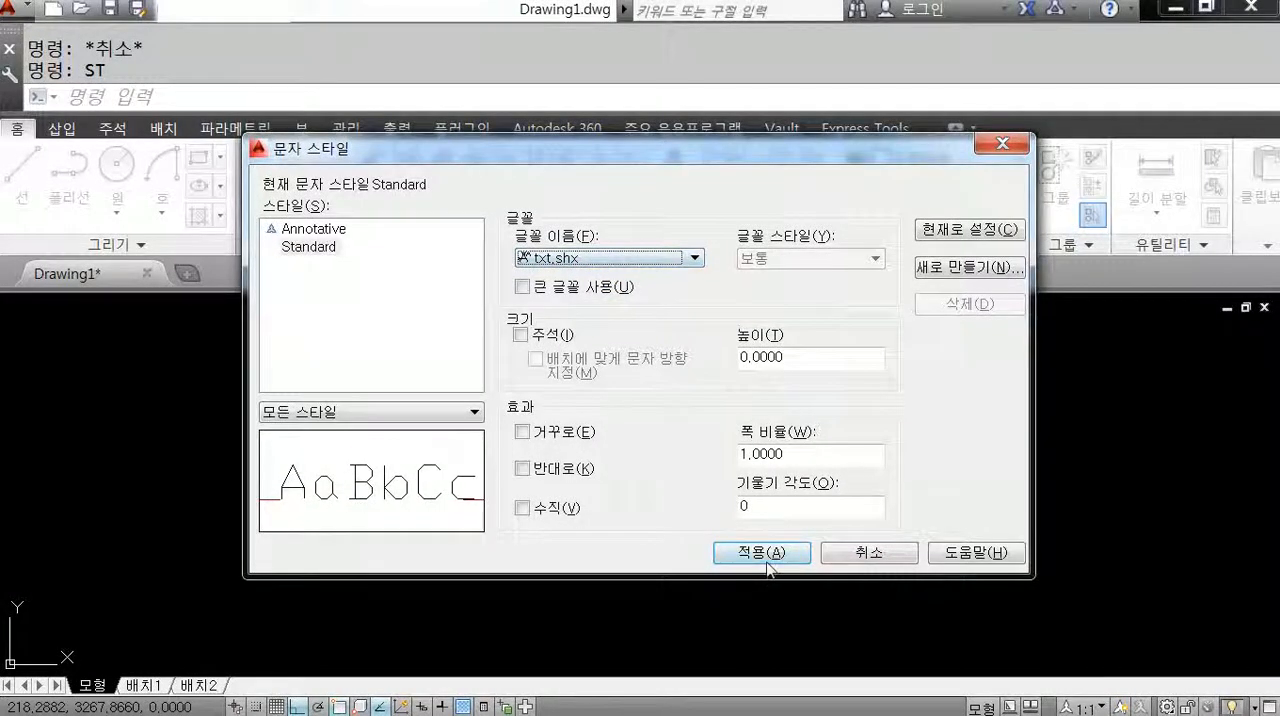
{"action": "left_click", "coordinate": [767, 553]}
{"action": "left_click", "coordinate": [868, 553]}
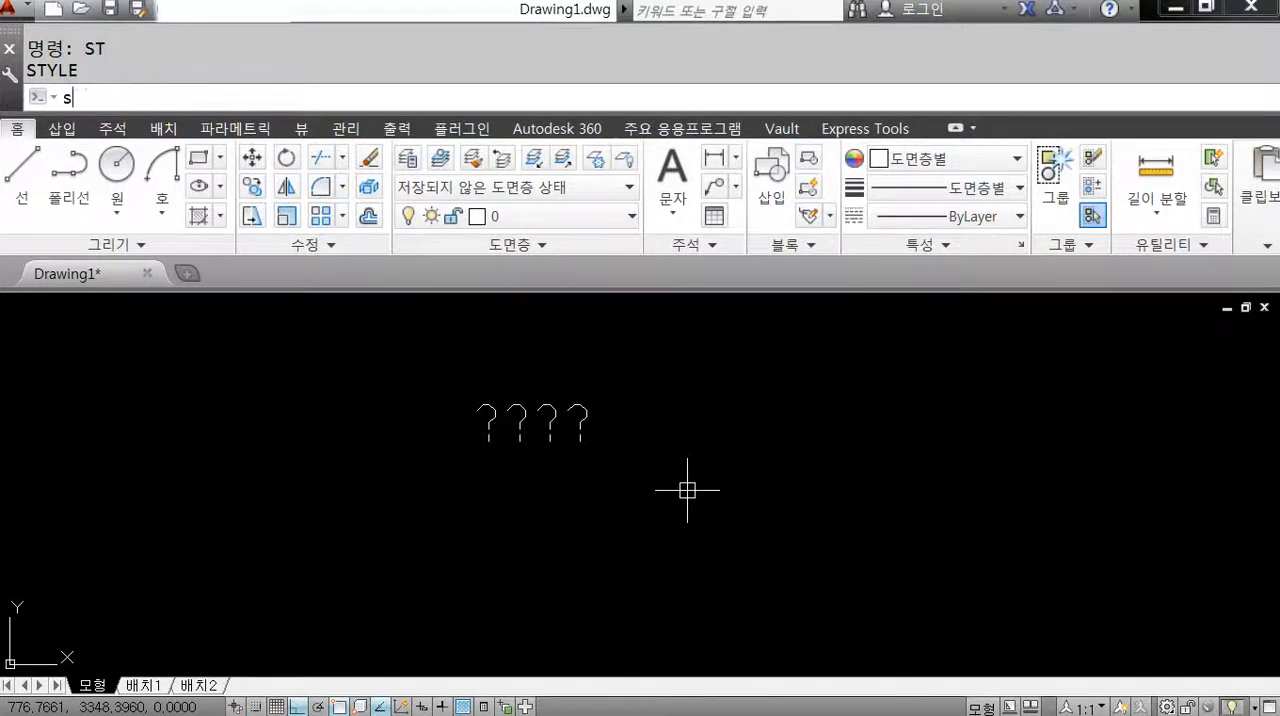
Set the font of the Standard text style to 굴림 and apply it.
{"action": "key", "text": "Escape"}
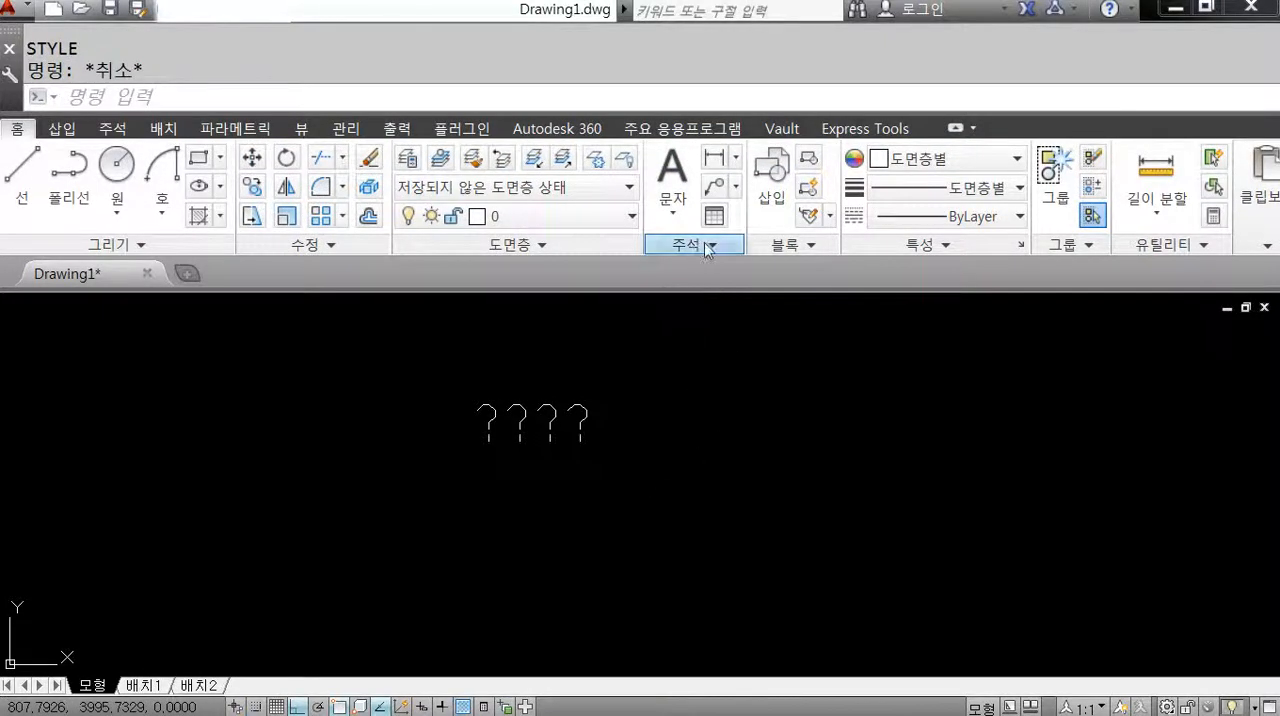
{"action": "left_click", "coordinate": [704, 242]}
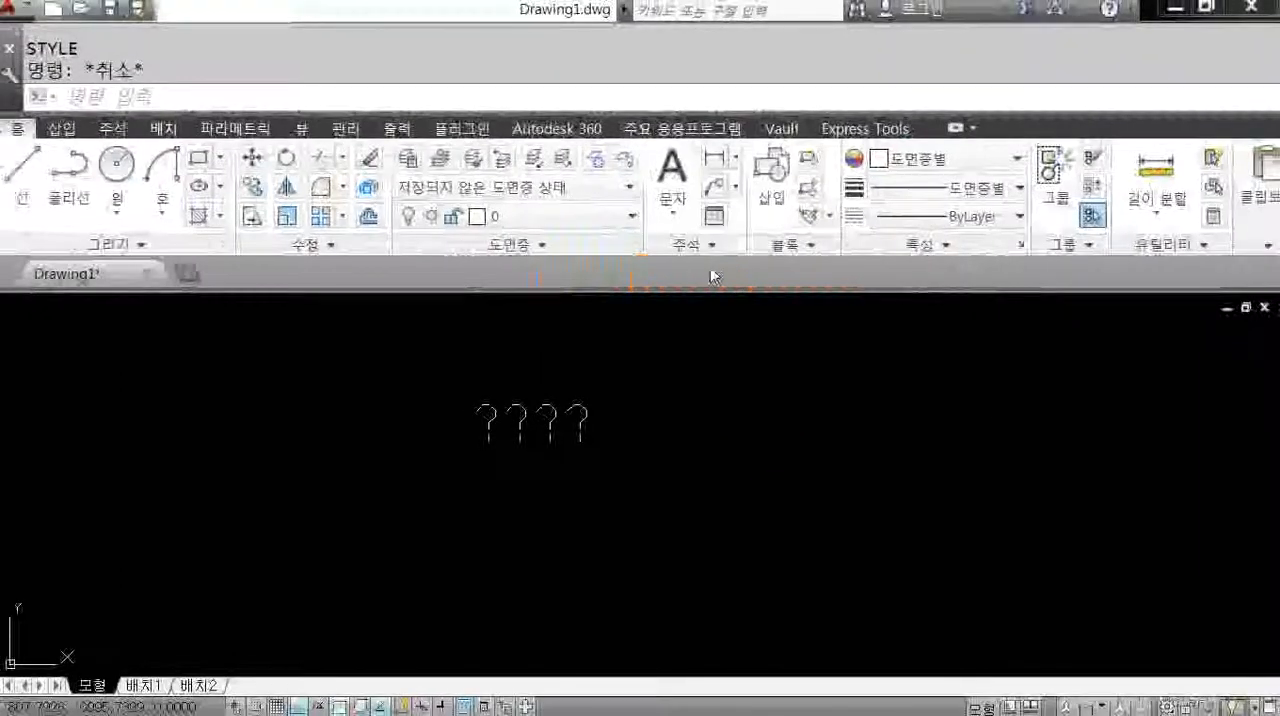
{"action": "left_click", "coordinate": [688, 244]}
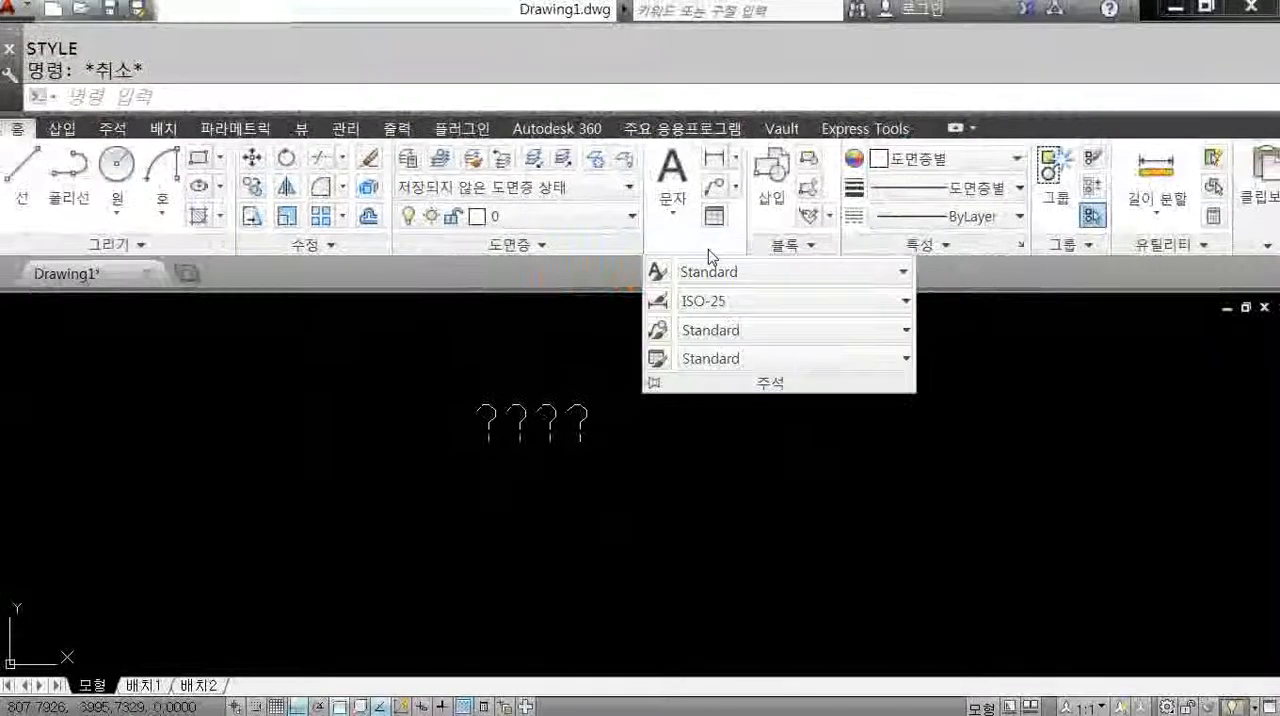
{"action": "left_click", "coordinate": [660, 268]}
{"action": "left_click", "coordinate": [578, 258]}
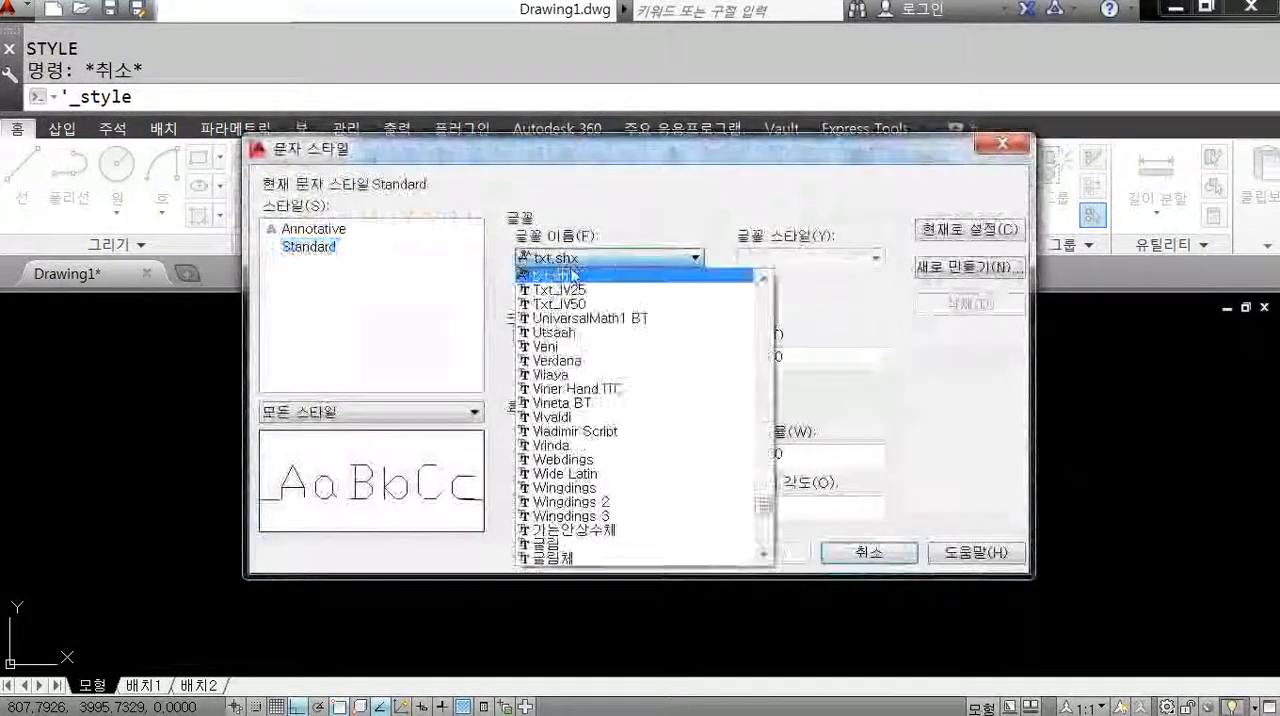
{"action": "left_click", "coordinate": [583, 545]}
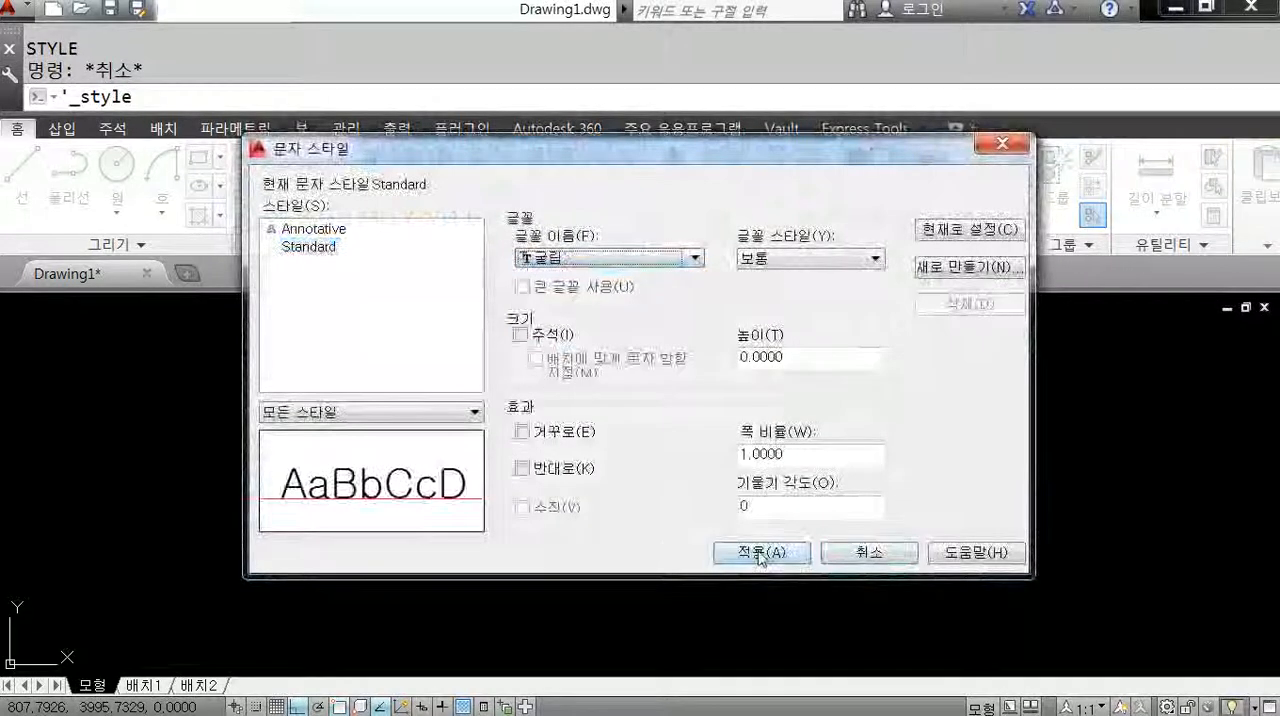
{"action": "left_click", "coordinate": [768, 552]}
{"action": "left_click", "coordinate": [868, 552]}
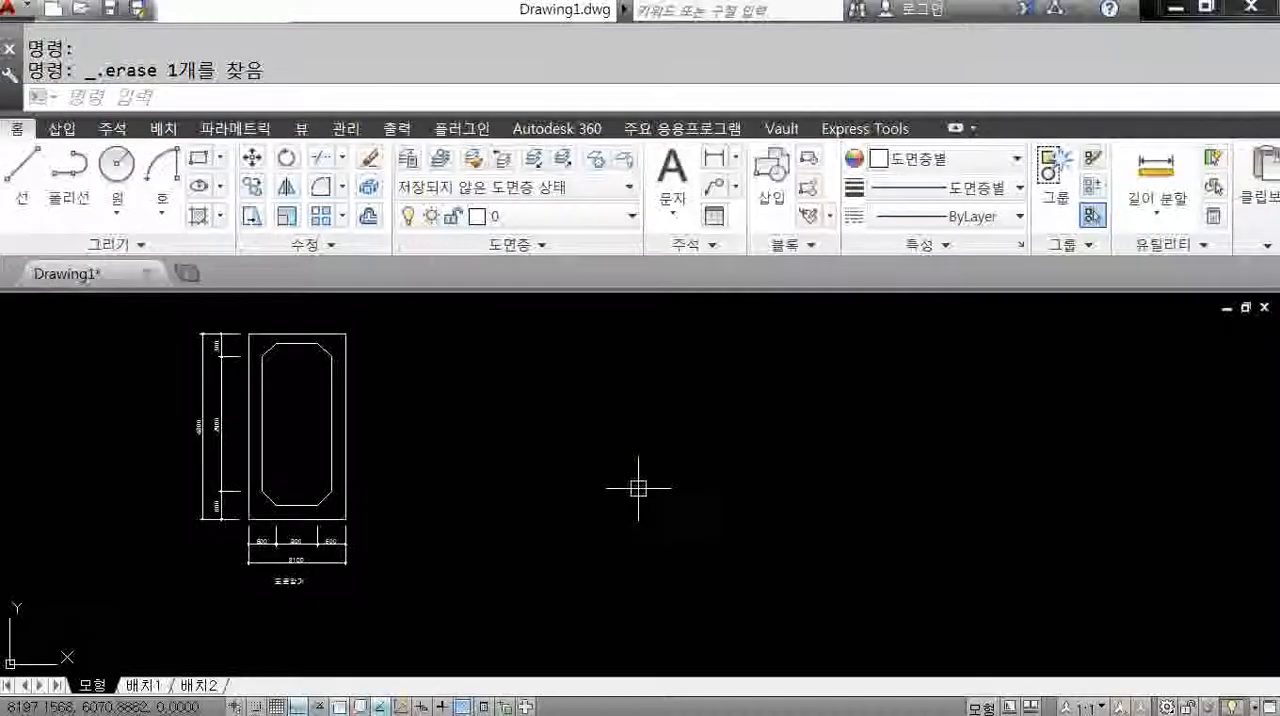
Draw a closed rectangle 140 wide and 100 high with connected lines in the empty area right of the frame.
{"action": "type", "text": "l"}
{"action": "key", "text": "Return"}
{"action": "left_click", "coordinate": [557, 491]}
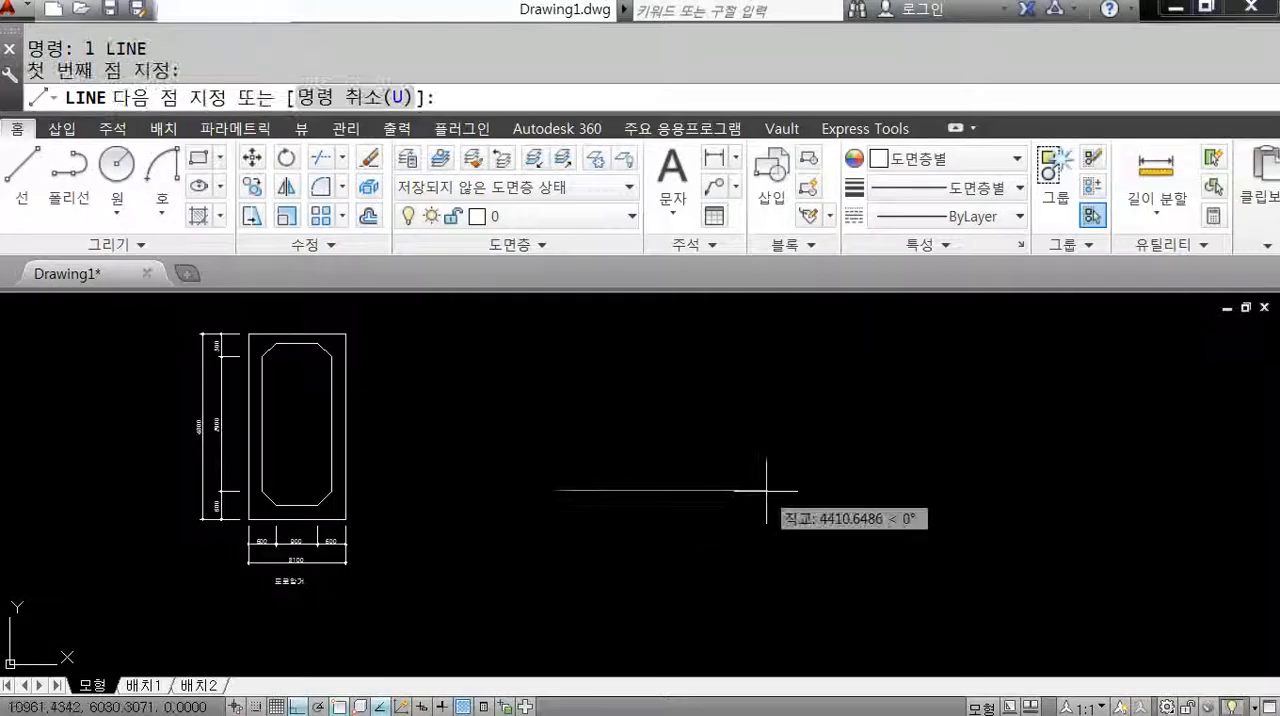
{"action": "type", "text": "140"}
{"action": "key", "text": "Return"}
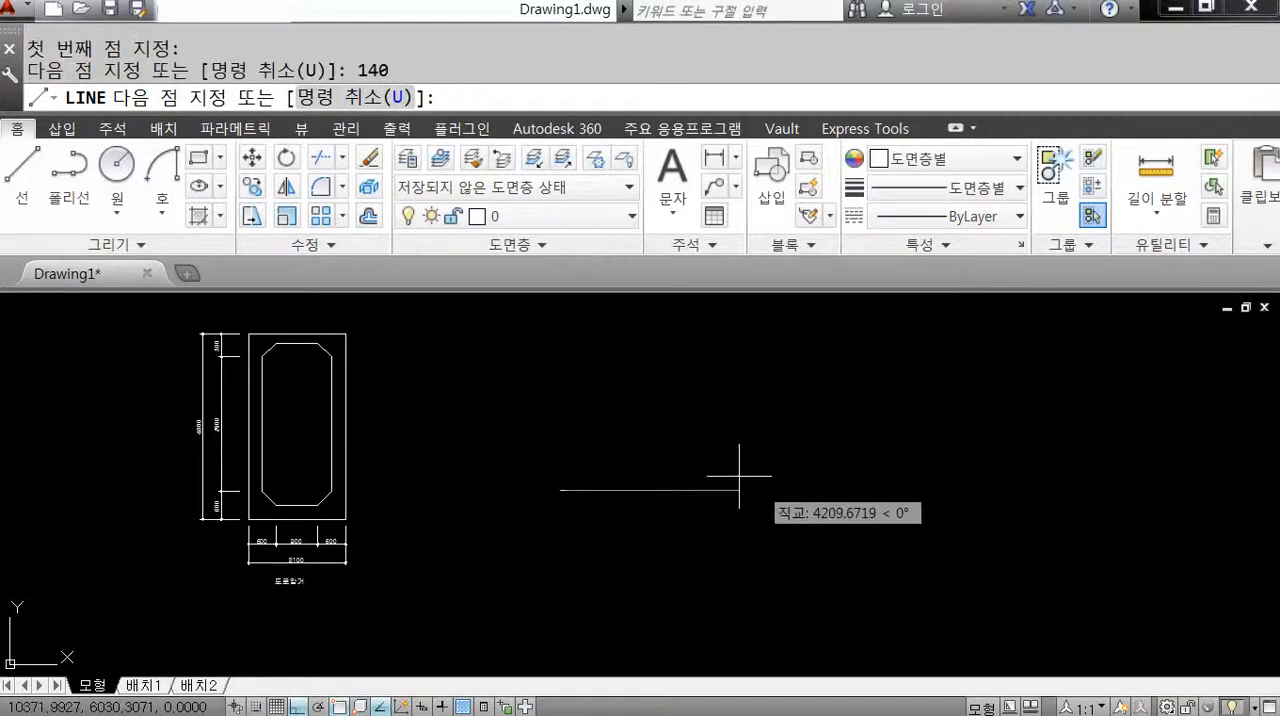
{"action": "scroll", "coordinate": [571, 478], "scroll_direction": "up", "scroll_amount": 8}
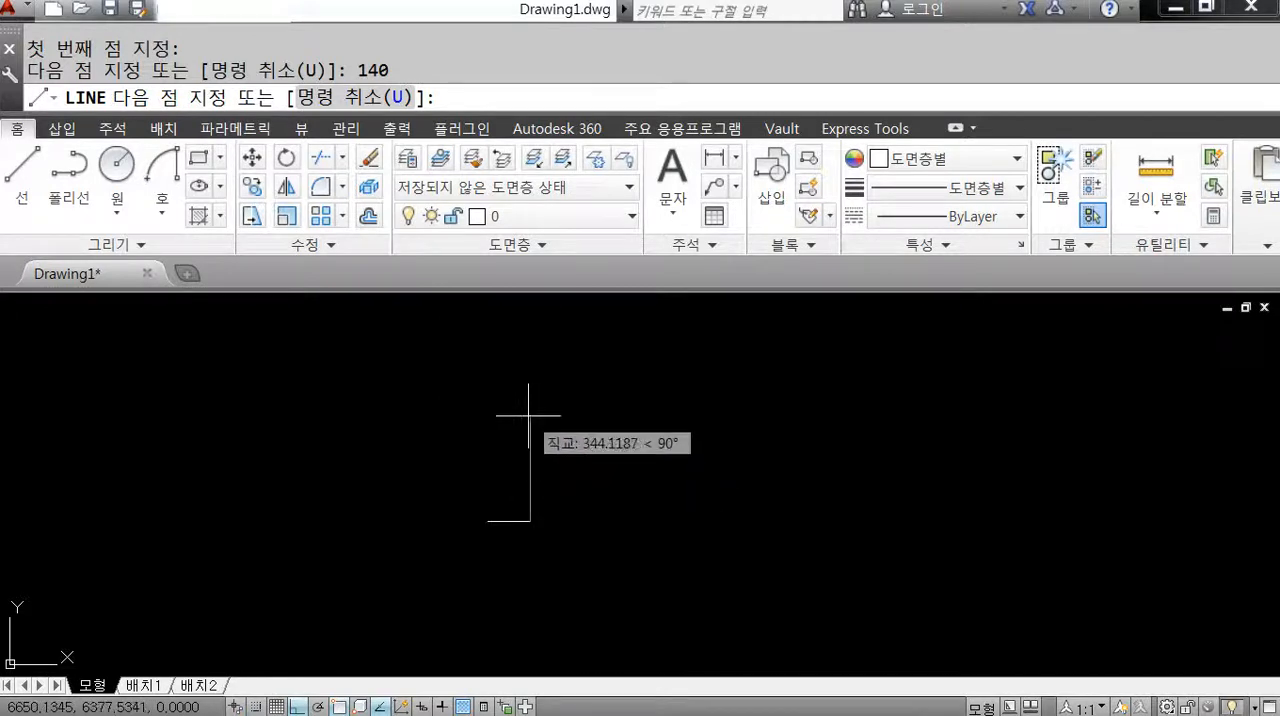
{"action": "type", "text": "100"}
{"action": "key", "text": "Return"}
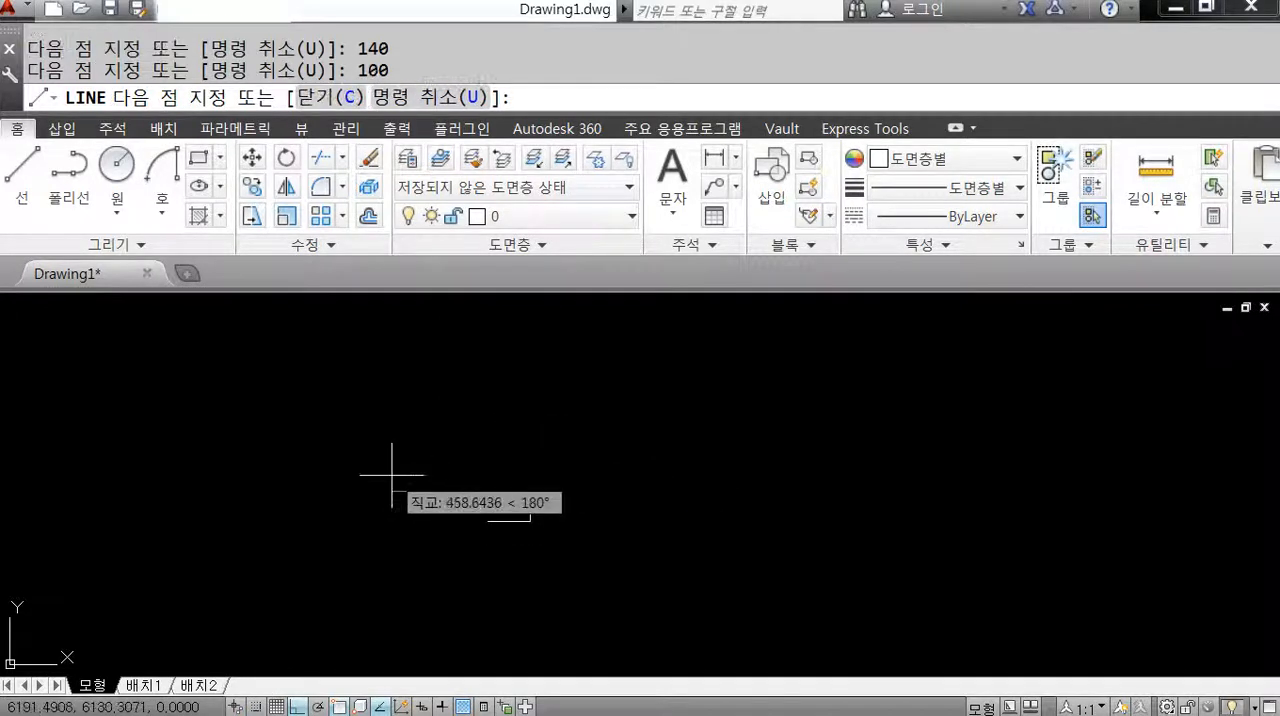
{"action": "type", "text": "140"}
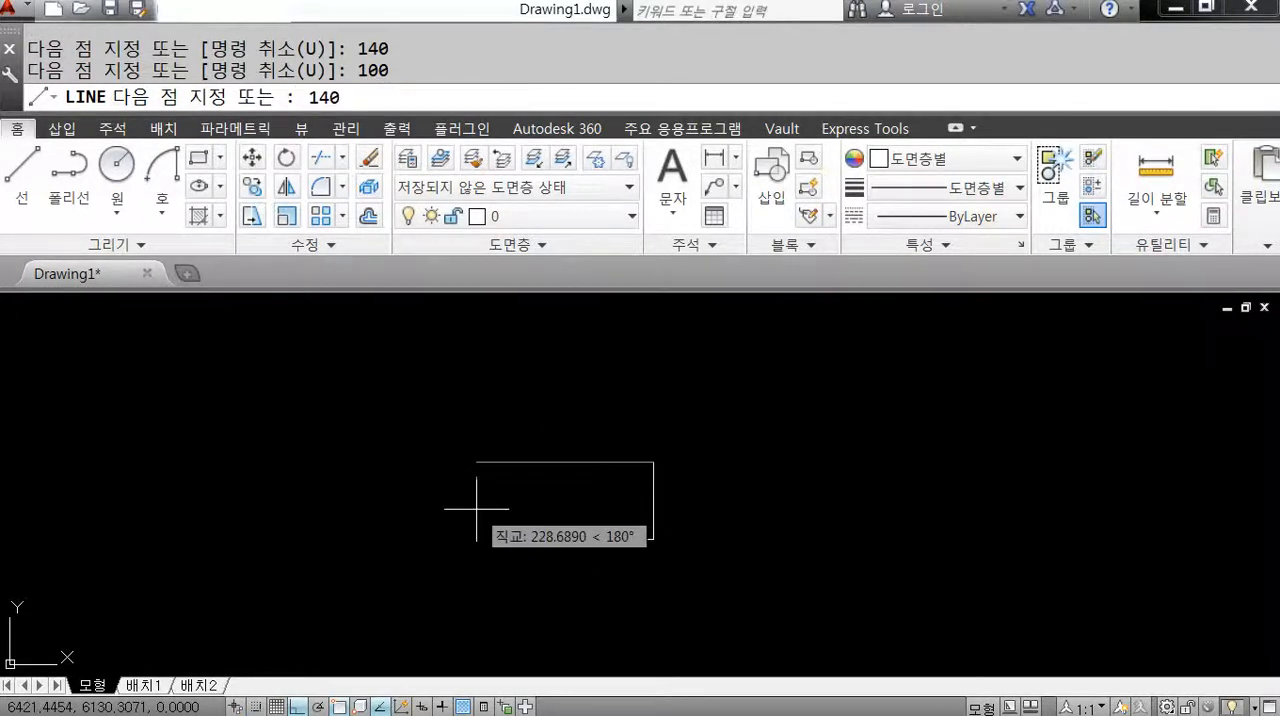
{"action": "key", "text": "Return"}
{"action": "type", "text": "c"}
{"action": "key", "text": "Return"}
{"action": "middle_click_drag", "start_coordinate": [650, 549], "coordinate": [636, 519]}
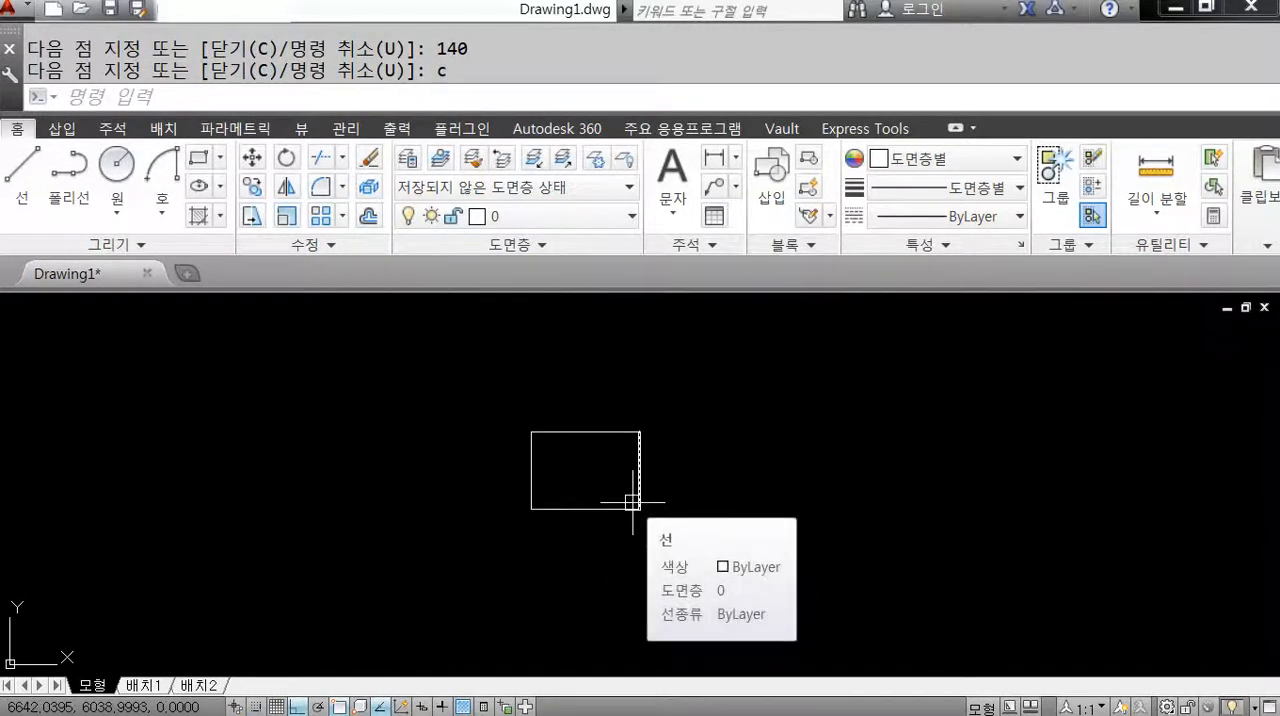
Delete all four lines of the small 140 by 100 rectangle.
{"action": "scroll", "coordinate": [633, 503], "scroll_direction": "down", "scroll_amount": 3}
{"action": "left_click", "coordinate": [669, 528]}
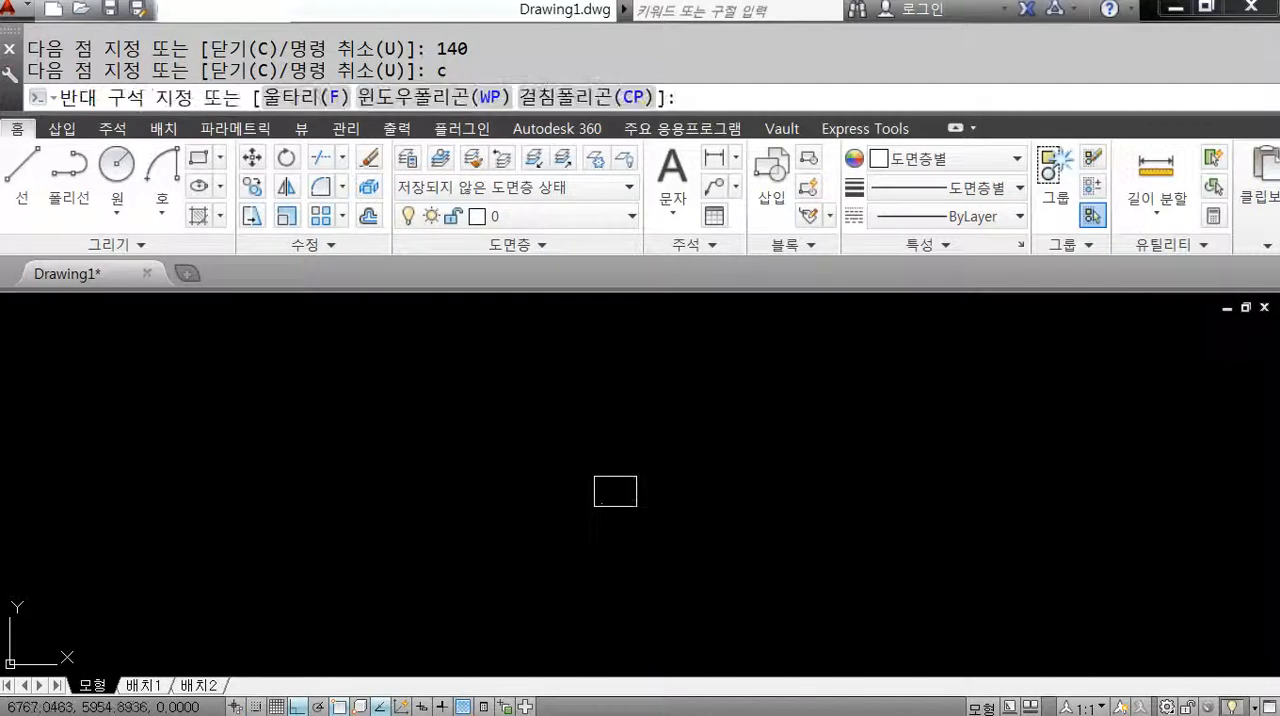
{"action": "left_click", "coordinate": [522, 430]}
{"action": "key", "text": "Delete"}
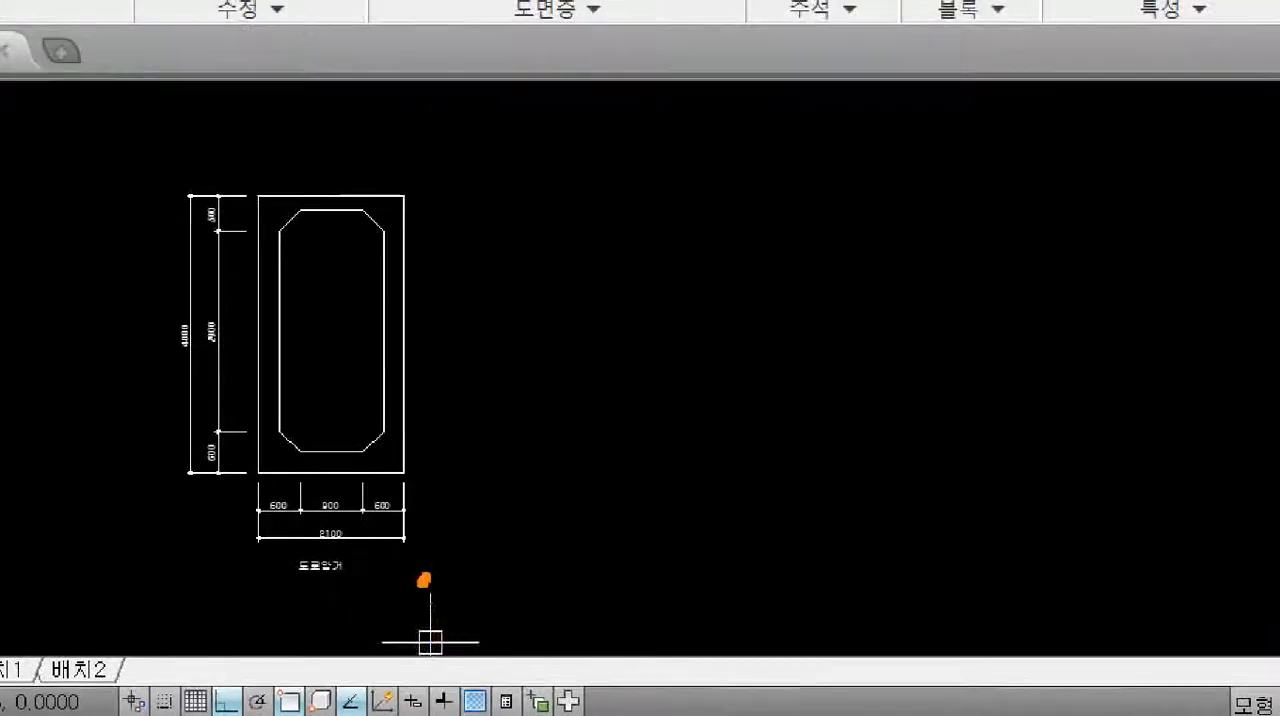
{"action": "mouse_move", "coordinate": [354, 603]}
{"action": "left_mouse_down"}
{"action": "mouse_move", "coordinate": [97, 342]}
{"action": "mouse_move", "coordinate": [243, 117]}
{"action": "mouse_move", "coordinate": [416, 193]}
{"action": "mouse_move", "coordinate": [448, 570]}
{"action": "left_mouse_up"}
{"action": "mouse_move", "coordinate": [564, 398]}
{"action": "left_mouse_down"}
{"action": "mouse_move", "coordinate": [686, 353]}
{"action": "mouse_move", "coordinate": [637, 358]}
{"action": "left_mouse_up"}
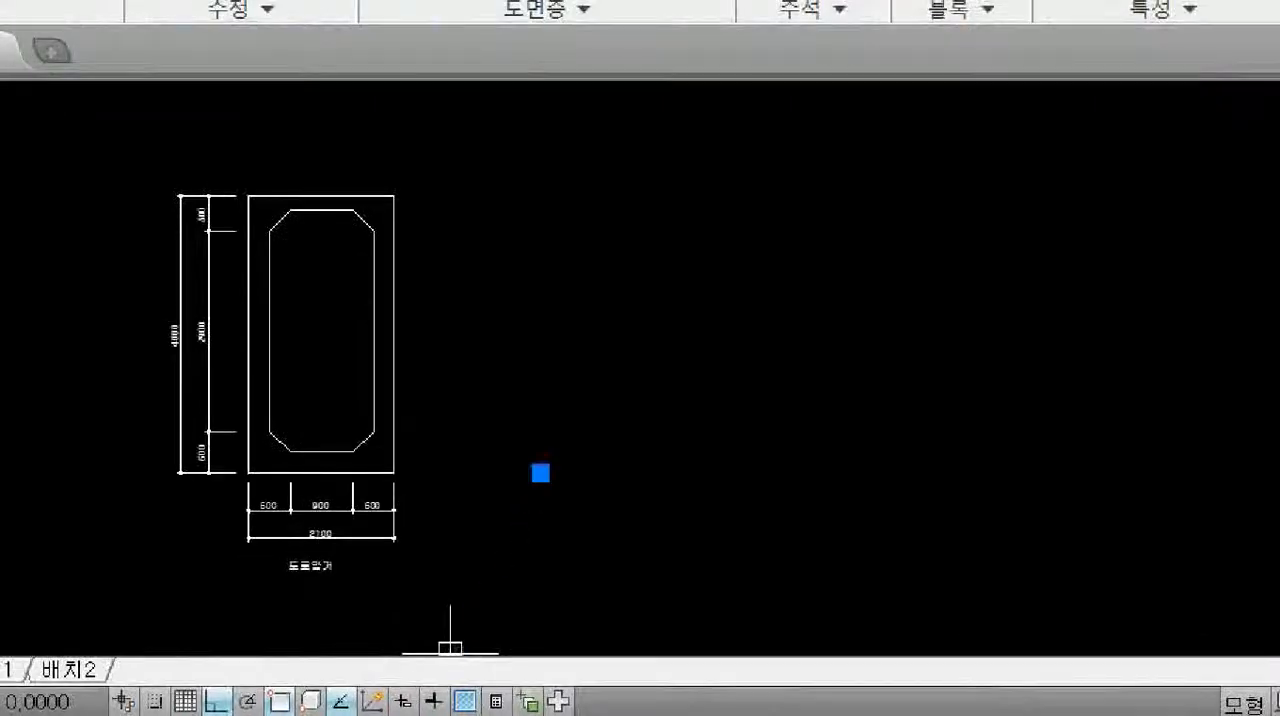
{"action": "left_click_drag", "start_coordinate": [538, 476], "coordinate": [614, 430], "text": "ctrl"}
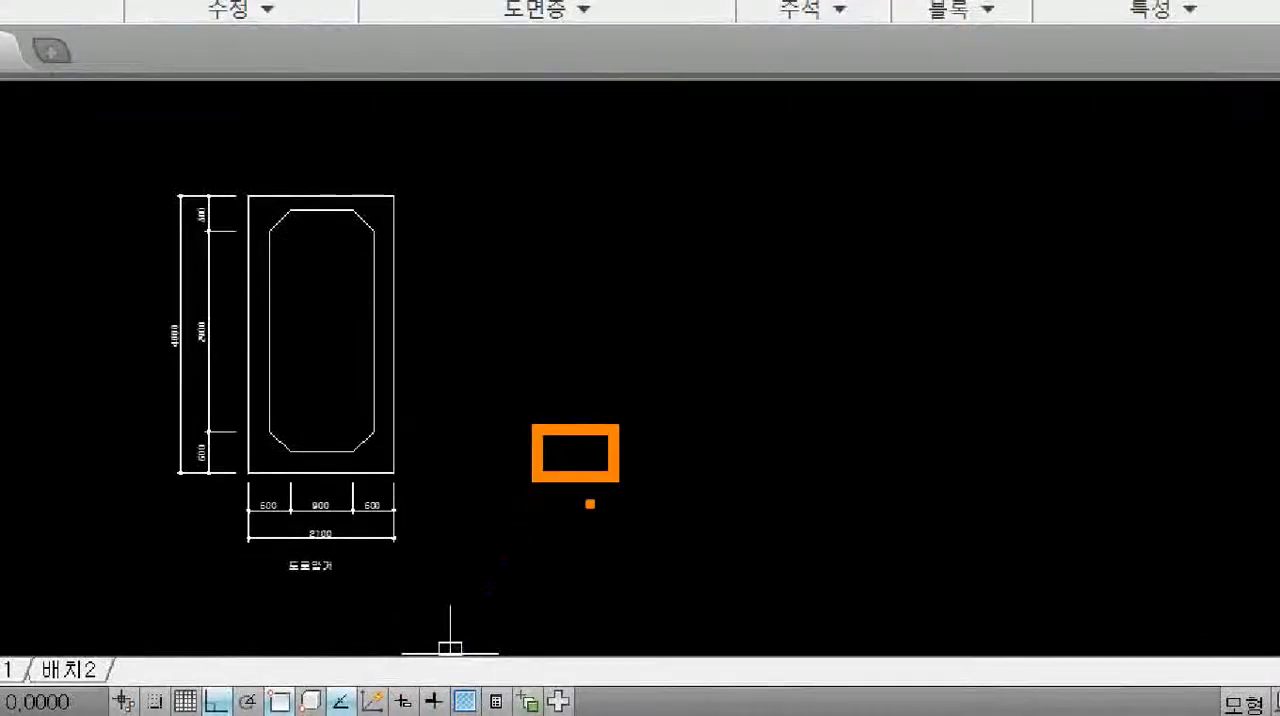
{"action": "mouse_move", "coordinate": [576, 509]}
{"action": "left_mouse_down"}
{"action": "mouse_move", "coordinate": [566, 537]}
{"action": "mouse_move", "coordinate": [621, 517]}
{"action": "left_mouse_up"}
{"action": "left_click_drag", "start_coordinate": [656, 446], "coordinate": [660, 451]}
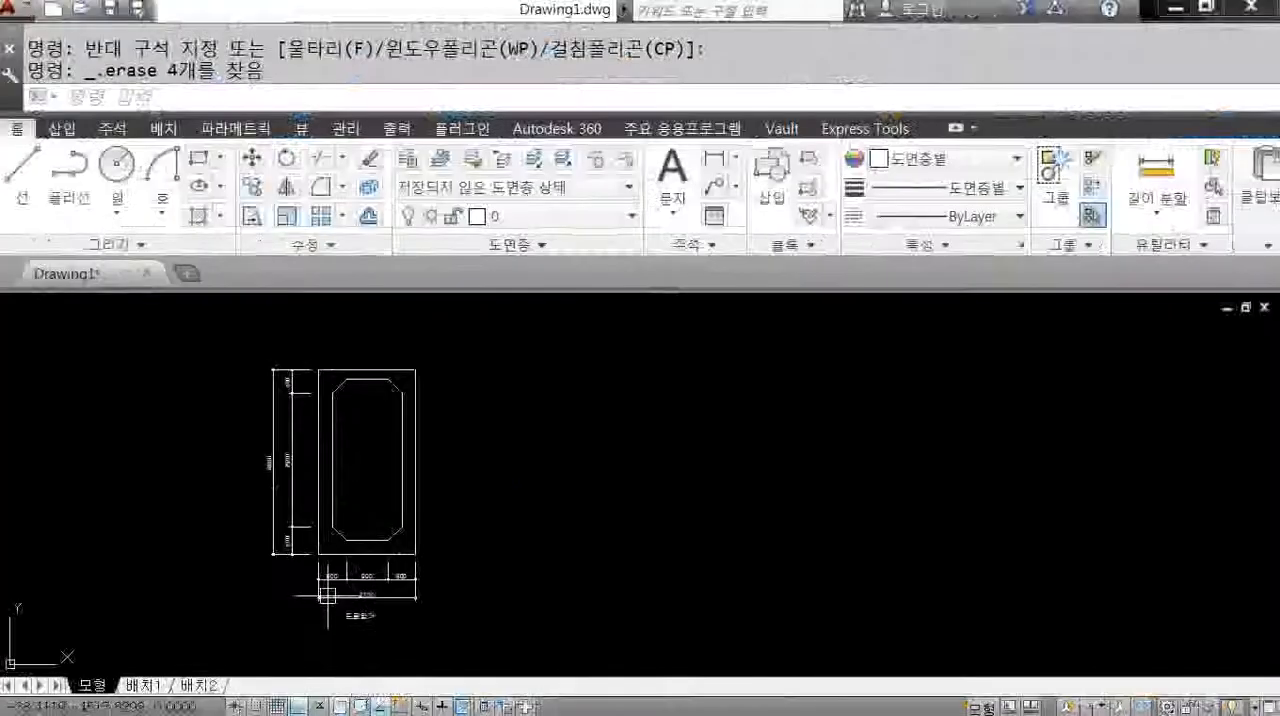
{"action": "scroll", "coordinate": [304, 525], "scroll_direction": "up", "scroll_amount": 4}
{"action": "middle_click_drag", "start_coordinate": [371, 541], "coordinate": [415, 474]}
{"action": "scroll", "coordinate": [425, 521], "scroll_direction": "up", "scroll_amount": 2}
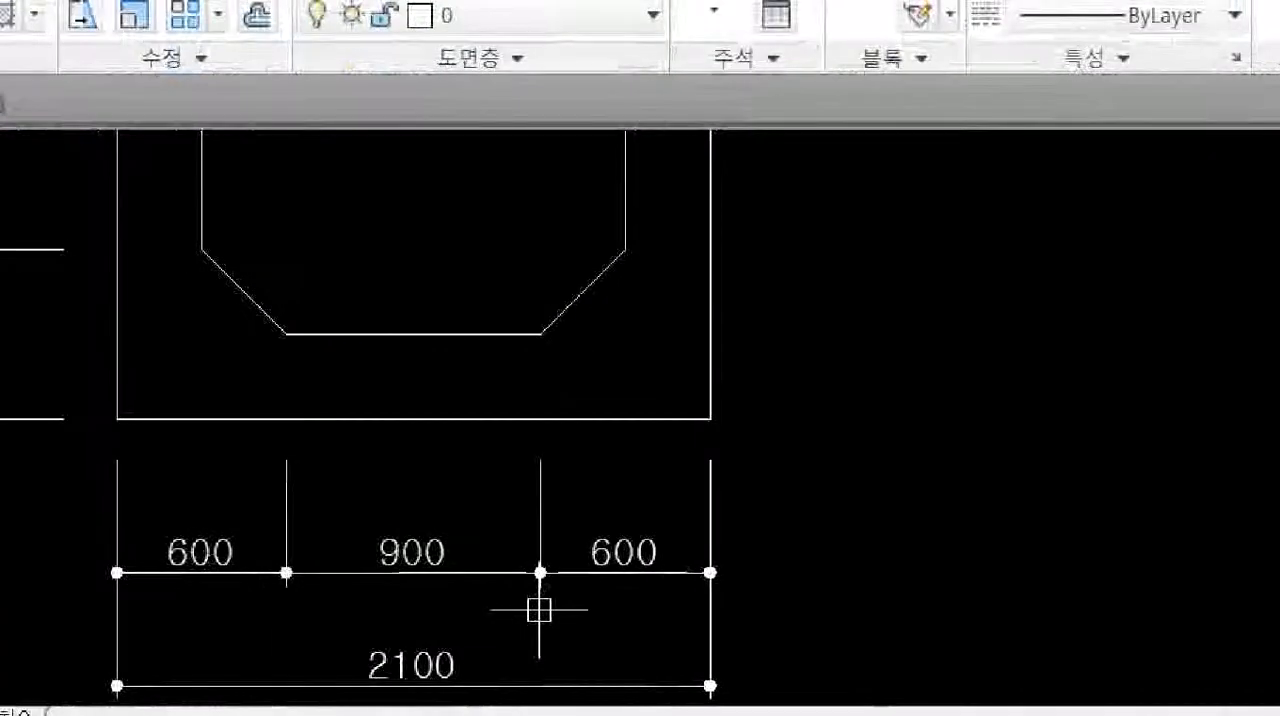
{"action": "key", "text": "ctrl+2"}
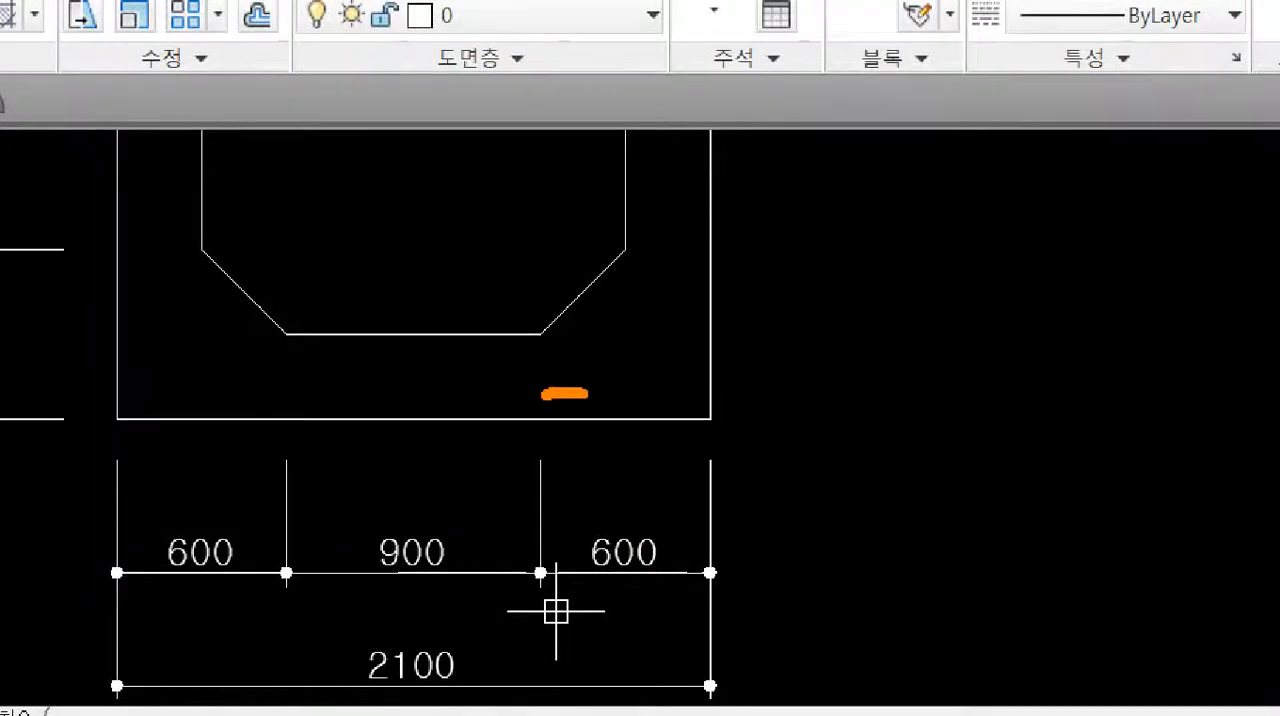
{"action": "key", "text": "Escape"}
{"action": "scroll", "coordinate": [692, 530], "scroll_direction": "down", "scroll_amount": 4}
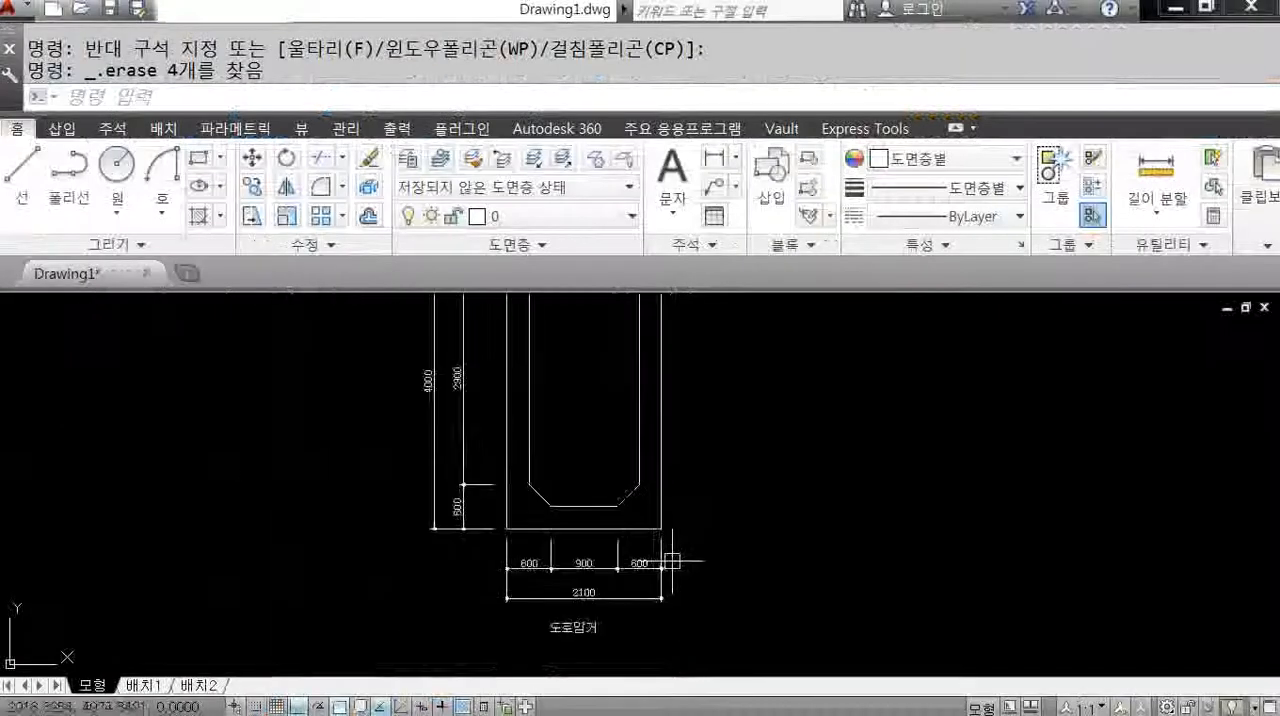
{"action": "mouse_move", "coordinate": [780, 532]}
{"action": "middle_mouse_down"}
{"action": "mouse_move", "coordinate": [724, 597]}
{"action": "mouse_move", "coordinate": [688, 610]}
{"action": "middle_mouse_up"}
{"action": "type", "text": "l"}
{"action": "key", "text": "Return"}
{"action": "left_click", "coordinate": [697, 500]}
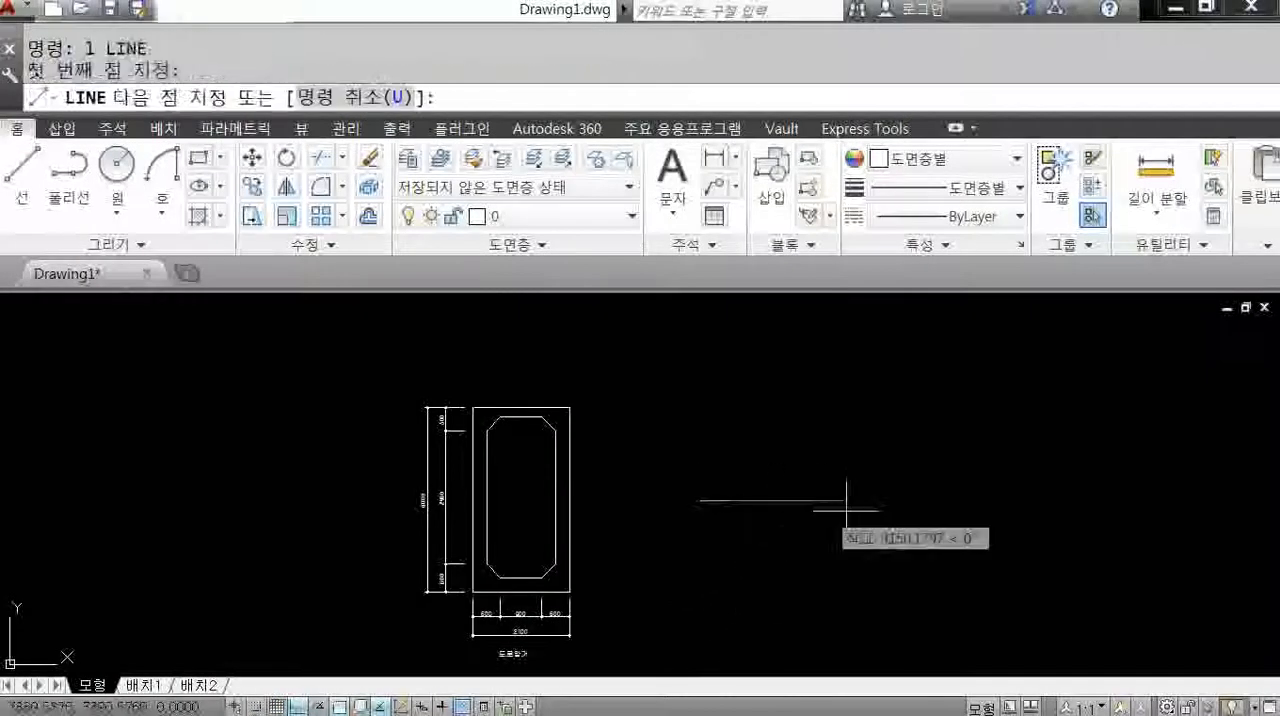
{"action": "type", "text": "100"}
{"action": "key", "text": "Return"}
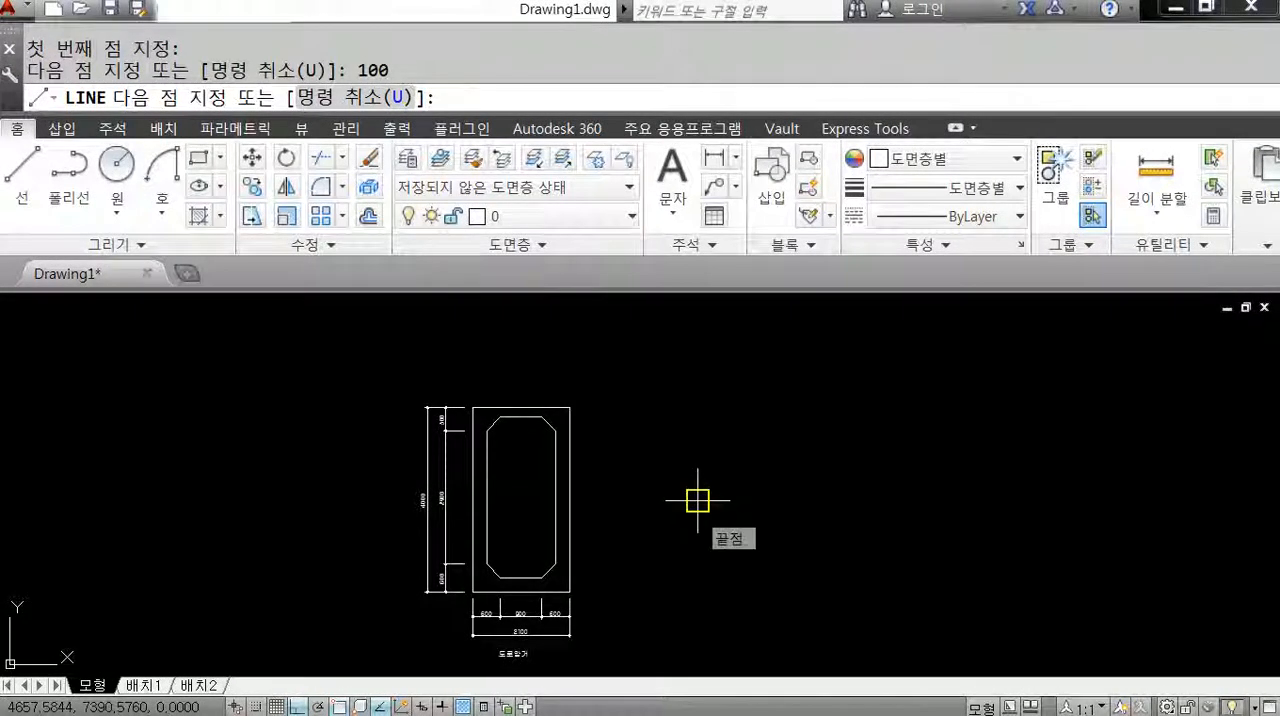
{"action": "scroll", "coordinate": [697, 500], "scroll_direction": "up", "scroll_amount": 3}
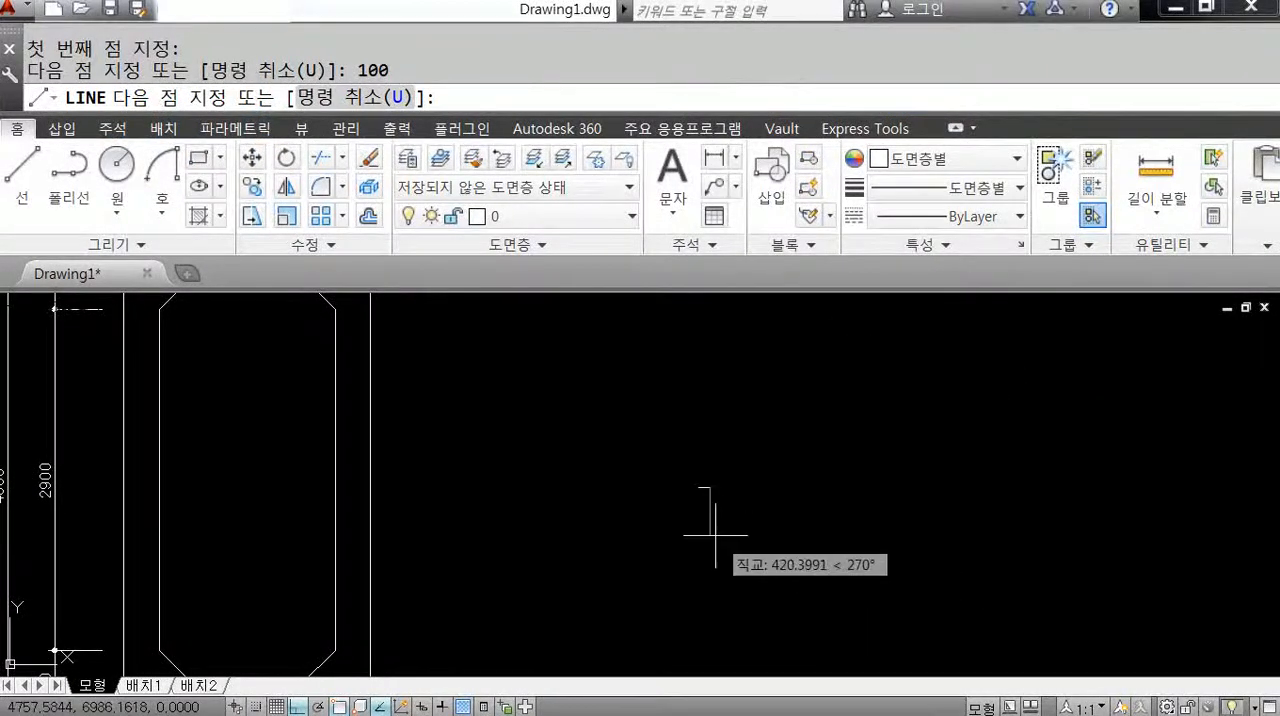
{"action": "scroll", "coordinate": [705, 525], "scroll_direction": "up", "scroll_amount": 5}
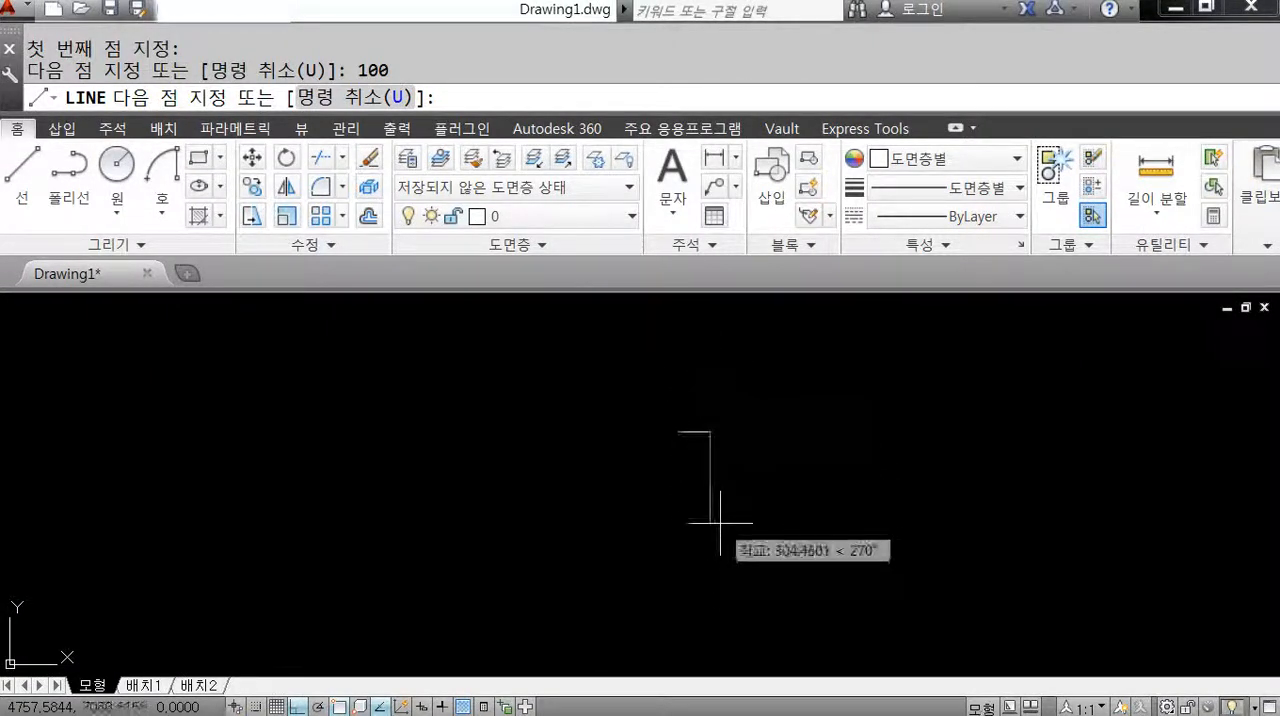
{"action": "key", "text": "Escape"}
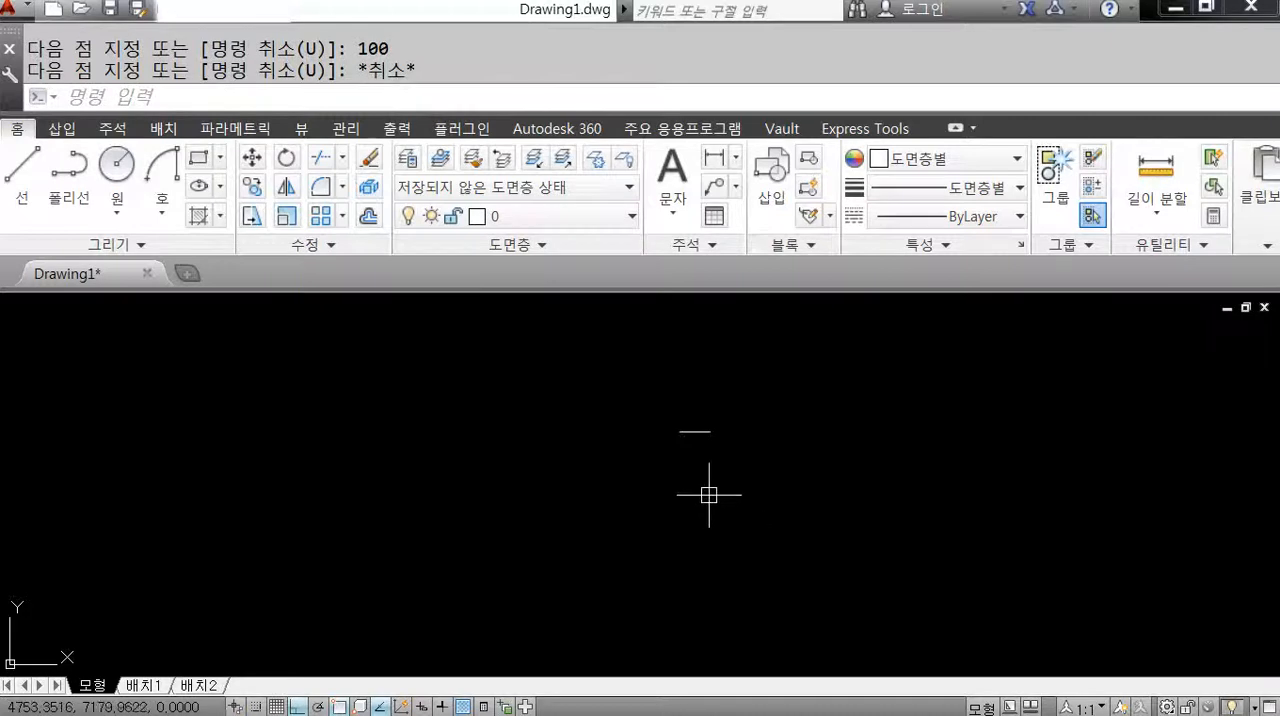
{"action": "type", "text": "u"}
{"action": "key", "text": "Return"}
Draw a horizontal line 140 long in the empty area right of the frame.
{"action": "type", "text": "L"}
{"action": "key", "text": "Return"}
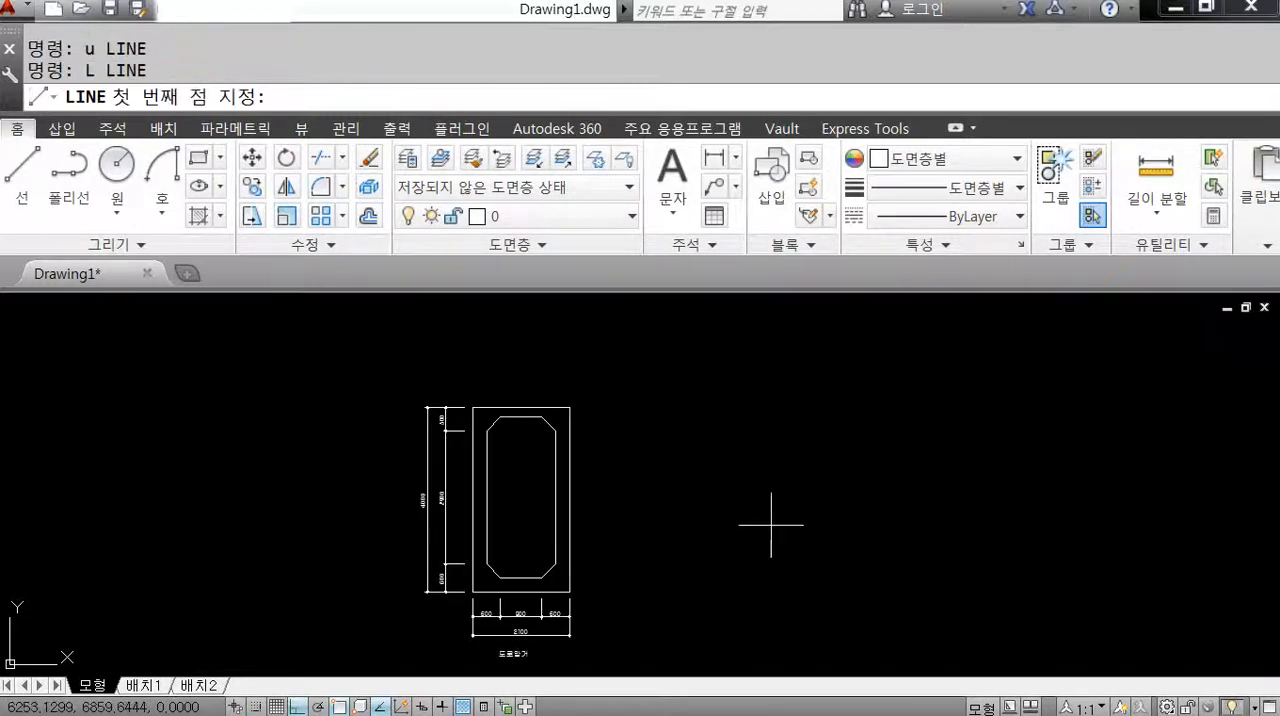
{"action": "middle_click_drag", "start_coordinate": [830, 556], "coordinate": [709, 517]}
{"action": "left_click", "coordinate": [613, 464]}
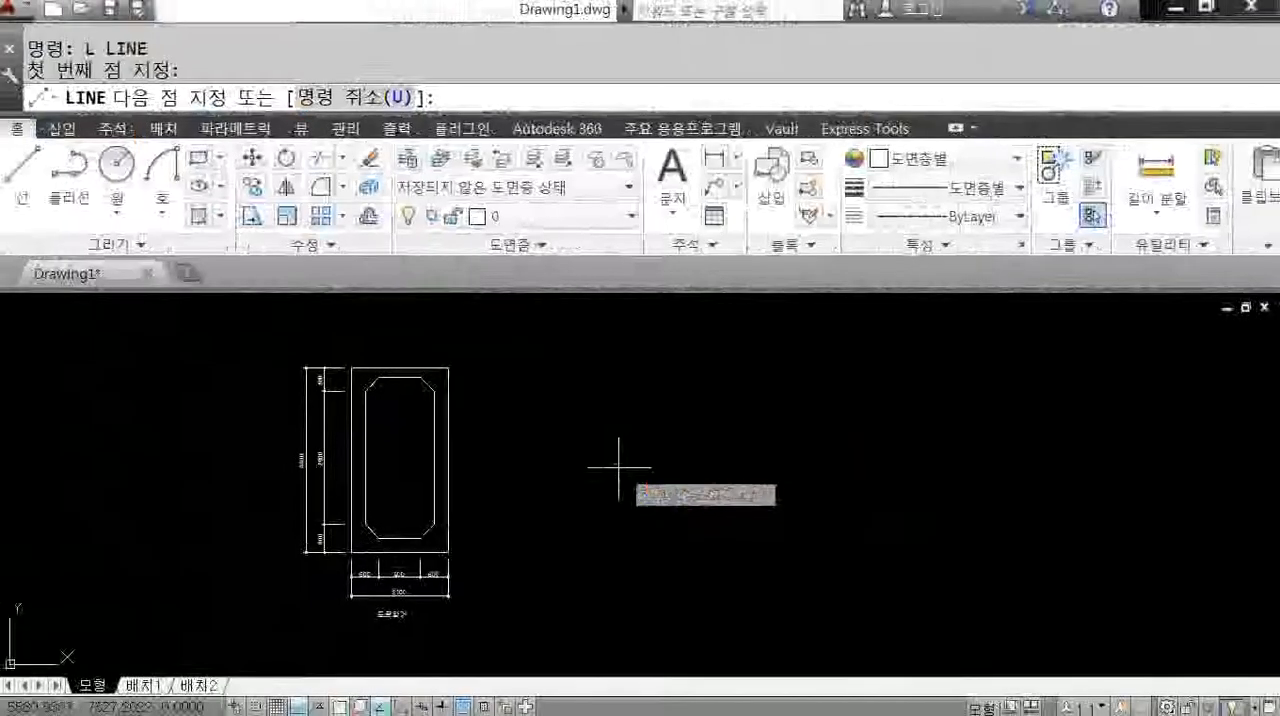
{"action": "scroll", "coordinate": [635, 462], "scroll_direction": "up", "scroll_amount": 5}
{"action": "scroll", "coordinate": [617, 465], "scroll_direction": "up", "scroll_amount": 2}
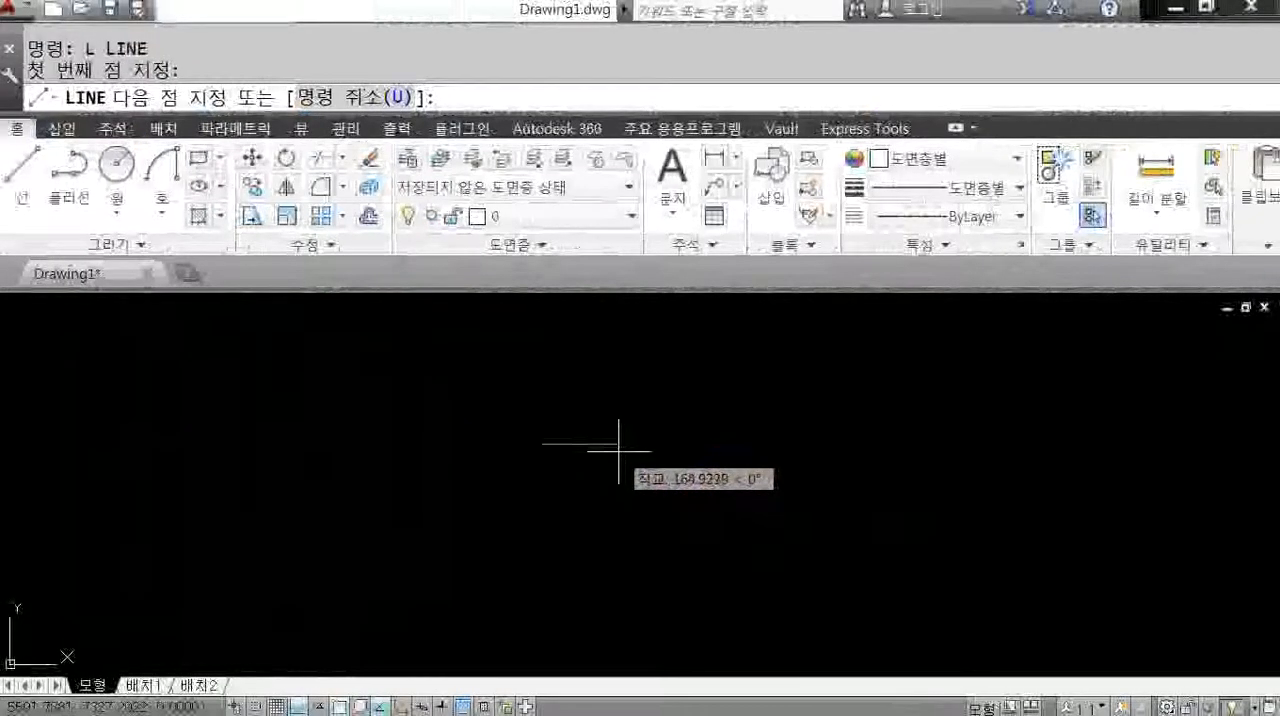
{"action": "scroll", "coordinate": [650, 458], "scroll_direction": "up", "scroll_amount": 3}
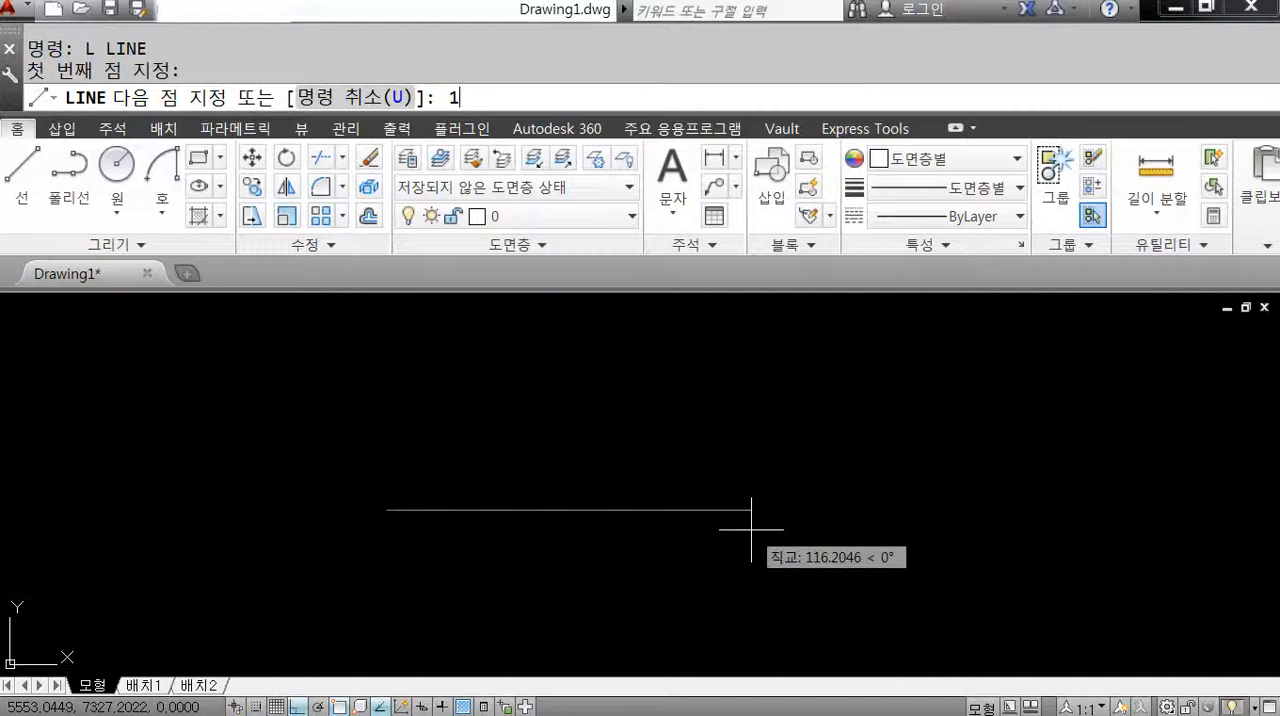
{"action": "key", "text": "Return"}
Continue the line 100 upward and 140 back to the left, and close the outline into a rectangle.
{"action": "scroll", "coordinate": [790, 549], "scroll_direction": "down", "scroll_amount": 4}
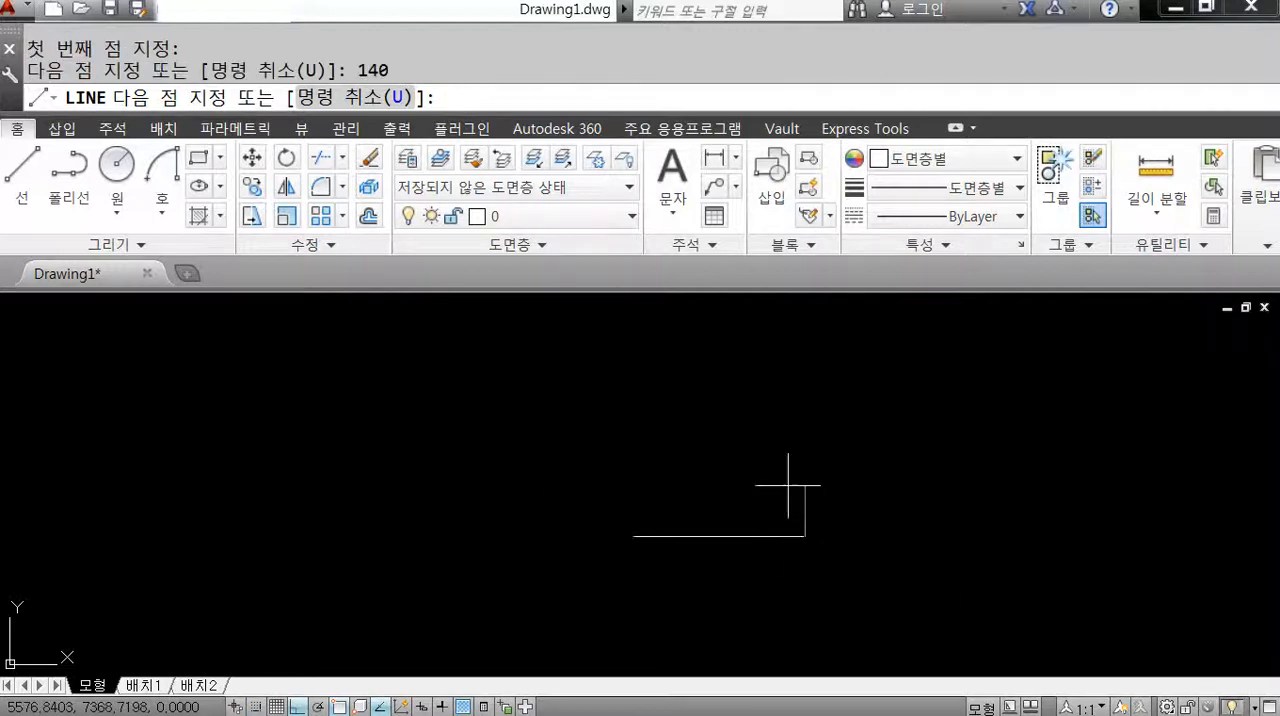
{"action": "type", "text": "100"}
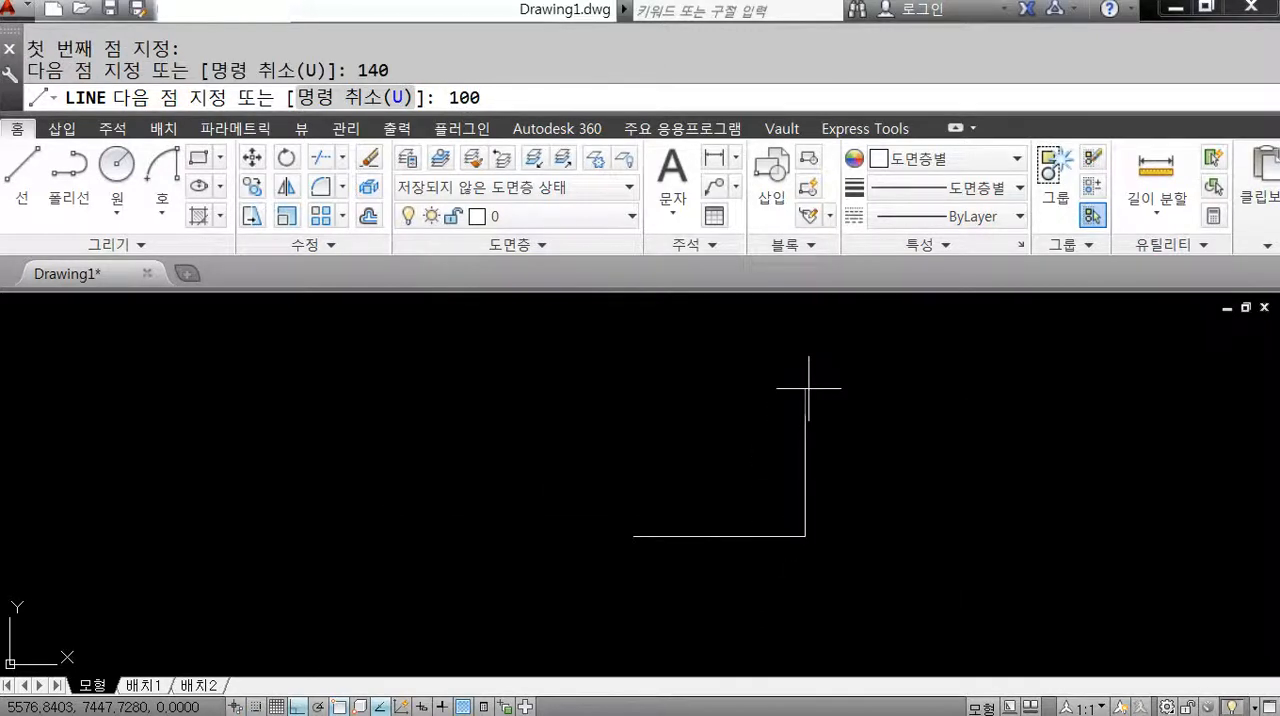
{"action": "key", "text": "Return"}
{"action": "type", "text": "140"}
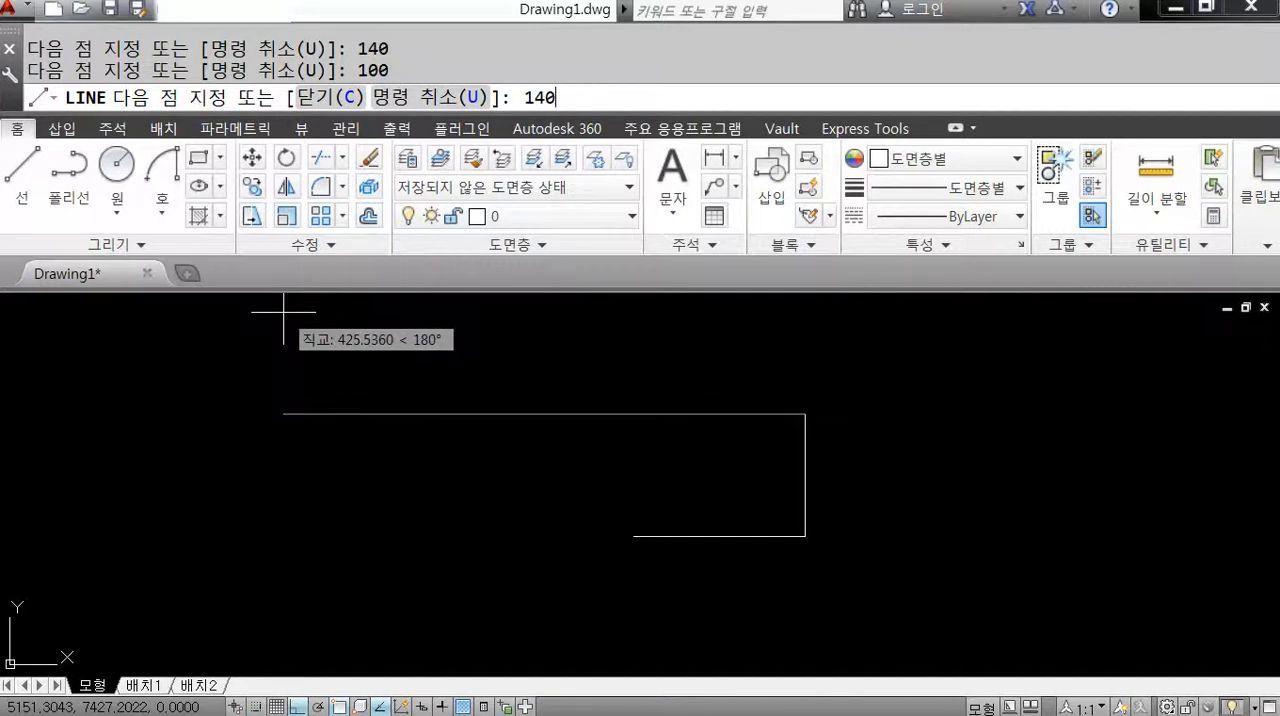
{"action": "key", "text": "Return"}
{"action": "type", "text": "c"}
{"action": "key", "text": "Return"}
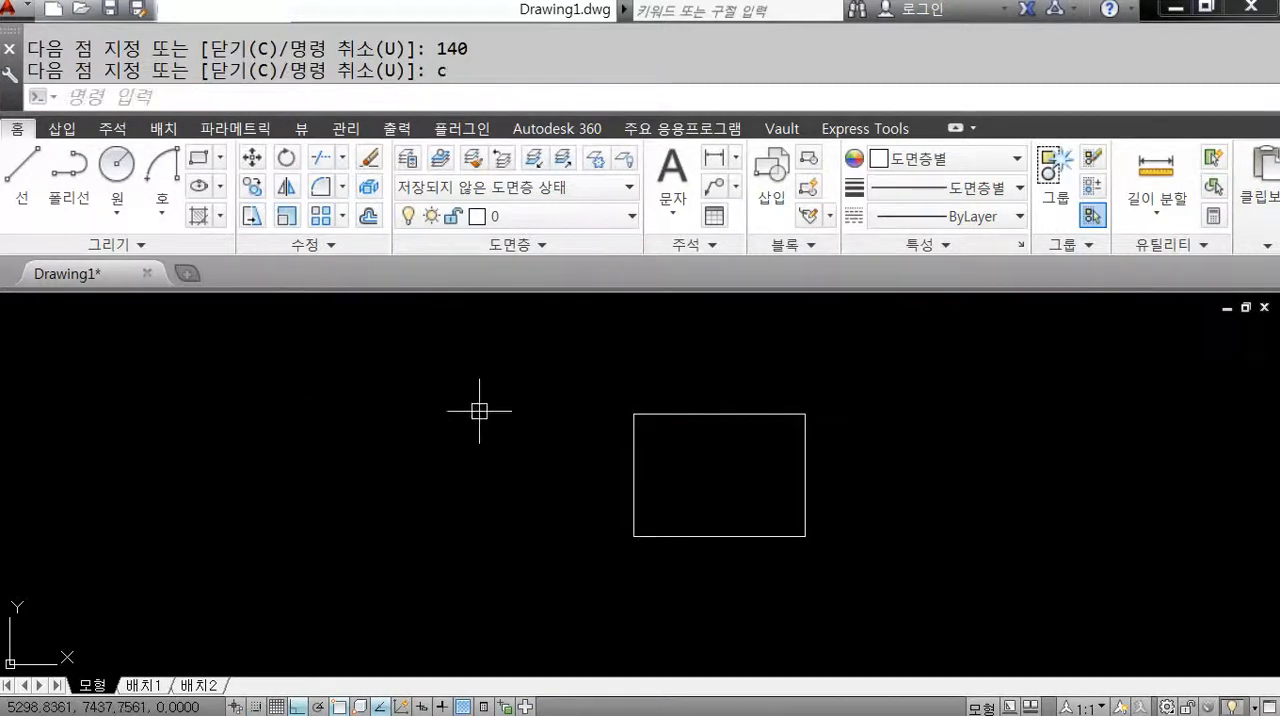
Draw a tangent-tangent-radius circle of radius 30 touching the rectangle's top and left sides.
{"action": "middle_click_drag", "start_coordinate": [788, 514], "coordinate": [680, 489]}
{"action": "scroll", "coordinate": [646, 461], "scroll_direction": "up", "scroll_amount": 2}
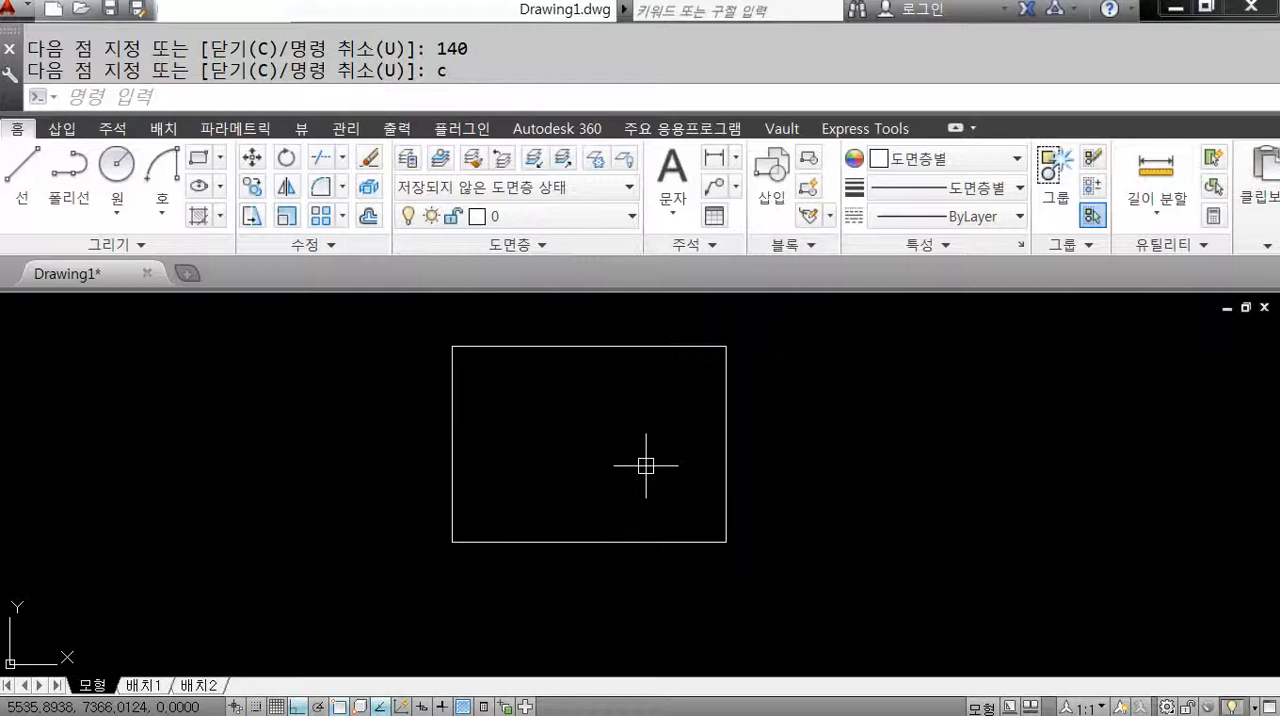
{"action": "type", "text": "c"}
{"action": "key", "text": "Return"}
{"action": "type", "text": "T"}
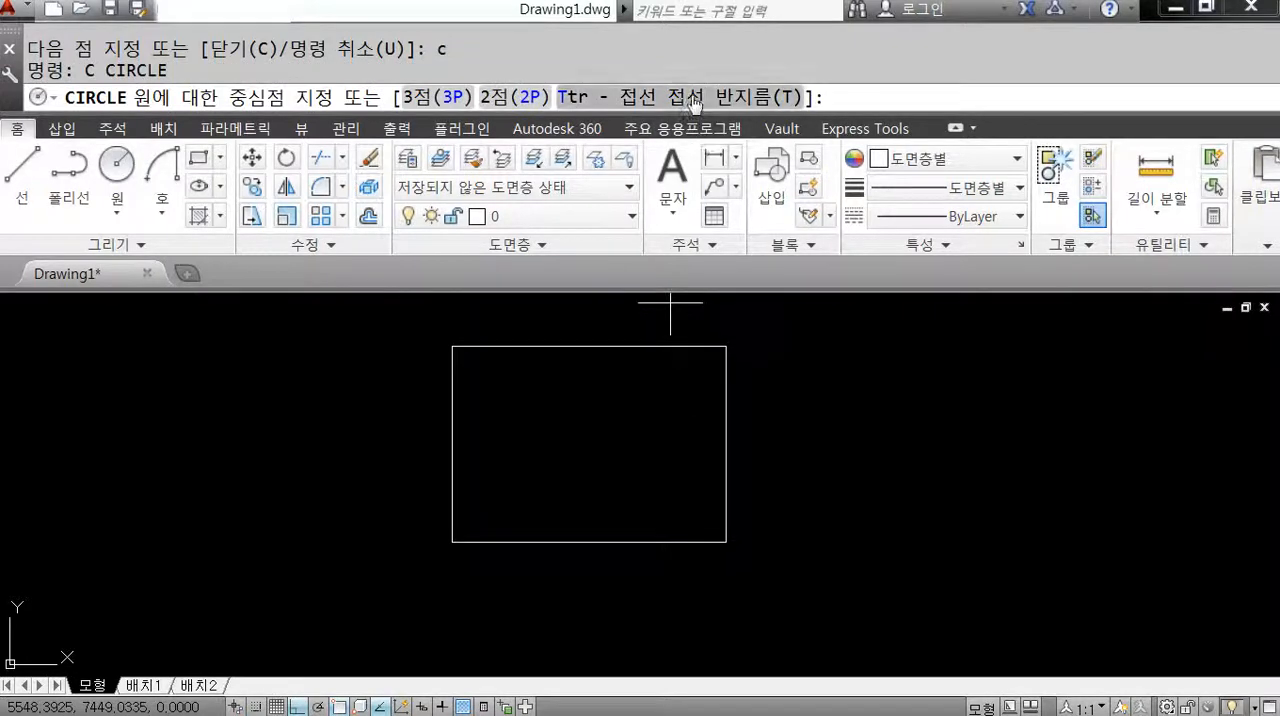
{"action": "key", "text": "Return"}
{"action": "left_click", "coordinate": [531, 347]}
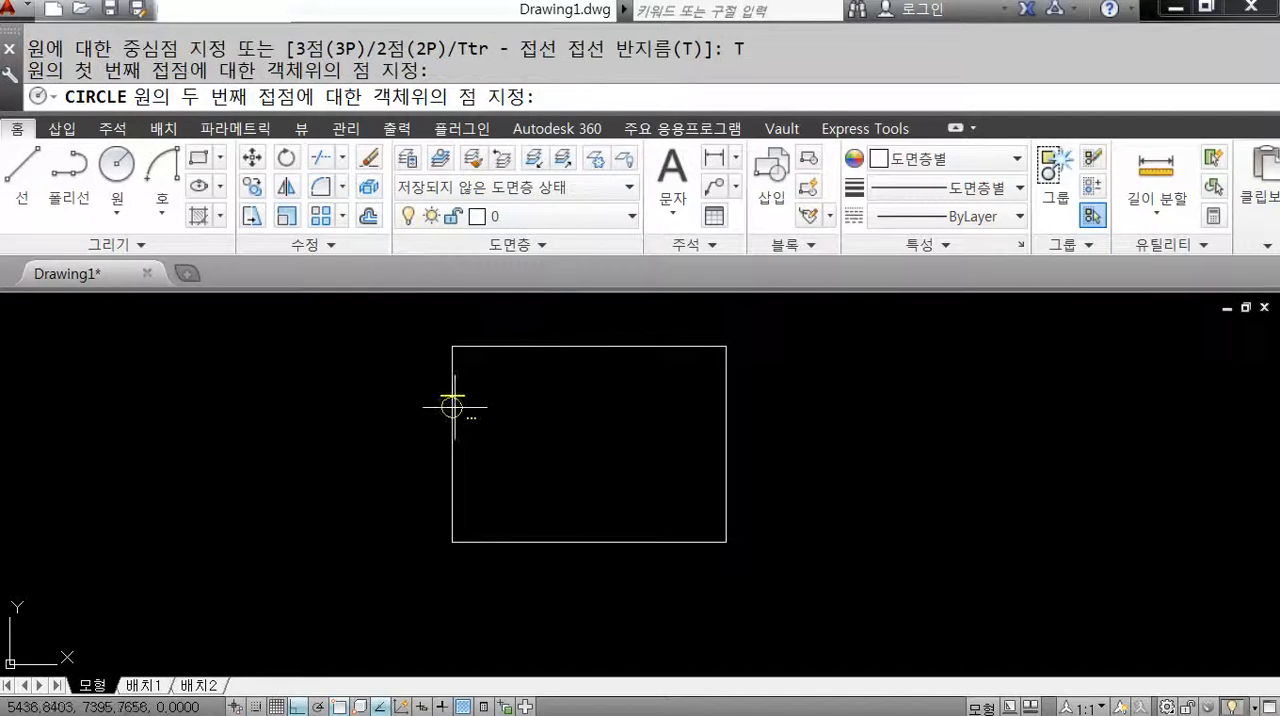
{"action": "left_click", "coordinate": [453, 403]}
{"action": "type", "text": "3"}
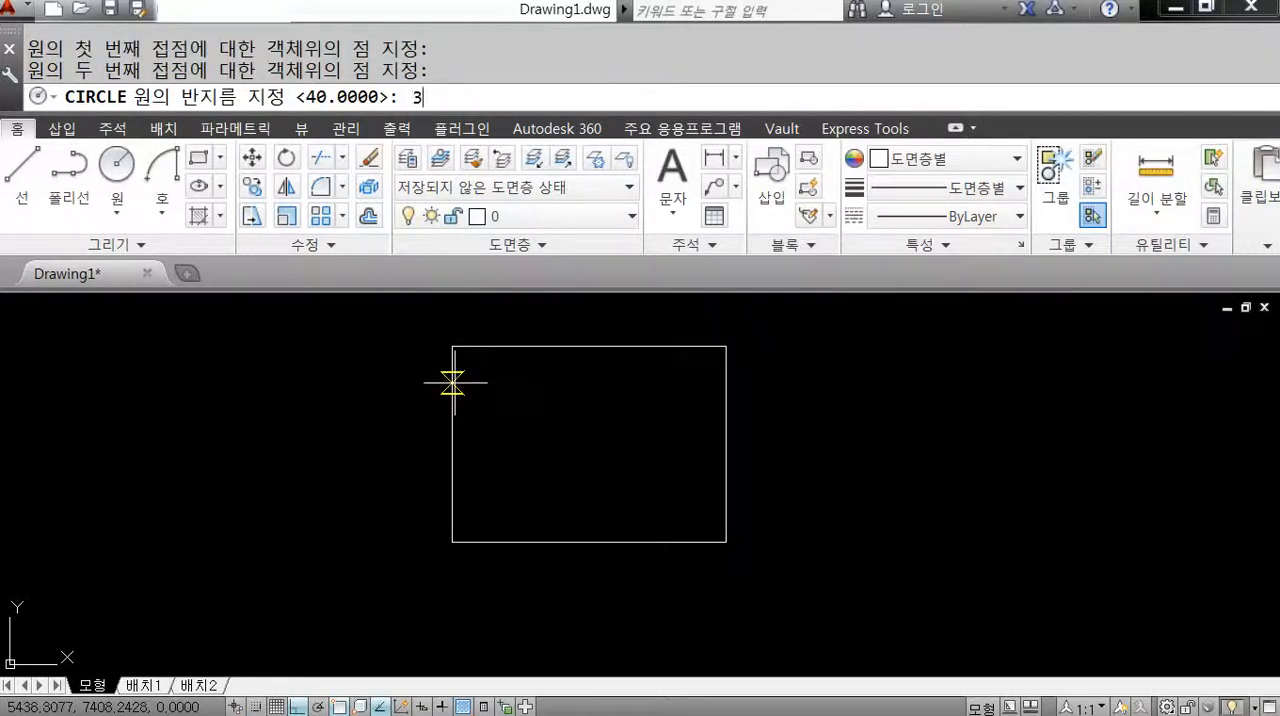
{"action": "type", "text": "0"}
{"action": "key", "text": "Return"}
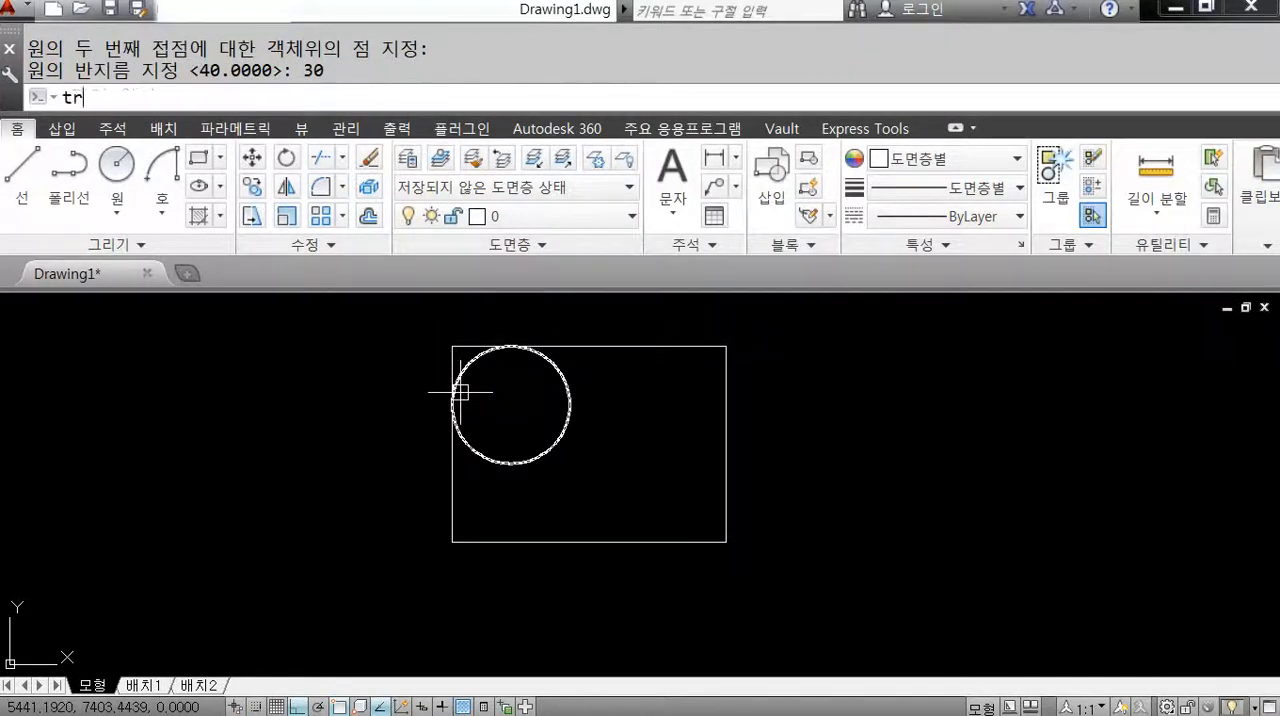
Trim the circle and the rectangle's upper-left corner so that only the rounded corner arc remains.
{"action": "type", "text": "tr"}
{"action": "key", "text": "Return"}
{"action": "left_click", "coordinate": [500, 390]}
{"action": "left_click", "coordinate": [410, 337]}
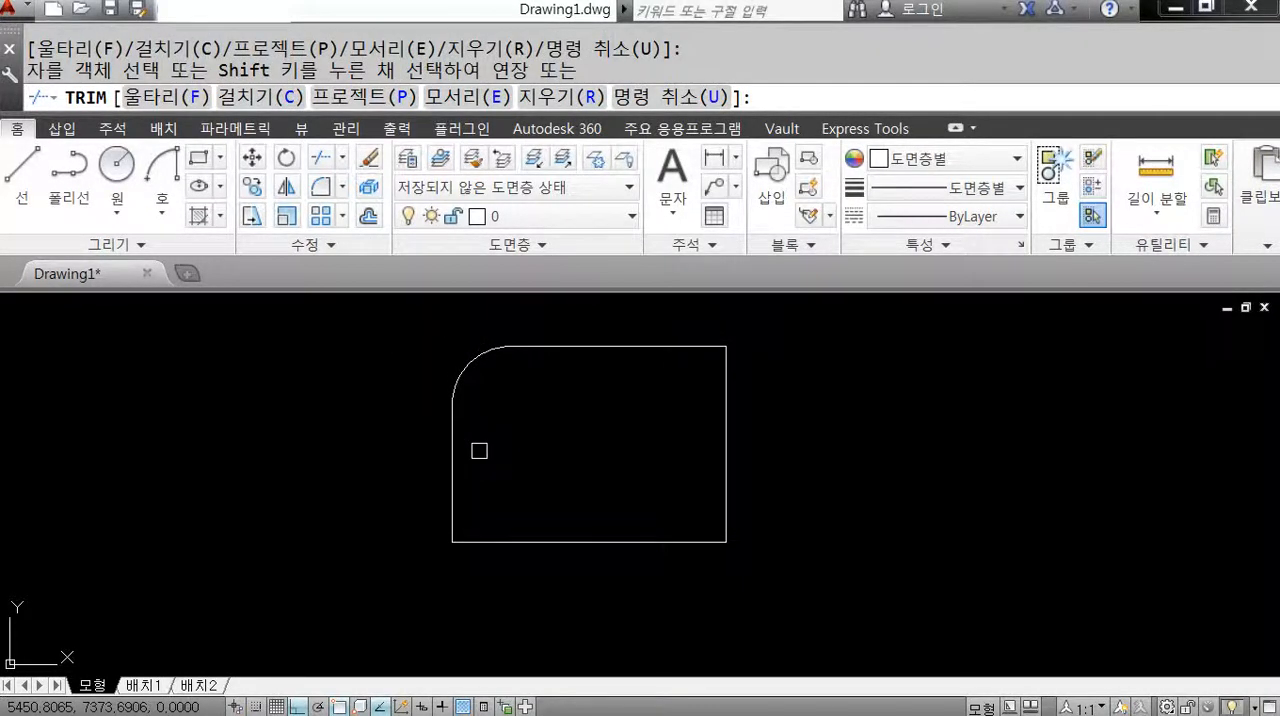
{"action": "key", "text": "Return"}
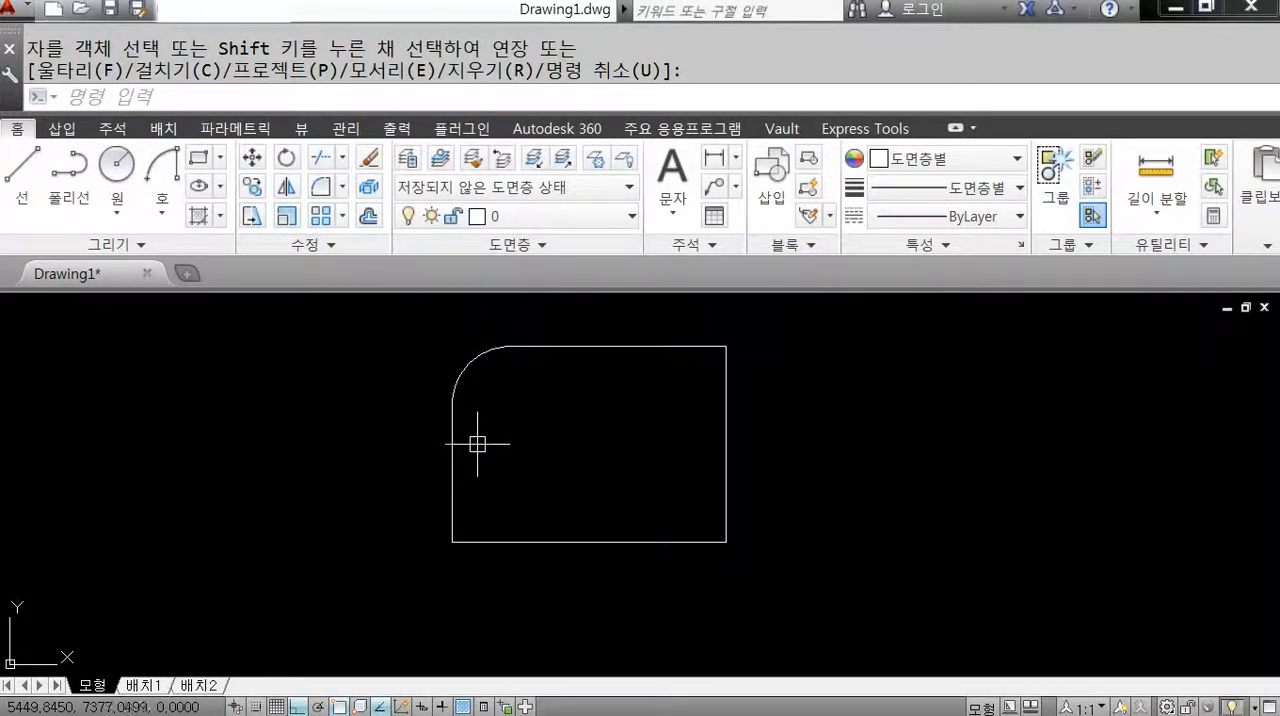
Undo the corner trim and the tangent circle.
{"action": "type", "text": "u"}
{"action": "key", "text": "Return"}
{"action": "key", "text": "Return"}
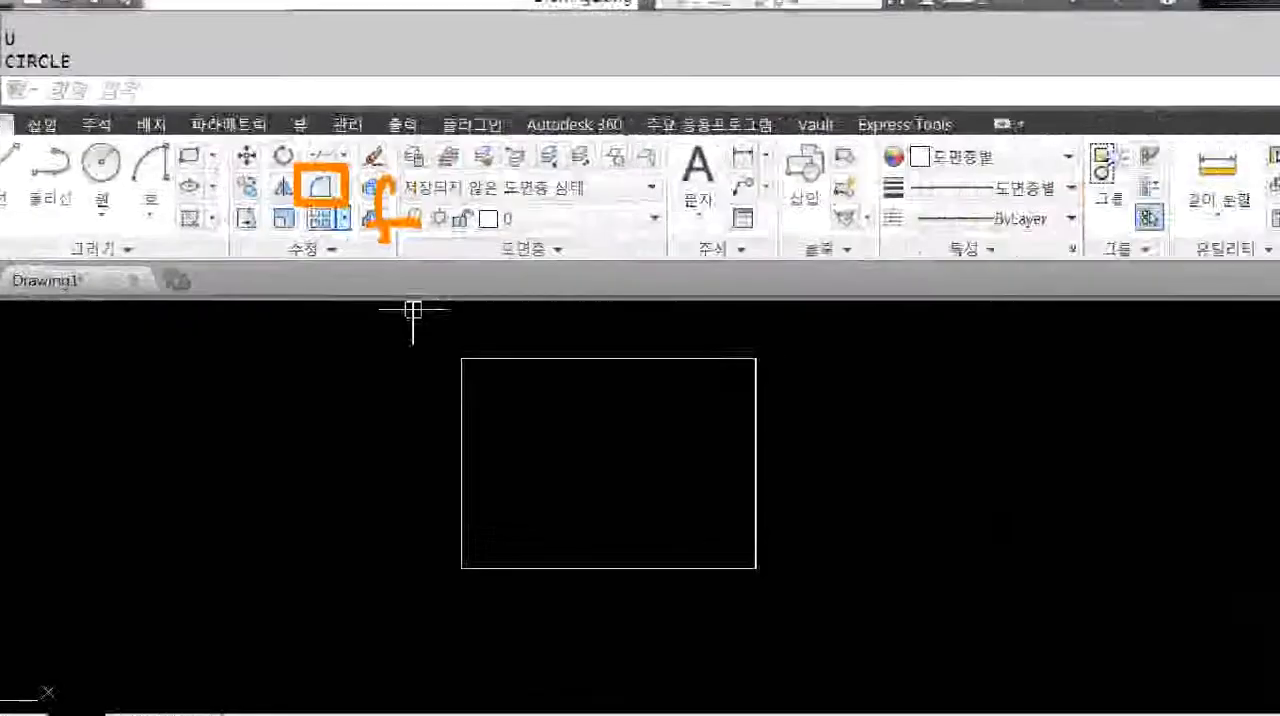
Start the Fillet command.
{"action": "type", "text": "f"}
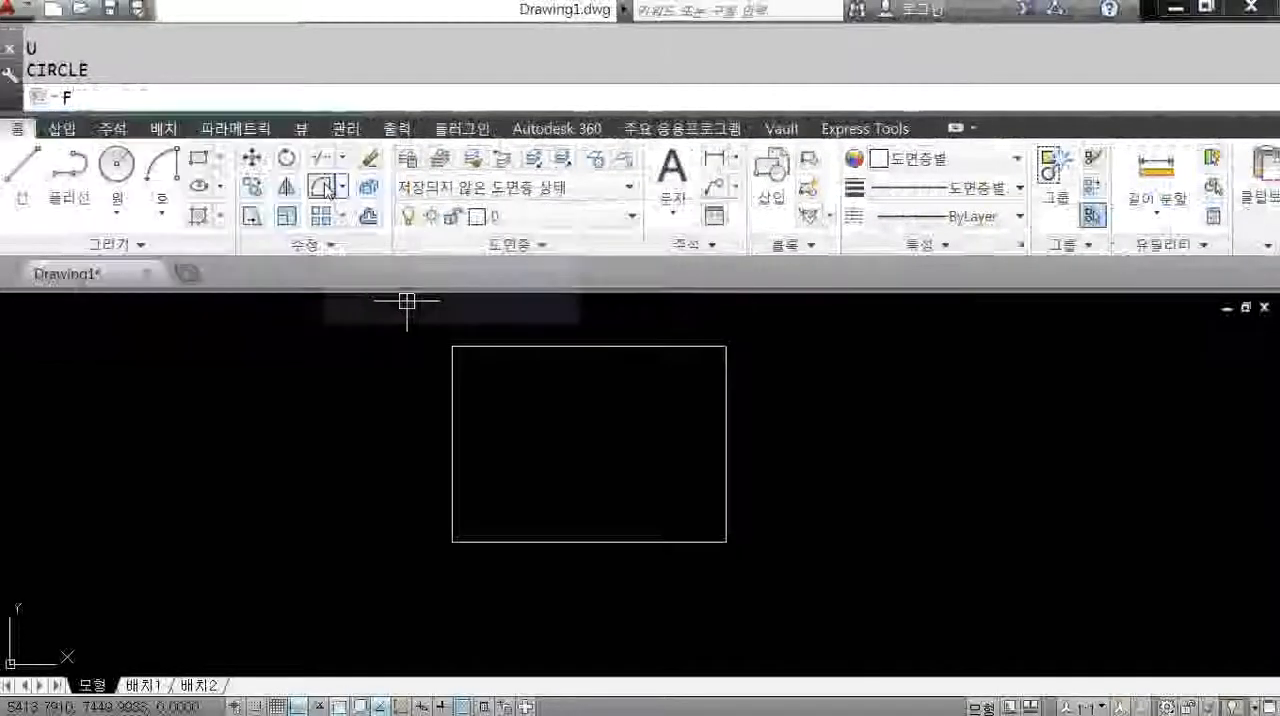
{"action": "key", "text": "Return"}
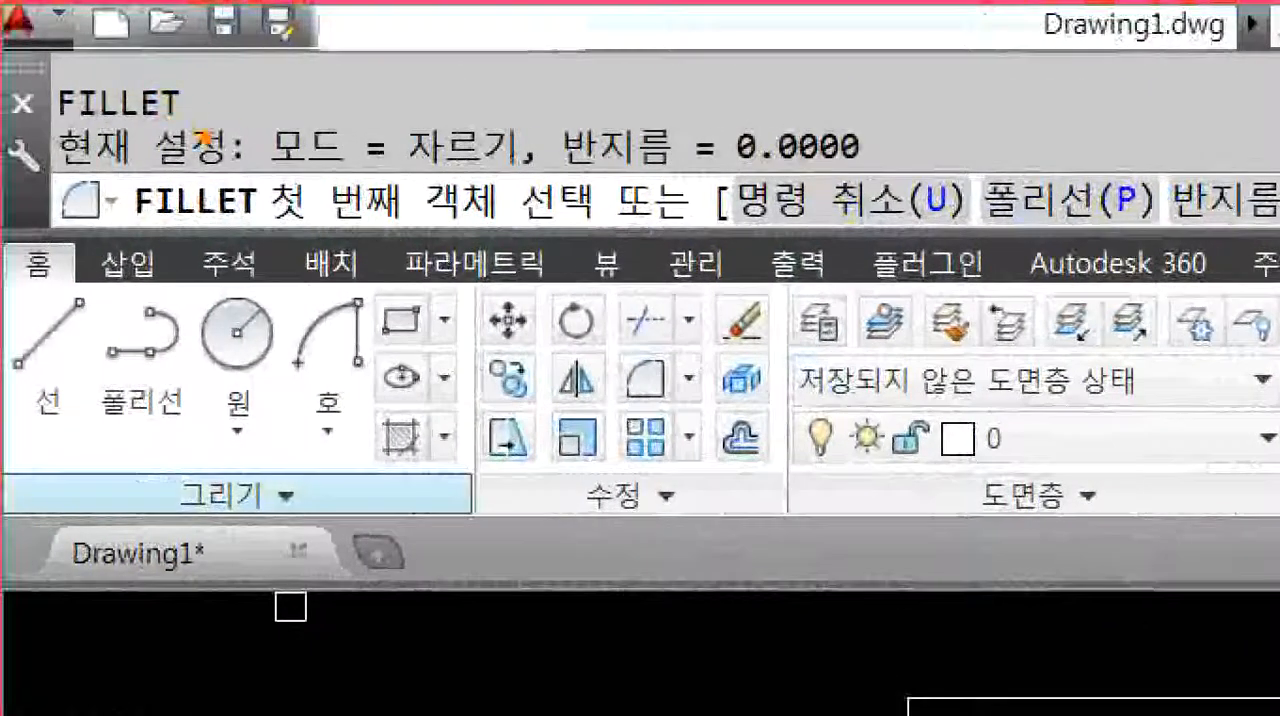
{"action": "left_click_drag", "start_coordinate": [248, 105], "coordinate": [523, 183], "text": "ctrl"}
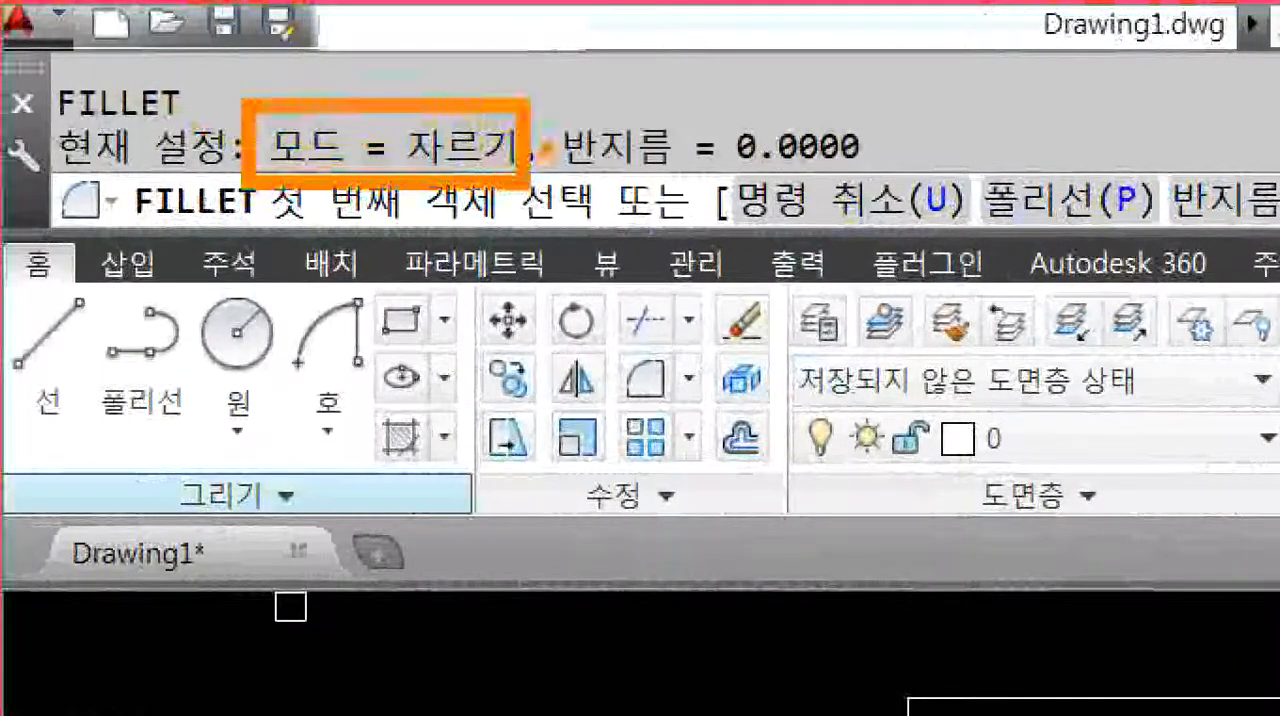
{"action": "left_click_drag", "start_coordinate": [549, 100], "coordinate": [882, 167], "text": "ctrl"}
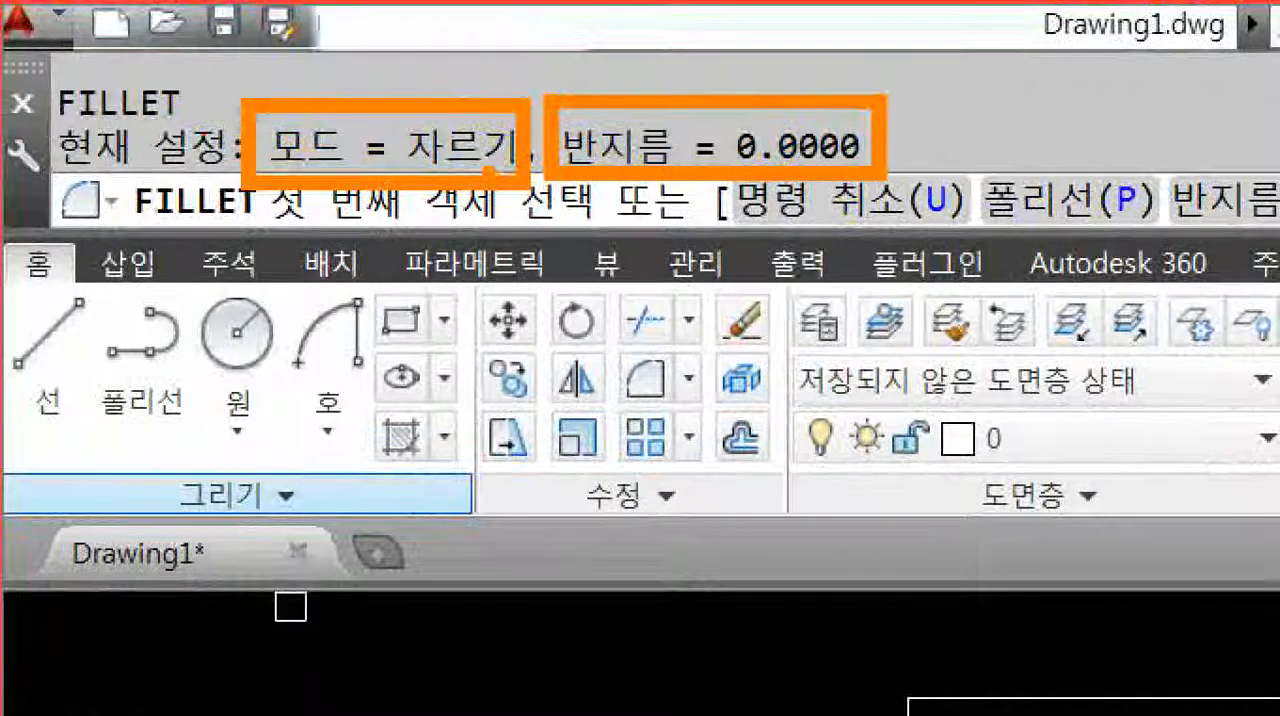
{"action": "key", "text": "Escape"}
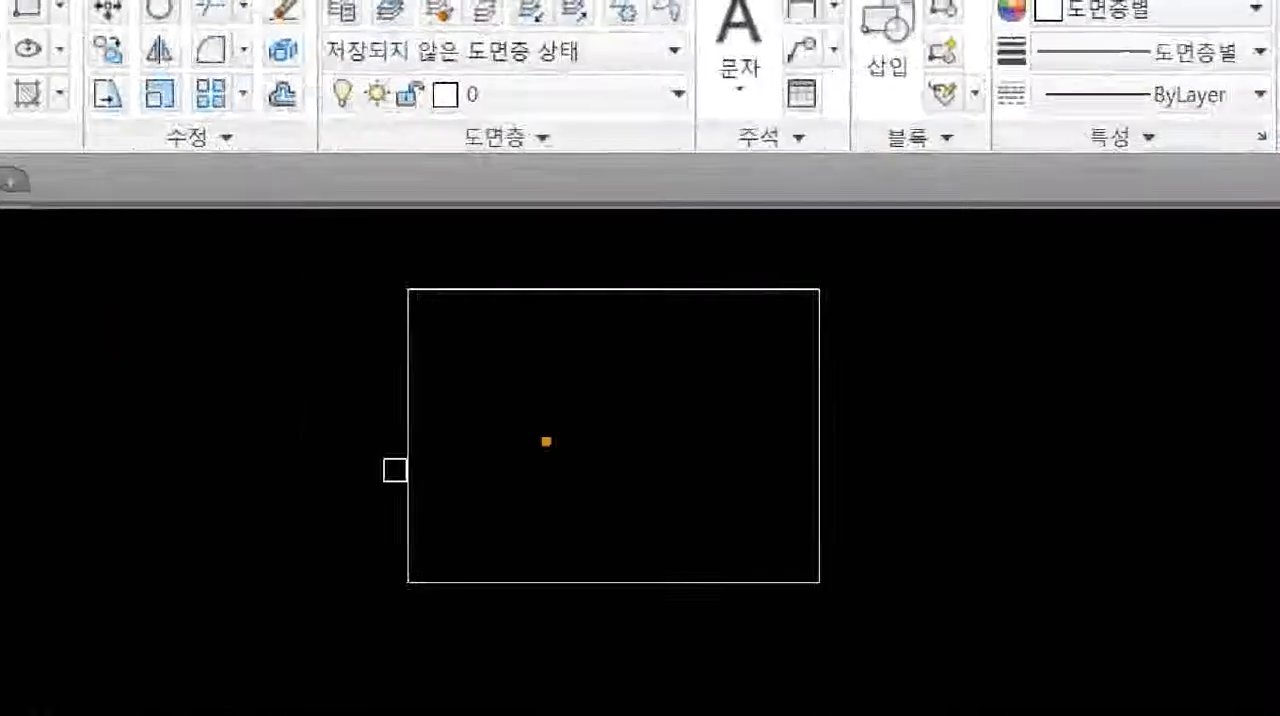
{"action": "left_click_drag", "start_coordinate": [526, 294], "coordinate": [420, 333], "text": "ctrl"}
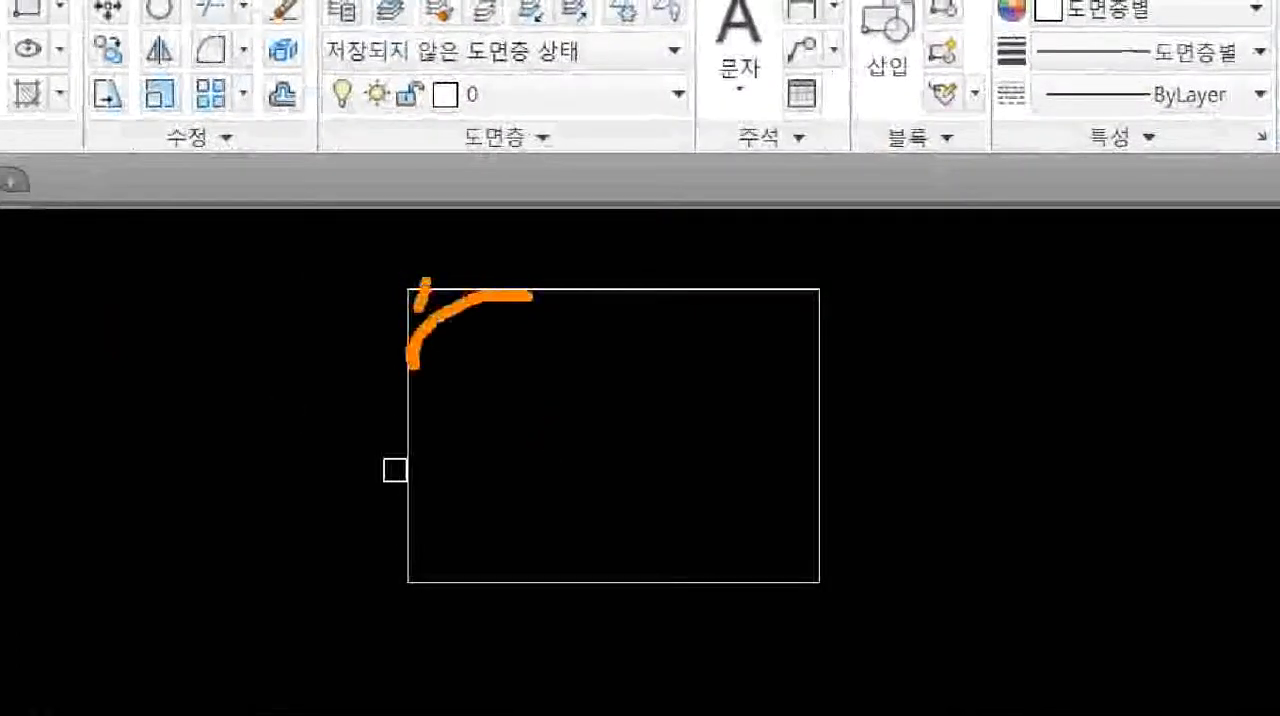
{"action": "key", "text": "Escape"}
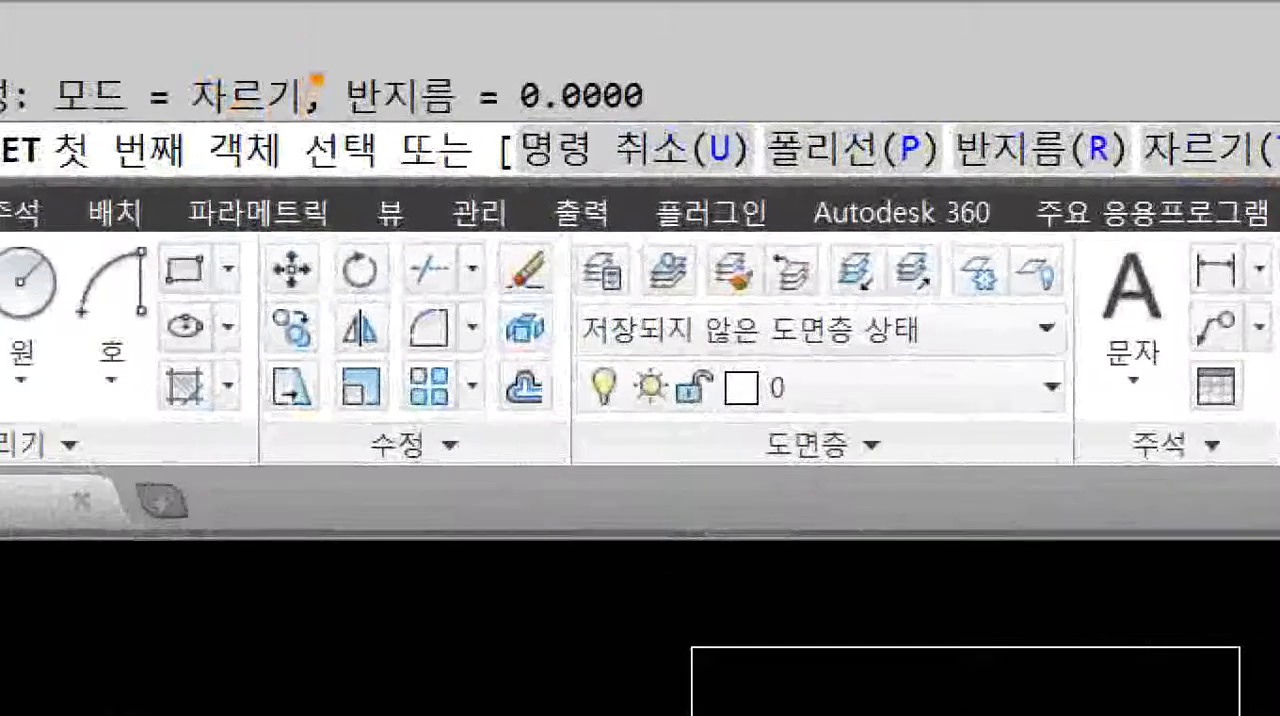
{"action": "mouse_move", "coordinate": [316, 50]}
{"action": "left_mouse_down", "text": "ctrl"}
{"action": "mouse_move", "coordinate": [571, 126]}
{"action": "mouse_move", "coordinate": [704, 128]}
{"action": "left_mouse_up", "text": "ctrl"}
{"action": "mouse_move", "coordinate": [777, 86]}
{"action": "left_mouse_down"}
{"action": "mouse_move", "coordinate": [825, 82]}
{"action": "mouse_move", "coordinate": [816, 143]}
{"action": "left_mouse_up"}
{"action": "left_click_drag", "start_coordinate": [830, 98], "coordinate": [827, 82]}
{"action": "key", "text": "Escape"}
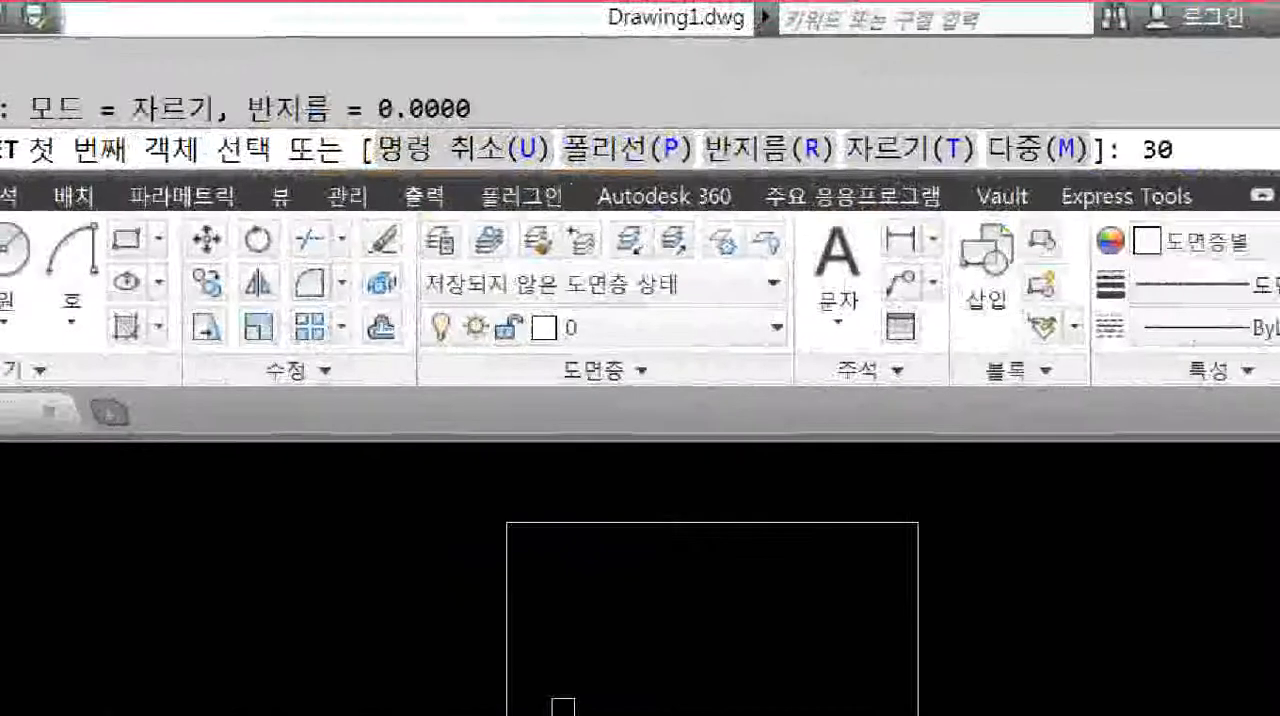
{"action": "mouse_move", "coordinate": [250, 105]}
{"action": "left_mouse_down"}
{"action": "mouse_move", "coordinate": [286, 191]}
{"action": "mouse_move", "coordinate": [1165, 250]}
{"action": "mouse_move", "coordinate": [1172, 185]}
{"action": "left_mouse_up"}
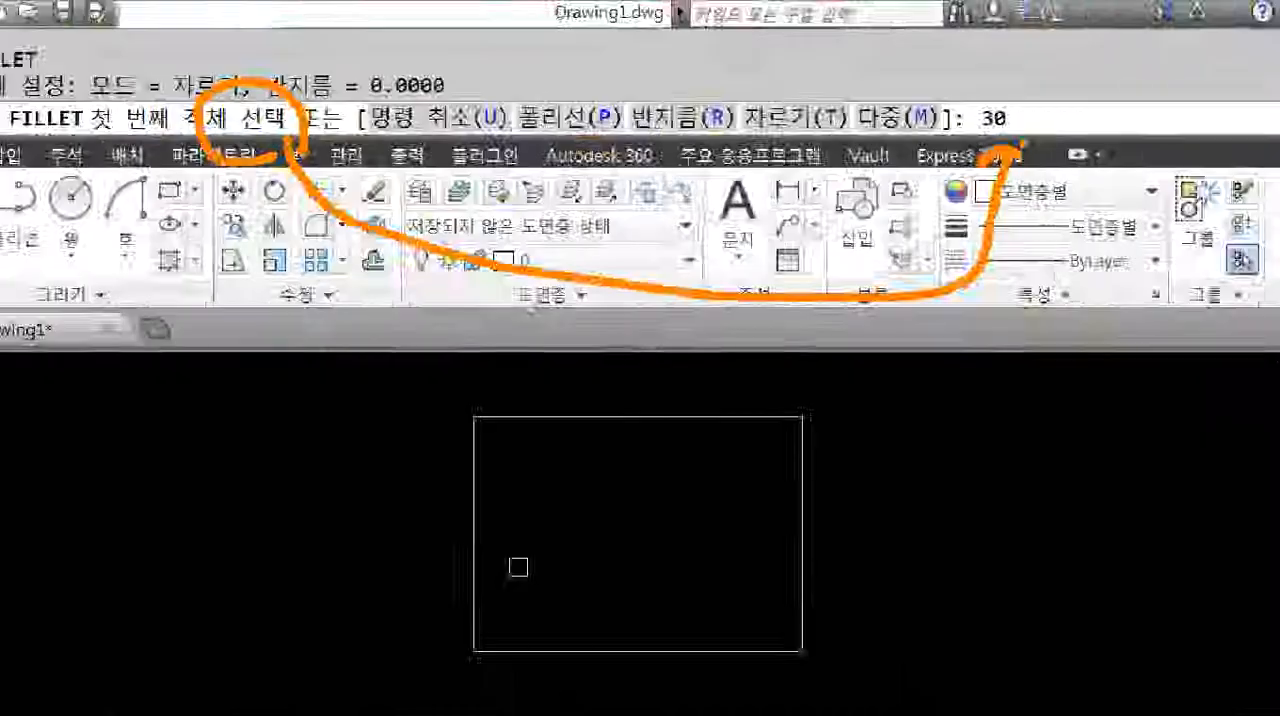
{"action": "key", "text": "Escape"}
Set the fillet radius to 30 and round the rectangle's upper-left corner between its top and left sides.
{"action": "key", "text": "BackSpace"}
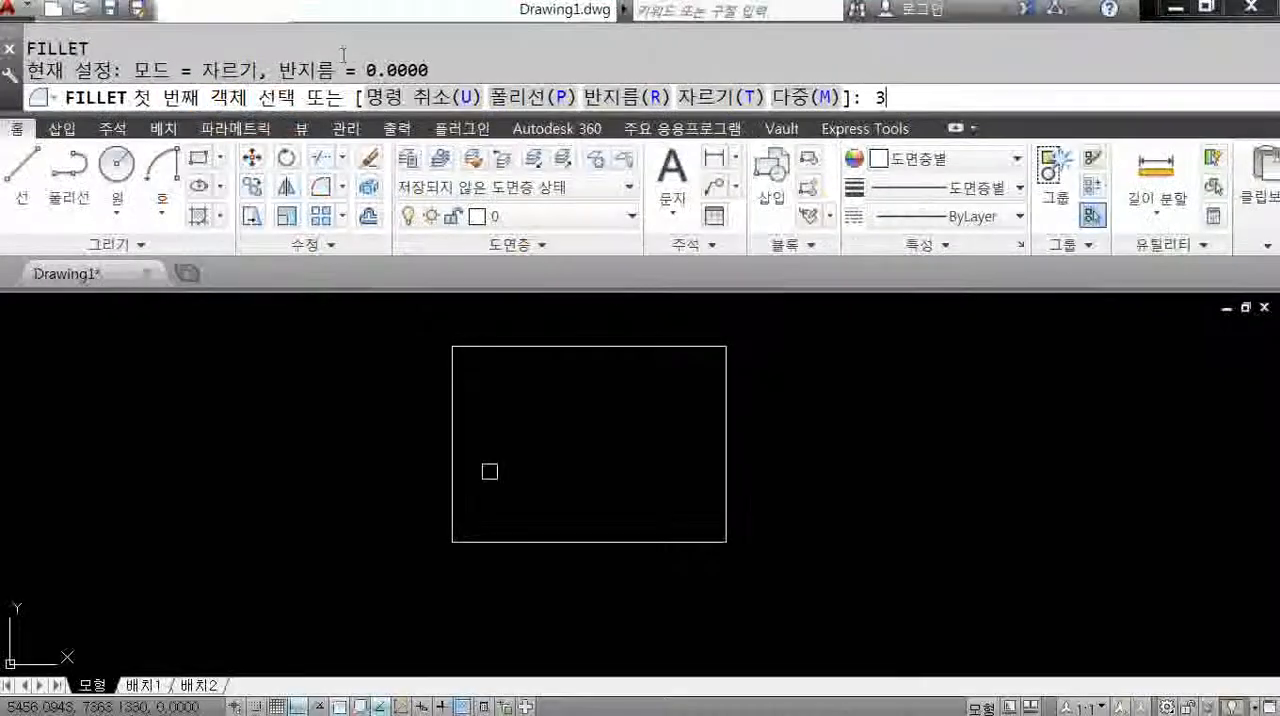
{"action": "key", "text": "BackSpace"}
{"action": "key", "text": "Return"}
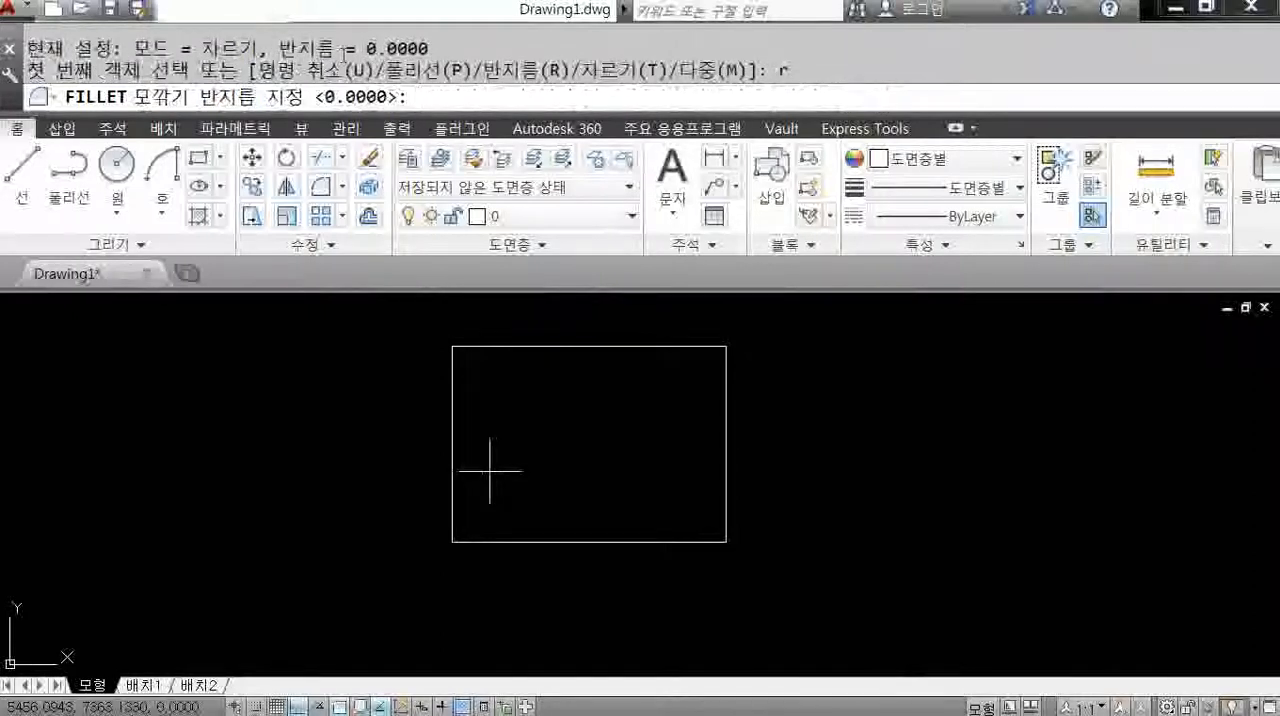
{"action": "key", "text": "Return"}
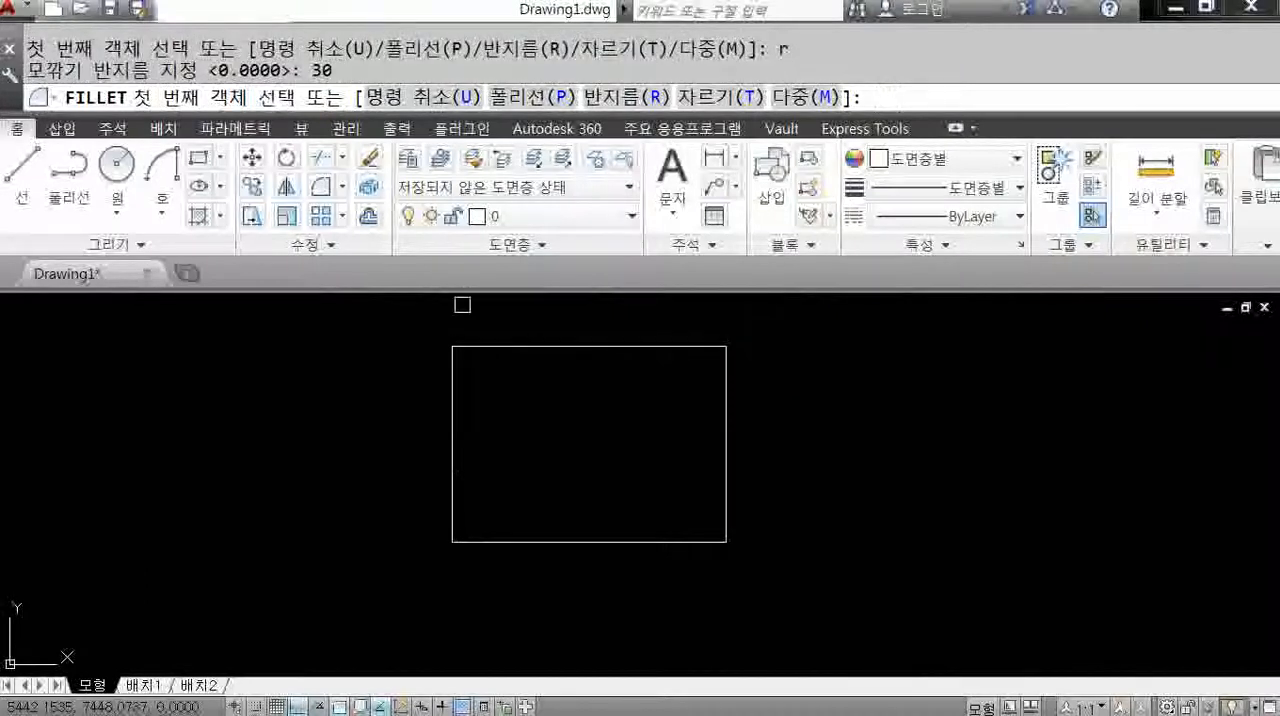
{"action": "left_click", "coordinate": [469, 346]}
{"action": "left_click", "coordinate": [453, 376]}
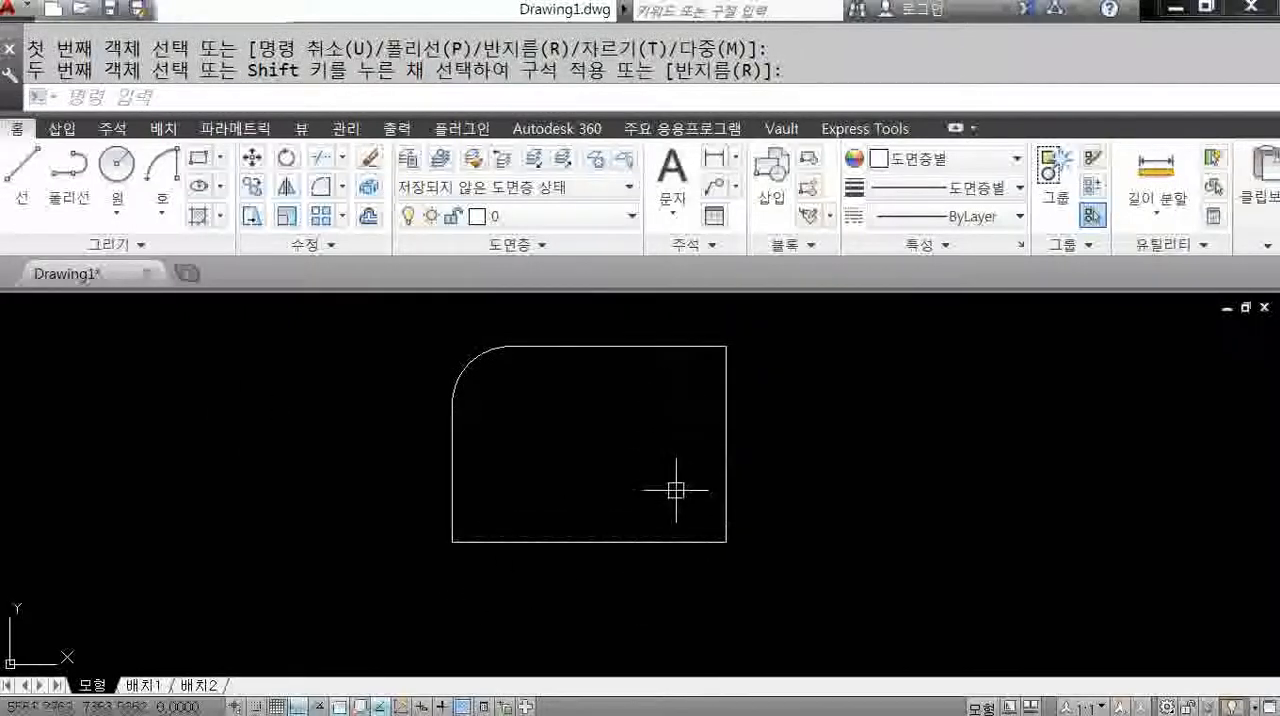
Fillet the rectangle's three remaining corners in one run using the Multiple option.
{"action": "key", "text": "Return"}
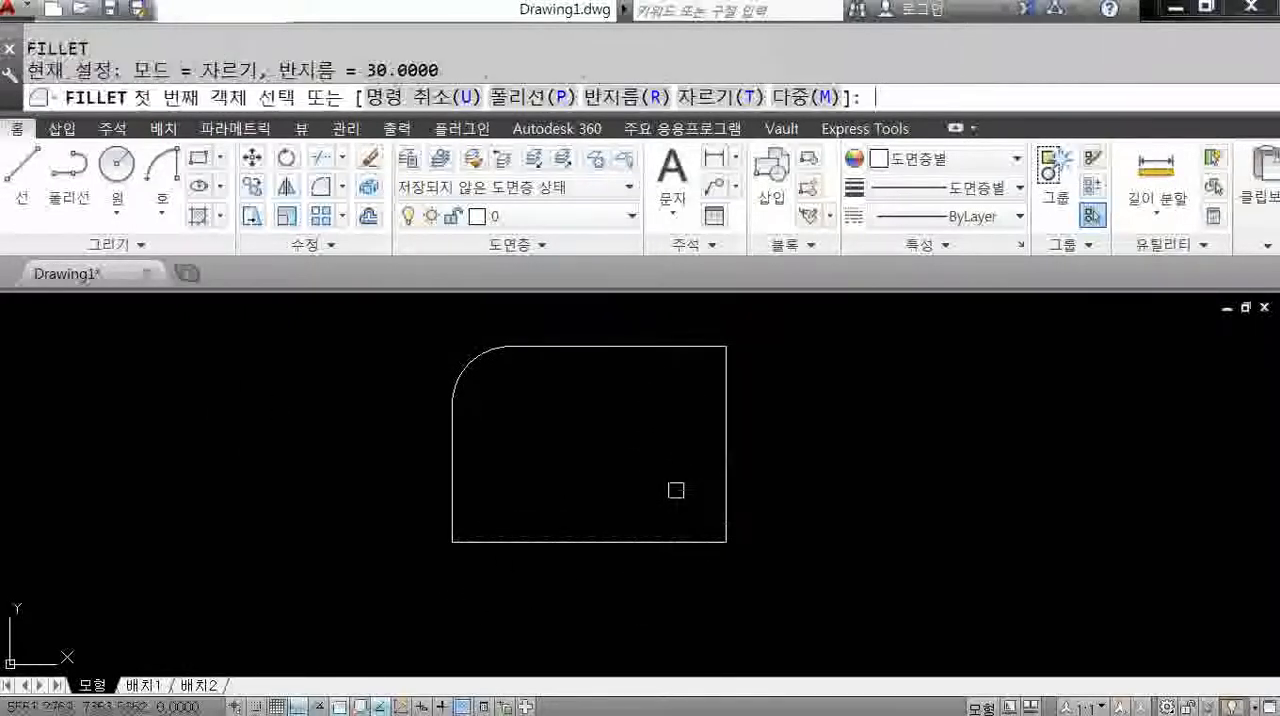
{"action": "type", "text": "m"}
{"action": "key", "text": "Return"}
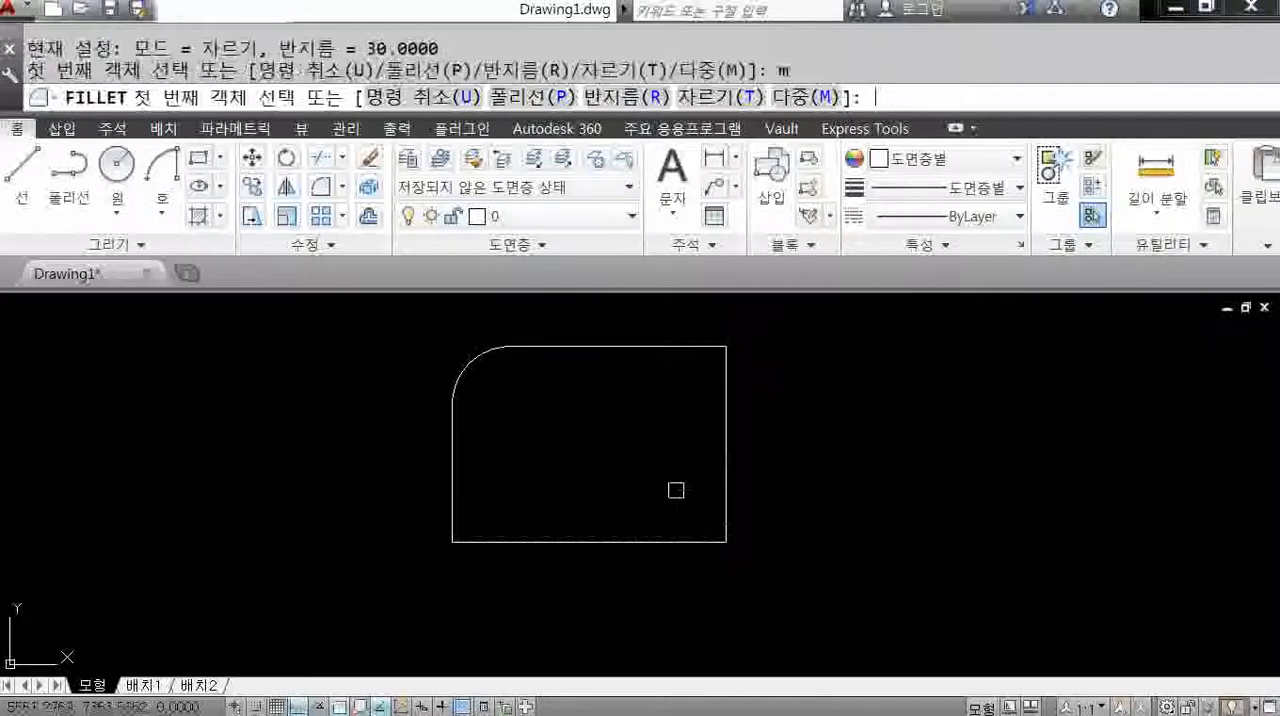
{"action": "left_click", "coordinate": [690, 347]}
{"action": "left_click", "coordinate": [725, 397]}
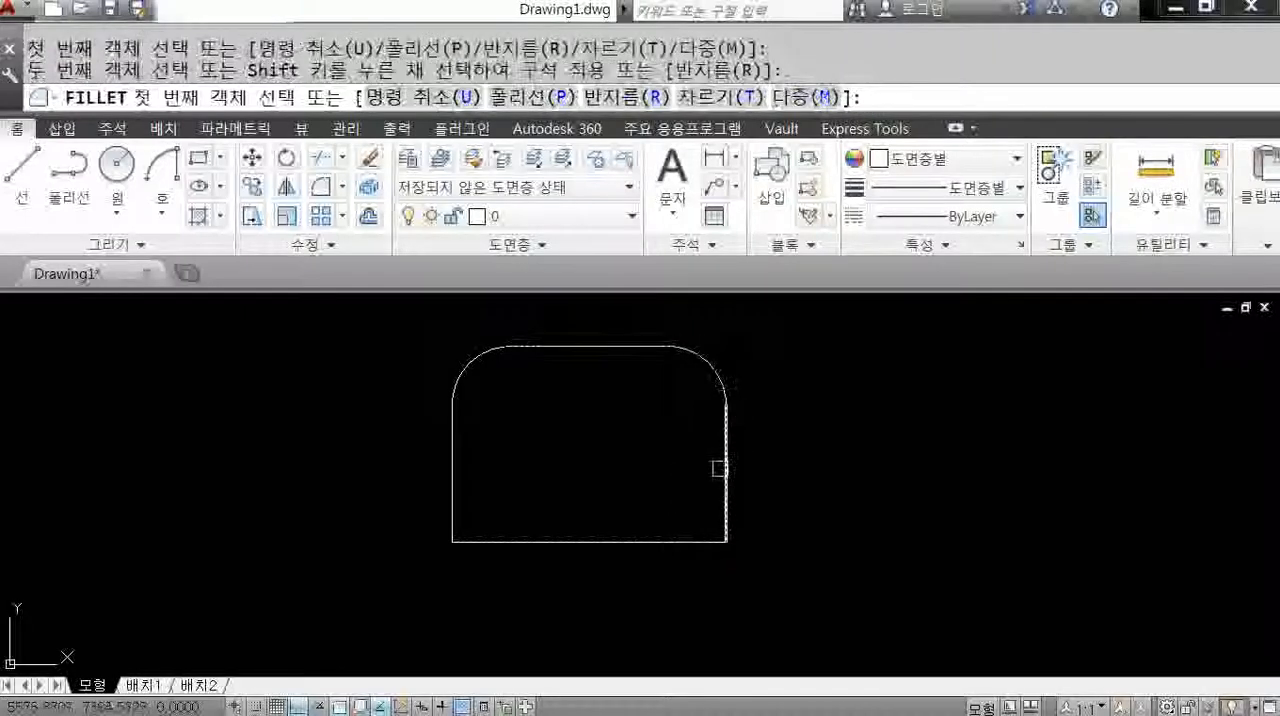
{"action": "left_click", "coordinate": [724, 495]}
{"action": "left_click", "coordinate": [675, 541]}
{"action": "left_click", "coordinate": [592, 541]}
{"action": "left_click", "coordinate": [453, 492]}
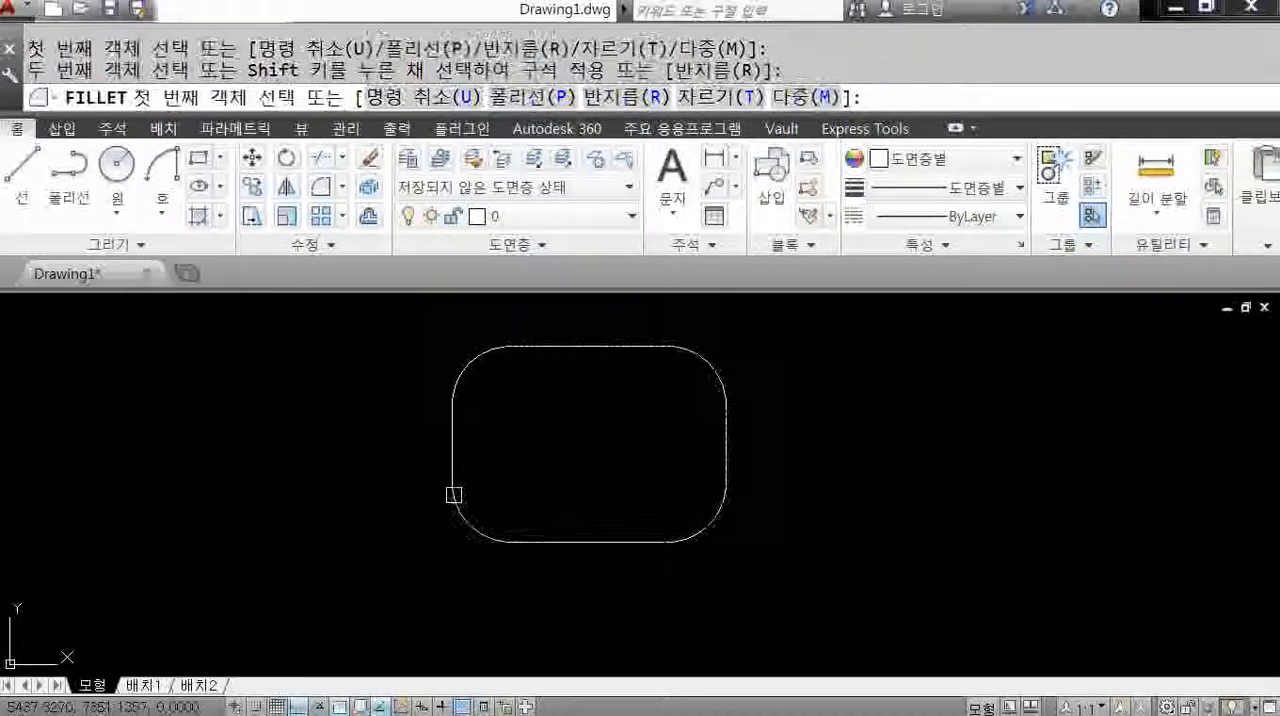
{"action": "key", "text": "Return"}
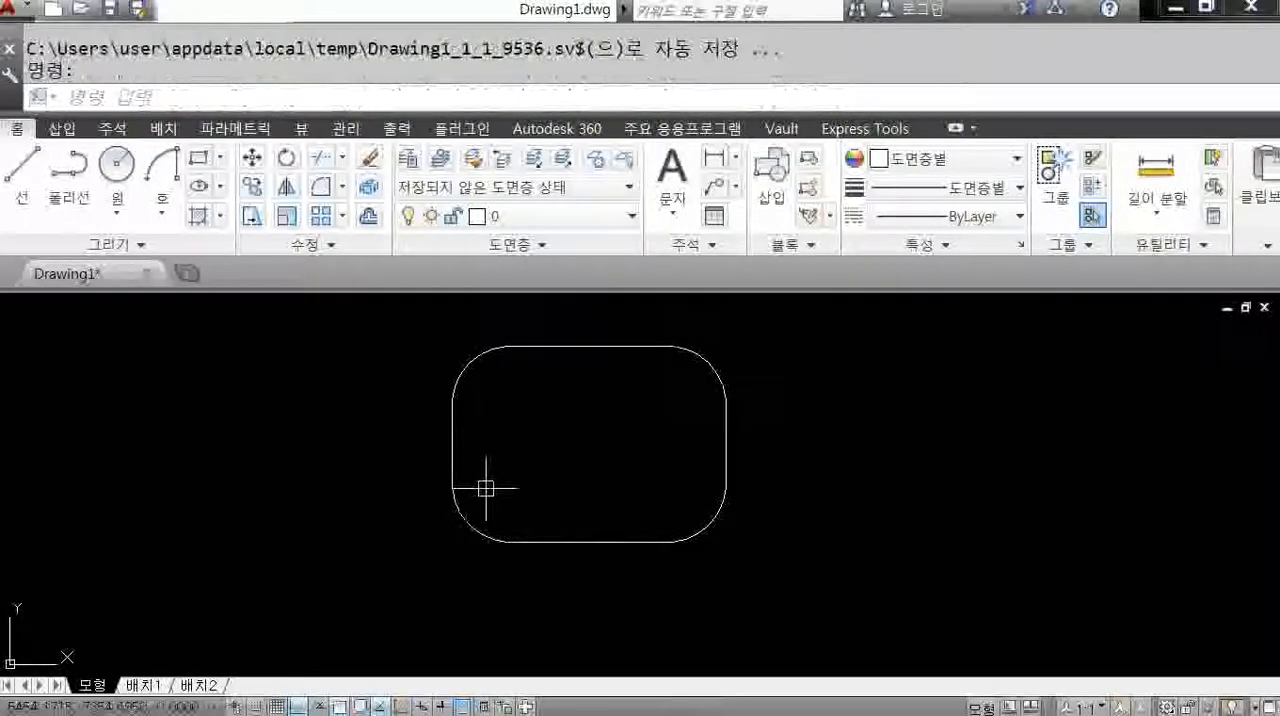
Draw a long horizontal line in the empty space to the right of the rounded rectangle.
{"action": "middle_click_drag", "start_coordinate": [990, 600], "coordinate": [600, 634]}
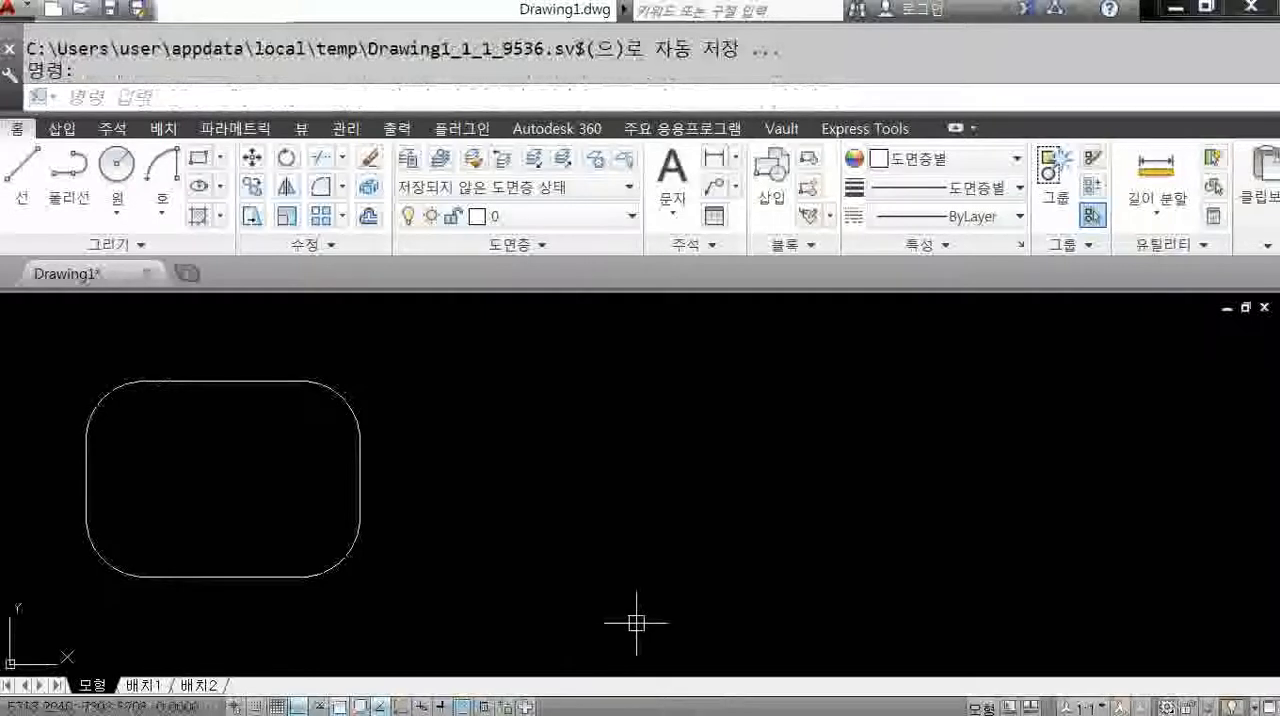
{"action": "type", "text": "l"}
{"action": "key", "text": "Return"}
{"action": "left_click", "coordinate": [612, 384]}
{"action": "left_click", "coordinate": [1018, 530]}
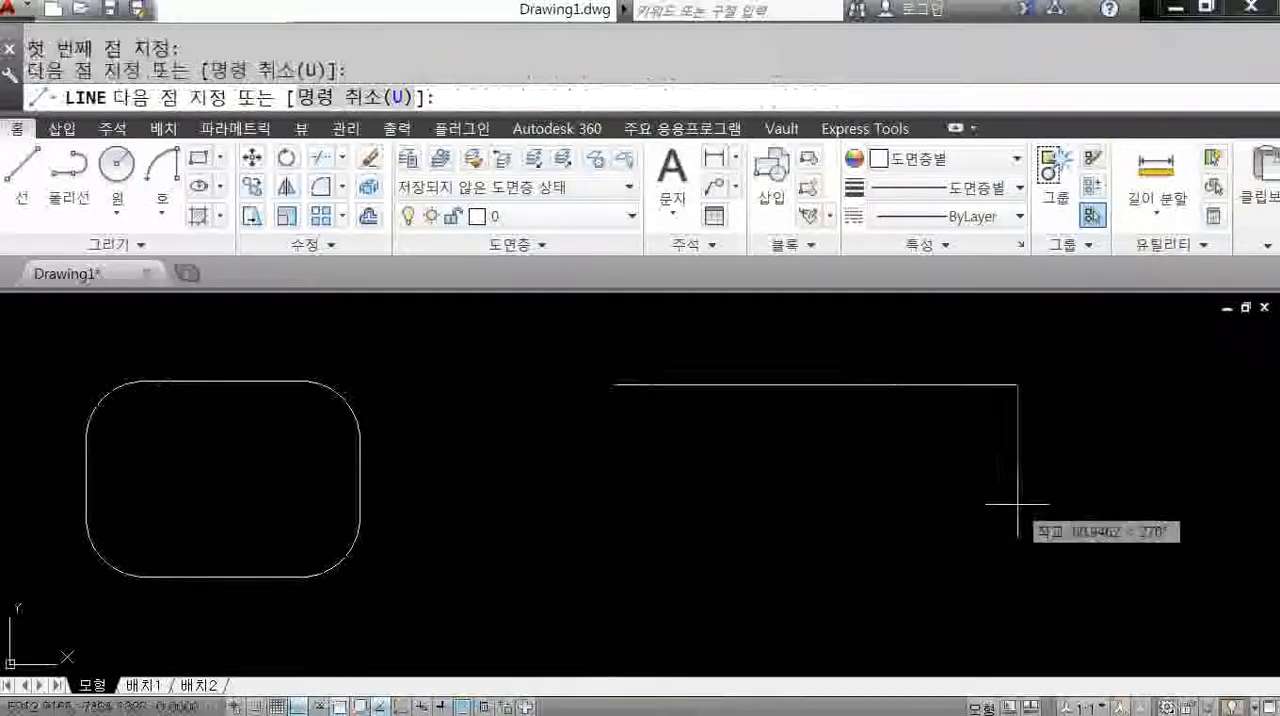
{"action": "key", "text": "Return"}
Draw a circle of radius about 23.5 below the line's right end and a slightly larger circle to its right.
{"action": "type", "text": "c"}
{"action": "key", "text": "Return"}
{"action": "left_click", "coordinate": [923, 443]}
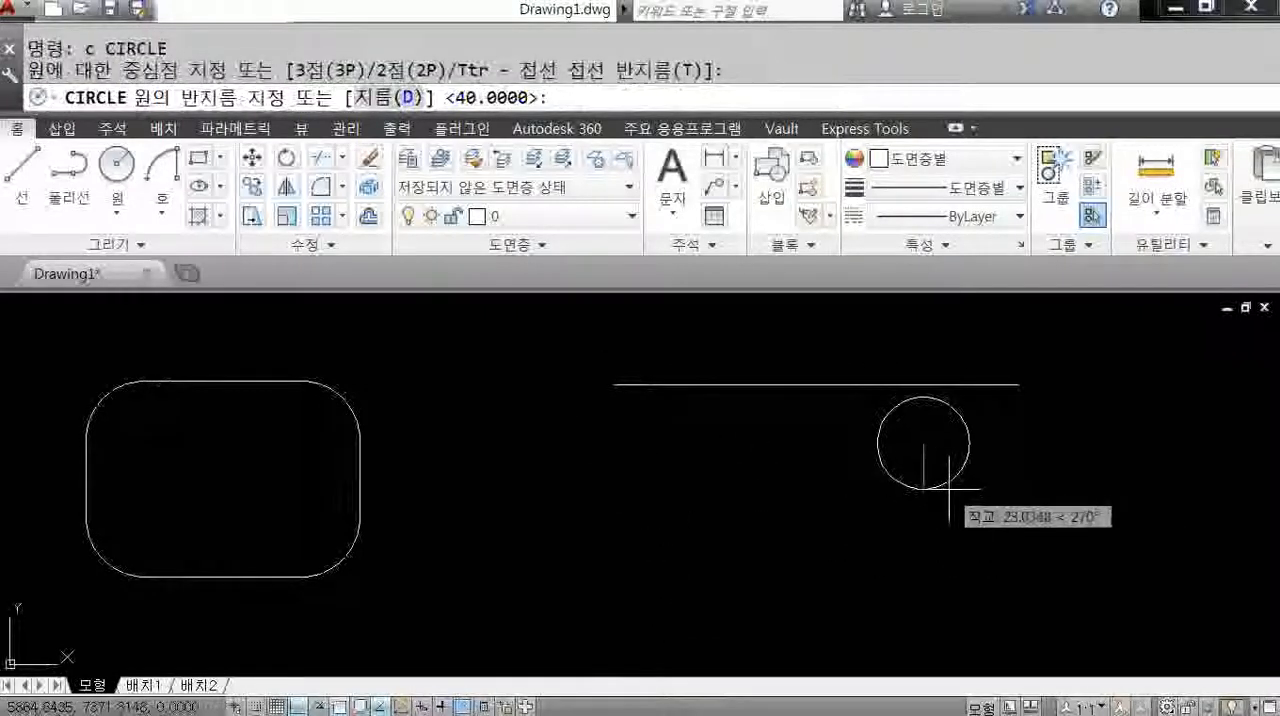
{"action": "left_click", "coordinate": [937, 500]}
{"action": "middle_click_drag", "start_coordinate": [937, 505], "coordinate": [654, 528]}
{"action": "key", "text": "Return"}
{"action": "left_click", "coordinate": [690, 507]}
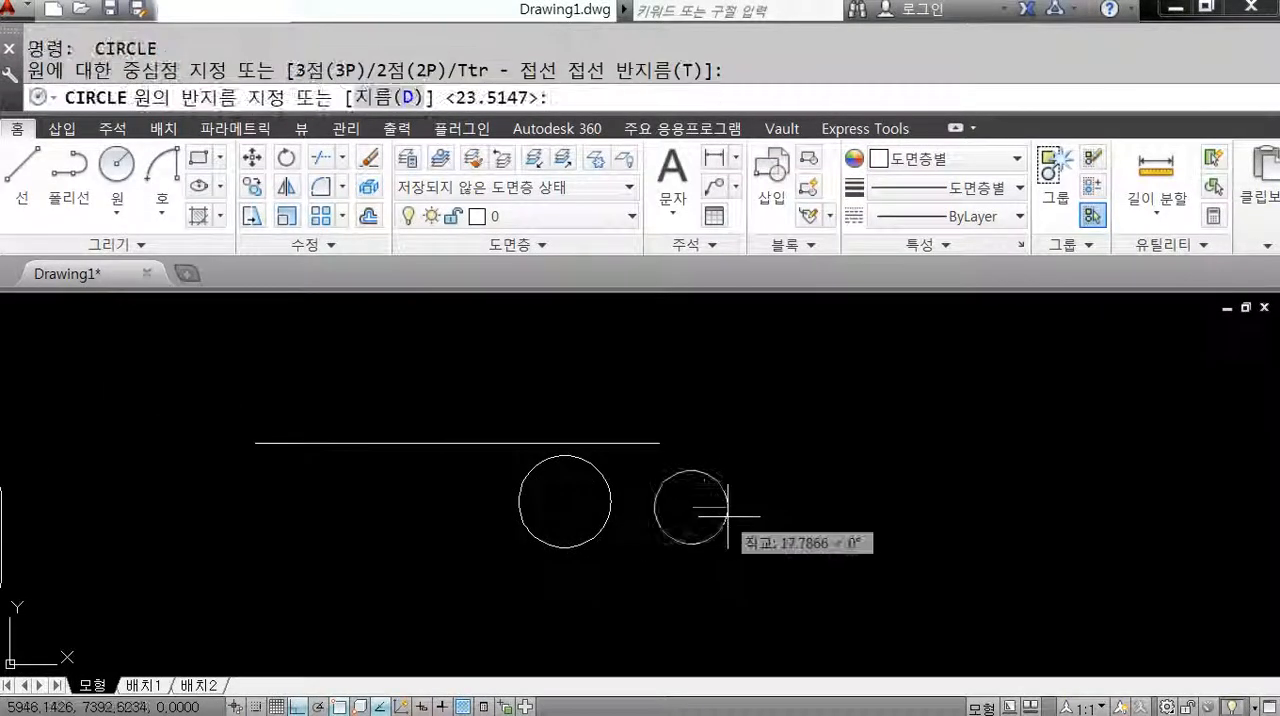
{"action": "left_click", "coordinate": [737, 517]}
Fillet the horizontal line to the left side of the nearer circle.
{"action": "type", "text": "f"}
{"action": "key", "text": "Return"}
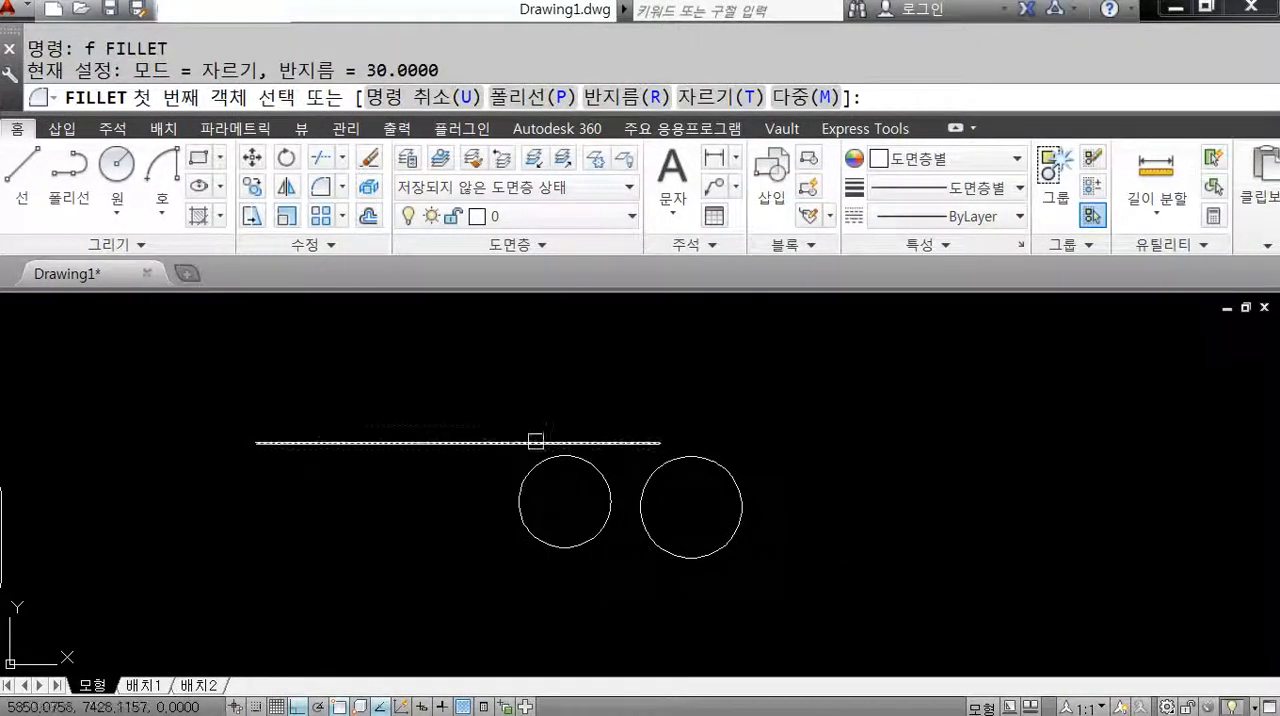
{"action": "middle_click_drag", "start_coordinate": [483, 438], "coordinate": [699, 430]}
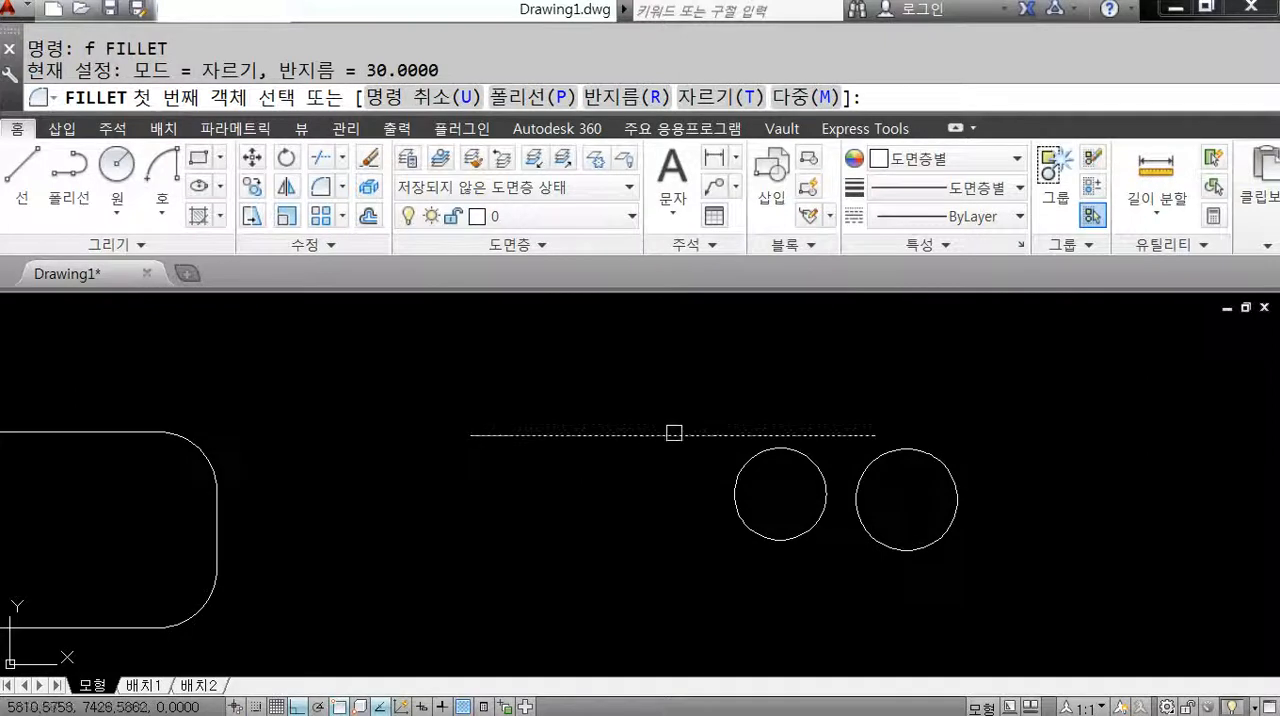
{"action": "left_click", "coordinate": [674, 435]}
{"action": "left_click", "coordinate": [739, 470]}
{"action": "middle_click_drag", "start_coordinate": [777, 586], "coordinate": [706, 523]}
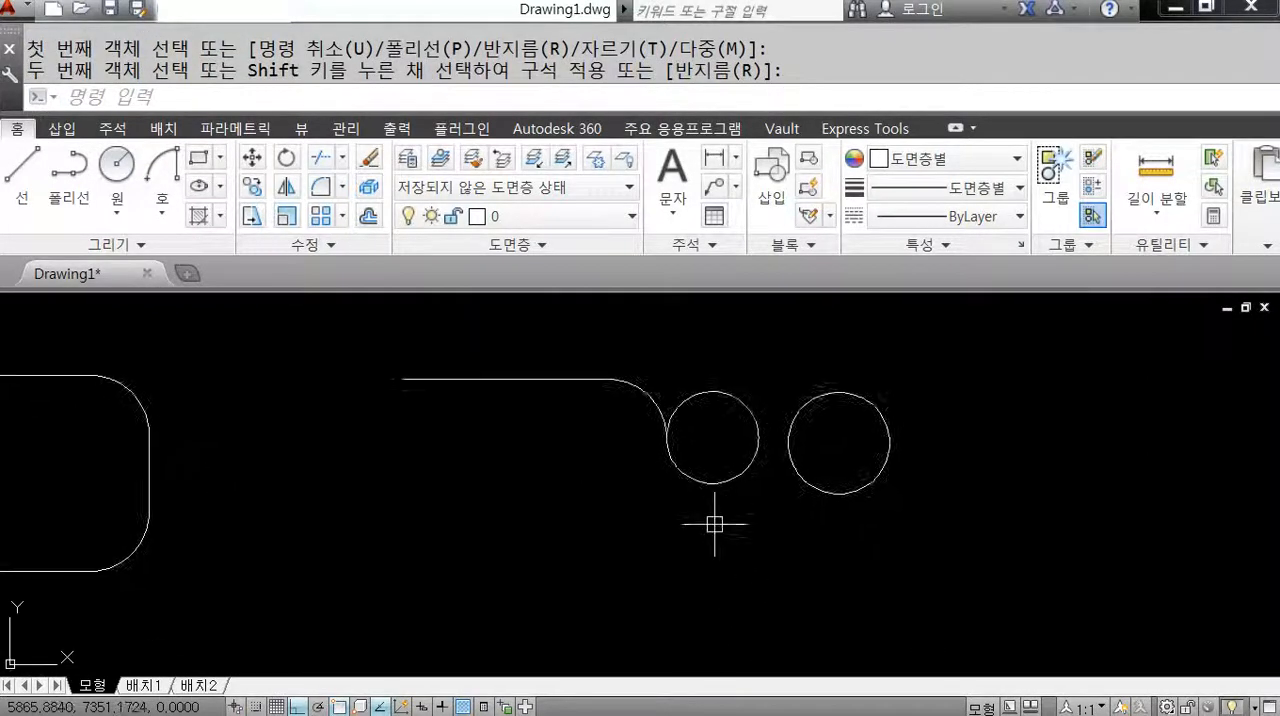
Fillet the two circles together along their lower facing sides.
{"action": "key", "text": "Return"}
{"action": "left_click", "coordinate": [734, 477]}
{"action": "left_click", "coordinate": [818, 486]}
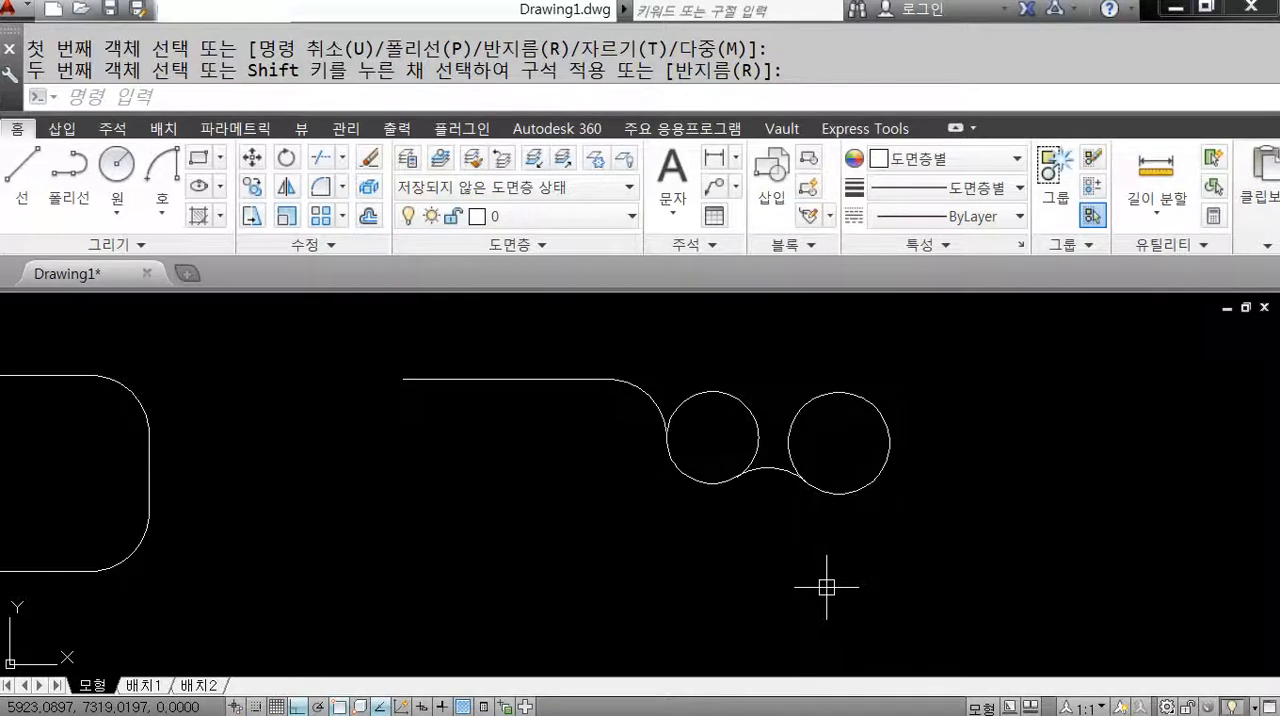
{"action": "scroll", "coordinate": [826, 588], "scroll_direction": "down", "scroll_amount": 2}
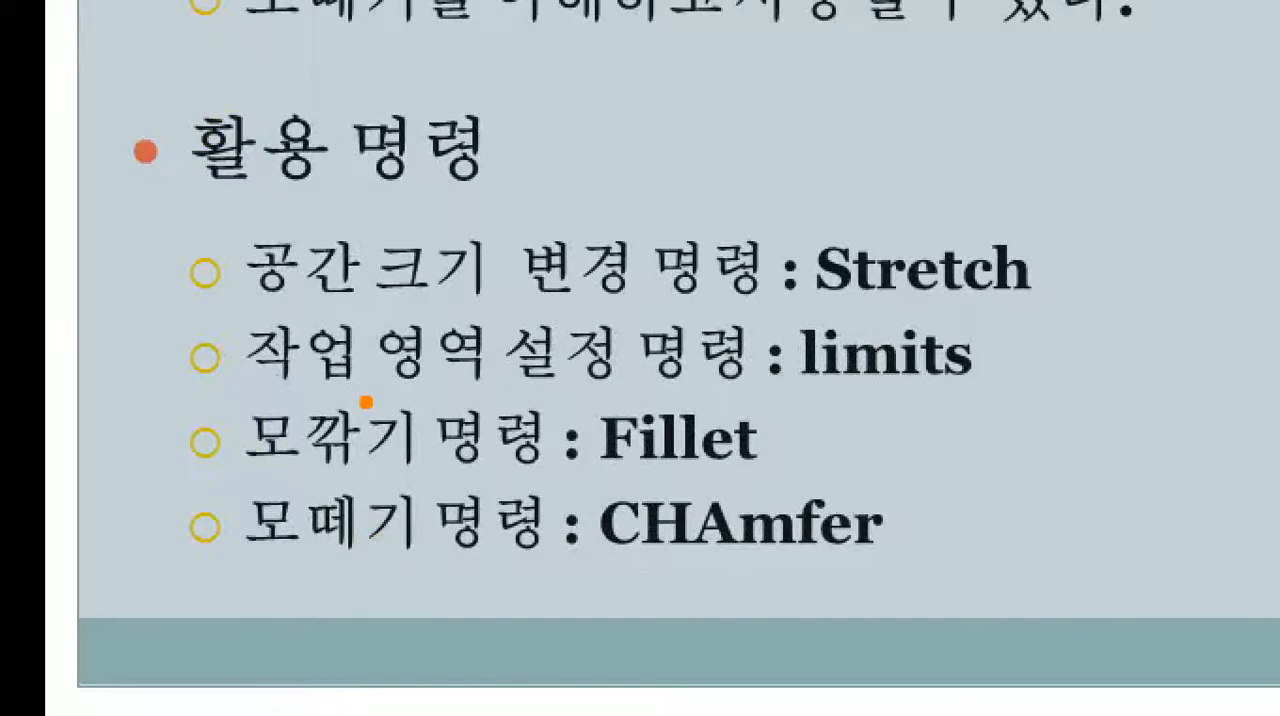
{"action": "mouse_move", "coordinate": [1054, 302]}
{"action": "left_mouse_down", "text": "ctrl"}
{"action": "mouse_move", "coordinate": [812, 313]}
{"action": "mouse_move", "coordinate": [800, 224]}
{"action": "left_mouse_up", "text": "ctrl"}
{"action": "mouse_move", "coordinate": [994, 306]}
{"action": "left_mouse_down", "text": "ctrl"}
{"action": "mouse_move", "coordinate": [697, 458]}
{"action": "mouse_move", "coordinate": [578, 466]}
{"action": "left_mouse_up", "text": "ctrl"}
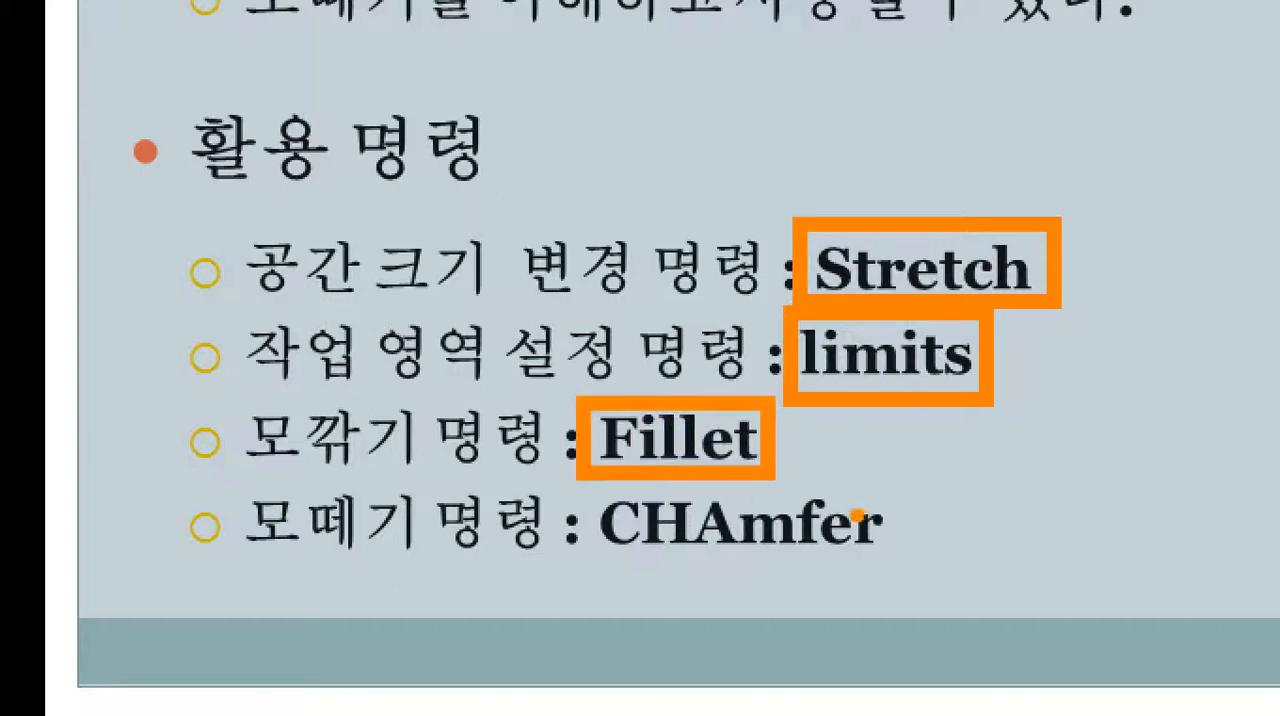